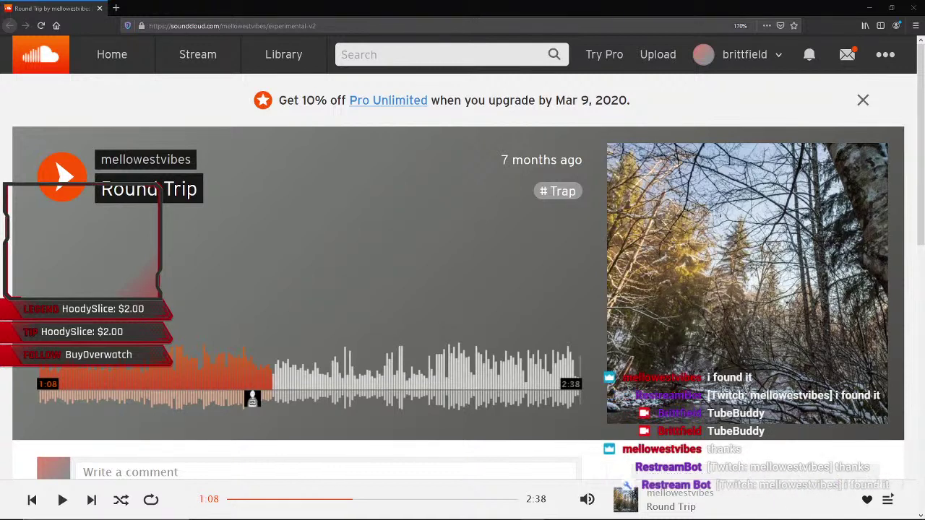
- Play the track Round Trip and look over its page, including the tags, comments and related tracks
left_click(59, 177)
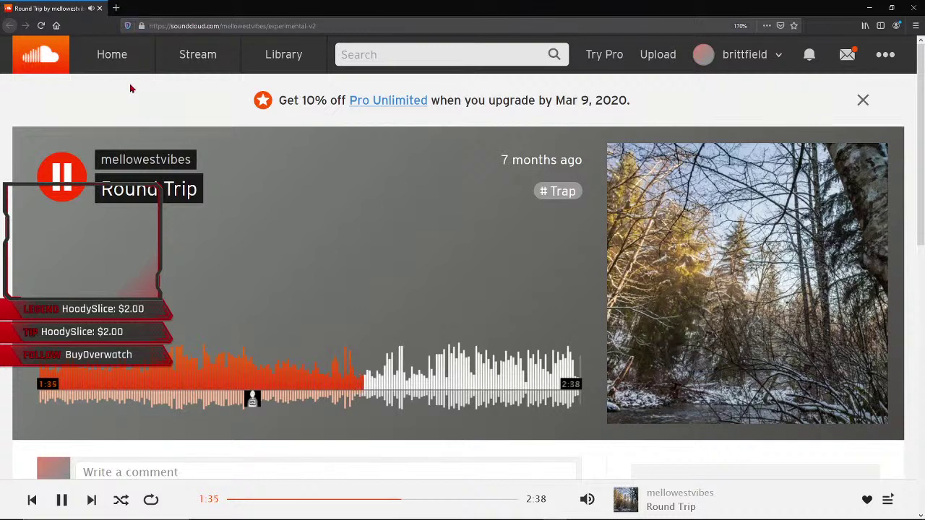
scroll(130, 84, "down", 6)
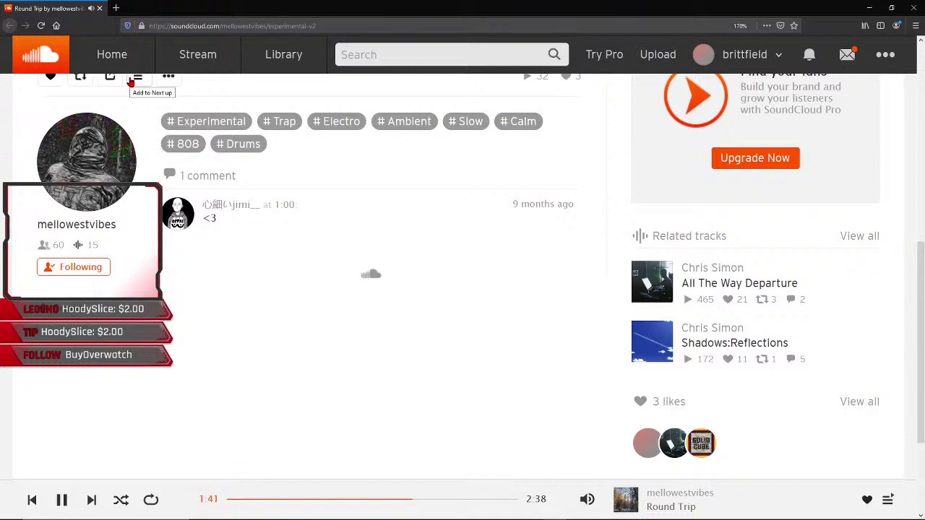
scroll(132, 72, "up", 6)
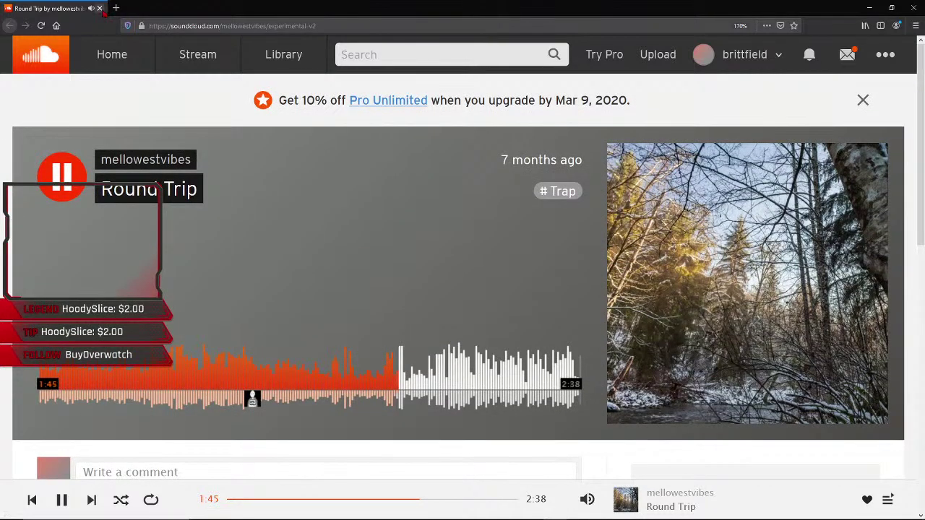
- Switch to FL Studio and load ZGameEditor Visualizer into effect slot 2 of the mixer's Master track
key("alt+Tab")
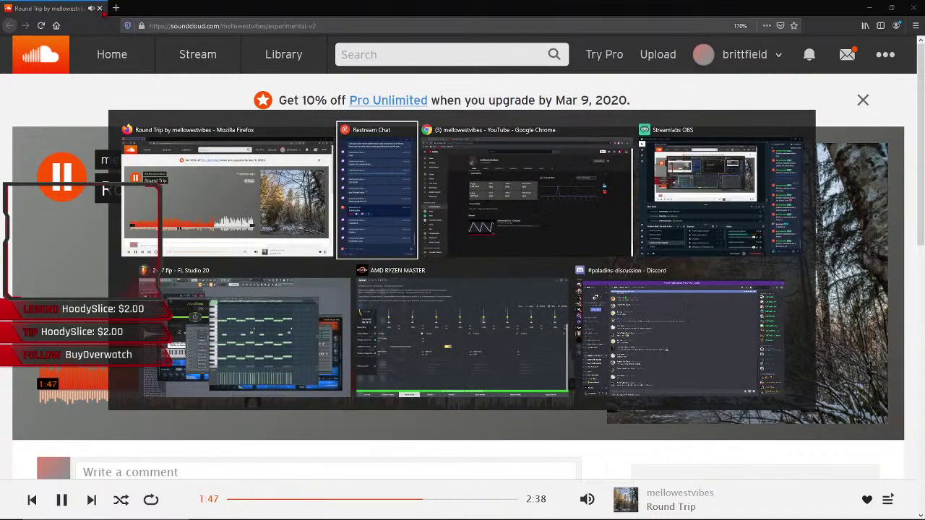
left_click(283, 310)
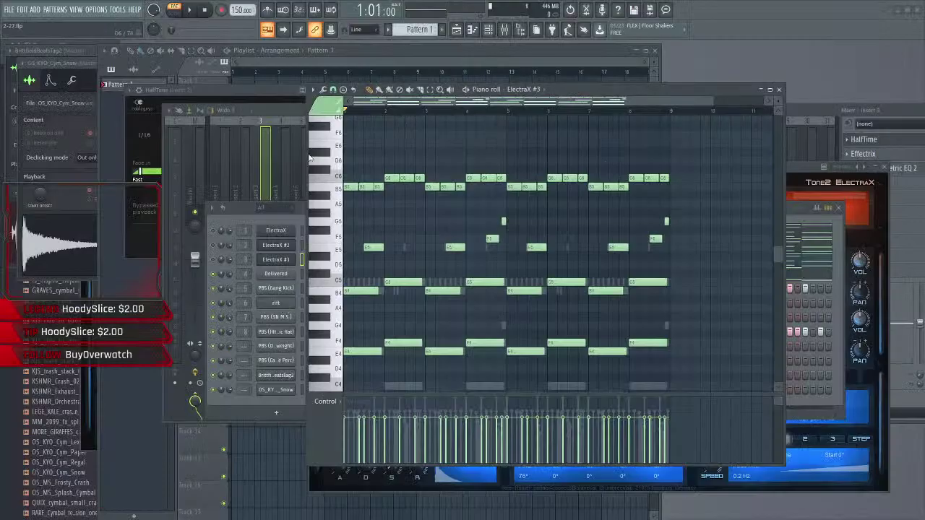
left_click(505, 31)
left_click(504, 31)
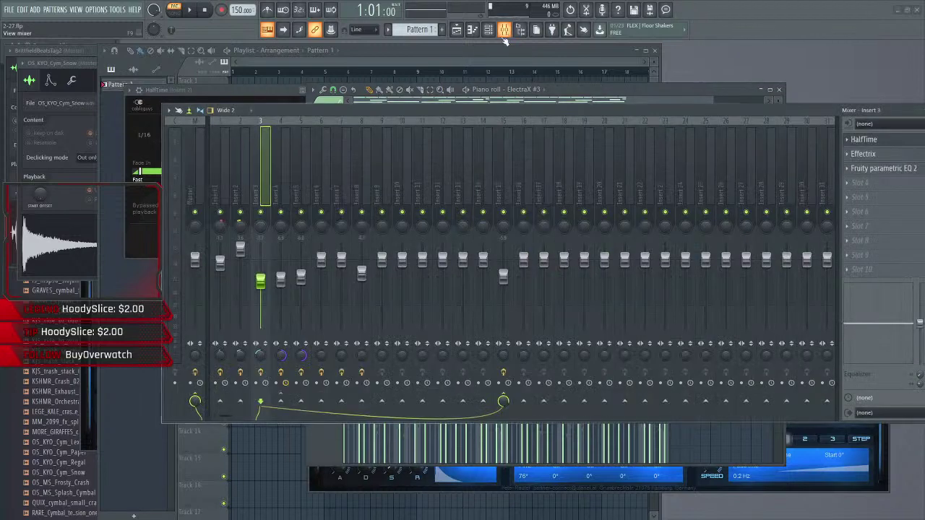
left_click(206, 189)
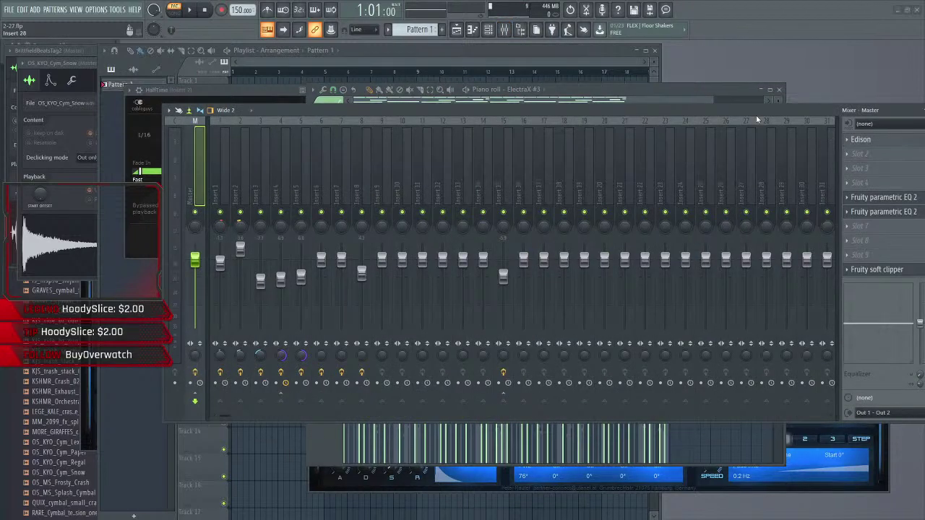
left_click(859, 153)
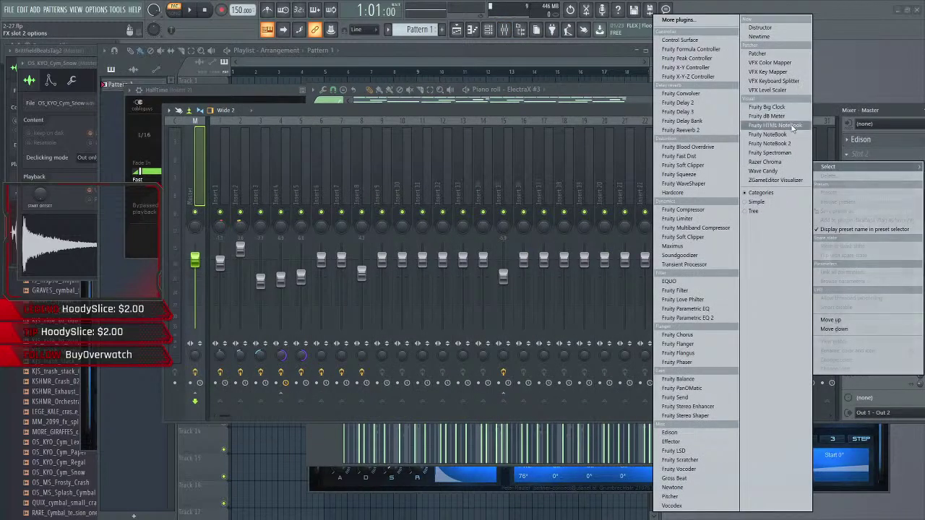
left_click(776, 180)
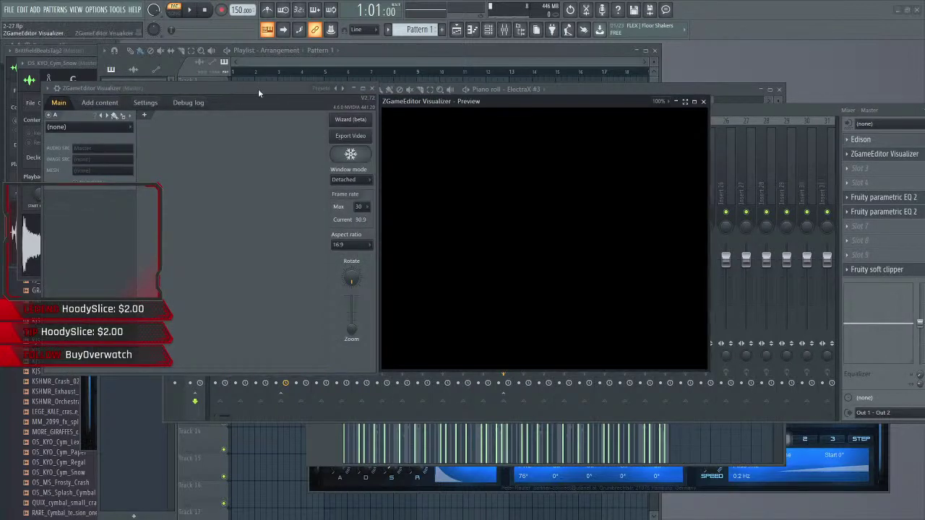
- Add the picture template3 from the Bitmaps folder to the visualizer's image content
left_click(101, 104)
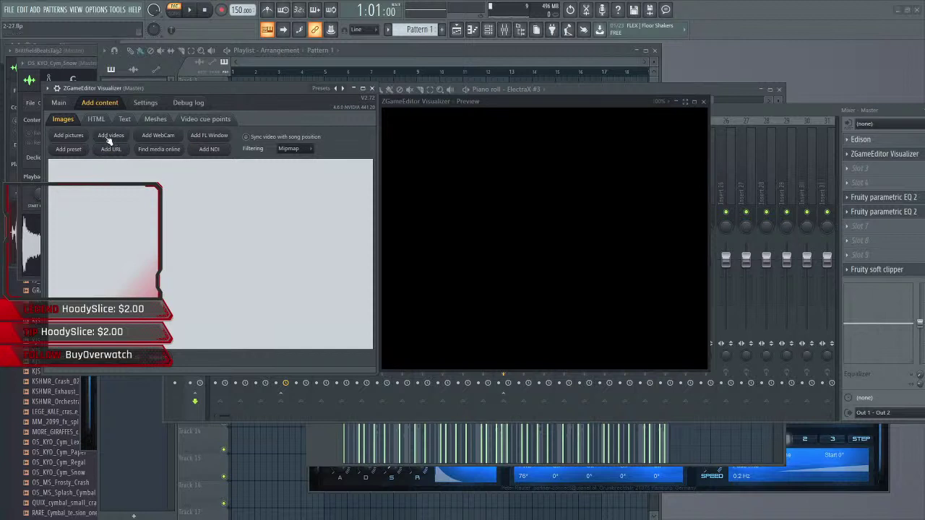
left_click(72, 136)
scroll(477, 188, "down", 1)
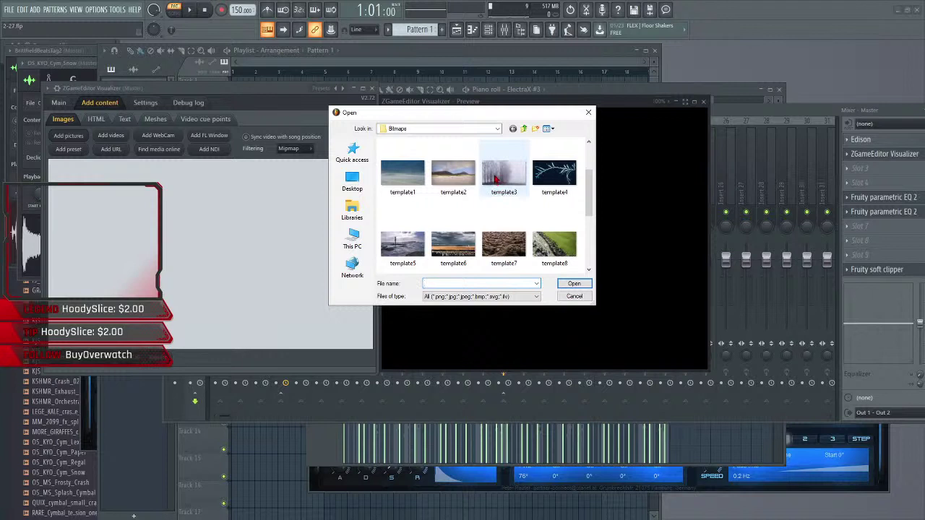
double_click(496, 177)
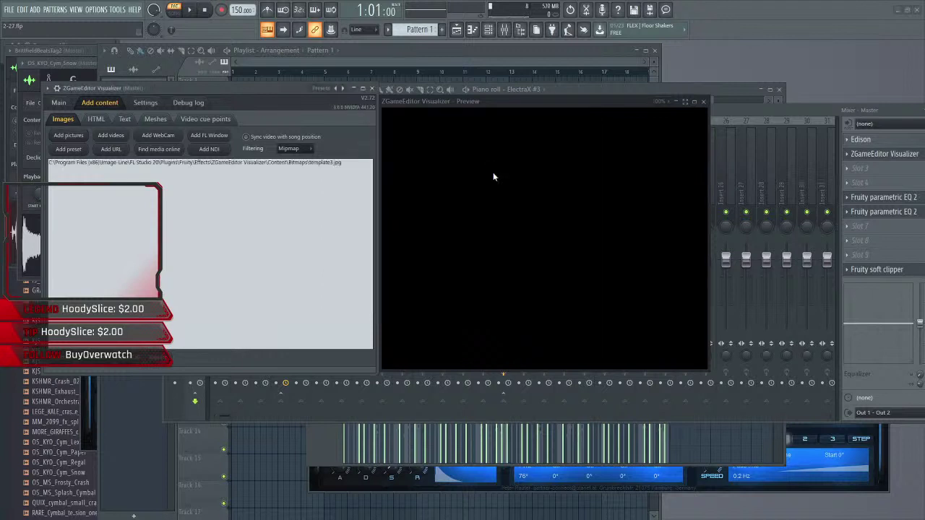
- Set the visualizer's layer A to the Image effect with template3.jpg as its image source
left_click(59, 103)
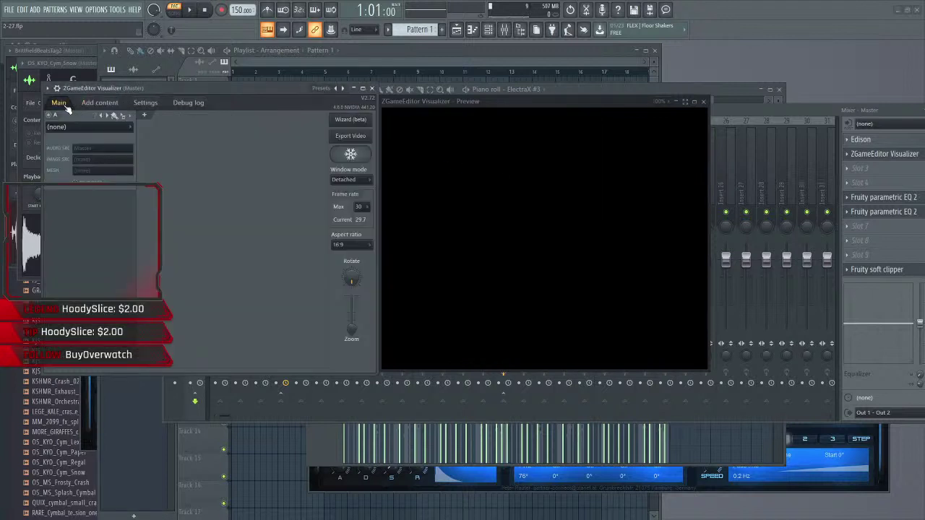
left_click(109, 129)
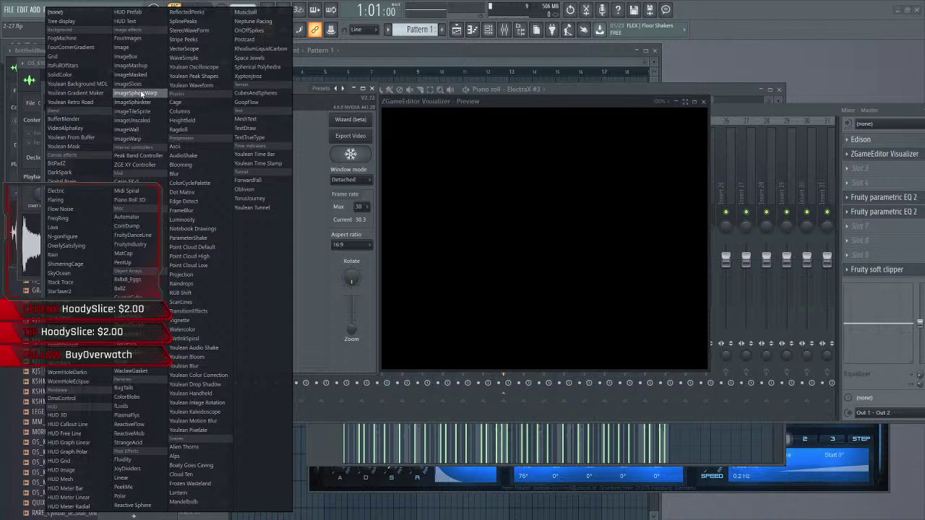
left_click(139, 50)
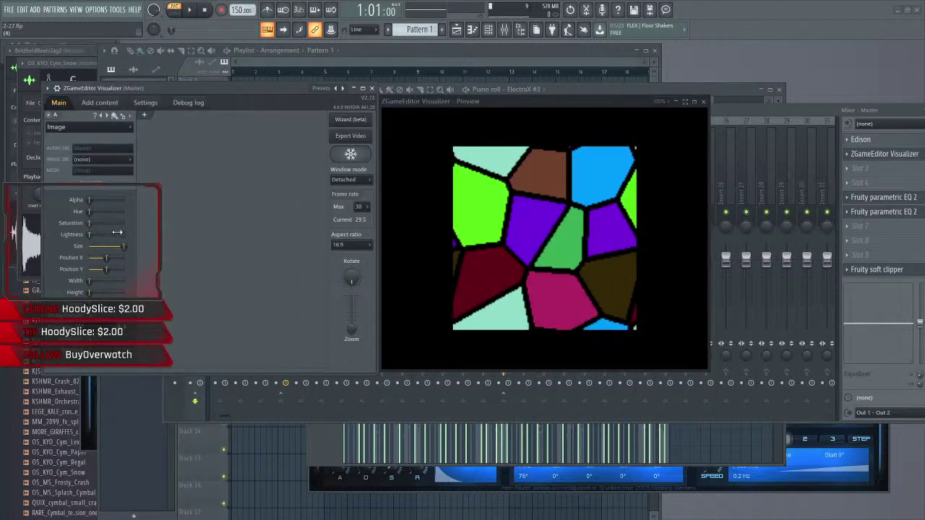
left_click(102, 159)
left_click(104, 171)
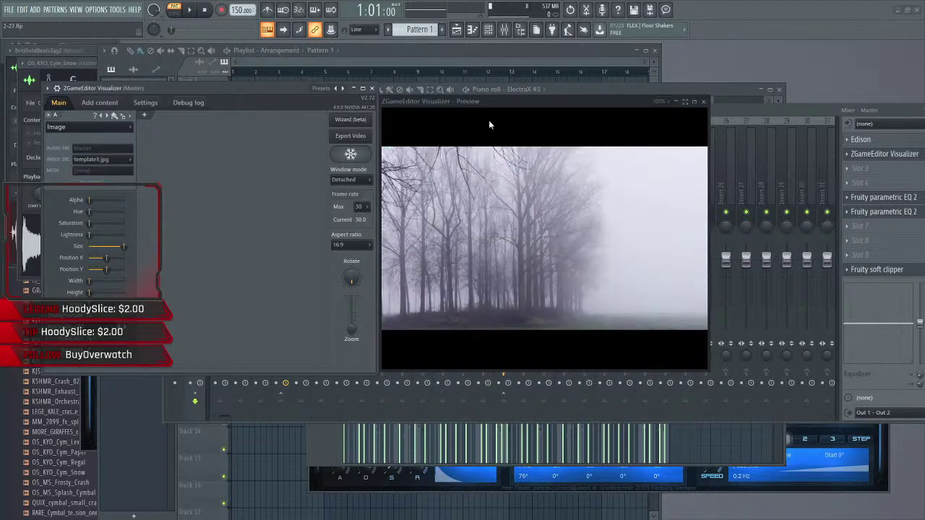
- Bring up the mixer, move its window so the Master effect slots are fully in view, and close it
left_click(524, 92)
left_click(527, 107)
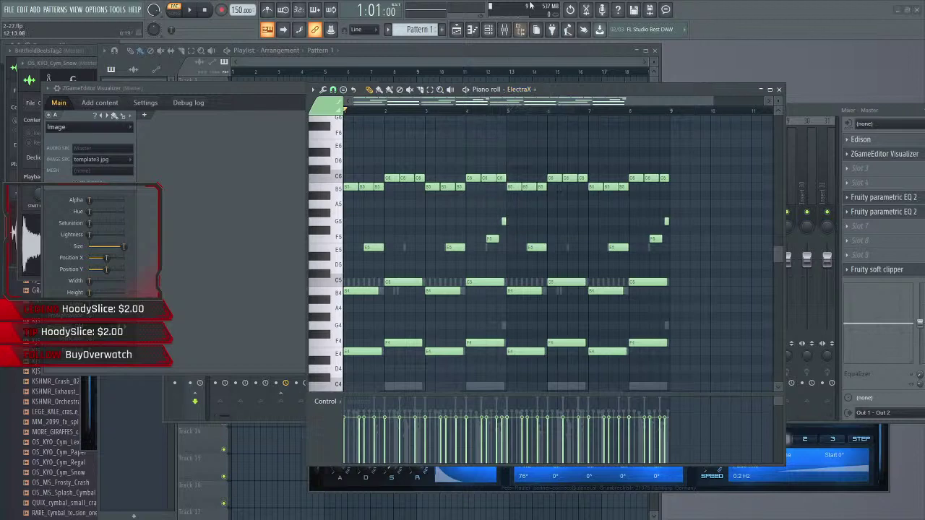
left_click(504, 29)
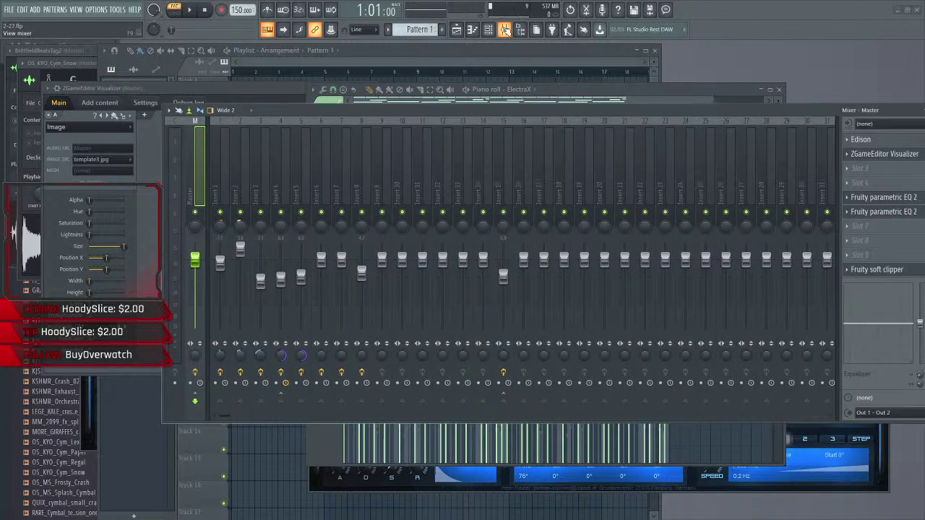
left_click(198, 94)
key("alt+Tab")
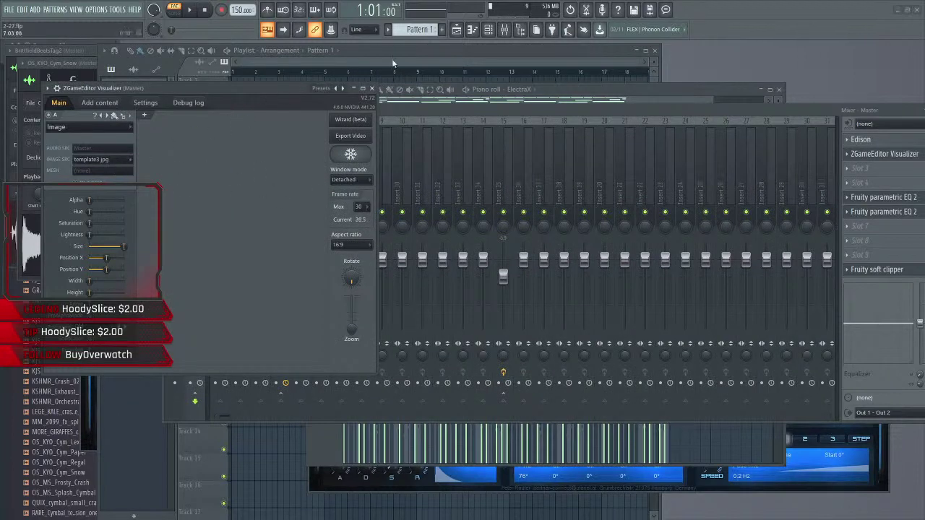
left_click_drag(862, 109, 614, 103)
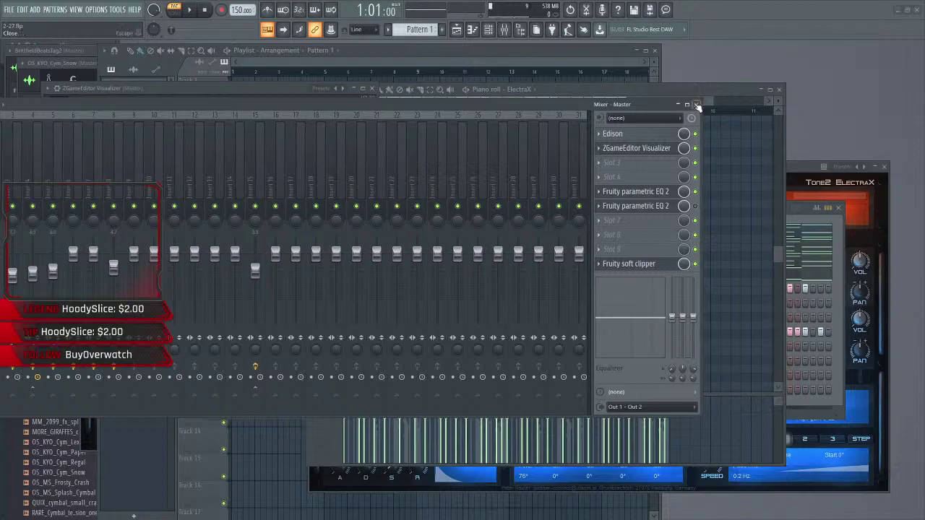
left_click(696, 104)
left_click(770, 89)
- Switch to the SoundCloud page in Firefox and open the account's own profile
key("alt+Tab")
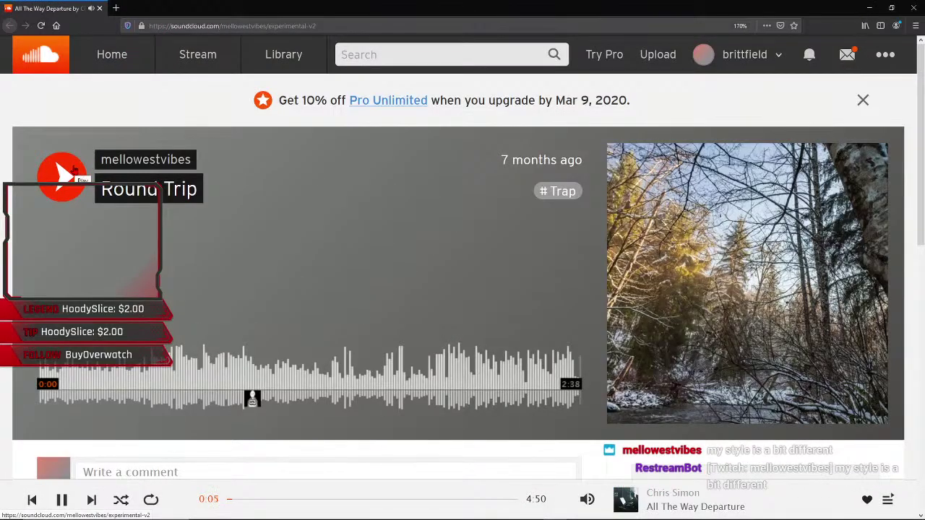
left_click(751, 60)
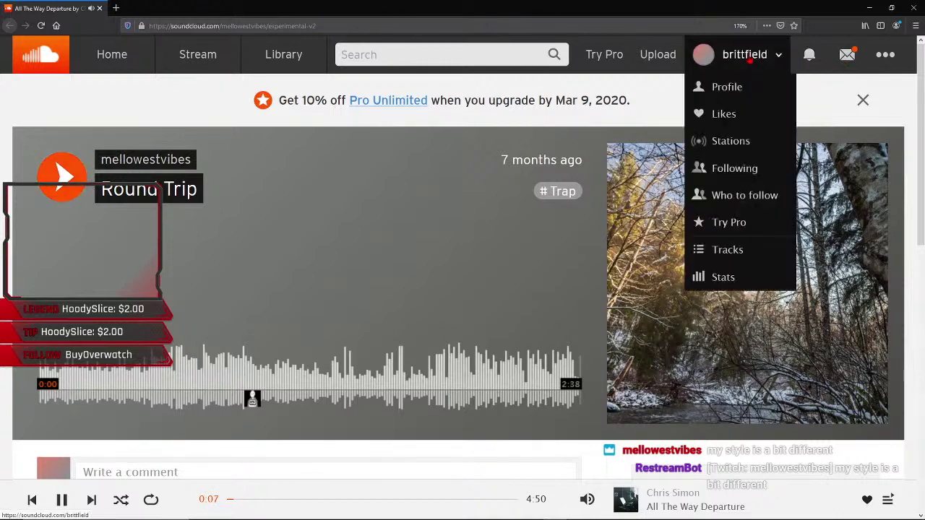
left_click(727, 86)
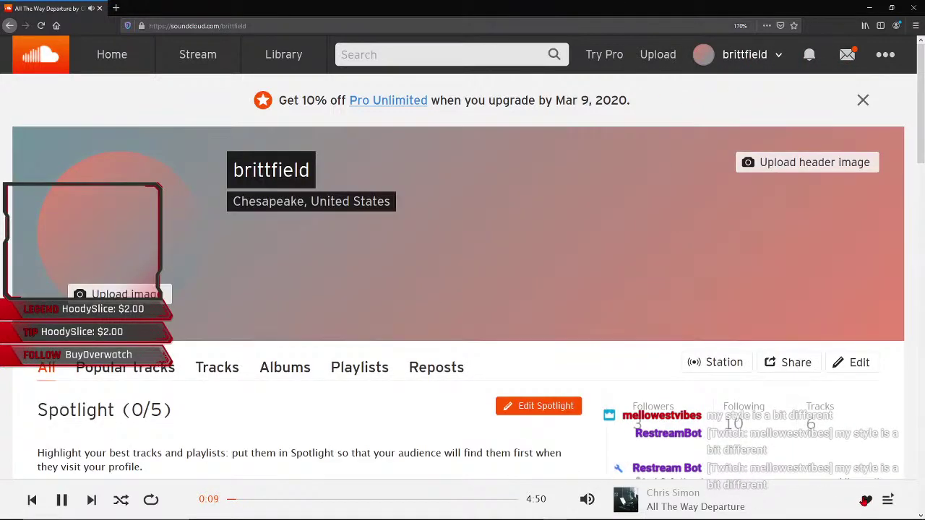
- Open the profile of the artist behind All The Way Departure, pause playback and view the recent tracks
left_click(677, 492)
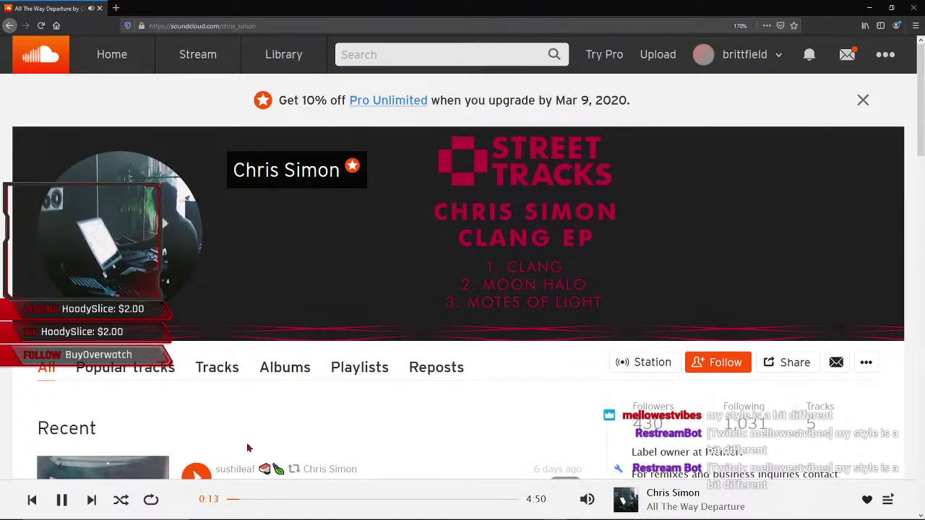
key("space")
scroll(263, 381, "down", 2)
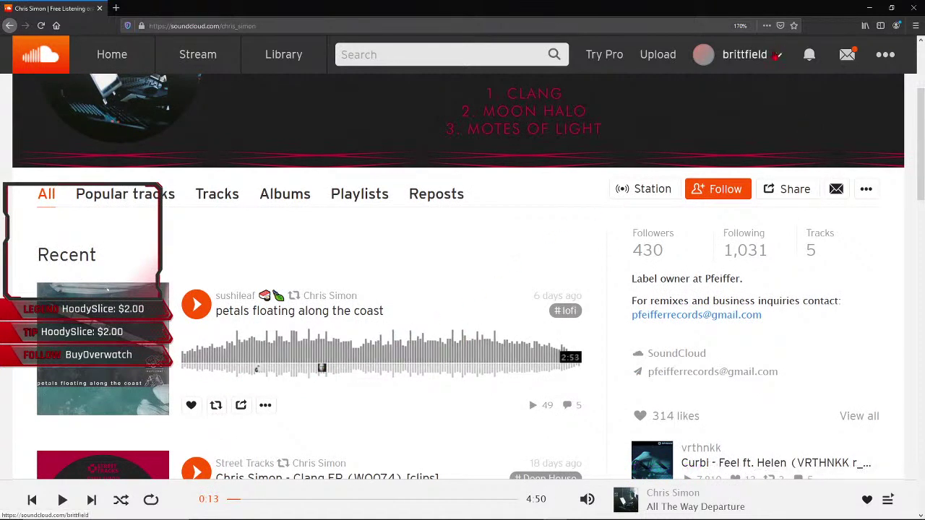
- Return to the account's own profile and examine its uploaded tracks and their upload ages, down to Westhorror
left_click(776, 55)
left_click(729, 85)
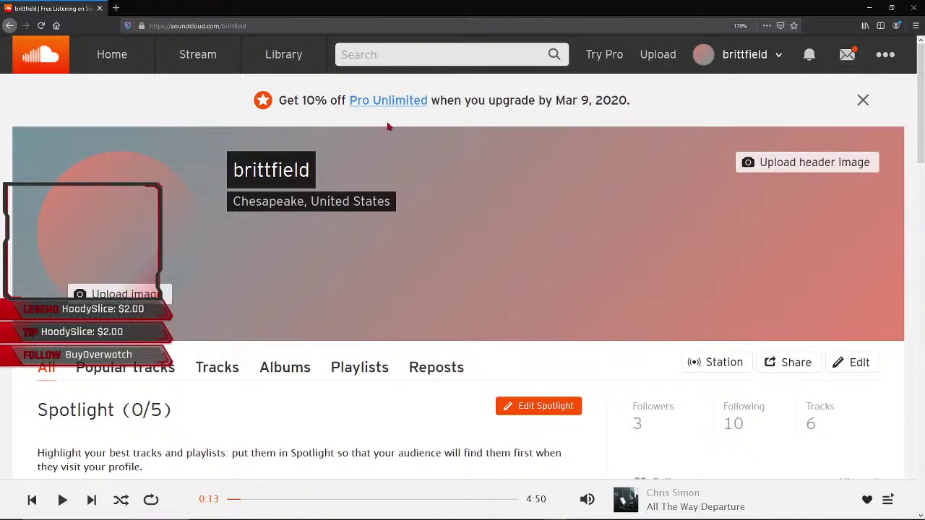
scroll(419, 132, "down", 5)
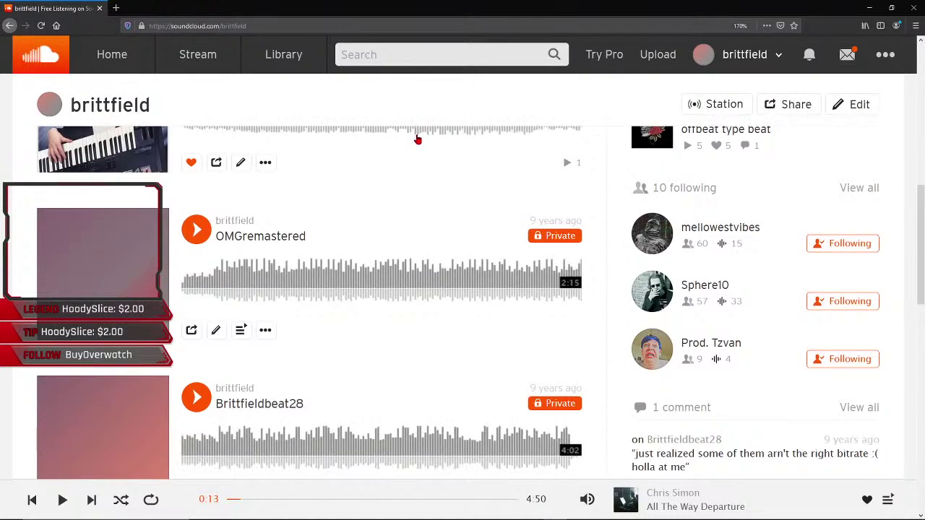
scroll(408, 209, "up", 2)
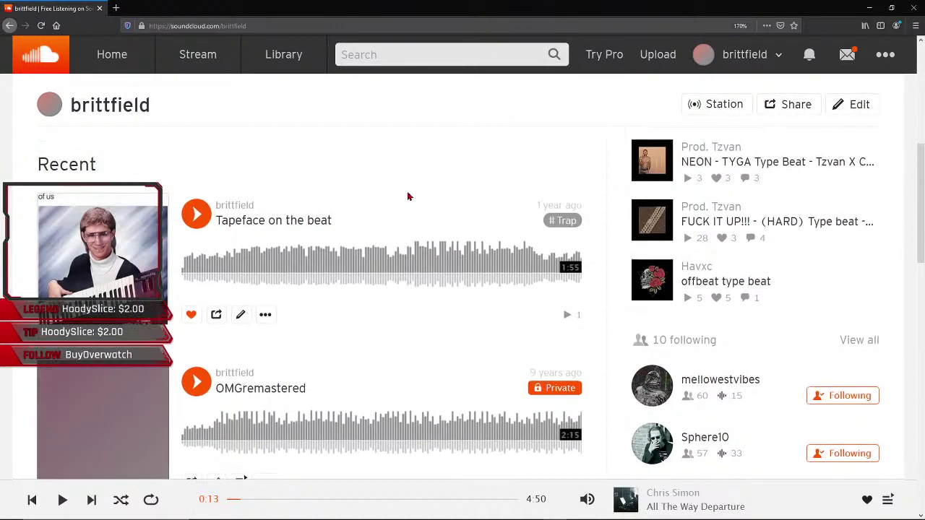
scroll(406, 202, "down", 4)
scroll(405, 205, "up", 1)
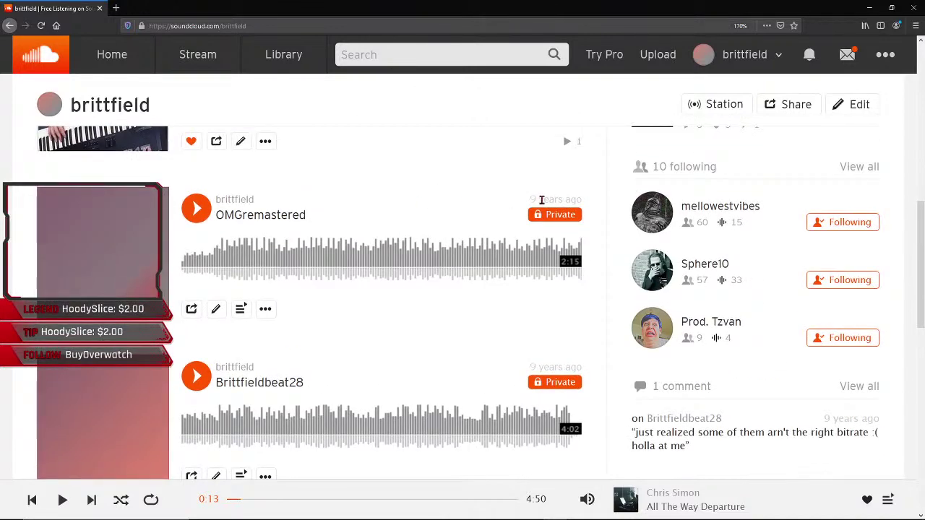
left_click_drag(529, 201, 584, 203)
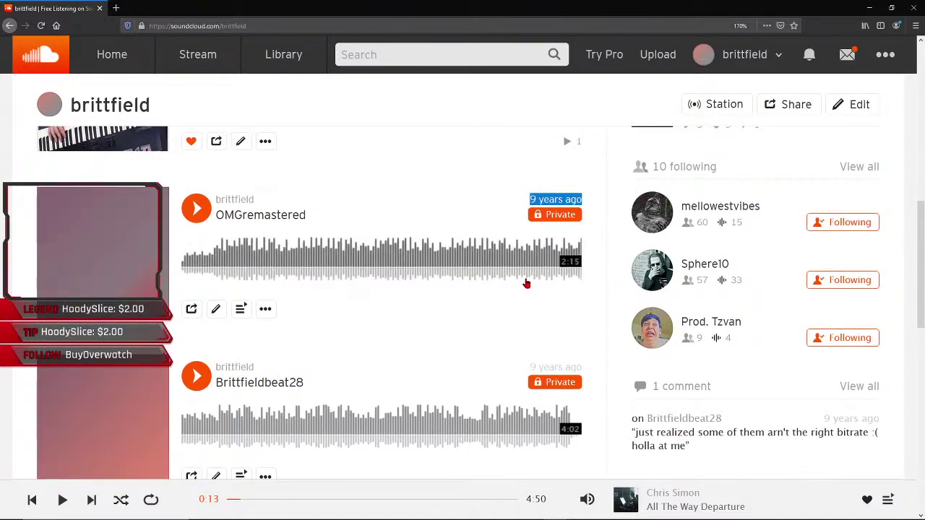
scroll(527, 282, "down", 5)
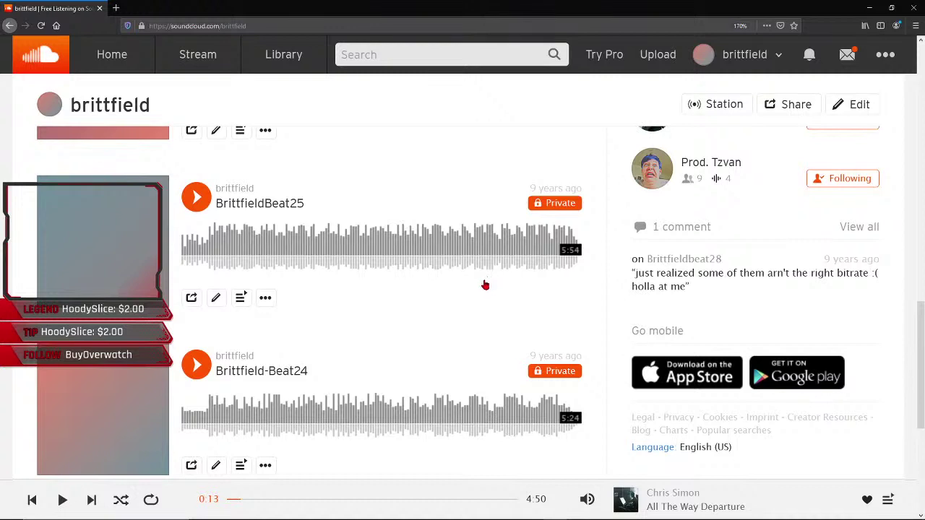
scroll(483, 322, "down", 4)
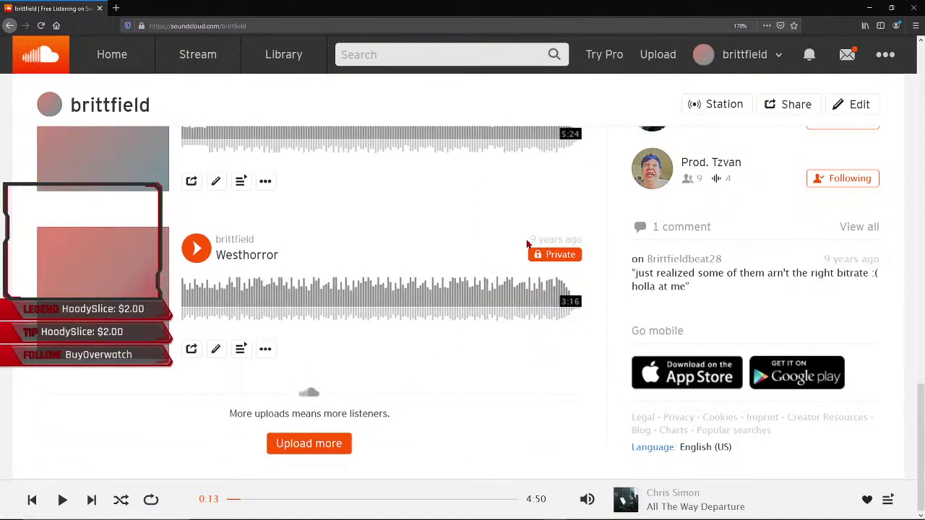
left_click_drag(527, 244, 587, 245)
left_click(586, 243)
- Play the Westhorror track, skip ahead to about 0:20 and pause it
left_click(206, 259)
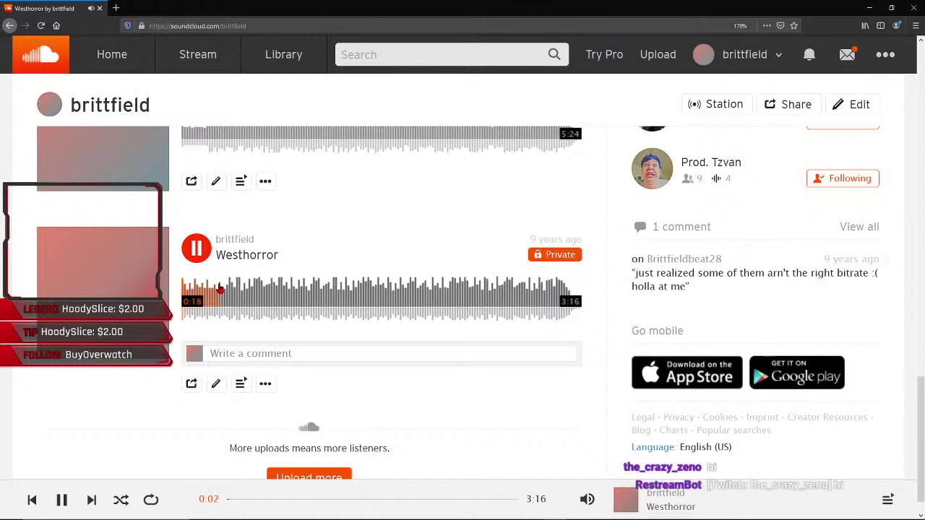
left_click(221, 288)
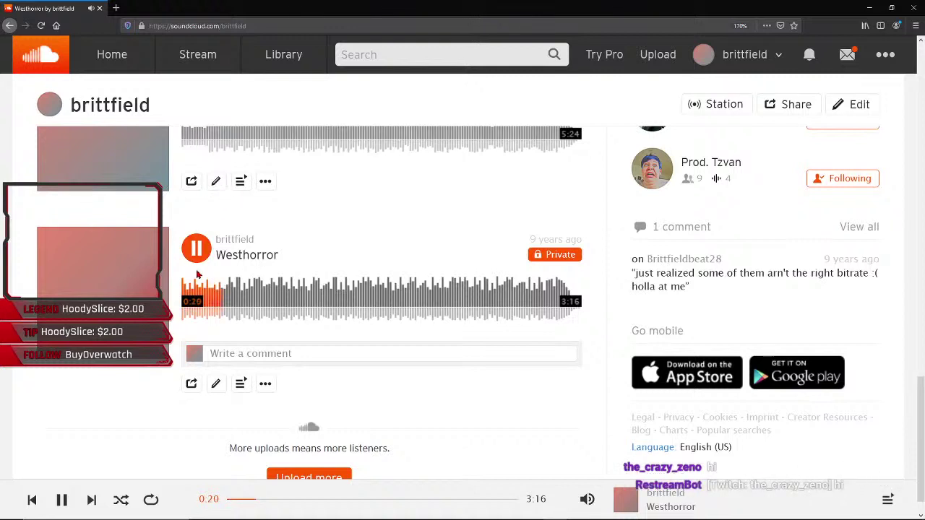
left_click(196, 248)
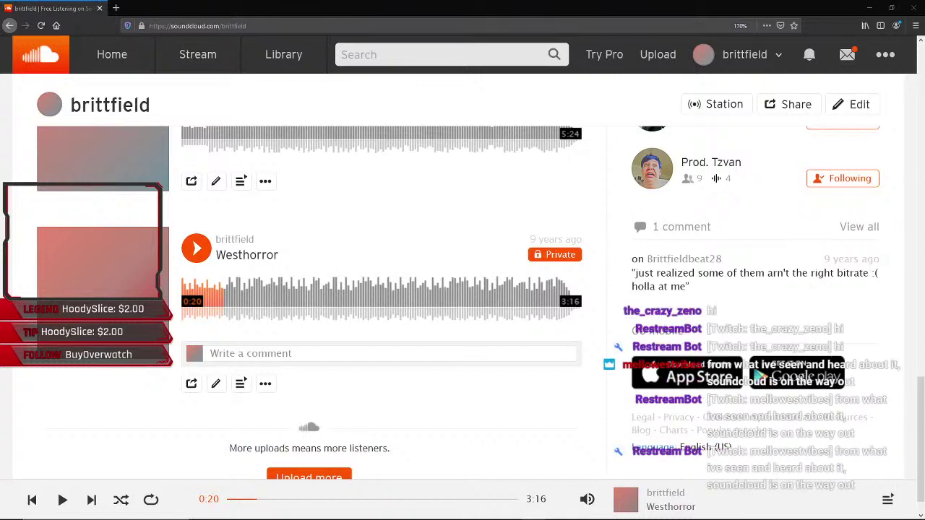
- Switch back to FL Studio, close the ElectraX piano roll and reposition the ZGameEditor Visualizer preview window
key("alt+Tab")
key("alt+Tab")
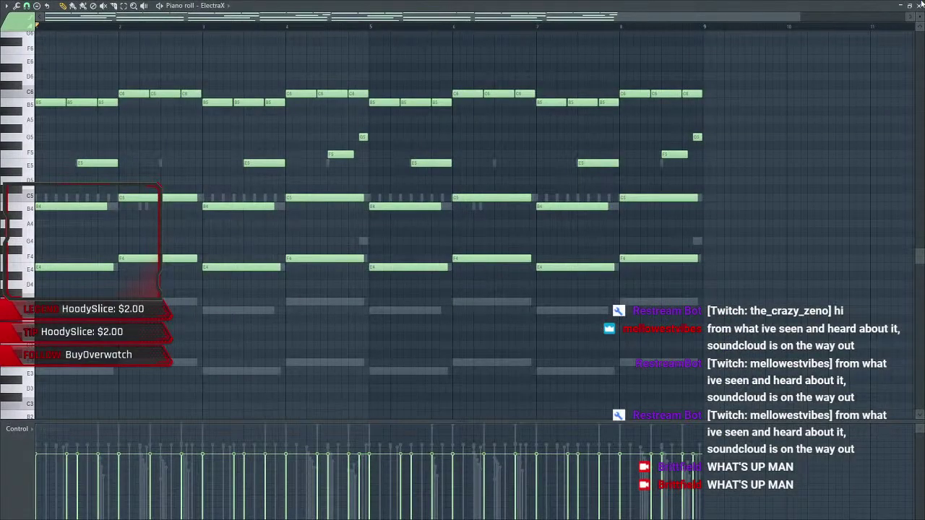
left_click(921, 5)
left_click_drag(495, 102, 502, 98)
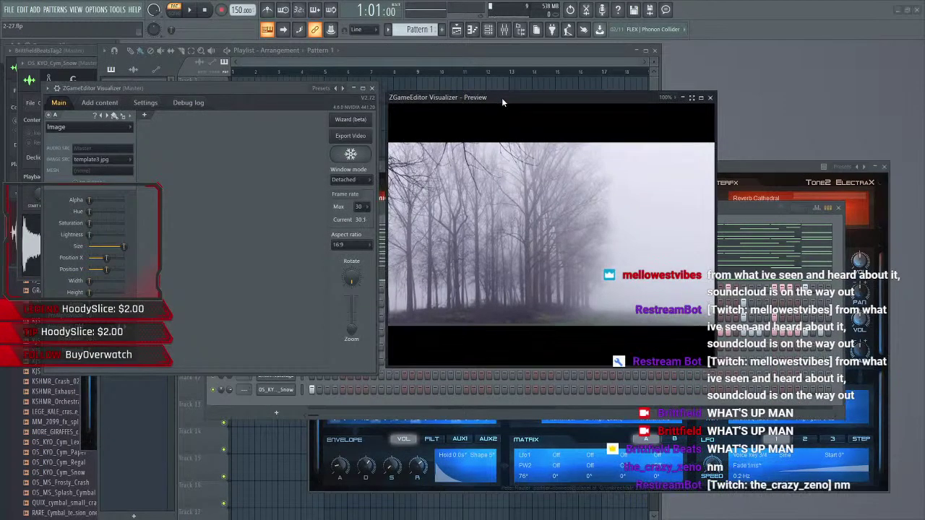
- Add an AudioShake effect layer to the visualizer, lower its Amount to near zero and play the pattern
left_click(144, 115)
left_click(153, 126)
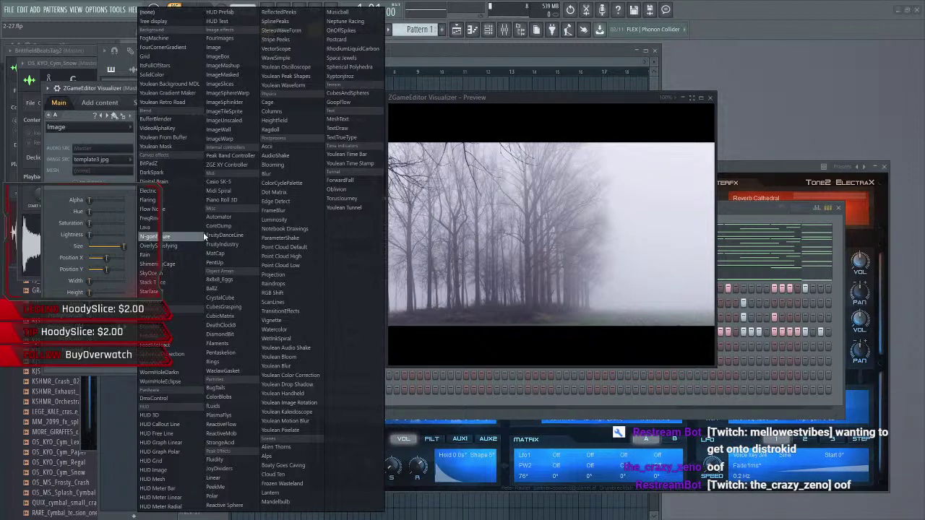
left_click(303, 157)
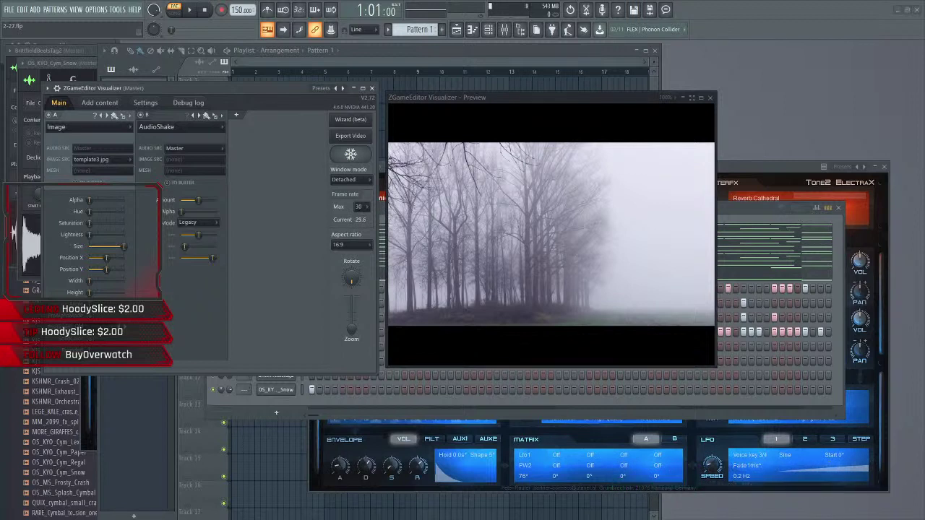
key("space")
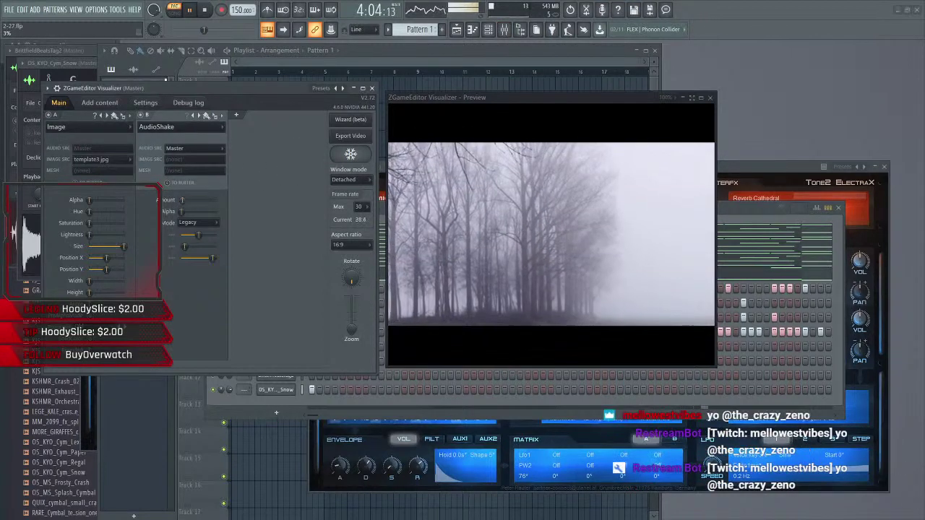
- Play the pattern and load the Arp - Balance preset in the ElectraX #3 channel
left_click(726, 209)
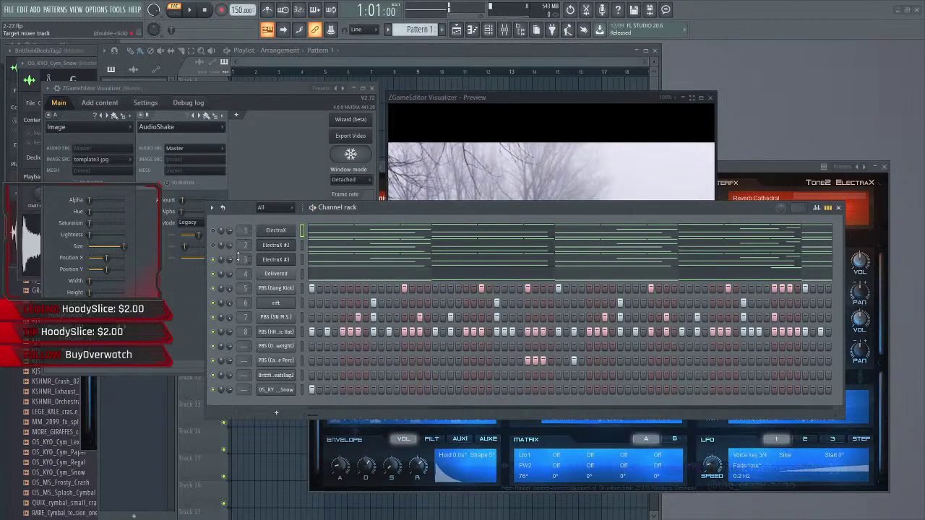
key("space")
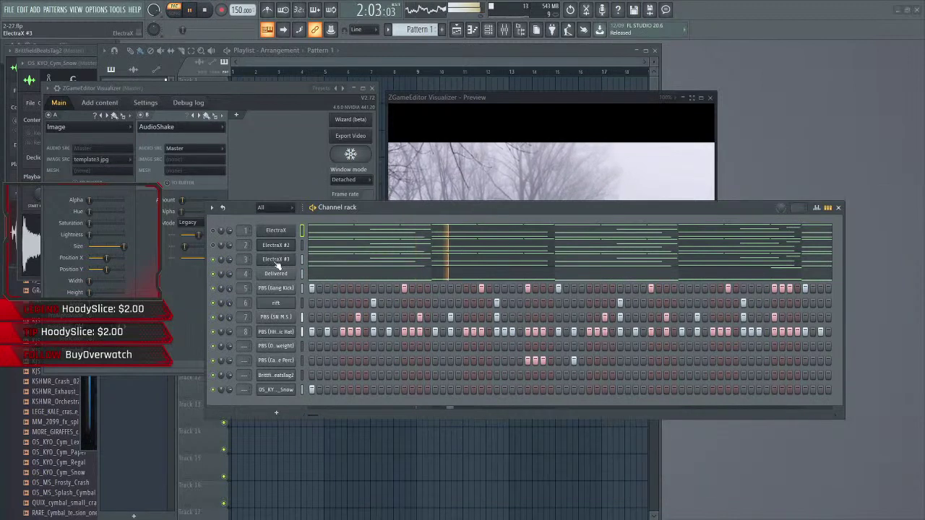
left_click(276, 262)
left_click(353, 210)
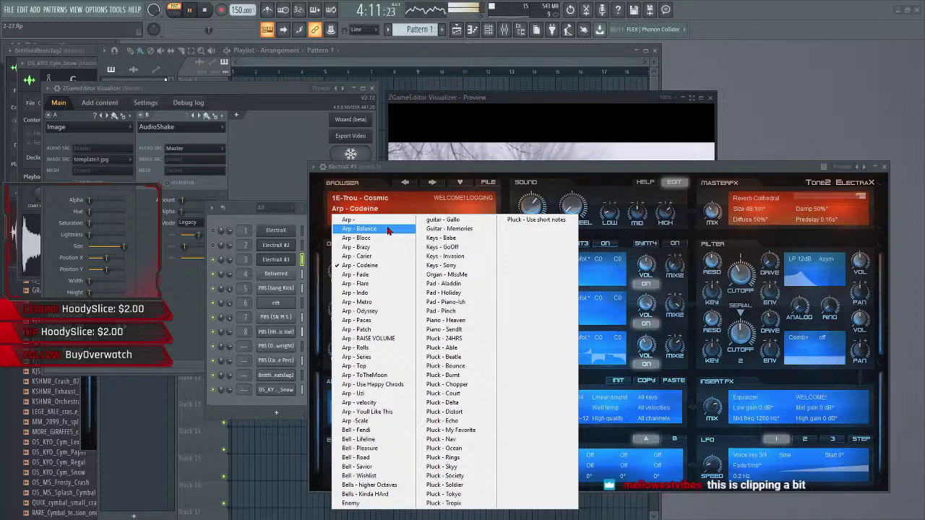
left_click(387, 229)
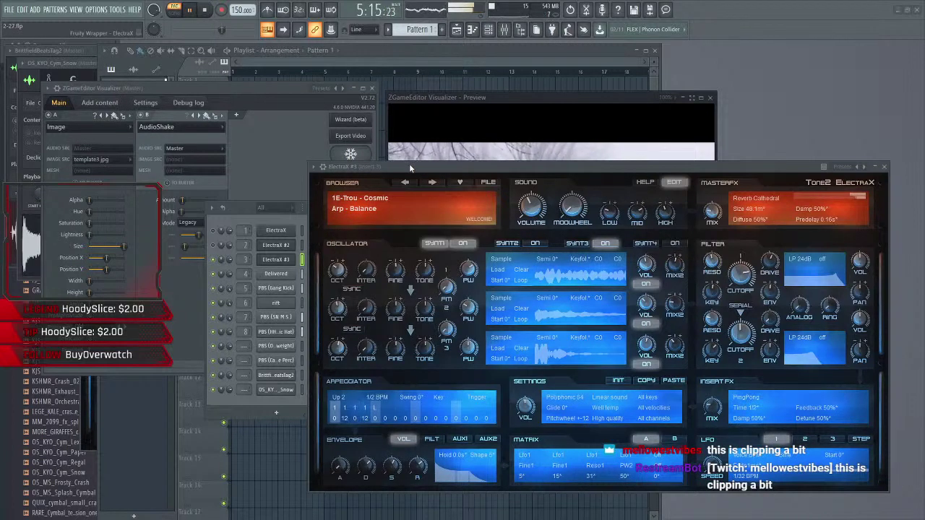
left_click(375, 209)
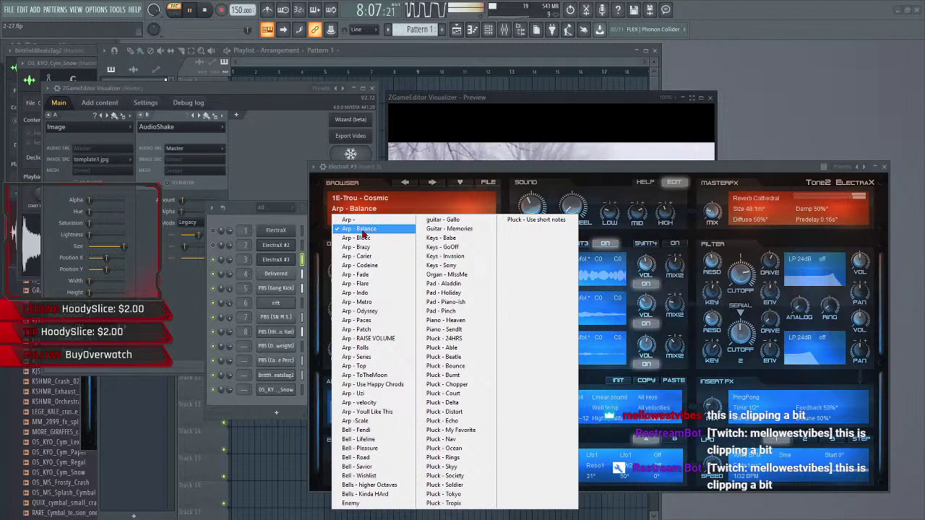
left_click(490, 99)
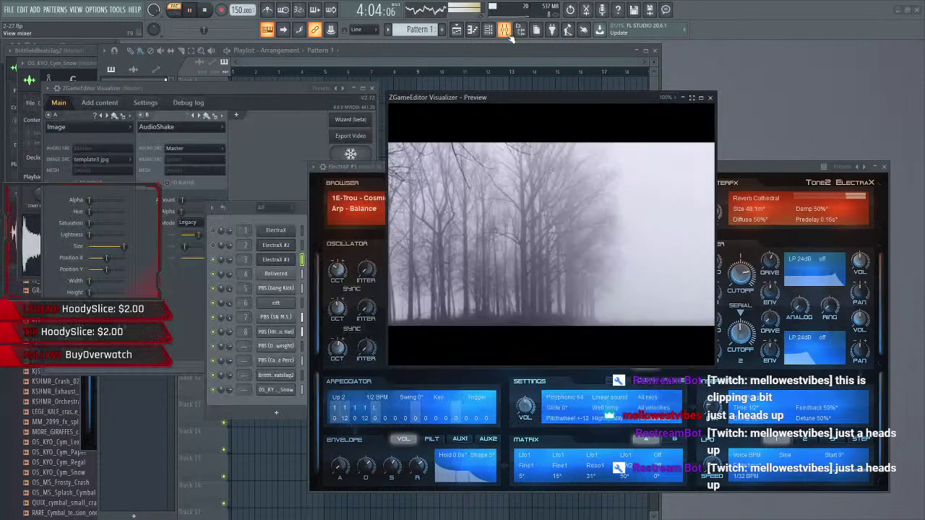
- Show the mixer and slightly lower the Insert 5 volume fader while the pattern plays
left_click(509, 34)
left_click_drag(168, 112, 387, 107)
left_click(281, 270)
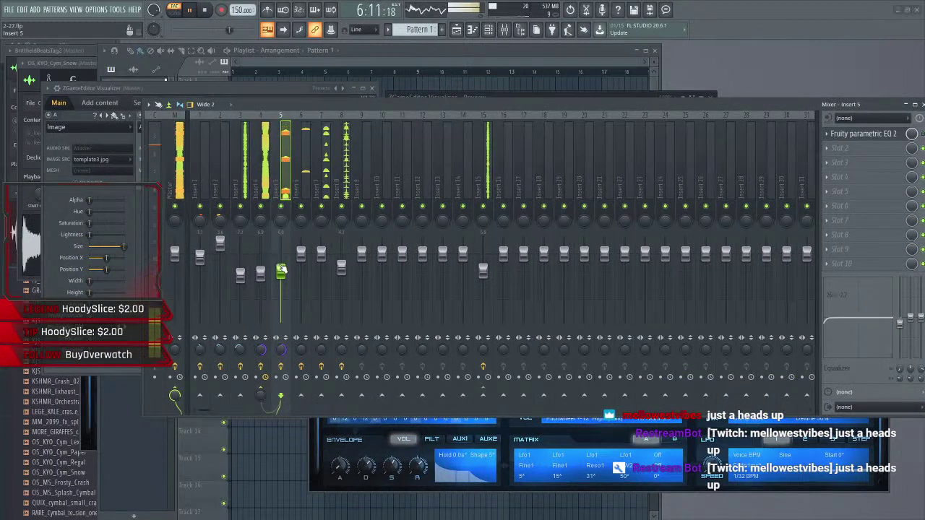
left_click_drag(281, 270, 281, 279)
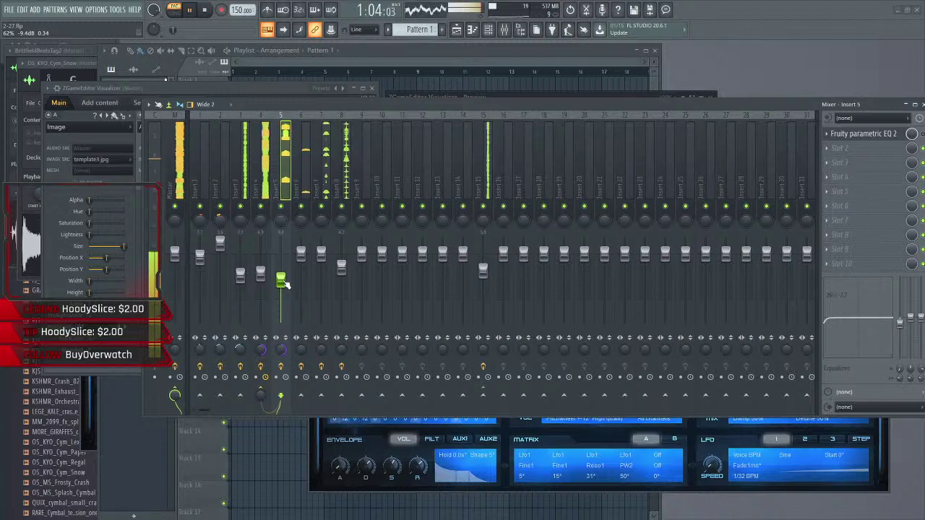
left_click_drag(284, 281, 284, 279)
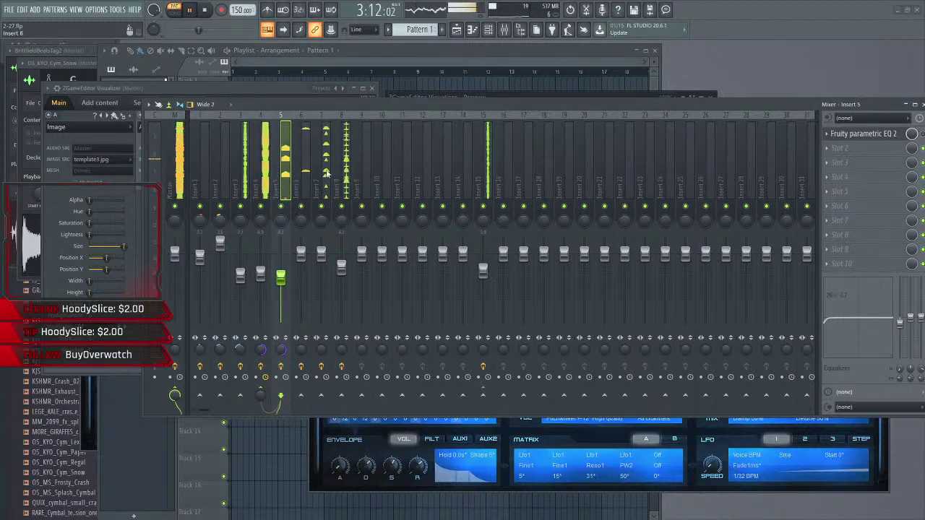
- Select the Master mixer track, open its Fruity soft clipper for viewing and close the mixer
left_click(176, 156)
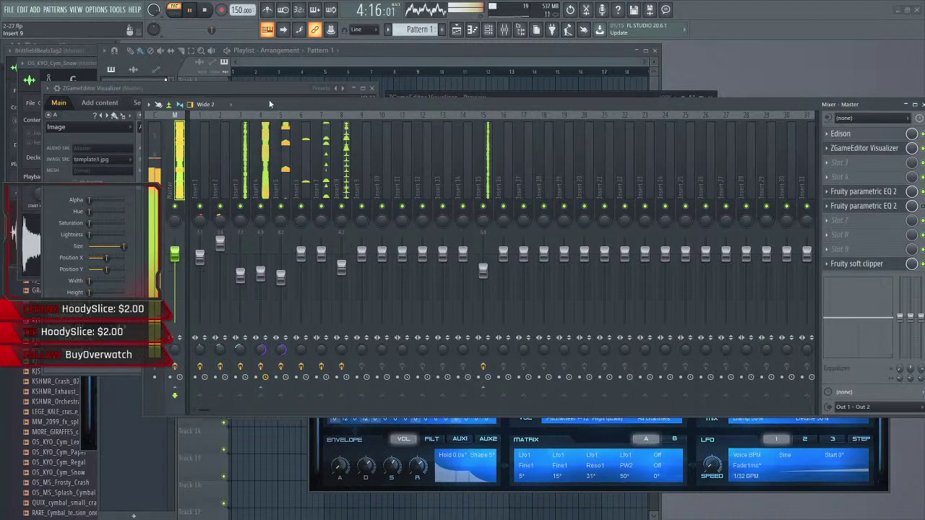
left_click_drag(273, 105, 270, 92)
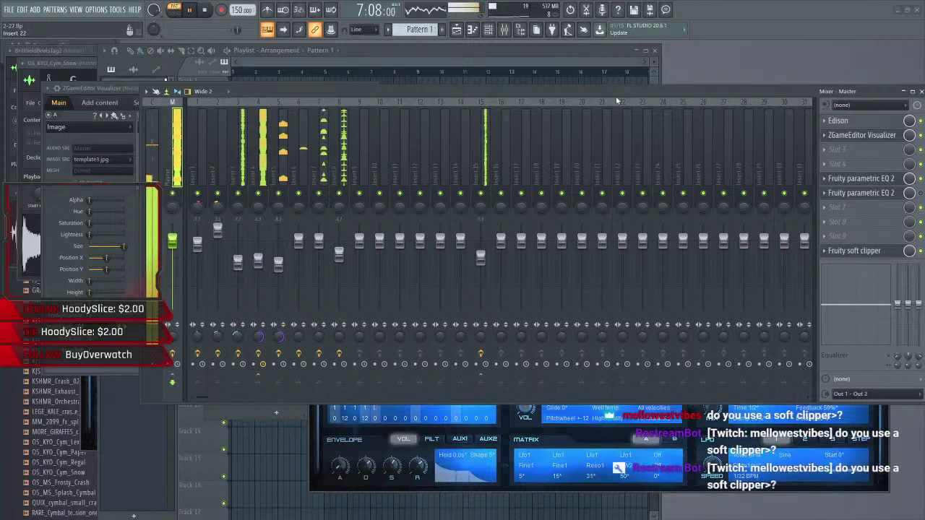
left_click_drag(616, 96, 605, 95)
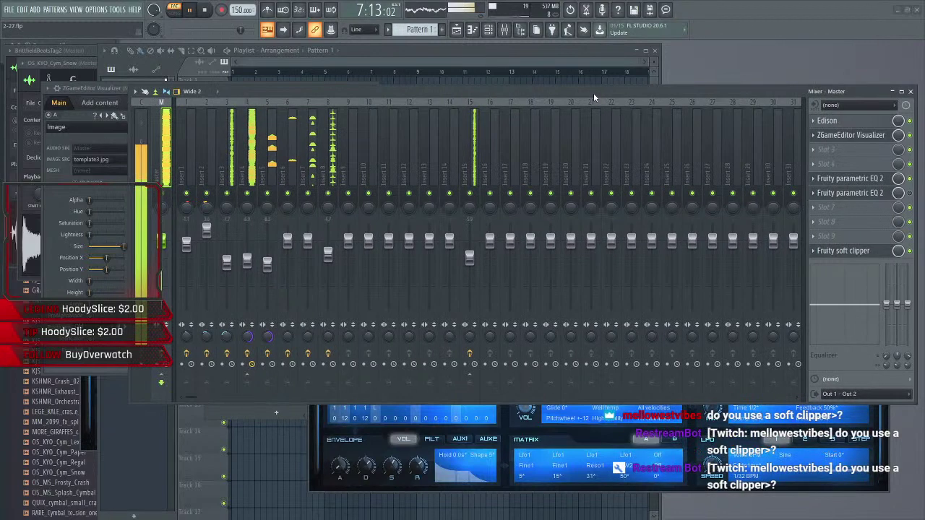
left_click(844, 251)
left_click_drag(406, 304, 398, 285)
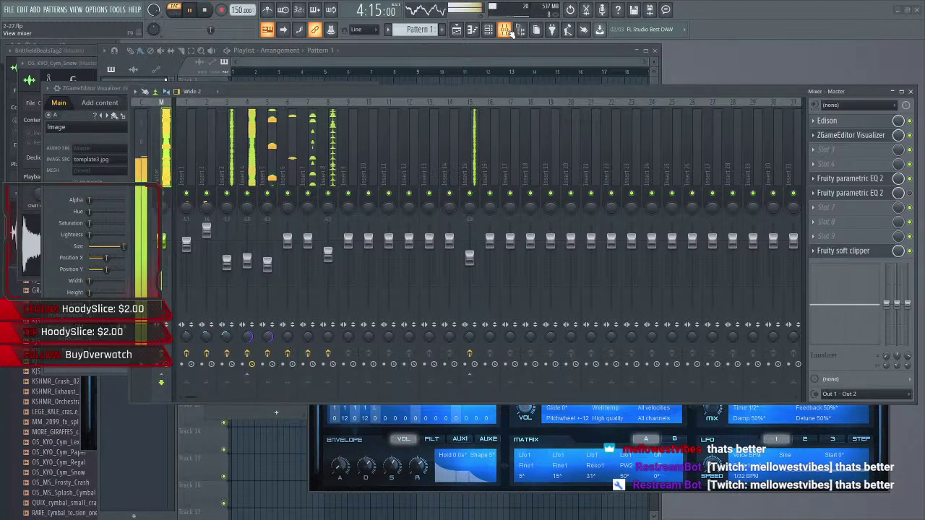
left_click(518, 30)
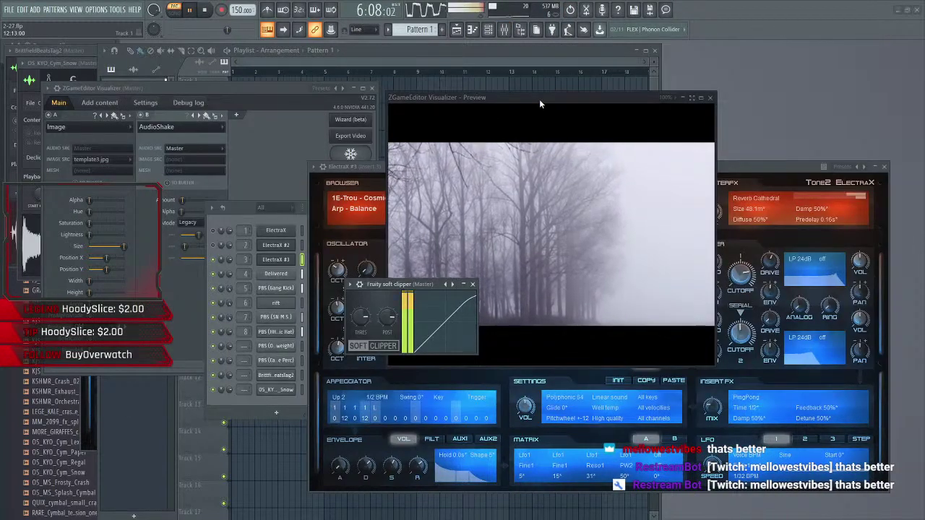
- Move the visualizer preview clear of the layer controls and add a FogMachine effect layer
mouse_move(544, 99)
left_mouse_down()
mouse_move(622, 107)
mouse_move(645, 135)
mouse_move(528, 110)
left_mouse_up()
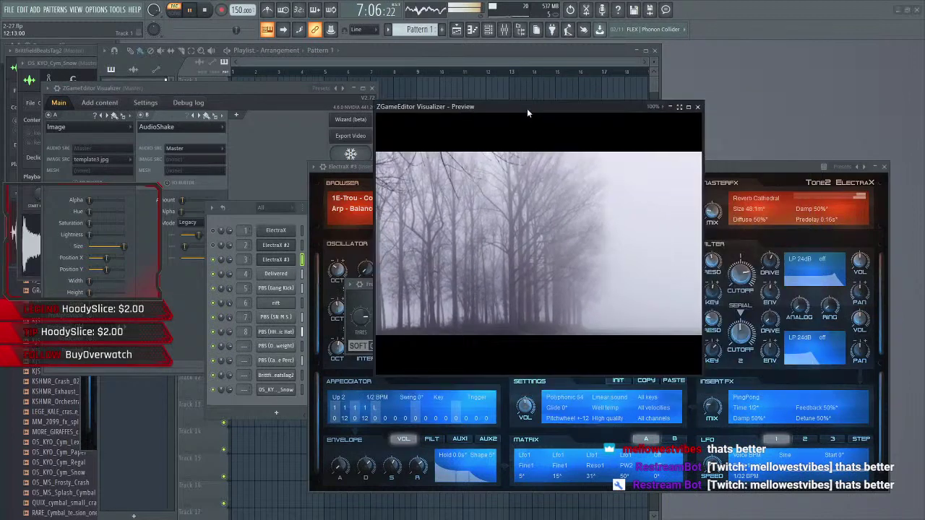
left_click(237, 115)
left_click(268, 128)
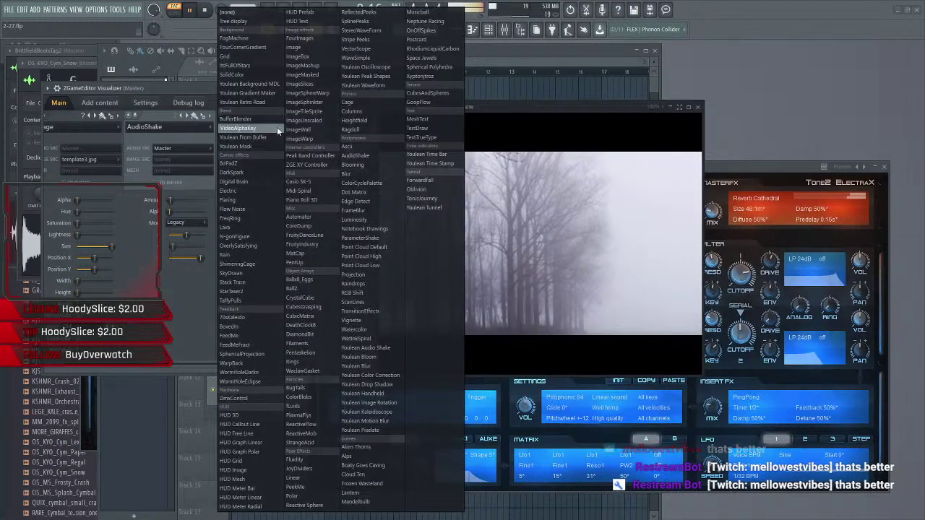
left_click(272, 38)
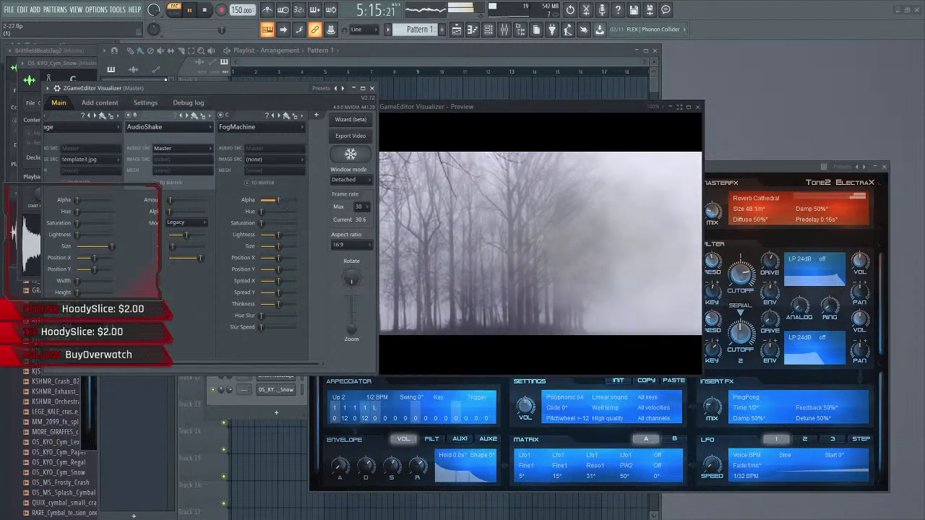
- Set the FogMachine layer's Hue to maximum, Saturation to minimum and Lightness to a low level, and stop playback
left_click_drag(288, 195, 295, 212)
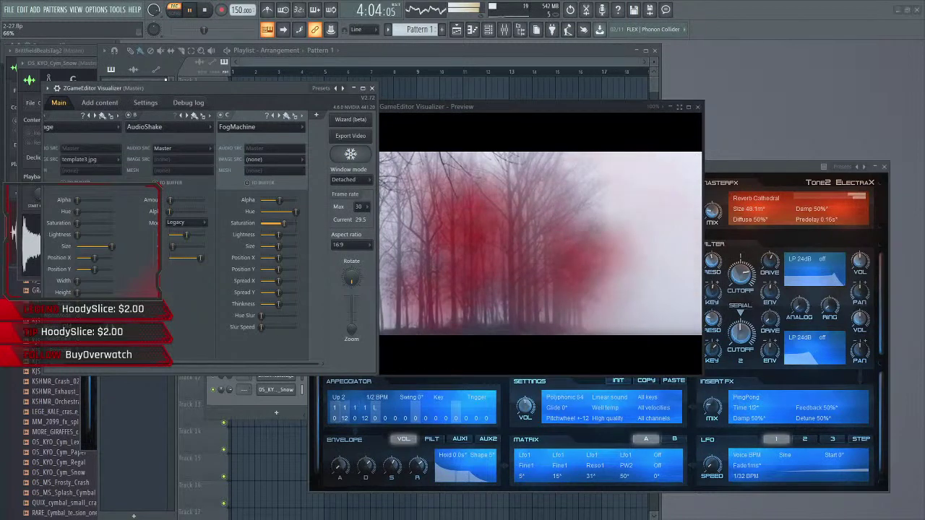
mouse_move(276, 223)
left_mouse_down()
mouse_move(268, 230)
mouse_move(285, 235)
left_mouse_up()
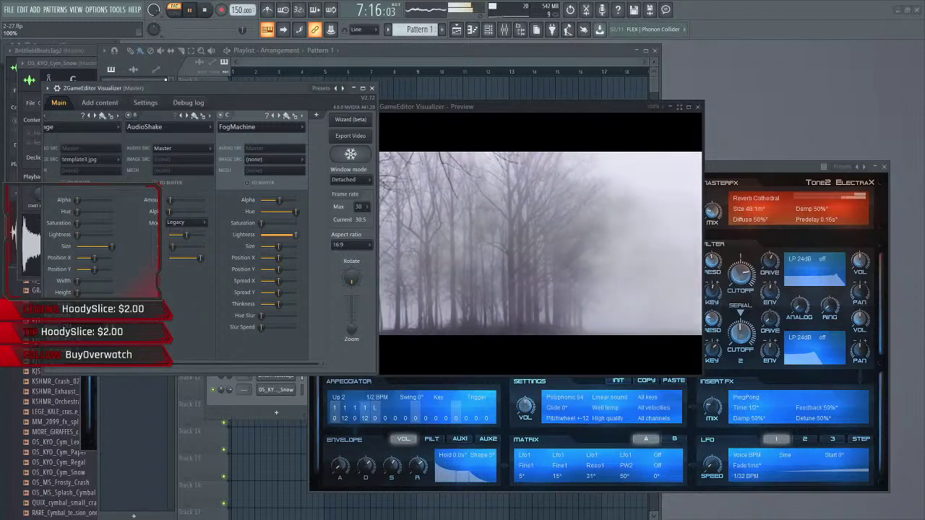
left_click_drag(292, 235, 269, 234)
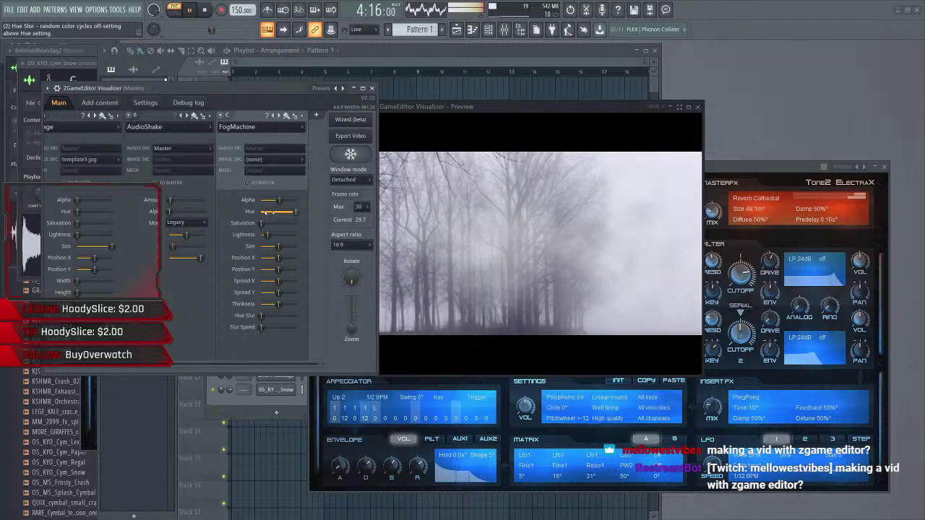
left_click(205, 10)
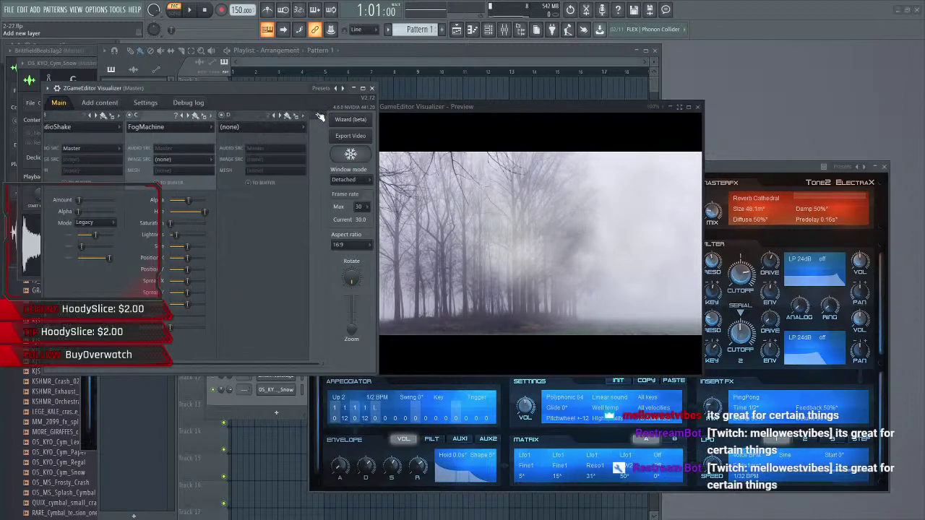
- Add a HUD Meter Bar effect layer with Insert 5 as its audio source and start playback
left_click(319, 117)
left_click(260, 127)
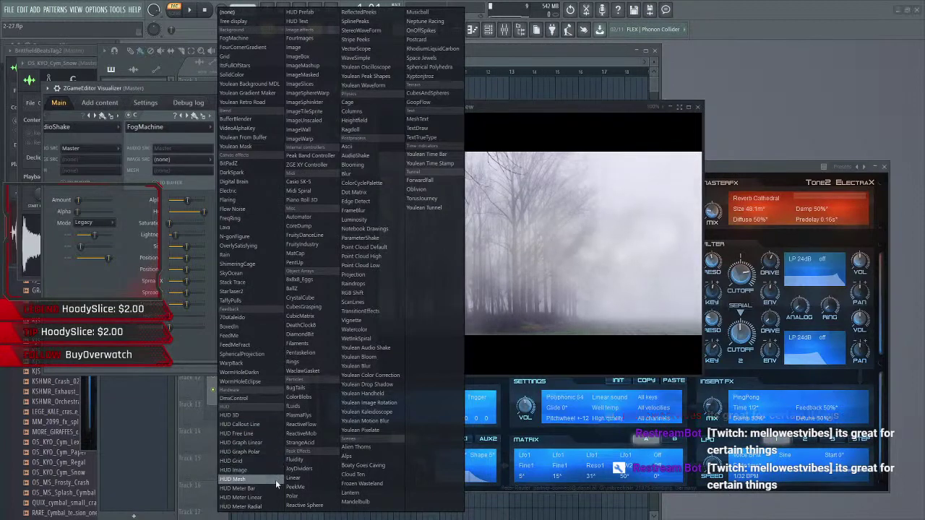
left_click(238, 489)
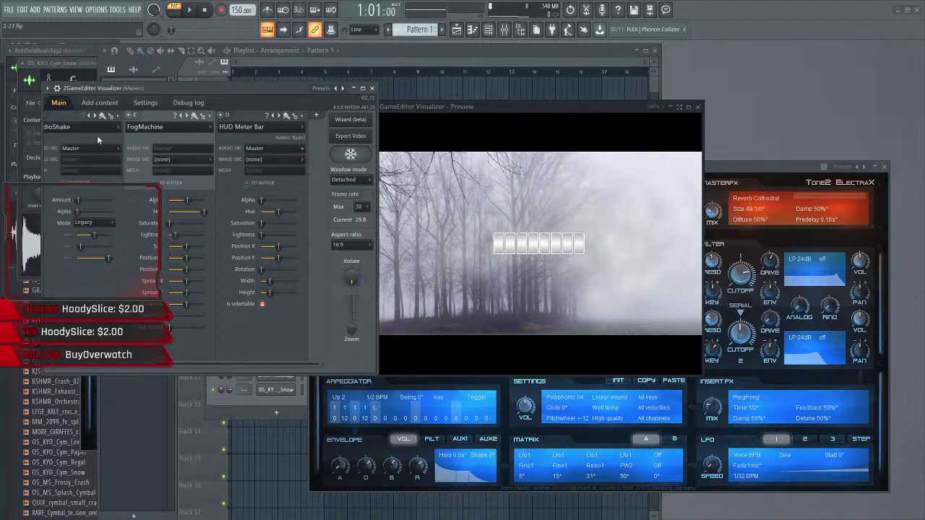
left_click(269, 148)
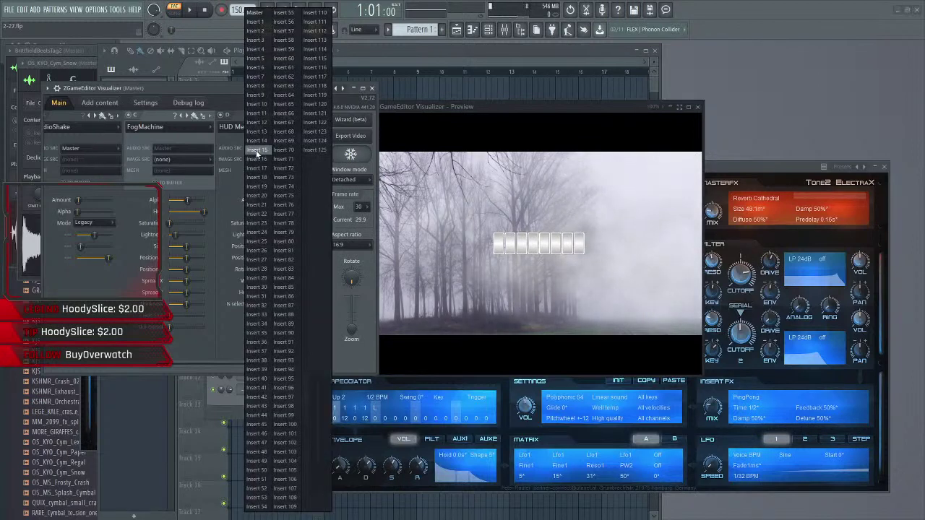
left_click(254, 67)
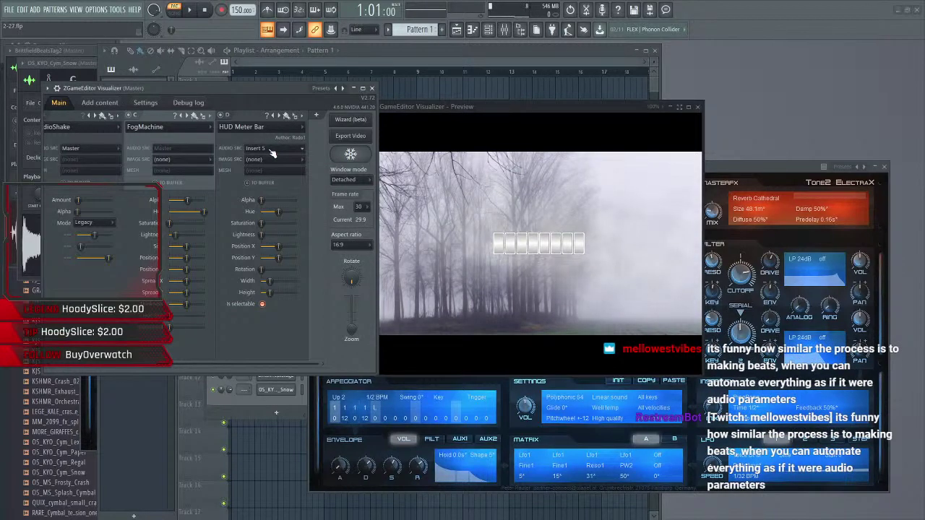
key("space")
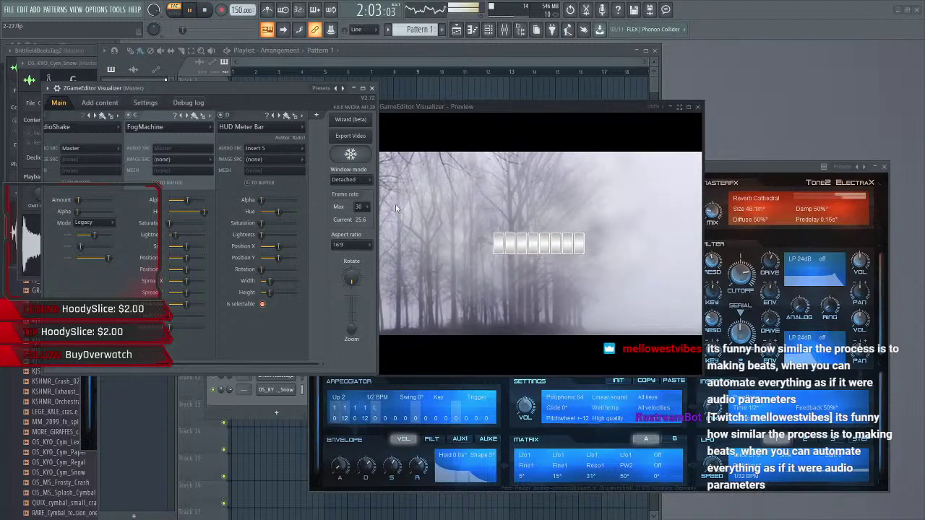
- Shape the HUD Meter Bar into a wide, thin strip along the image's lower edge, with Alpha at about 77% and Hue near maximum
left_click_drag(278, 247, 276, 246)
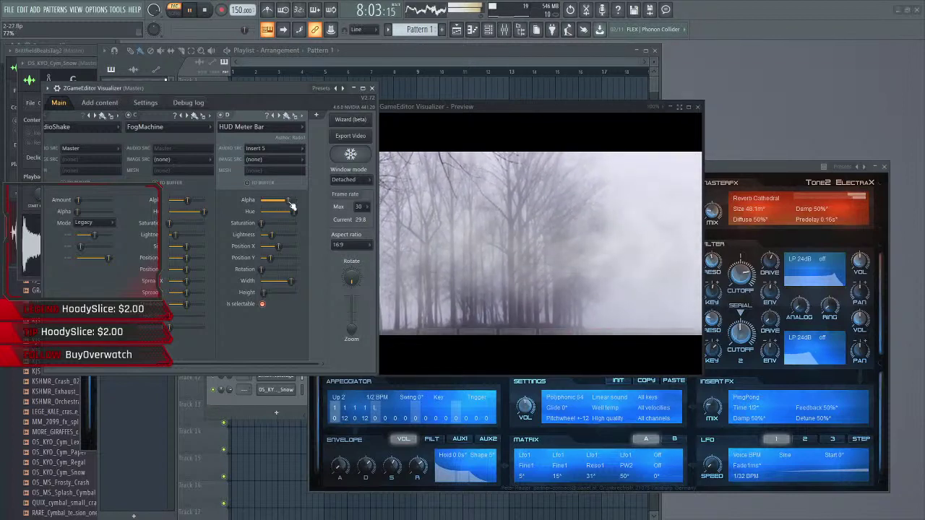
left_click(80, 200)
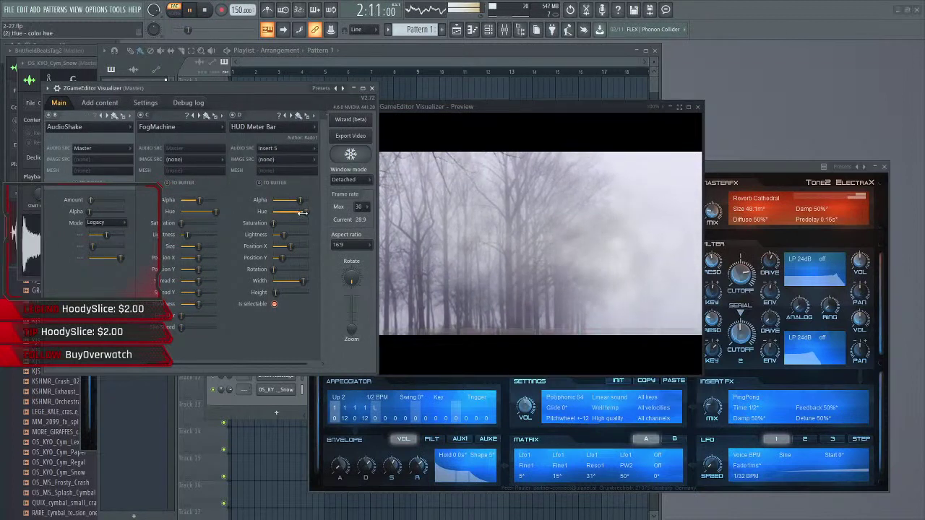
- Add an empty effect layer after the HUD Meter Bar layer and browse the effects available for it
left_click_drag(271, 359, 318, 362)
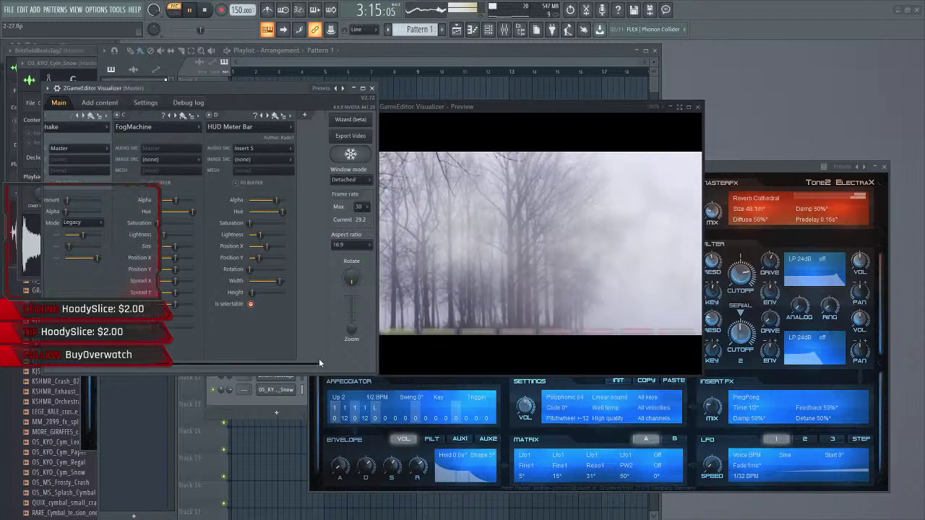
left_click(304, 115)
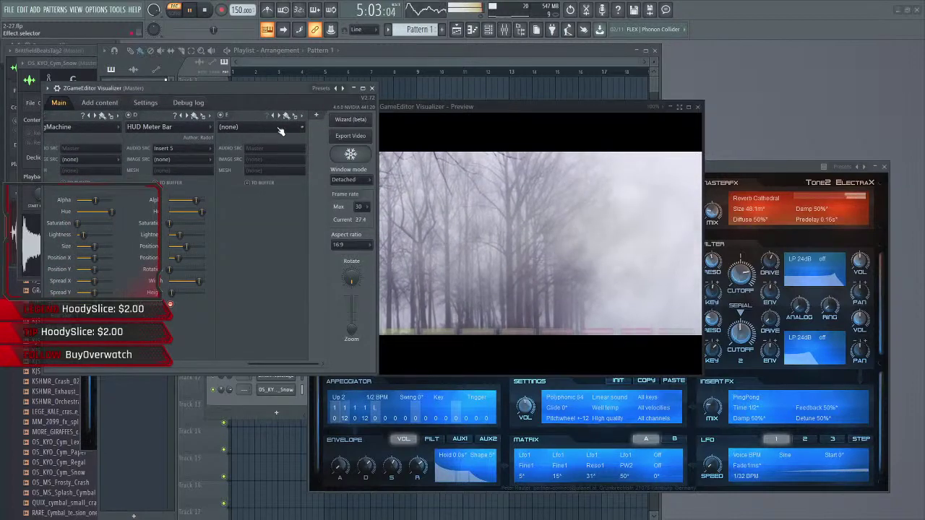
left_click(280, 129)
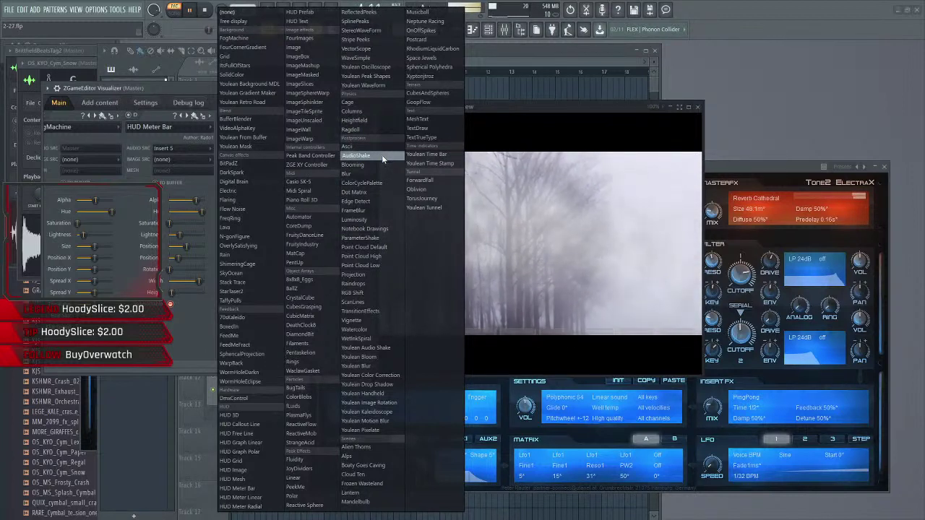
- Delete the ElectraX #2 channel from the channel rack
left_click(488, 32)
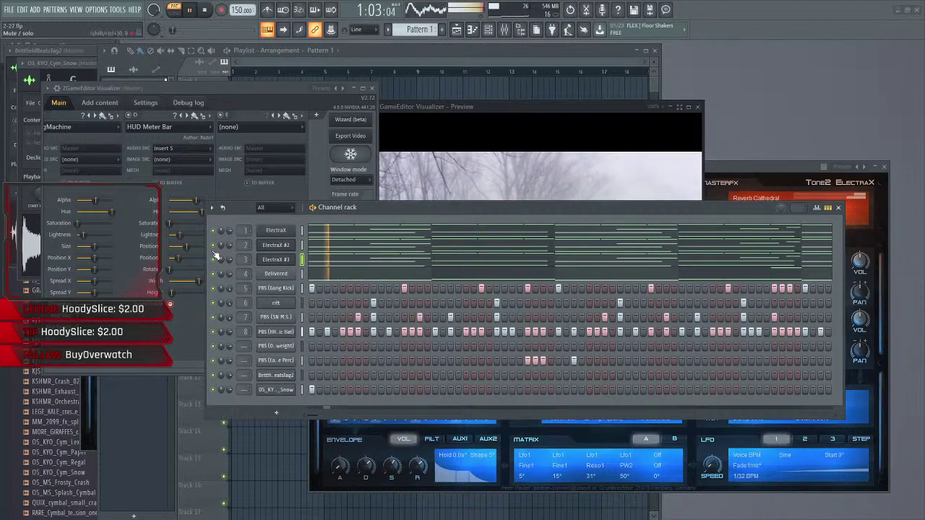
right_click(285, 245)
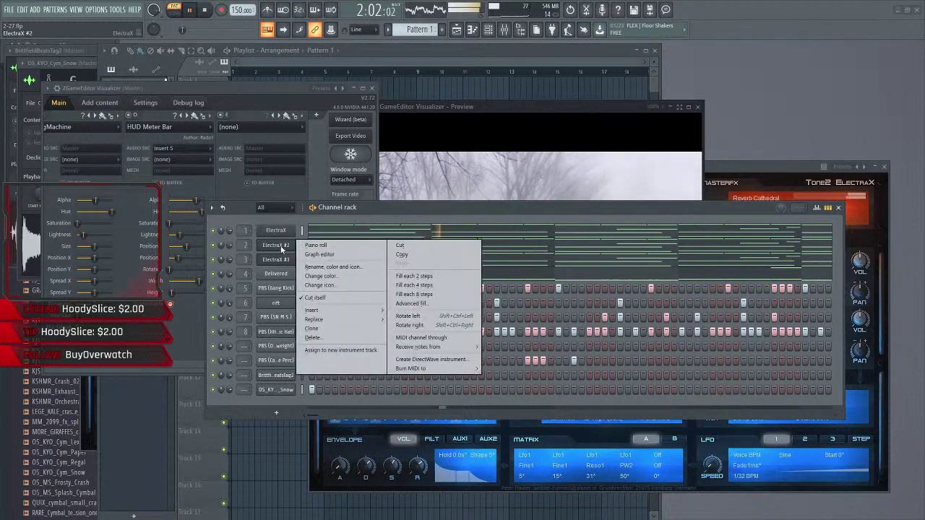
left_click(332, 338)
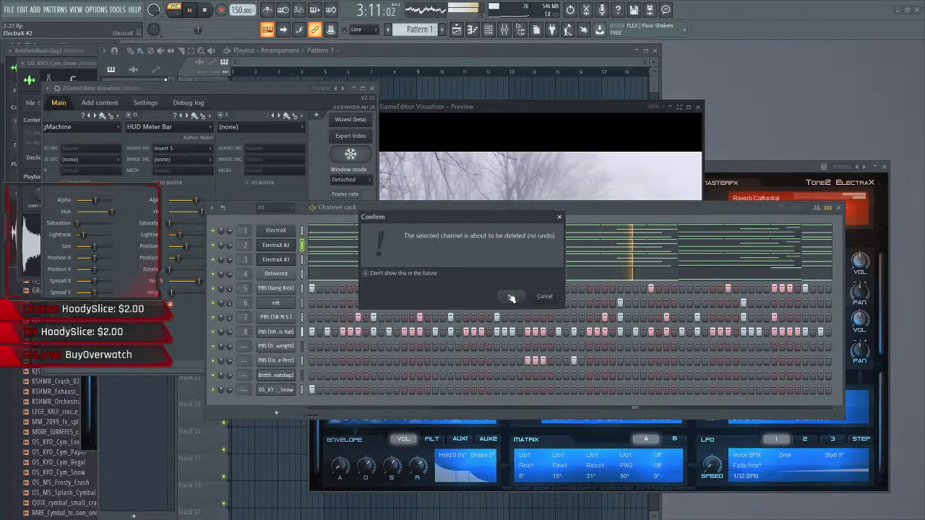
left_click(490, 294)
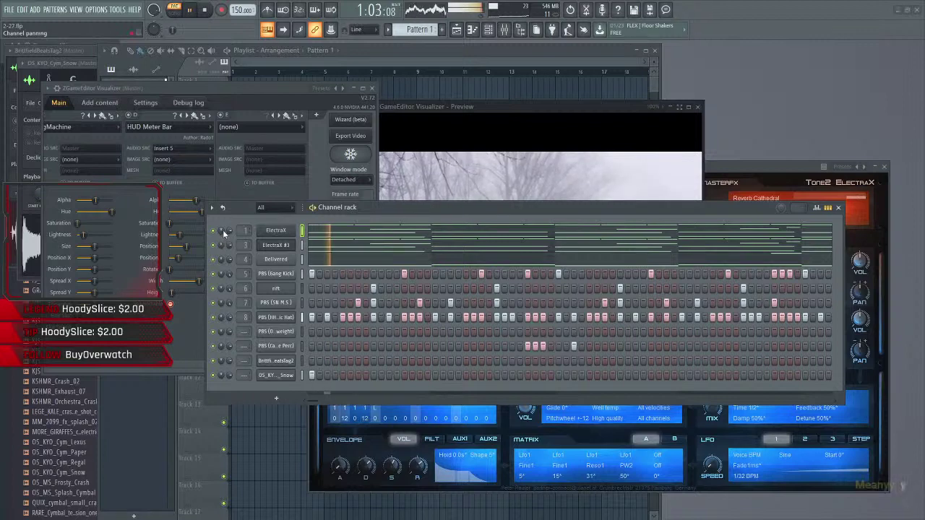
- Check and close the mixer, and bring the visualizer preview in front of the channel rack
key("F9")
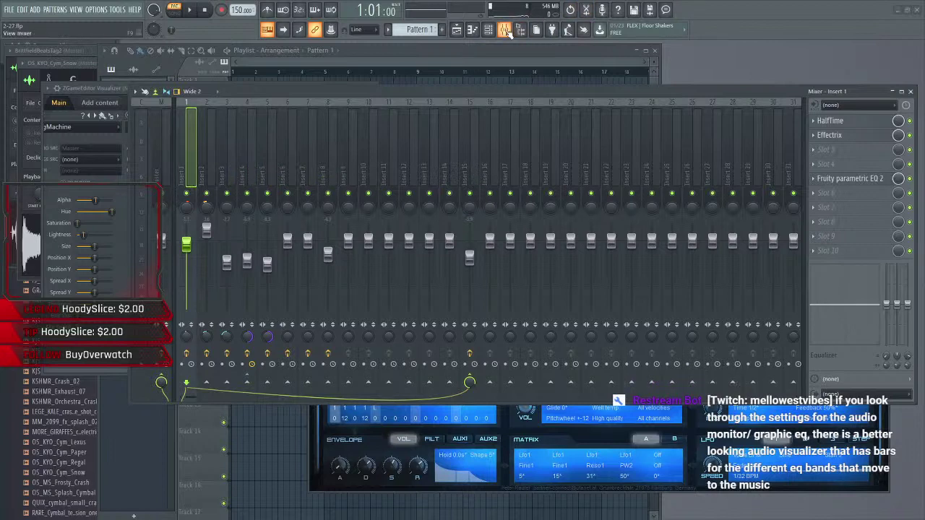
left_click(507, 30)
left_click(507, 30)
left_click(507, 30)
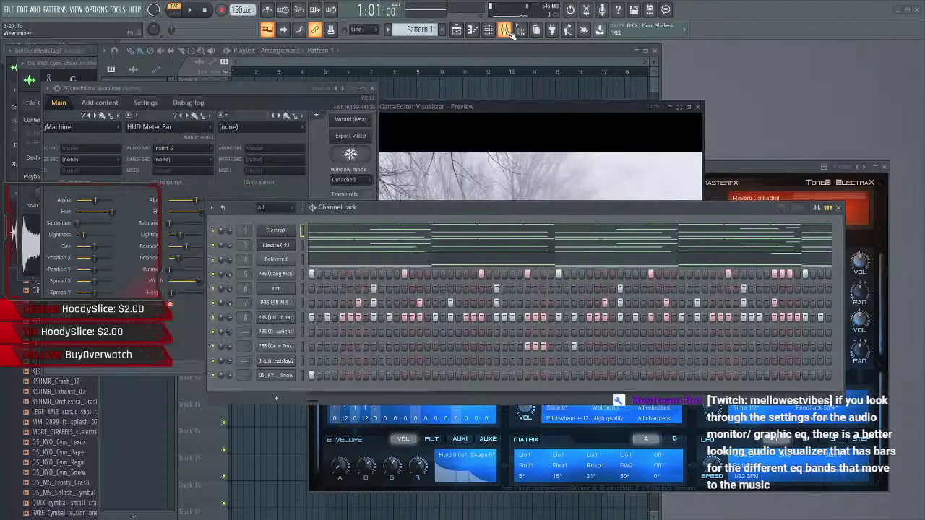
left_click_drag(501, 108, 519, 102)
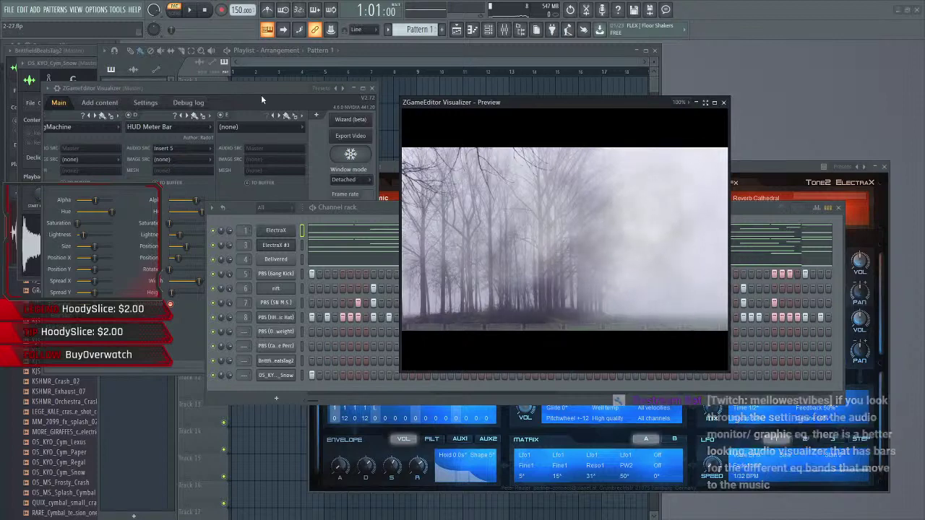
- Replace the HUD Meter Bar effect with the Linear polar effect and start playback
left_click(209, 126)
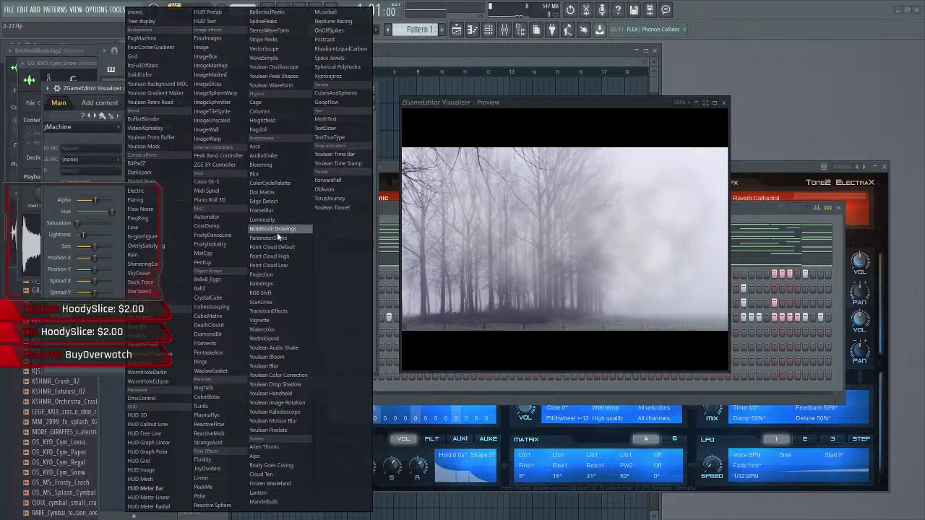
left_click(218, 480)
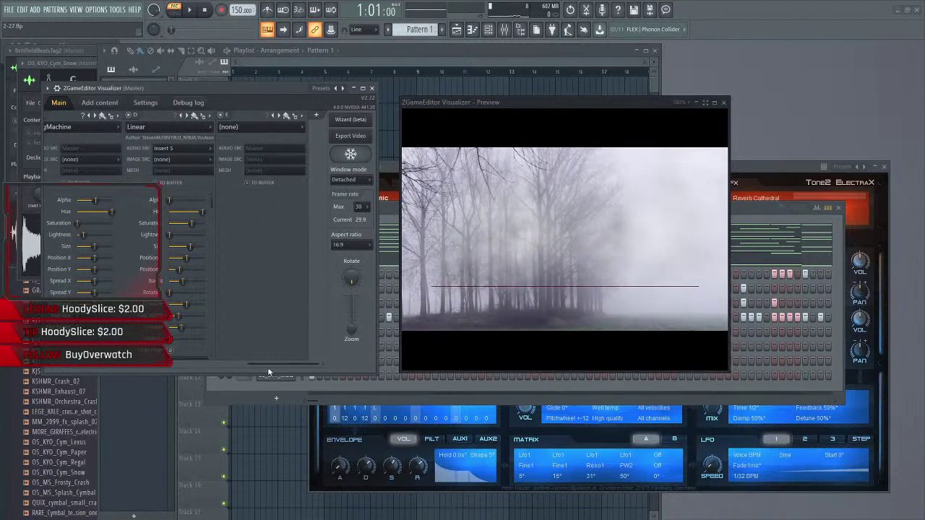
left_click_drag(270, 364, 248, 362)
key("space")
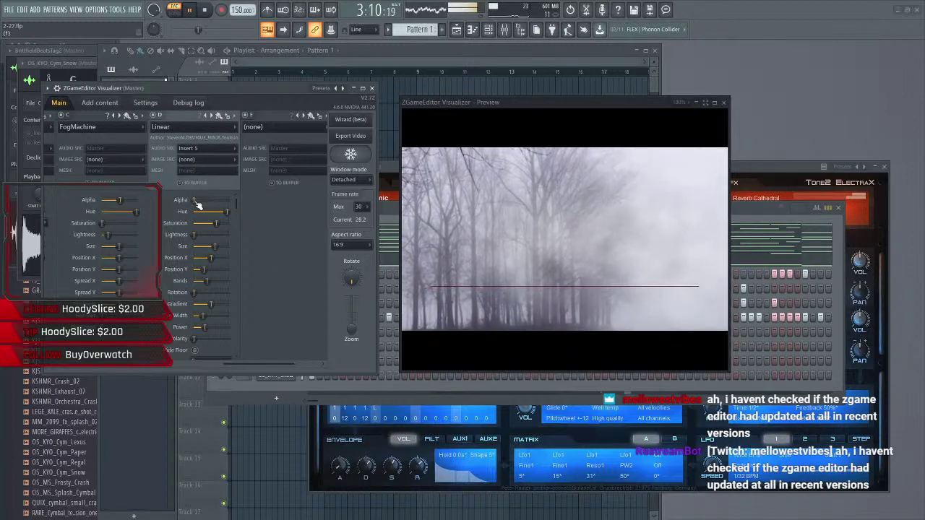
- Style the Linear layer with Alpha at about 70%, maximum Hue, medium Lightness, low Position Y, a hidden floor and 25% Power, and stop playback
left_click_drag(194, 200, 228, 200)
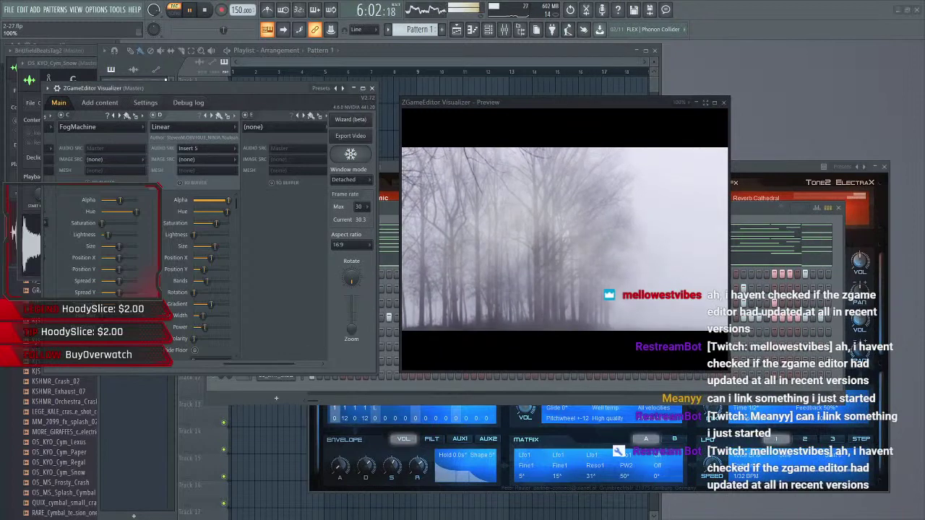
key("space")
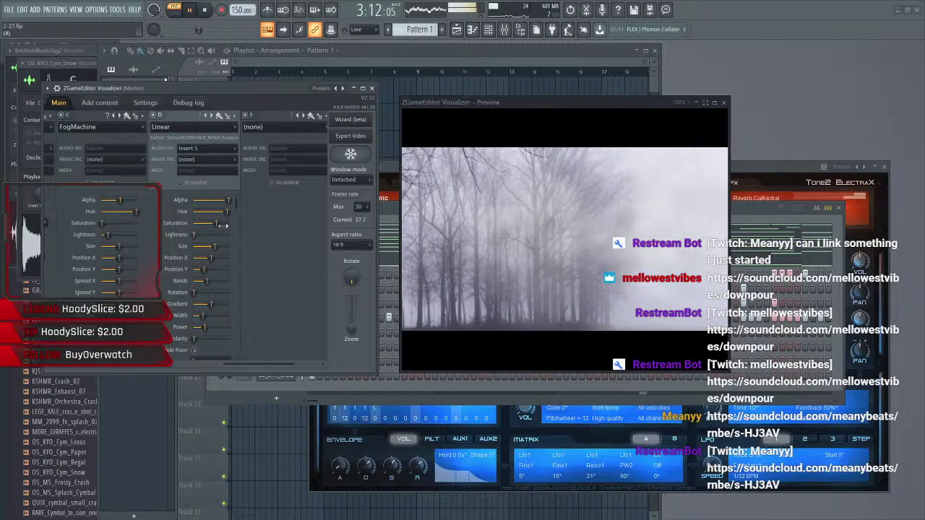
left_click_drag(229, 202, 216, 201)
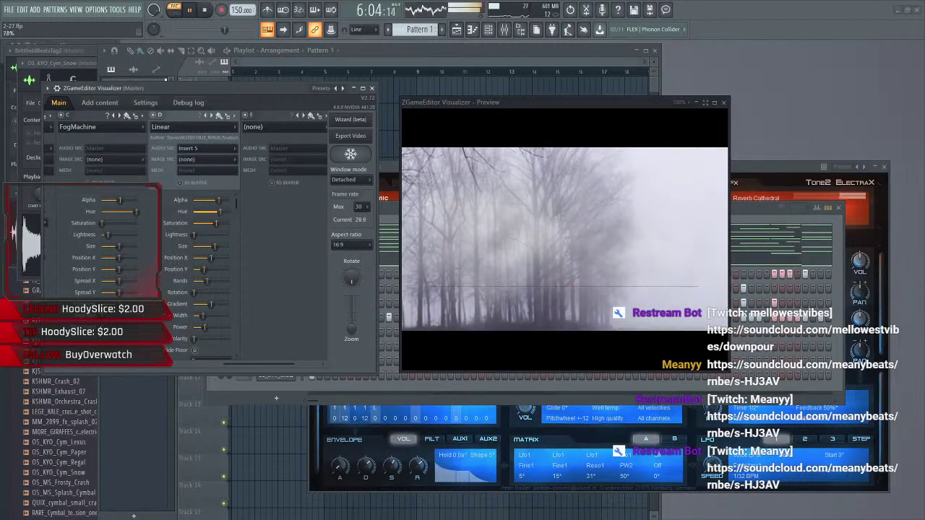
left_click_drag(204, 211, 229, 211)
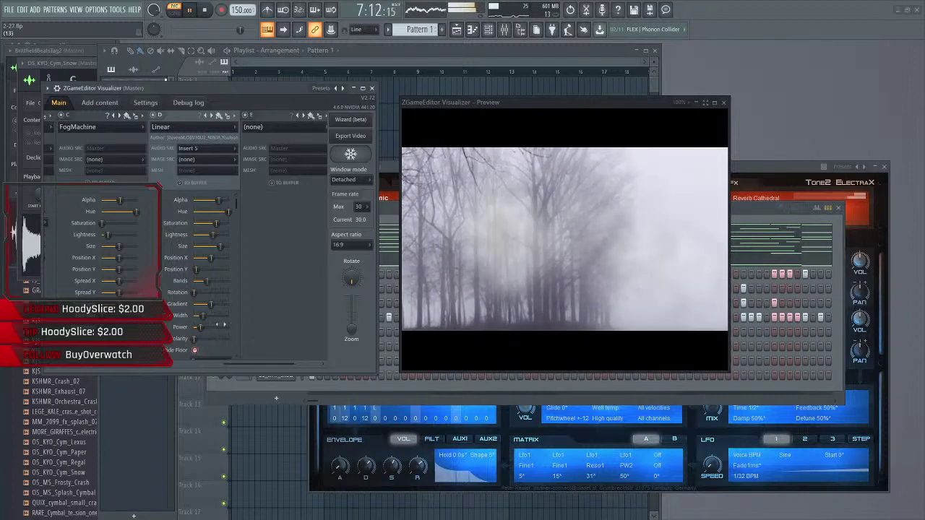
scroll(232, 311, "down", 2)
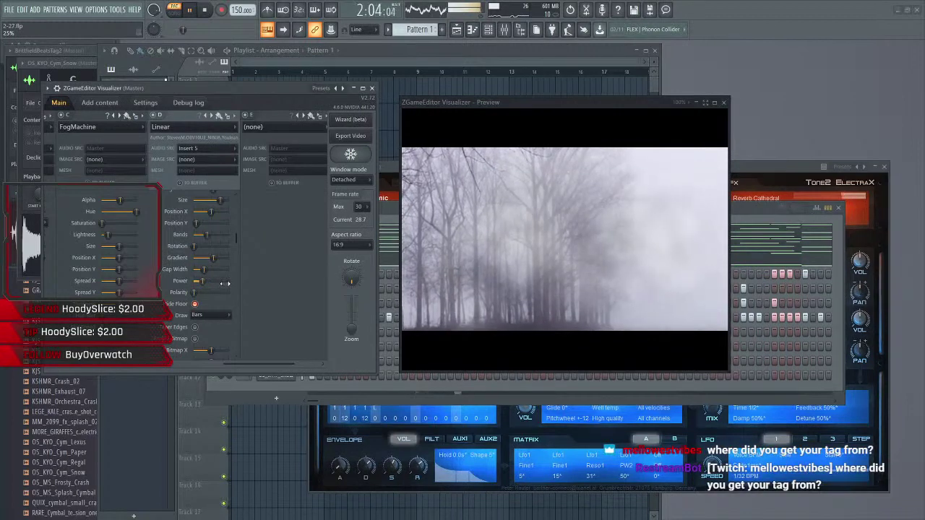
key("space")
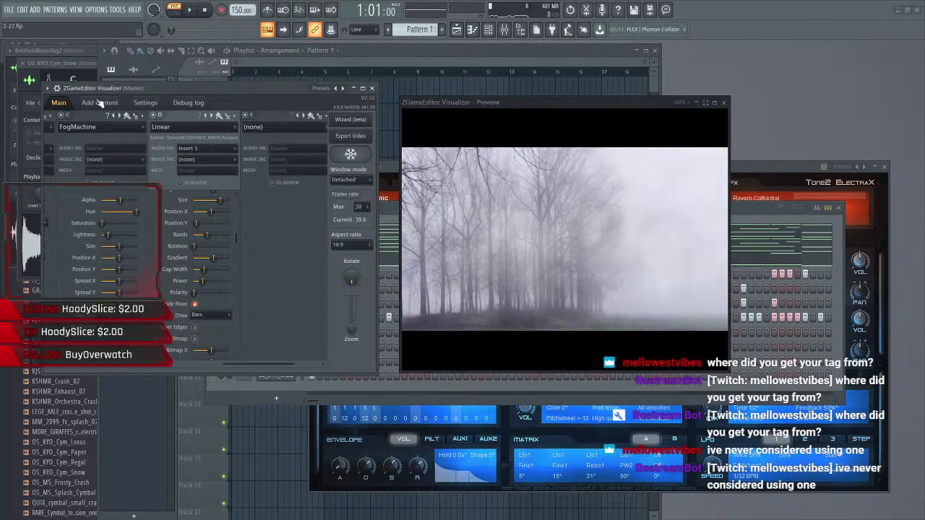
- Close the visualizer and the open sampler channel windows, including the tag, cymbal and hi-hat samples
left_click(373, 88)
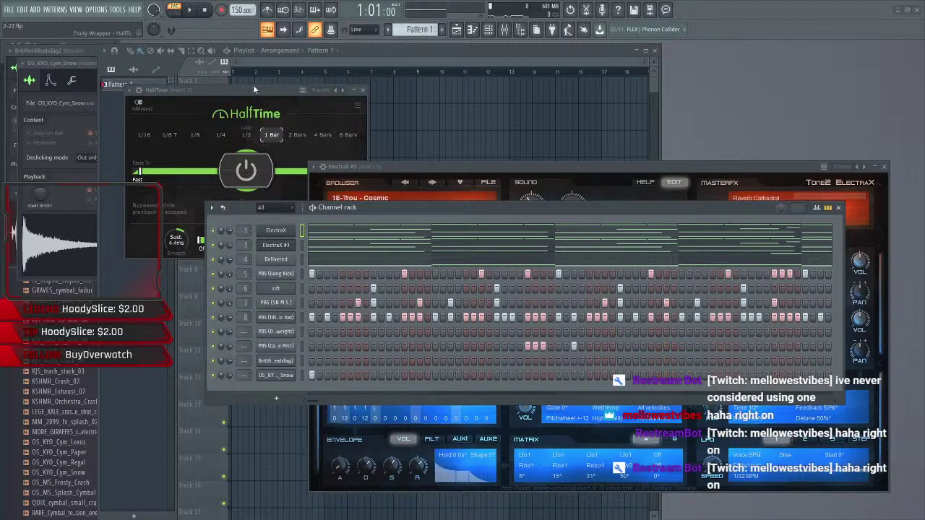
left_click(94, 51)
left_click(272, 51)
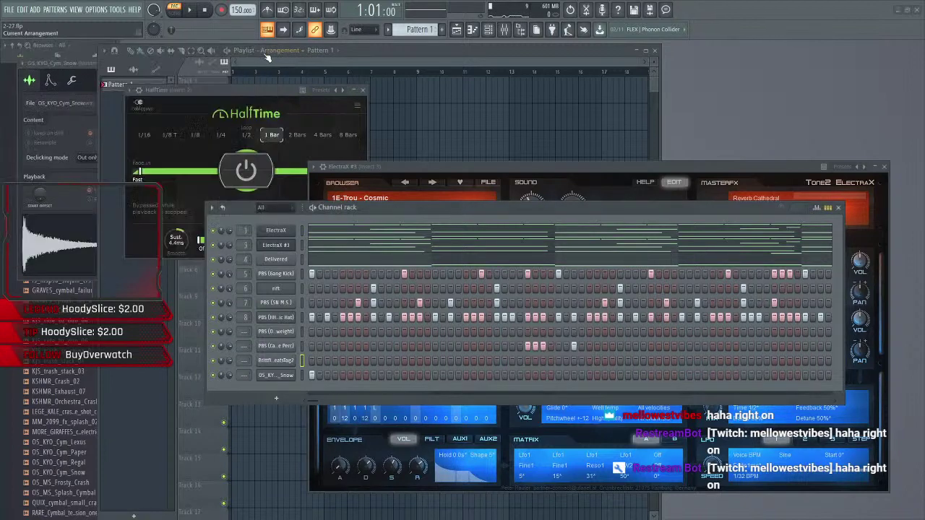
left_click(77, 64)
left_click(273, 66)
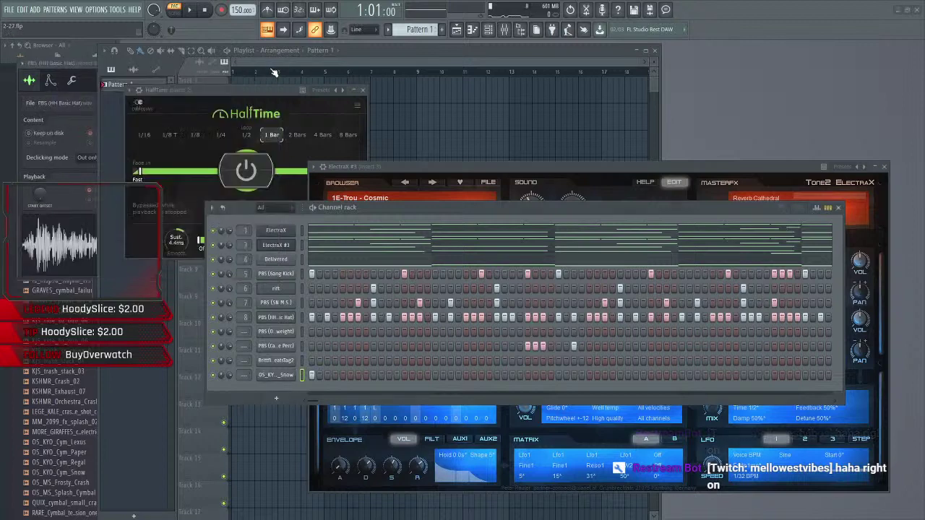
left_click(82, 65)
left_click(288, 62)
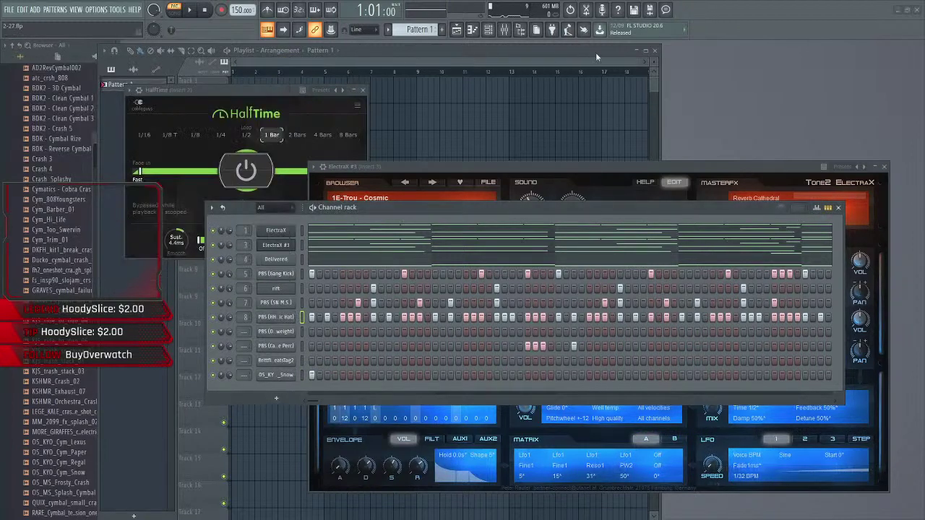
- Close the playlist, HalfTime and other overlapping plugin windows, and move the ValhallaVintageVerb window into the open
left_click(655, 51)
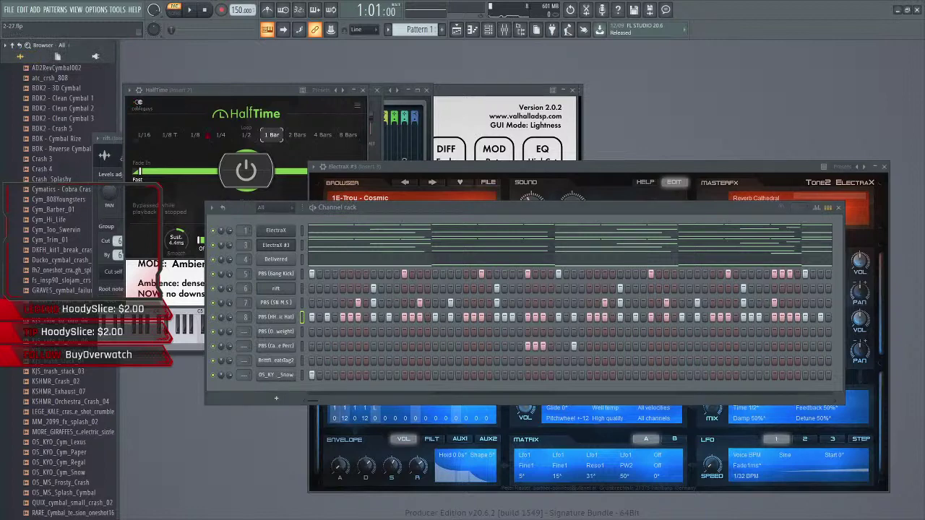
left_click(377, 92)
left_click(363, 92)
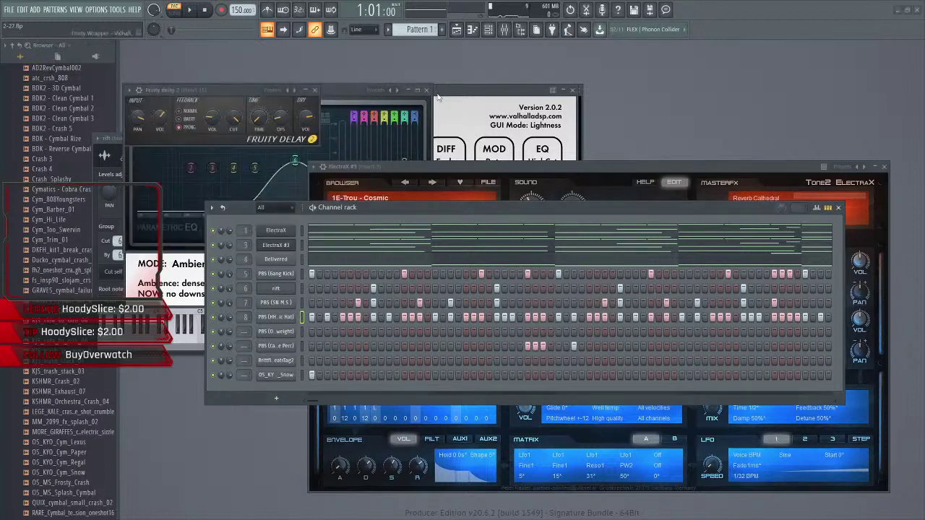
left_click(427, 91)
left_click_drag(437, 93, 450, 92)
left_click_drag(184, 92, 325, 99)
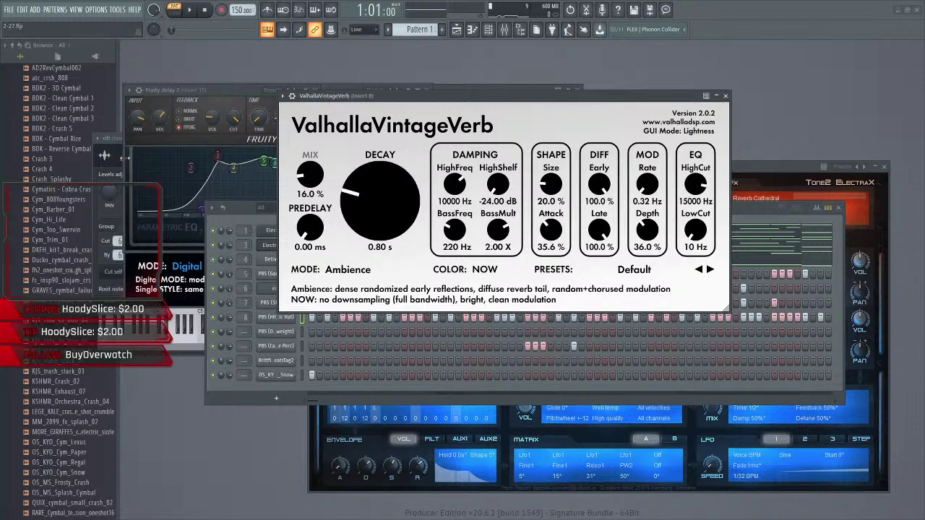
- Expand the sample pack folder in the browser and preview the producer tag samples, including BrittfieldBeatsTag2 and BrittTagNew
scroll(65, 137, "up", 12)
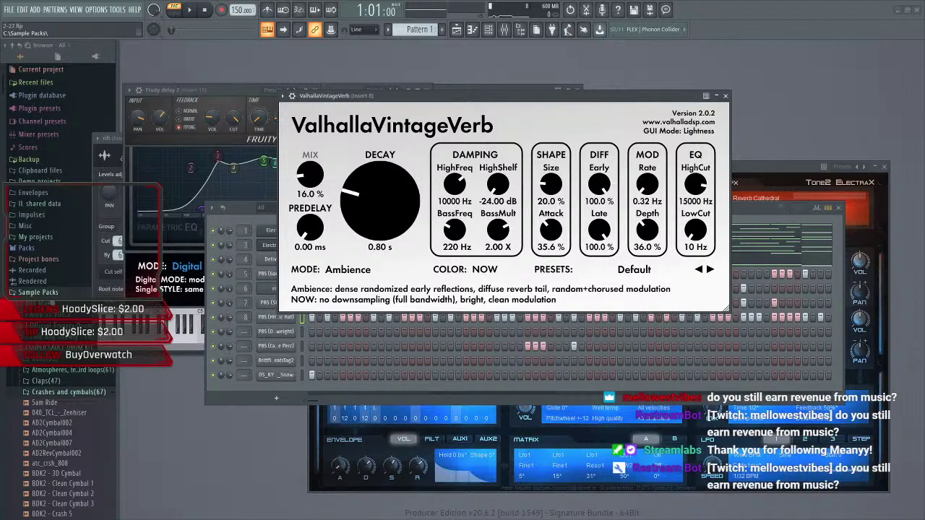
left_click(41, 304)
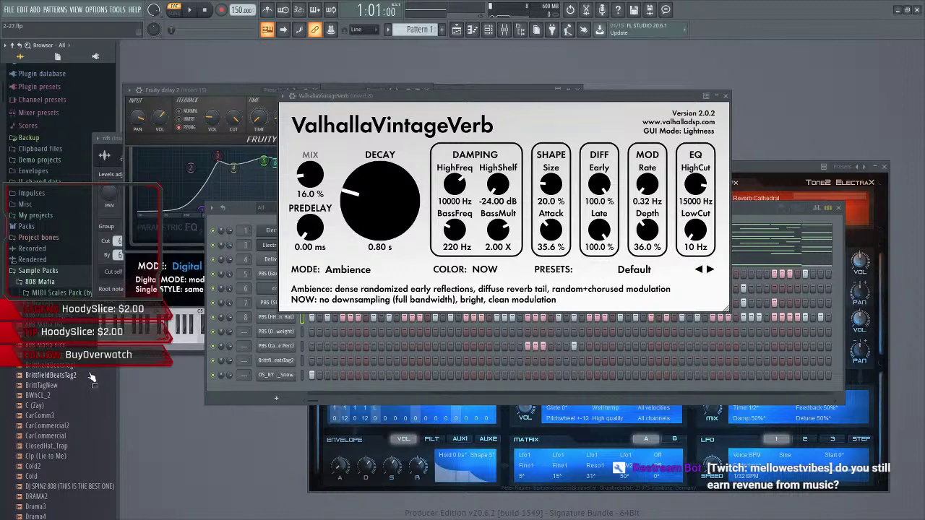
left_click(88, 368)
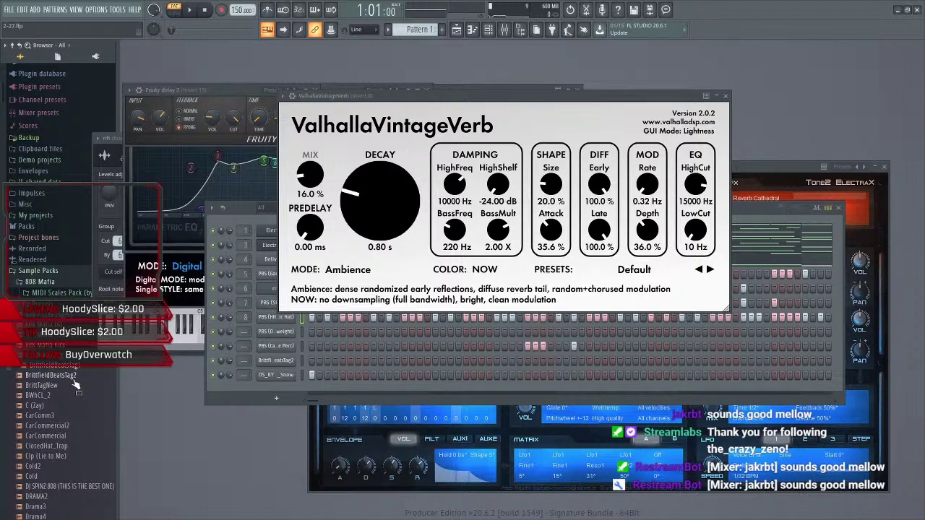
left_click(76, 376)
left_click(75, 387)
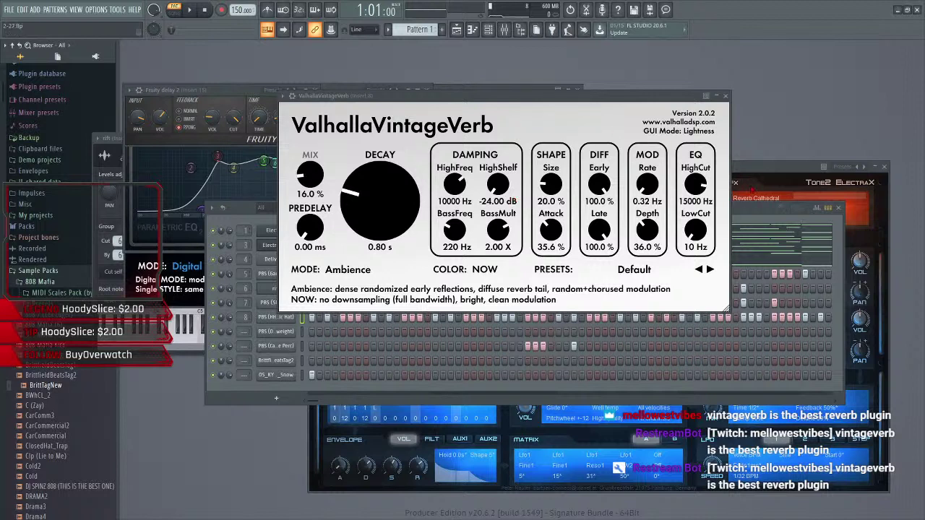
- Solo the PBS (SN M.S.) snare channel during playback and lower the ValhallaDelay mix level on its mixer track, Insert 7
left_click(749, 210)
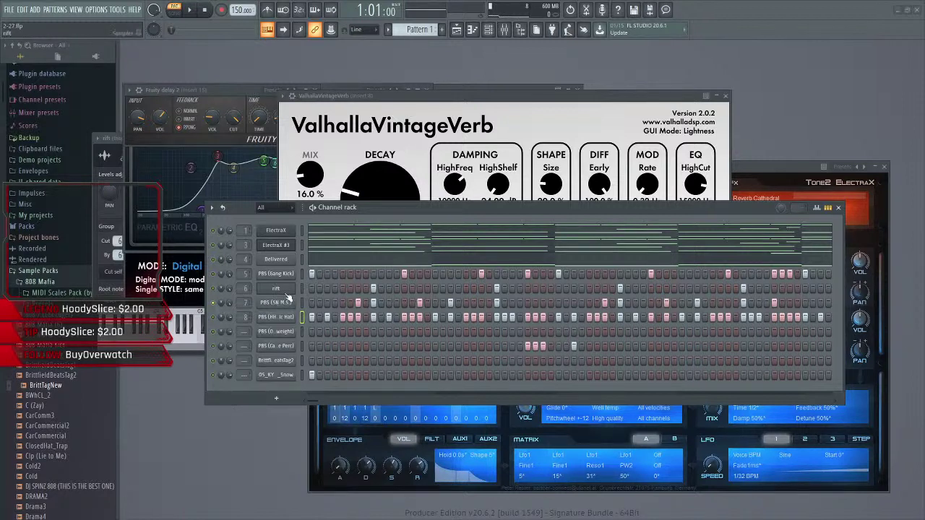
key("space")
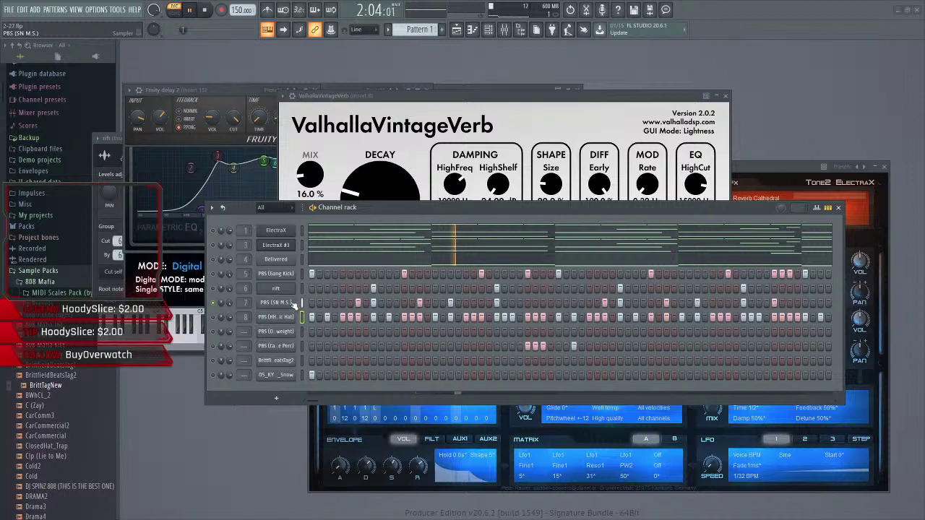
key("space")
key("space")
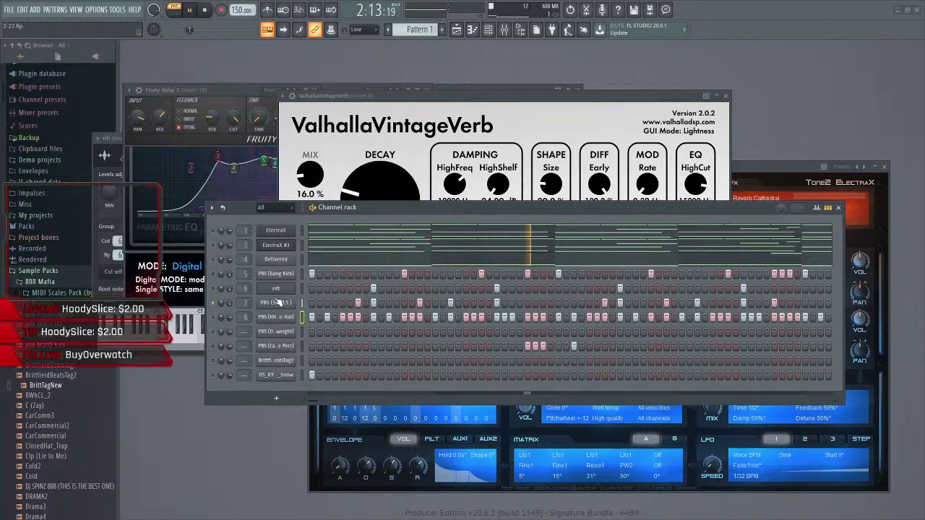
double_click(245, 302)
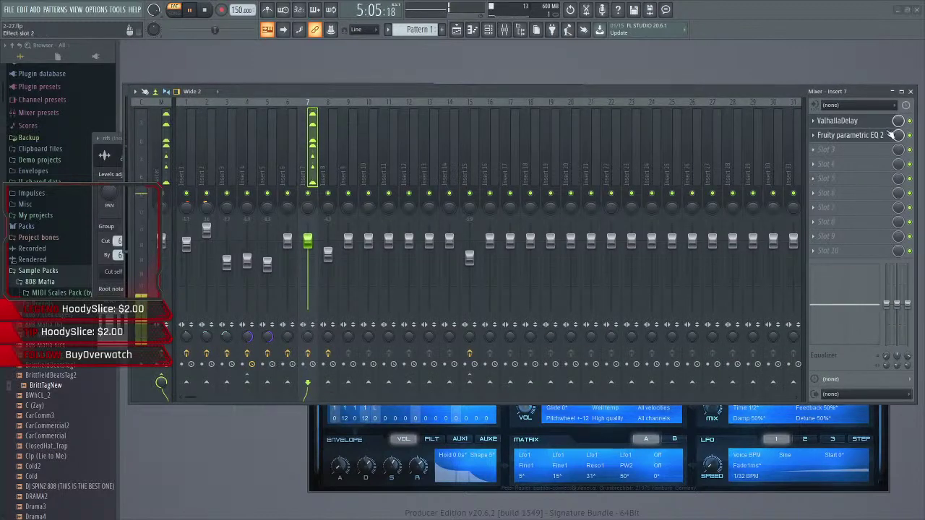
left_click_drag(899, 120, 898, 152)
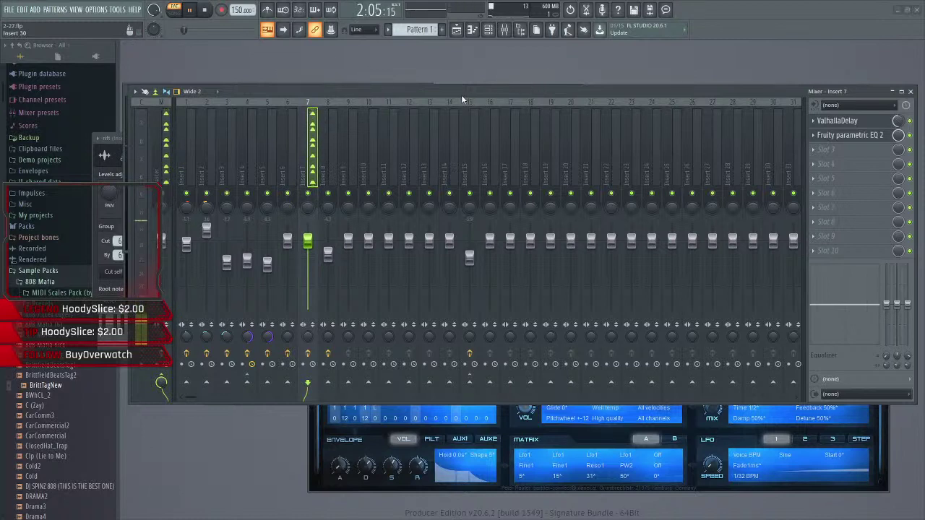
- Open the ValhallaDelay effect on mixer track Insert 7 and stop the project playback
left_click(839, 122)
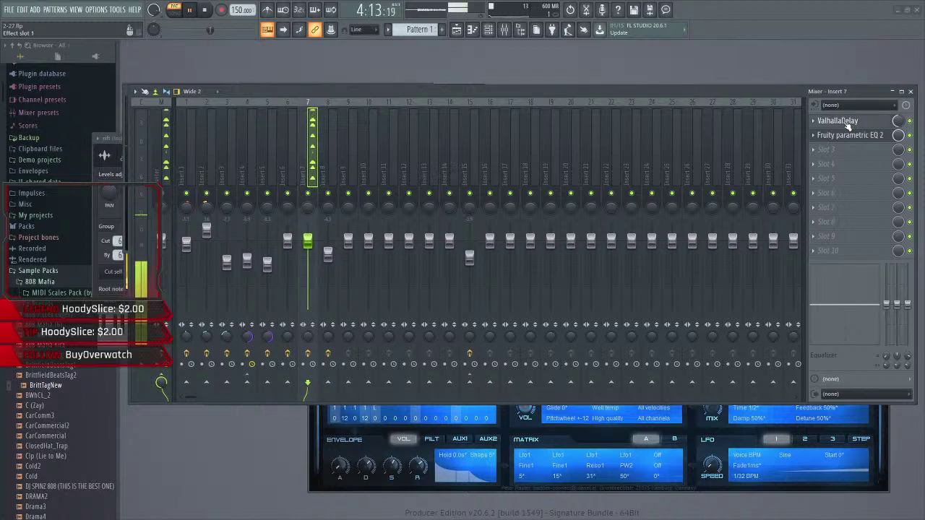
left_click(206, 11)
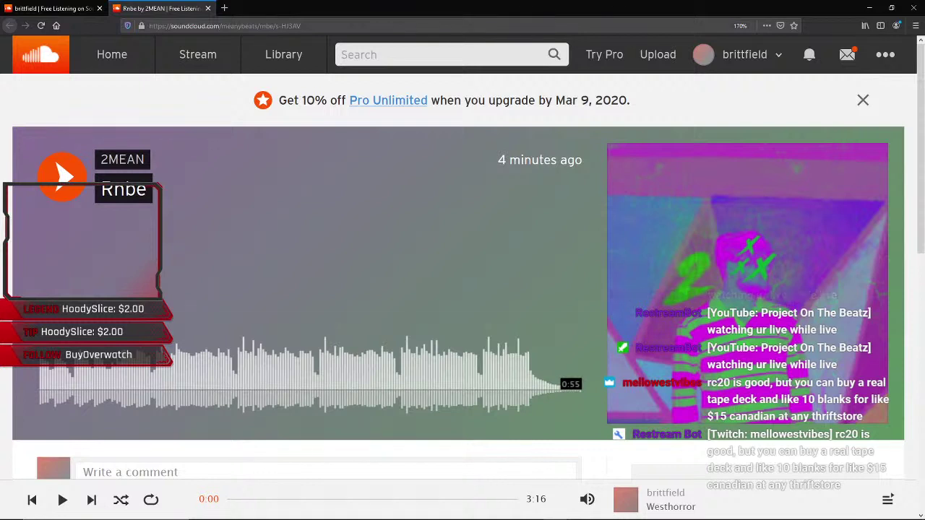
- Switch to SoundCloud in the browser, listen to the track Rnbe, replay it from the beginning and pause it
left_click(61, 182)
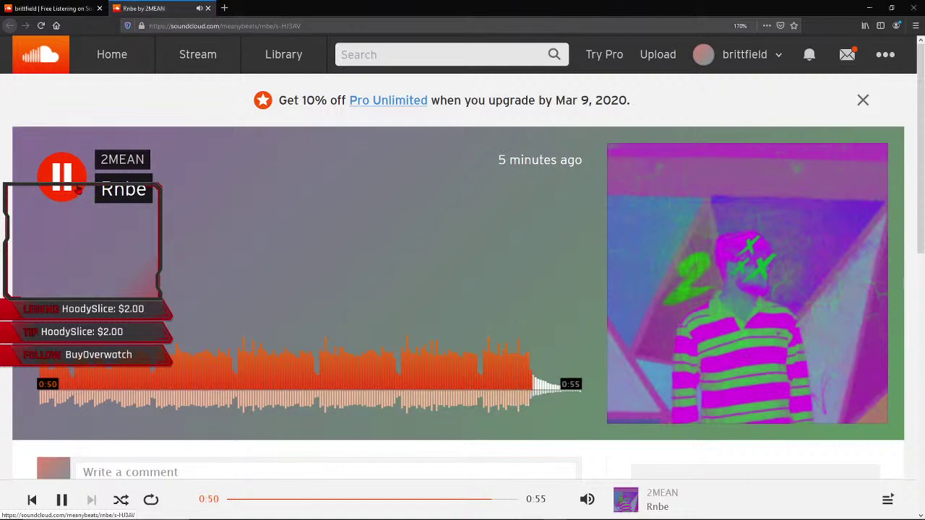
left_click(75, 186)
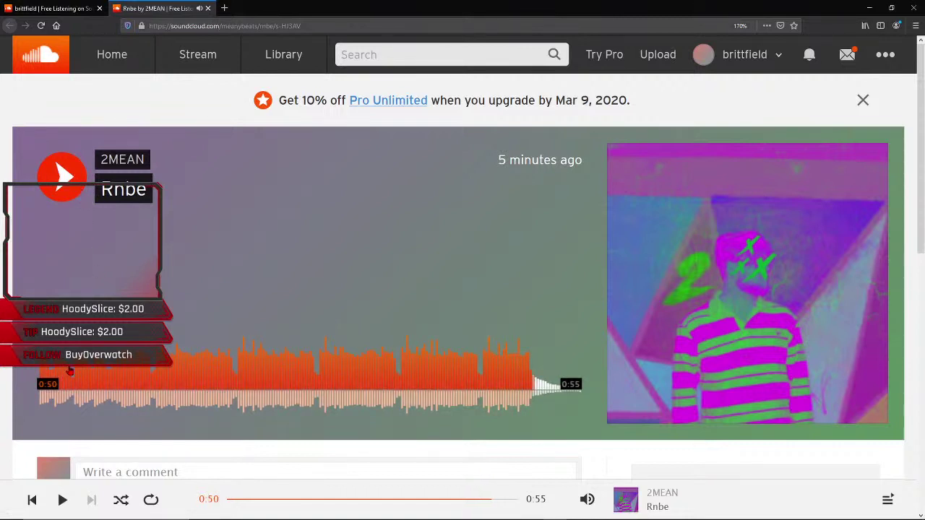
left_click(41, 375)
key("space")
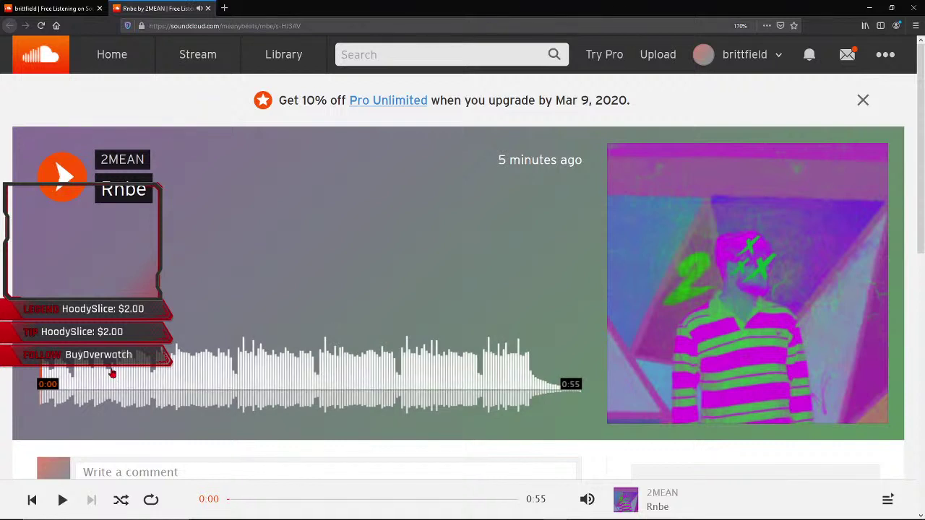
key("space")
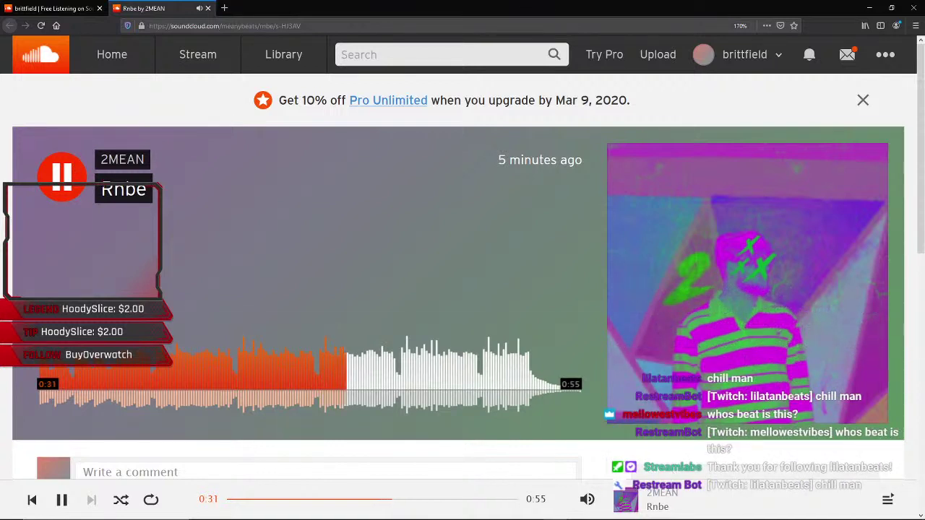
left_click(62, 183)
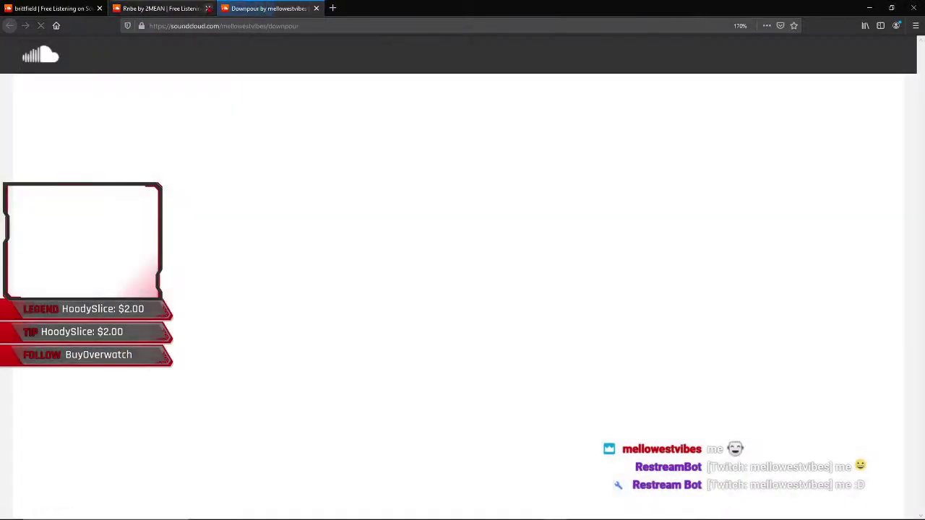
- Close the Rnbe tab and start playing the track Downpour
middle_click(161, 10)
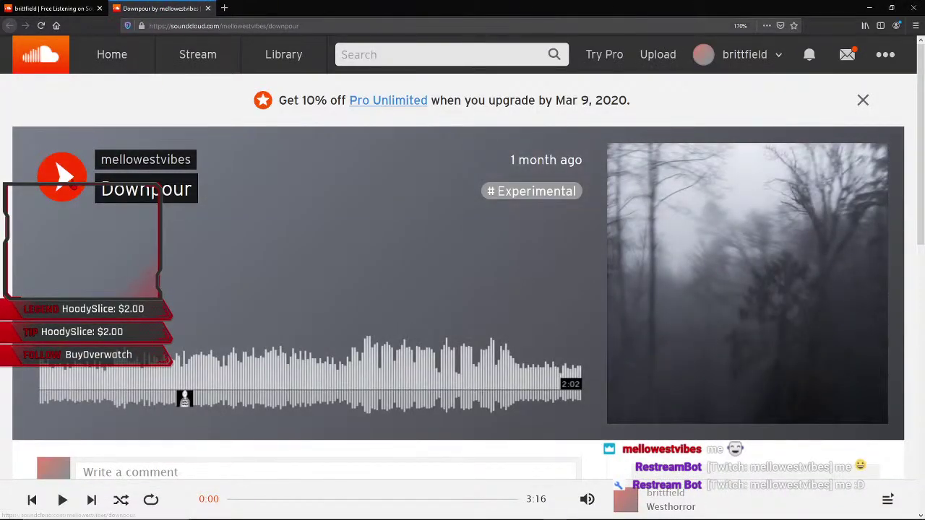
left_click(62, 179)
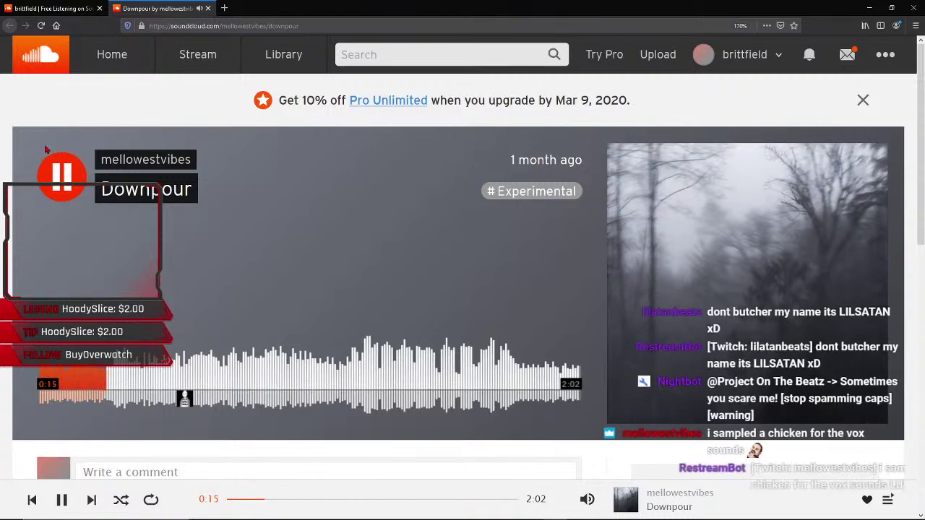
- Switch to FL Studio, bring the mixer to the front, and open ZGameEditor Visualizer on the Master track
key("alt+Tab")
left_click(486, 187)
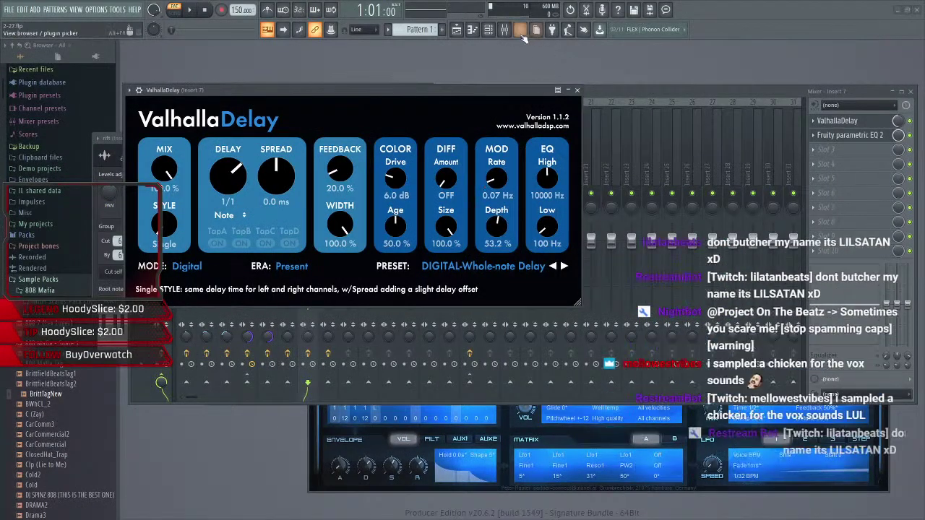
left_click(507, 31)
left_click(507, 31)
left_click(167, 149)
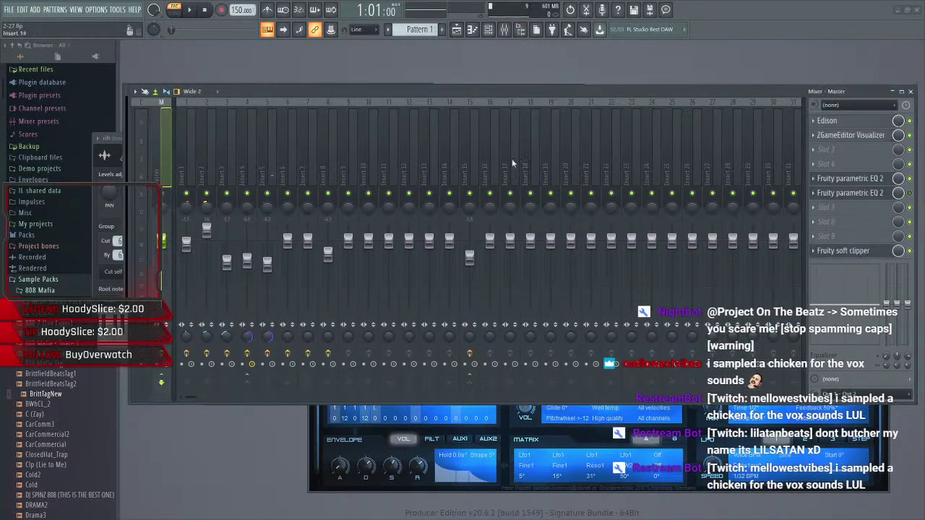
left_click(847, 136)
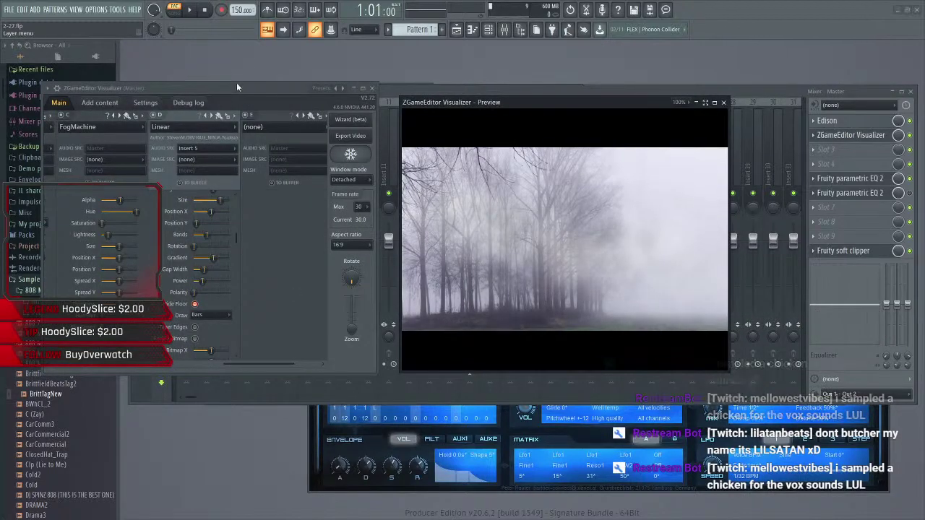
- Return to the Downpour page in the browser, select the artist's profile part of its web address, and try to like the track
key("alt+Tab")
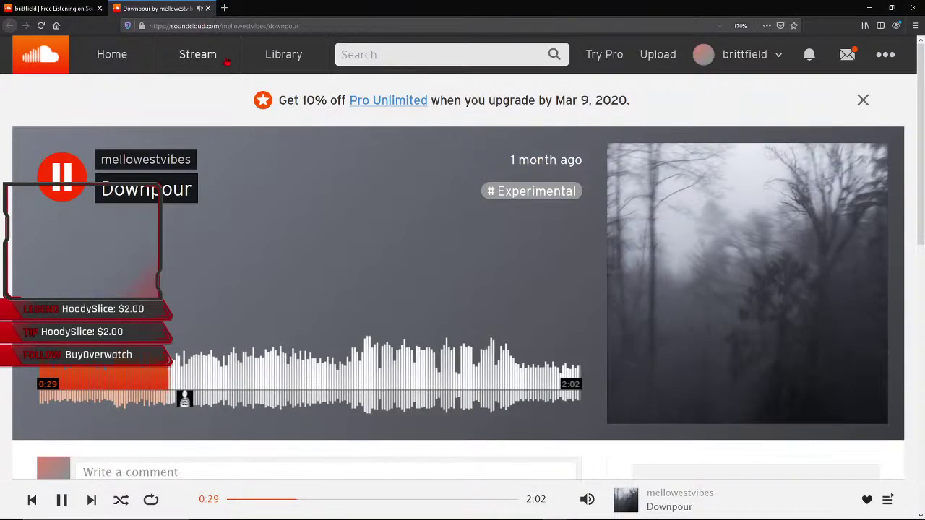
scroll(222, 146, "down", 1)
scroll(222, 148, "up", 1)
scroll(223, 148, "down", 3)
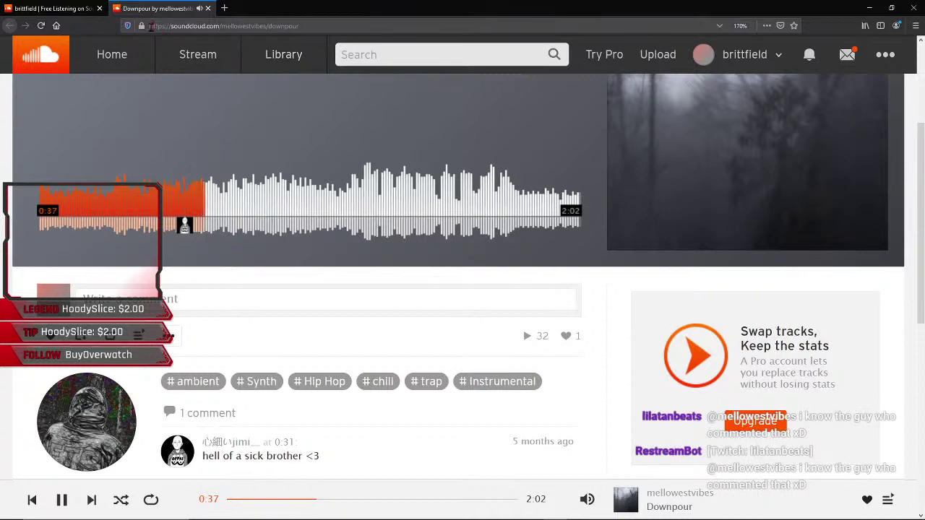
left_click_drag(149, 26, 264, 26)
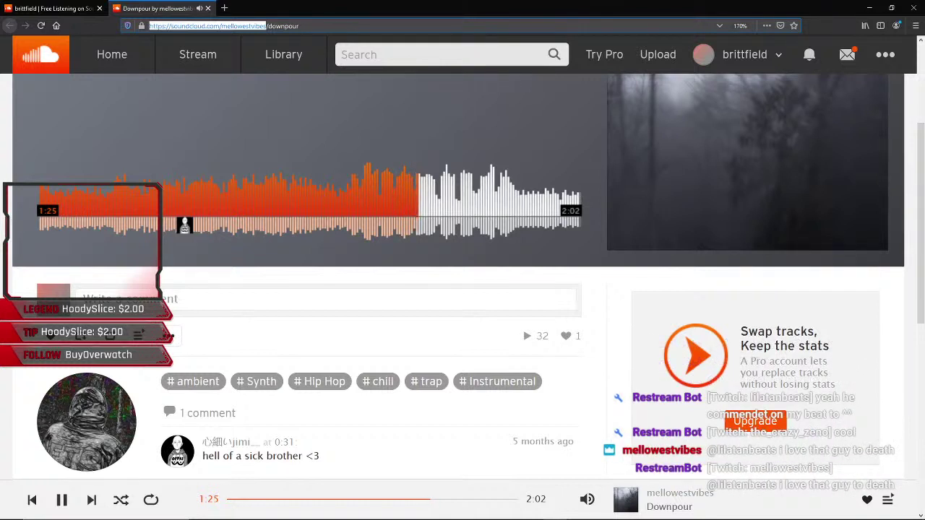
left_click(58, 343)
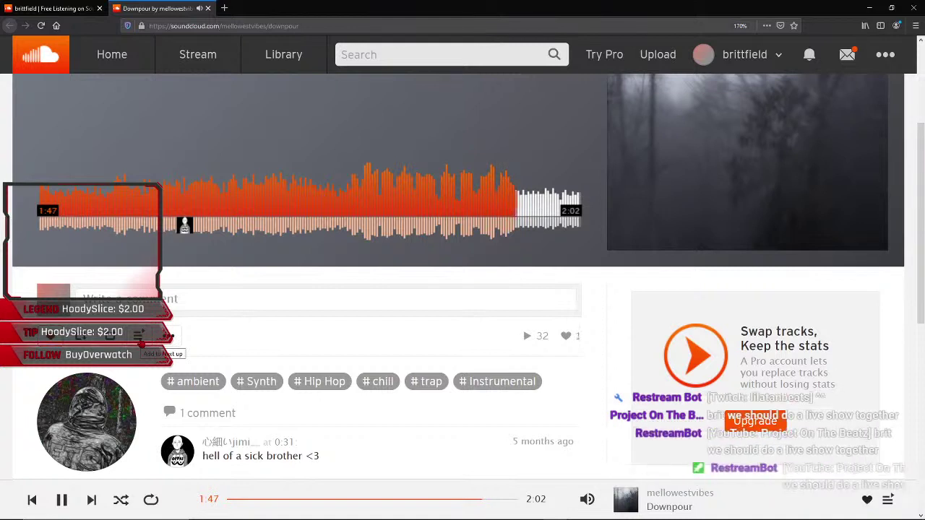
left_click(50, 336)
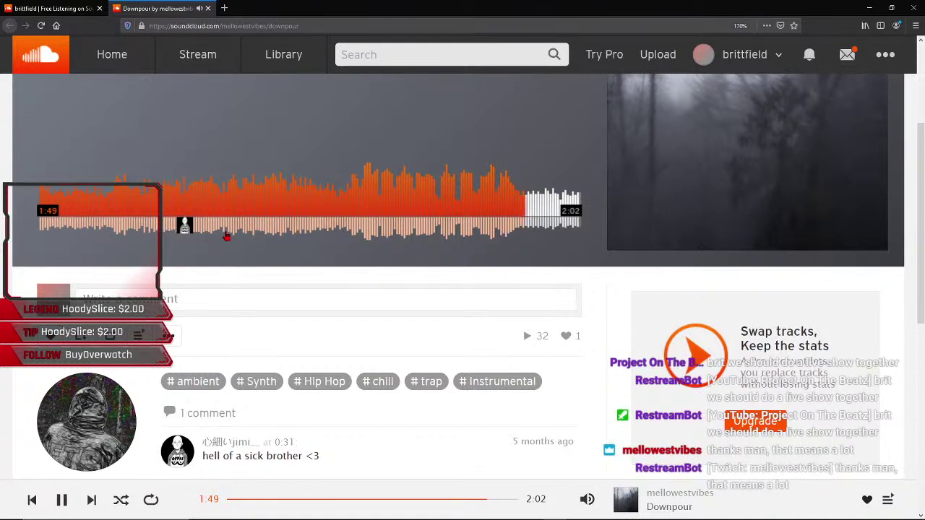
- Close the All The Way Departure tab and start playing Zeno's crazy beat
mouse_move(189, 228)
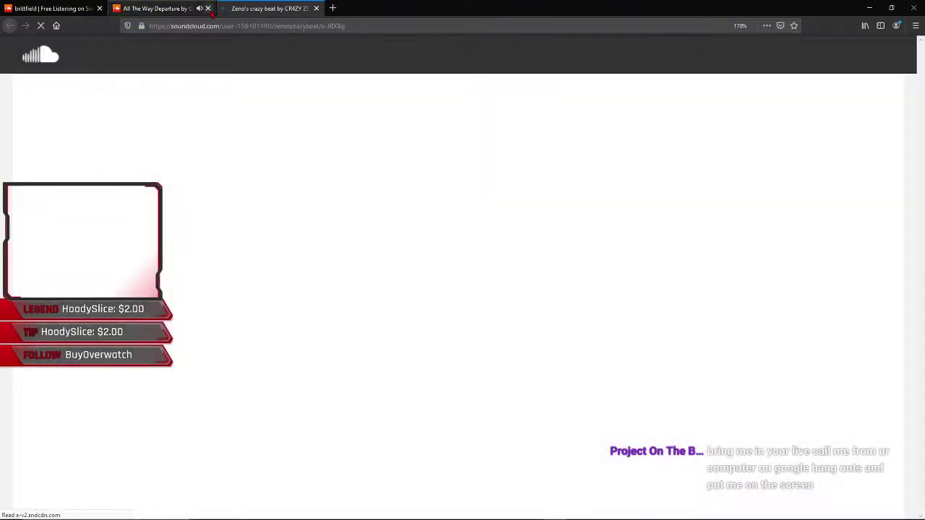
left_click(208, 9)
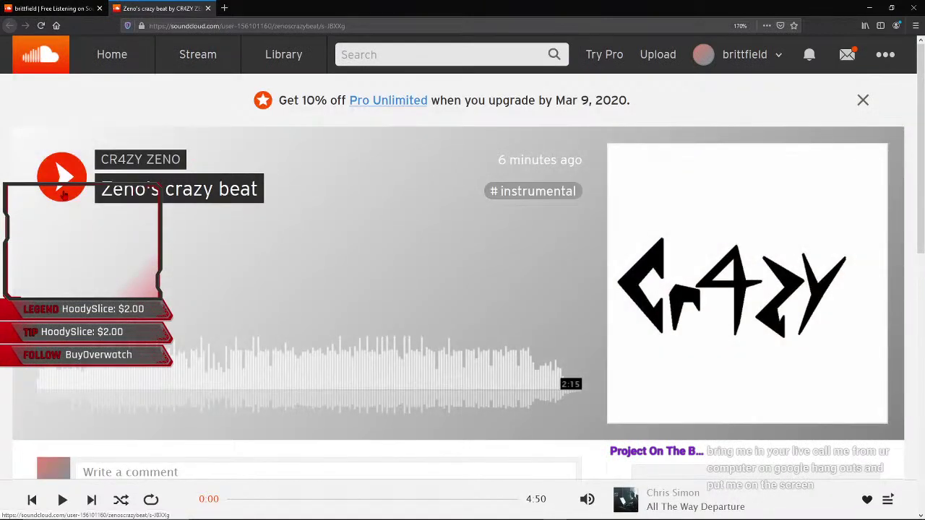
left_click(63, 195)
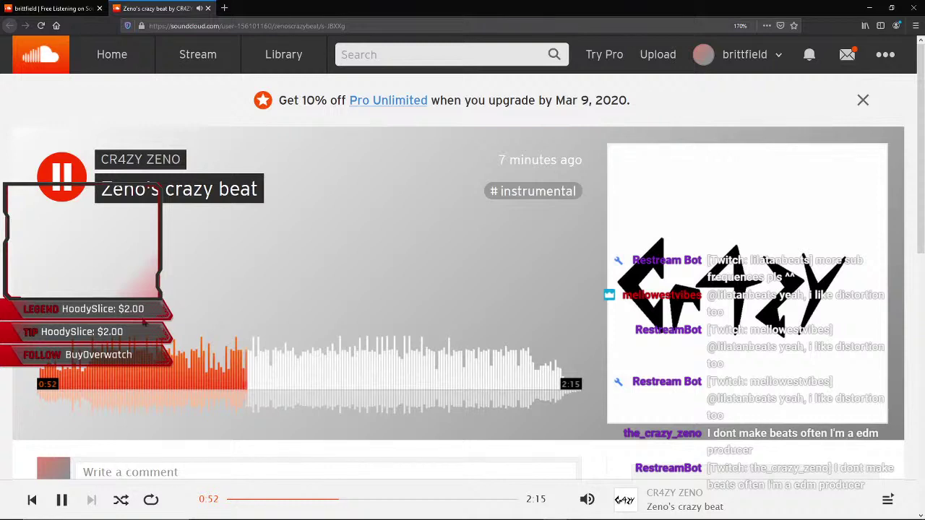
- Follow the artist of Zeno's crazy beat and close the SoundCloud profile tab that was already open
scroll(462, 275, "down", 2)
scroll(463, 275, "down", 4)
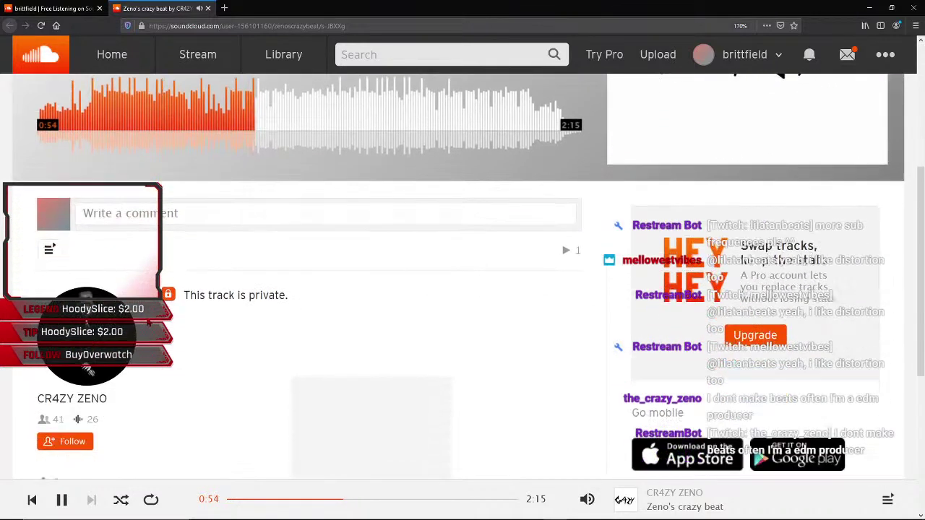
left_click(69, 440)
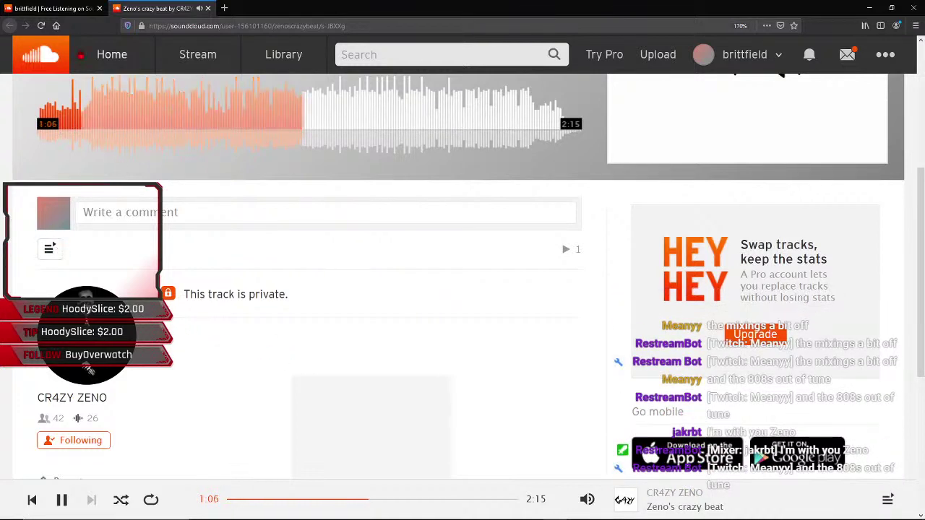
left_click(67, 8)
left_click(99, 8)
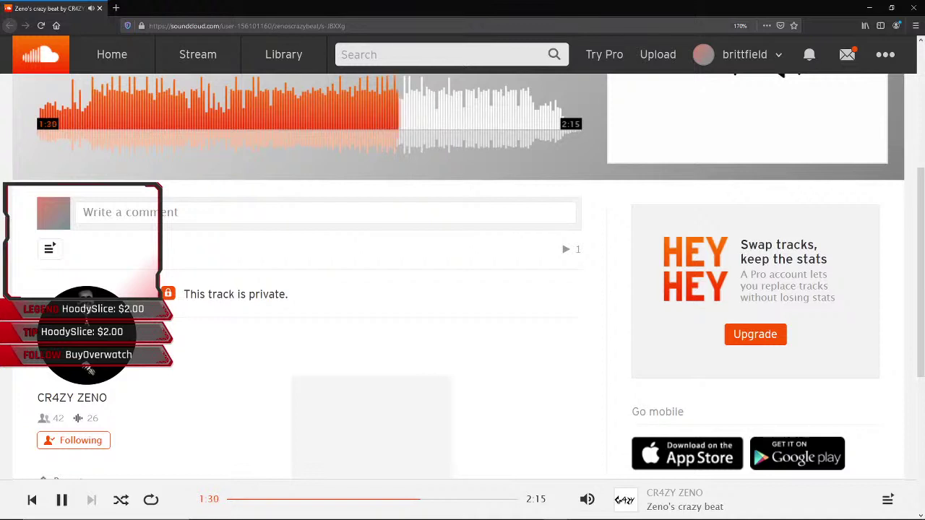
- Look over the page of Zeno's crazy beat and pause the track
scroll(463, 275, "up", 2)
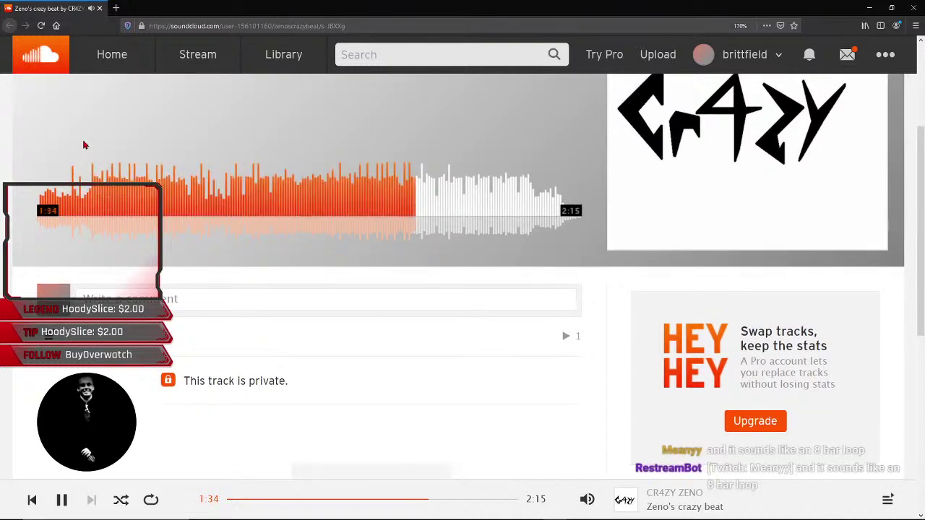
scroll(86, 201, "down", 2)
scroll(109, 203, "up", 4)
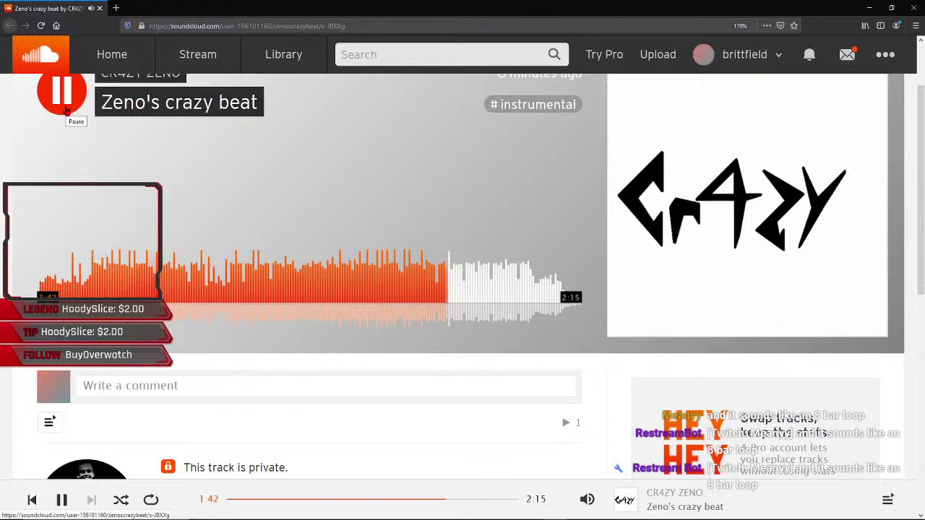
left_click(63, 108)
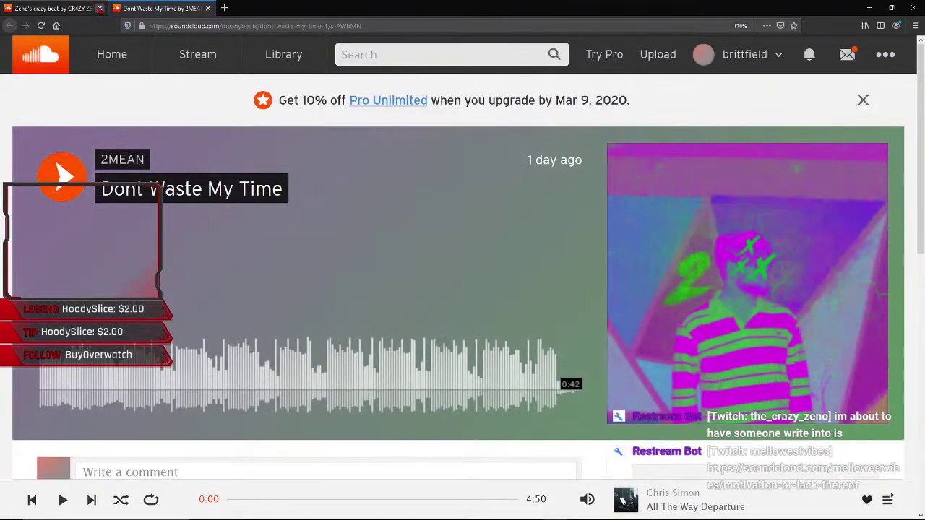
- Close the Zeno's crazy beat tab, play Dont Waste My Time, and look over its track page
left_click(99, 8)
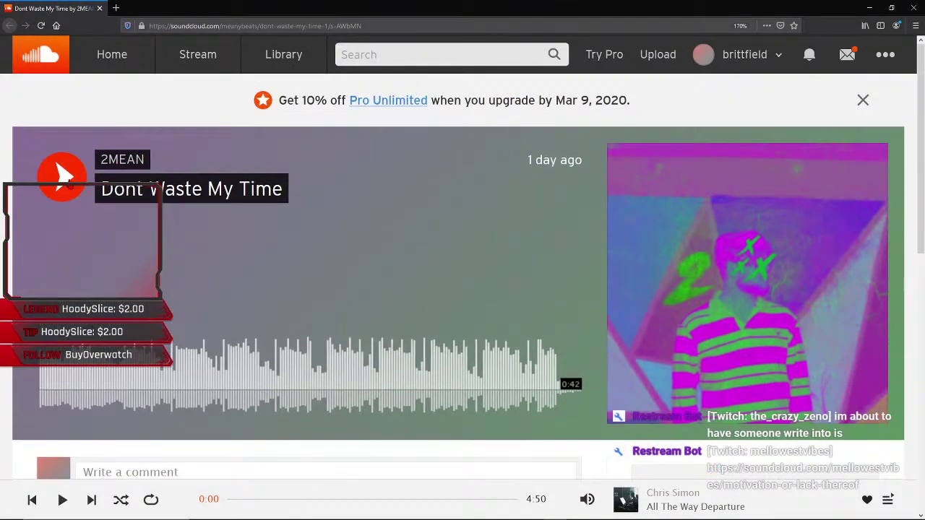
left_click(62, 175)
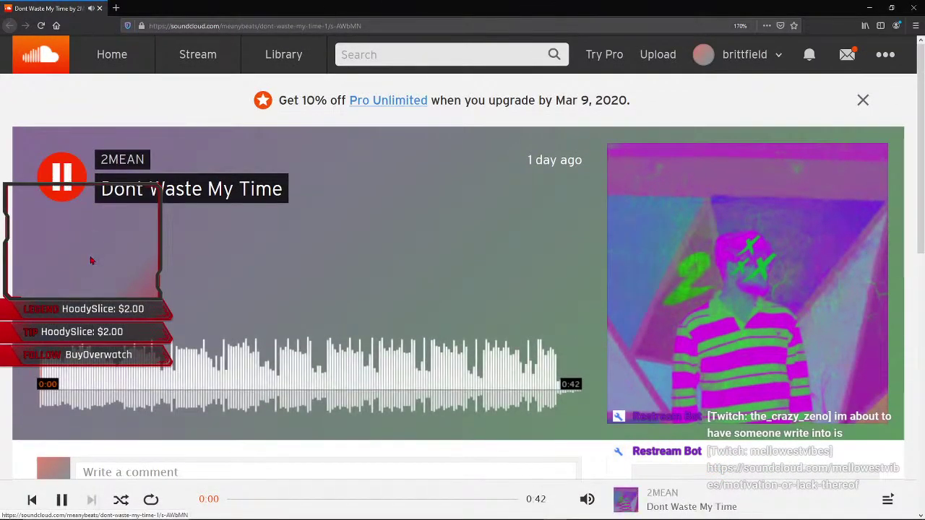
scroll(463, 282, "down", 2)
scroll(63, 304, "down", 2)
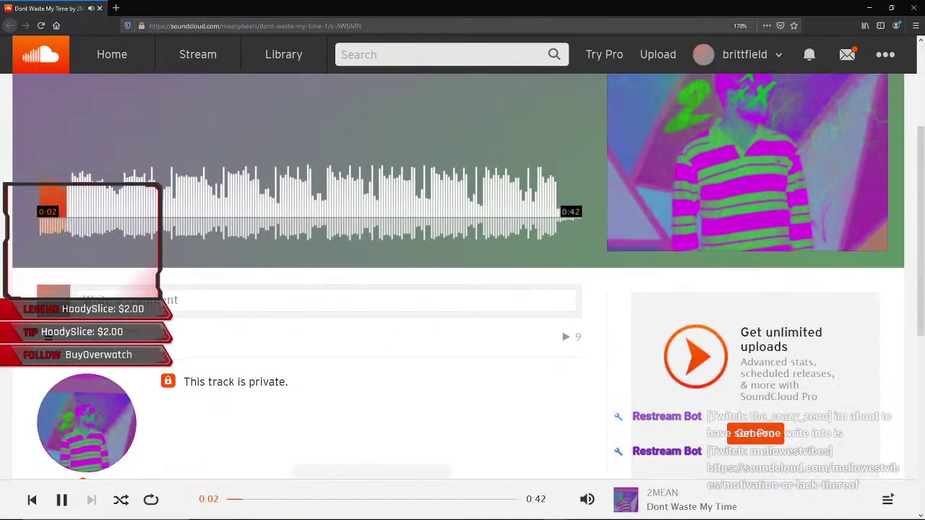
scroll(64, 304, "down", 3)
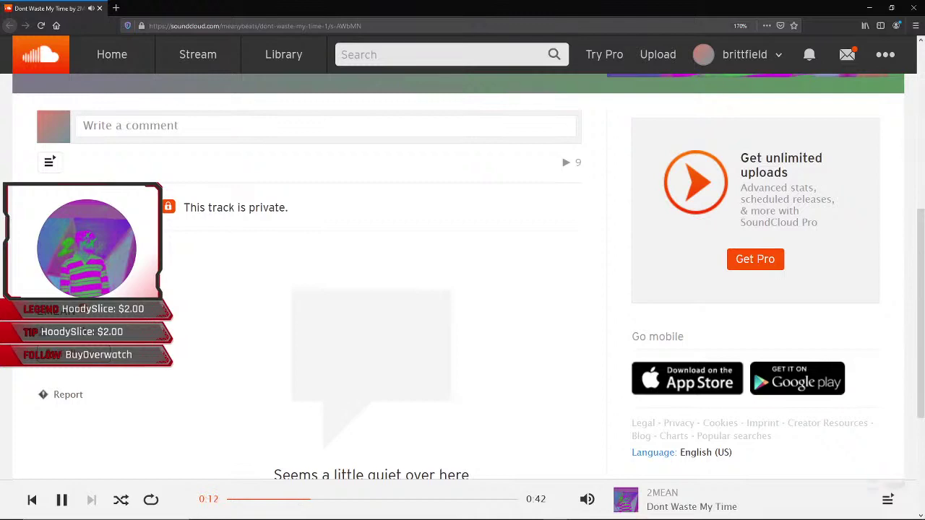
scroll(462, 289, "up", 3)
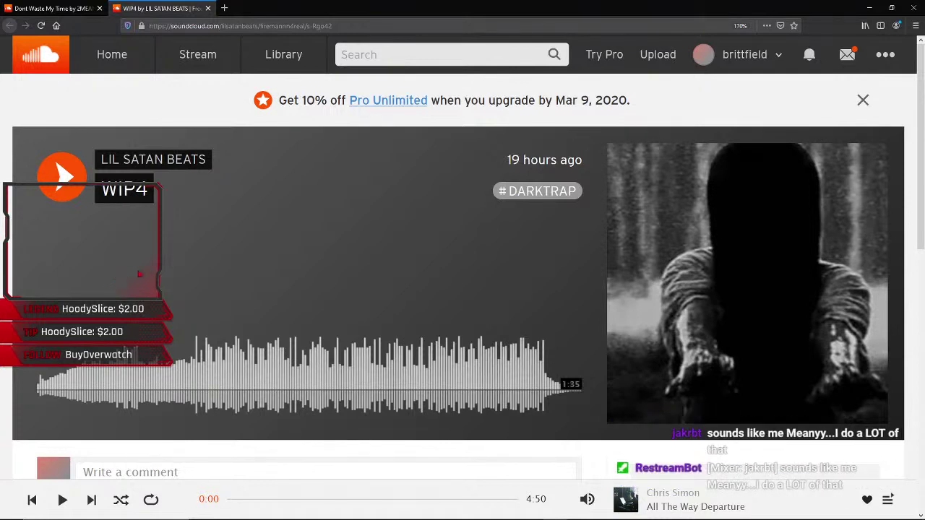
- Play the track WIP4 and close the Dont Waste My Time tab after checking its artist's follow status
left_click(73, 188)
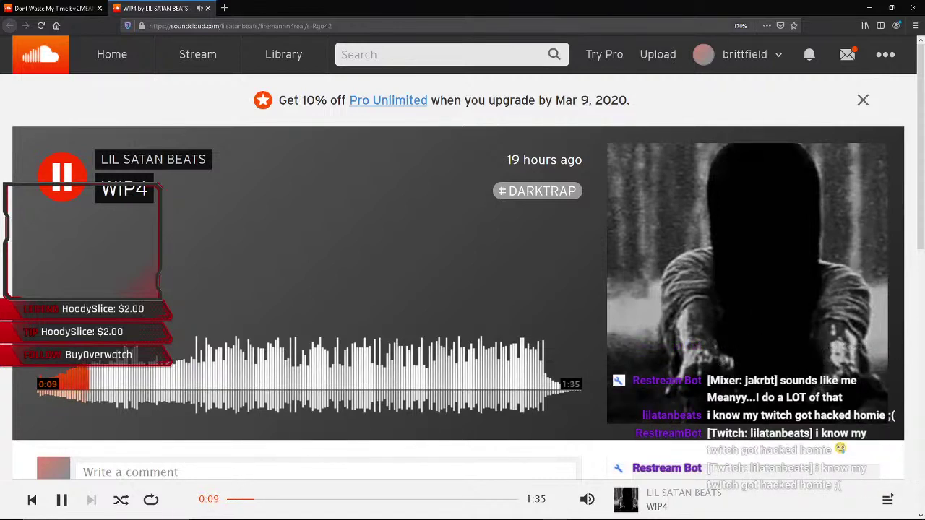
scroll(463, 289, "down", 5)
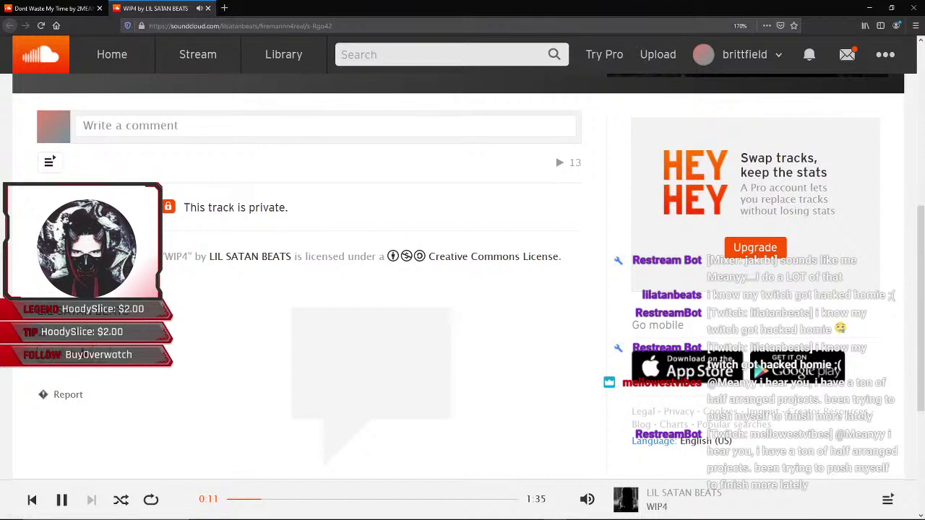
left_click(57, 8)
scroll(130, 217, "down", 4)
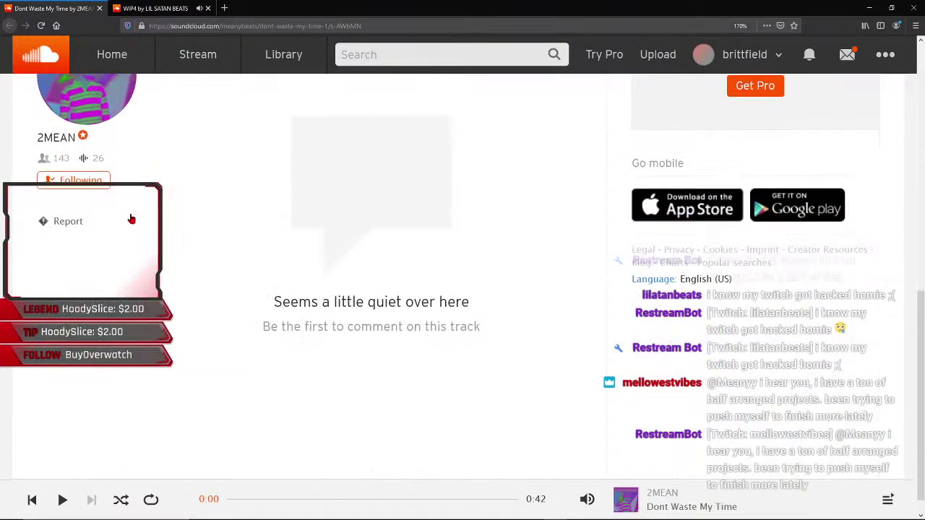
left_click(99, 8)
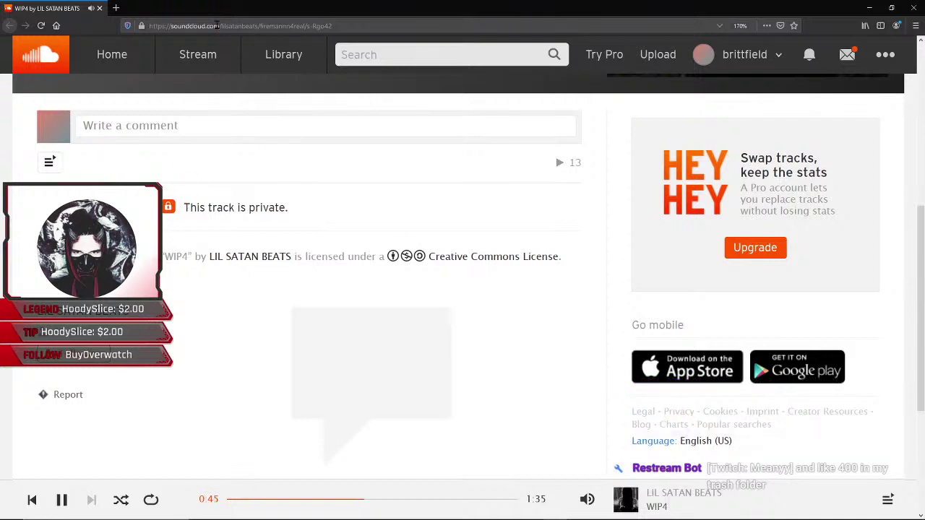
- Jump back to an earlier point of WIP4, and close its tab once the "!" track page is opened
scroll(206, 152, "up", 5)
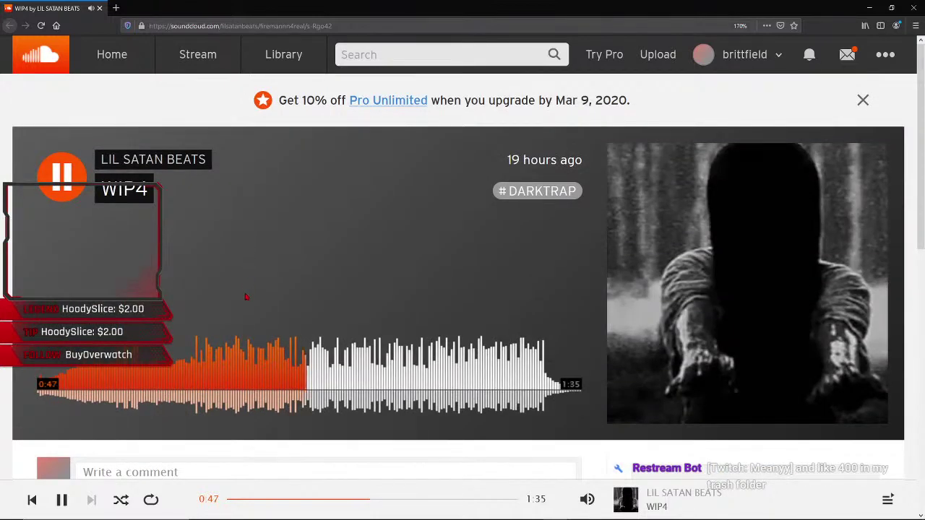
left_click(192, 361)
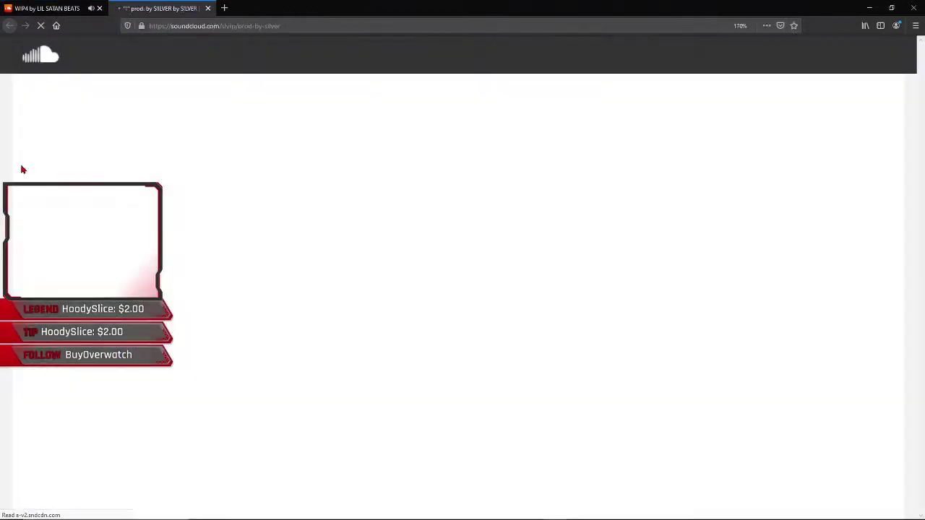
left_click(100, 8)
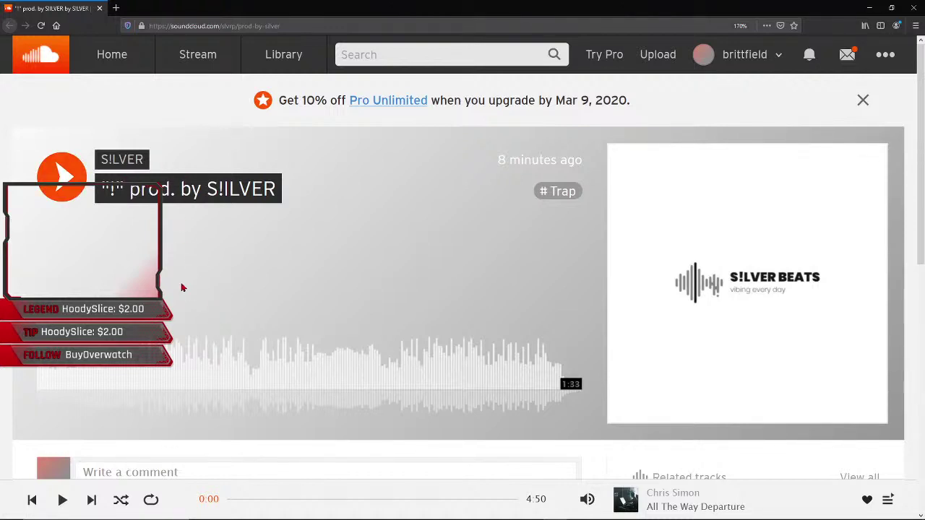
- Look over the page of the "!" track, including its artist's follow status, and play the track
scroll(125, 261, "down", 5)
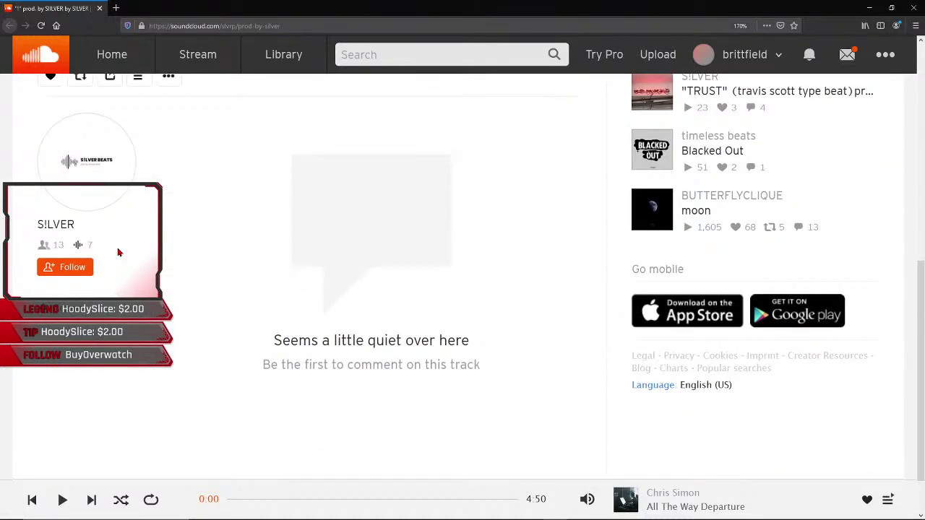
scroll(120, 252, "up", 6)
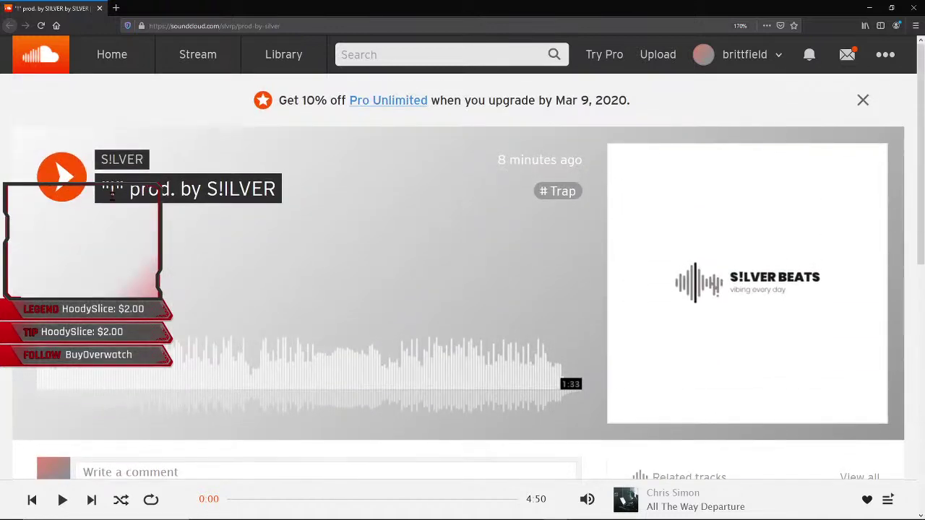
left_click(63, 178)
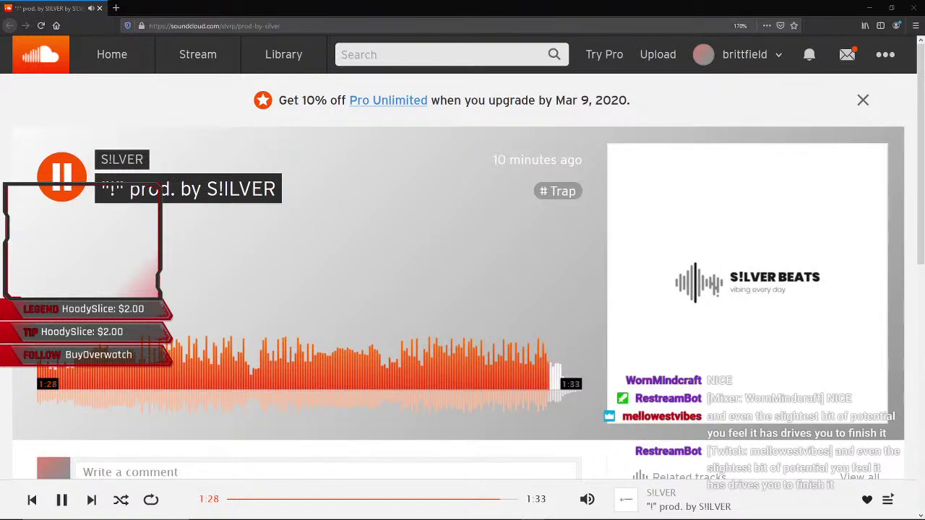
- Follow the artist of the "!" track and return to the start of its page
scroll(253, 307, "down", 1)
scroll(253, 307, "down", 6)
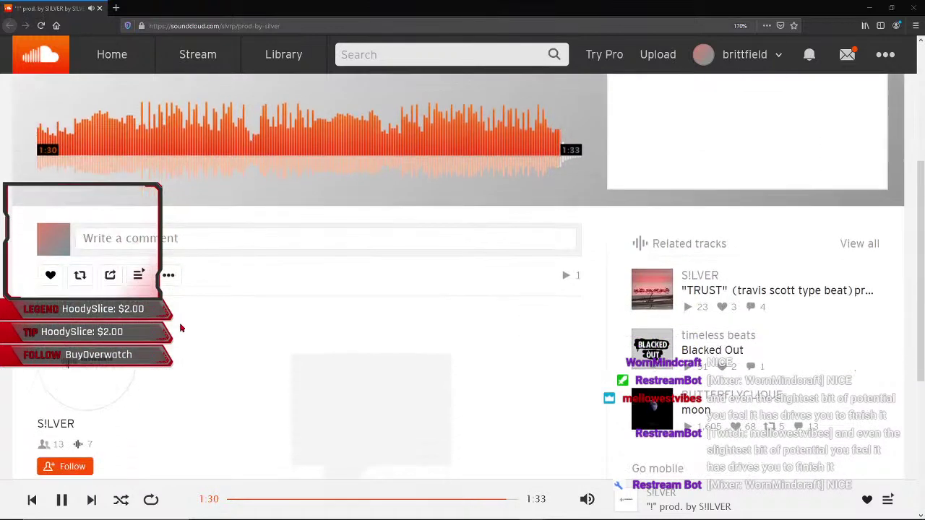
left_click(76, 206)
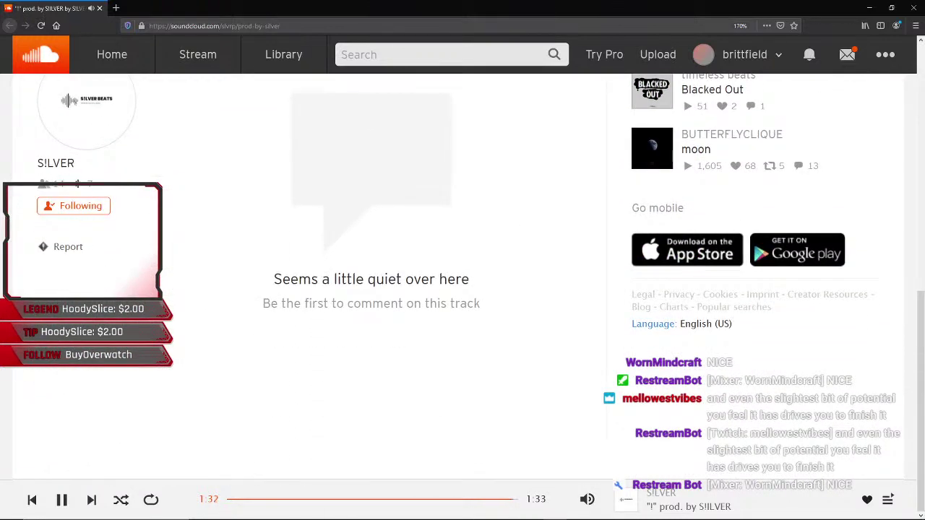
scroll(184, 289, "up", 6)
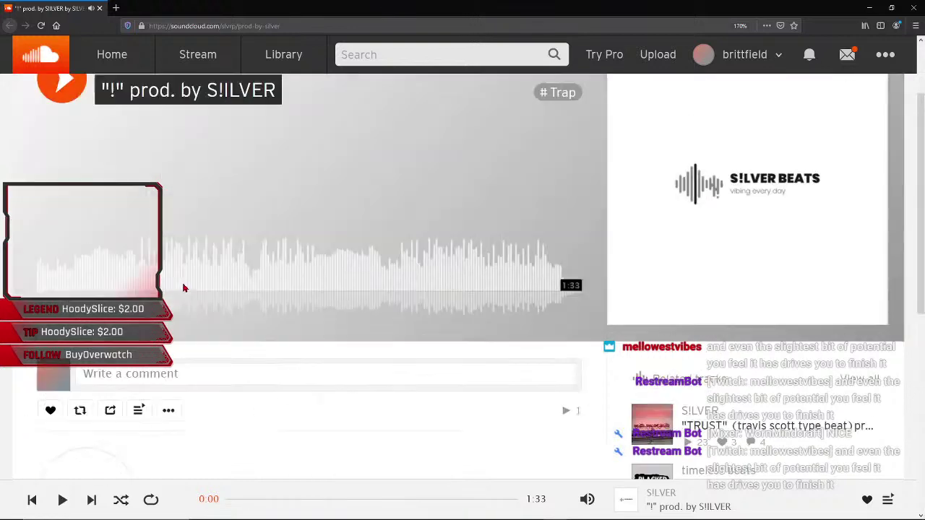
scroll(184, 288, "up", 1)
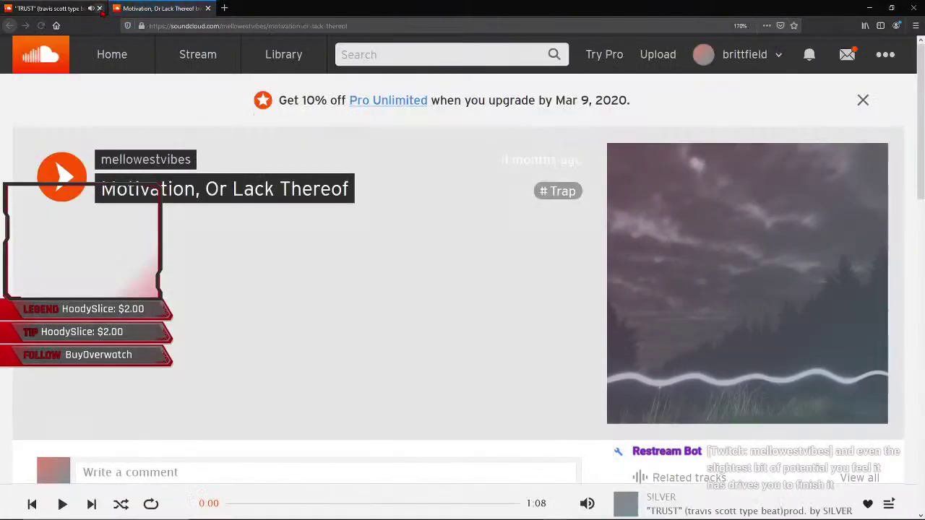
- Close the tab playing "TRUST" and play the track Motivation, Or Lack Thereof
left_click(100, 8)
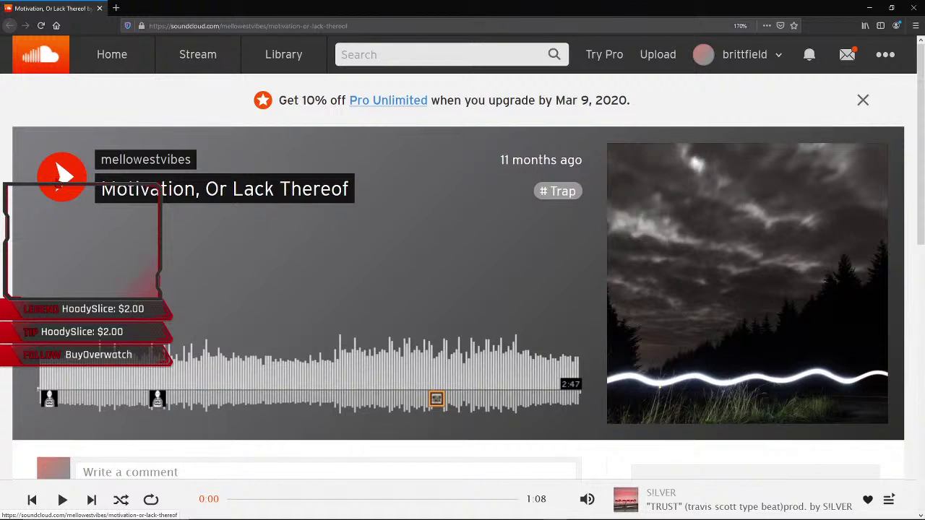
left_click(61, 176)
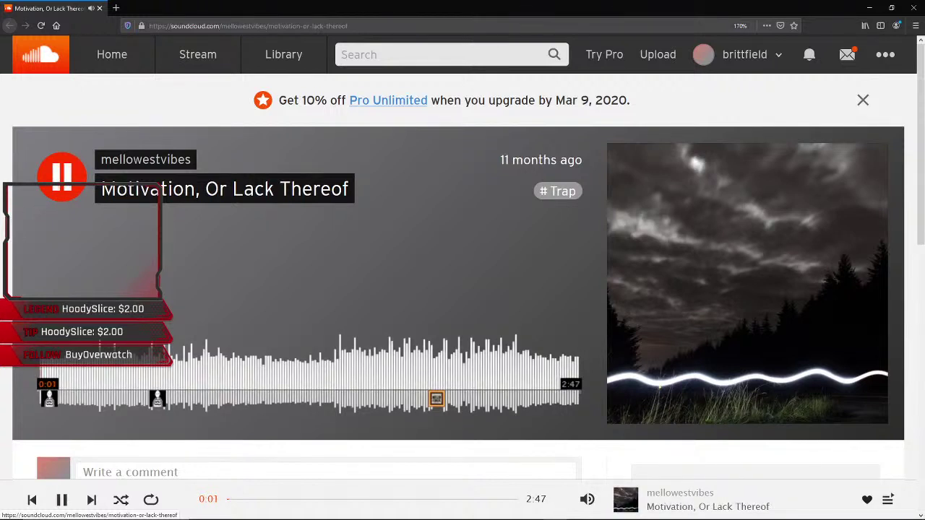
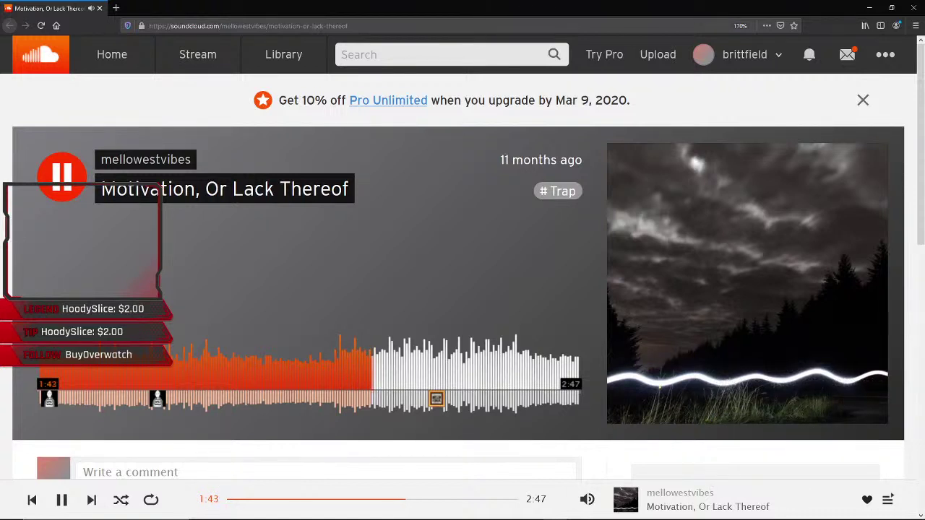
- Look over the tags and comments of Motivation, Or Lack Thereof and like the track
scroll(323, 352, "down", 5)
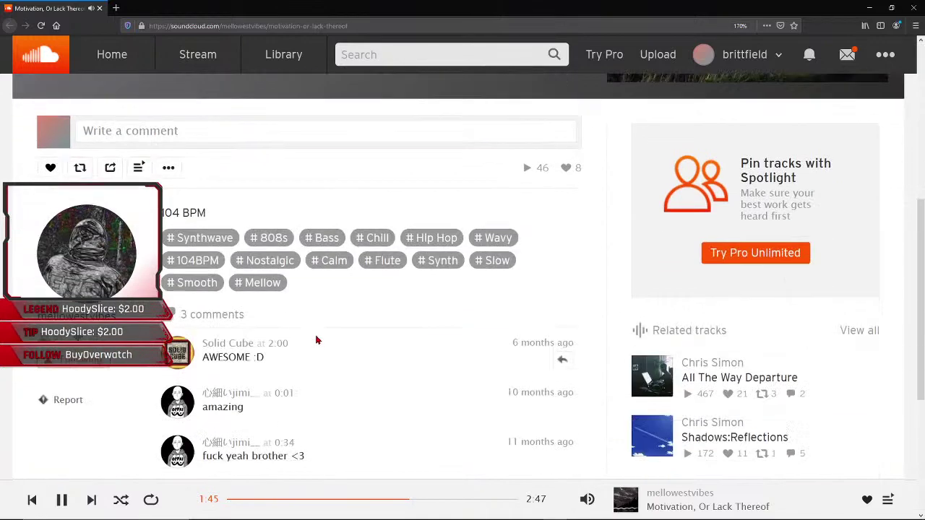
scroll(318, 334, "down", 4)
scroll(335, 330, "up", 4)
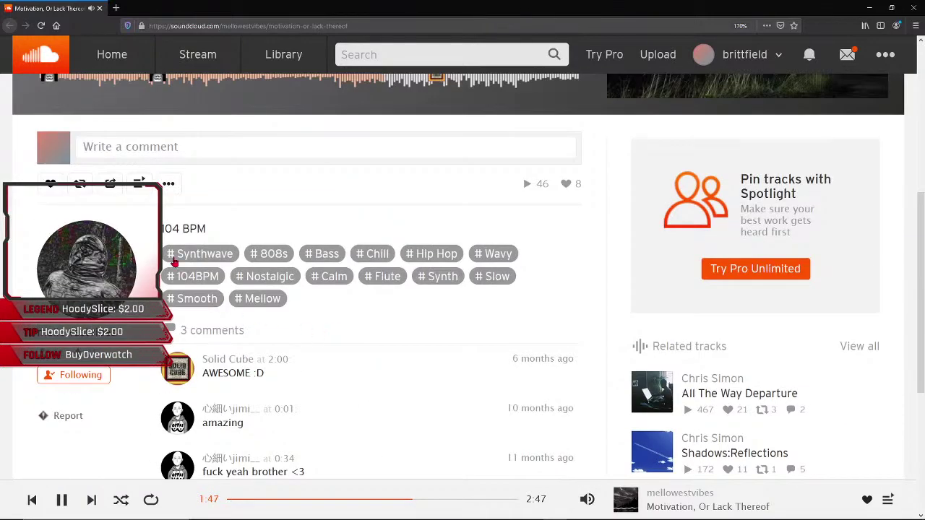
left_click(61, 188)
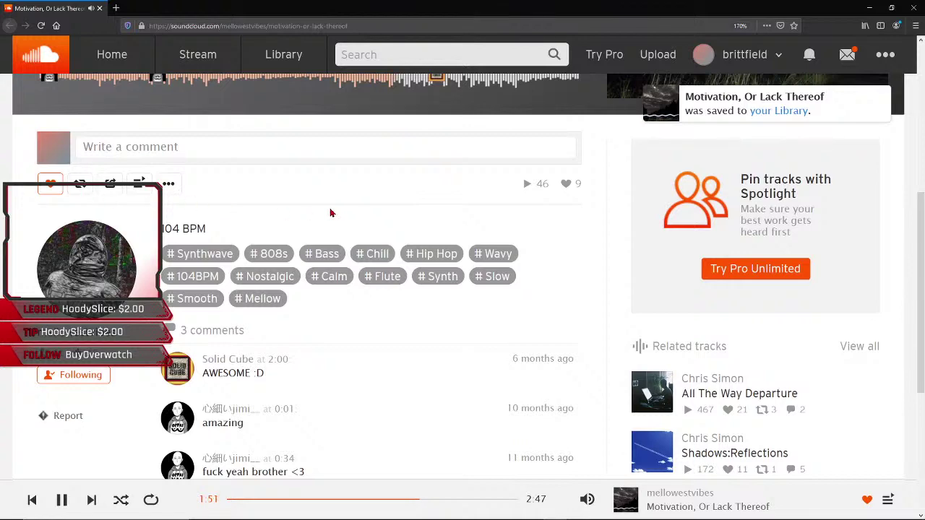
scroll(269, 210, "up", 5)
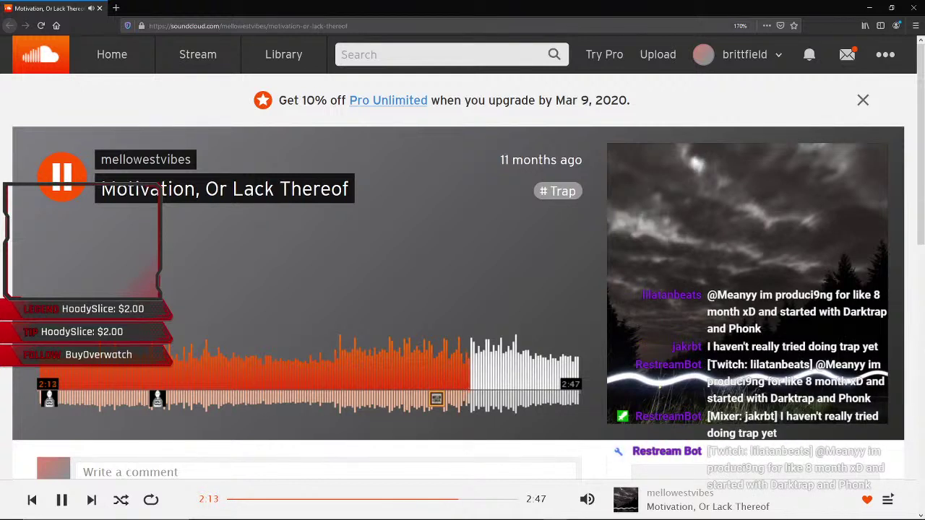
- Switch to Streamlabs OBS, move its window aside to check the stream chat, and return to the browser
key("alt+Tab")
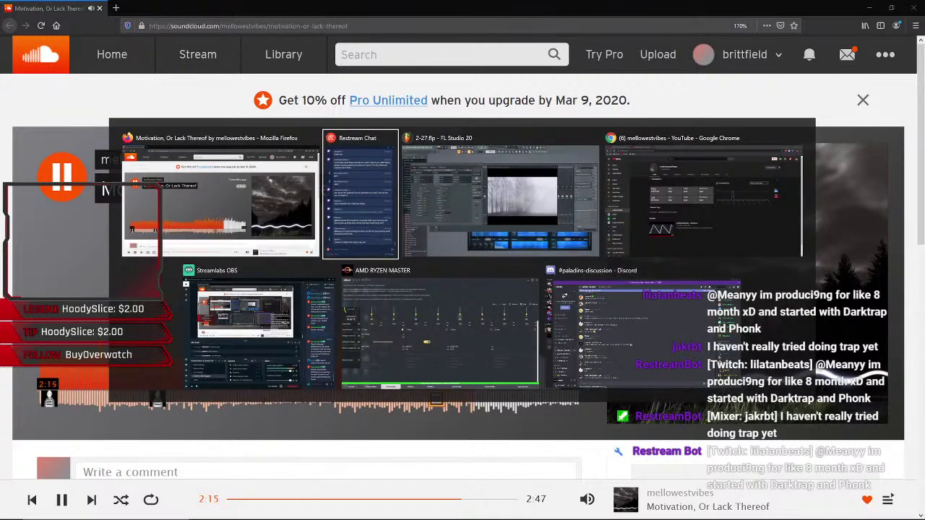
left_click(259, 333)
left_click_drag(393, 55, 265, 56)
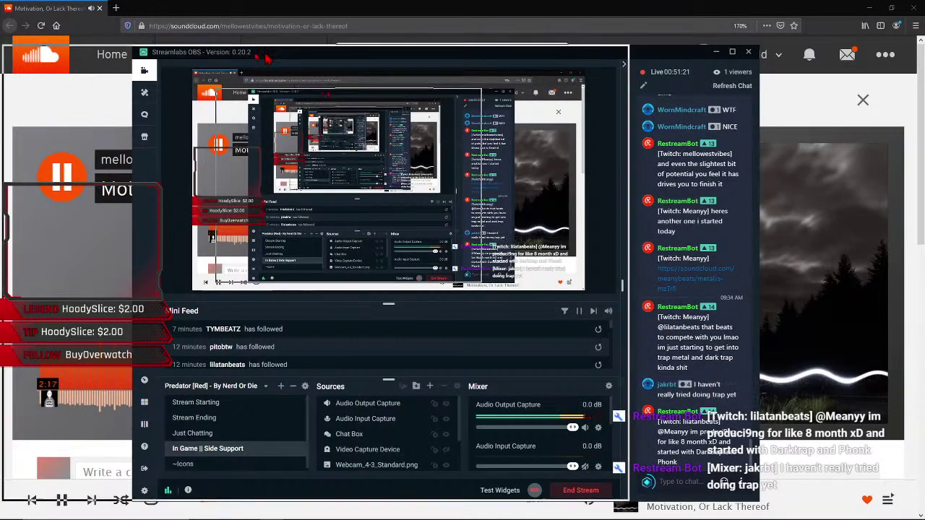
key("alt+Tab")
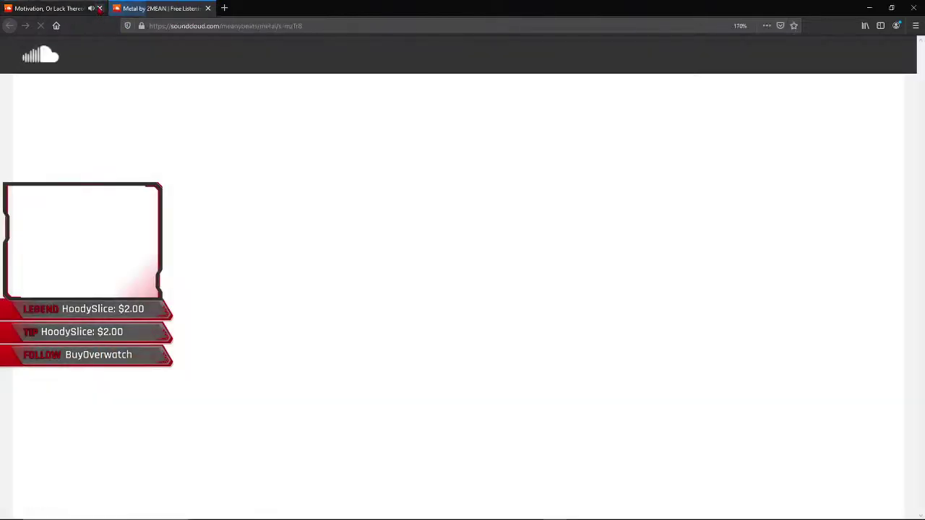
- Close the Motivation, Or Lack Thereof tab and play Metal, jumping back to a point in its build-up after a pause
left_click(100, 9)
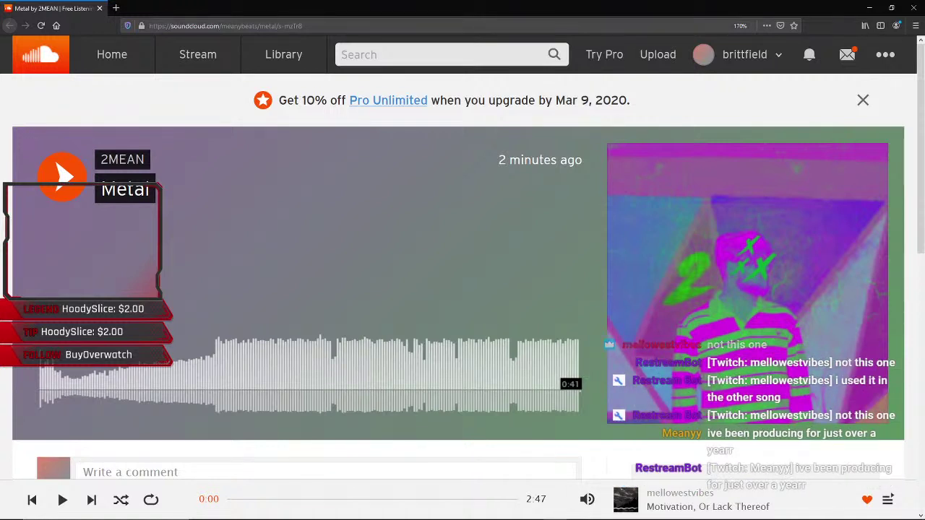
left_click(62, 176)
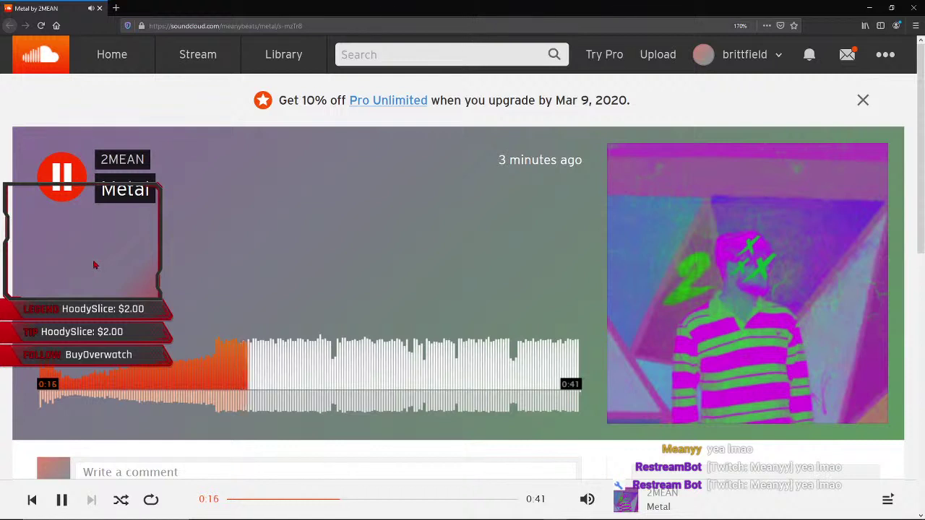
left_click(63, 174)
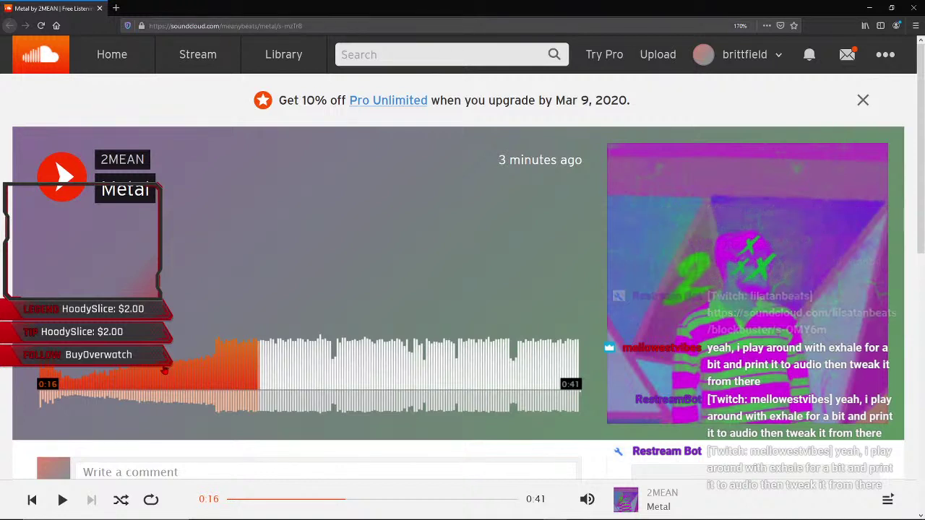
left_click(62, 176)
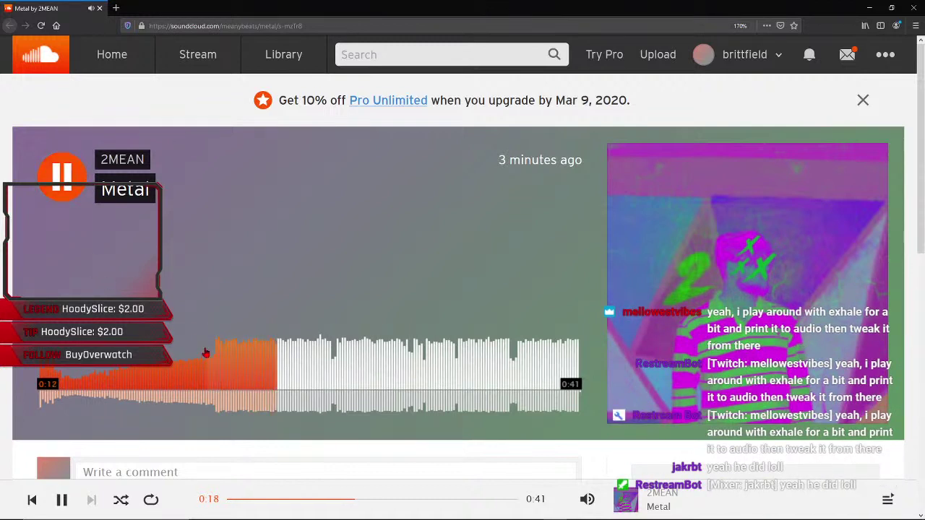
left_click(165, 376)
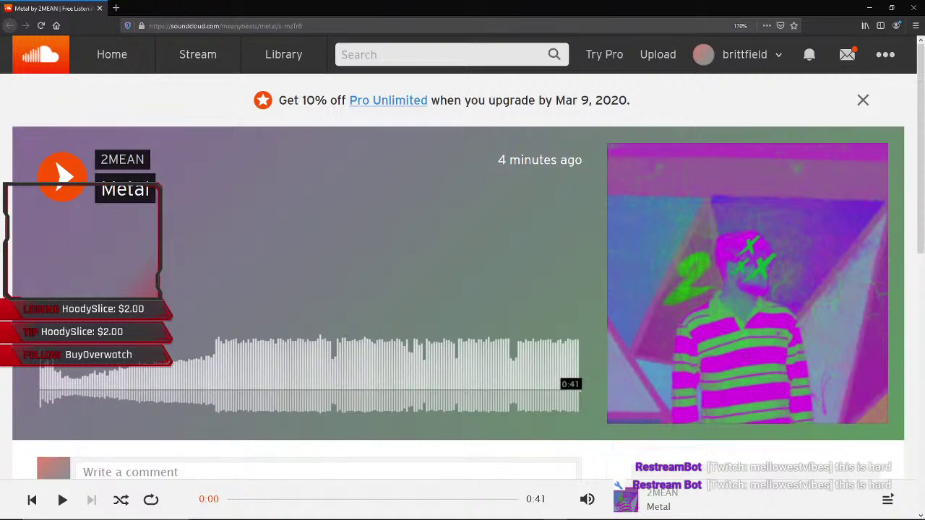
- Check the artist's follow status on the Metal page and switch windows to bring up the R1CKY(2MEAN REMIX) track page
scroll(146, 272, "down", 3)
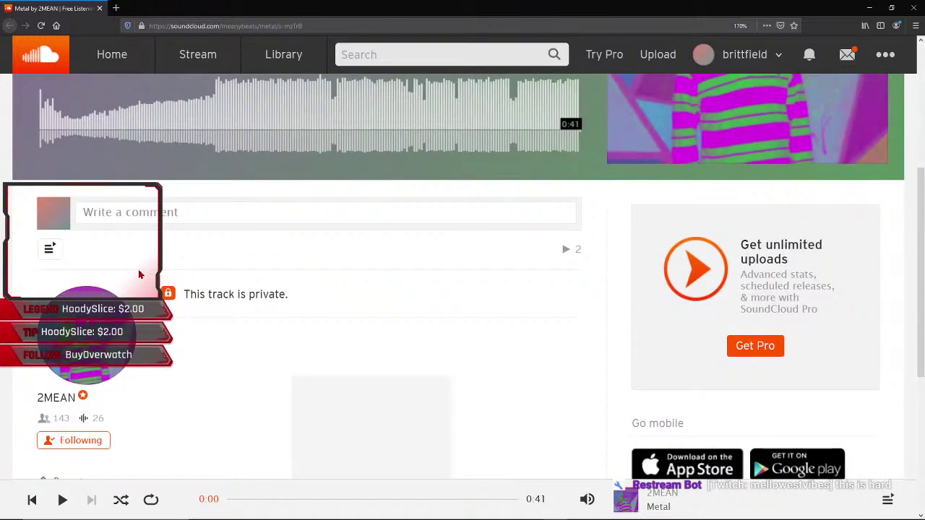
scroll(139, 274, "down", 2)
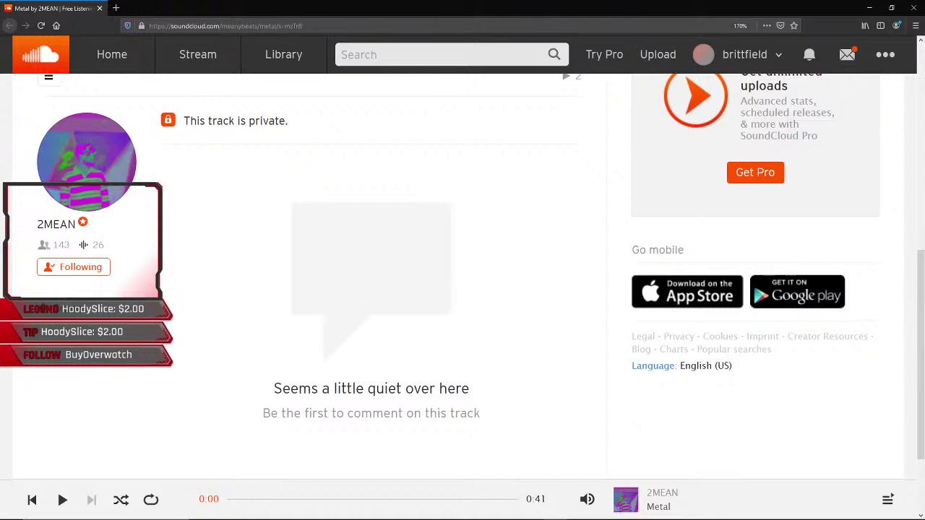
key("alt+Tab")
key("alt+Tab")
key("alt+Tab")
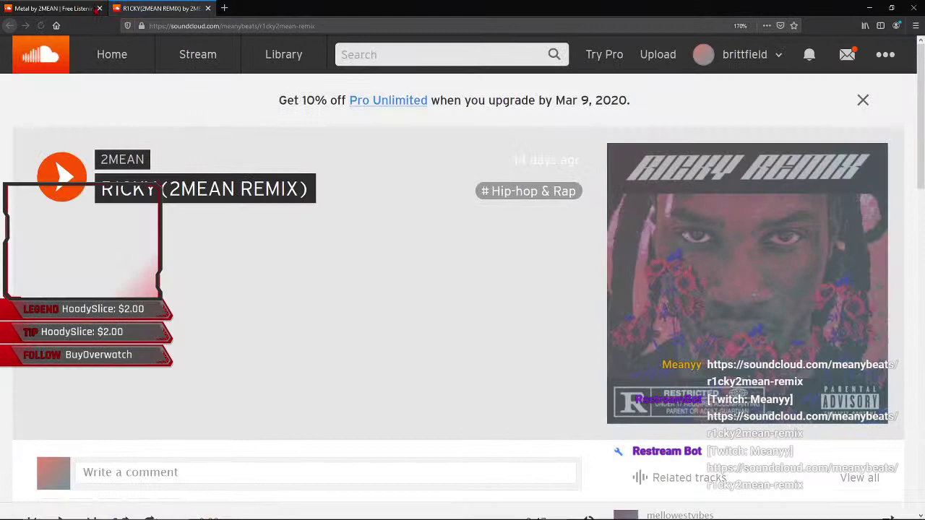
- Close the Metal tab and play the opening of R1CKY(2MEAN REMIX), pausing it after about 15 seconds
left_click(100, 10)
left_click(58, 185)
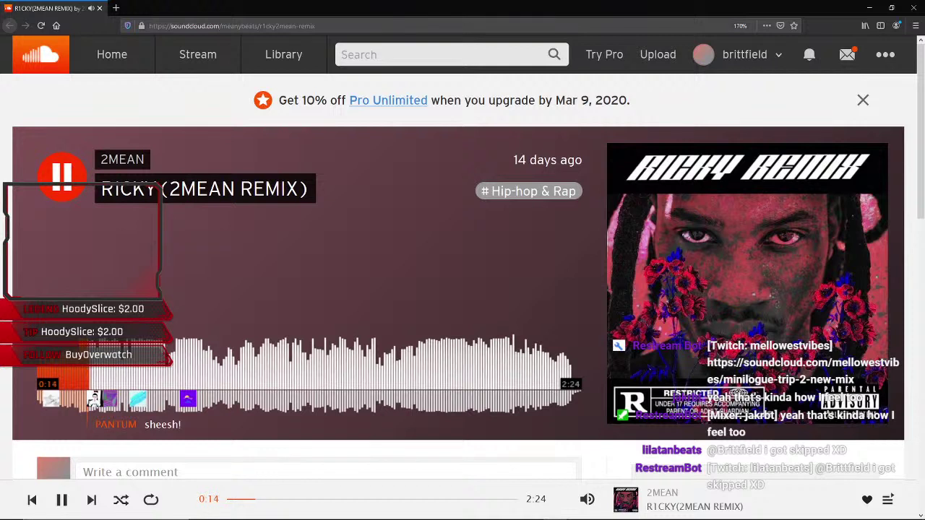
left_click(59, 177)
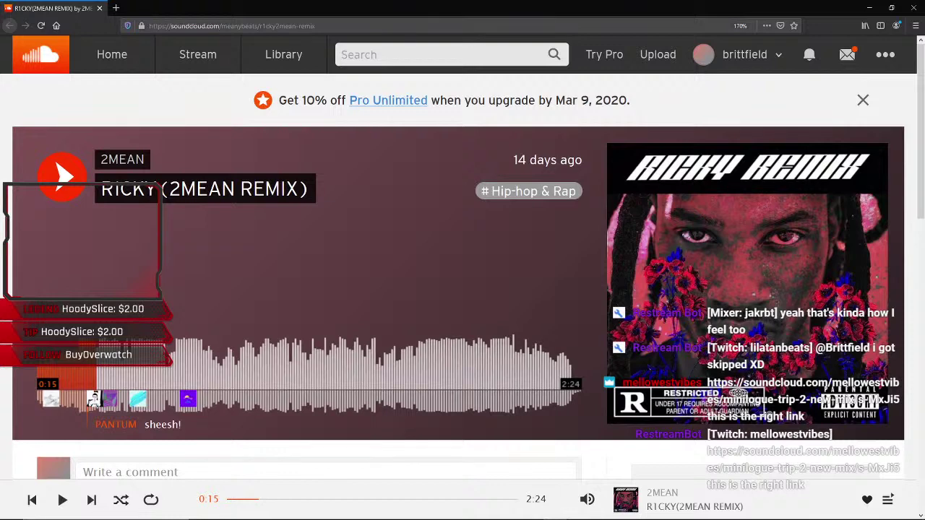
- Find the skipped viewer's WIP4 link in the older Restream chat messages, open it, and move the chat window aside
left_click_drag(1, 112, 278, 76)
scroll(290, 259, "up", 5)
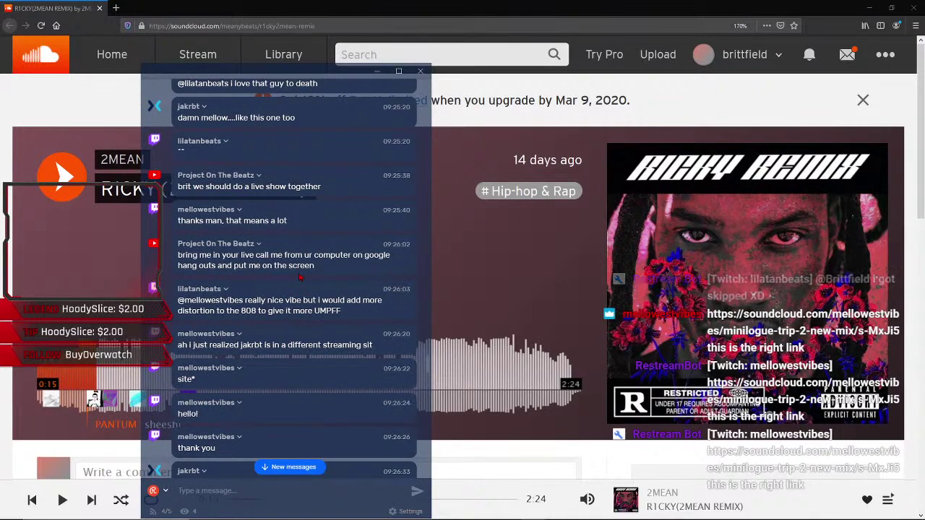
scroll(300, 277, "up", 3)
scroll(300, 280, "up", 3)
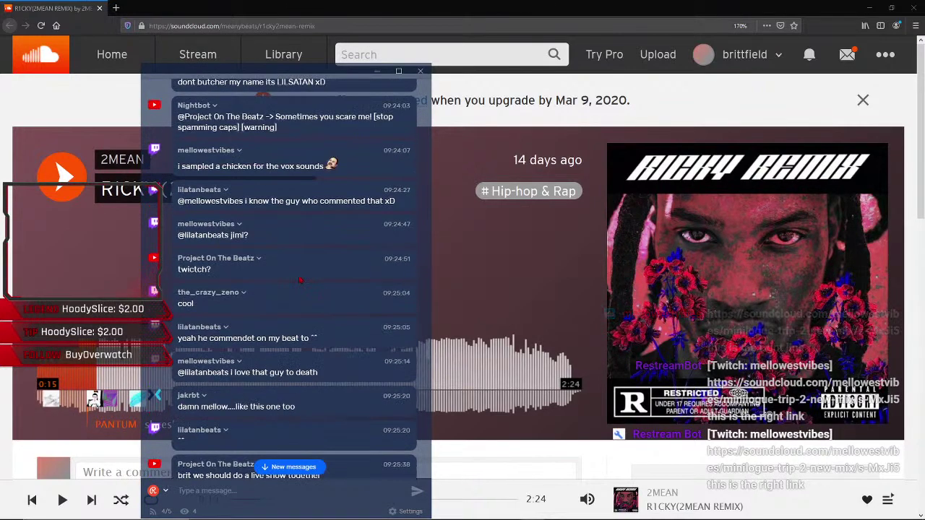
scroll(299, 281, "up", 1)
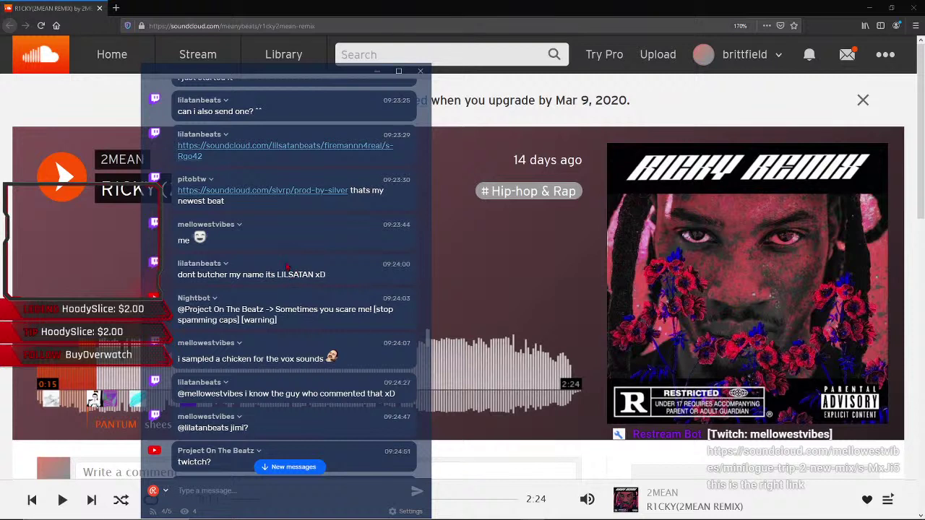
left_click(304, 148)
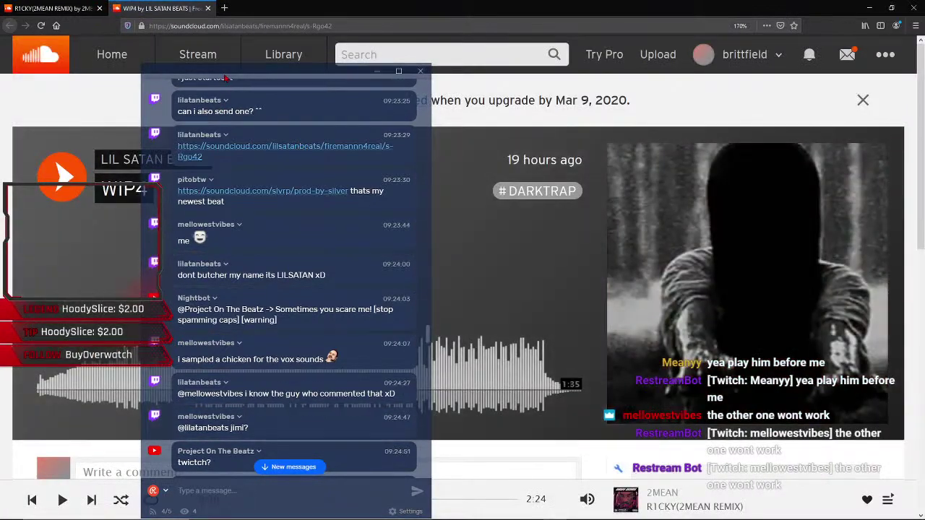
left_click_drag(226, 78, 448, 87)
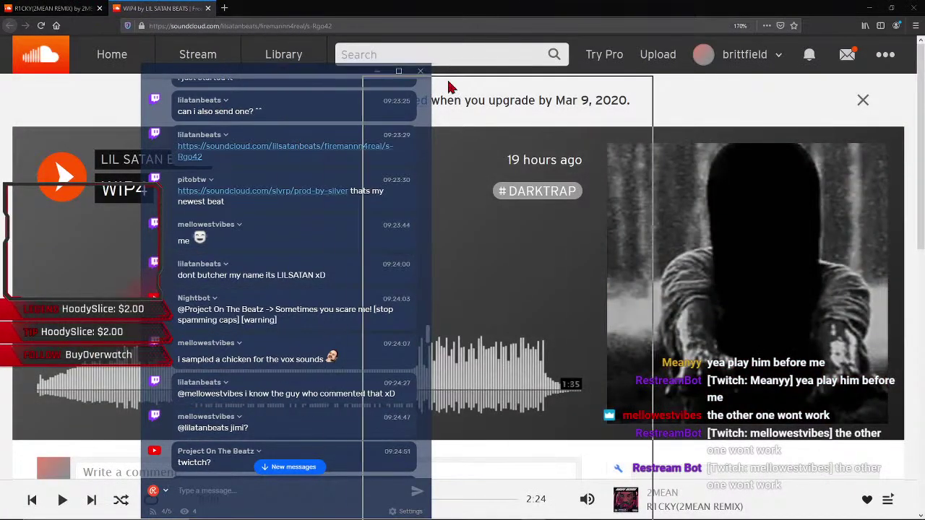
- Play the start of WIP4, replace it with the reposted BLOCKBUSTER link from chat by closing the WIP4 tab, and play BLOCKBUSTER
left_click(62, 180)
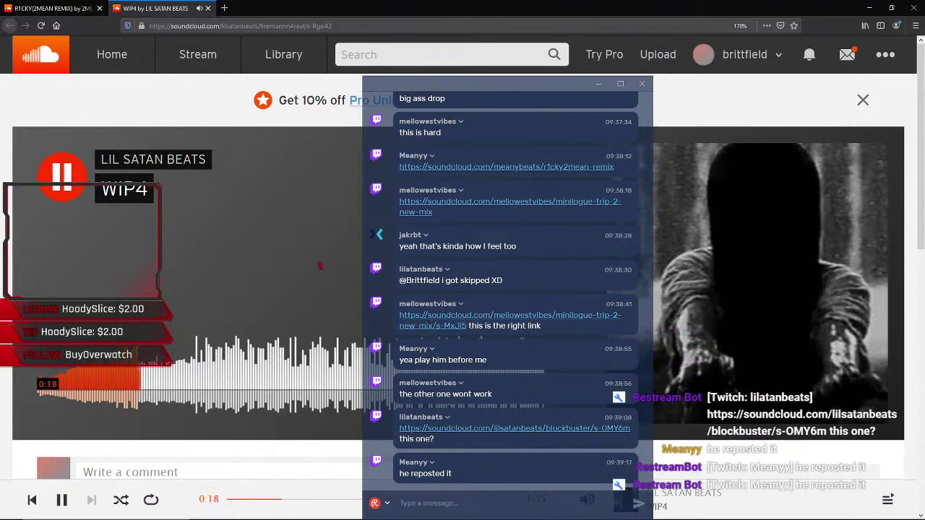
left_click(463, 429)
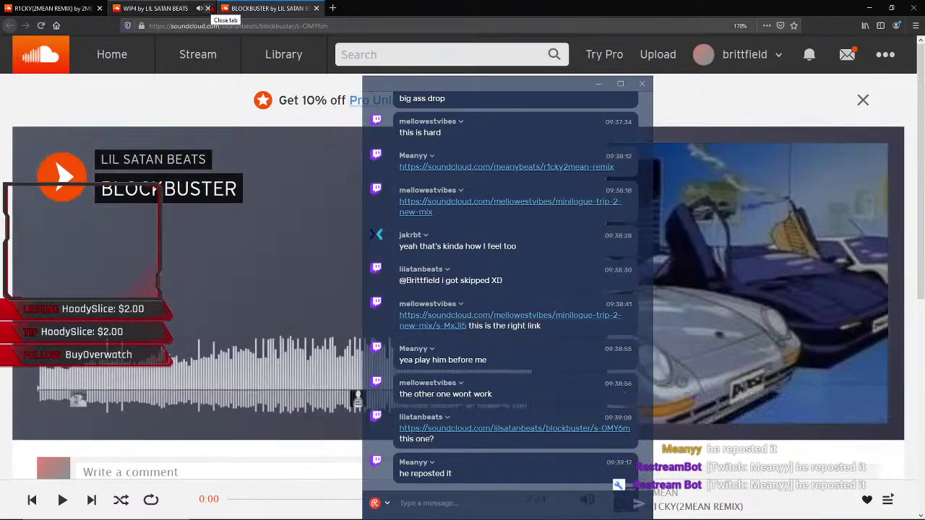
left_click(208, 8)
left_click(61, 176)
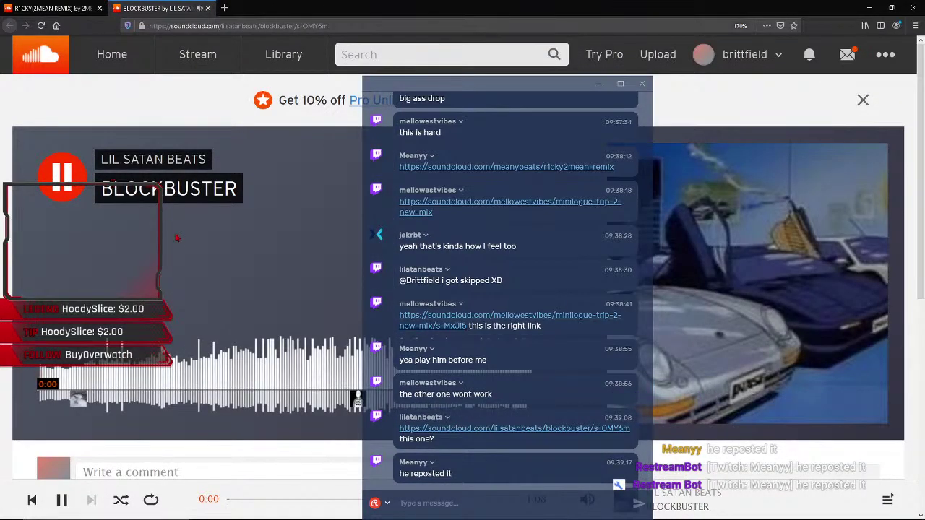
- Examine the artist's follow status and the comments on the BLOCKBUSTER page while the track plays, moving the chat window aside
scroll(181, 238, "down", 3)
scroll(180, 239, "down", 3)
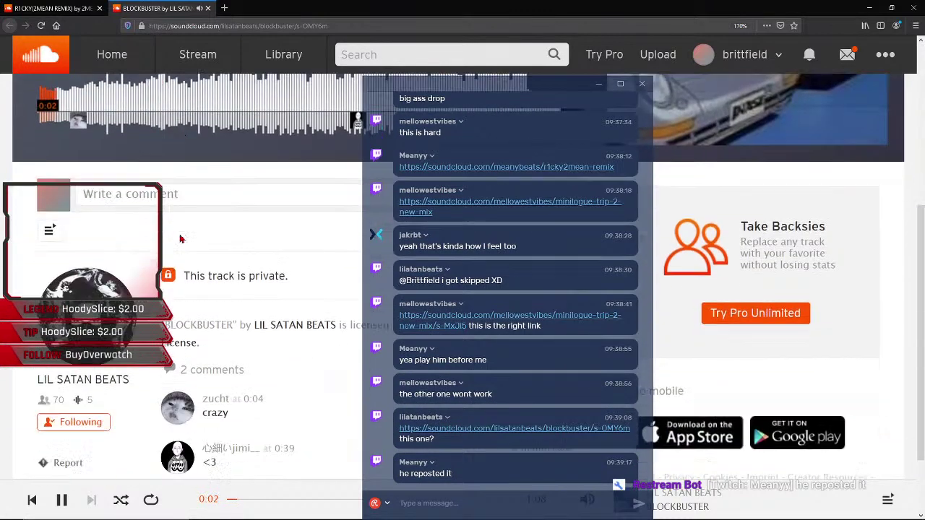
scroll(175, 242, "up", 2)
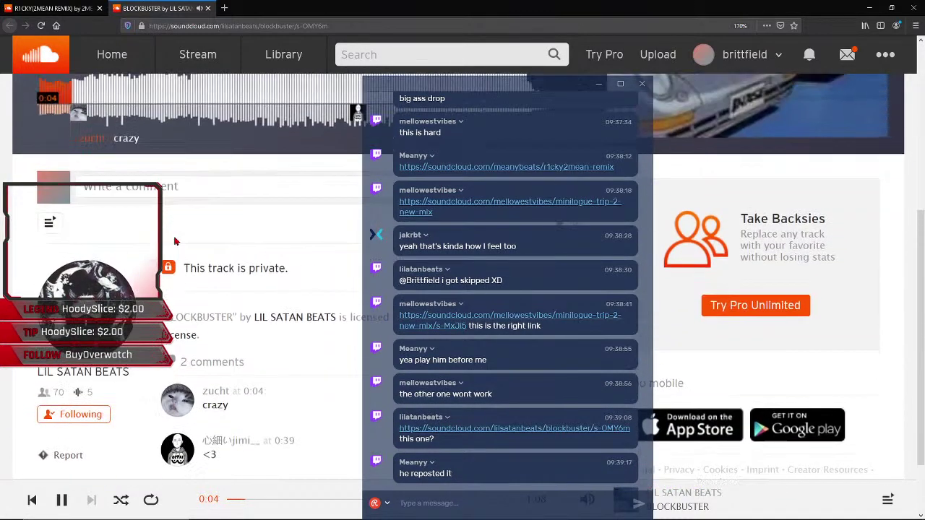
scroll(171, 239, "up", 3)
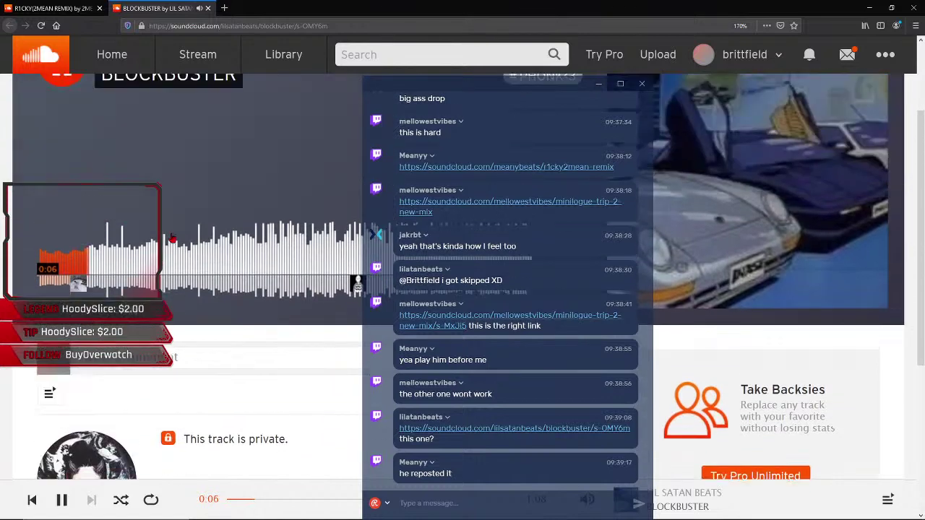
left_click_drag(482, 84, 638, 48)
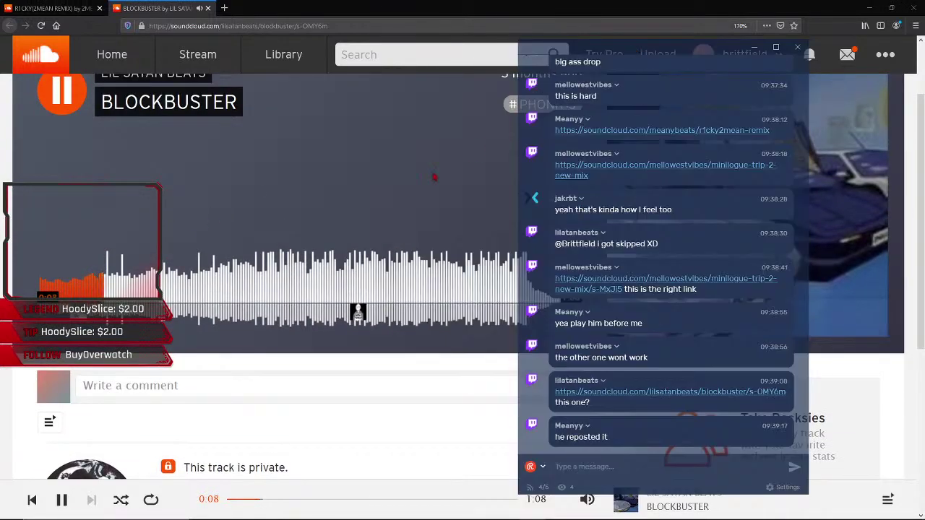
scroll(224, 303, "down", 3)
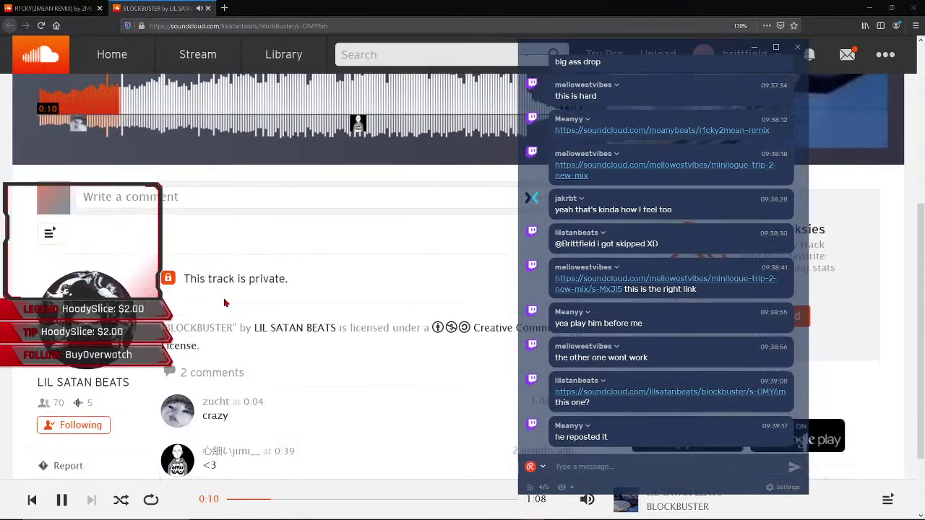
scroll(224, 303, "down", 1)
scroll(227, 297, "up", 1)
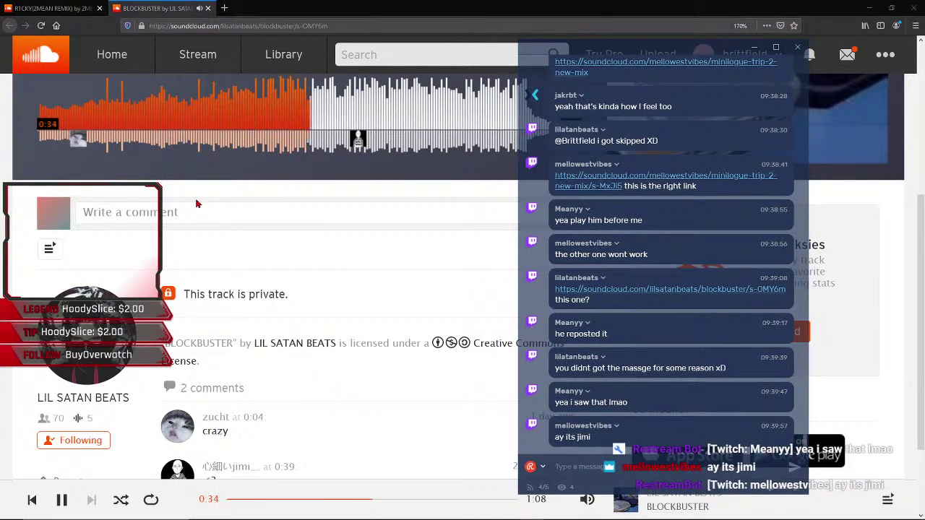
scroll(195, 204, "down", 2)
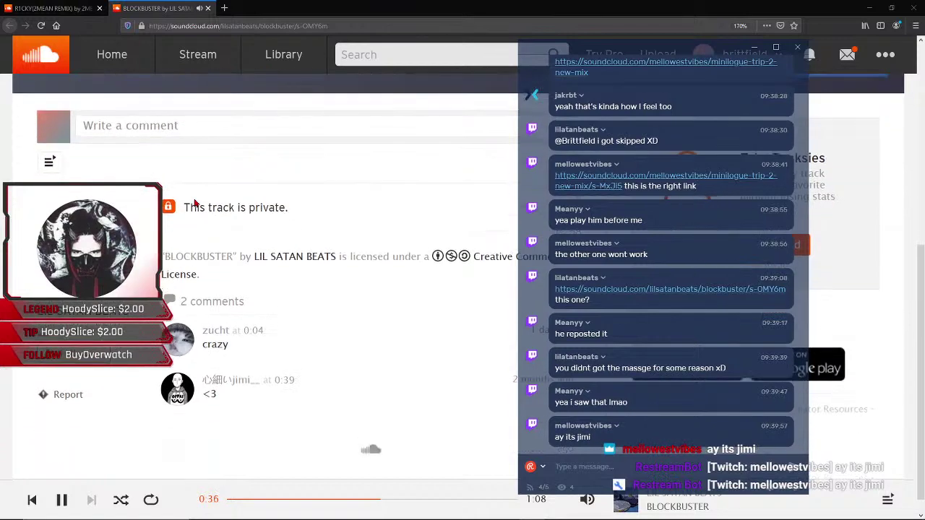
mouse_move(244, 382)
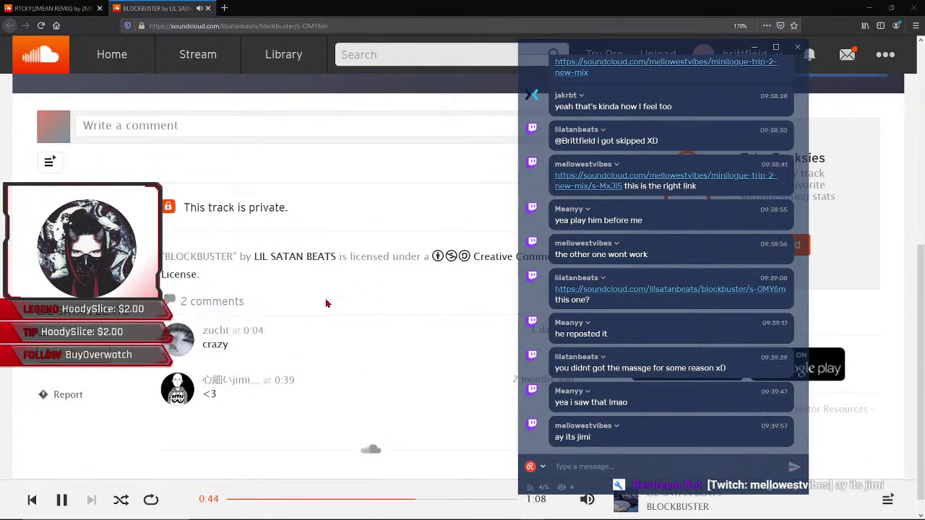
scroll(317, 312, "up", 2)
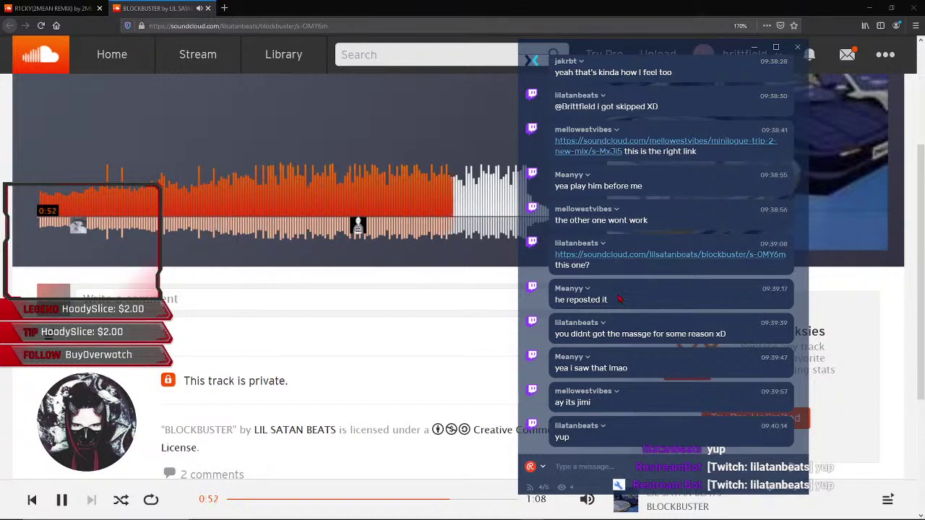
- Find the R1CKY(2MEAN REMIX) link in the older chat messages, open it, close the other tabs and play the track
scroll(618, 298, "up", 3)
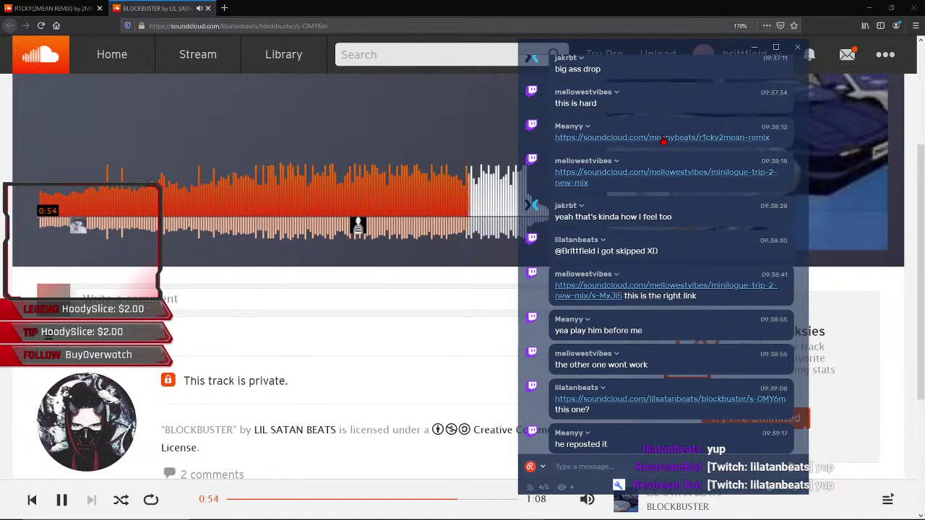
scroll(662, 141, "up", 5)
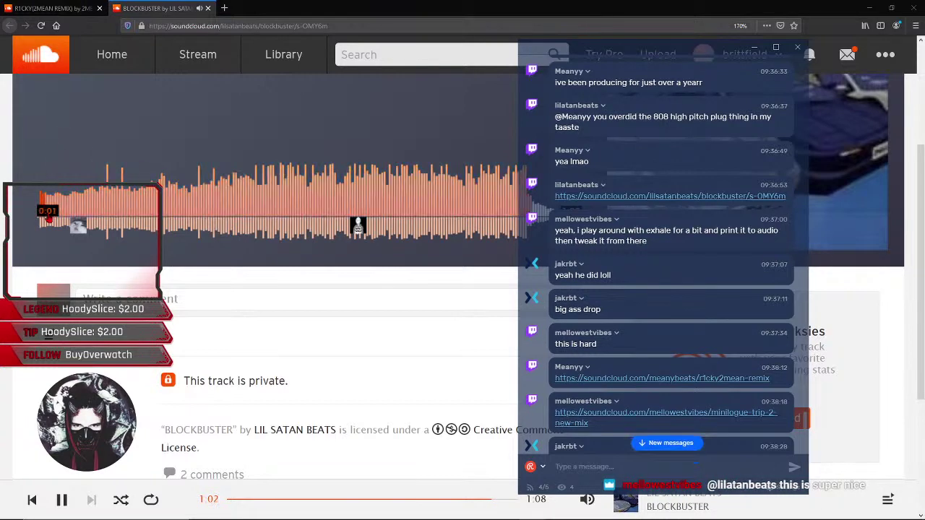
scroll(73, 209, "up", 1)
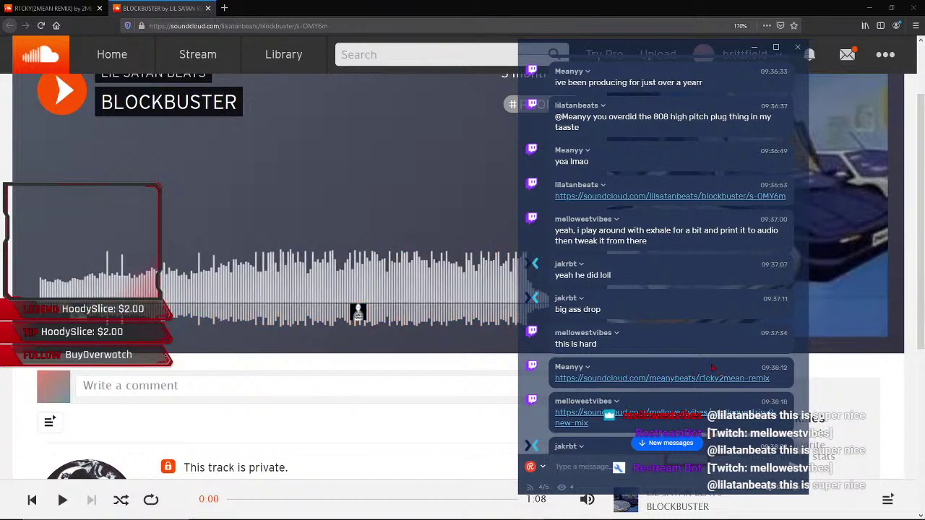
left_click(645, 379)
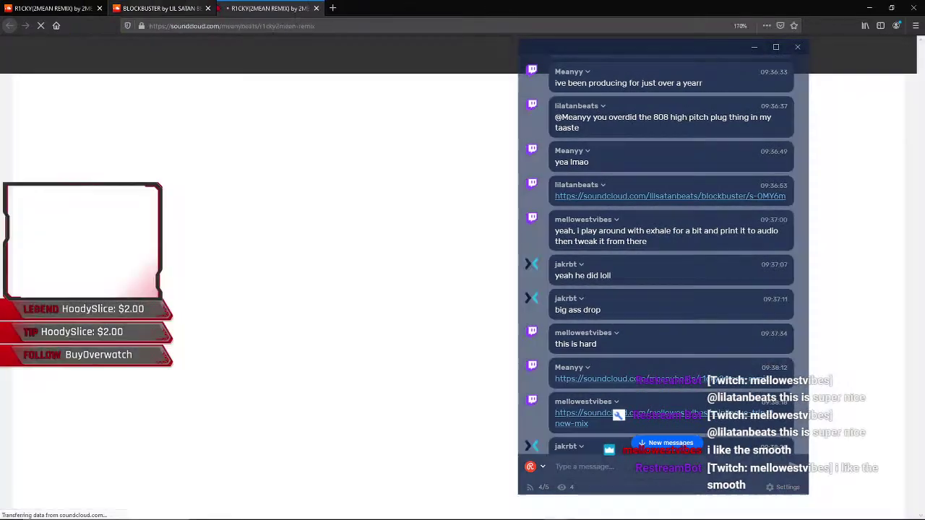
left_click(209, 9)
left_click(99, 9)
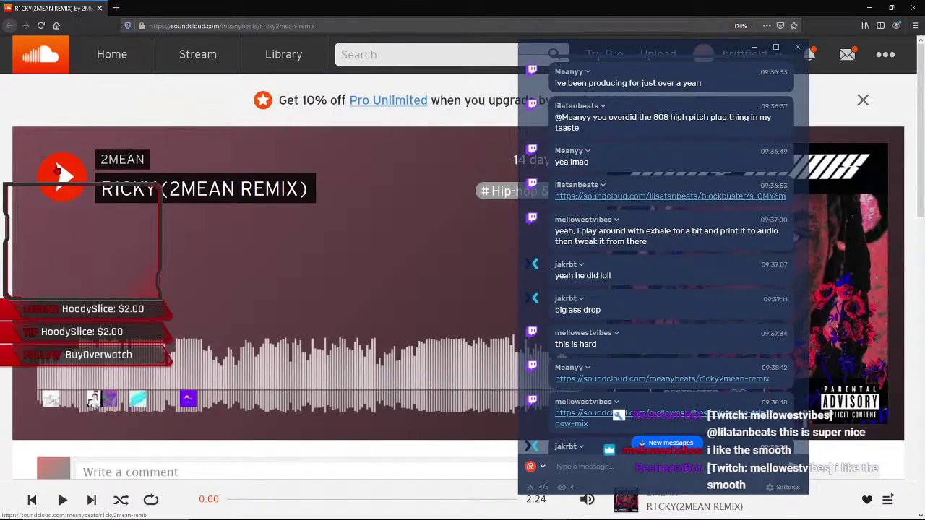
left_click(63, 176)
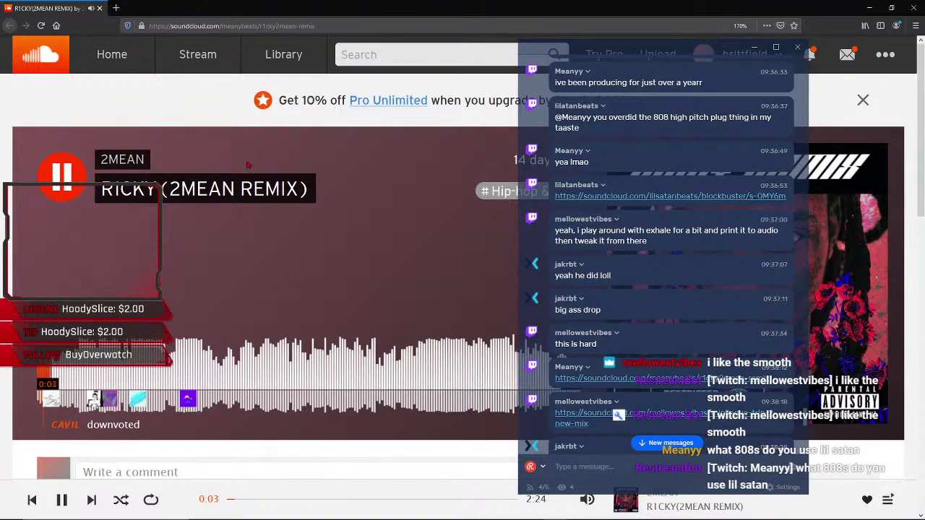
- Move the chat window off the track's artwork and send the message "brb" to the stream chat
left_click_drag(663, 55, 586, 39)
scroll(595, 226, "down", 3)
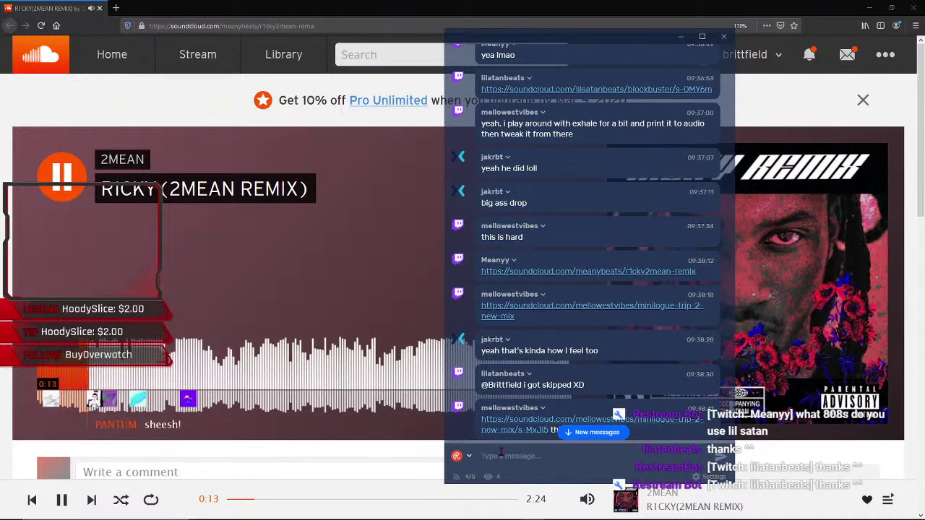
type("link")
key("Return")
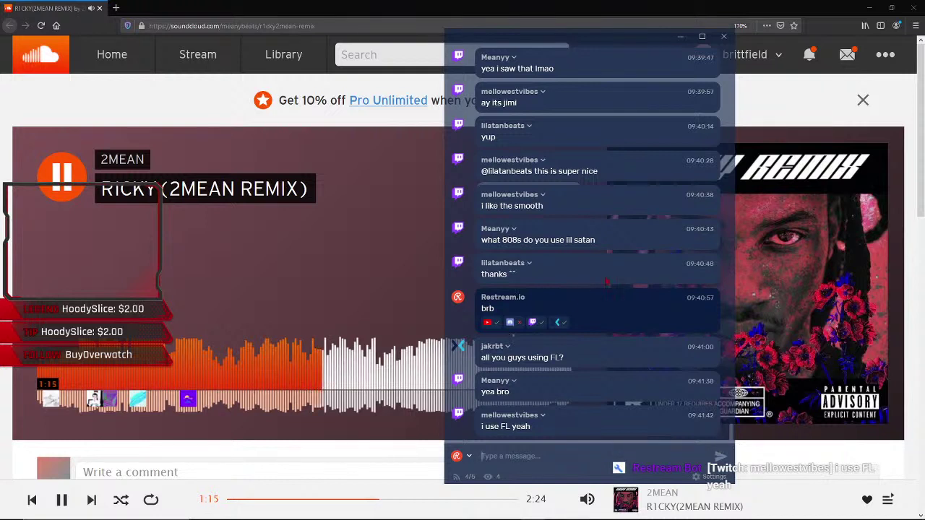
- Find the Minilogue Trip 2 new mix links in the older chat messages and open the corrected one marked as the right link
scroll(606, 280, "up", 2)
scroll(604, 274, "down", 3)
scroll(602, 273, "up", 1)
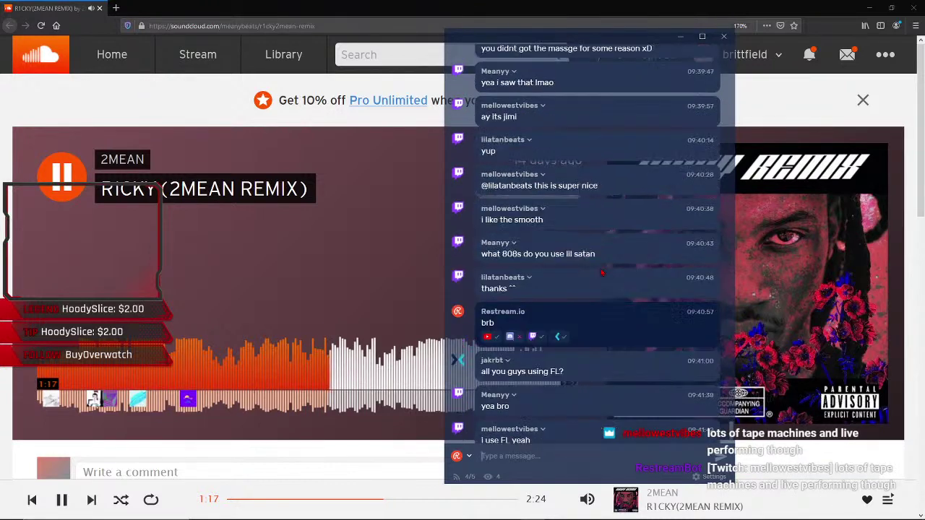
scroll(602, 272, "up", 10)
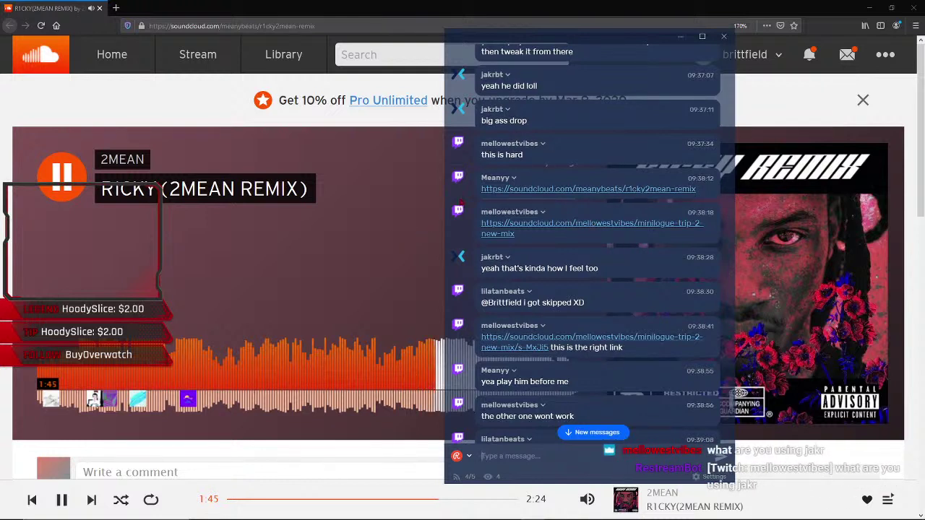
left_click_drag(510, 36, 567, 44)
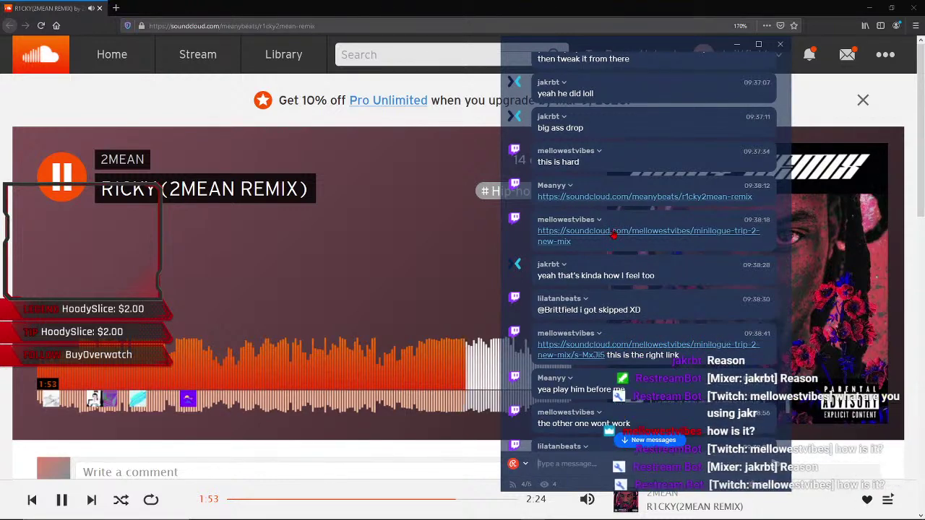
left_click(613, 232)
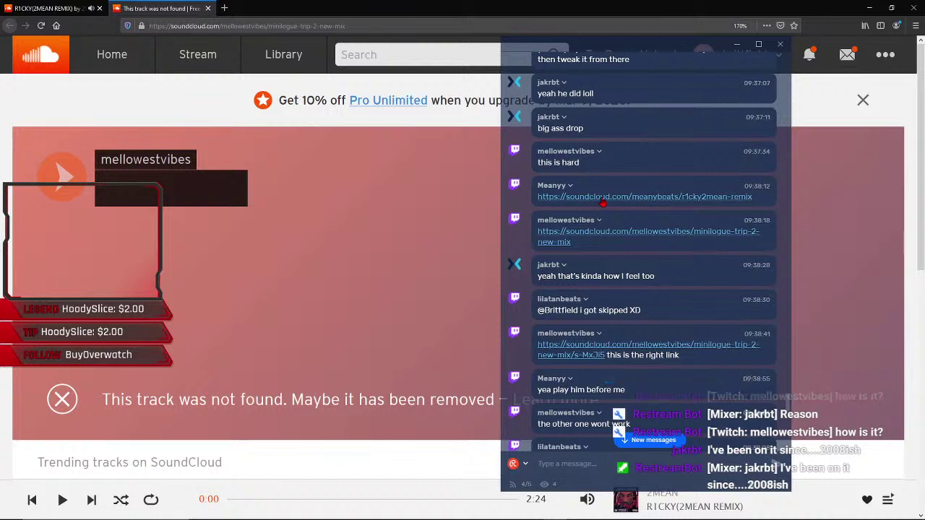
scroll(604, 206, "down", 1)
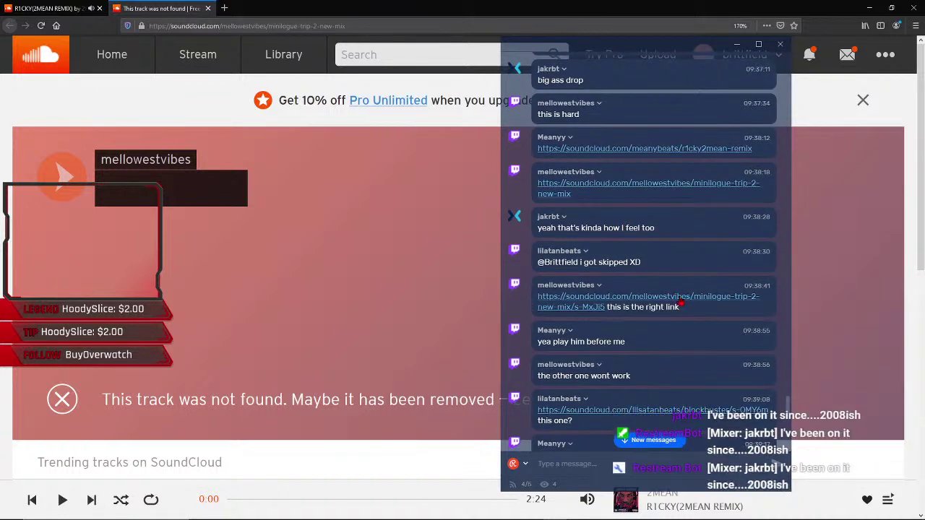
left_click(680, 299)
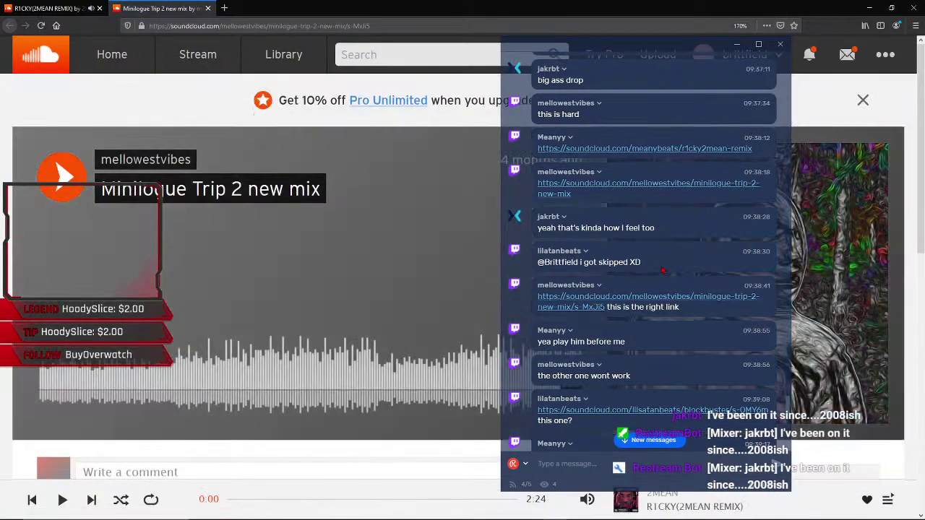
- Read through the chat up to the newest messages and move the chat window clear of the track page
scroll(660, 285, "down", 1)
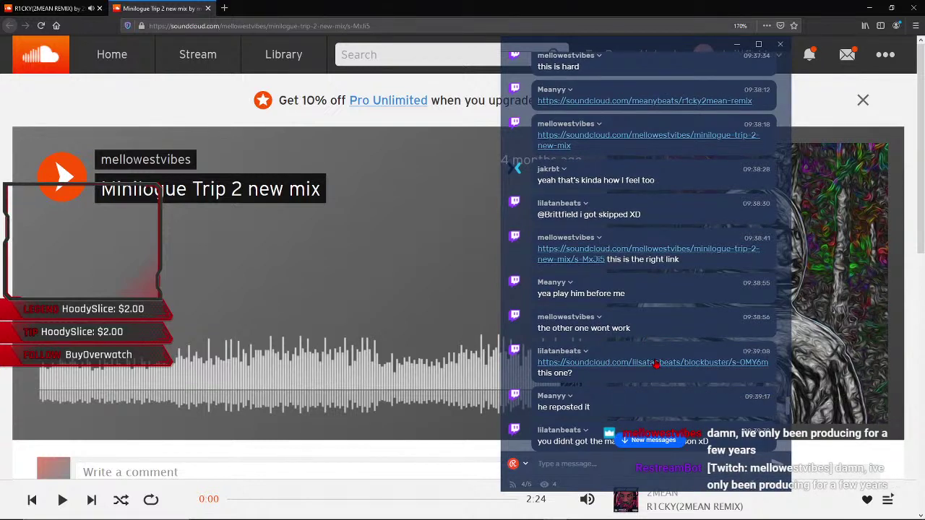
scroll(656, 364, "down", 6)
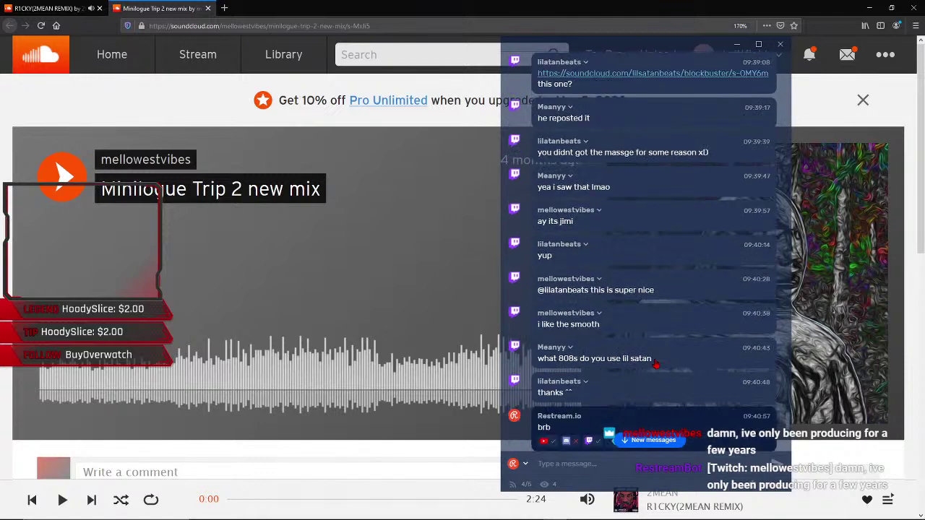
scroll(656, 364, "down", 7)
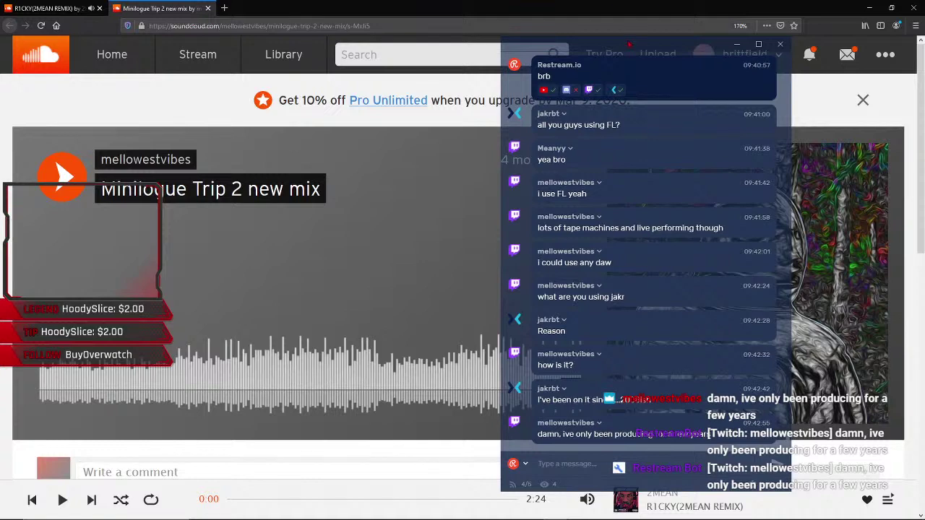
left_click_drag(629, 44, 0, 79)
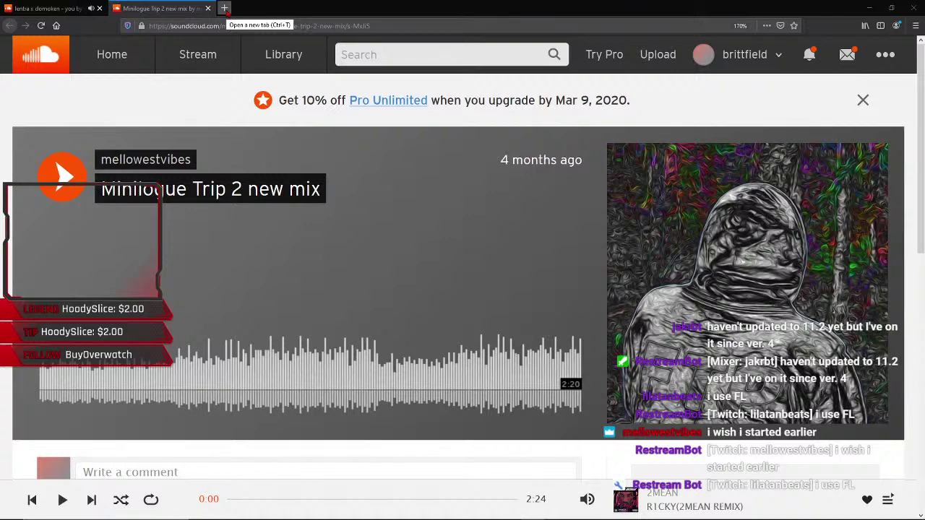
- Open a blank tab, close the R1CKY(2MEAN REMIX) tab and play Minilogue Trip 2 new mix
left_click(224, 7)
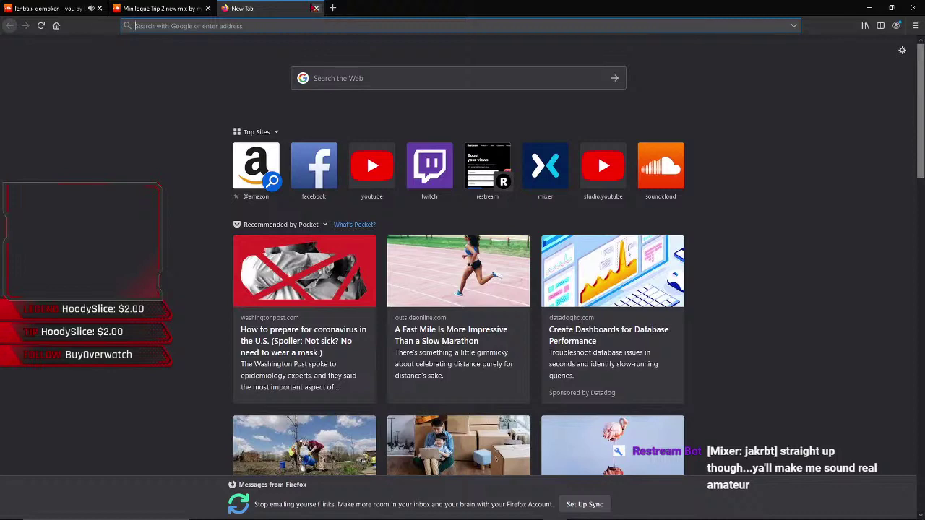
left_click(199, 9)
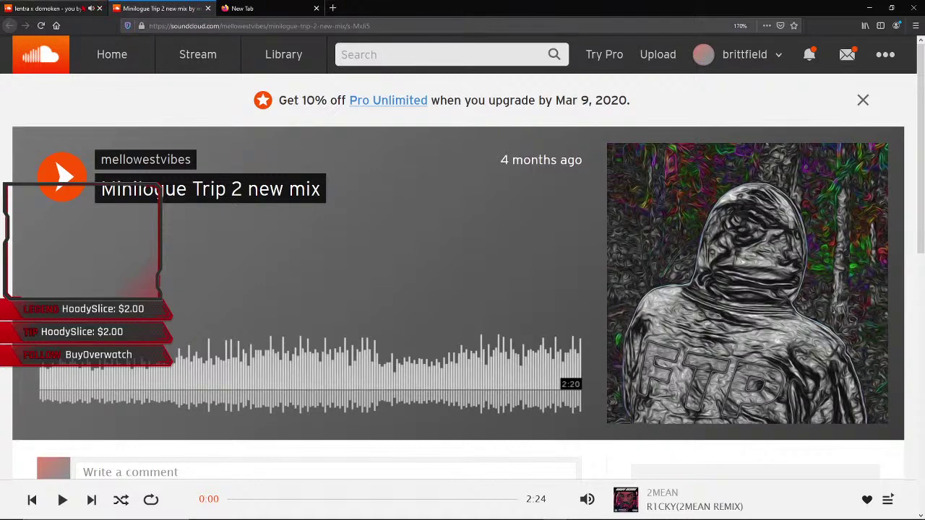
left_click(71, 8)
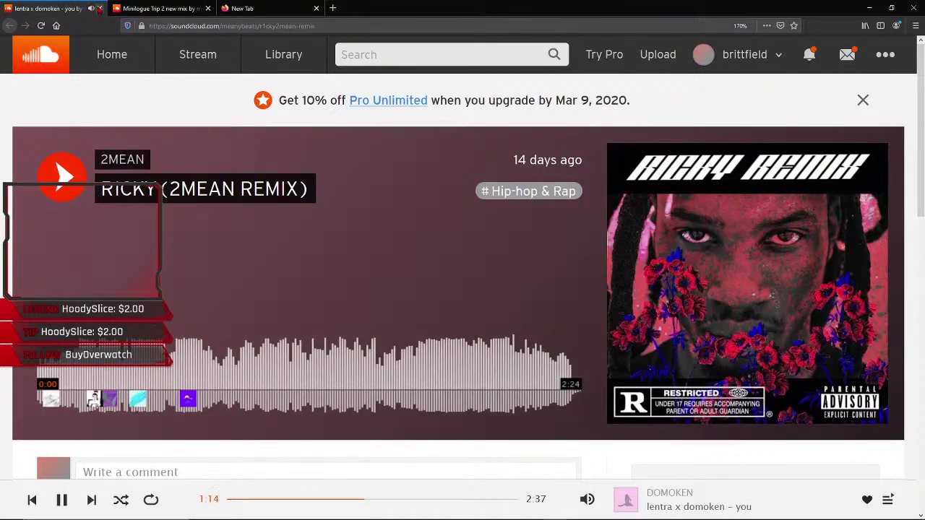
left_click(99, 9)
left_click(70, 169)
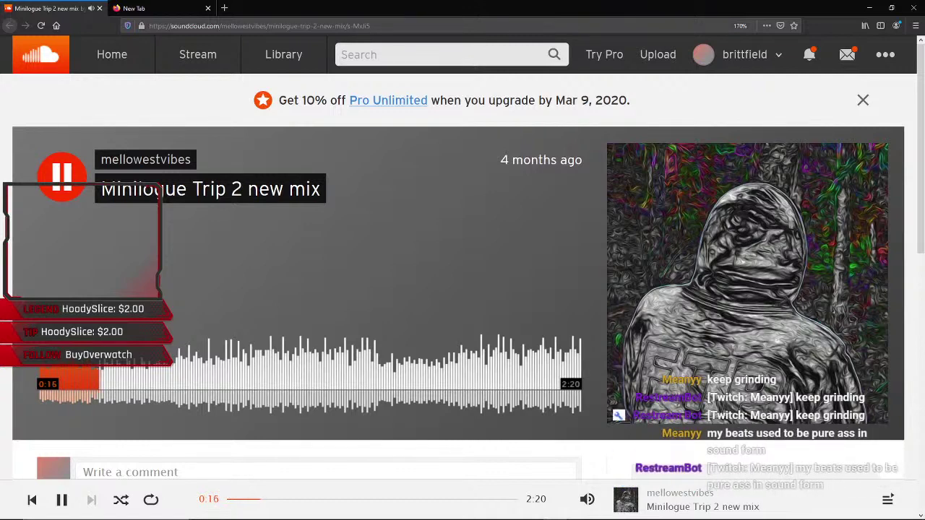
key("alt+Tab")
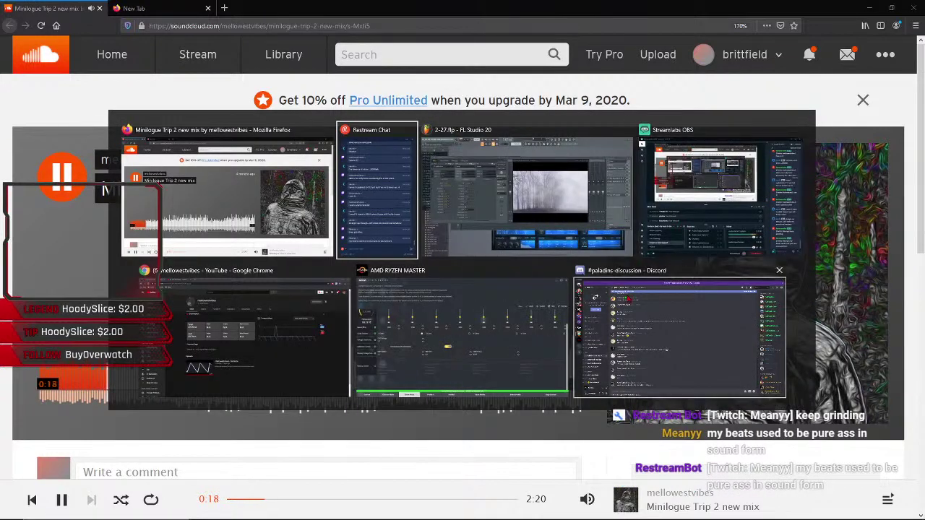
left_click(602, 320)
left_click(16, 272)
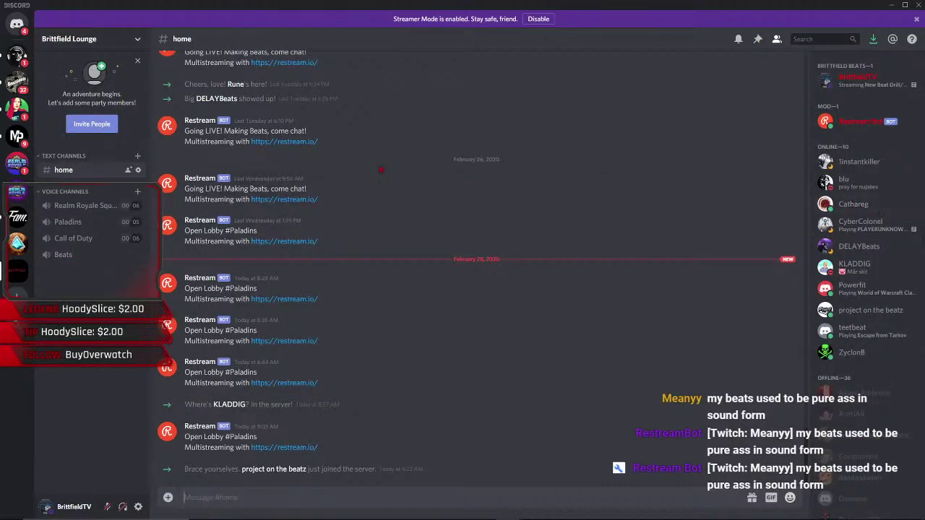
left_click(17, 216)
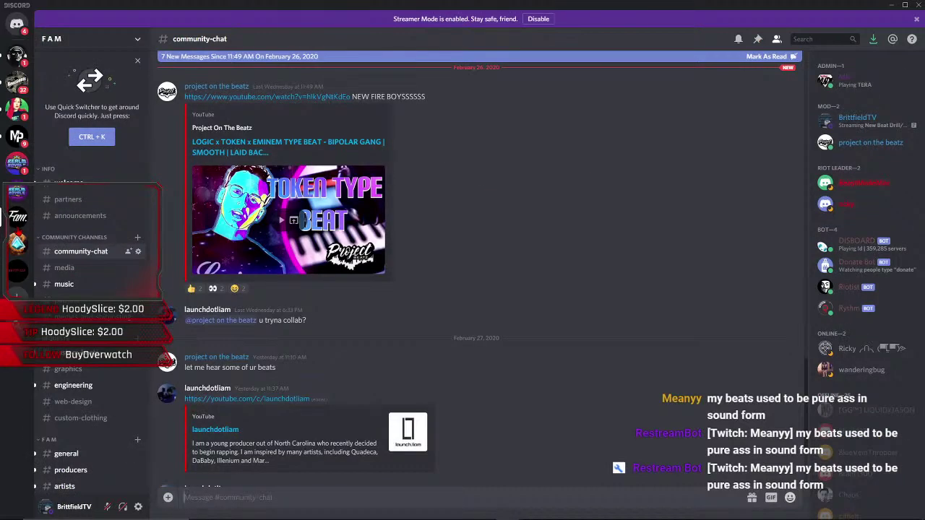
left_click(855, 144)
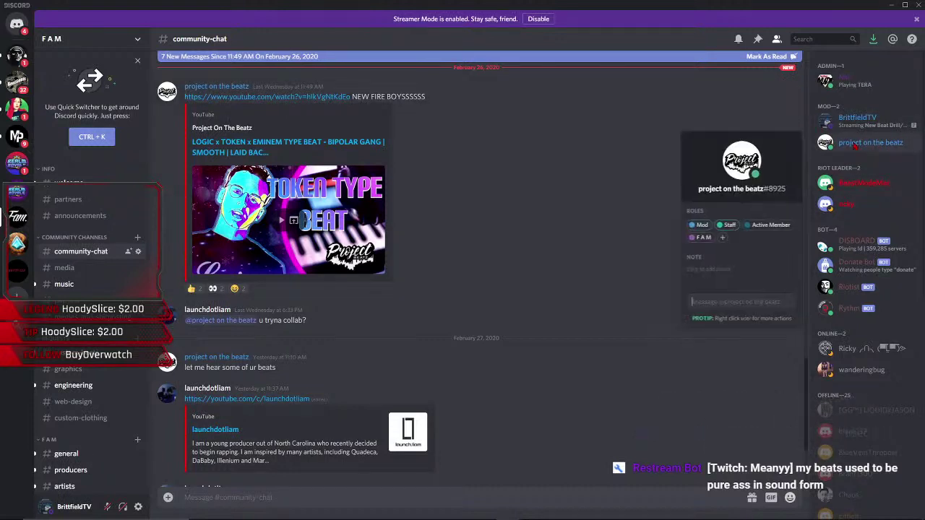
right_click(855, 146)
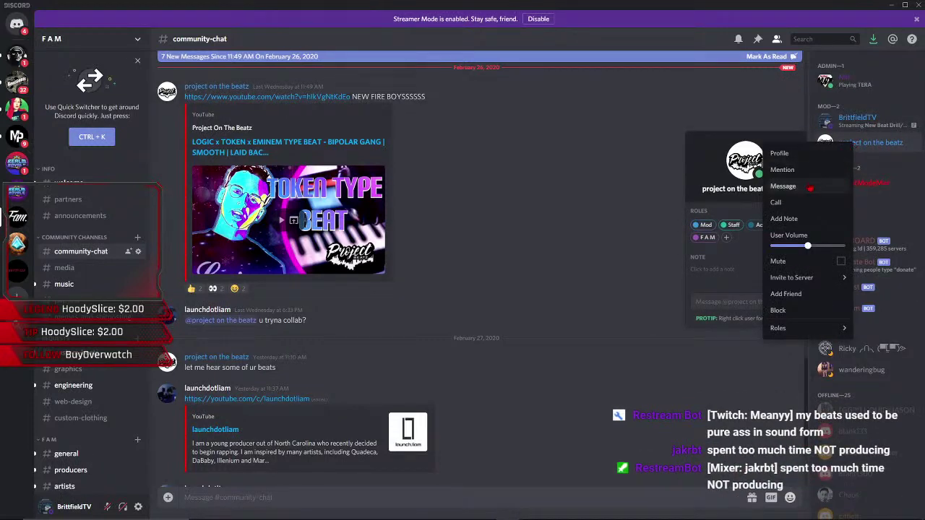
left_click(811, 187)
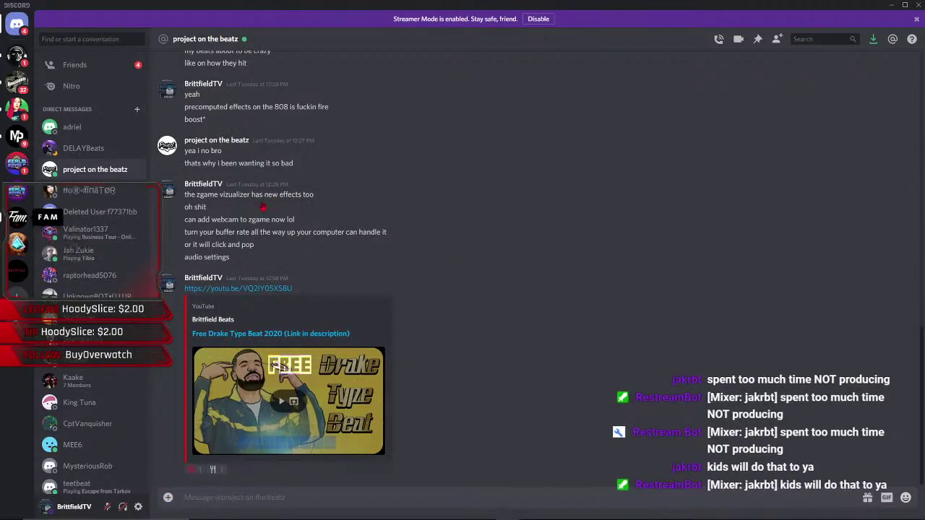
left_click(18, 217)
right_click(858, 150)
left_click(810, 189)
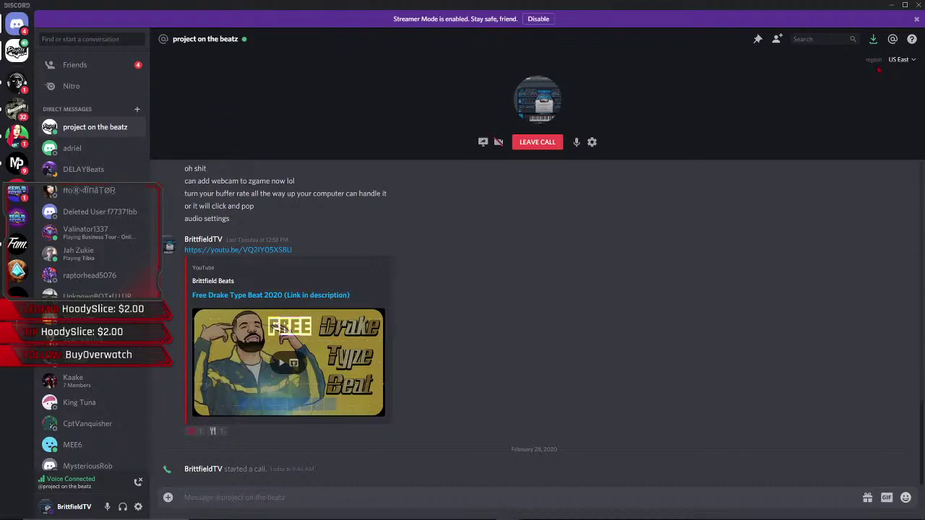
left_click(498, 142)
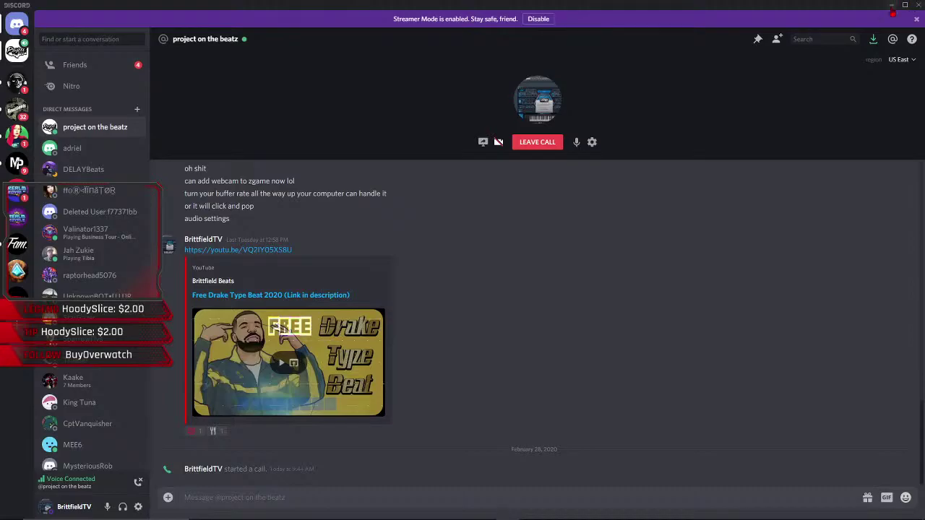
left_click(892, 6)
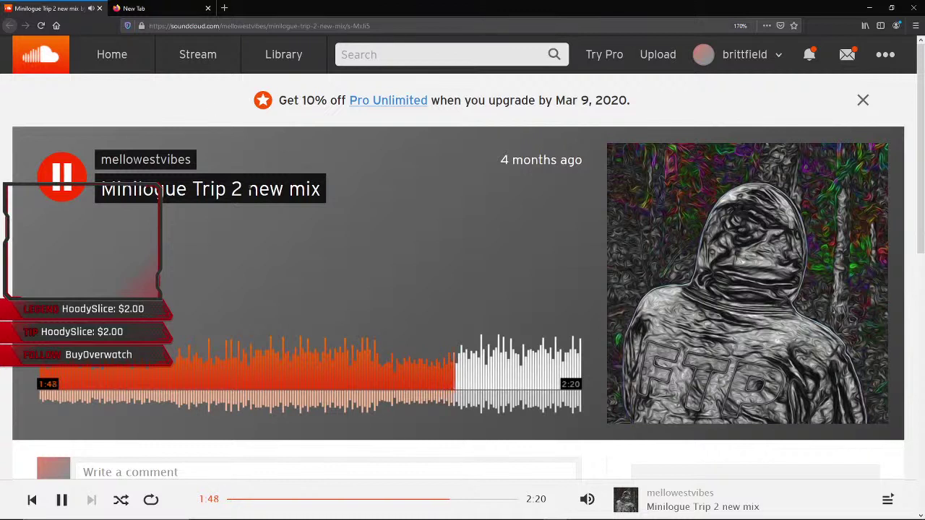
- Close the blank browser tab and load the YouTube home page in a new one
left_click(150, 8)
left_click(208, 8)
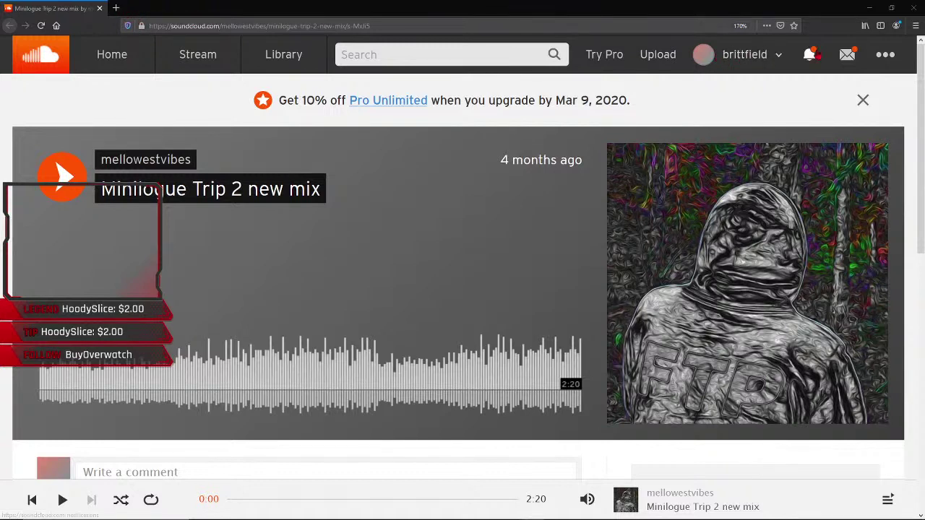
left_click(116, 8)
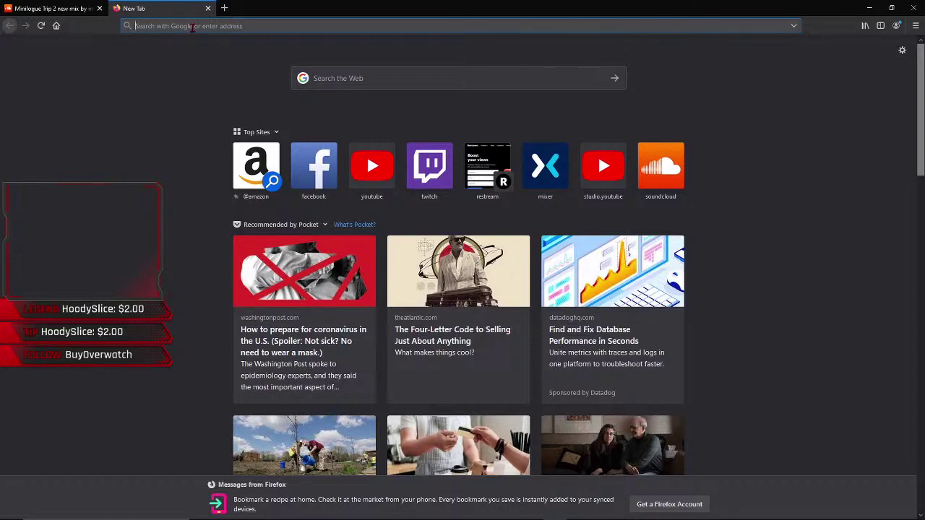
type("youtu")
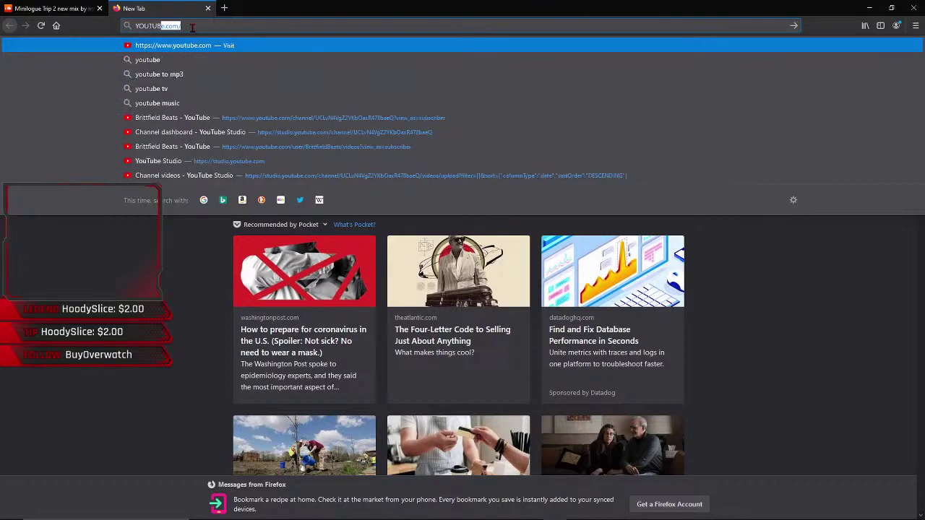
key("Return")
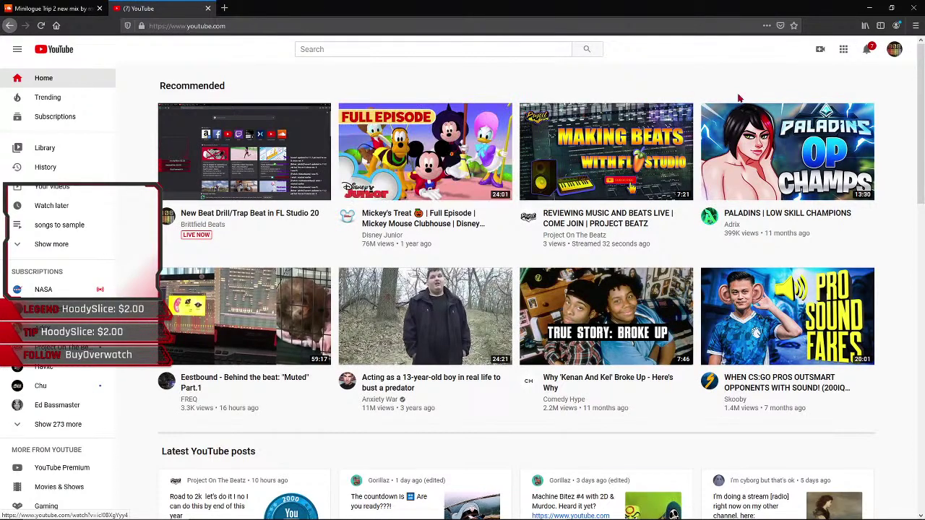
- Open Project On The Beatz's live stream from the YouTube notifications and examine its page for a live chat or comments
left_click(867, 51)
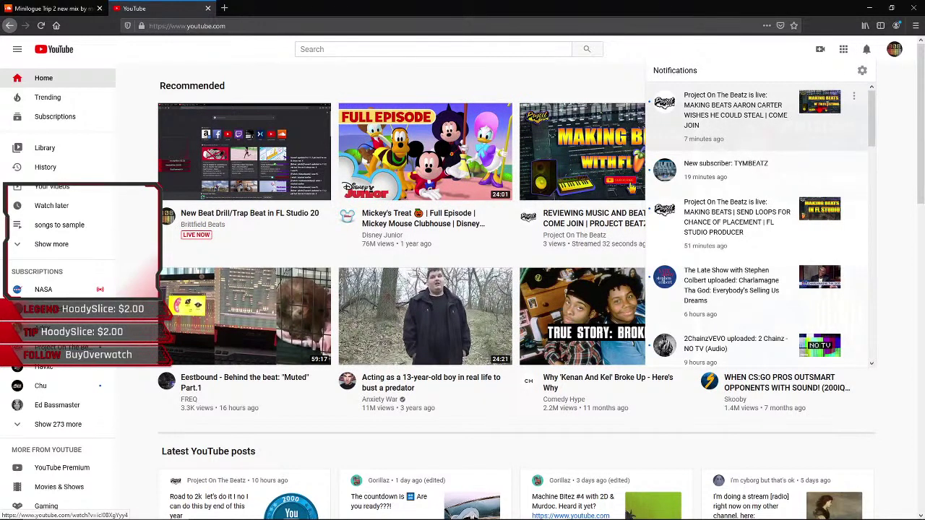
left_click(795, 99)
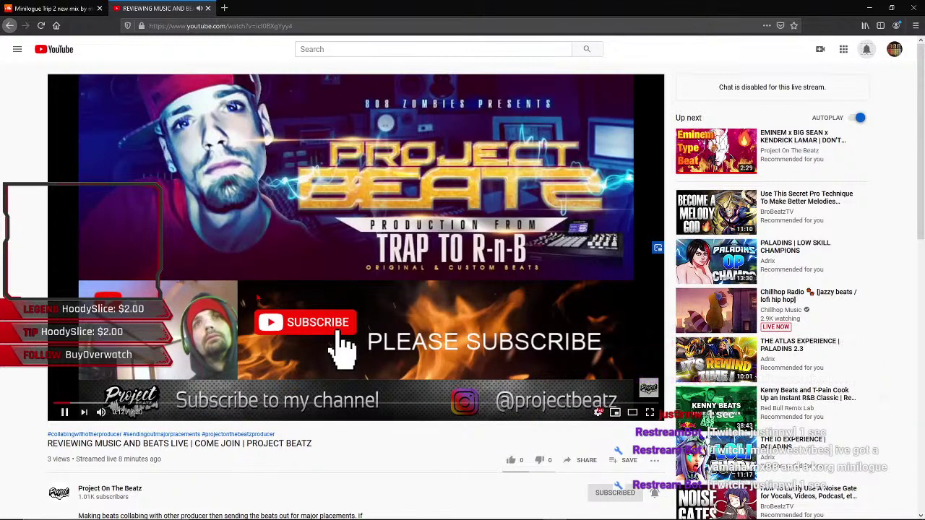
scroll(255, 297, "down", 3)
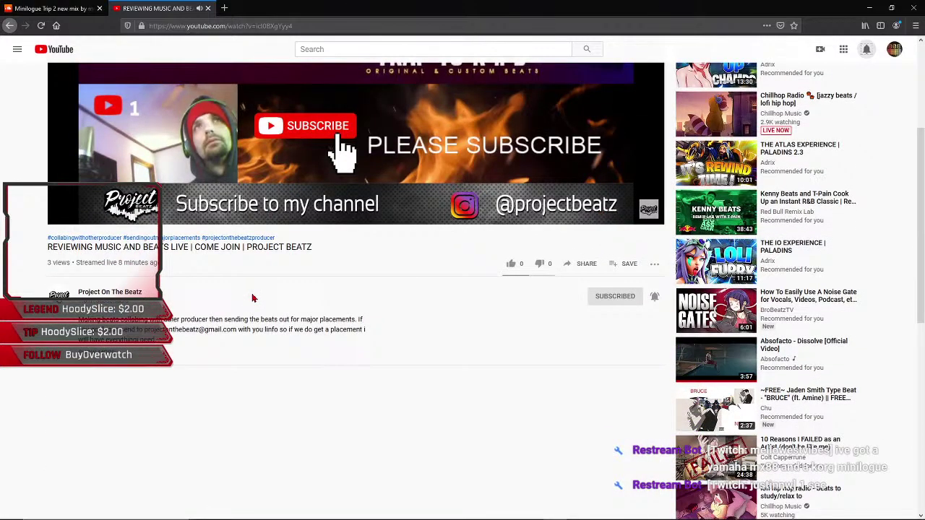
scroll(253, 298, "down", 5)
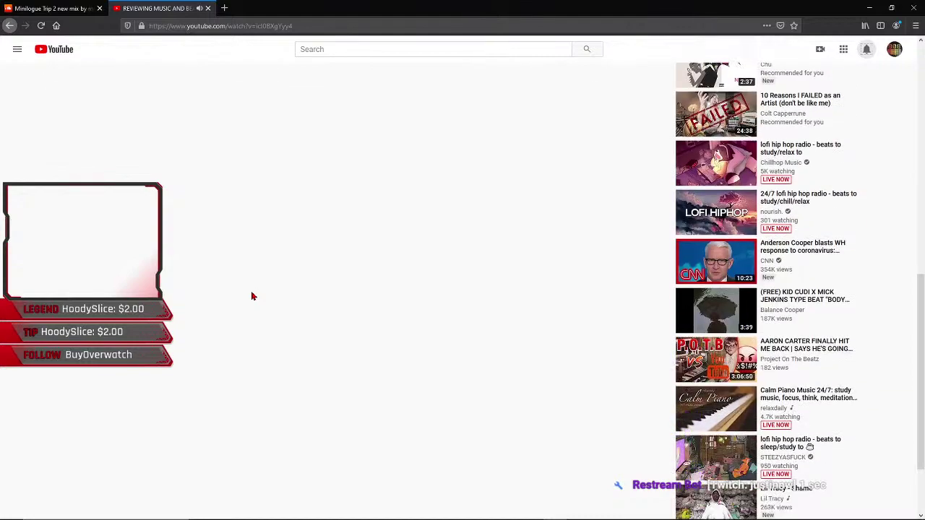
scroll(251, 292, "down", 2)
scroll(253, 289, "up", 7)
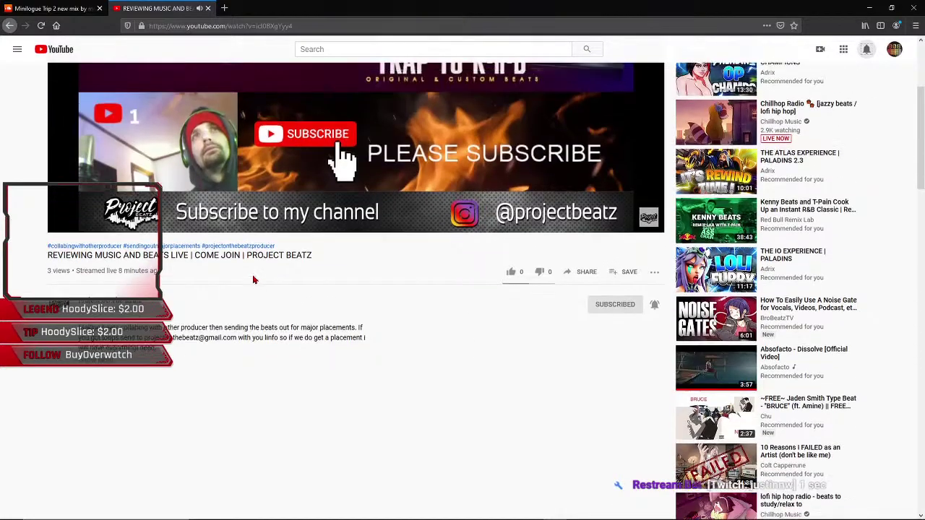
scroll(253, 280, "up", 3)
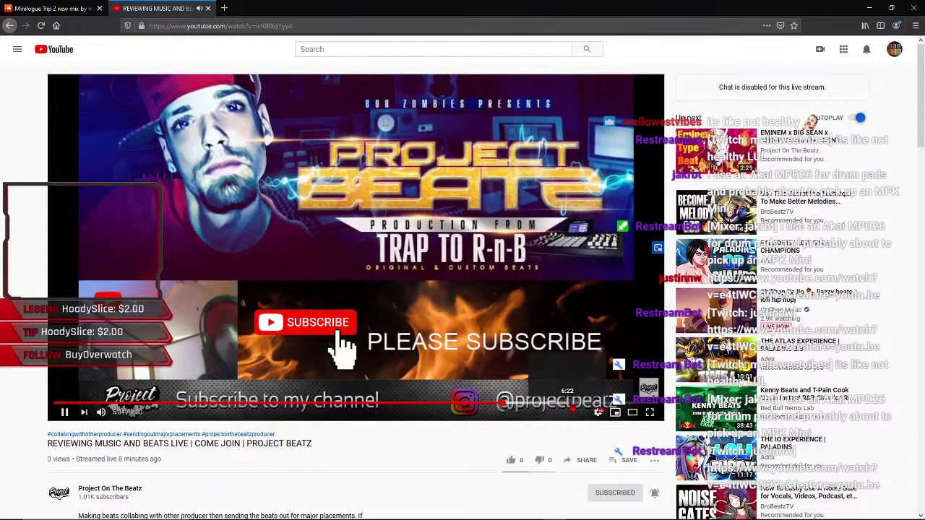
left_click(595, 411)
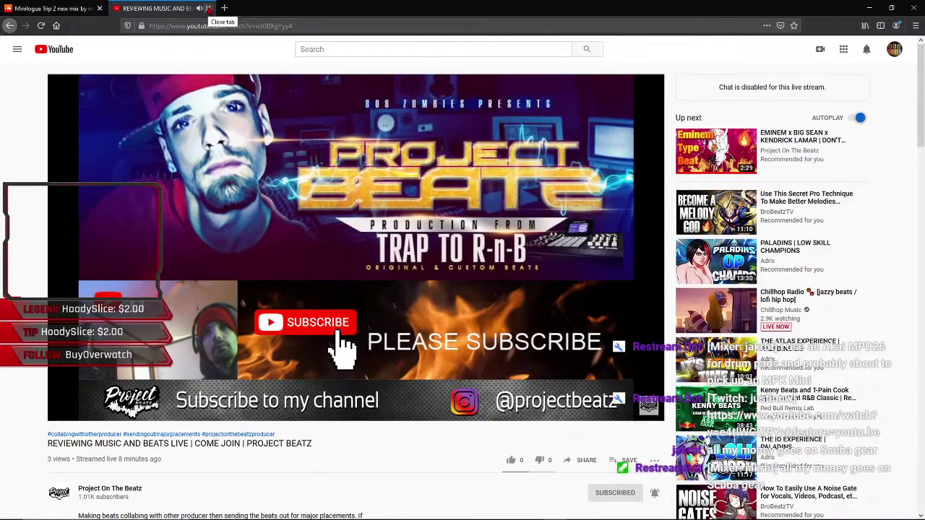
- Go to the Project On The Beatz channel, play its LOGIC x TOKEN x EMINEM type beat and adjust the player volume
key("alt+Left")
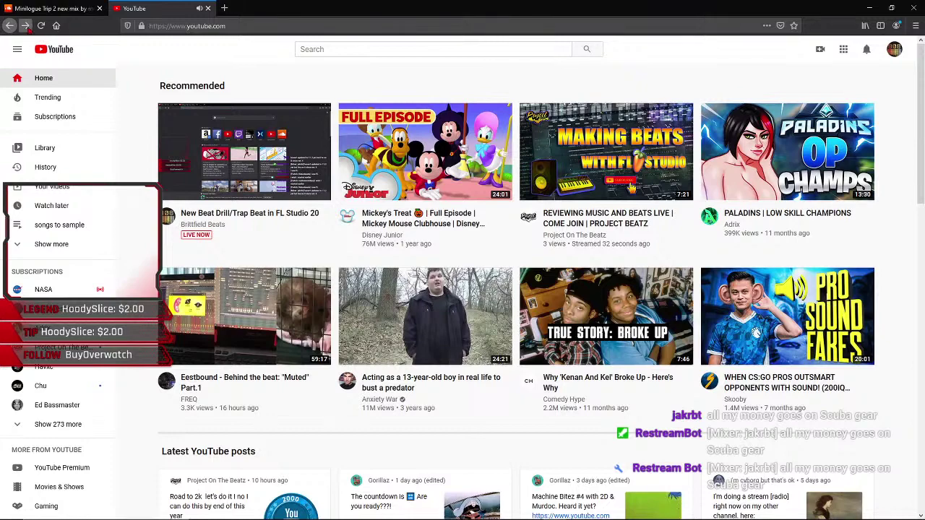
left_click(25, 26)
left_click(126, 398)
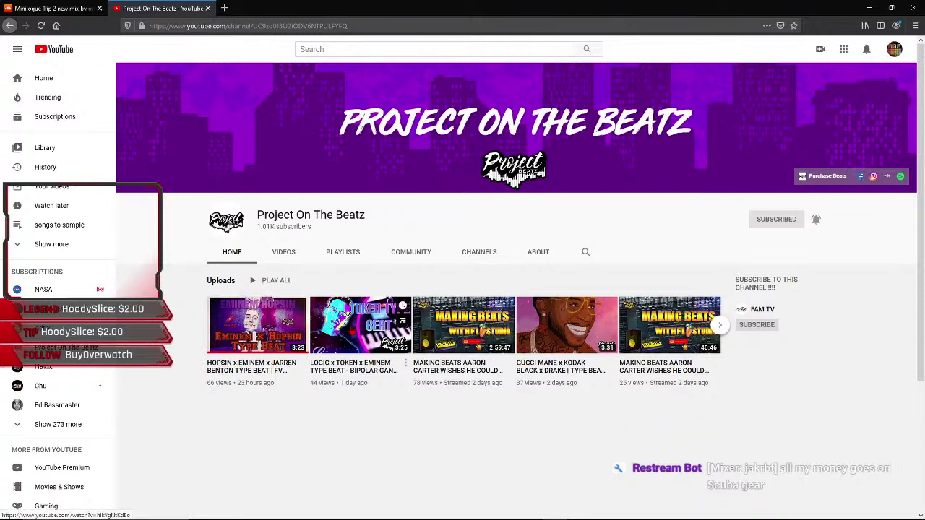
left_click(351, 331)
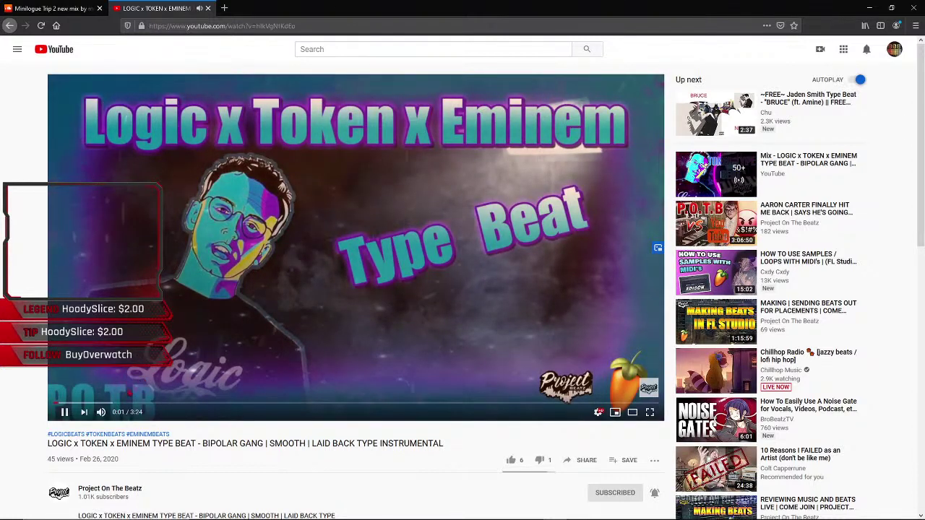
left_click(128, 413)
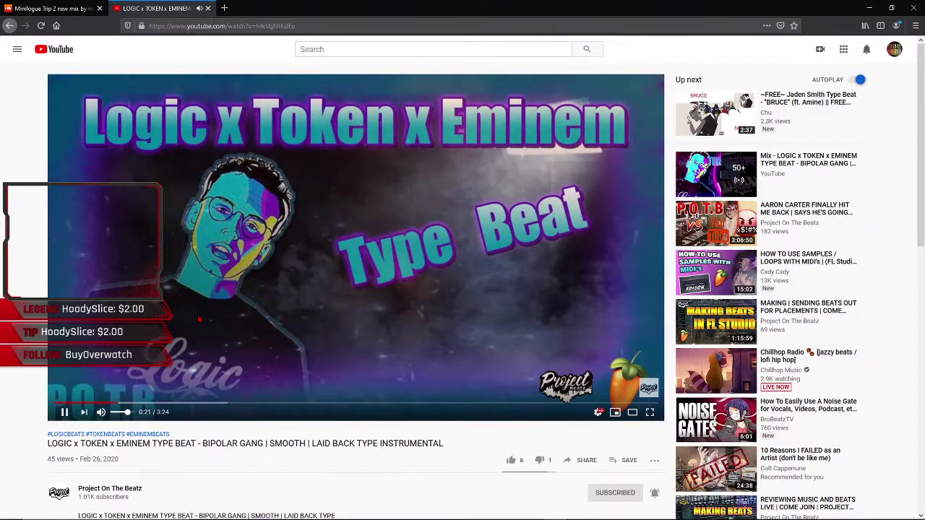
scroll(199, 319, "down", 1)
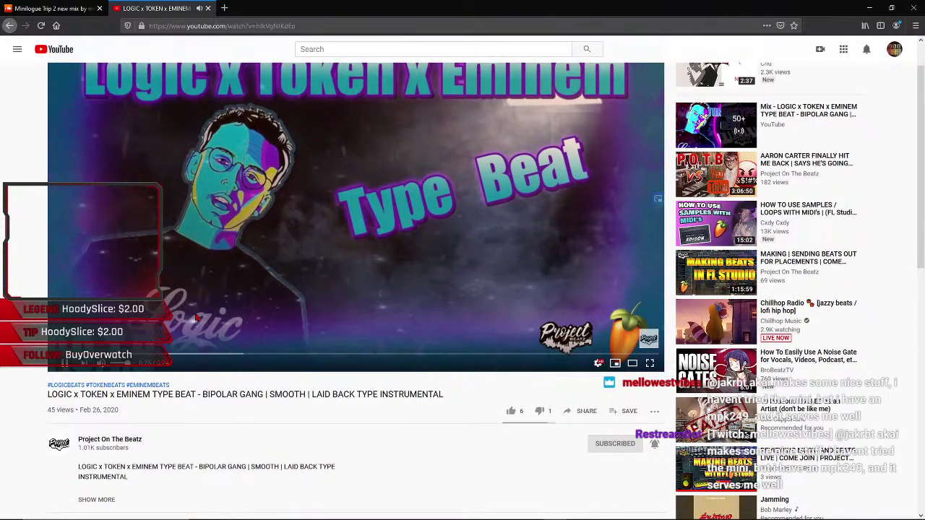
scroll(191, 319, "up", 1)
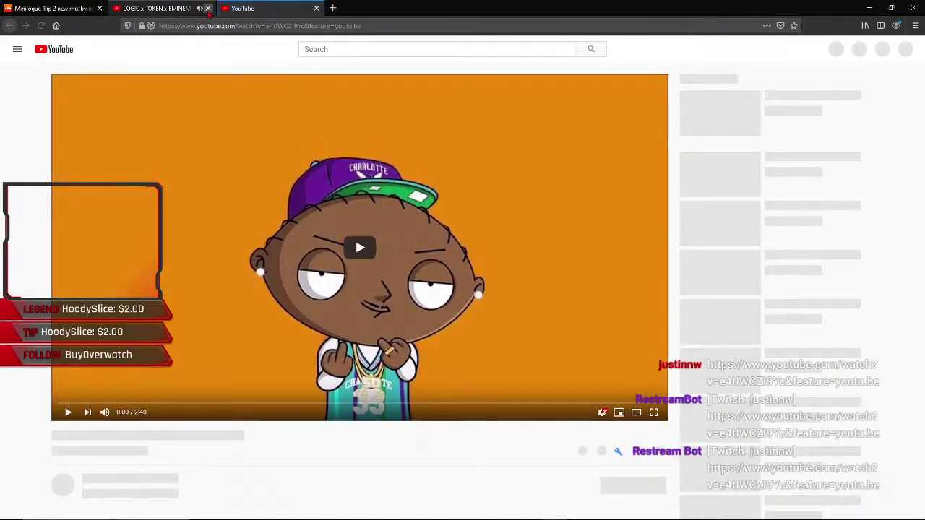
- Close the LOGIC x TOKEN x EMINEM tab and like the viewer's [FREE] DaBaby Type Beat - Hard video
left_click(207, 8)
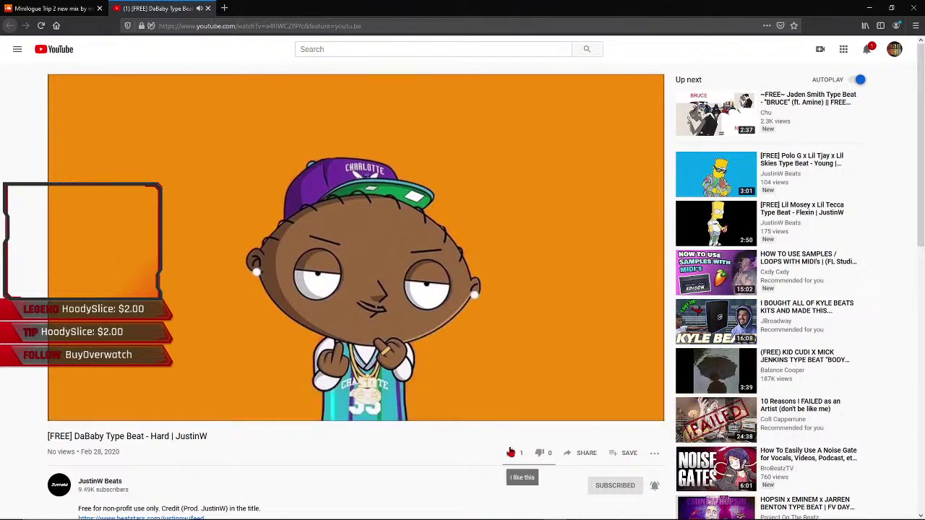
left_click(510, 453)
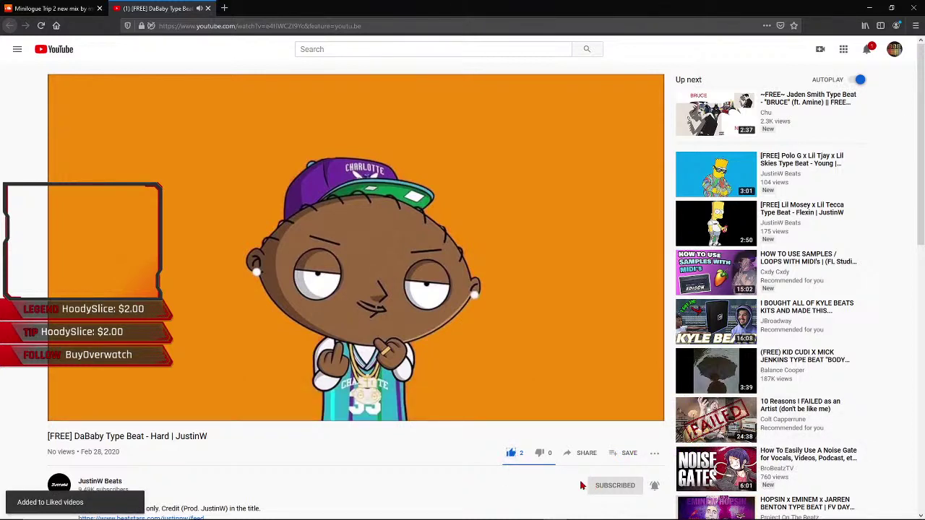
- Expand the DaBaby type beat's description and read through its purchase details, pricing and tags
scroll(405, 444, "down", 1)
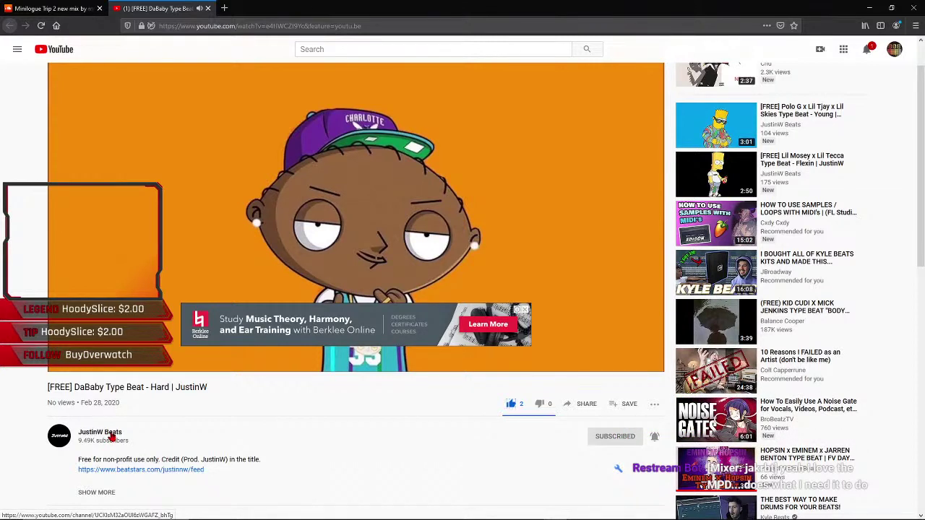
left_click(109, 492)
scroll(222, 469, "down", 2)
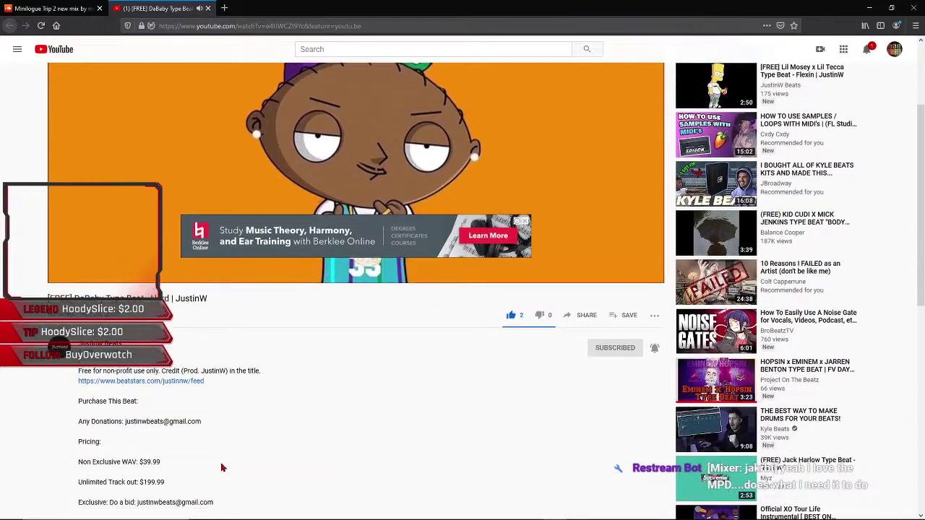
scroll(222, 469, "down", 2)
scroll(222, 466, "down", 3)
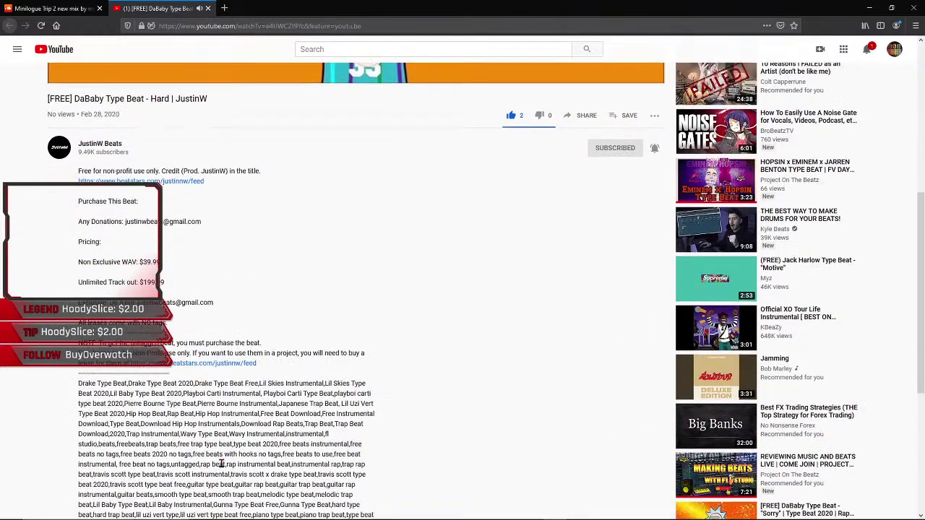
scroll(222, 467, "up", 3)
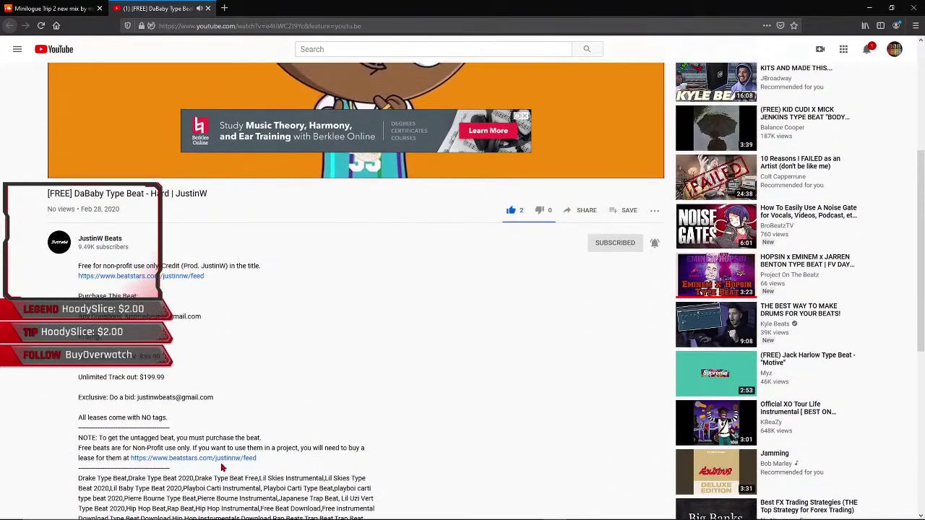
scroll(222, 468, "up", 1)
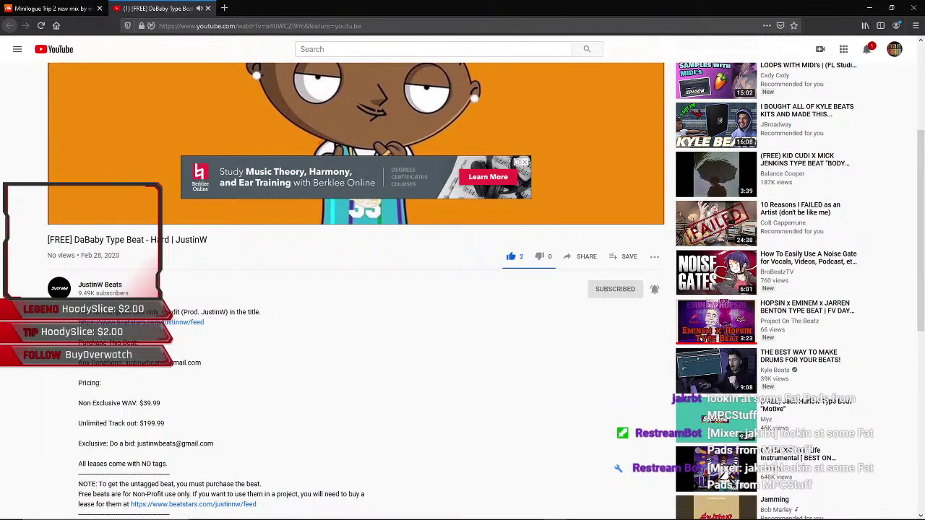
- Switch to Discord and open the home channel of the Brittfield Lounge server
key("alt+Tab")
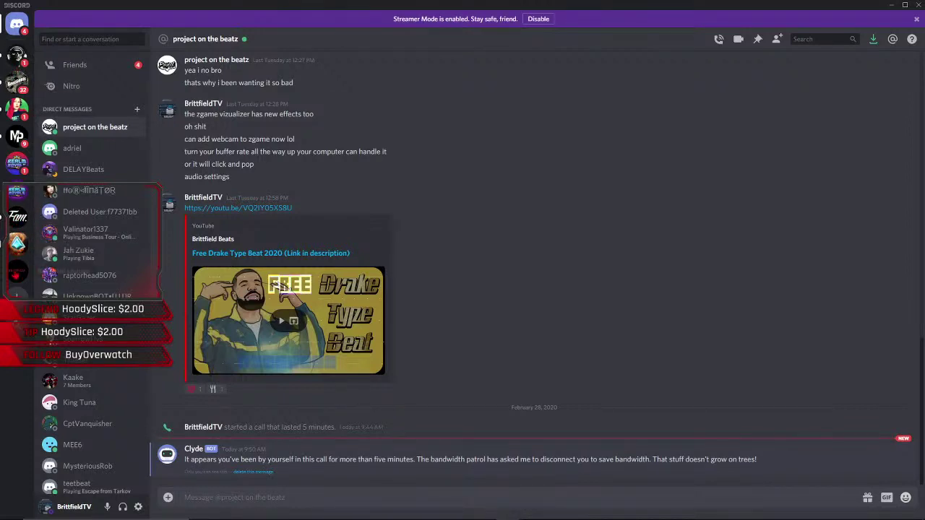
left_click(15, 272)
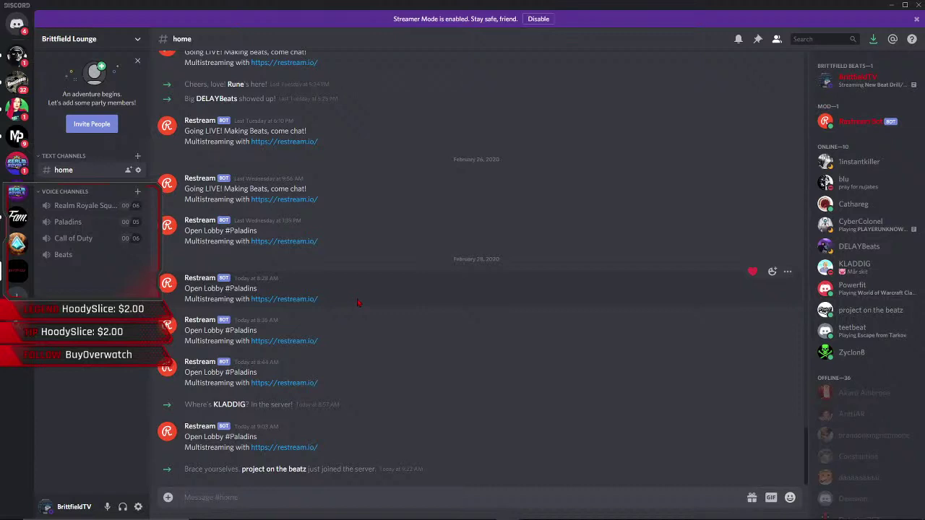
- Assign the Mod role to the member project on the beatz in the Brittfield Lounge server
key("super")
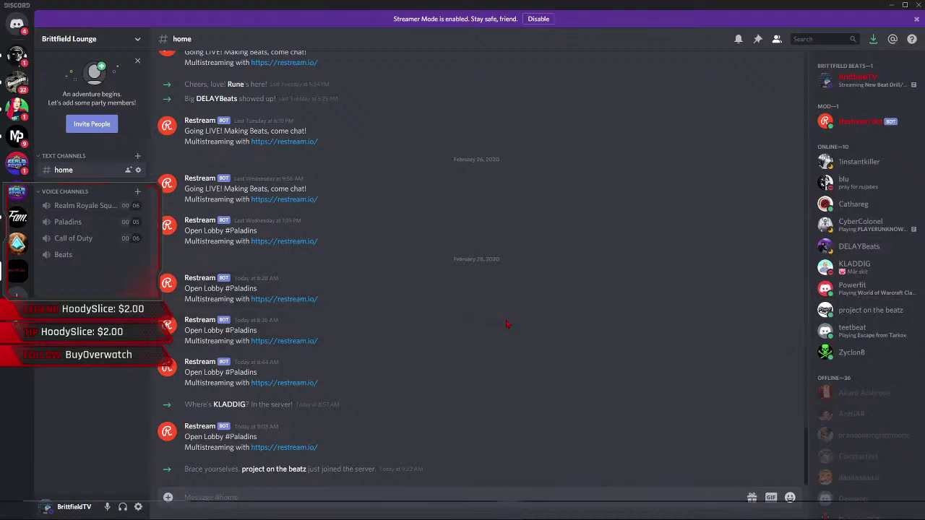
key("super")
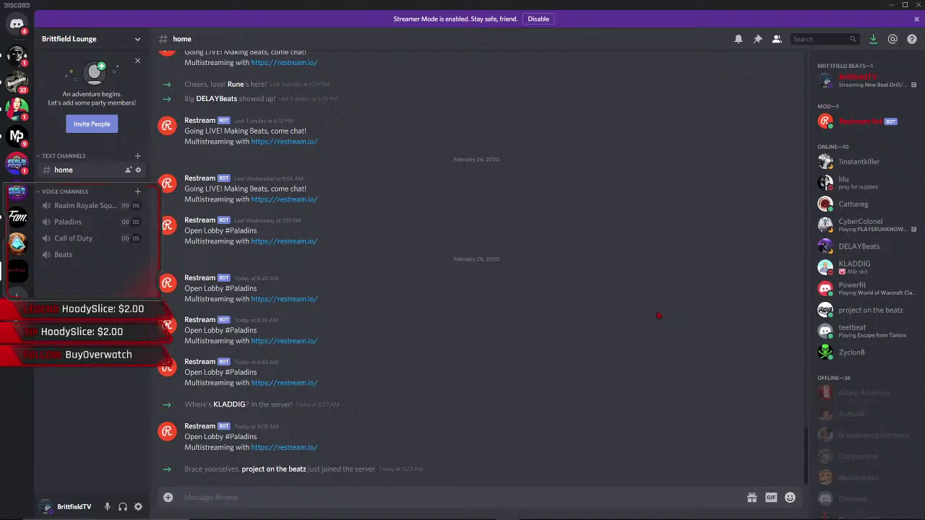
left_click(860, 319)
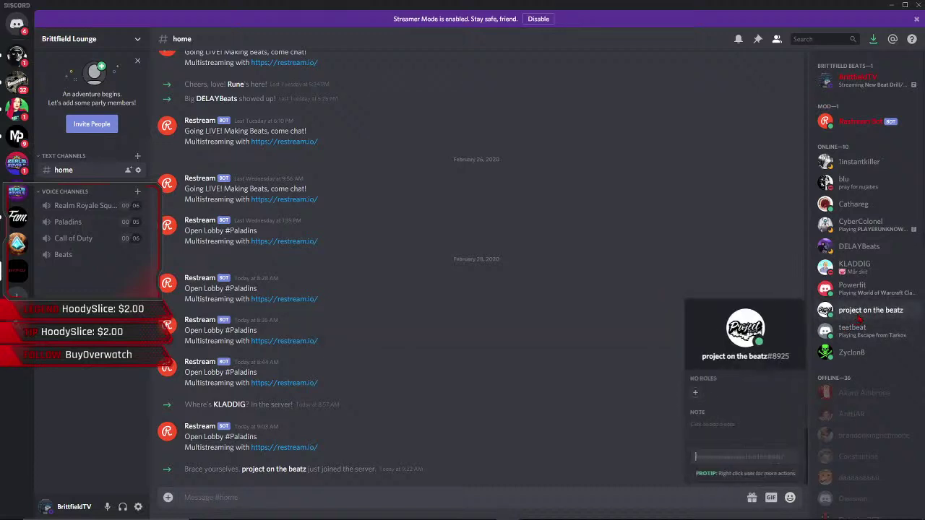
right_click(859, 319)
mouse_move(829, 418)
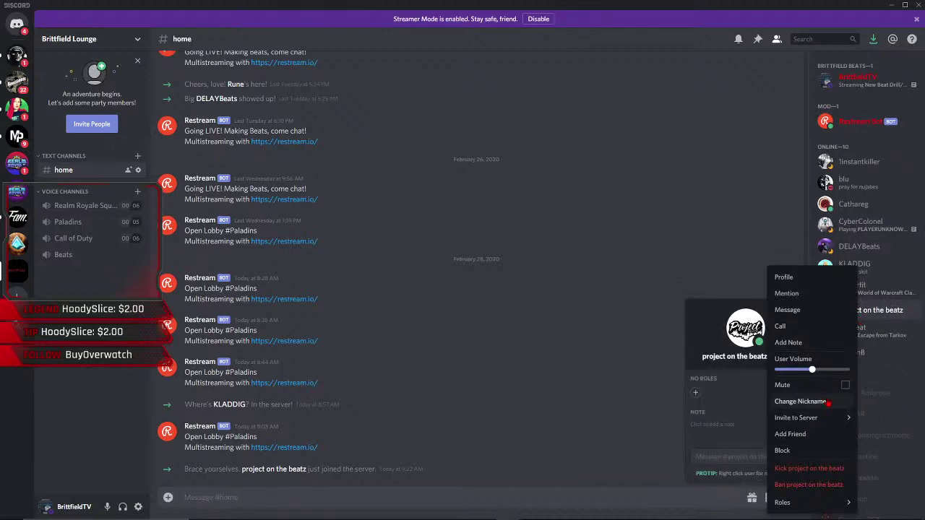
mouse_move(783, 502)
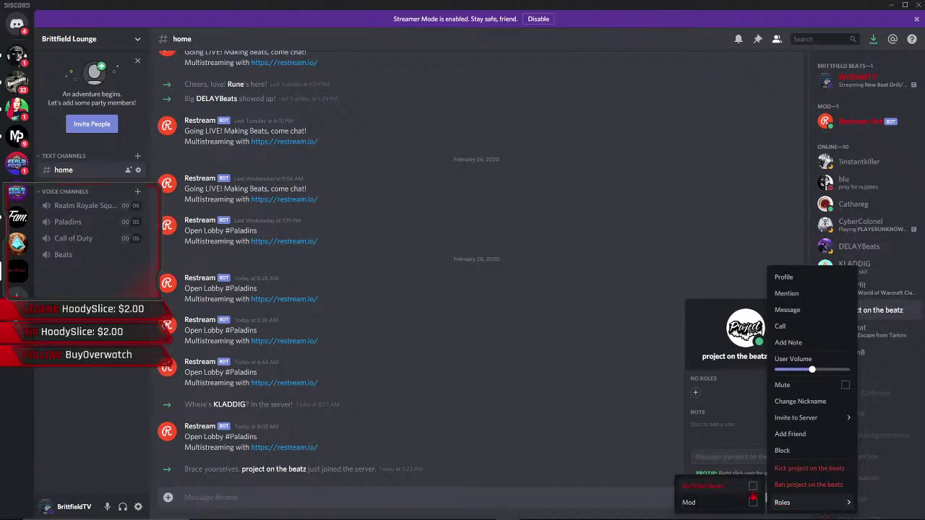
left_click(754, 503)
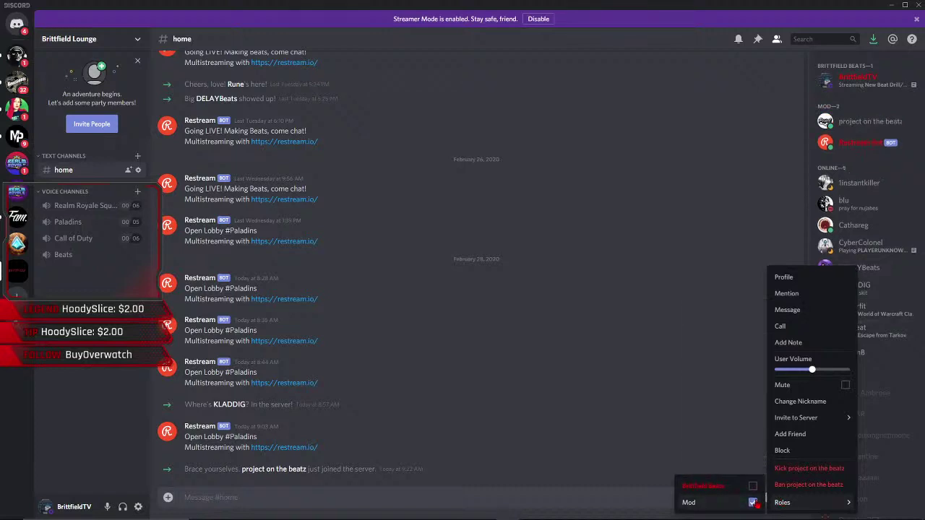
left_click(679, 377)
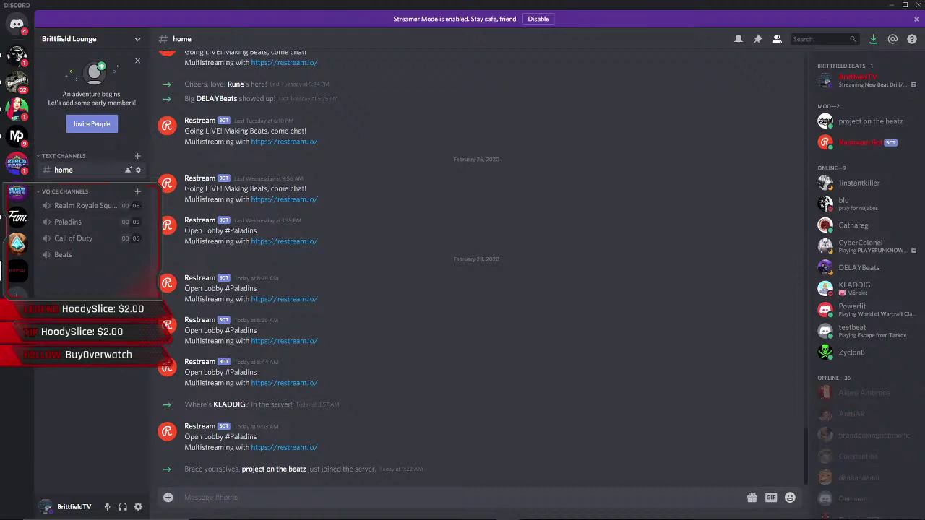
- Switch from Discord back to Firefox and close the Jaden Smith and DaBaby type beat tabs
left_click(891, 5)
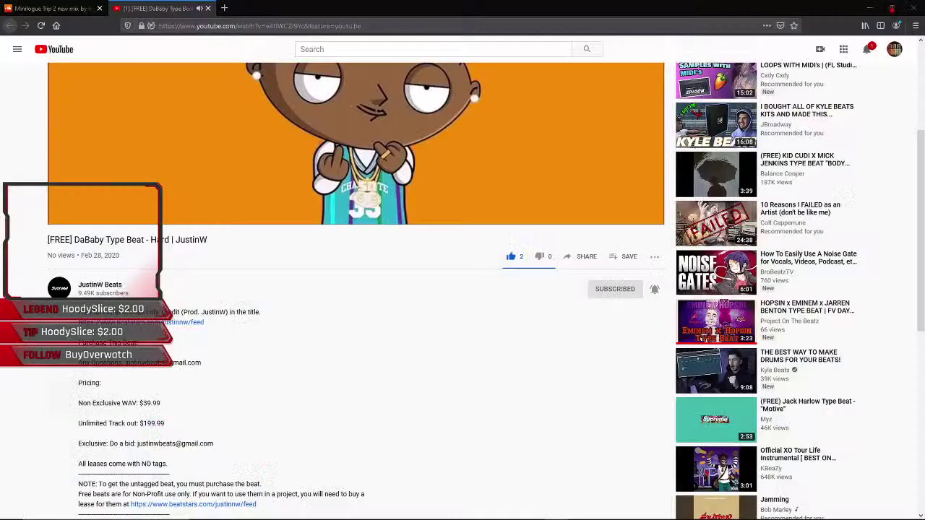
scroll(434, 181, "up", 5)
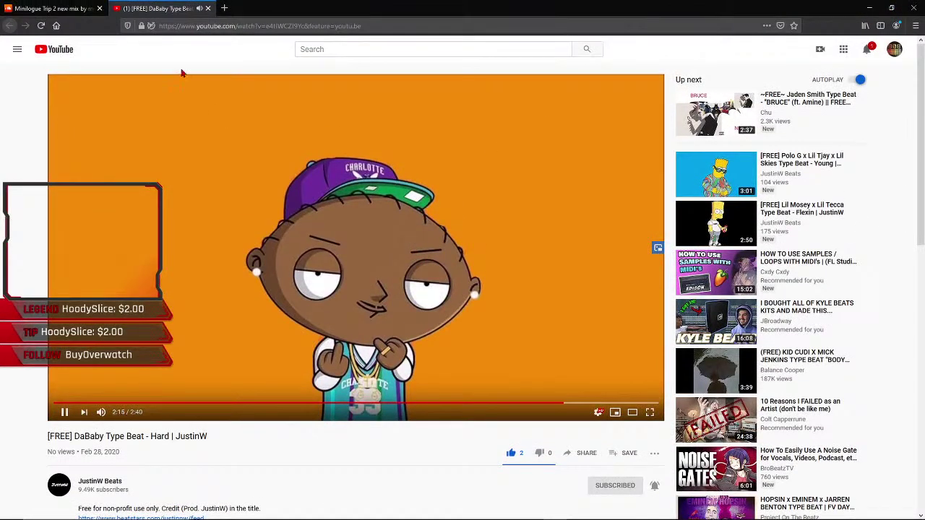
left_click(68, 8)
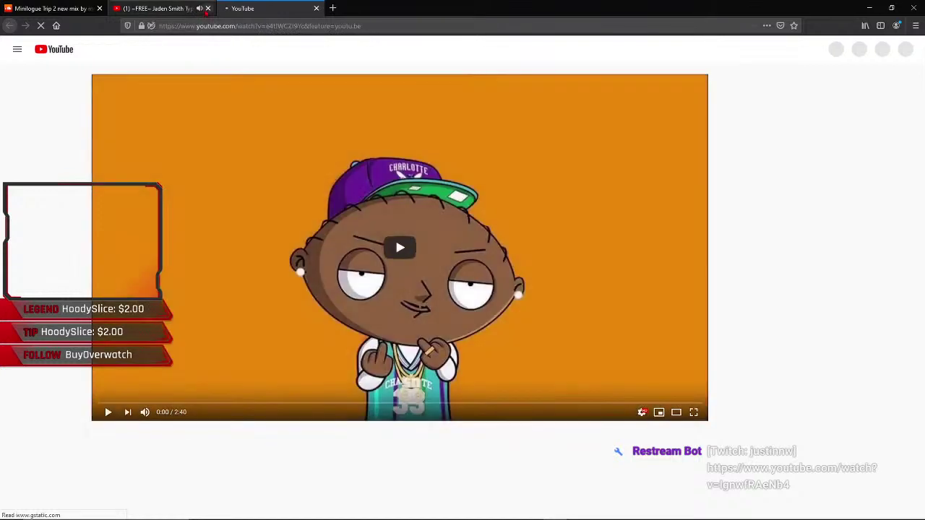
left_click(208, 8)
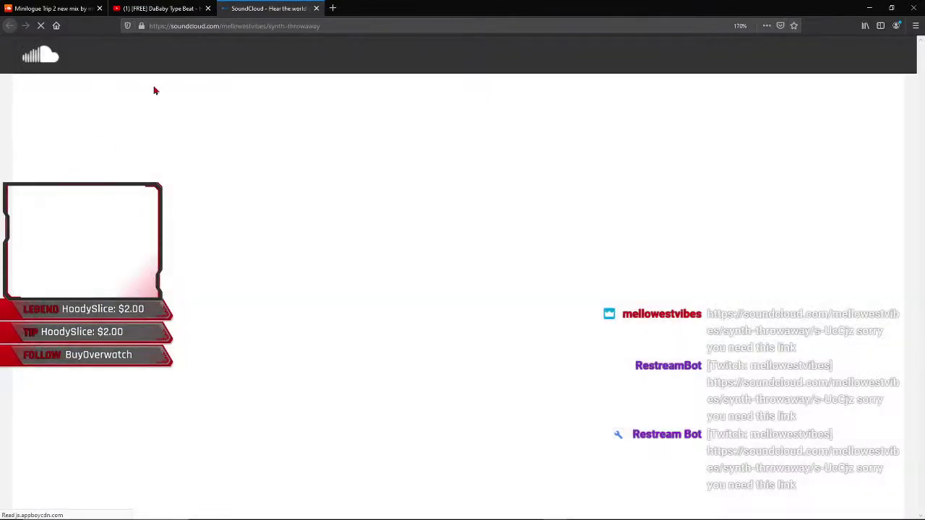
left_click(207, 8)
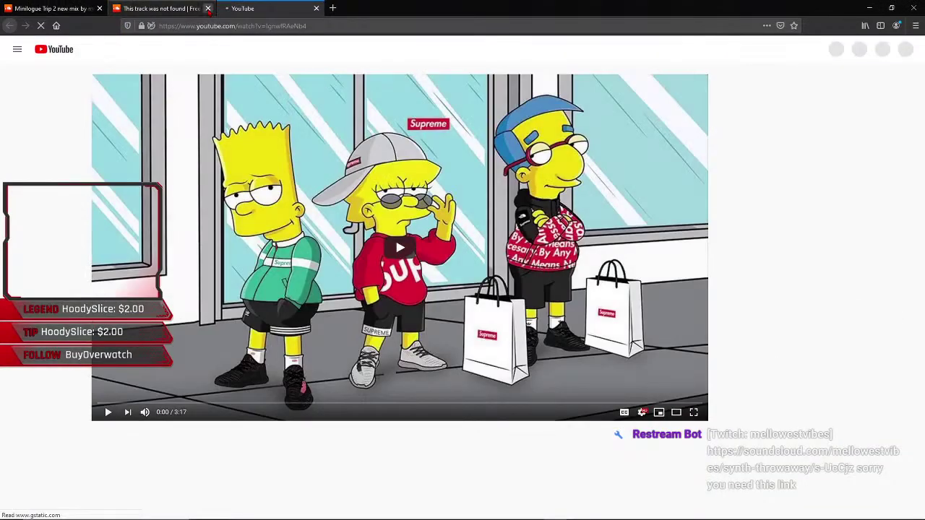
- Close the missing SoundCloud track's tab and like the [FREE] Lil Tjay x Lil Mosey Type Beat - Stackin video
left_click(208, 8)
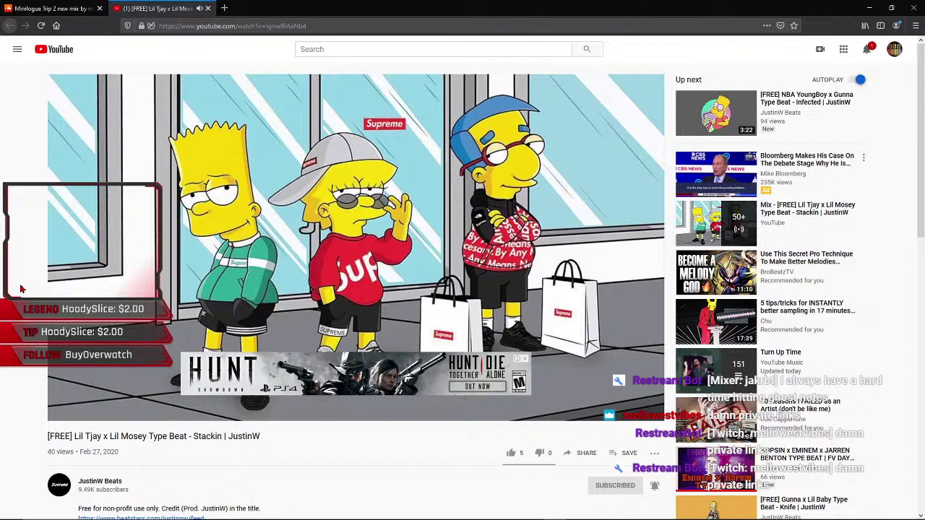
left_click(511, 454)
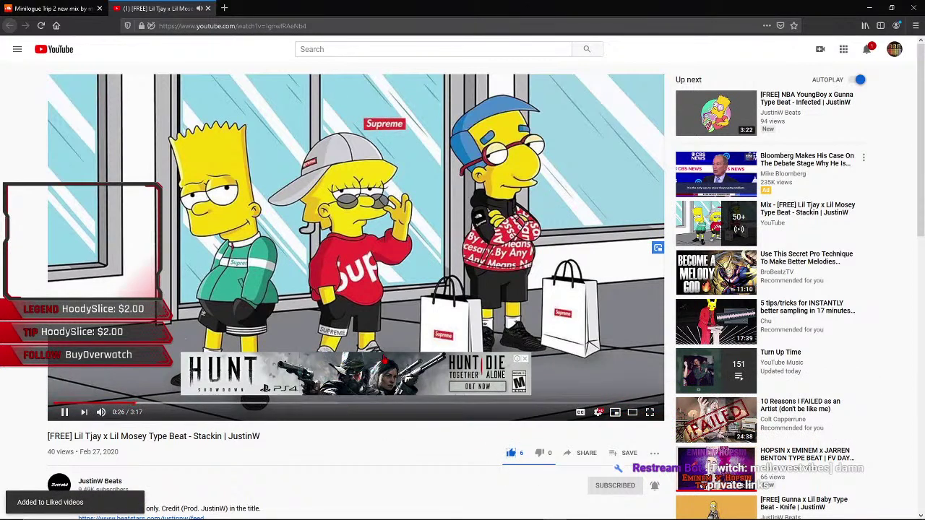
- Check the YouTube and SoundCloud notifications and return to the Lil Tjay x Lil Mosey type beat video
left_click(870, 52)
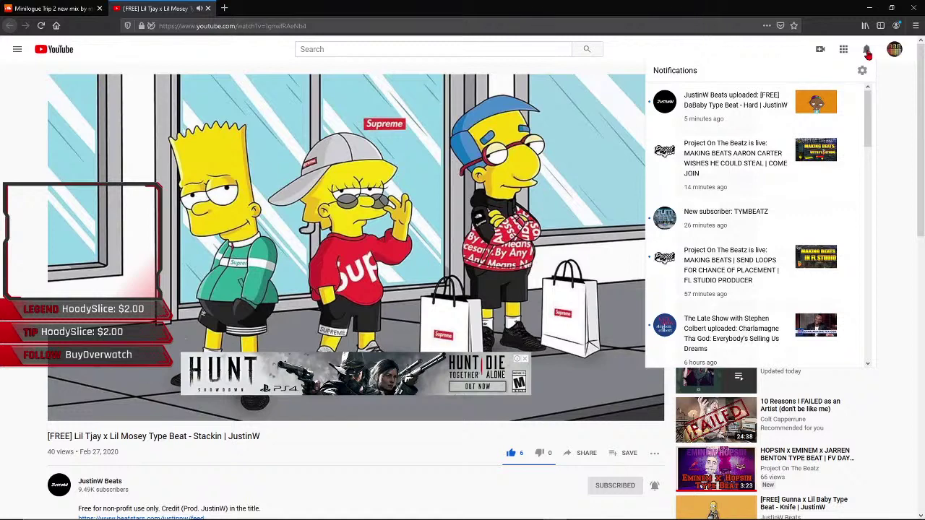
left_click(64, 8)
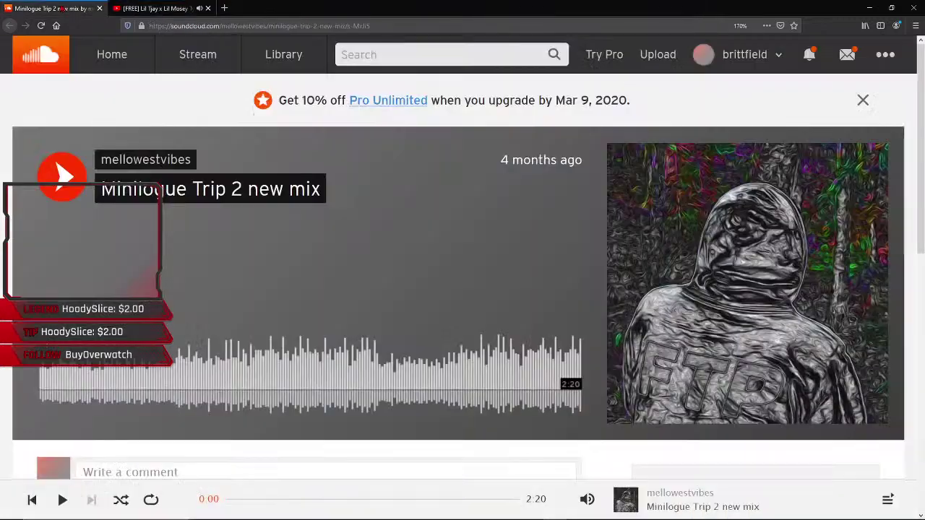
left_click(809, 55)
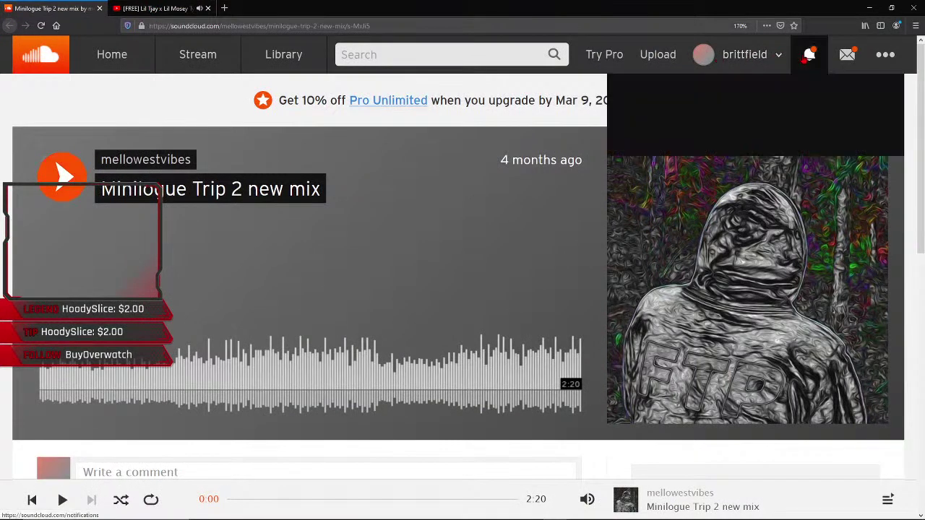
left_click(809, 55)
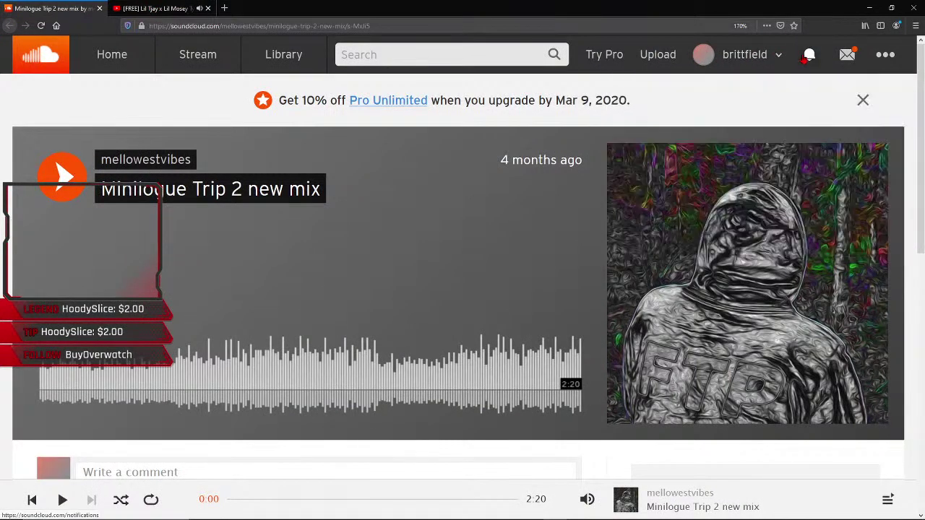
left_click(155, 8)
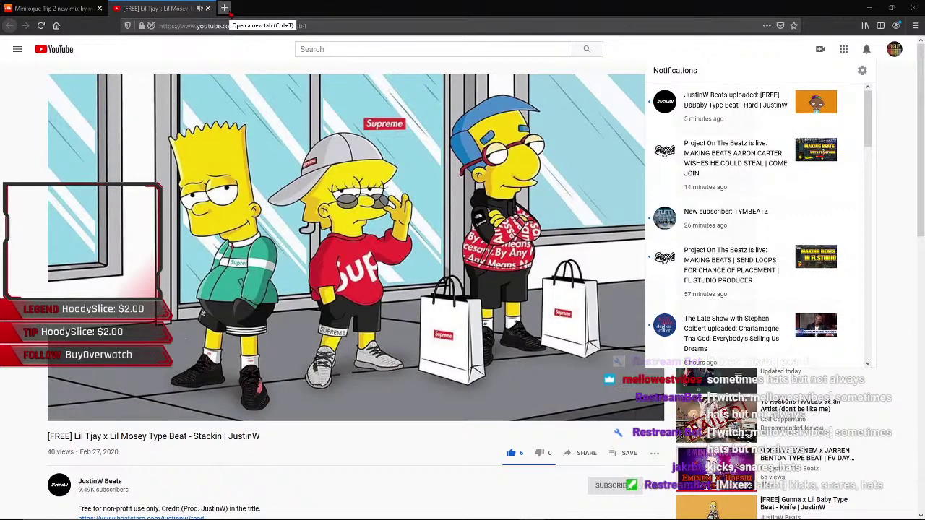
- Open restream.io in a new tab, review the multistreaming dashboard's channels and stream status, and close the tab
left_click(224, 8)
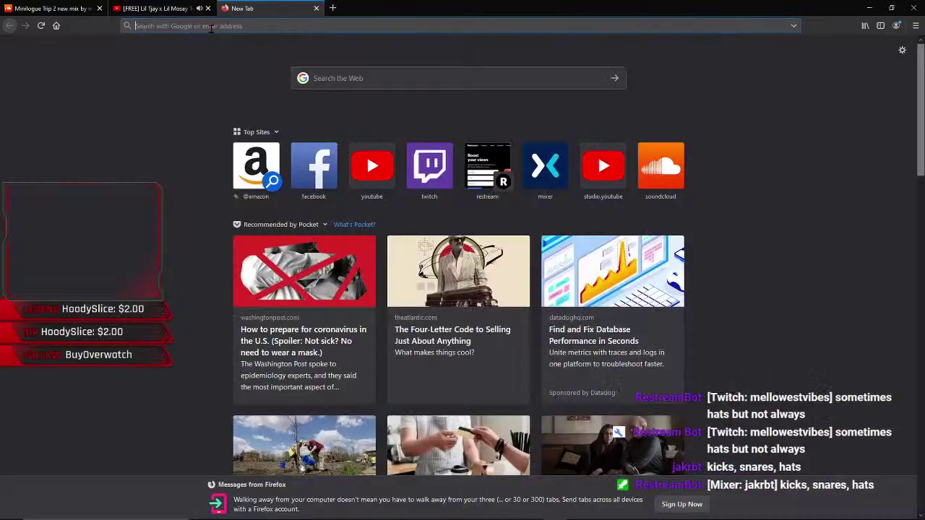
type("restream.io/")
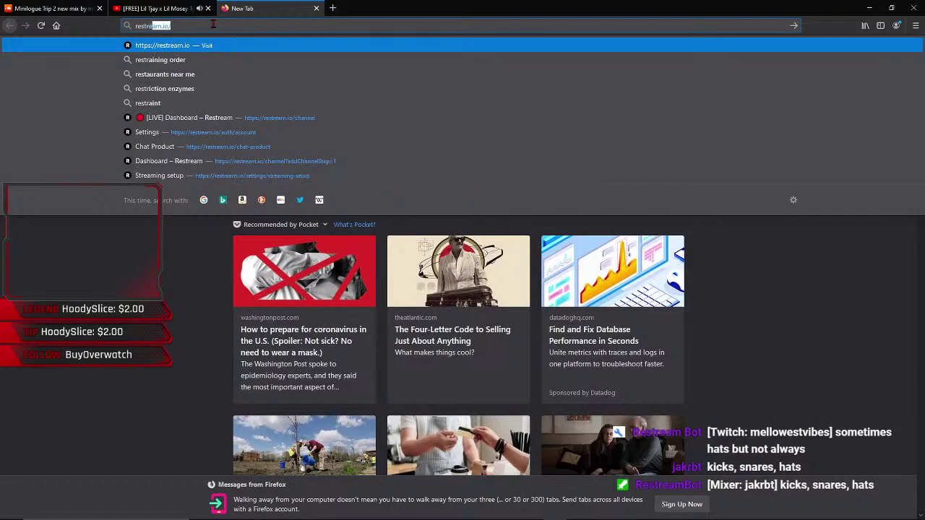
key("Return")
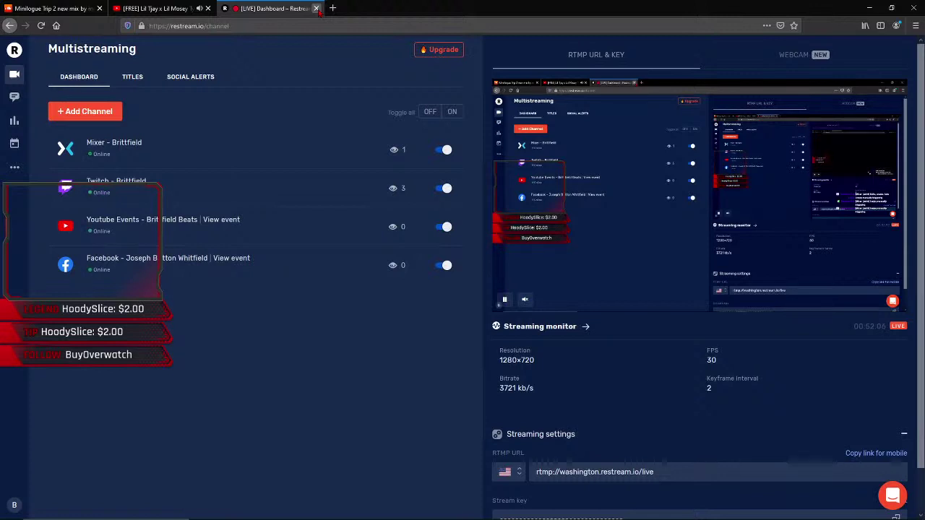
left_click(316, 8)
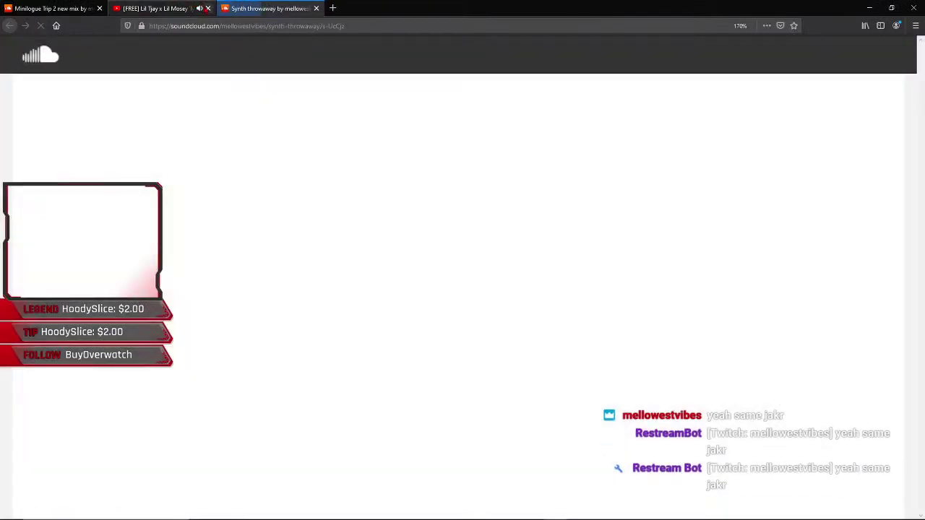
- Close the Lil Tjay x Lil Mosey tab and play the Synth throwaway track on SoundCloud
left_click(208, 9)
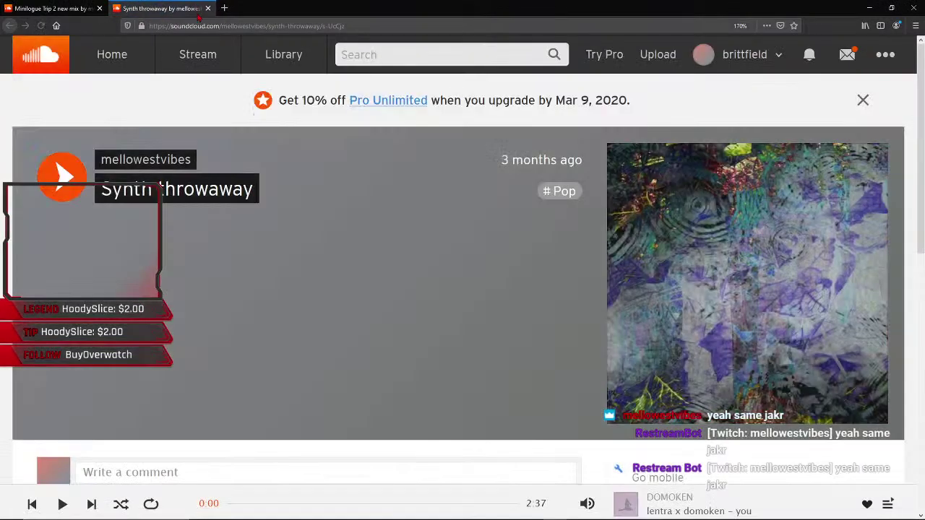
left_click(62, 177)
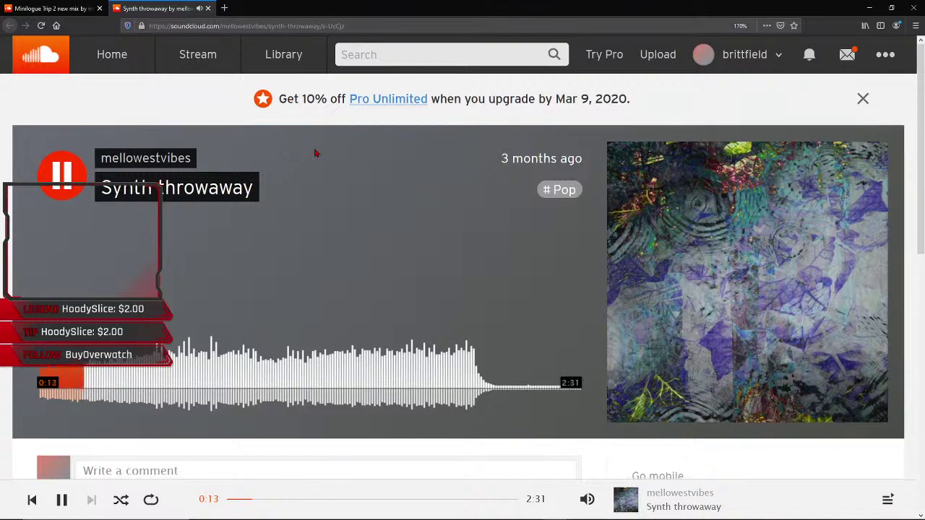
scroll(315, 153, "down", 3)
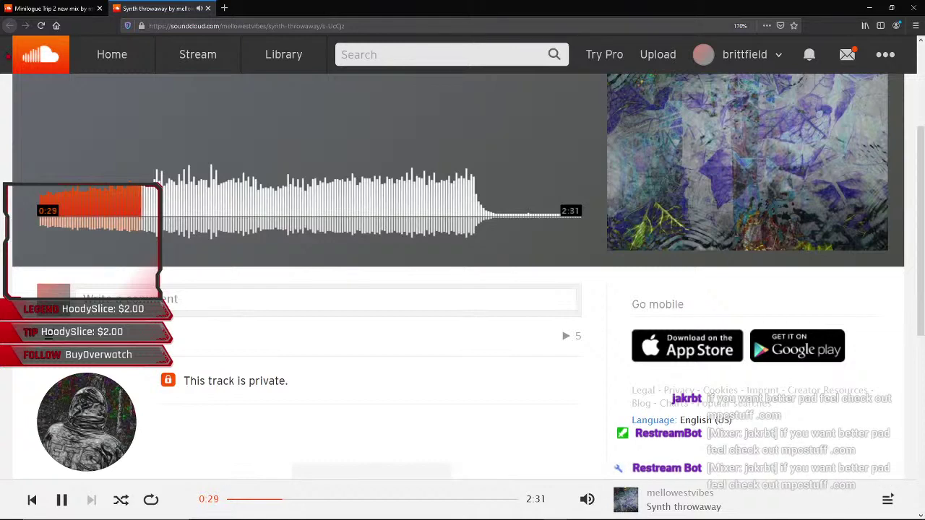
- Open restream.io in a new tab and go to the multistreaming titles page
left_click(225, 8)
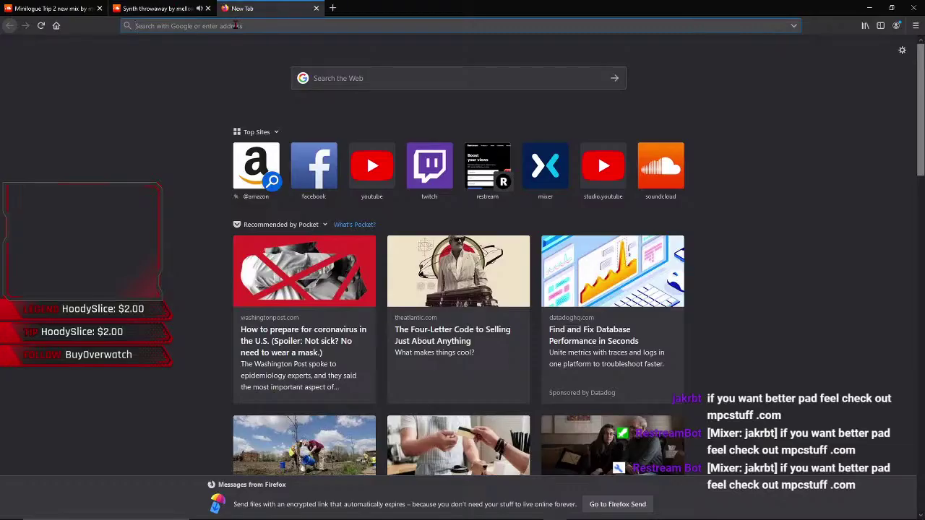
type("restream.io/")
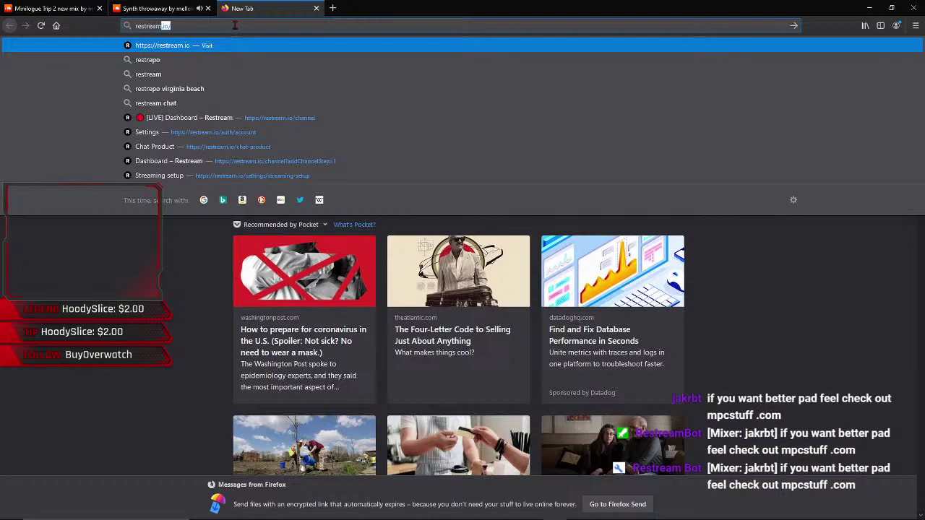
key("Return")
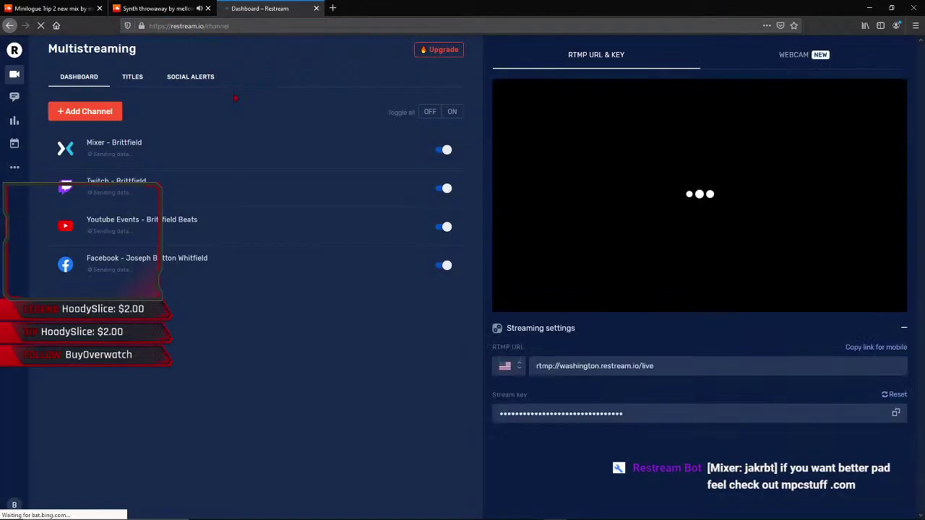
left_click(132, 76)
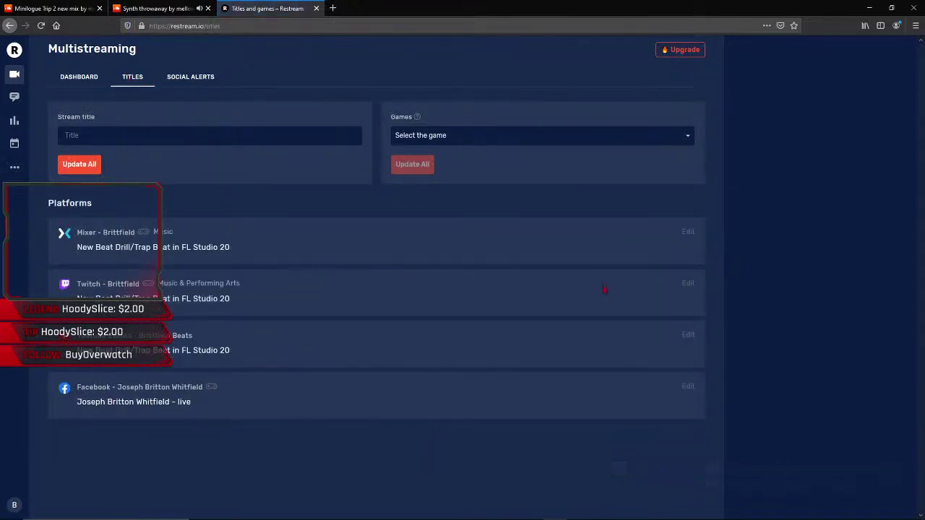
- Change the Twitch stream title to "Send your beat links!!" and apply the update
left_click(689, 284)
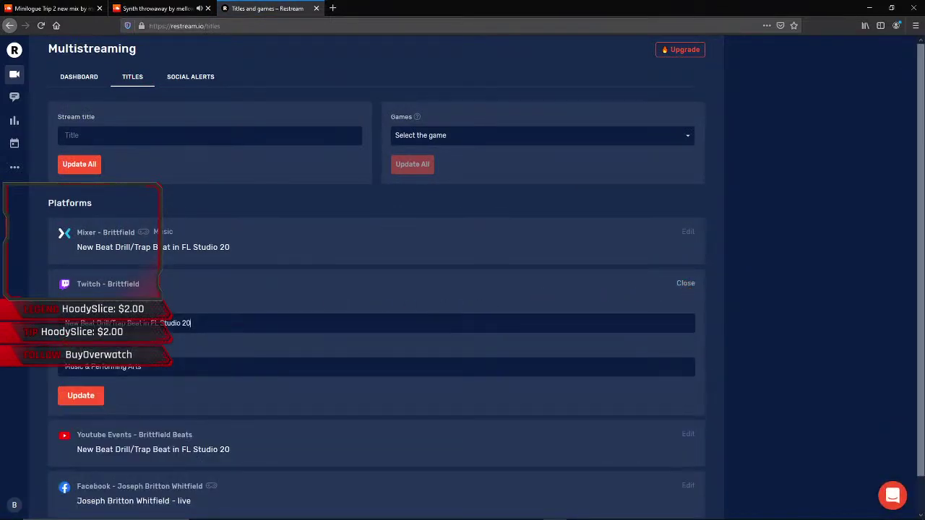
left_click_drag(191, 323, 65, 324)
key("BackSpace")
left_click(90, 397)
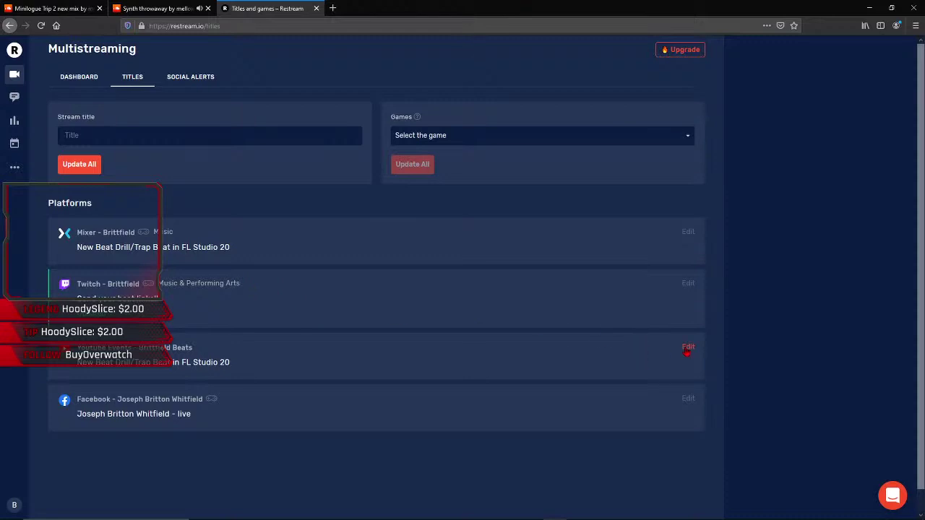
- Change the Mixer stream title to "Send your beat links" and apply the update
left_click(688, 232)
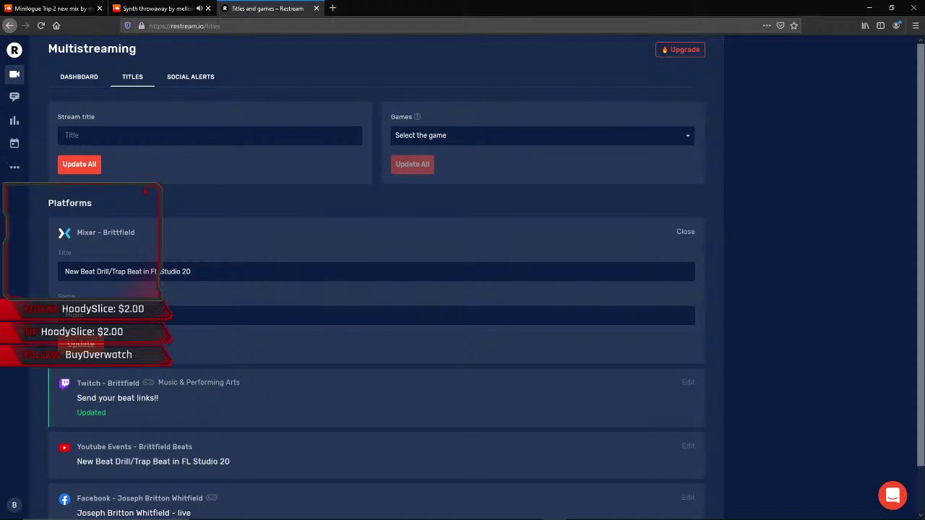
left_click_drag(208, 272, 62, 272)
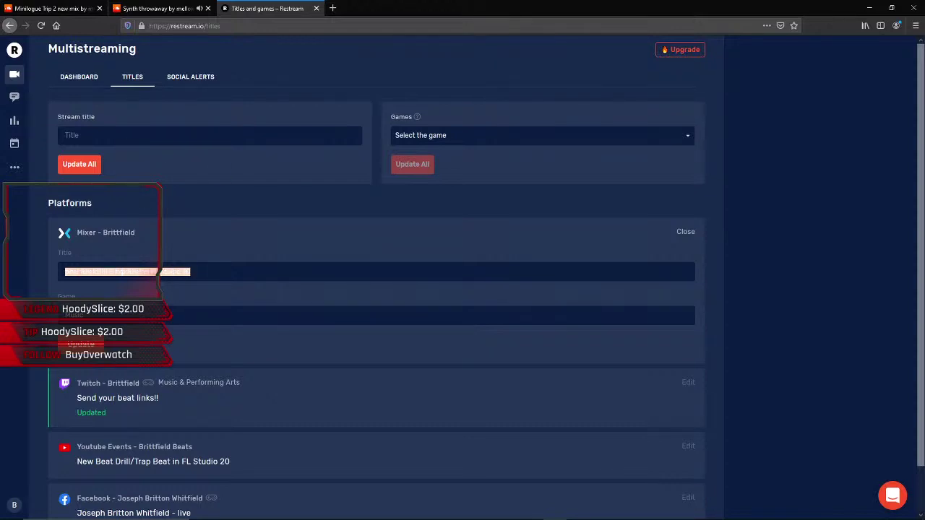
type("Send your beat links")
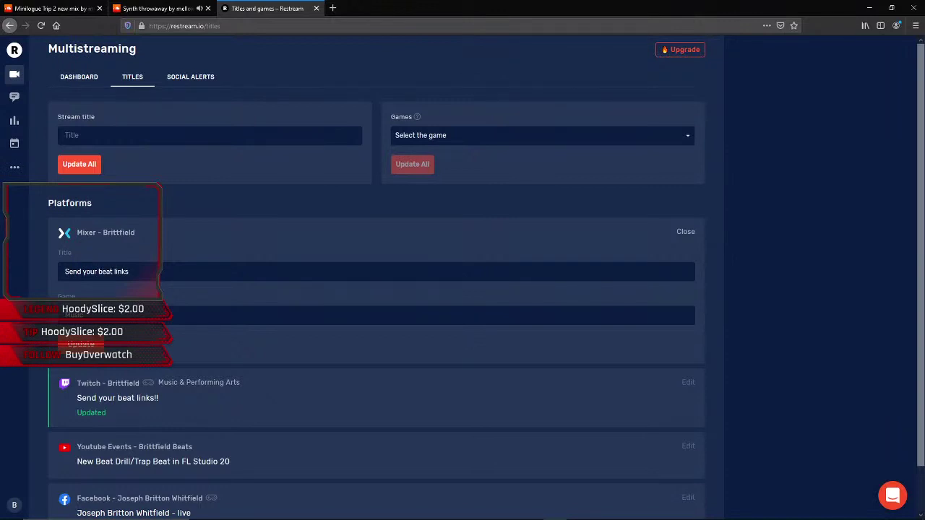
left_click(93, 343)
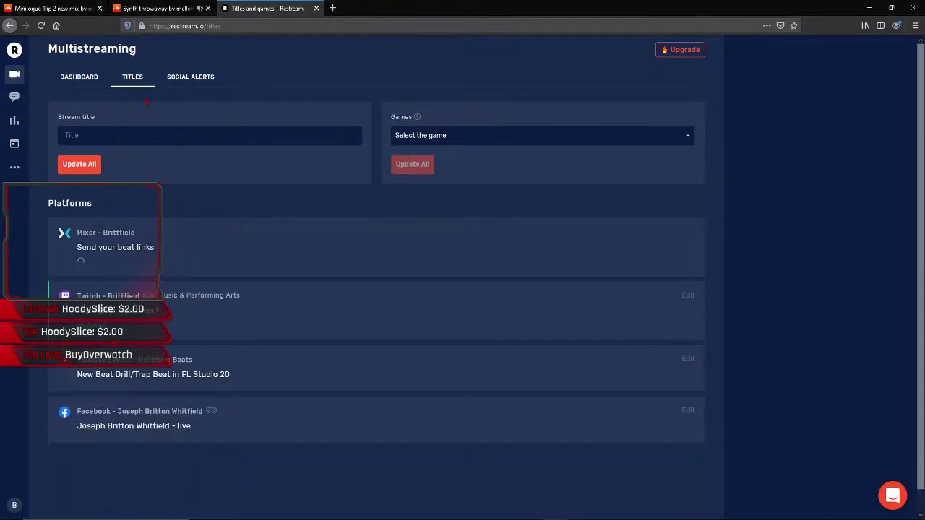
- Go to youtube.com, open the current livestream from the Brittfield Beats channel page and mute its browser tab
left_click(234, 25)
type("youtube.com")
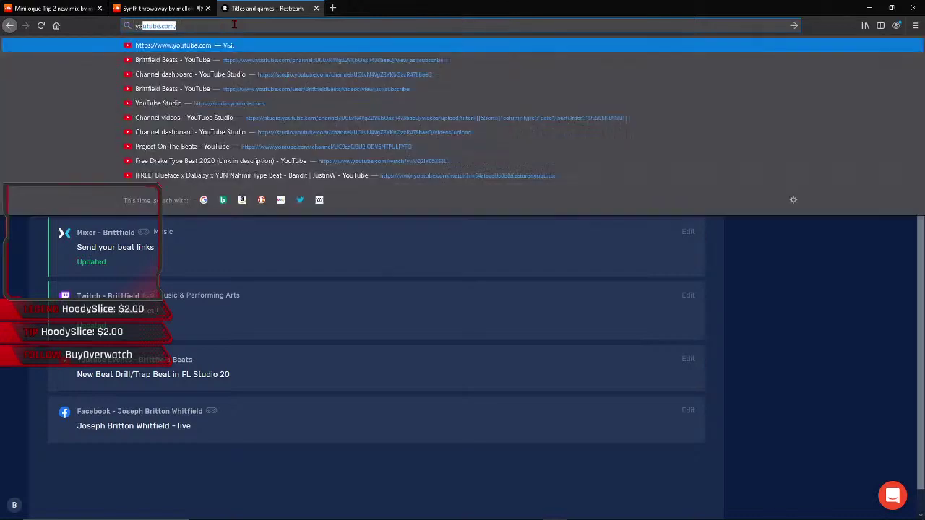
key("Return")
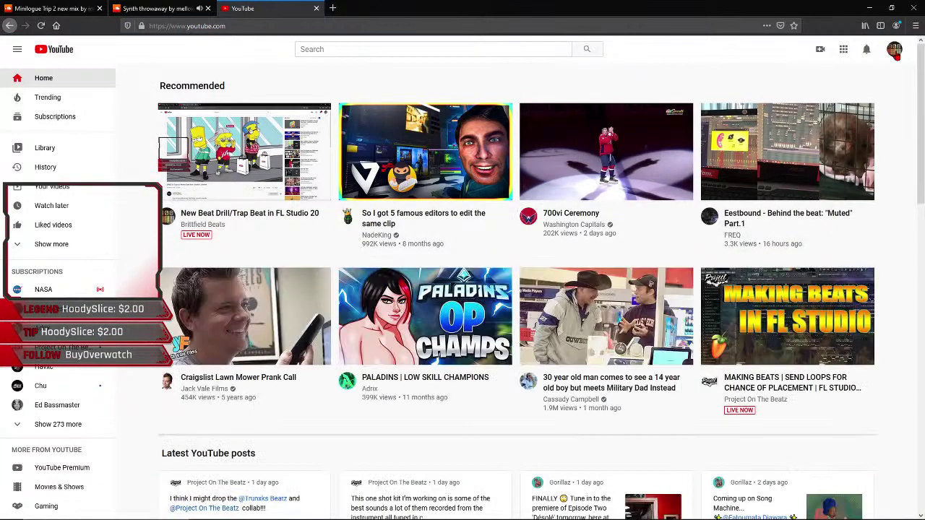
left_click(895, 49)
left_click(812, 121)
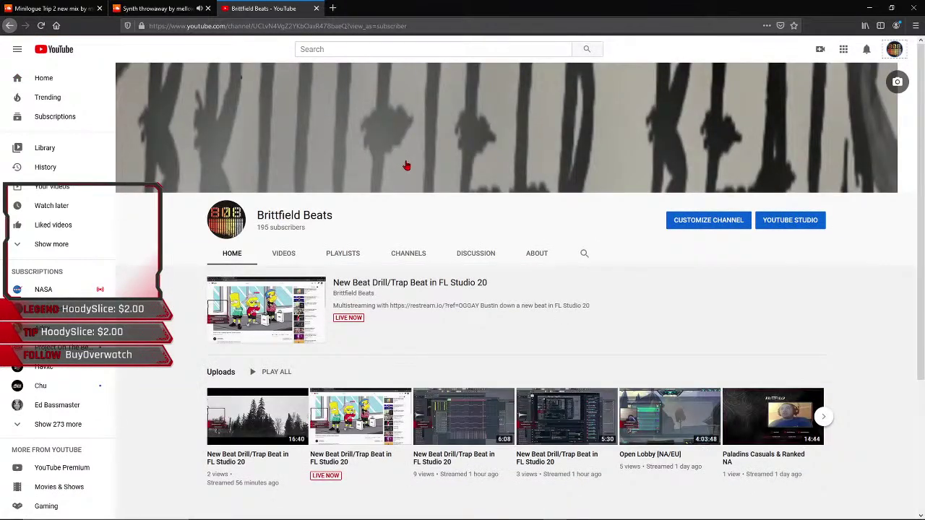
left_click(275, 327)
right_click(275, 9)
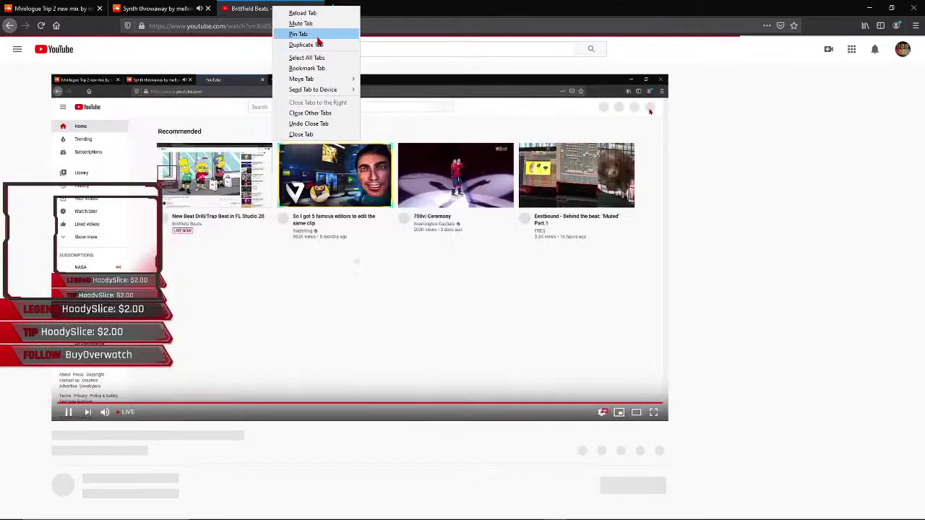
left_click(300, 23)
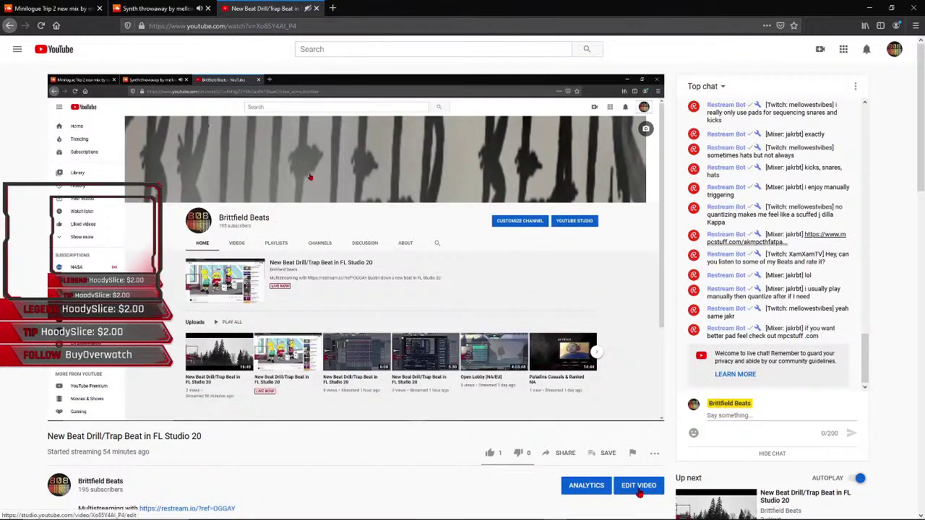
- Open the livestream's video details for editing and set the title to "FL Studio Send Your Beat Links"
left_click(490, 454)
left_click(639, 485)
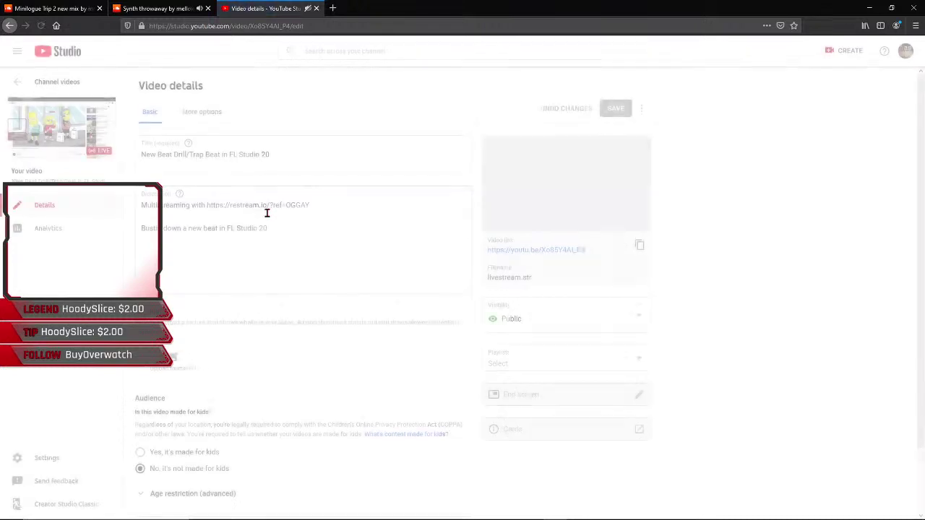
triple_click(291, 155)
type("Send your beat links")
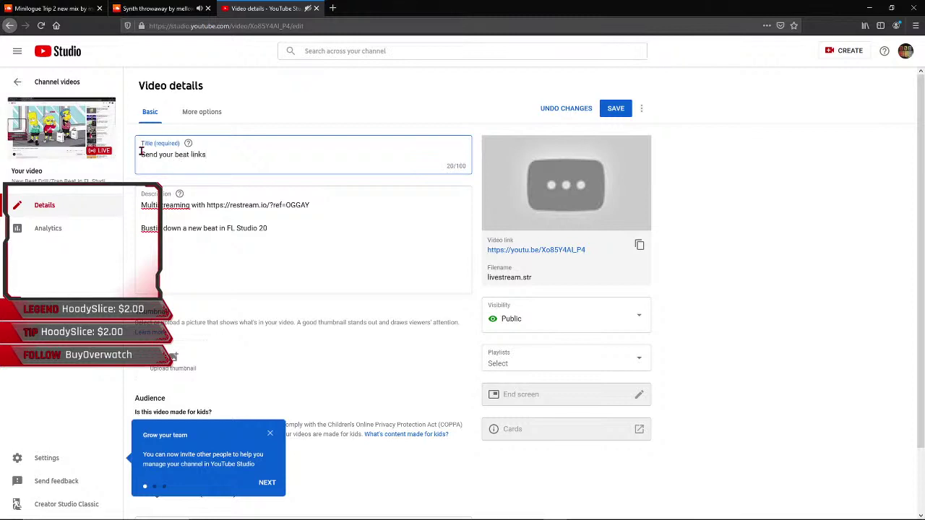
type("FL Studio")
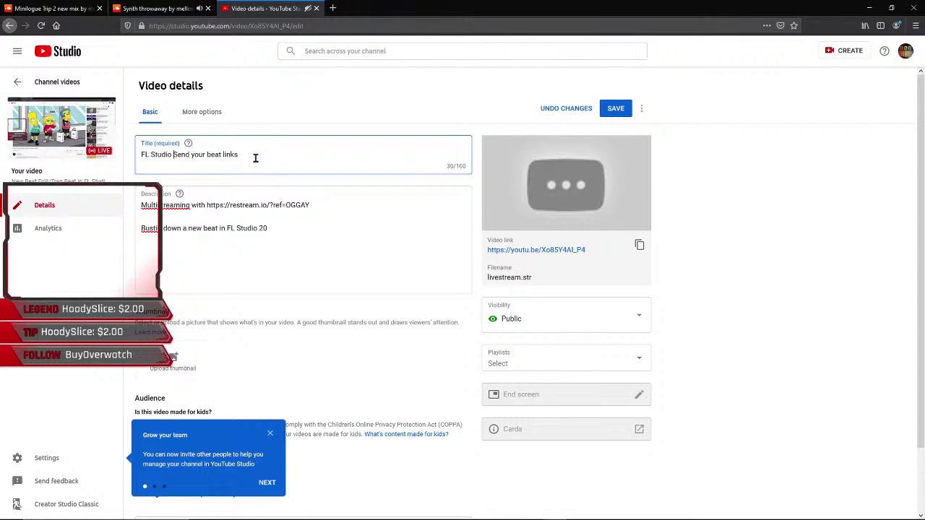
left_click_drag(256, 158, 191, 157)
type("You")
scroll(203, 177, "down", 2)
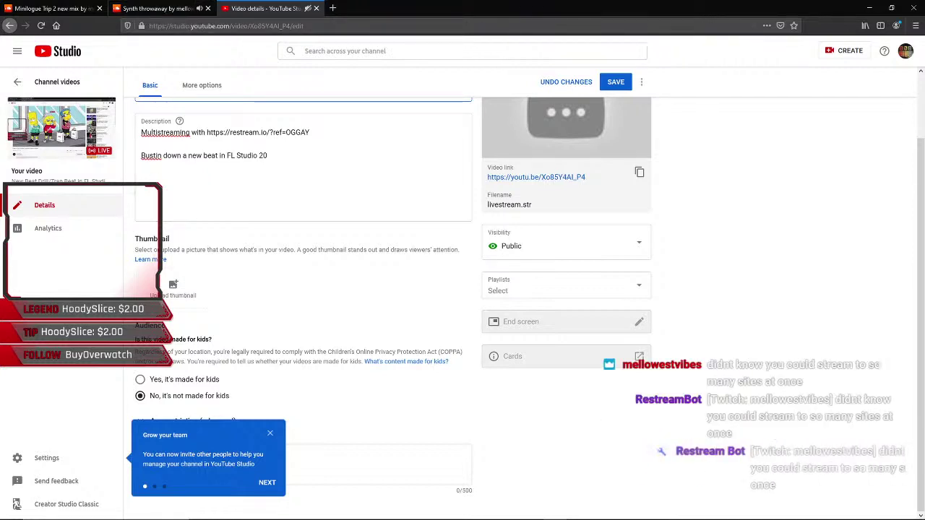
- Return to the Minilogue Trip 2 track and load youtube.com in its place
left_click(79, 8)
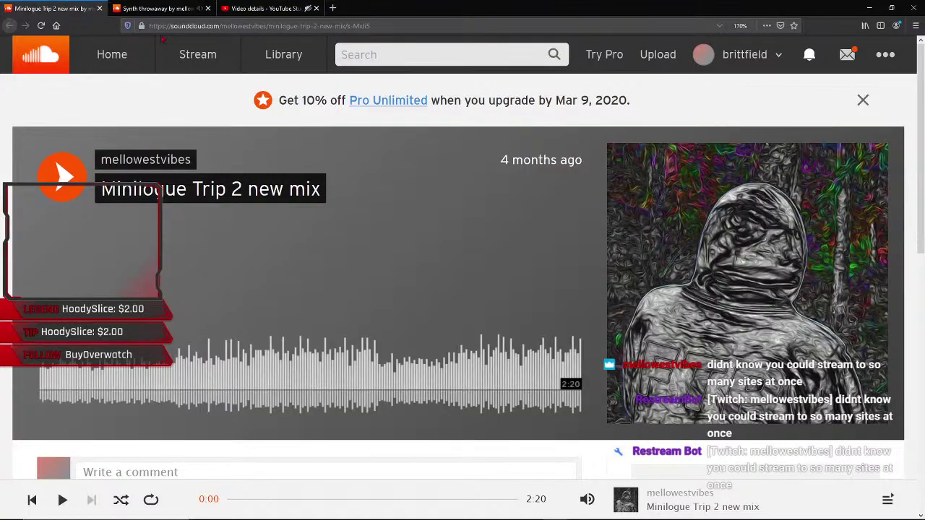
scroll(140, 291, "down", 4)
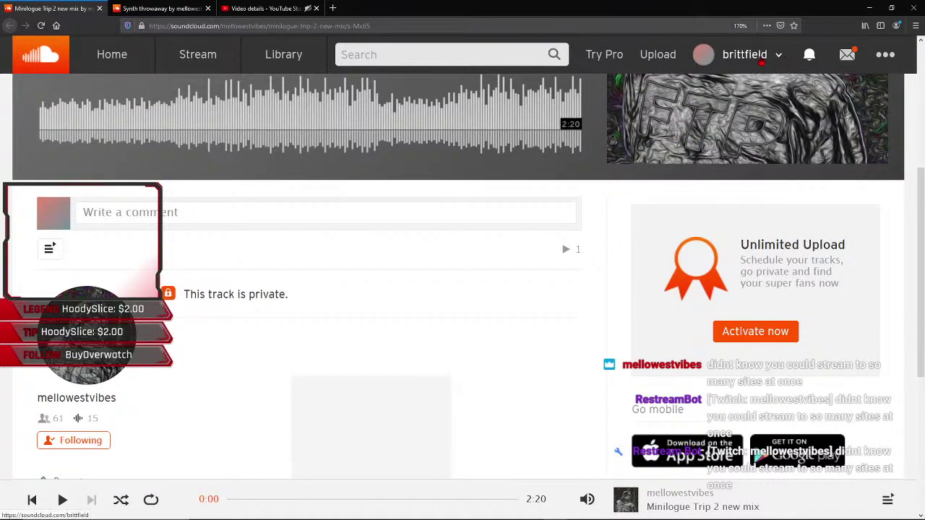
left_click(240, 26)
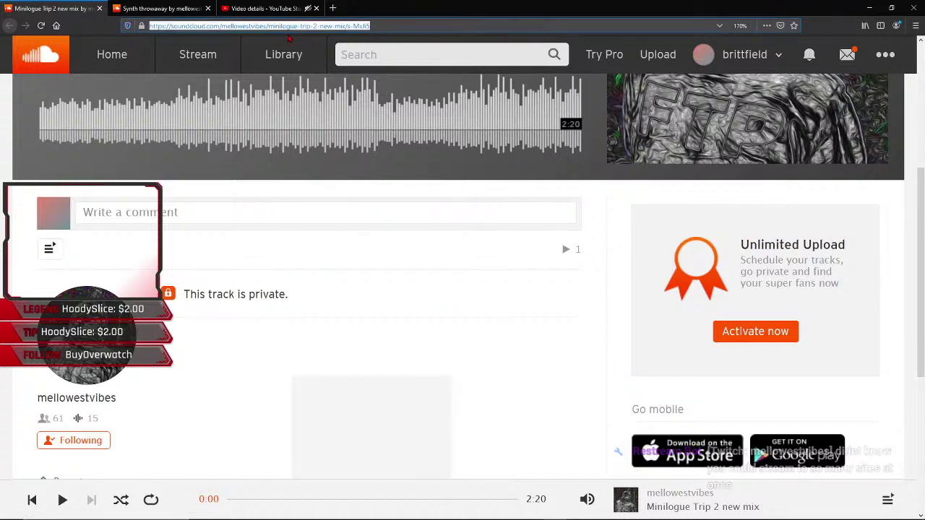
type("s")
key("BackSpace")
key("BackSpace")
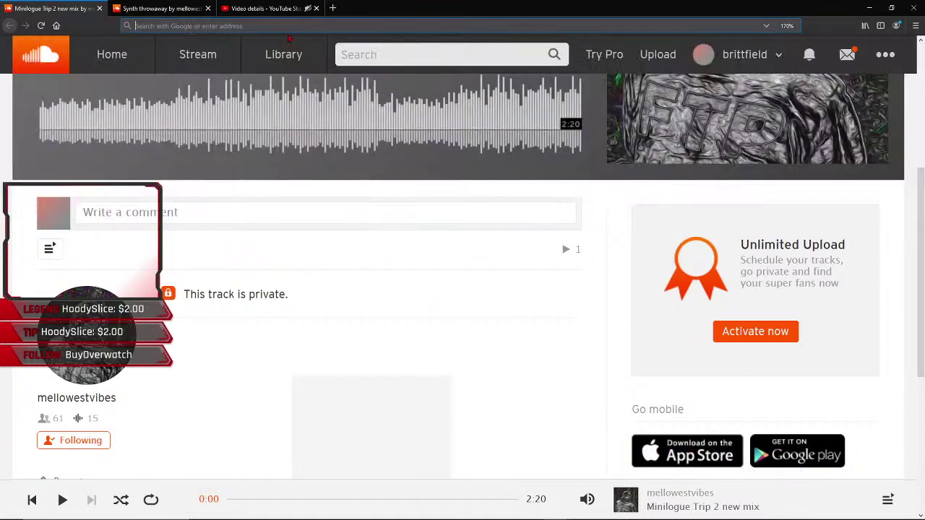
type("youtube.com/")
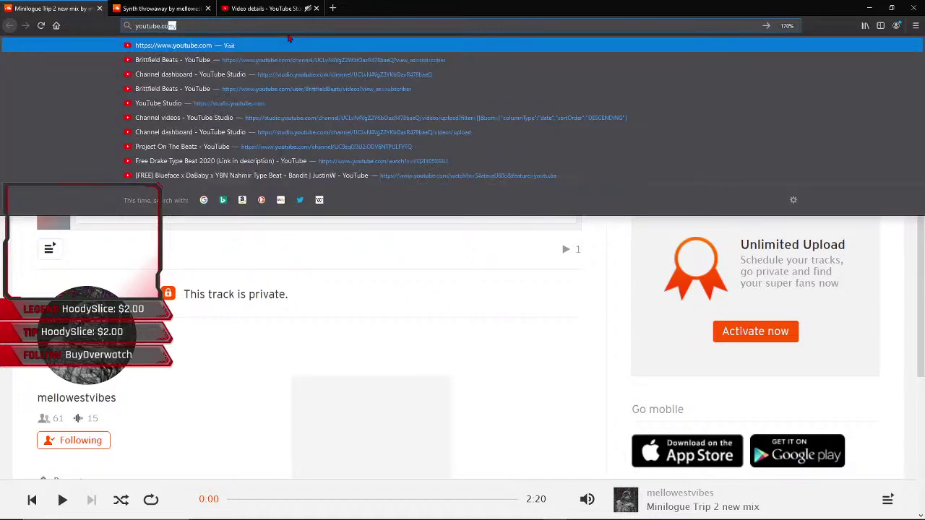
key("Return")
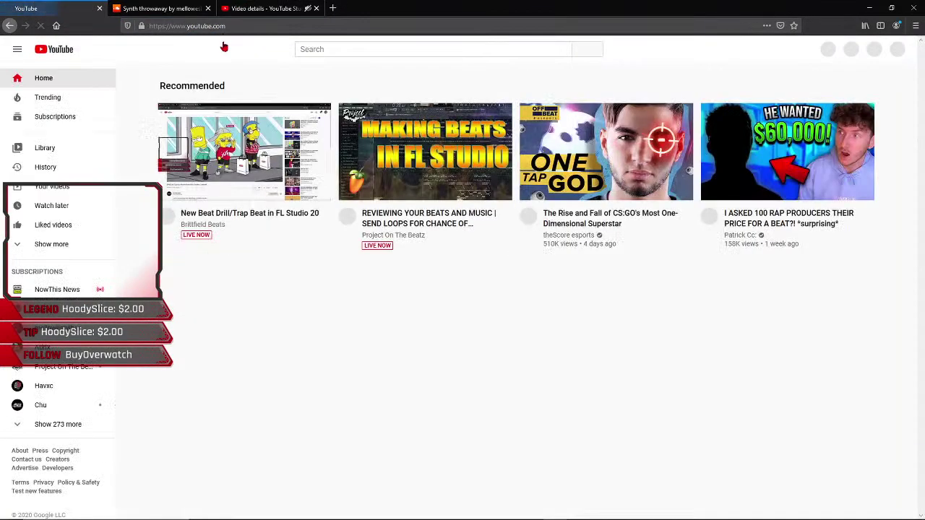
- Open the Brittfield Beats channel's uploaded videos and play "Free Denzel Curry Type Beat 2020"
left_click(895, 50)
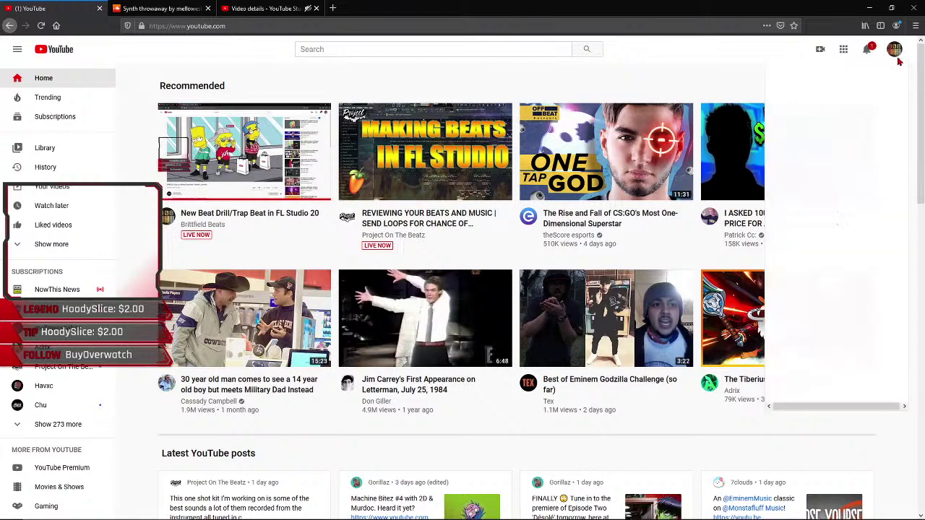
left_click(842, 120)
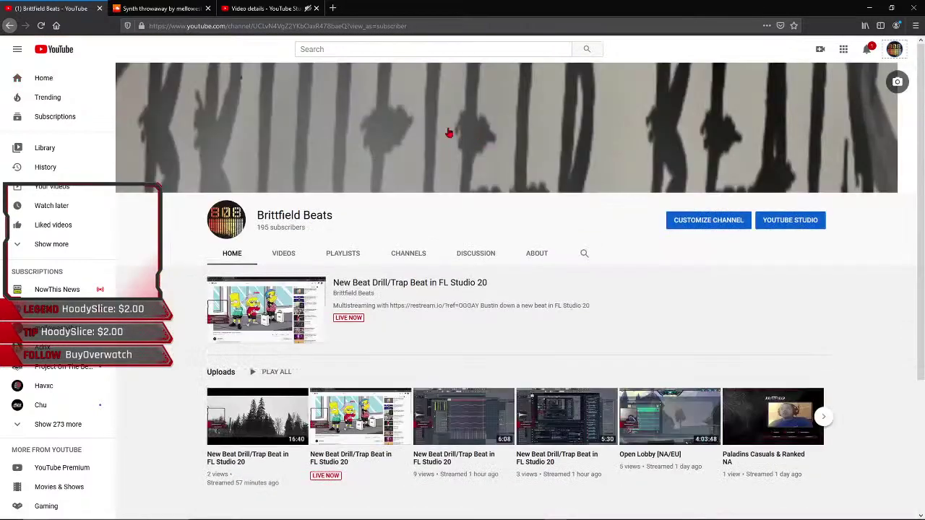
left_click(283, 254)
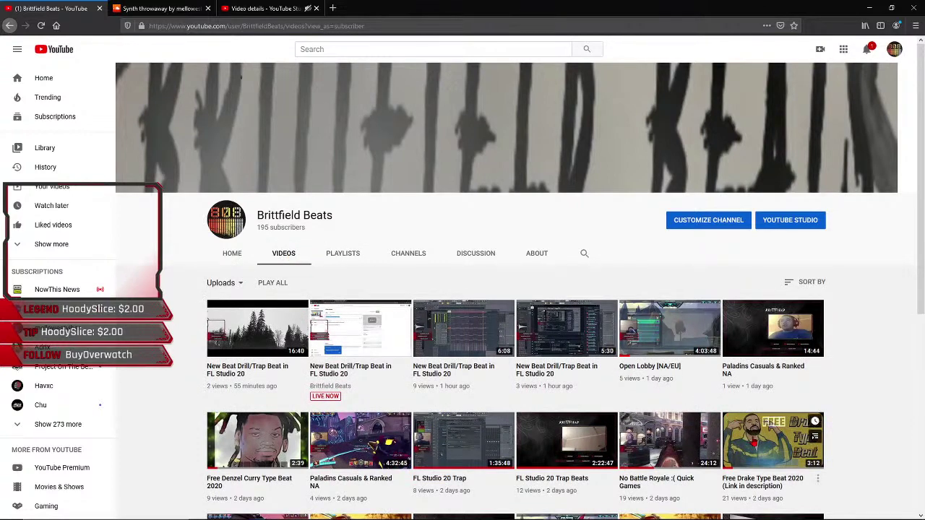
scroll(665, 441, "down", 3)
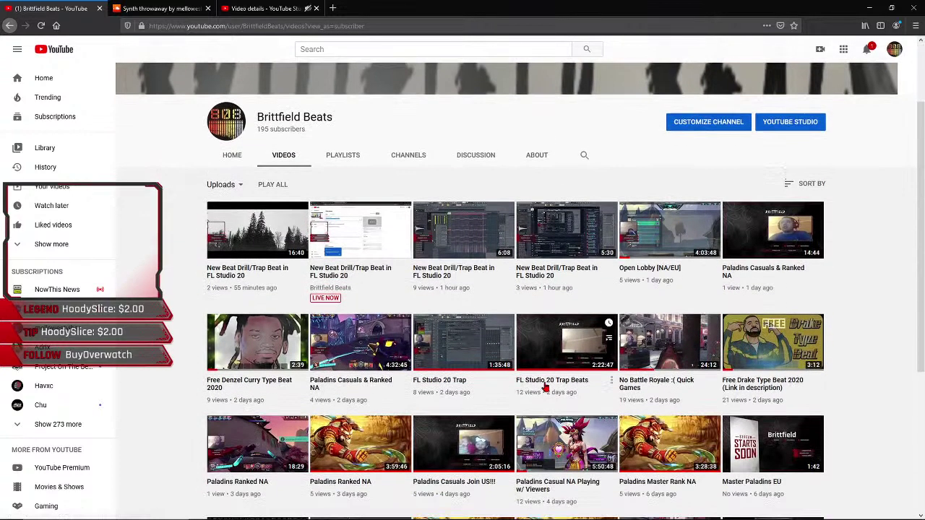
left_click(262, 338)
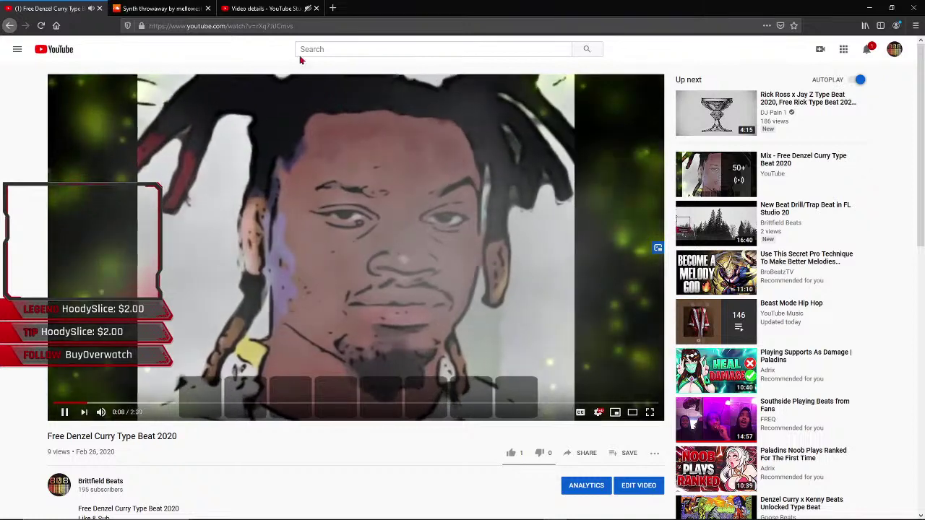
- Replace the first line of the livestream's description with "Listening to your beats" and dismiss the "Grow your team" tip
left_click(268, 9)
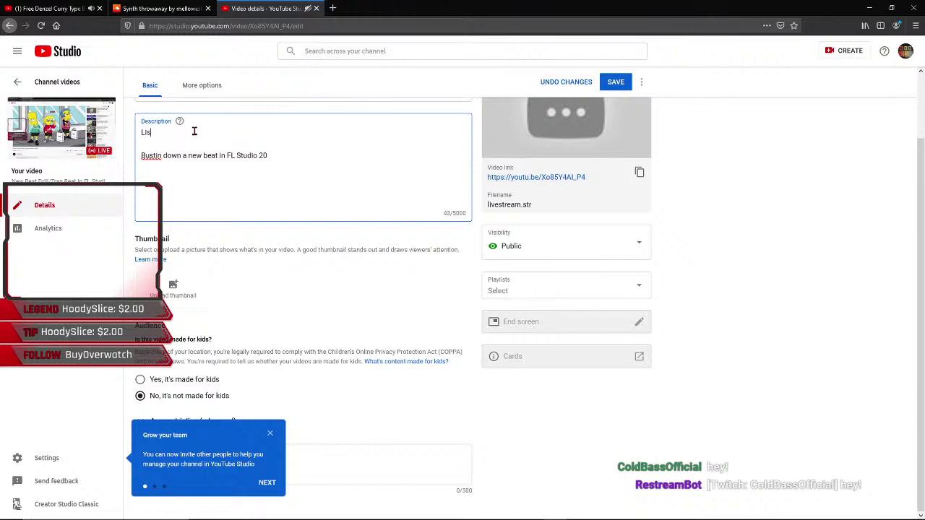
type("tening to your beats")
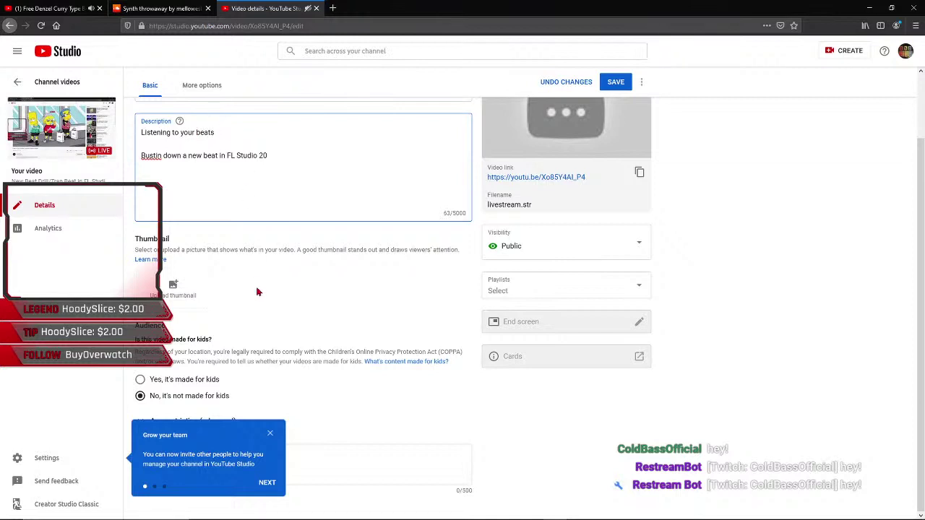
left_click(271, 436)
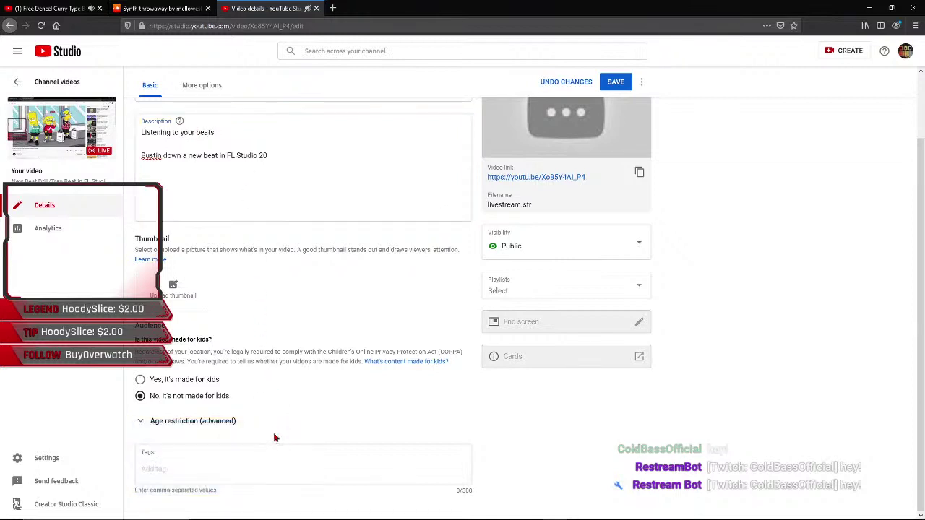
- Add the tag "FL Studio" to the livestream and save the video details
left_click(202, 466)
type("FL")
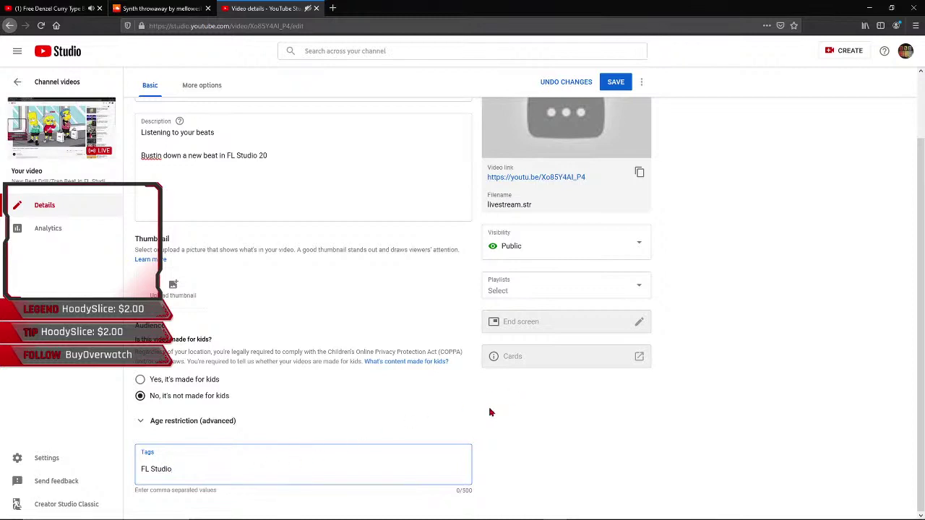
type(" Studio")
key("Return")
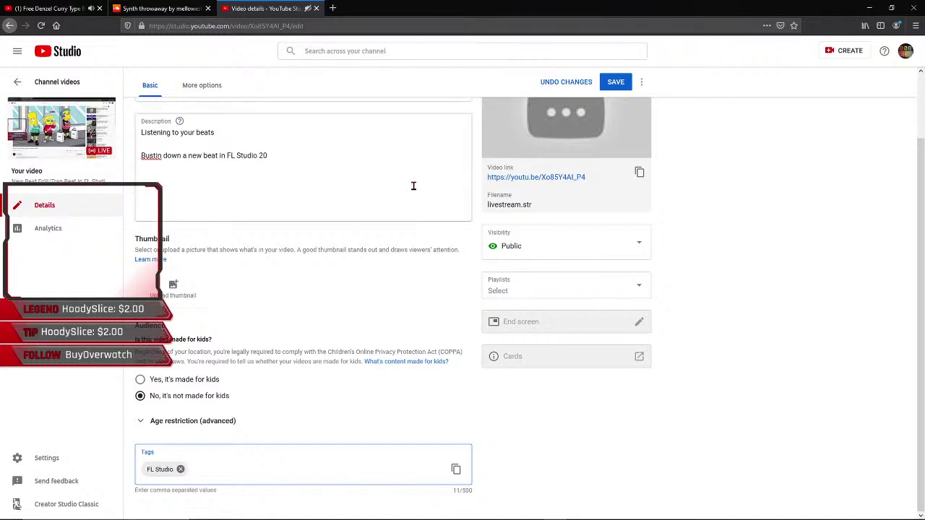
left_click(611, 85)
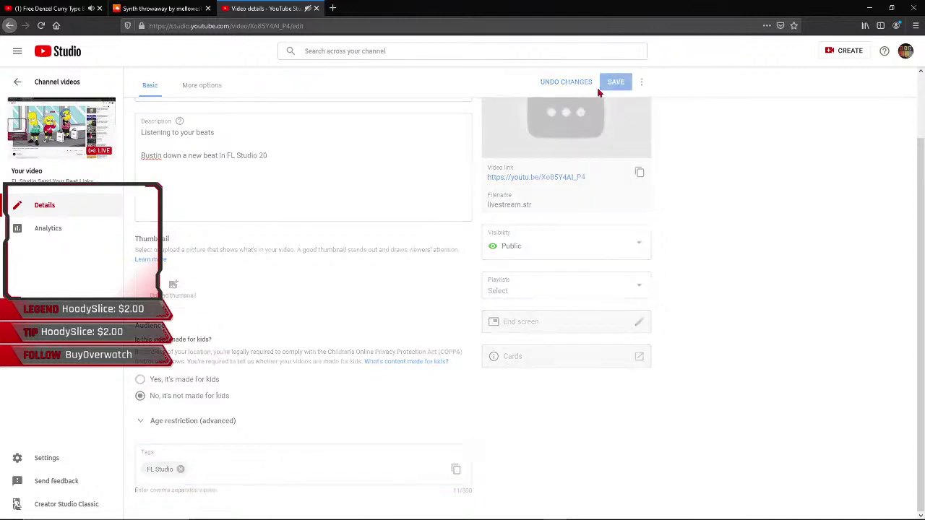
- Add a second tag, "send beats", to the livestream and save the changes
left_click(295, 464)
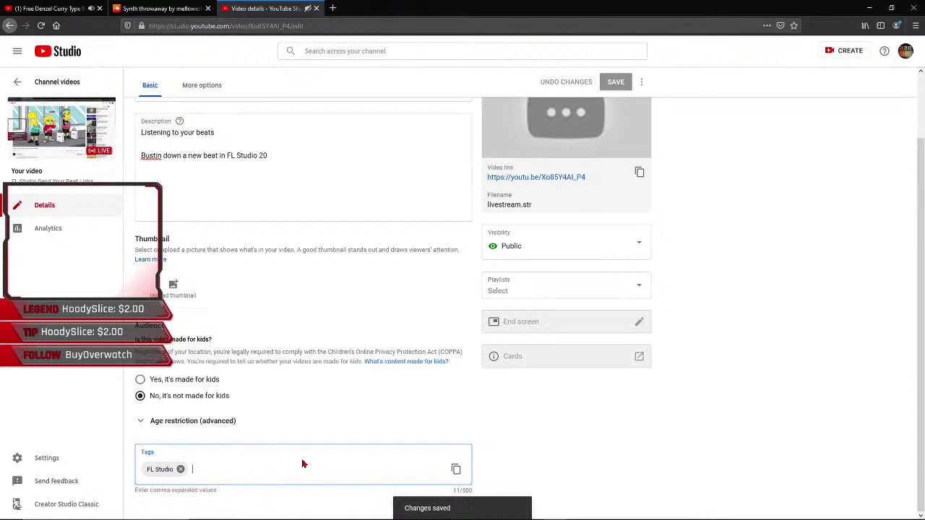
type("send be")
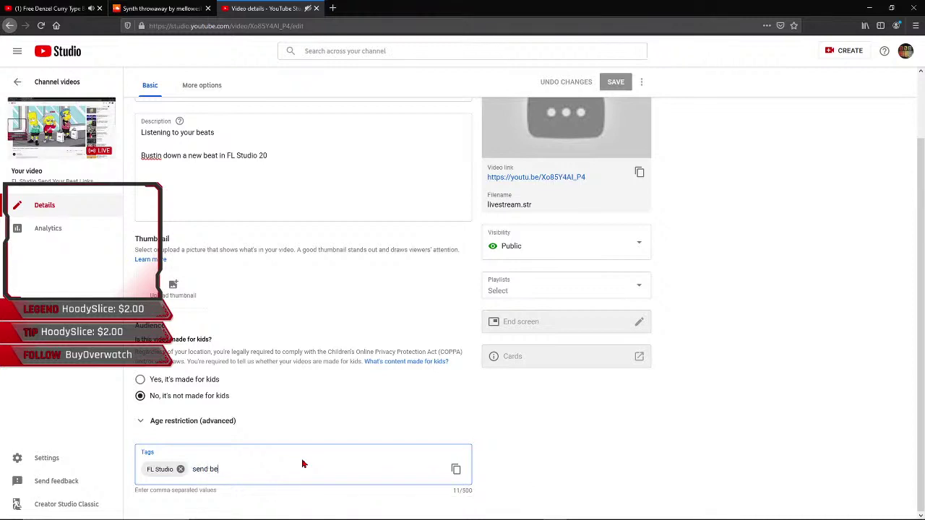
type("ats")
key("Return")
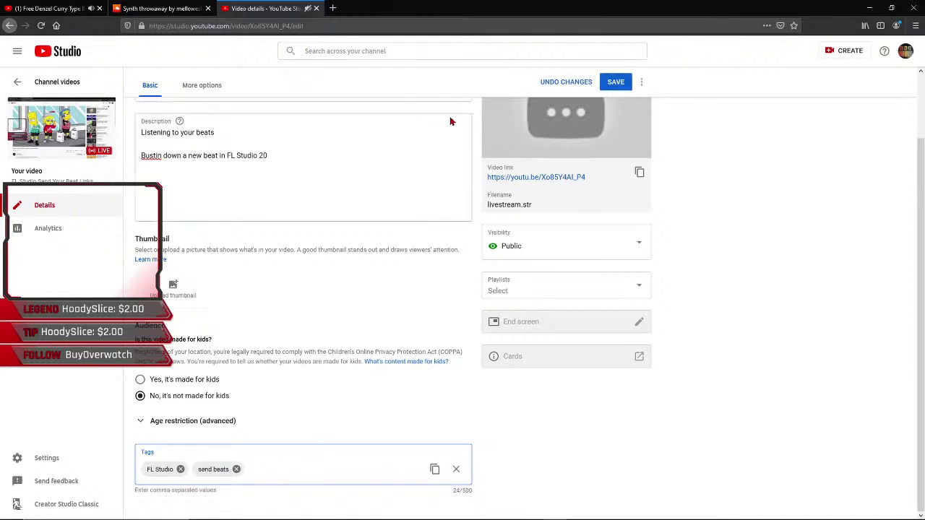
left_click(615, 82)
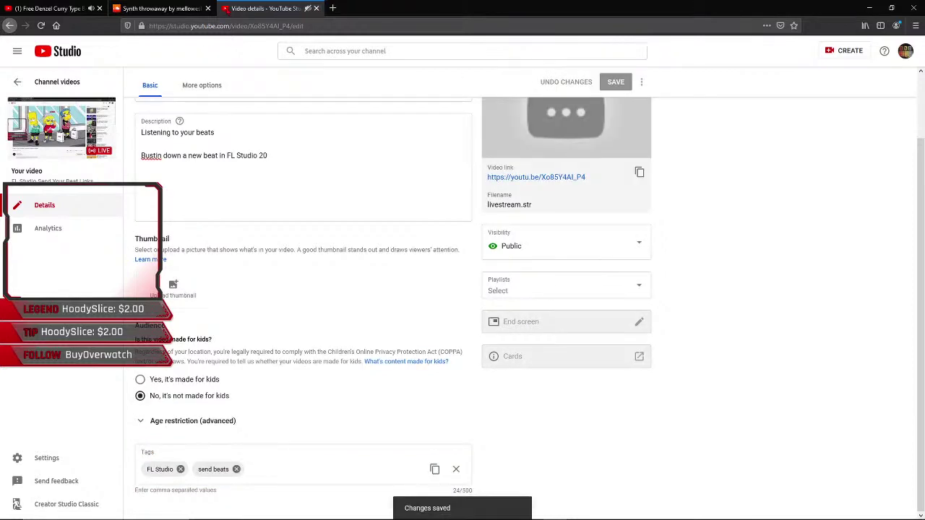
- Switch back to the playing "Free Denzel Curry Type Beat 2020" video
left_click(170, 9)
left_click(69, 10)
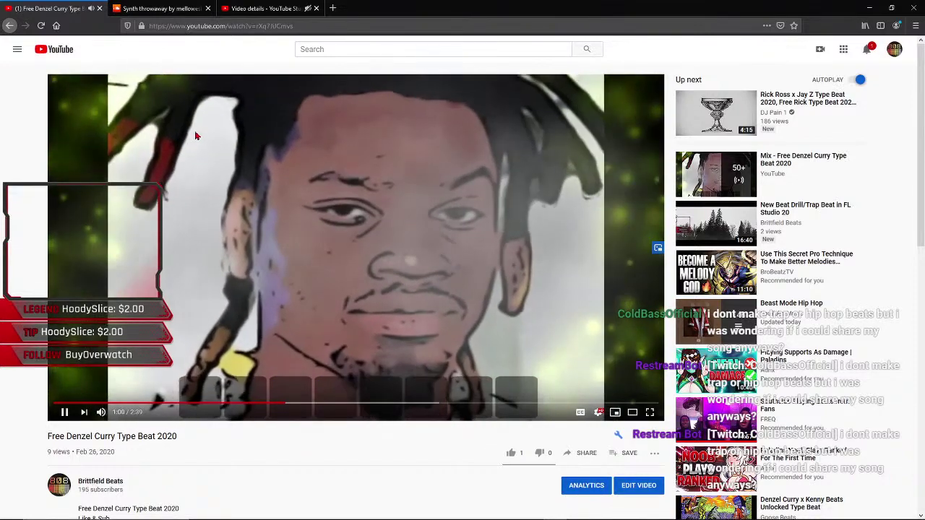
- Pause the "Free Denzel Curry Type Beat 2020" video and close the YouTube Studio video details and "Synth throwaway" tabs
left_click(69, 415)
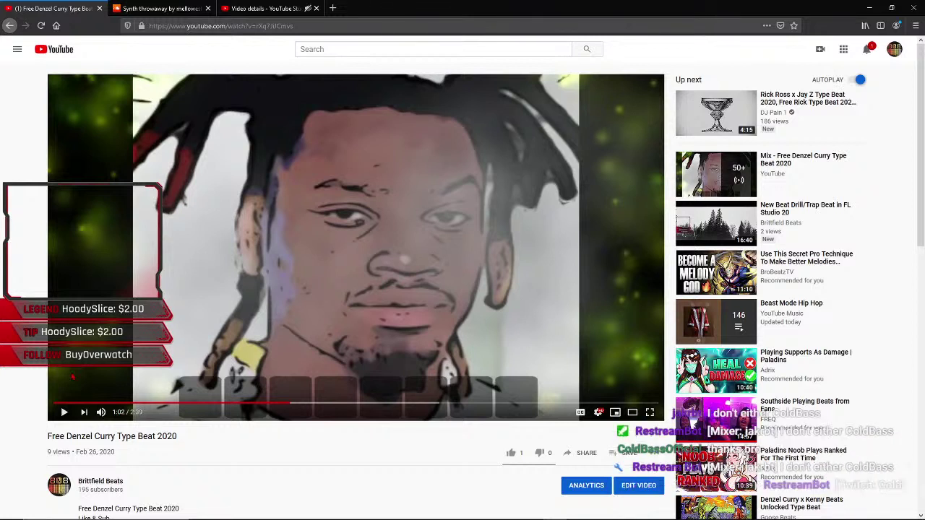
left_click(264, 8)
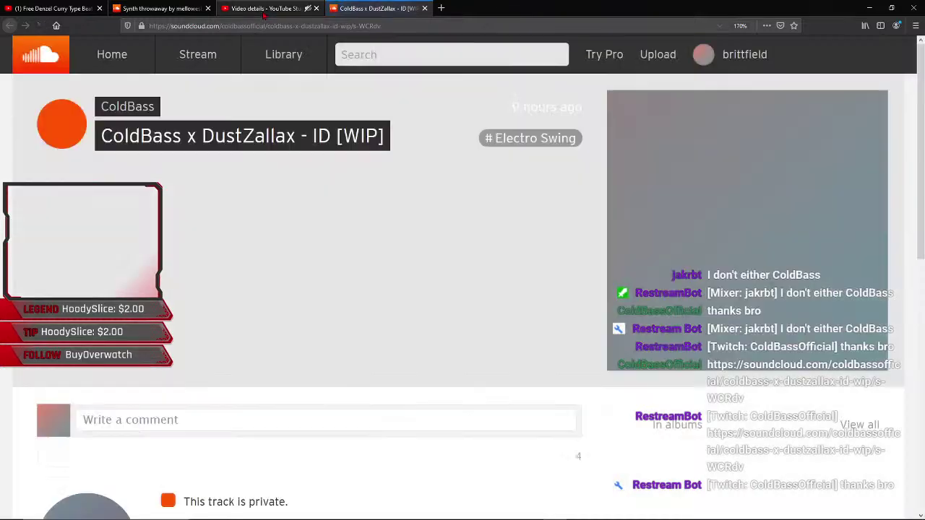
left_click(264, 9)
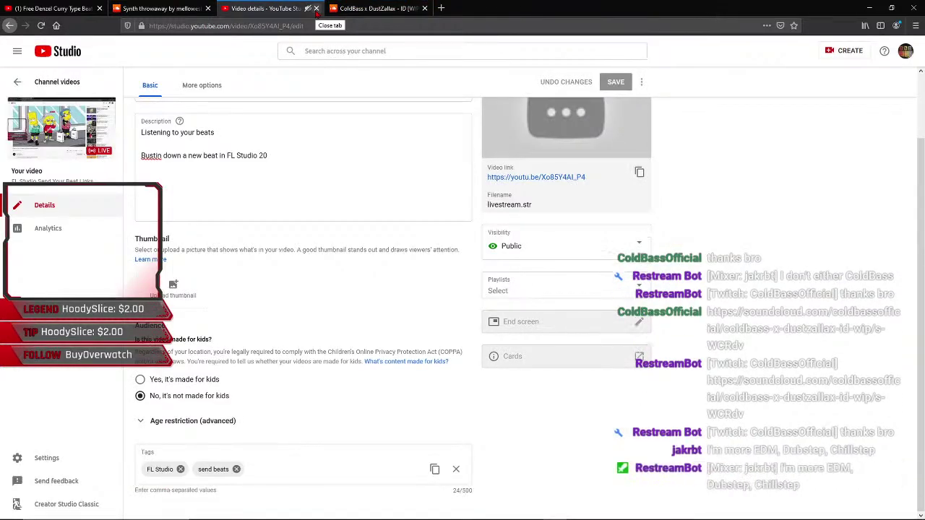
left_click(316, 8)
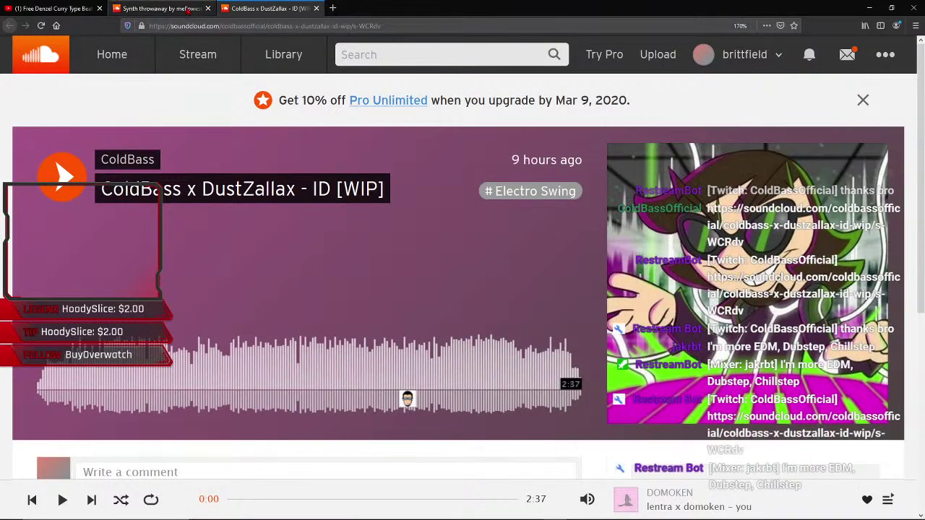
left_click(208, 8)
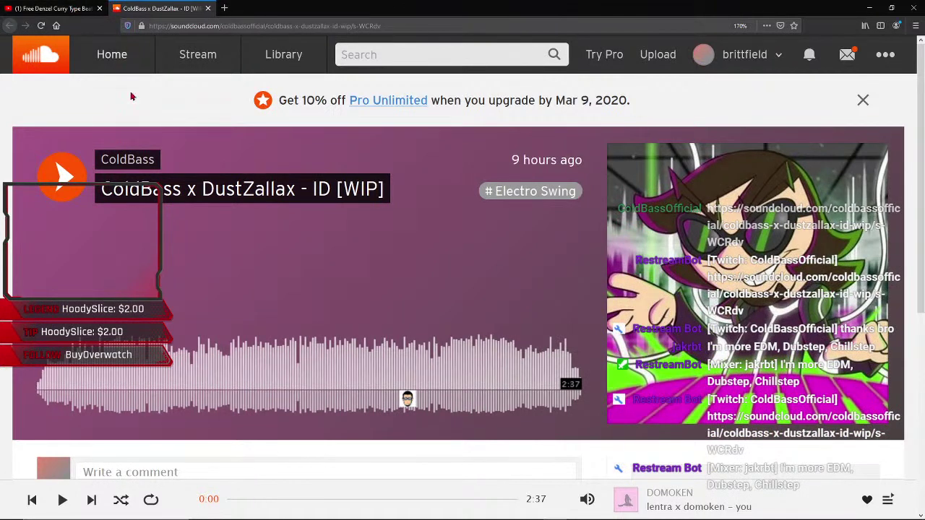
- Play the SoundCloud track "ColdBass x DustZallax - ID [WIP]" and check the YouTube notifications while it runs
left_click(61, 175)
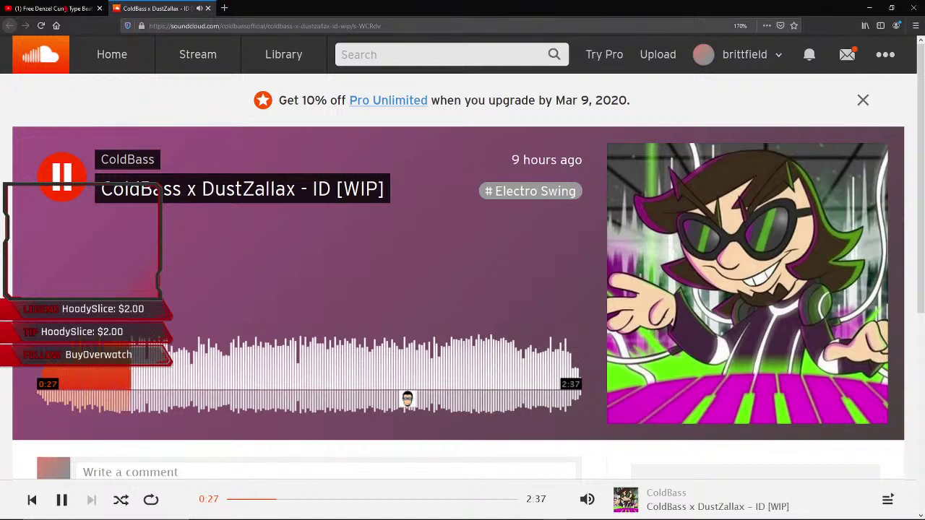
left_click(78, 7)
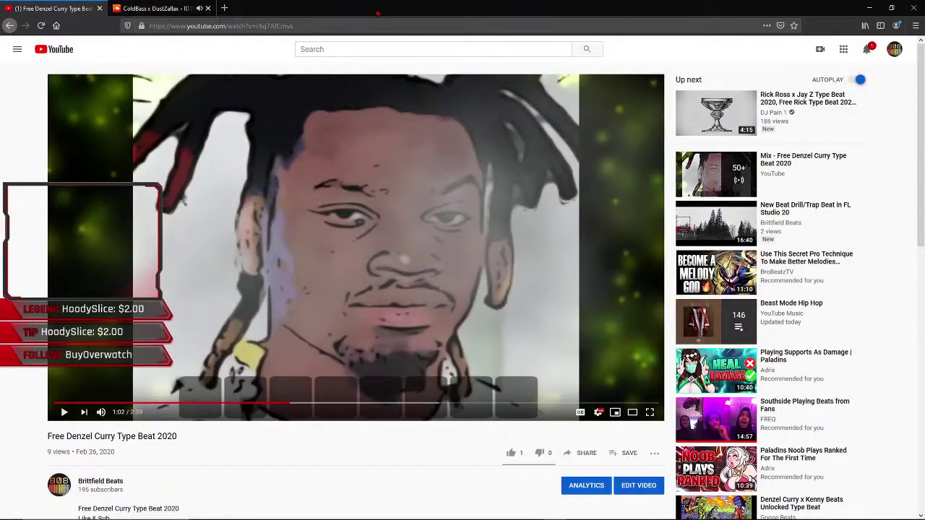
left_click(867, 50)
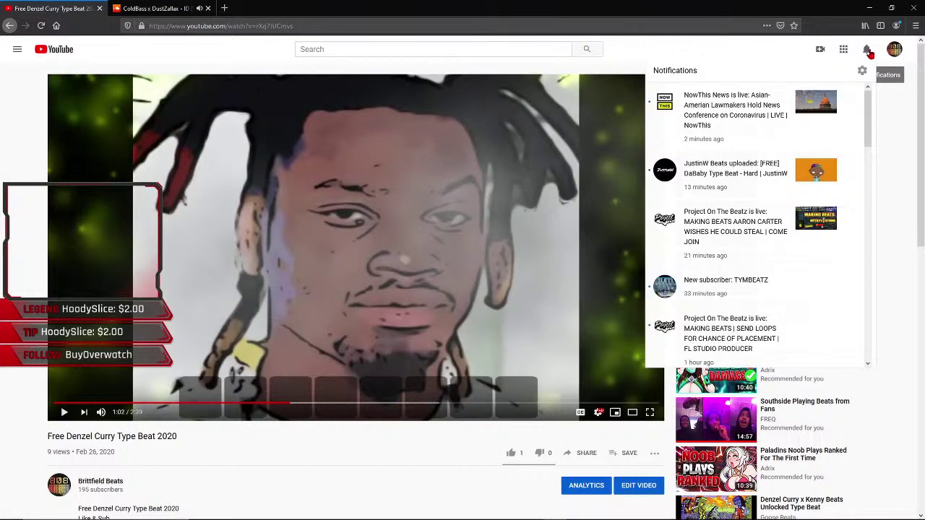
left_click(867, 50)
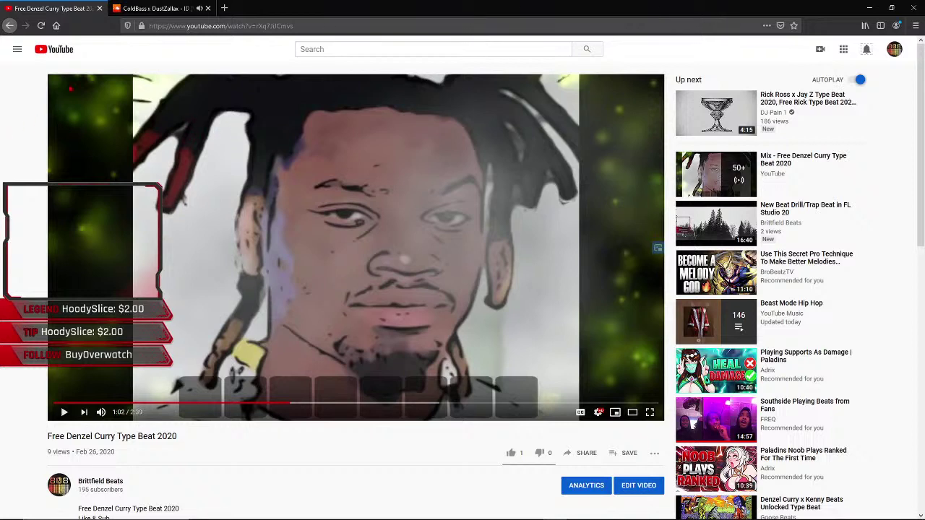
- Switch to Google Chrome and close its Restream dashboard and mellowestvibes channel tabs
key("alt+Tab")
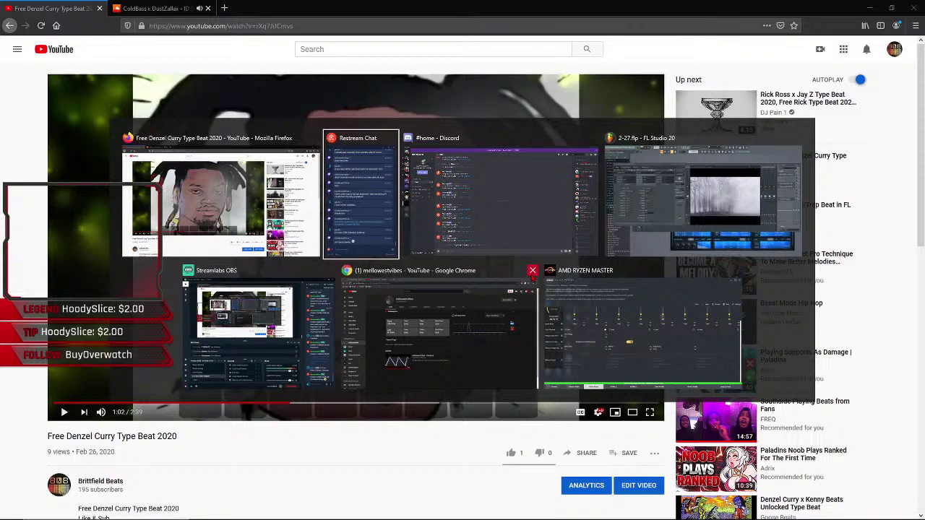
left_click(515, 292)
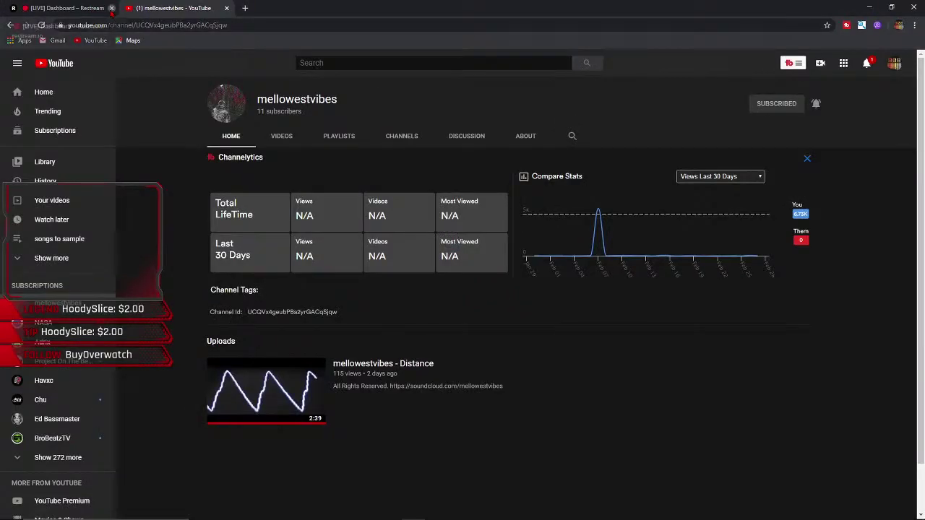
left_click(109, 10)
left_click(110, 11)
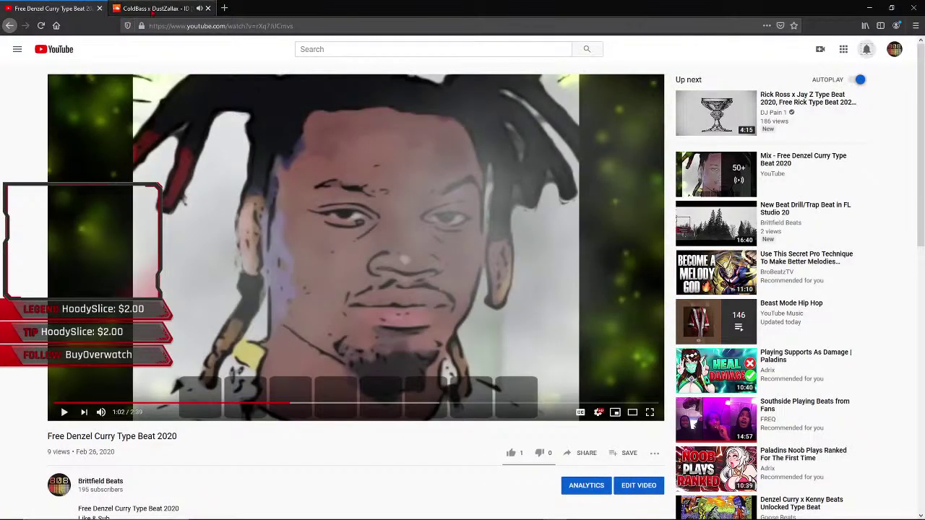
- Switch to the open SoundCloud track "ColdBass x DustZallax - ID [WIP]" and follow its artist, ColdBass
left_click(148, 8)
scroll(179, 201, "down", 1)
scroll(179, 201, "down", 4)
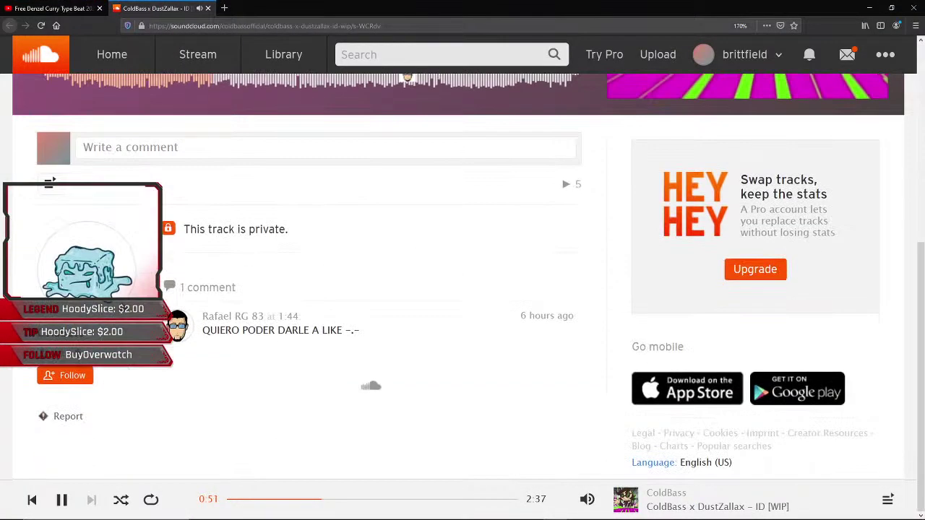
left_click(78, 377)
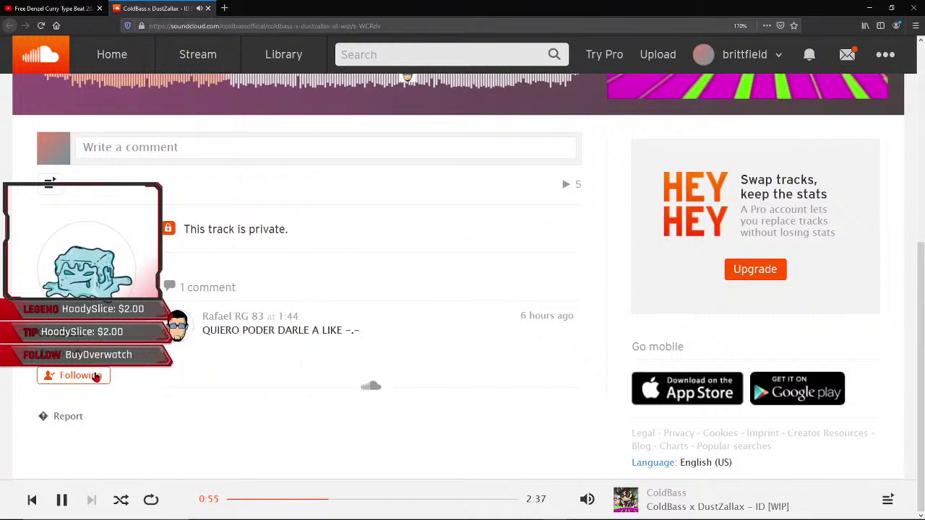
left_click(92, 380)
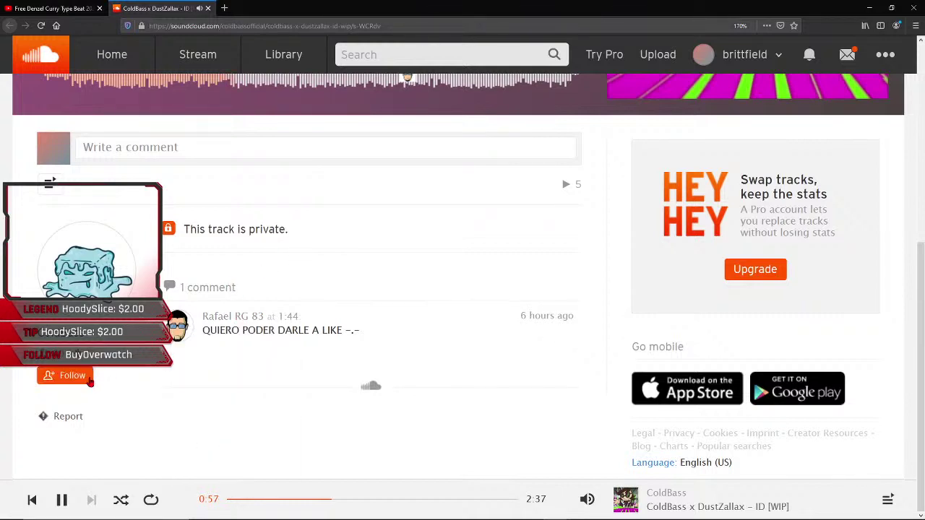
left_click(85, 381)
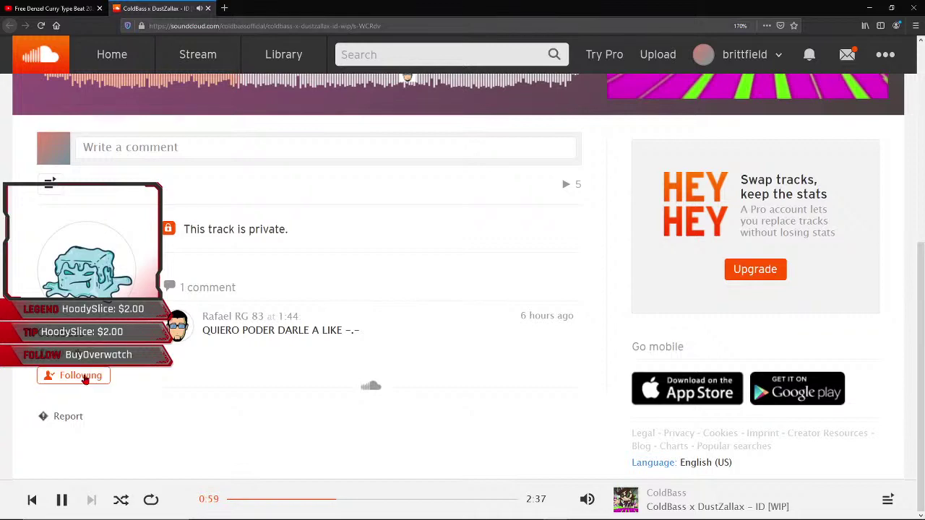
scroll(254, 280, "up", 5)
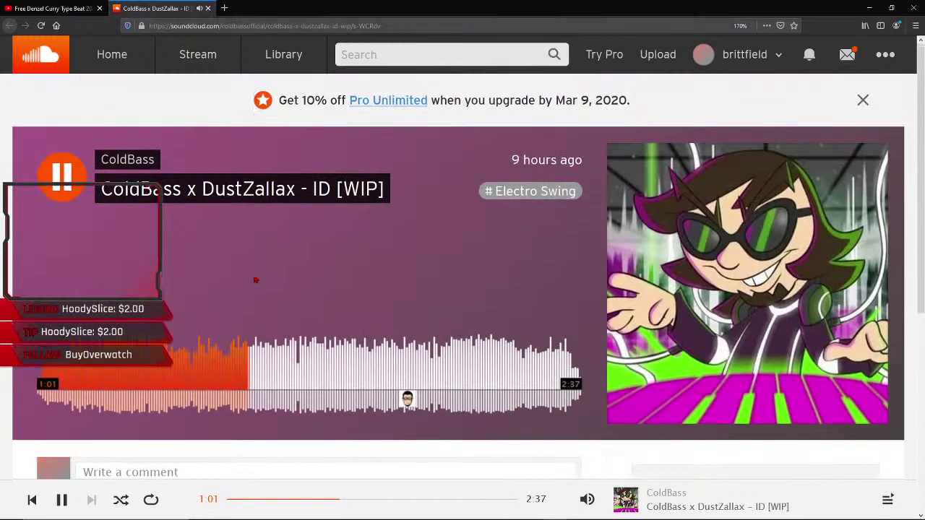
scroll(255, 277, "down", 5)
scroll(255, 273, "up", 4)
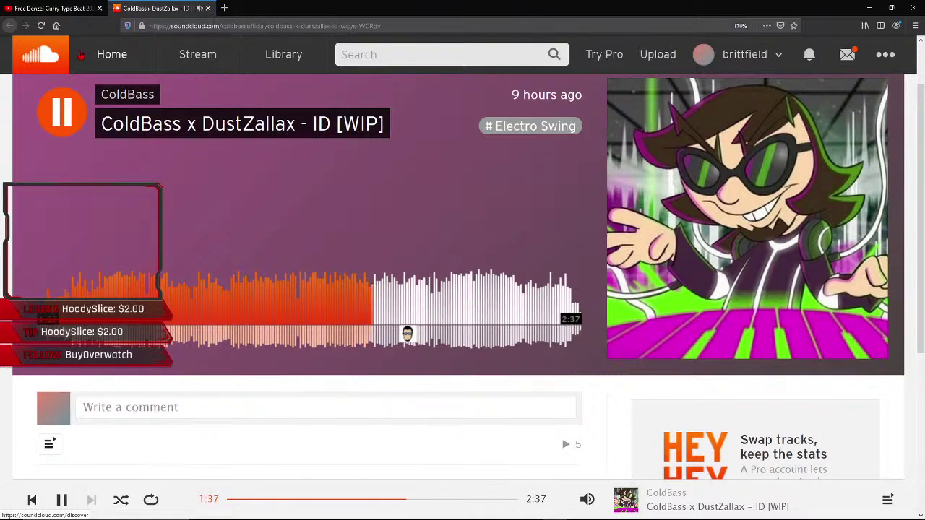
- Return to the Brittfield Beats channel's video list on YouTube and look through the uploads
left_click(56, 8)
left_click(9, 25)
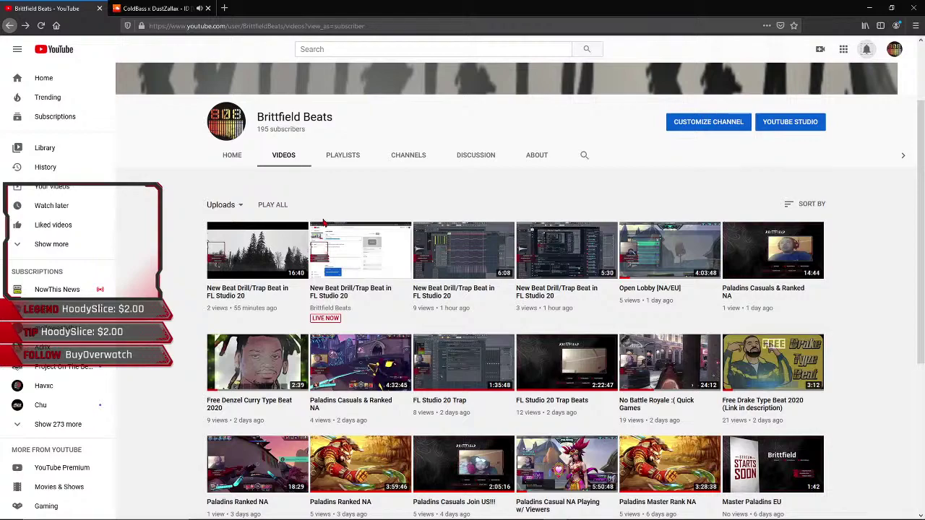
scroll(324, 223, "down", 4)
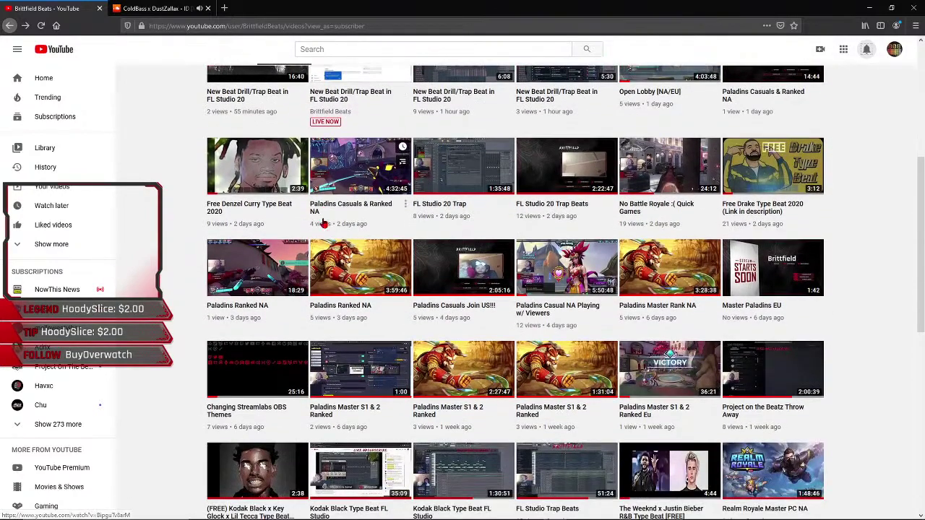
scroll(325, 224, "down", 5)
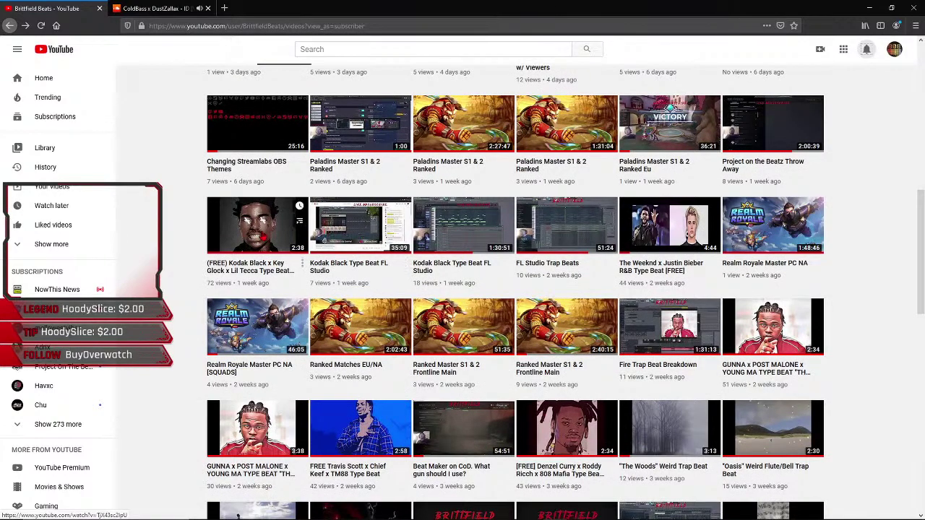
scroll(719, 239, "up", 4)
scroll(771, 204, "up", 1)
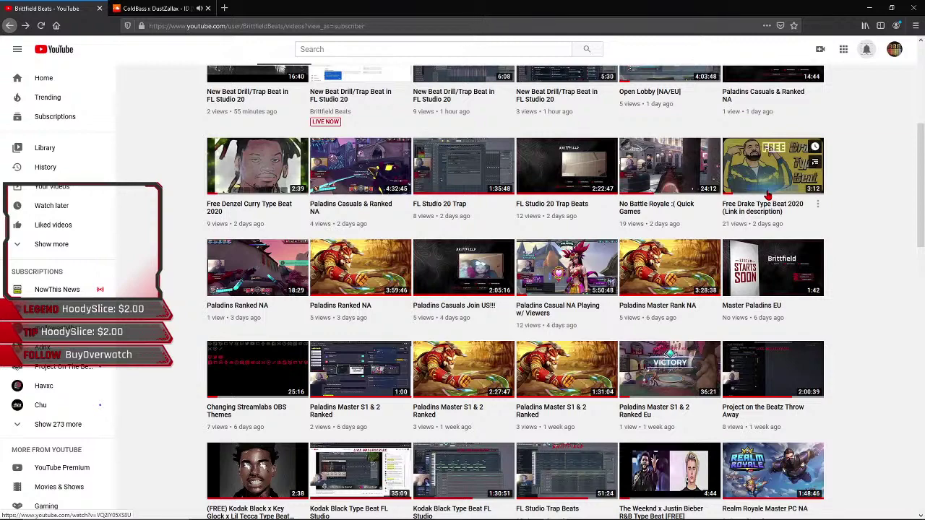
scroll(769, 195, "up", 1)
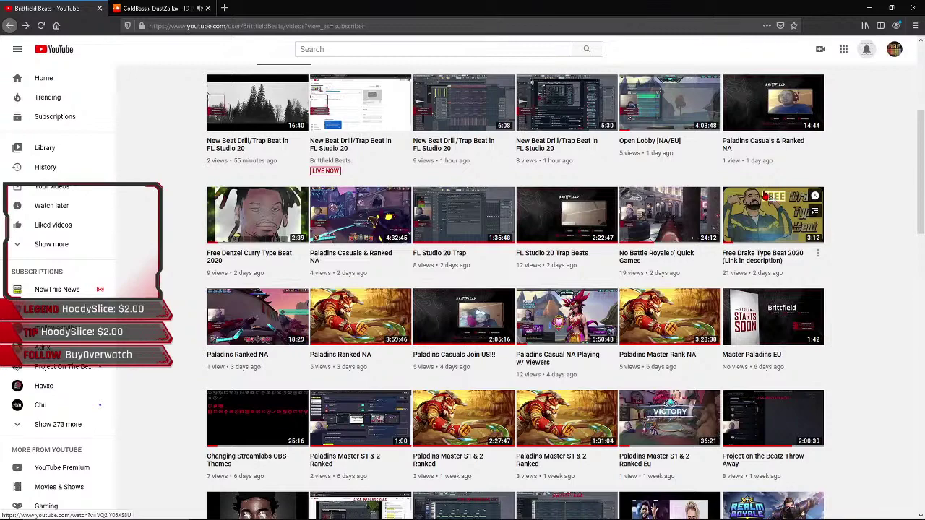
scroll(768, 195, "up", 1)
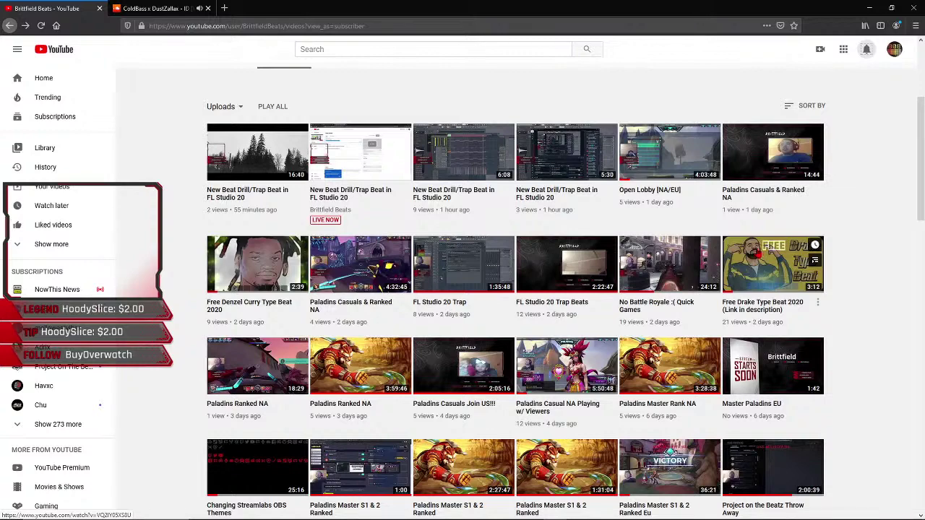
scroll(520, 289, "up", 1)
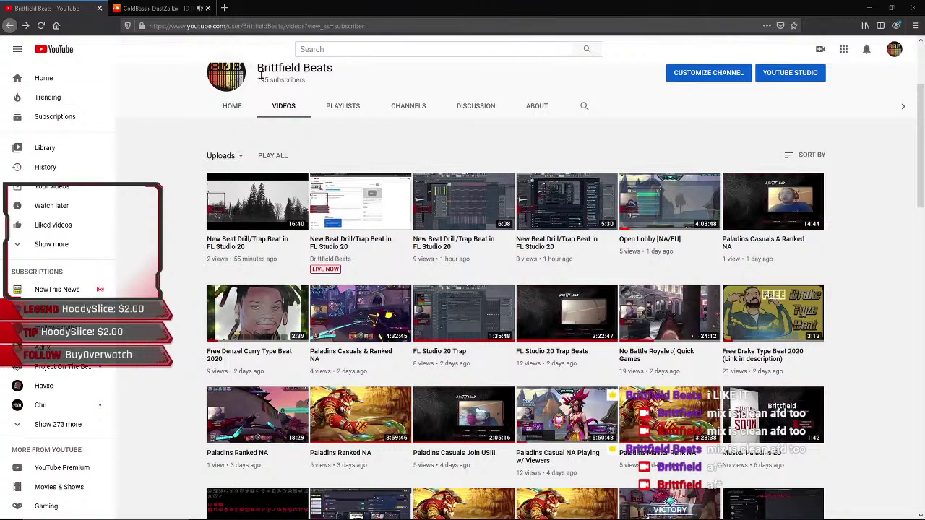
- Revisit the ColdBass track page on SoundCloud and start playing the track "Let's Play Tonight"
left_click(156, 8)
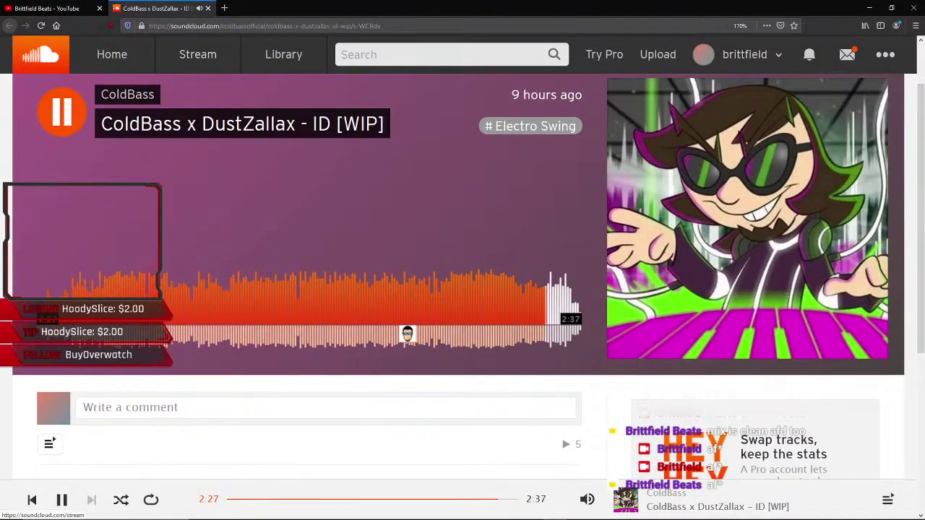
scroll(175, 170, "down", 3)
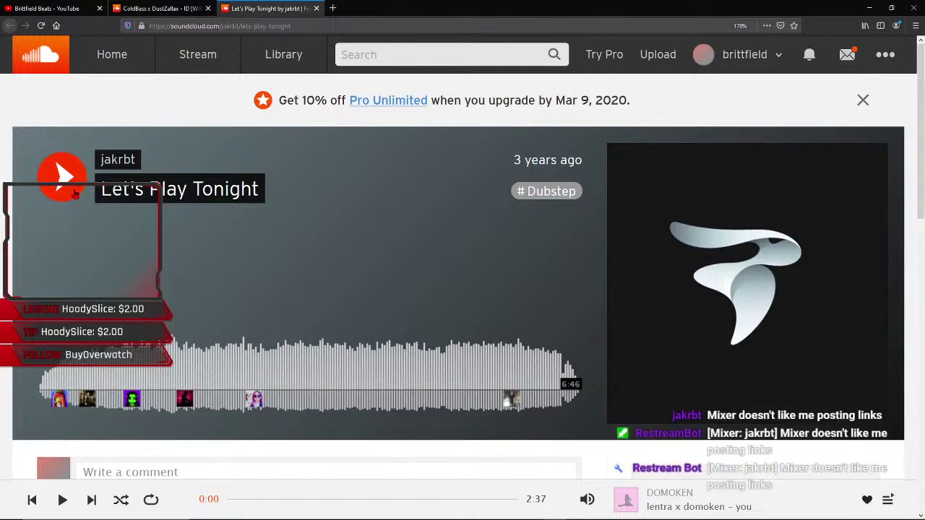
left_click(75, 194)
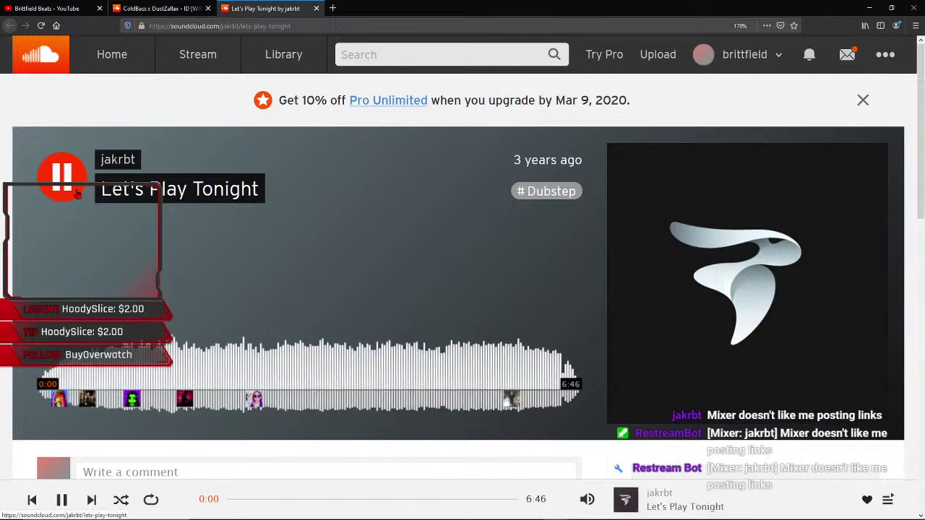
- Open the Nightbot website, nightbot.tv, in a new browser tab
left_click(332, 8)
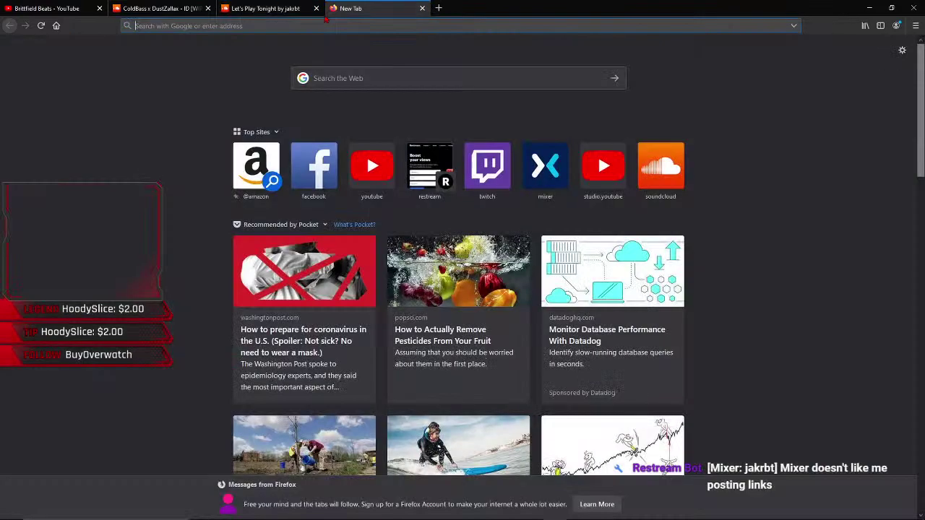
type("NIGHTBOT.TV")
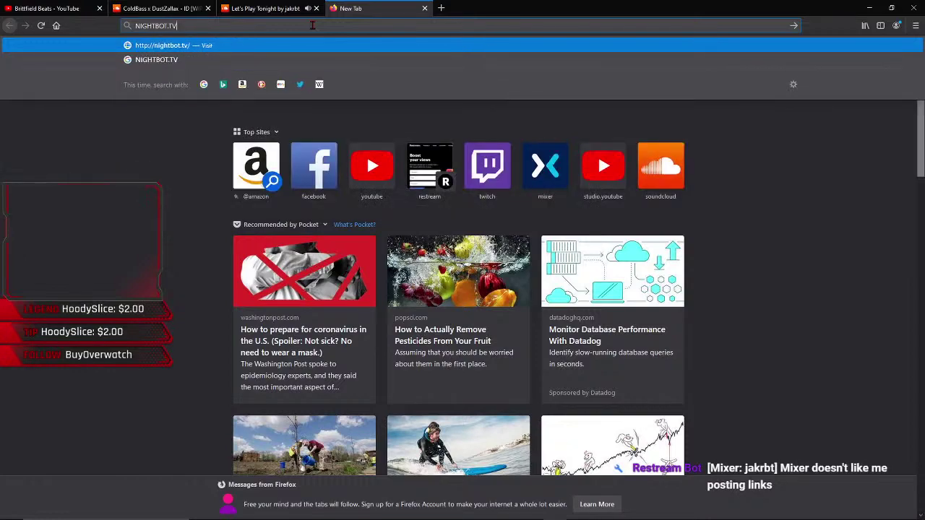
key("Return")
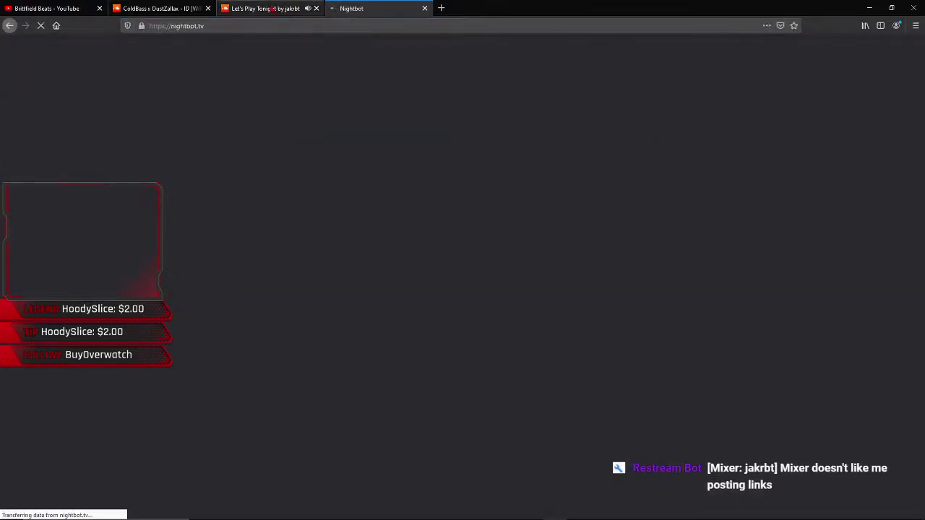
- Go back to the "Let's Play Tonight" page on SoundCloud and follow the track's artist
left_click(274, 9)
scroll(188, 248, "down", 8)
left_click(69, 181)
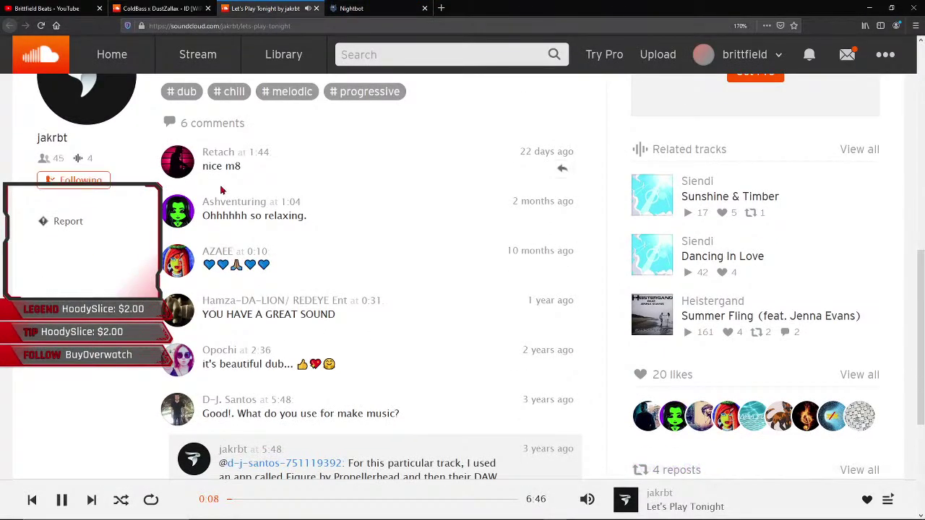
scroll(278, 230, "up", 5)
scroll(285, 233, "up", 5)
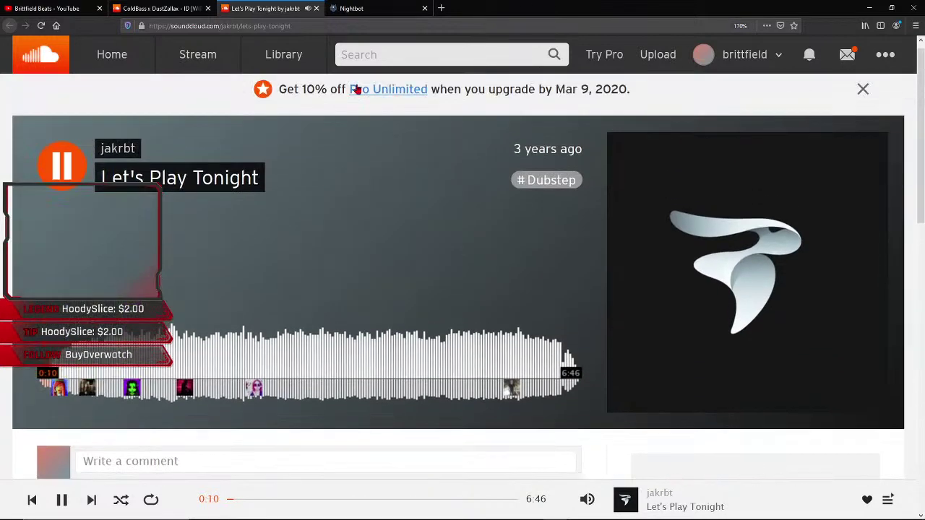
- Log in to Nightbot with the Mixer account and approve the requested authorization
left_click(371, 9)
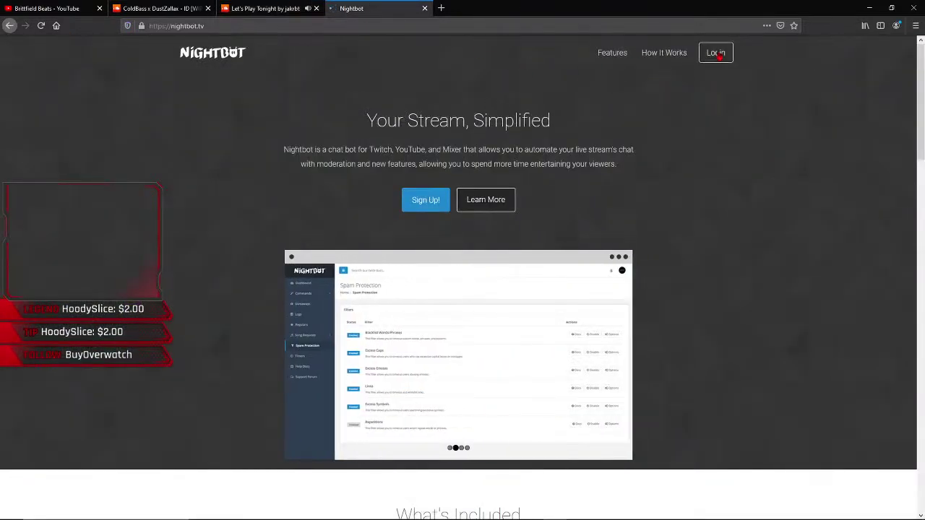
left_click(715, 52)
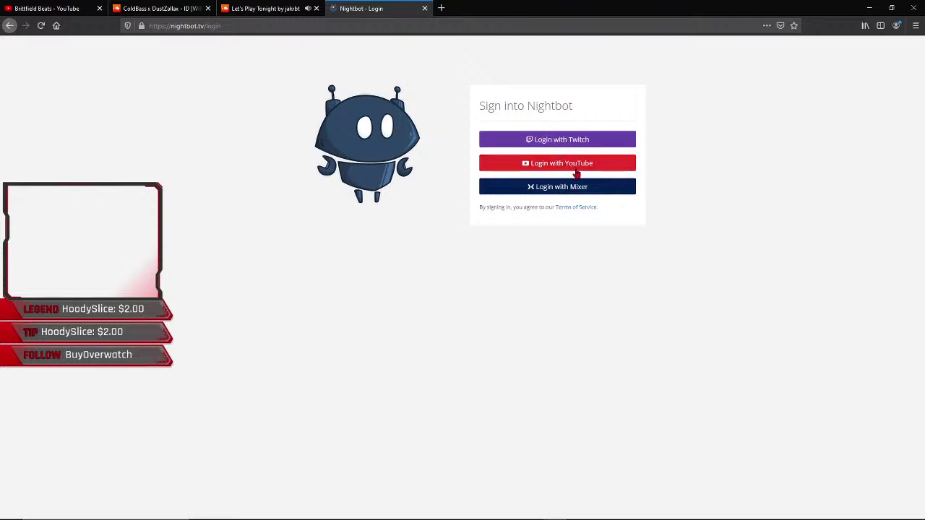
left_click(586, 192)
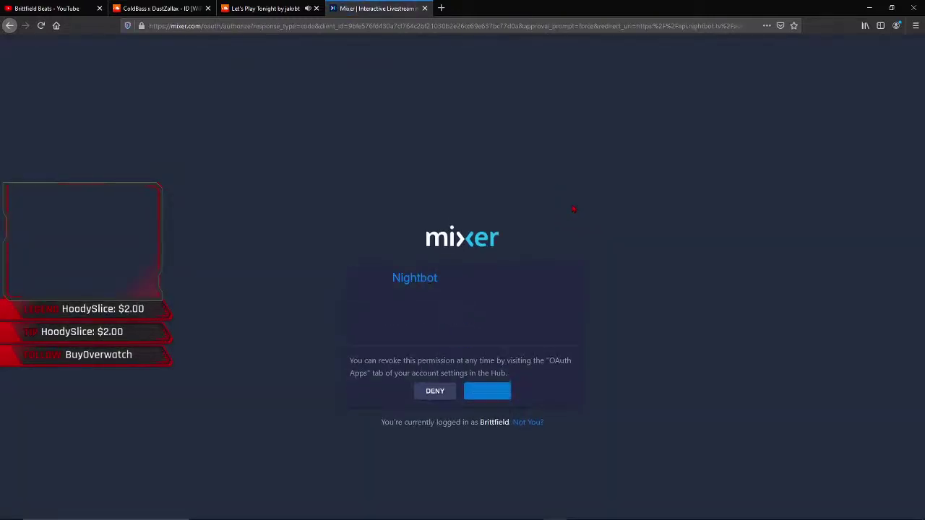
left_click(489, 396)
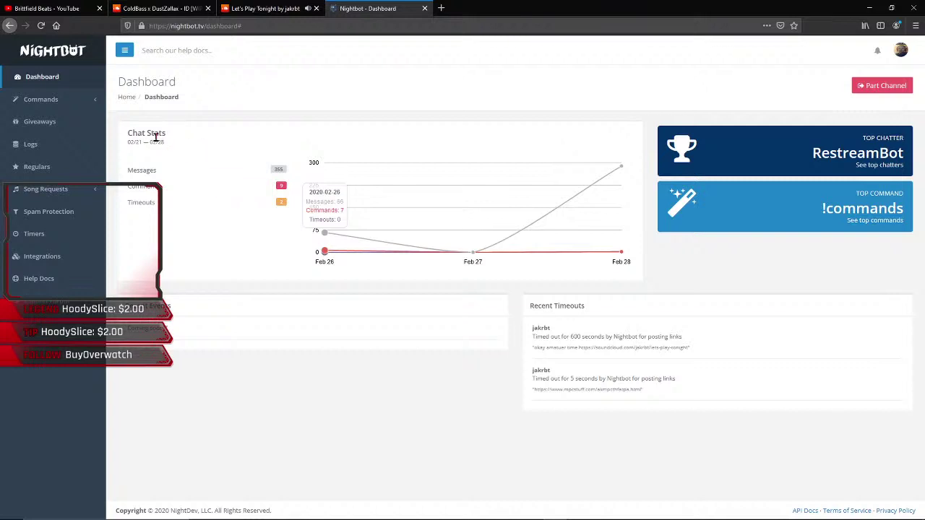
- Disable the Links filter in Nightbot's spam protection and close the Nightbot page
left_click(64, 213)
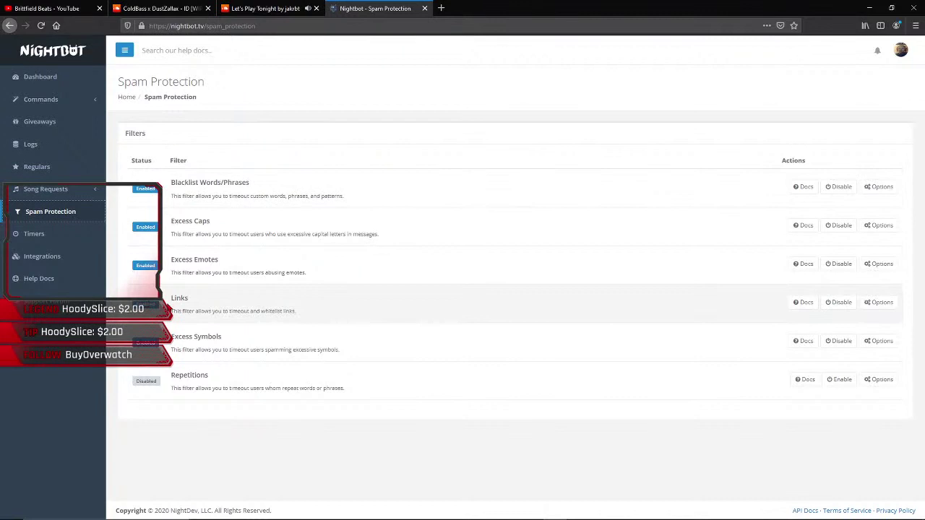
left_click(840, 302)
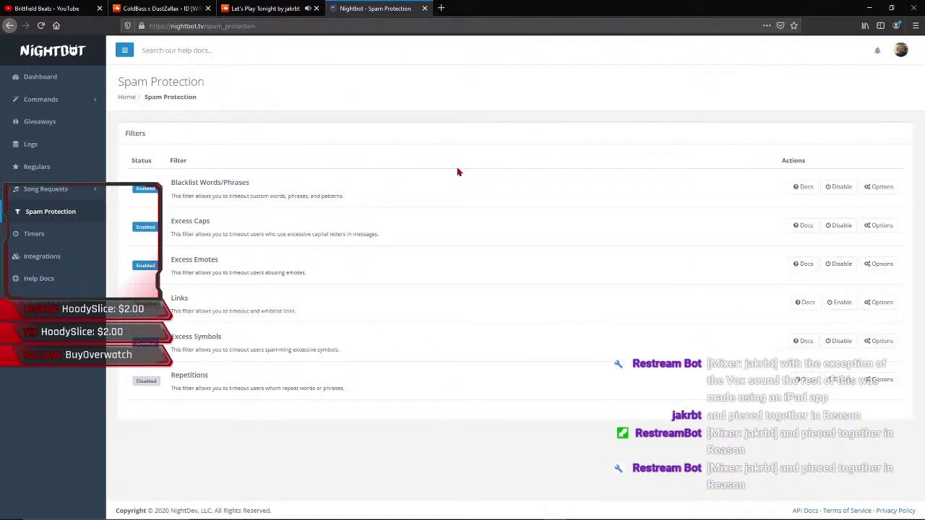
left_click(425, 8)
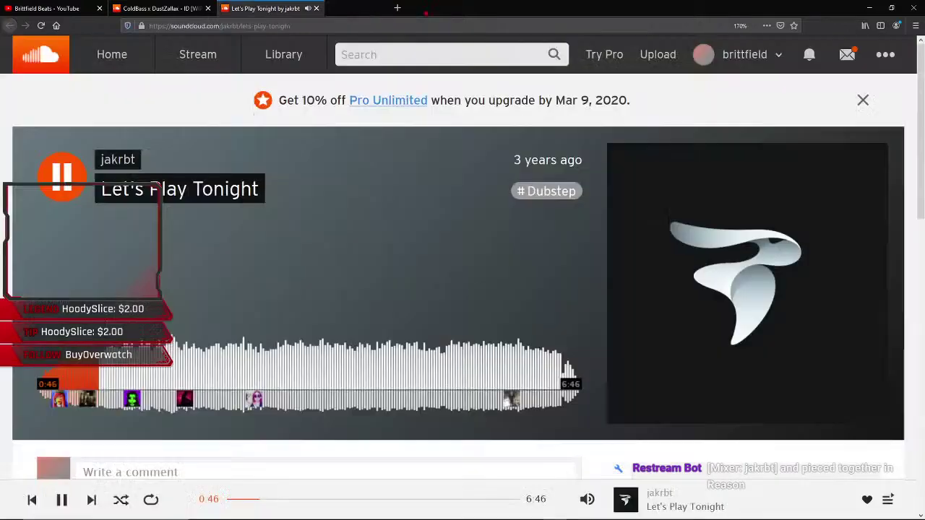
- Revisit the "ColdBass x DustZallax - ID [WIP]" track page and close it
left_click(181, 7)
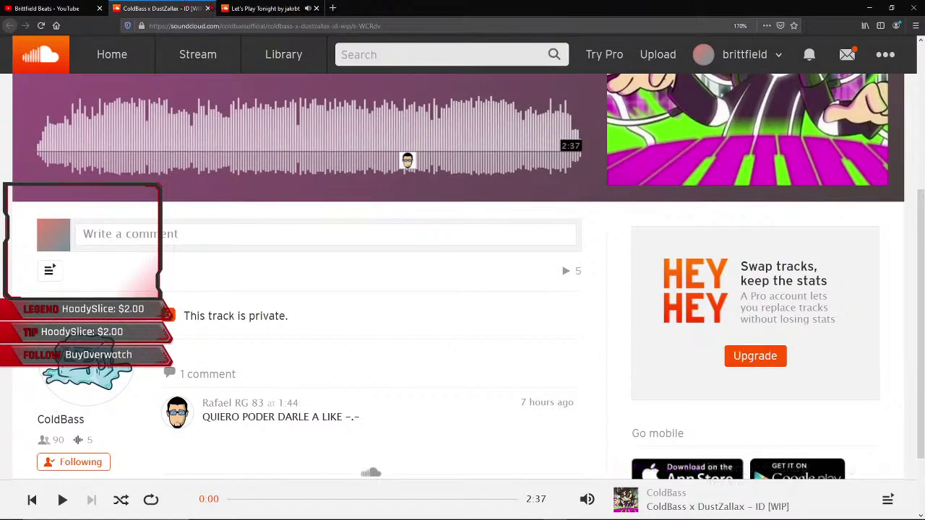
scroll(316, 138, "up", 3)
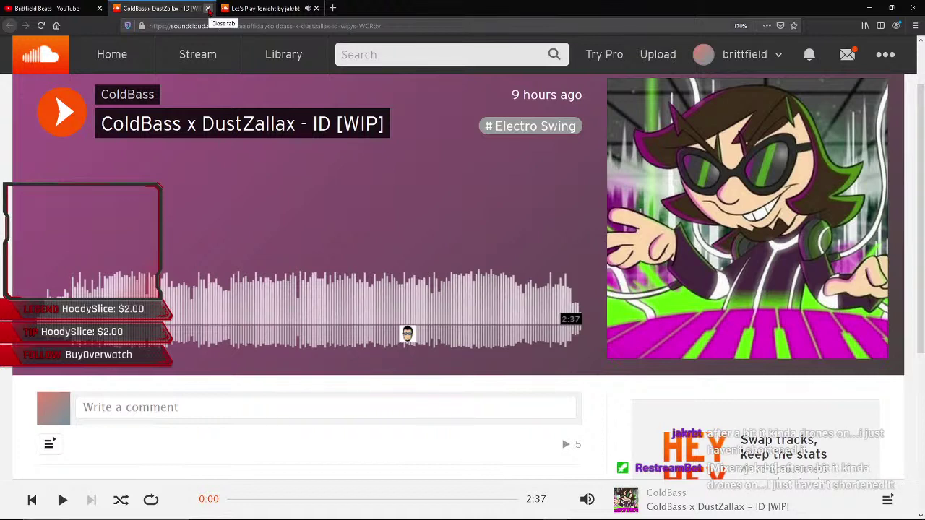
left_click(208, 8)
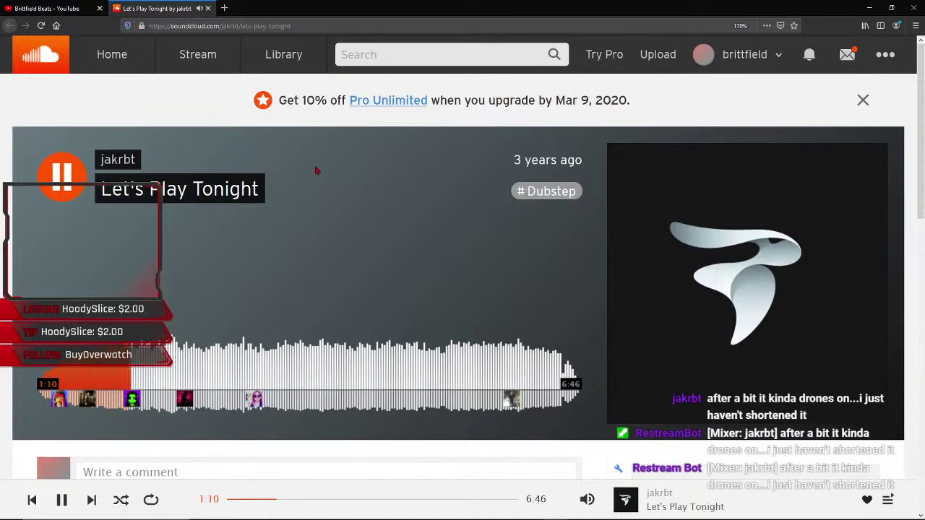
- Like the track "Let's Play Tonight" on its SoundCloud page
scroll(315, 170, "down", 3)
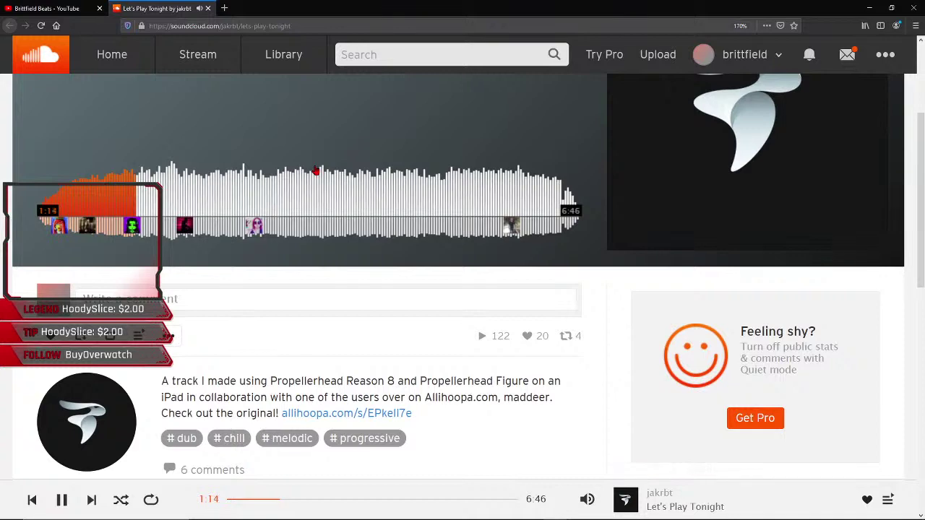
scroll(315, 172, "down", 2)
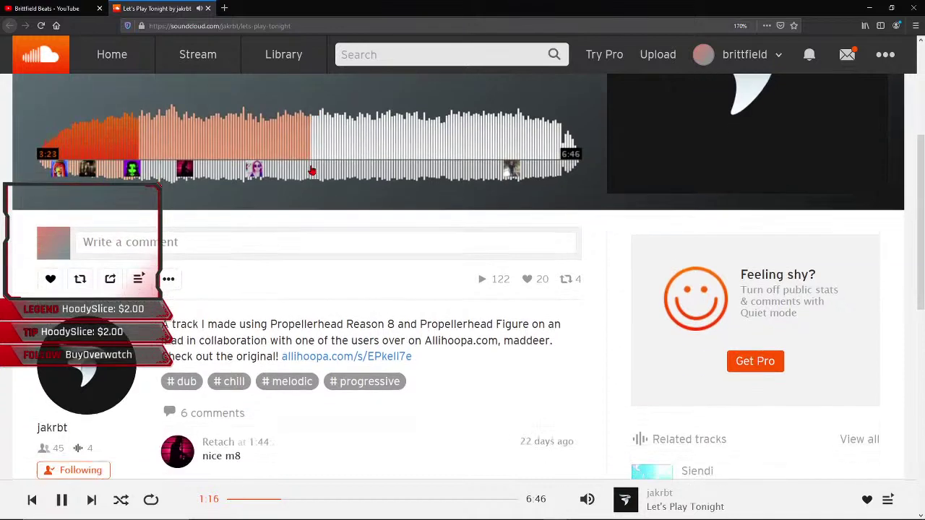
left_click(50, 249)
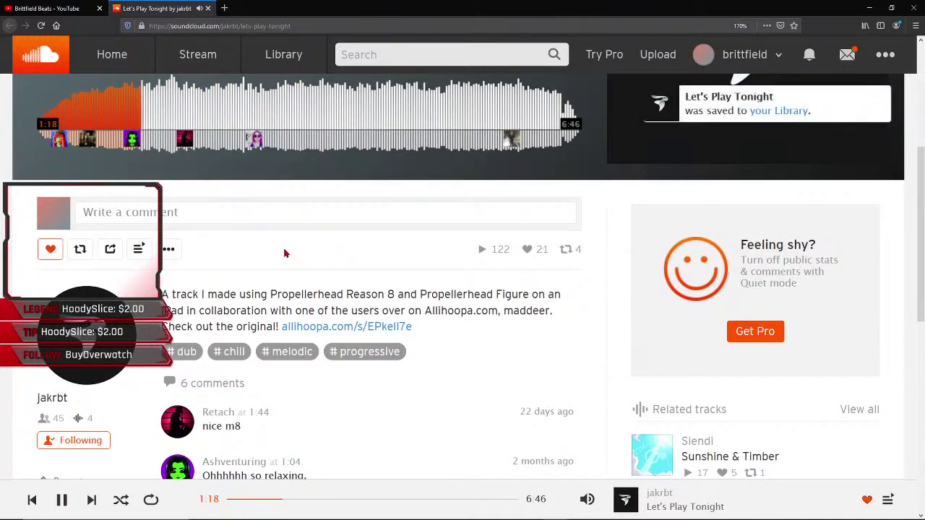
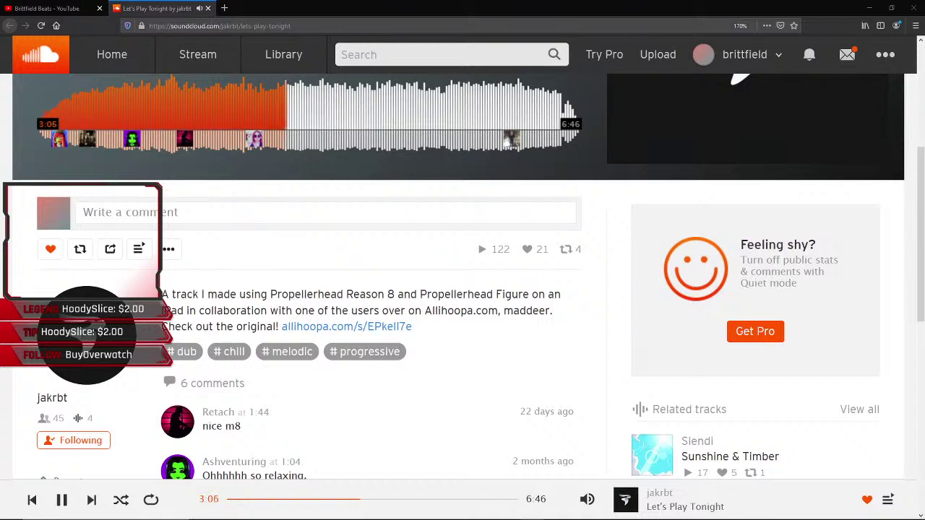
- Open Restream's titles page and submit the Twitch title "Send your beat links!!" with the category Music & Performing Arts
left_click(224, 7)
type("restream.io/")
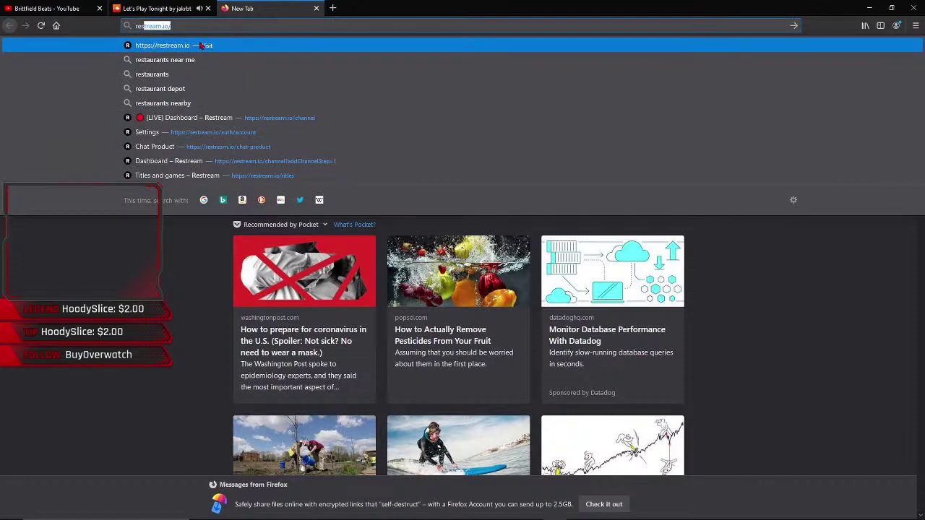
left_click(197, 48)
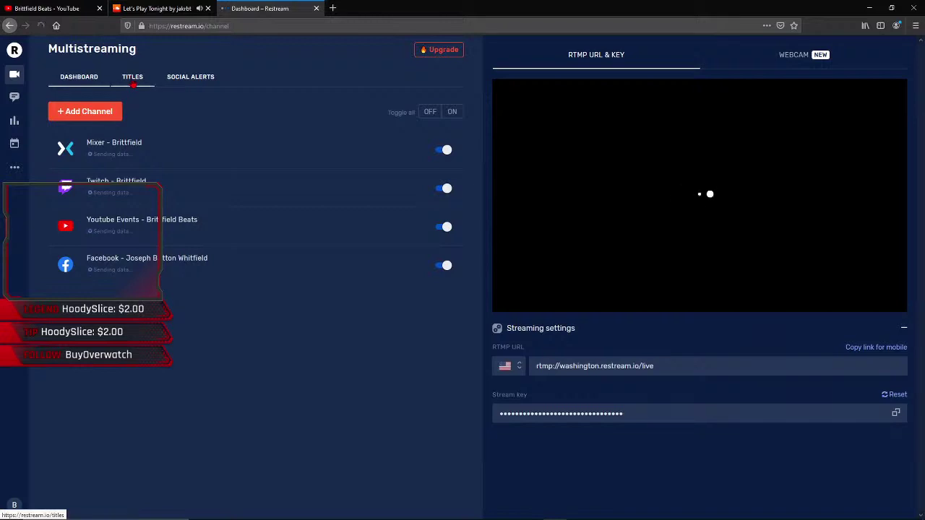
left_click(133, 81)
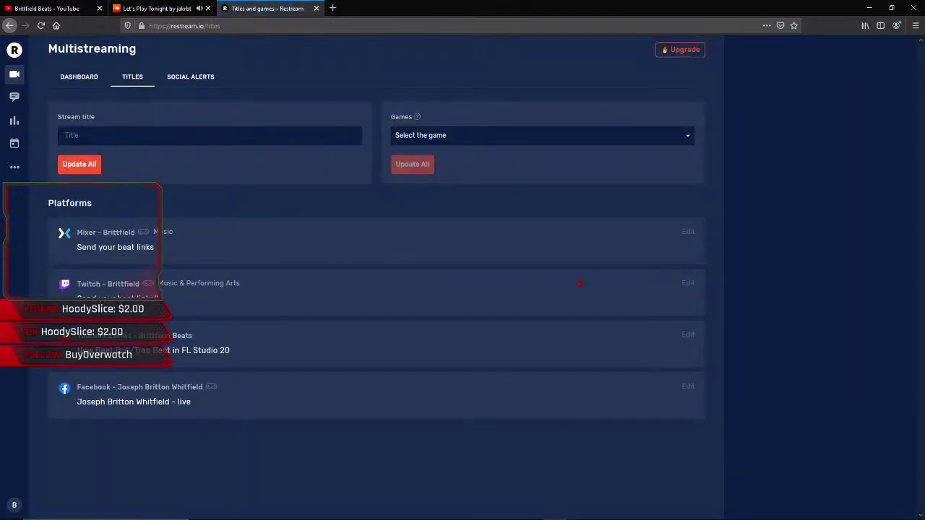
left_click(686, 284)
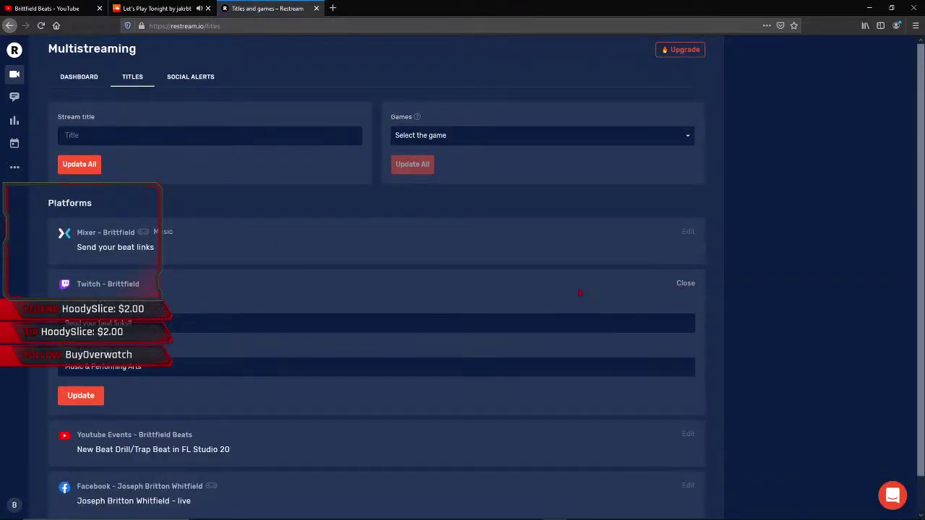
left_click(82, 398)
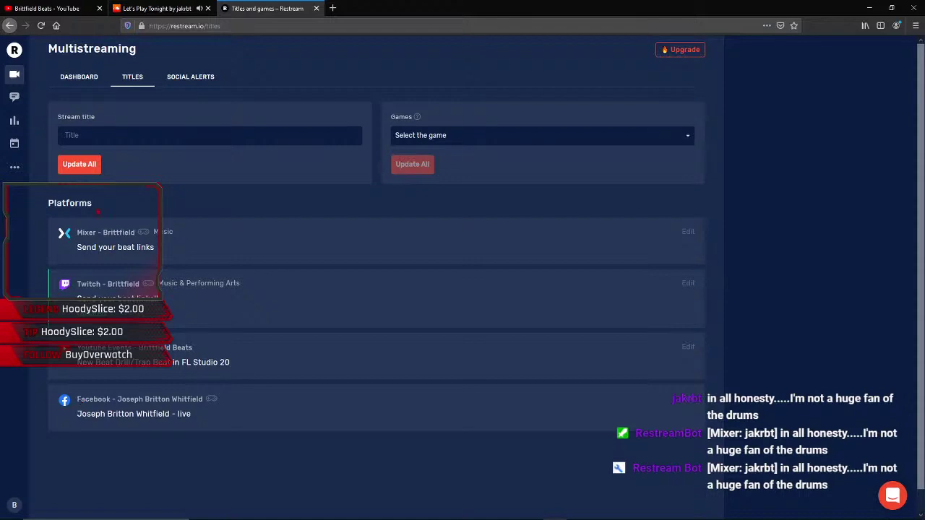
- Return to the "Let's Play Tonight" track page on SoundCloud and pause the track
left_click(189, 9)
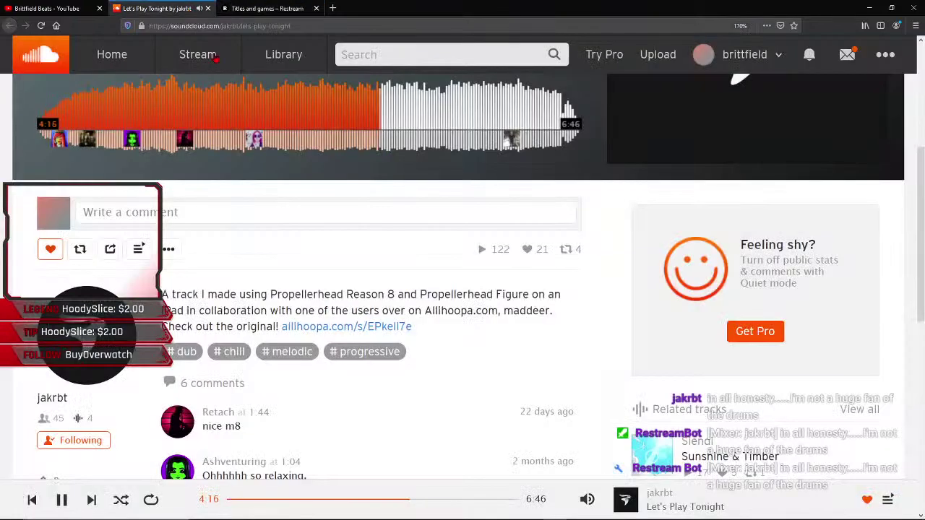
scroll(67, 97, "up", 4)
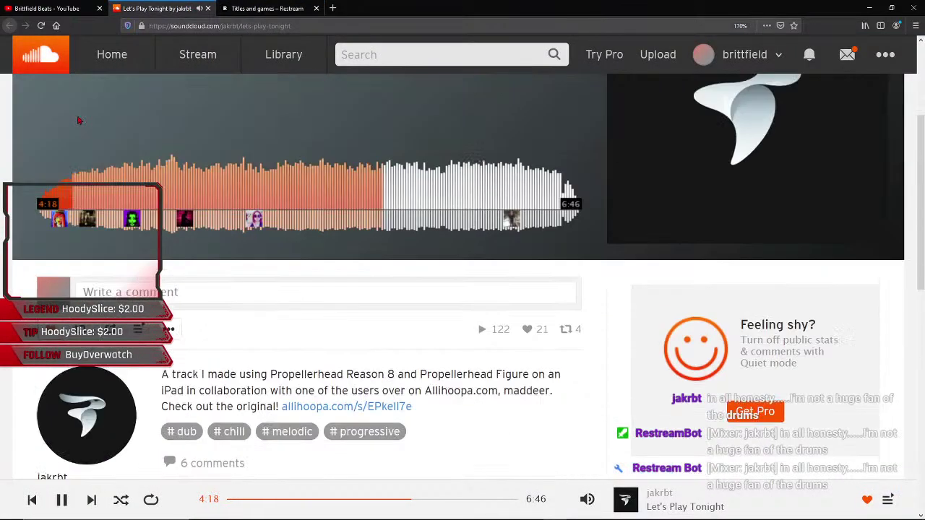
left_click(64, 175)
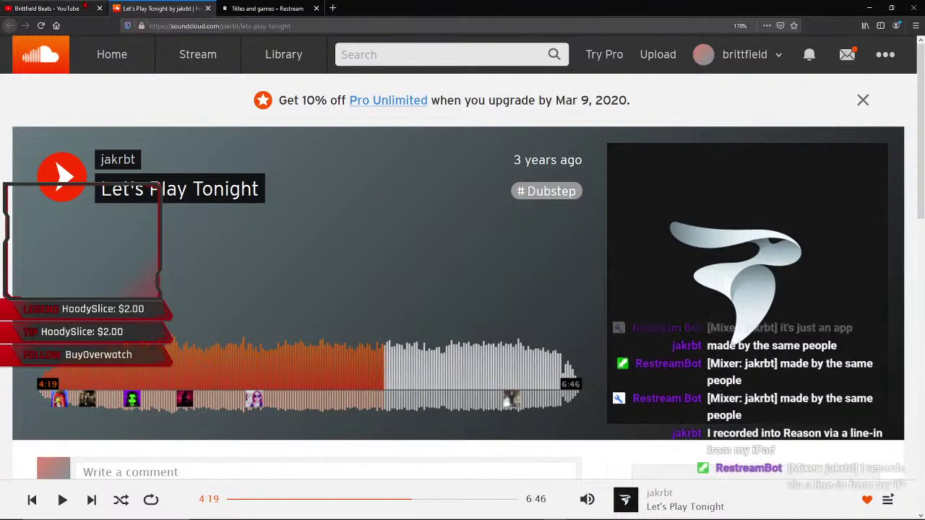
- Submit the YouTube Events title "New Beat Drill/Trap Beat in FL Studio 20" and its description in Restream
left_click(267, 8)
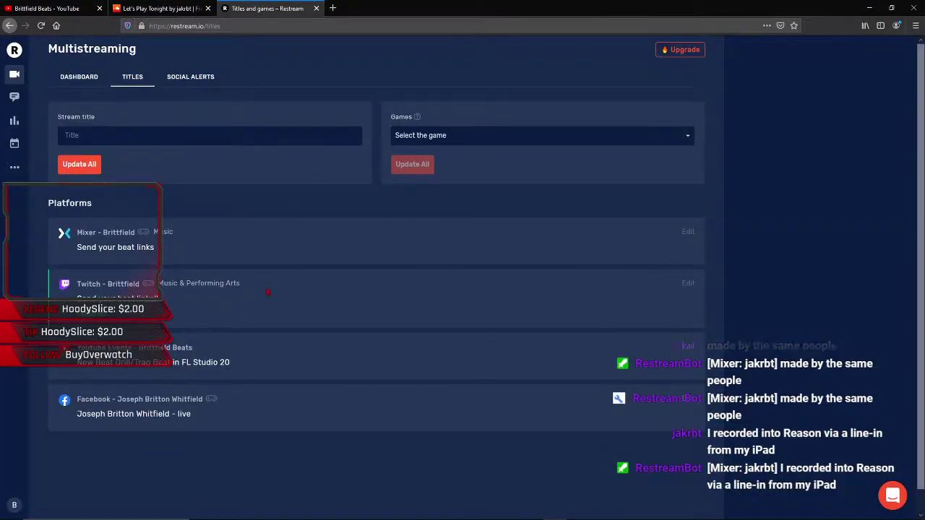
left_click(689, 348)
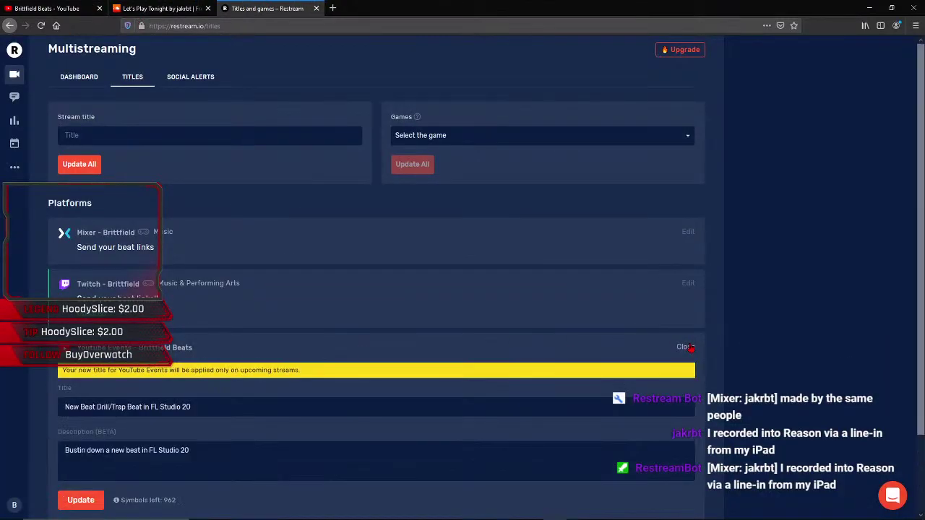
left_click(76, 502)
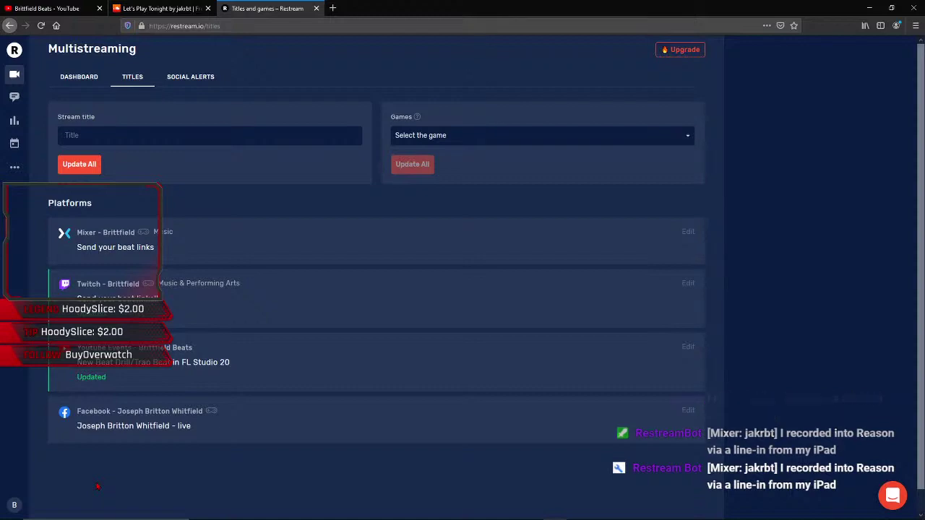
- Switch to FL Studio, start playing Pattern 1 and open the channel rack
key("alt+Tab")
key("alt+Tab")
key("alt+Tab")
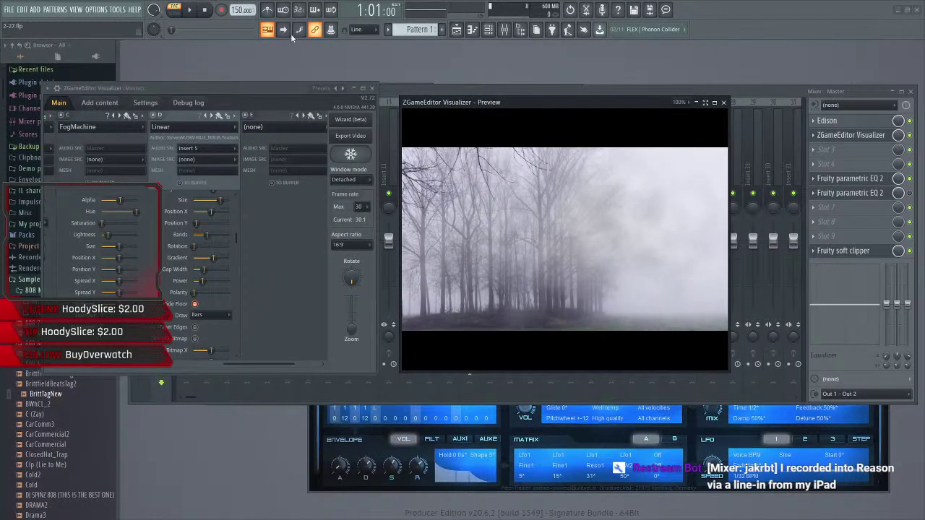
key("space")
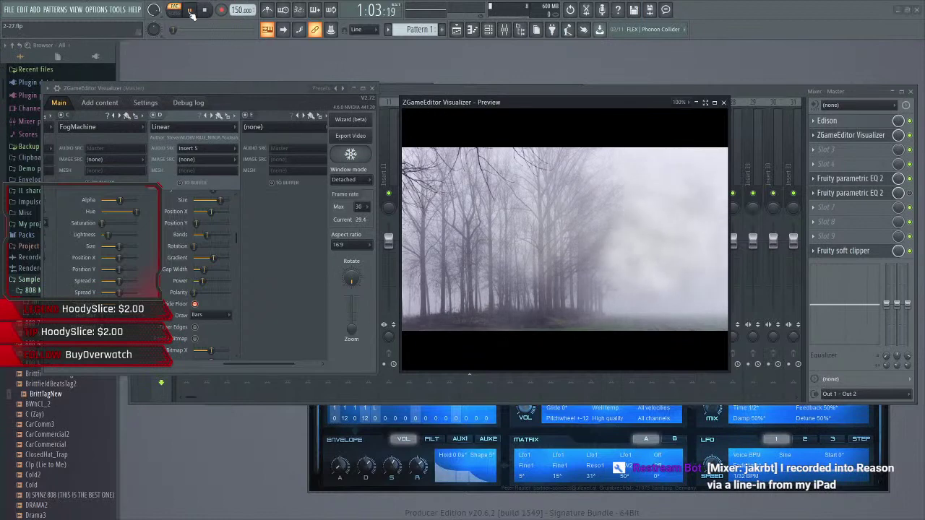
left_click(488, 29)
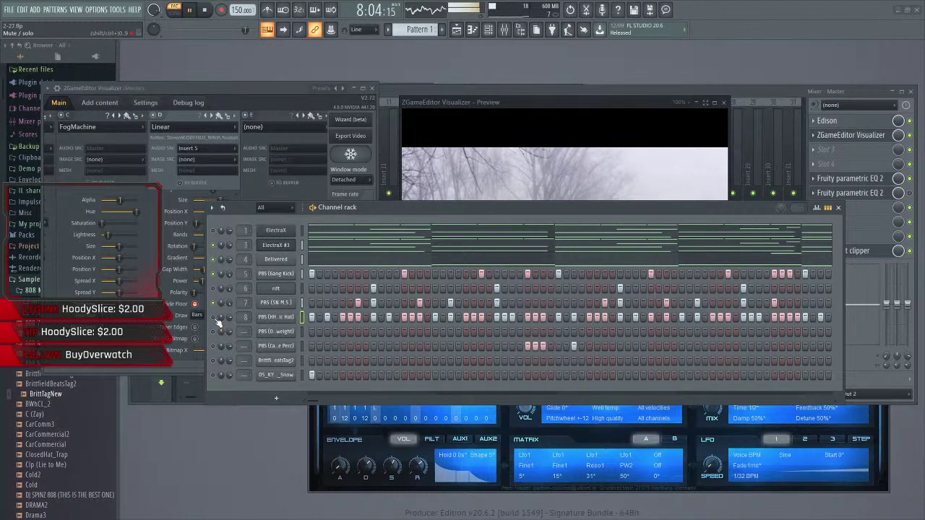
- Examine the PBS (HH Basic Hat) notes in the piano roll and restore the piano roll to a floating window
right_click(272, 318)
left_click(340, 318)
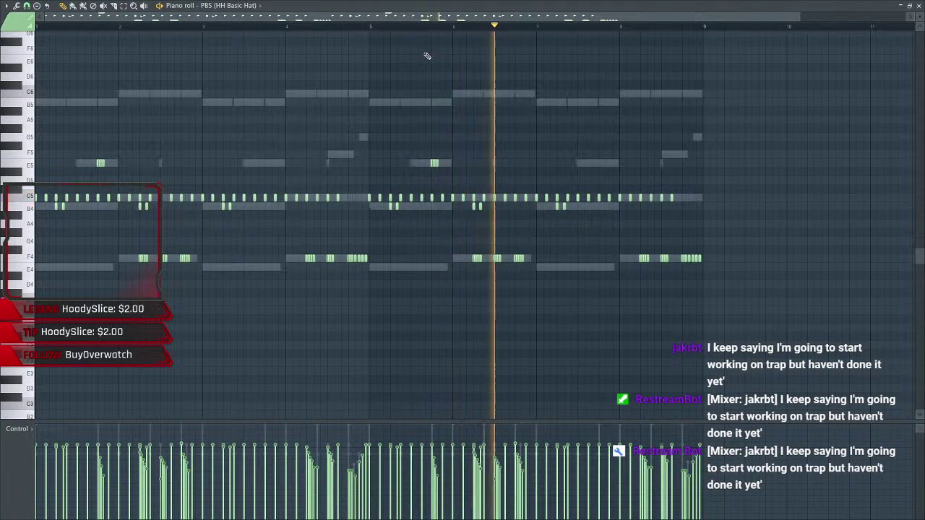
left_click(910, 6)
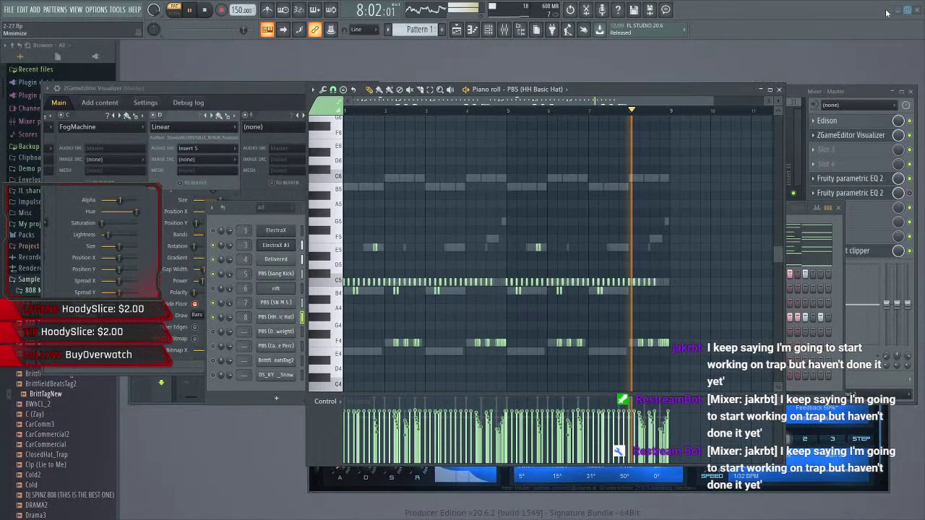
- Unmute the PBS (OH Overweight) channel and the percussion channel below it, and view ElectraX #3's notes in the piano roll
left_click(214, 332)
left_click(215, 347)
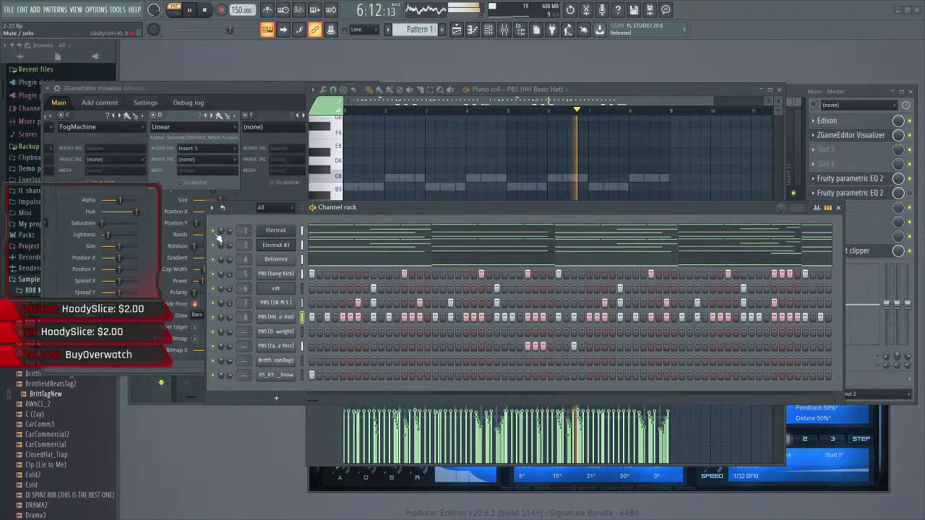
right_click(274, 245)
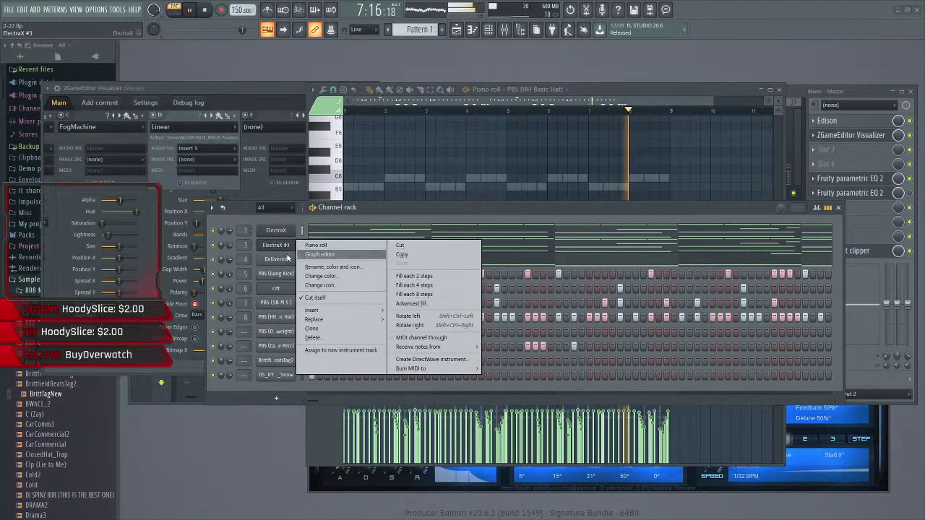
left_click(318, 246)
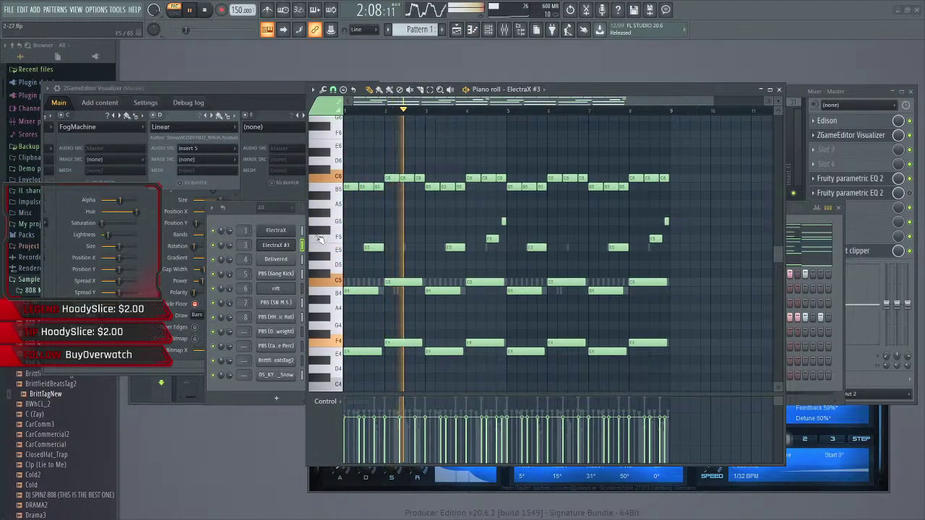
left_click(236, 208)
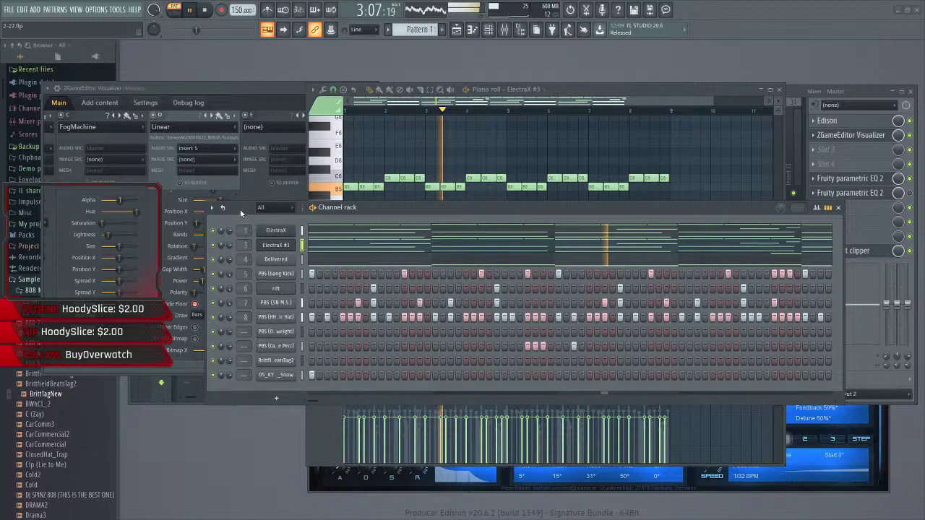
- Assign the PBS (OH Overweight) channel to free mixer track 9 and move the mixer below the channel rack
left_click(275, 331)
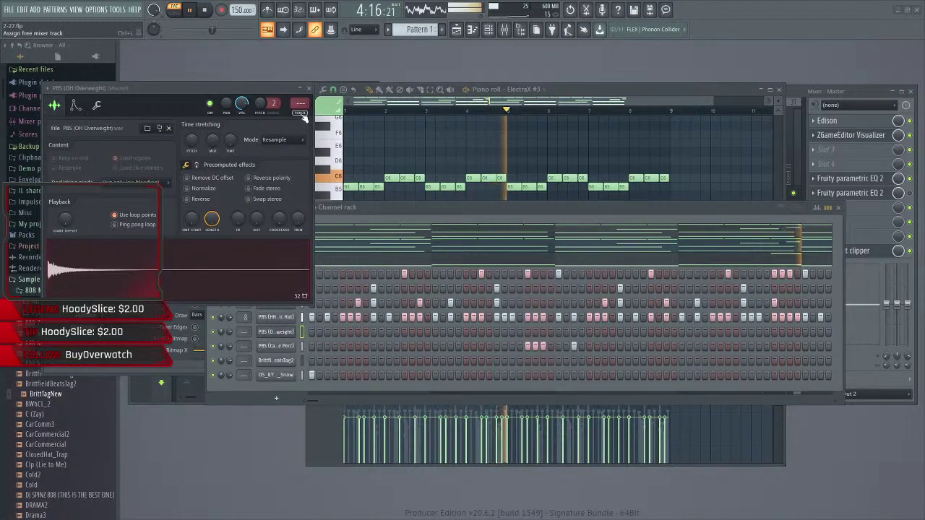
key("F9")
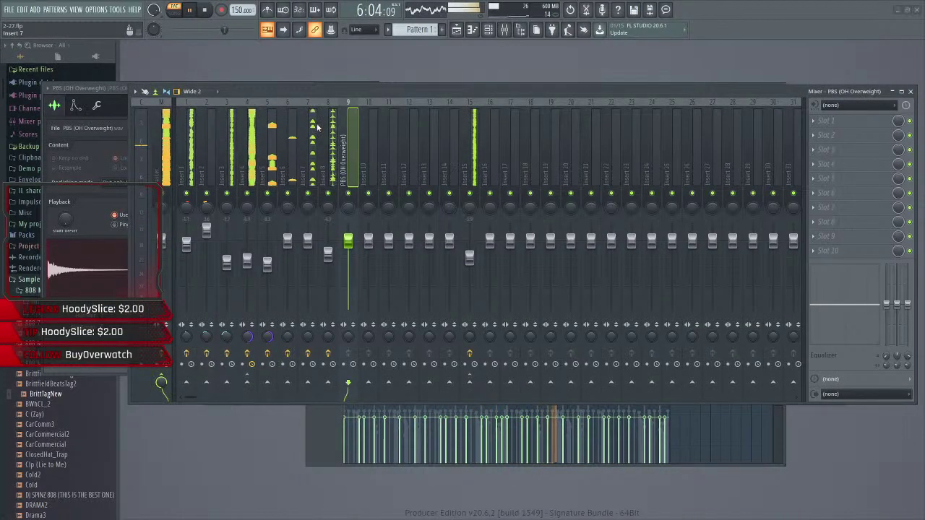
left_click_drag(416, 95, 378, 394)
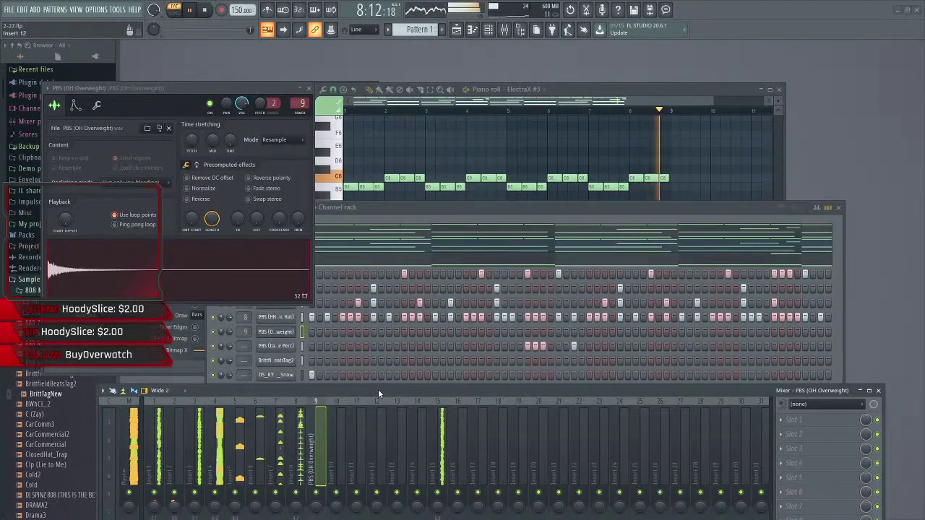
- Place PBS (OH Overweight) hits on step 13 of bars 1 and 3 and audition the pattern
left_click(492, 210)
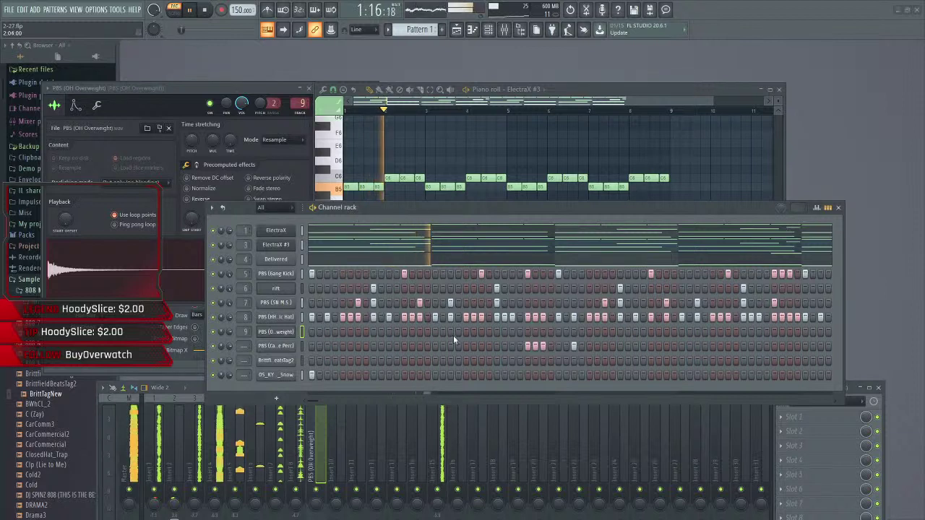
left_click(404, 332)
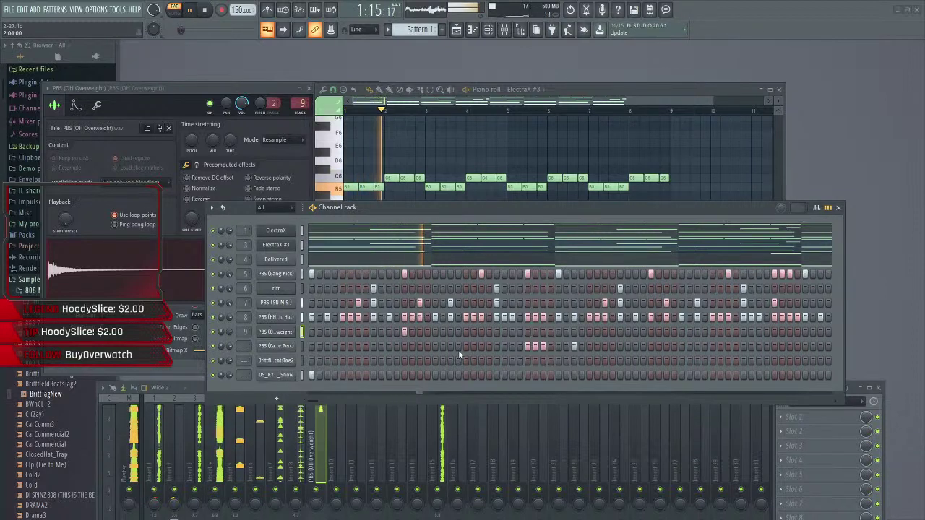
key("space")
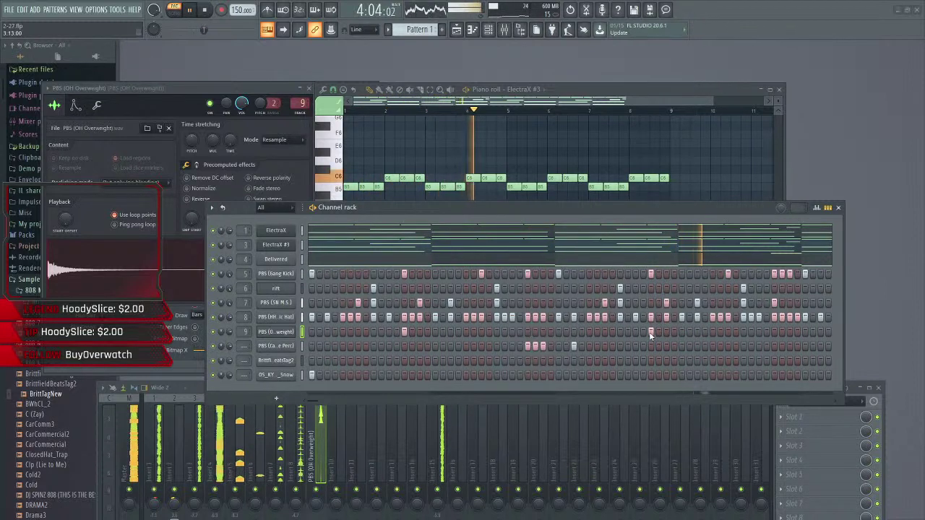
key("space")
- Turn off loop points for the PBS (OH Overweight) sample, set the channel to cut itself, and play the pattern
left_click(286, 331)
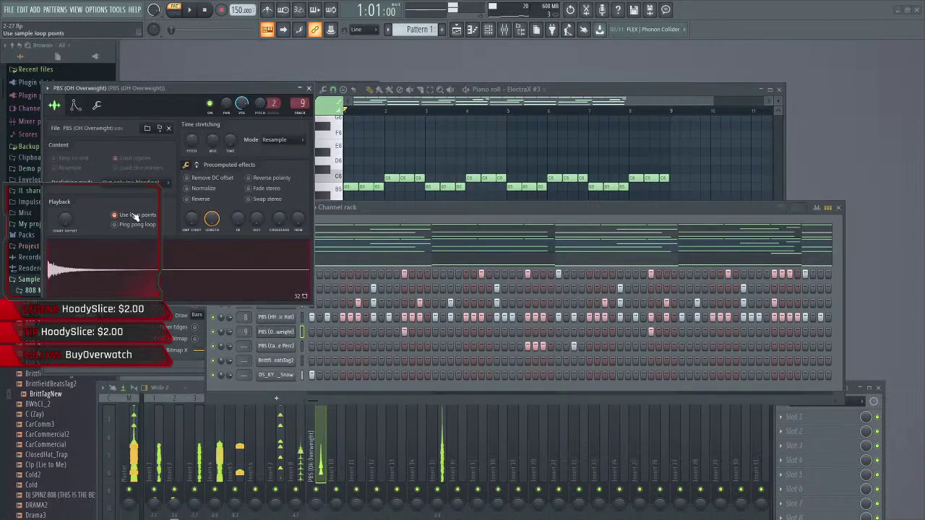
right_click(279, 333)
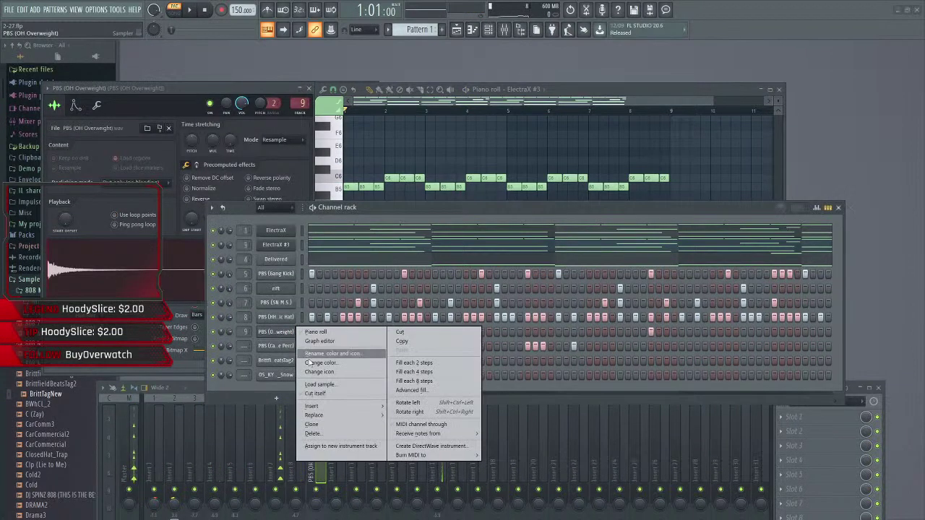
left_click(318, 391)
key("space")
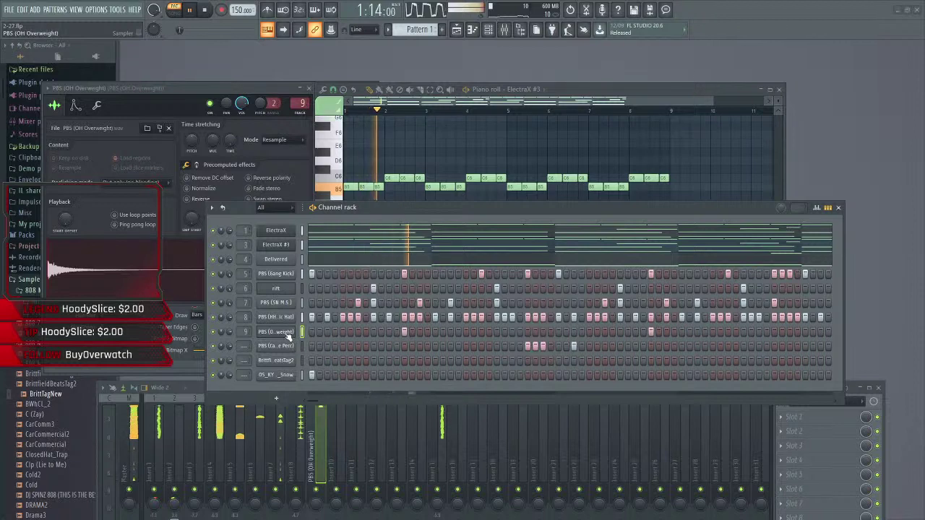
- Detect the PBS (OH Overweight) sample's pitch regions in Edison and set the channel's root note to A5
right_click(161, 273)
left_click(207, 300)
right_click(269, 264)
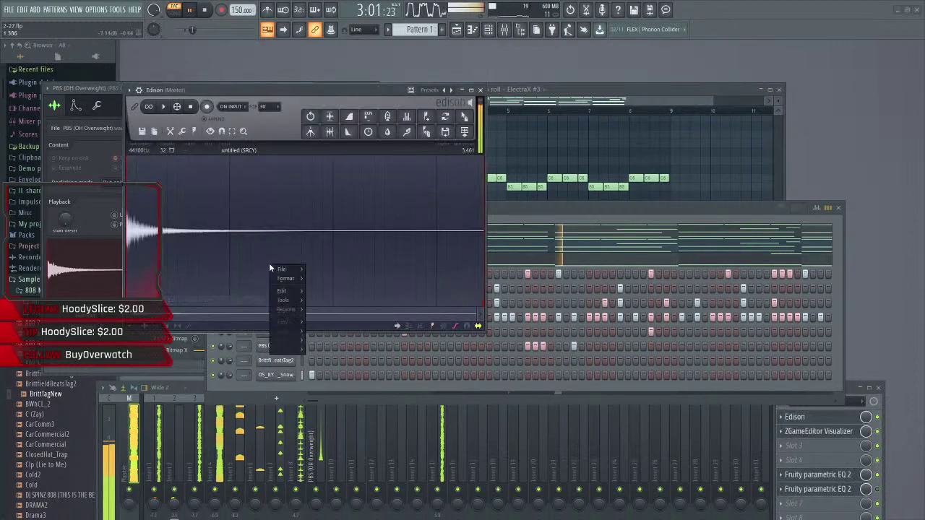
mouse_move(288, 309)
left_click(360, 430)
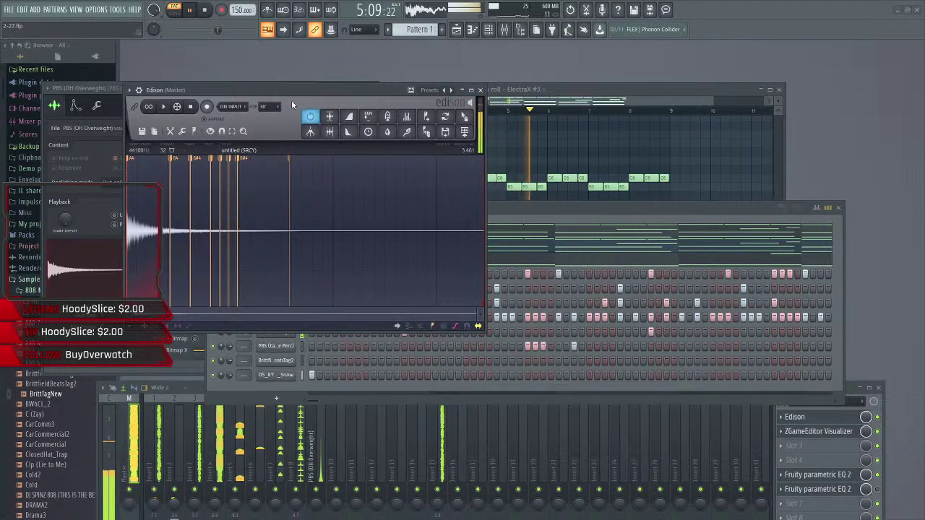
left_click_drag(291, 91, 484, 138)
left_click(99, 107)
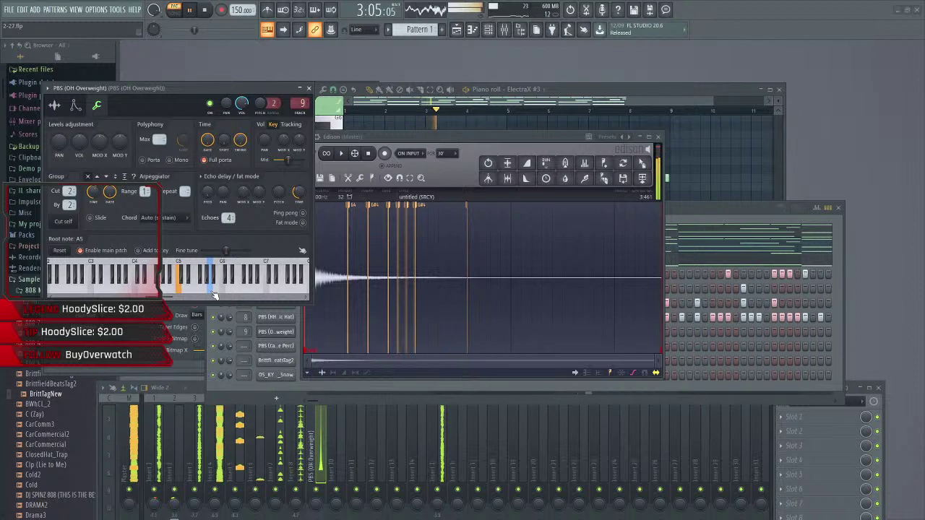
- Move the PBS (OH Overweight) hit from step 13 of bar 1 to step 13 of bar 2 and audition the pattern
left_click(679, 211)
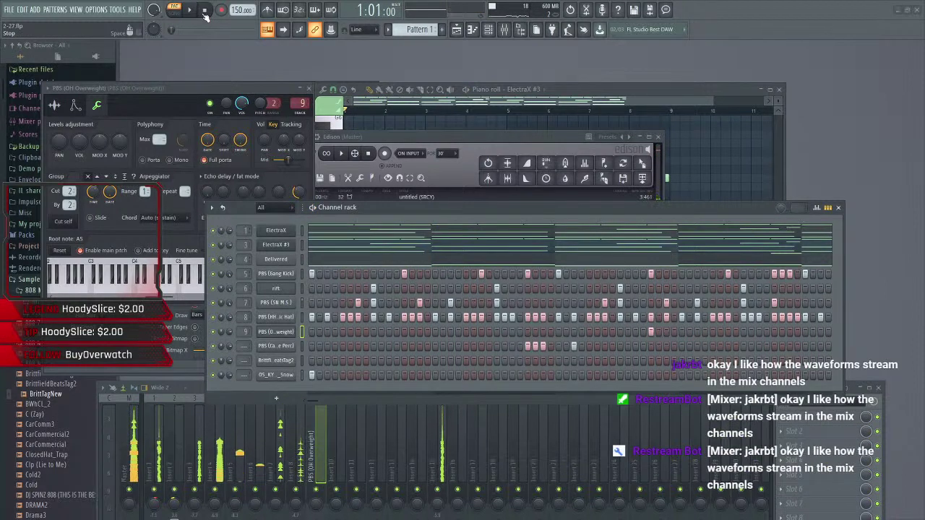
left_click(526, 332)
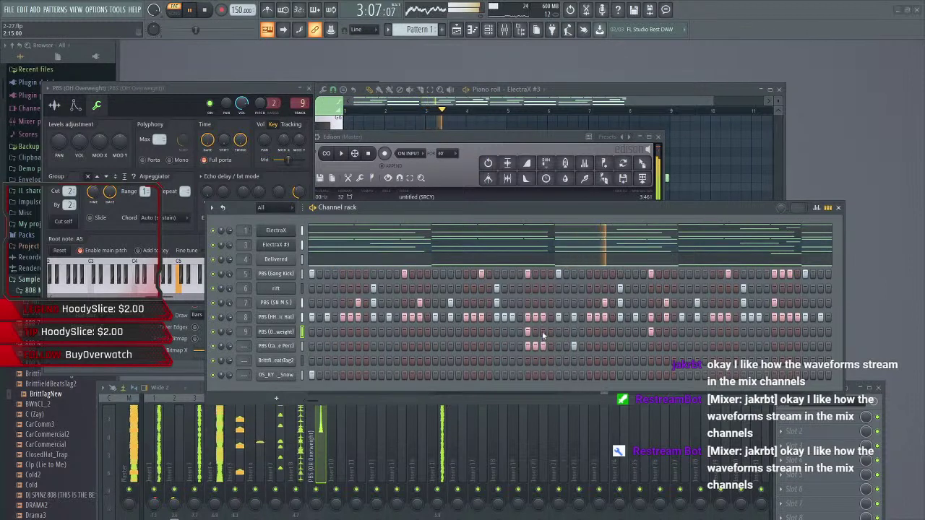
key("space")
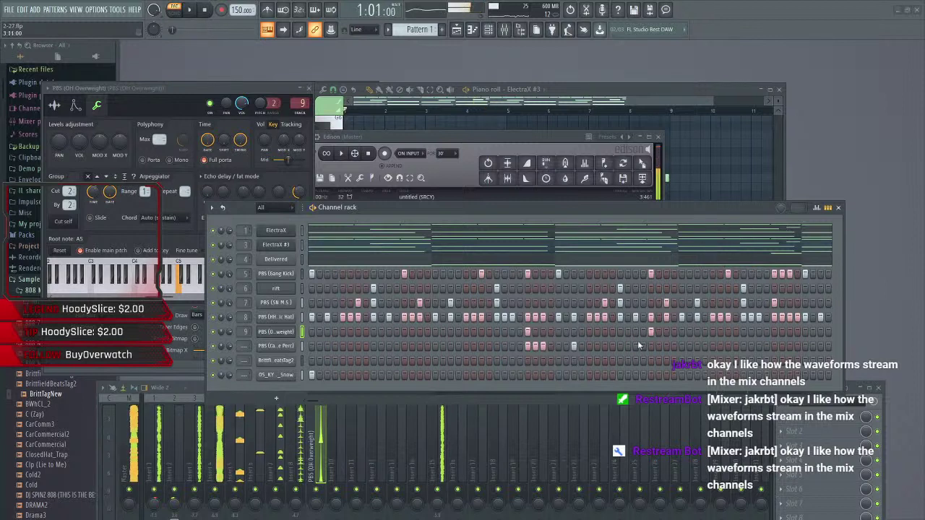
- Move the PBS (OH Overweight) hit on step 13 of bar 3 to bar 4, and add step-13 hits in bars 6 and 8
left_click(651, 333)
left_click(774, 332)
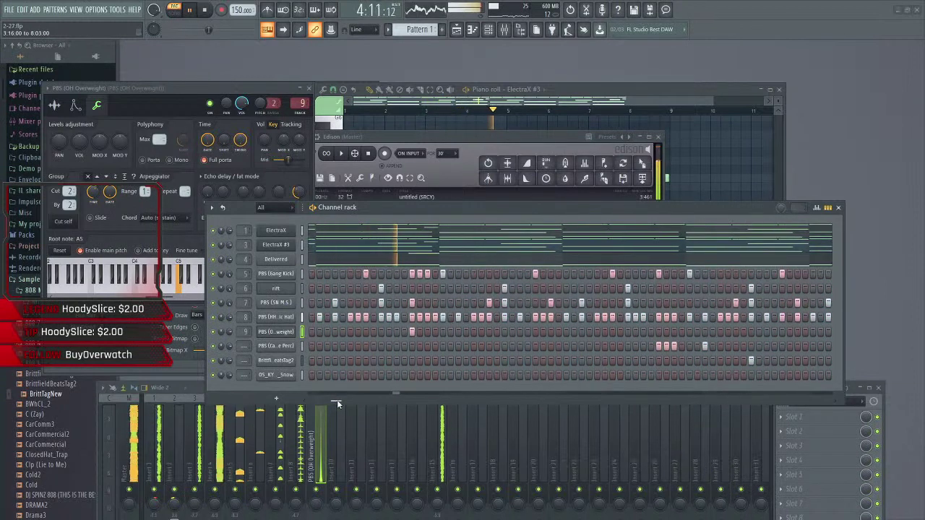
left_click(659, 332)
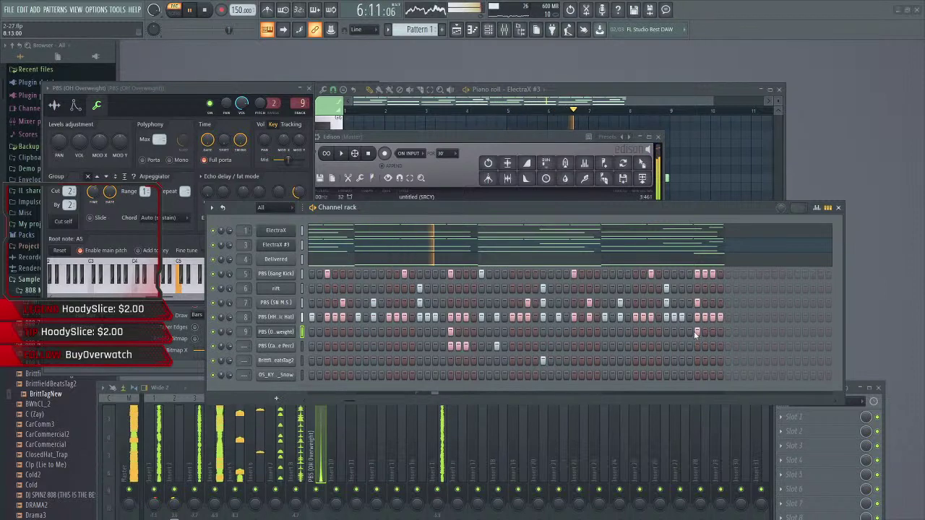
- Set the root note of the PBS (OH Overweight) channel to A4
left_click(287, 334)
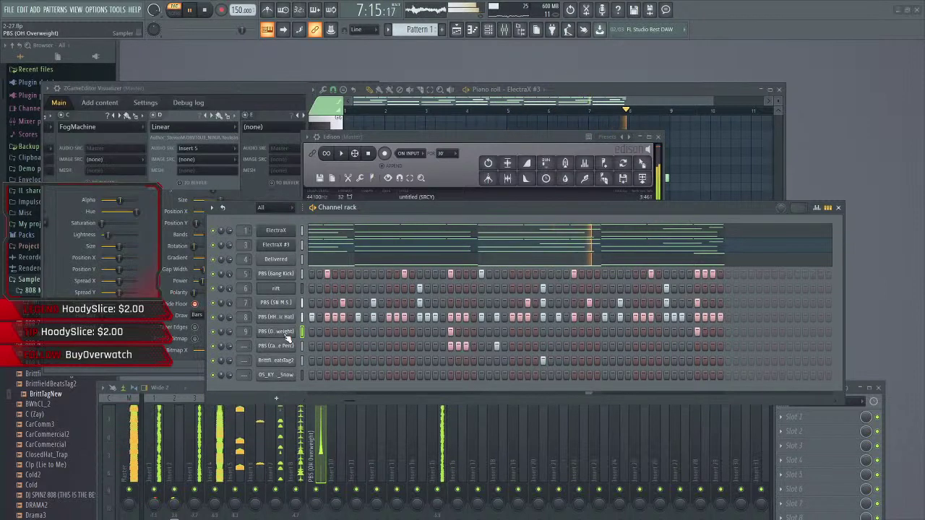
left_click(286, 334)
left_click(152, 288)
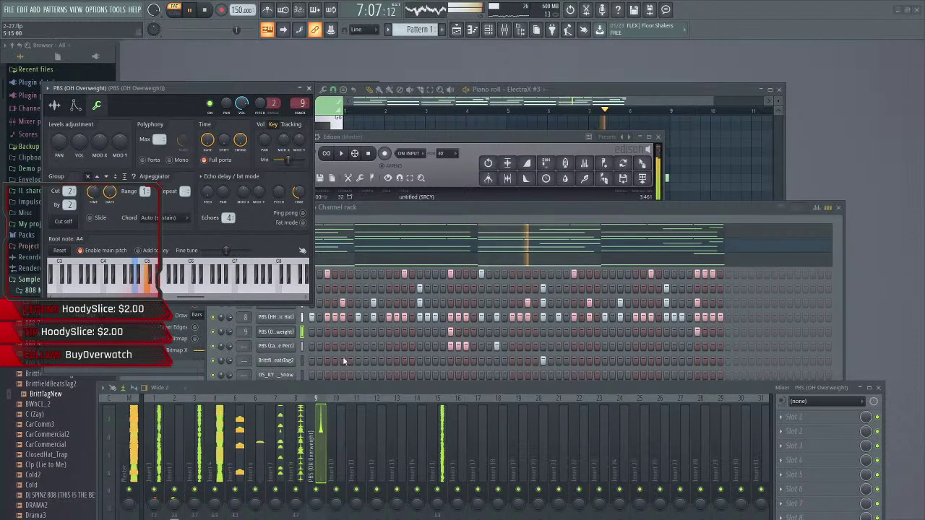
- Insert Fruity Parametric EQ 2 on the PBS (OH Overweight) mixer track and roll off the lows with band 1 and the highs with band 7
left_click_drag(731, 390, 712, 287)
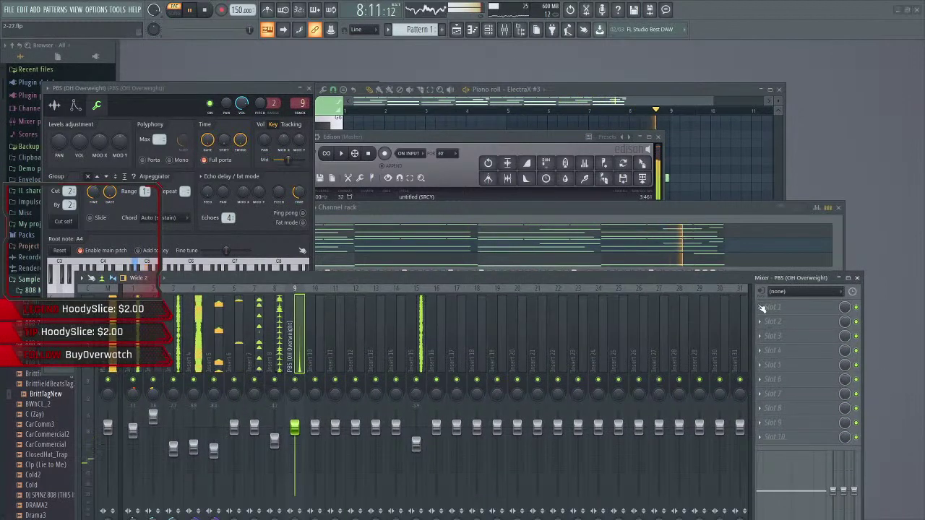
left_click(761, 309)
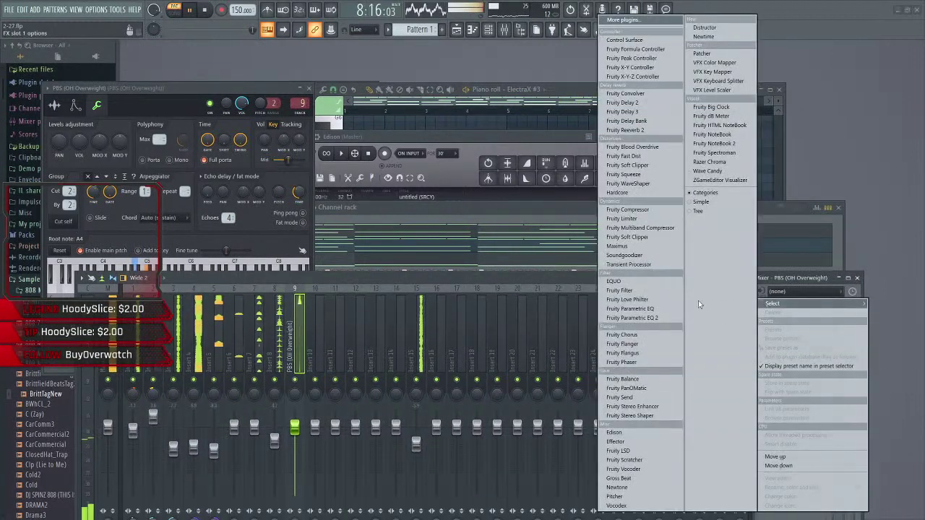
left_click(655, 319)
left_click_drag(104, 177, 181, 218)
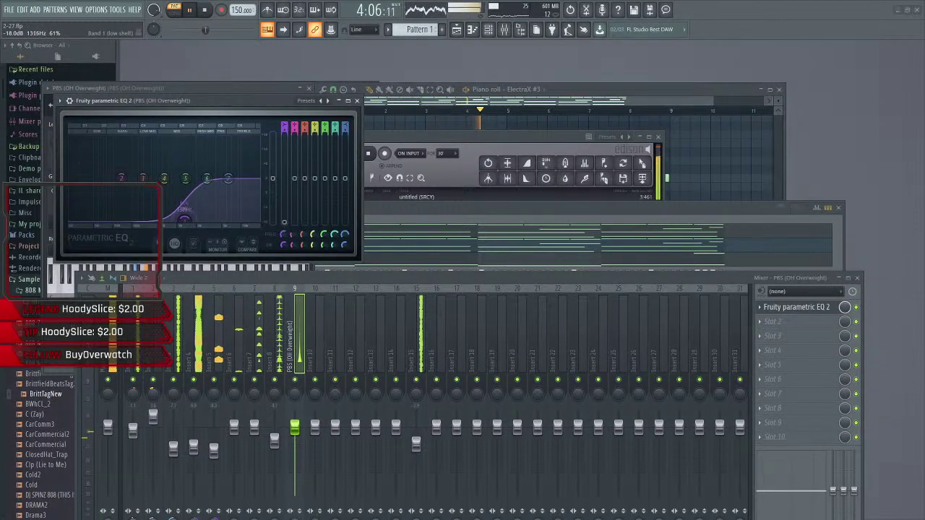
left_click_drag(228, 177, 252, 210)
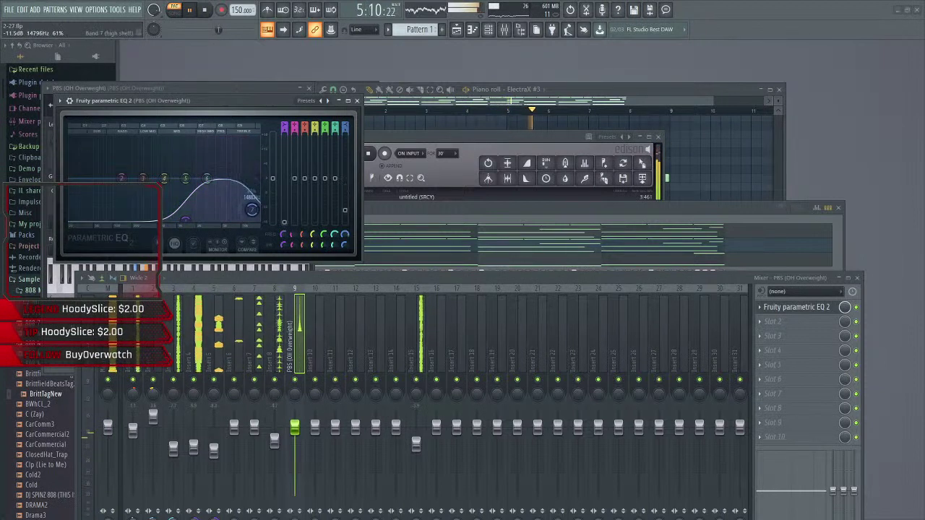
- Refine the open hat EQ: move the band 1 low cut to 2545 Hz, band 7 higher, and band 6 to 4.5 dB at 6153 Hz, 4% width
left_click_drag(207, 178, 224, 172)
left_click_drag(186, 219, 188, 220)
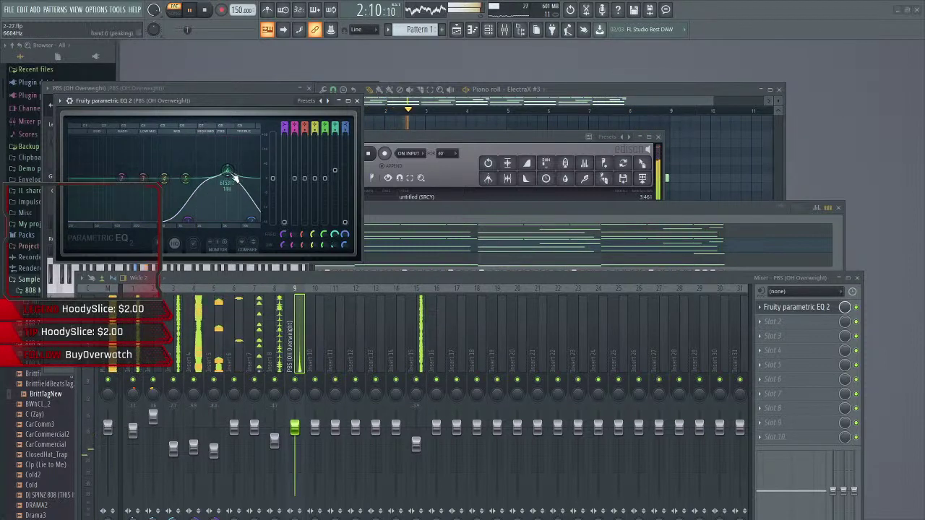
left_click_drag(225, 175, 228, 172)
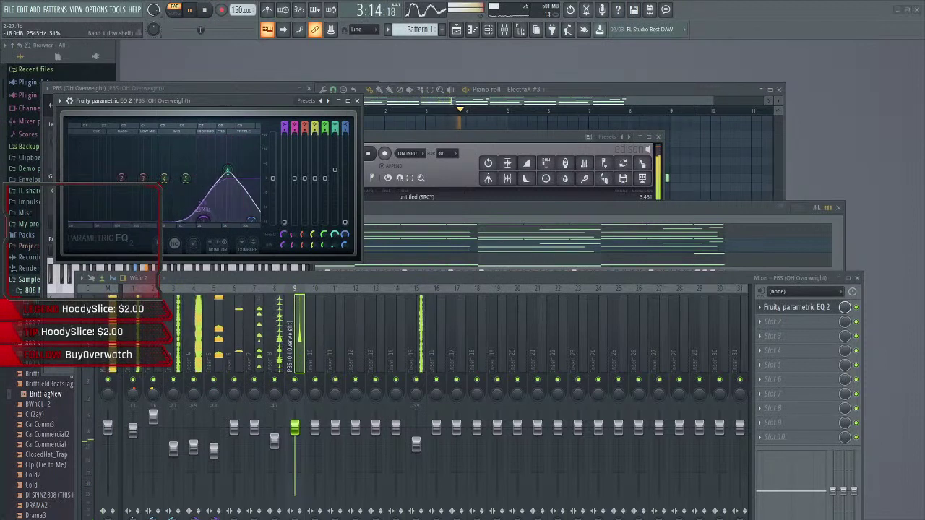
left_click_drag(206, 221, 207, 221)
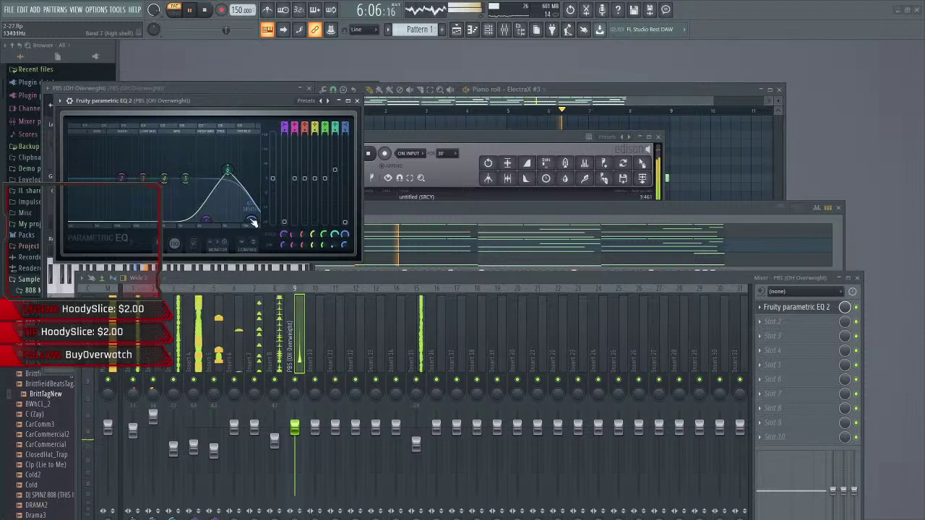
left_click_drag(252, 222, 258, 217)
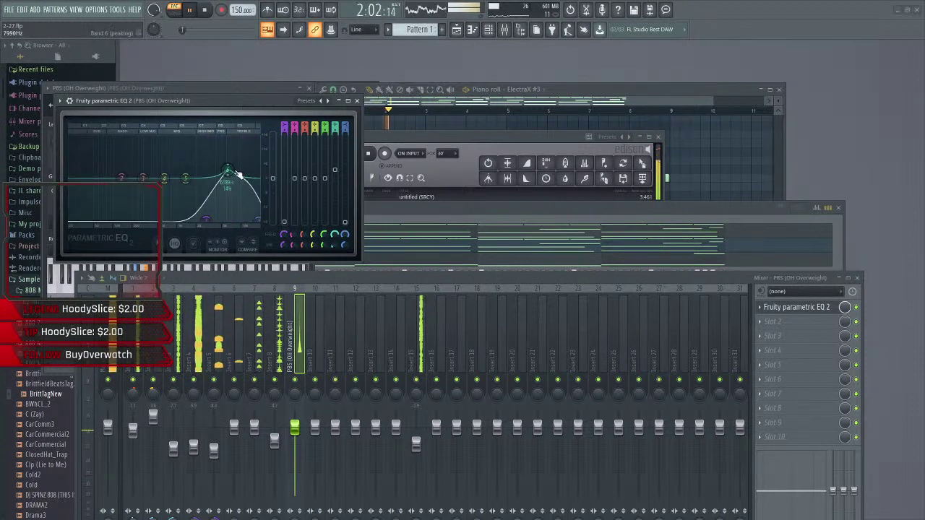
scroll(233, 173, "down", 2)
left_click_drag(231, 173, 232, 170)
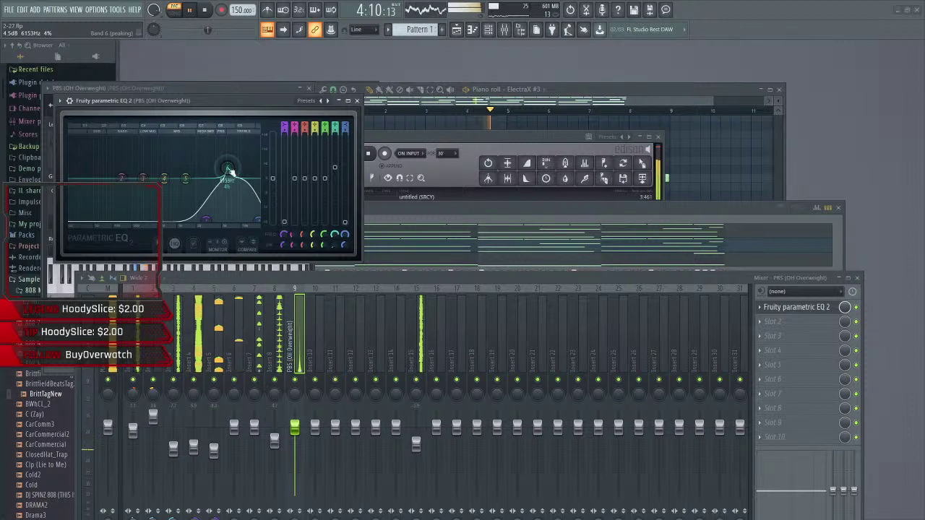
- Lower the PBS (OH Overweight) mixer fader to 91% (-2.1 dB) and audition the pattern while checking the mixer waveforms
left_click_drag(295, 428, 295, 434)
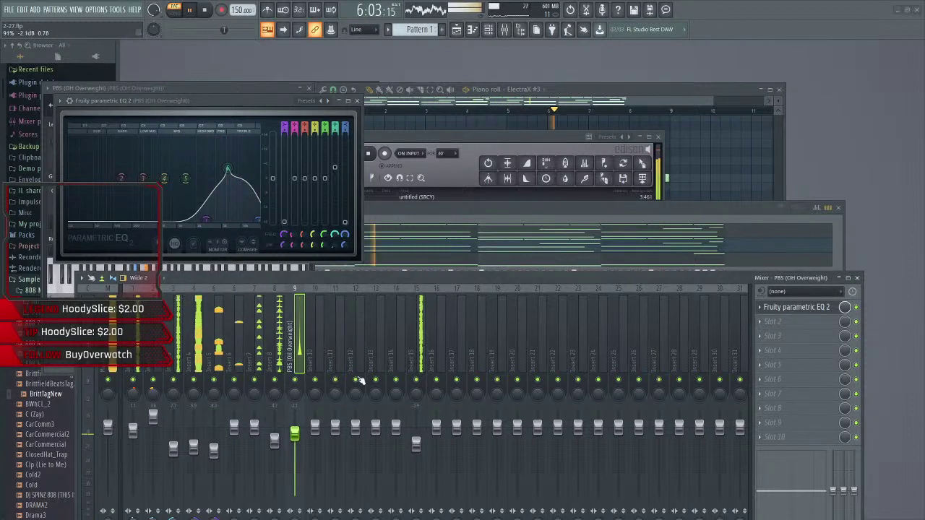
left_click(488, 30)
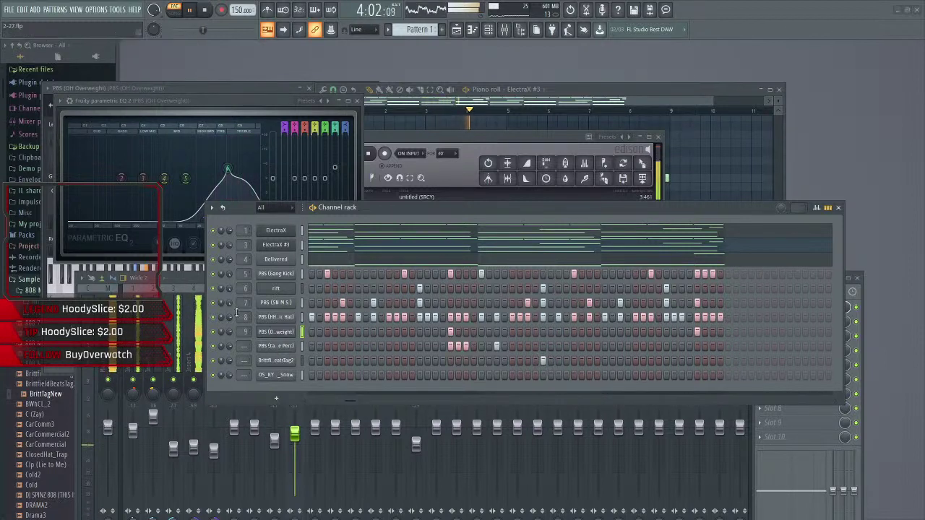
left_click(195, 277)
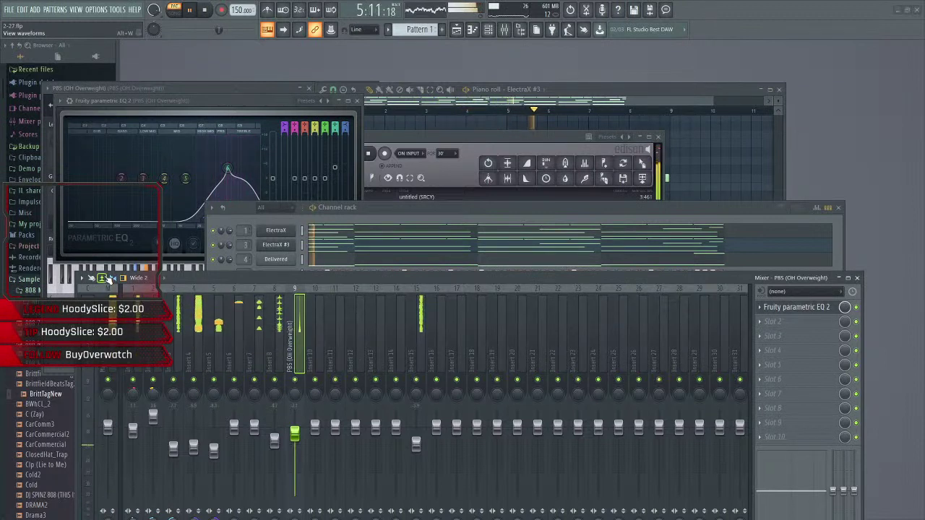
left_click(206, 11)
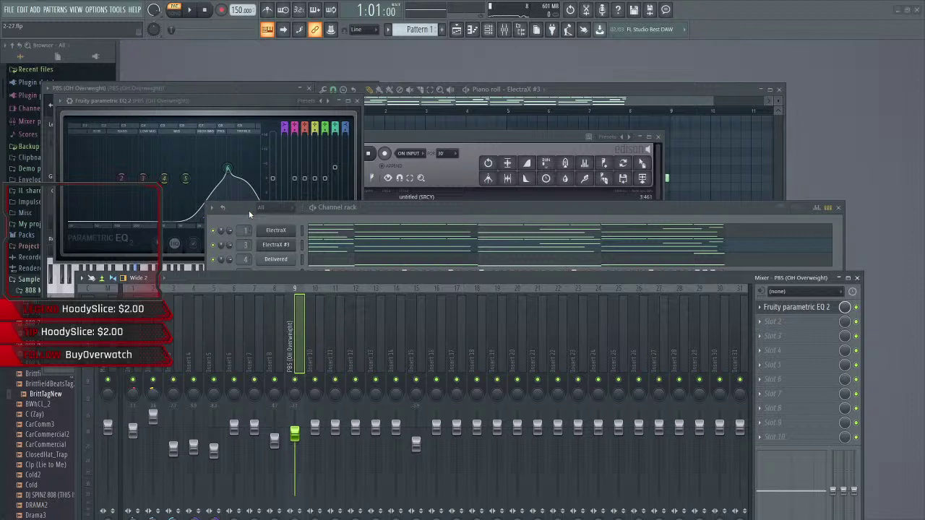
key("space")
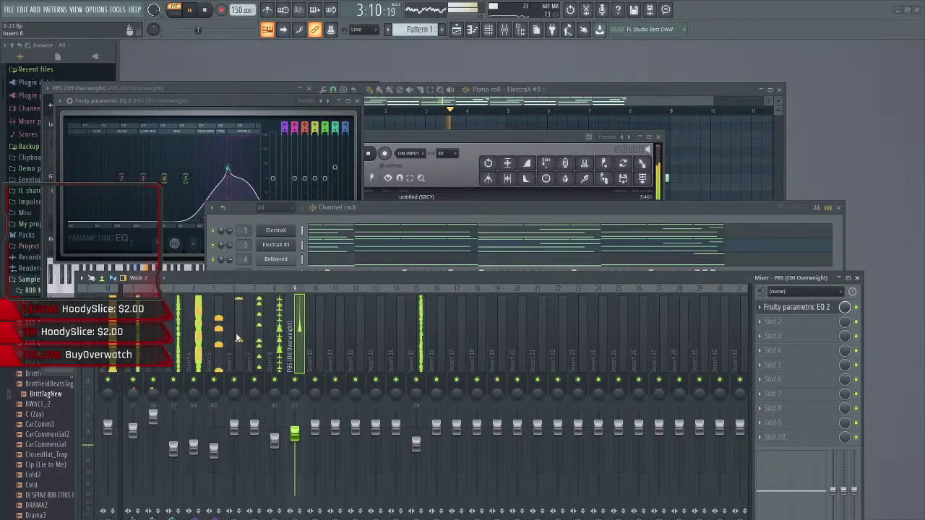
key("space")
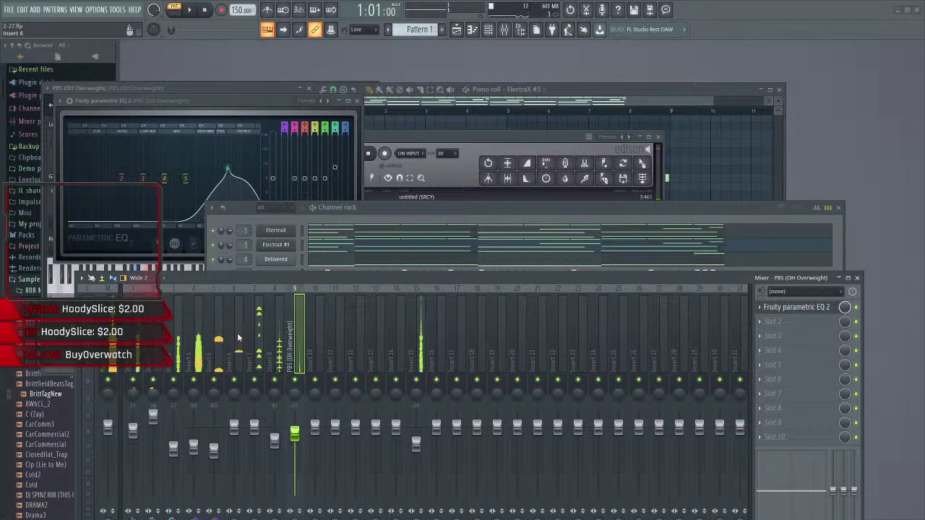
left_click(237, 333)
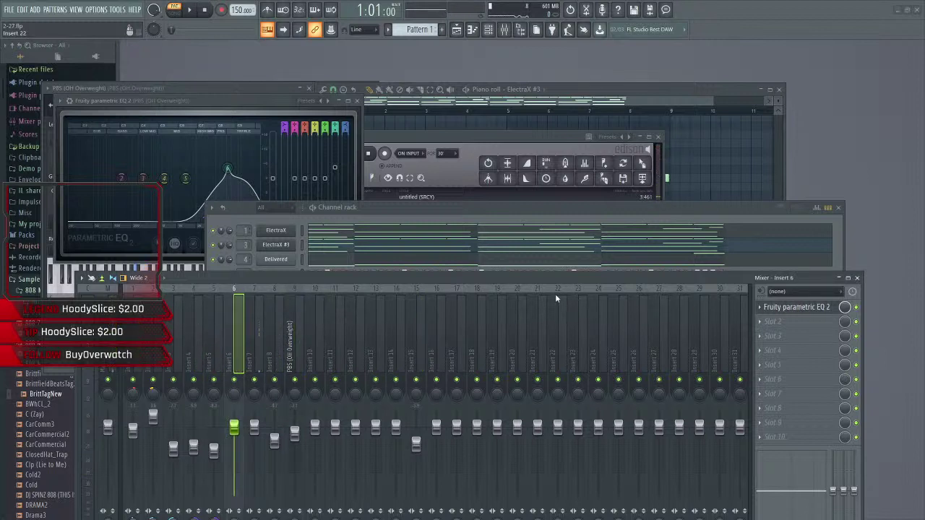
- Play the pattern and raise the Insert 15 mixer fader carrying Fruity Delay 2 and Fruity Reeverb 2
key("space")
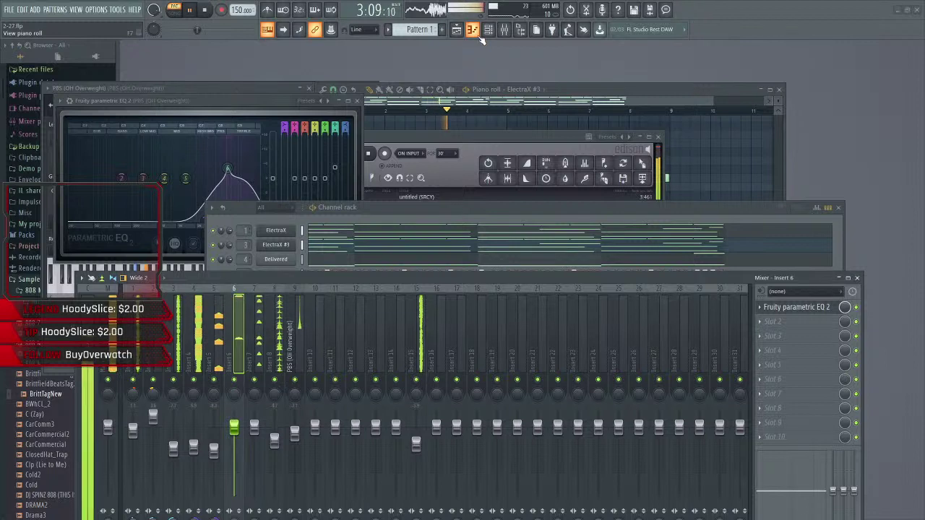
mouse_move(416, 443)
left_mouse_down()
mouse_move(416, 422)
mouse_move(416, 445)
left_mouse_up()
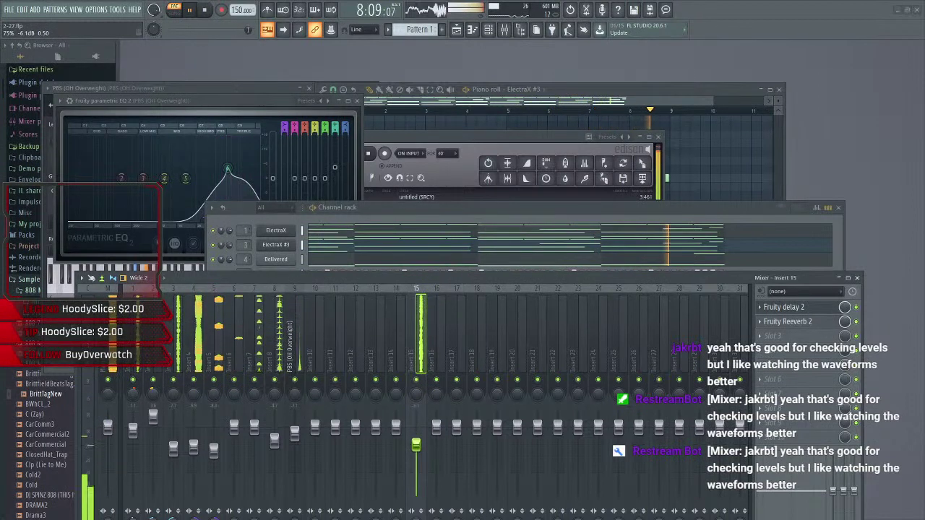
left_click_drag(416, 444, 416, 433)
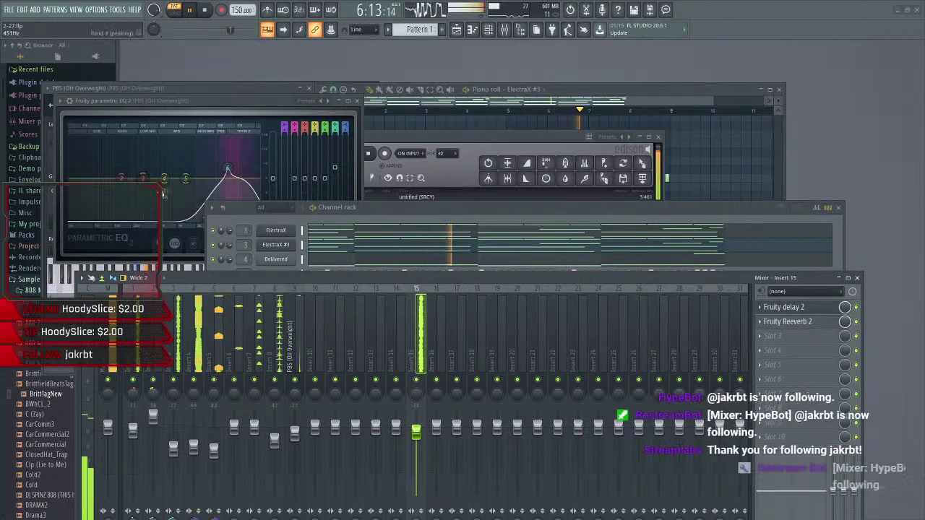
- Route the PBS (Carti Bourne Perc) channel to mixer track 10 and stop playback
left_click(404, 207)
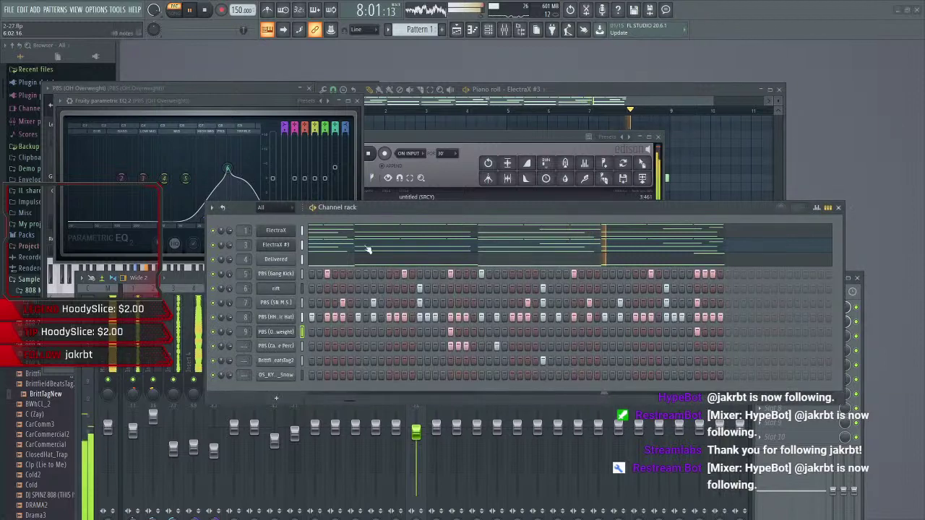
left_click(275, 347)
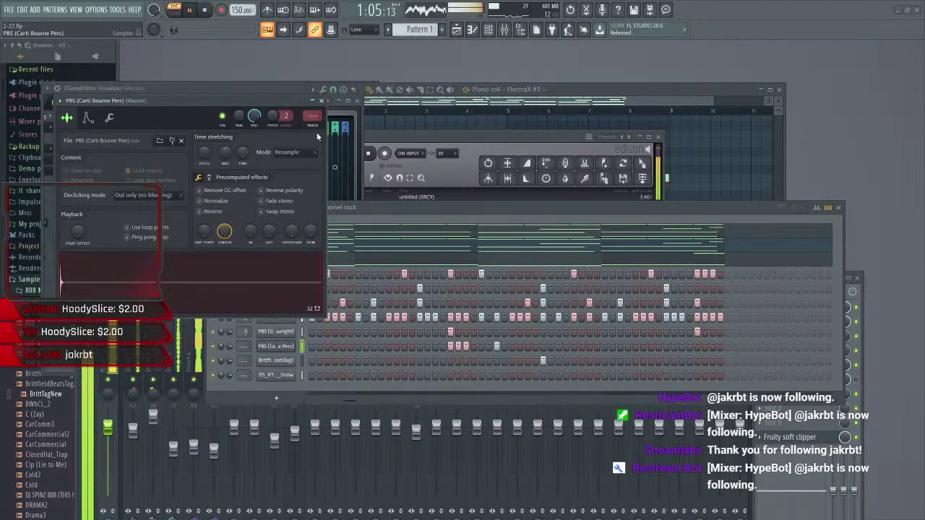
key("ctrl+l")
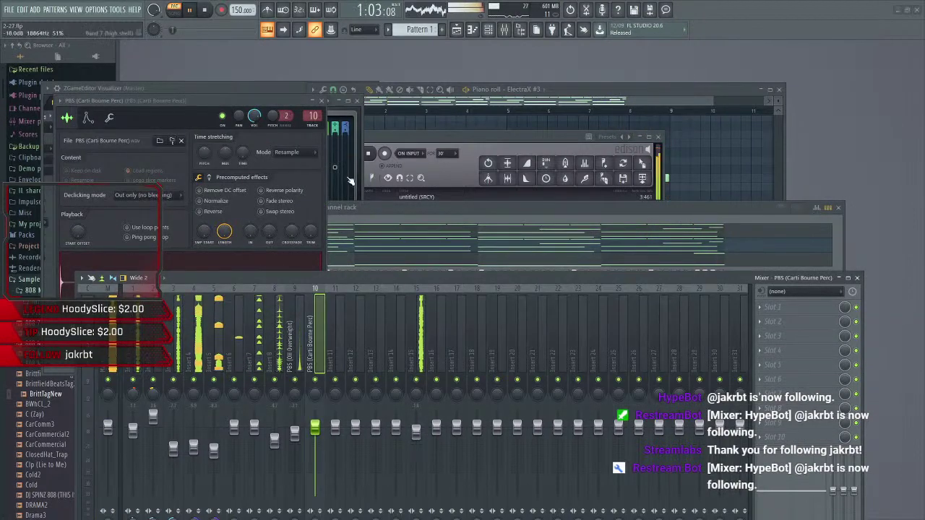
left_click(207, 11)
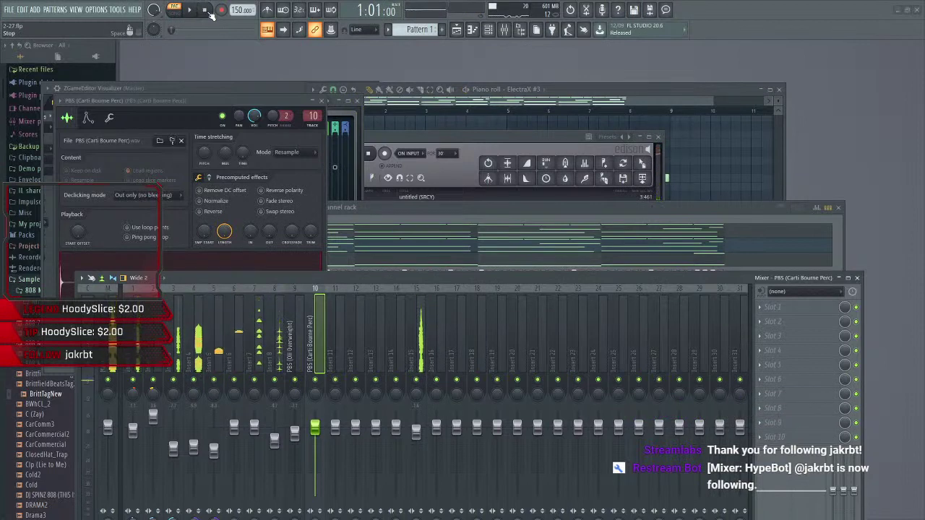
- Insert Fruity Parametric EQ 2 on the PBS (Carti Bourne Perc) track and roll off the lows with band 1 and the highs with band 7
key("space")
left_click(775, 309)
left_click(626, 319)
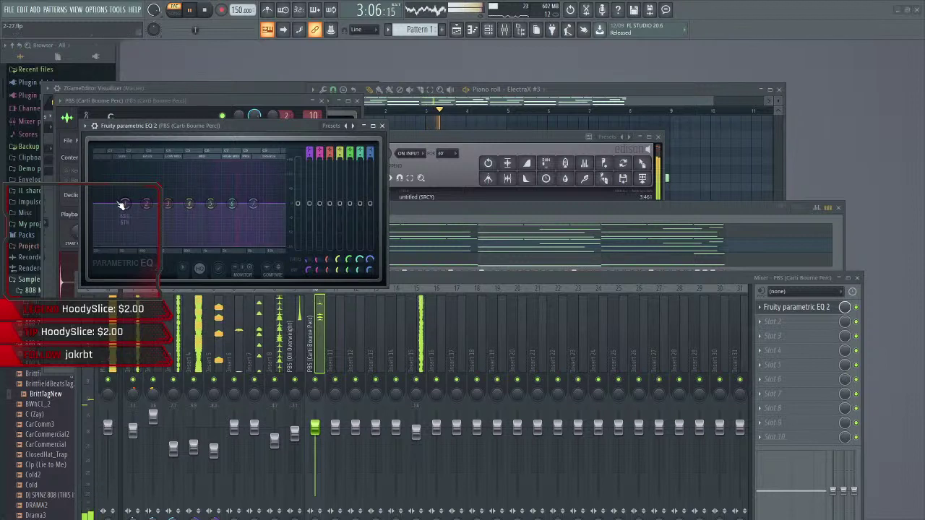
left_click_drag(125, 204, 150, 238)
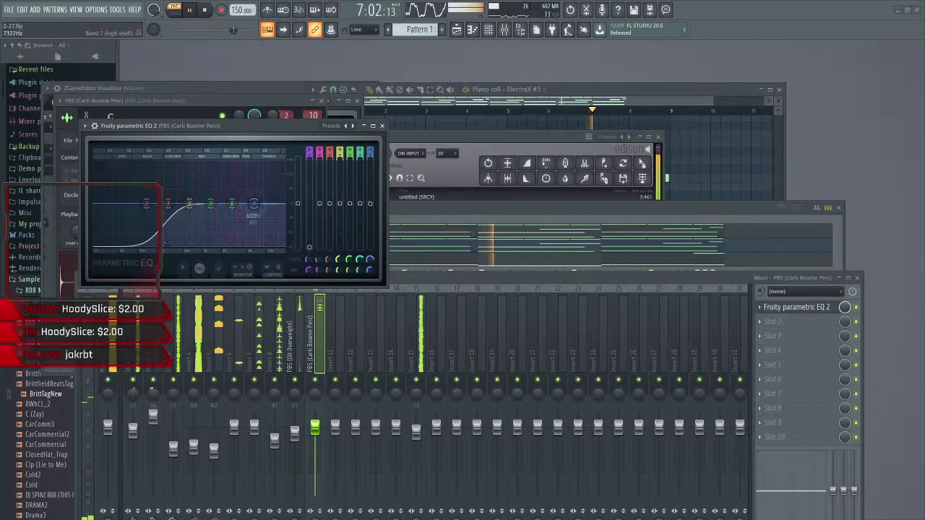
left_click_drag(253, 204, 274, 244)
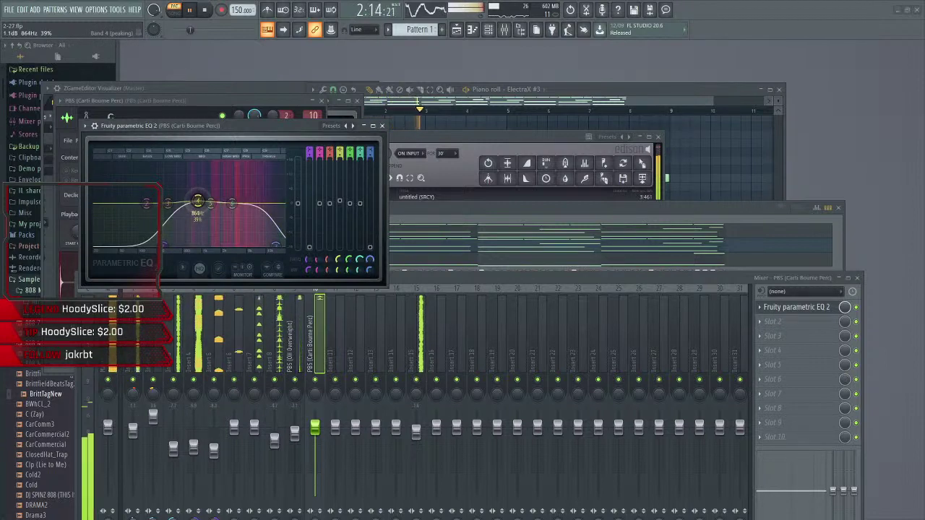
- Boost bands 4, 5 and 6 of the percussion EQ, with band 5 at about 4.0 dB, 1688 Hz and 9% width
left_click_drag(197, 201, 196, 197)
scroll(193, 192, "down", 4)
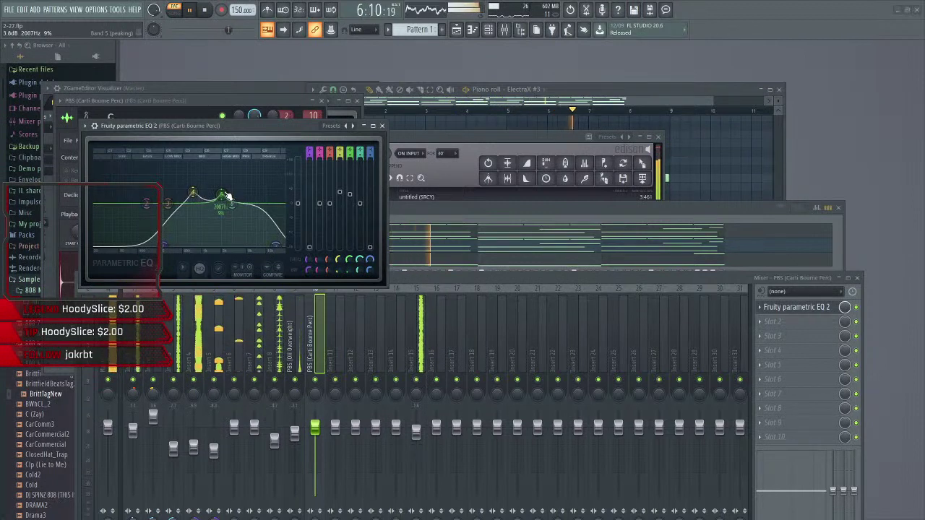
mouse_move(228, 196)
left_mouse_down()
mouse_move(217, 194)
mouse_move(242, 201)
left_mouse_up()
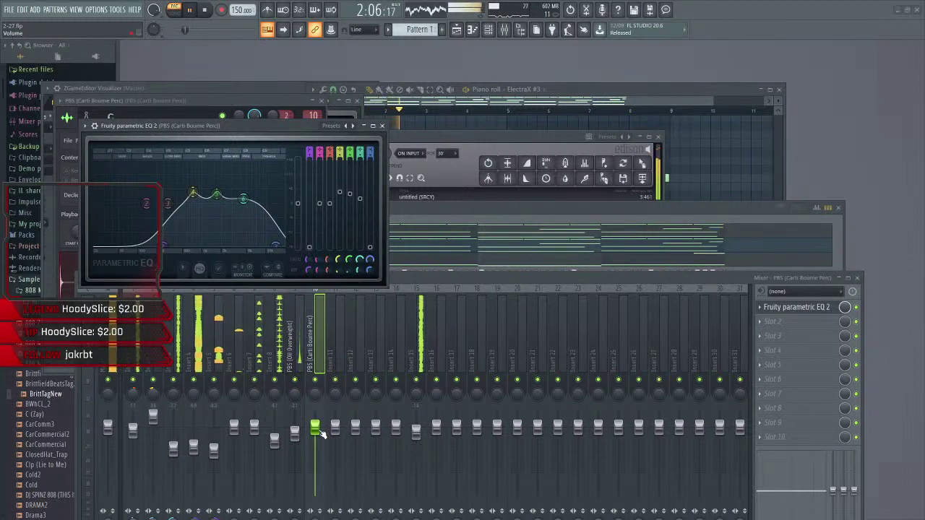
- Lower the PBS (Carti Bourne Perc) mixer fader slightly, stop playback and bring the channel rack back into view
left_click_drag(320, 438, 320, 445)
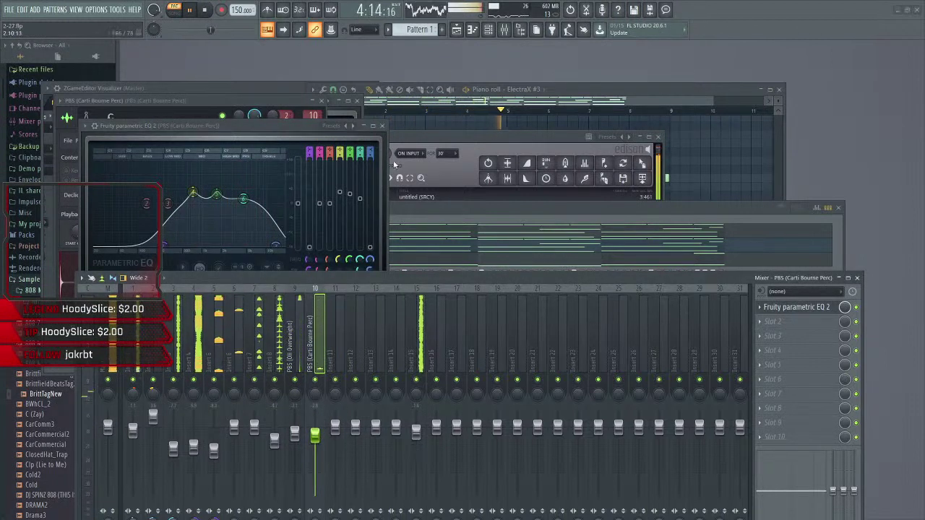
left_click(204, 9)
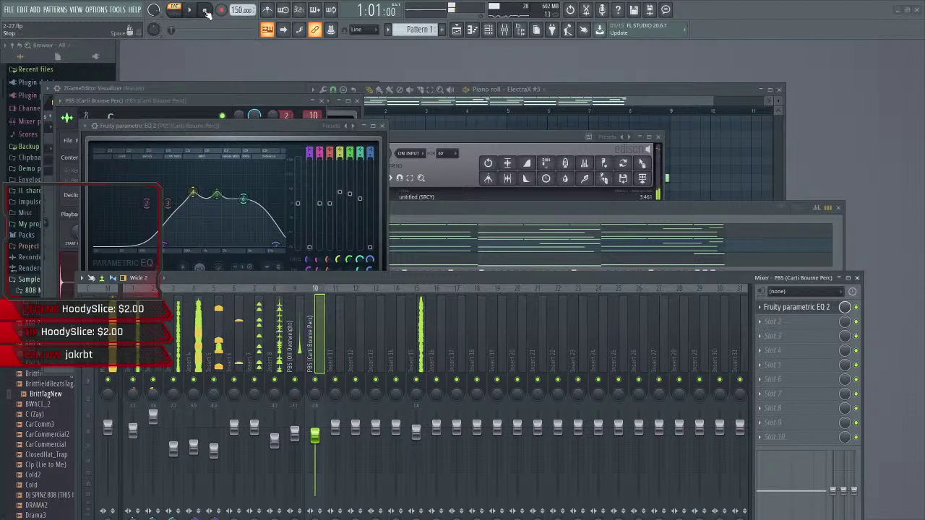
left_click(487, 29)
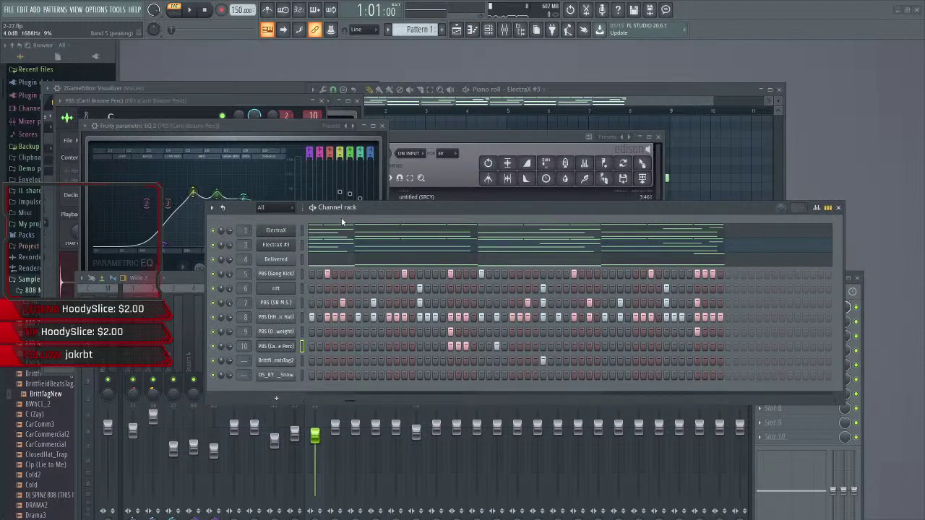
- Select the mixer track of the PBS (SN M.S.) snare channel and play the pattern
double_click(246, 302)
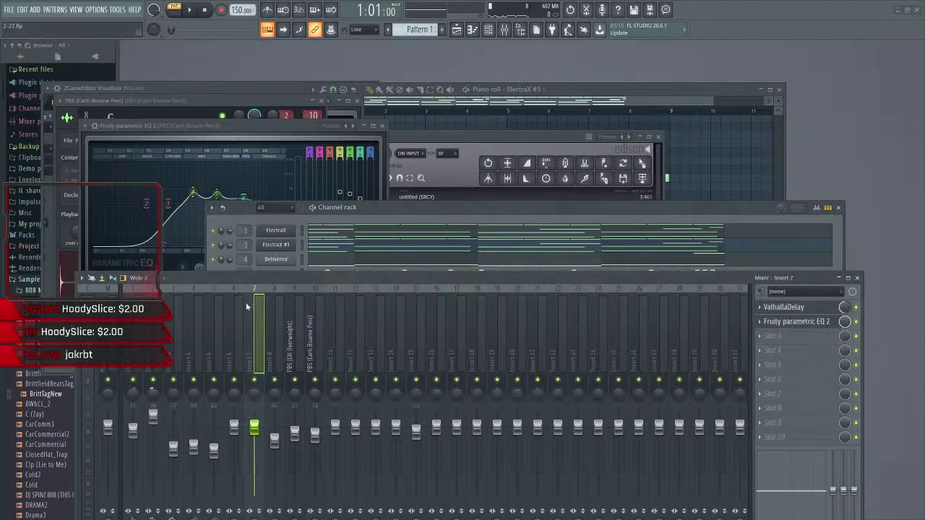
key("space")
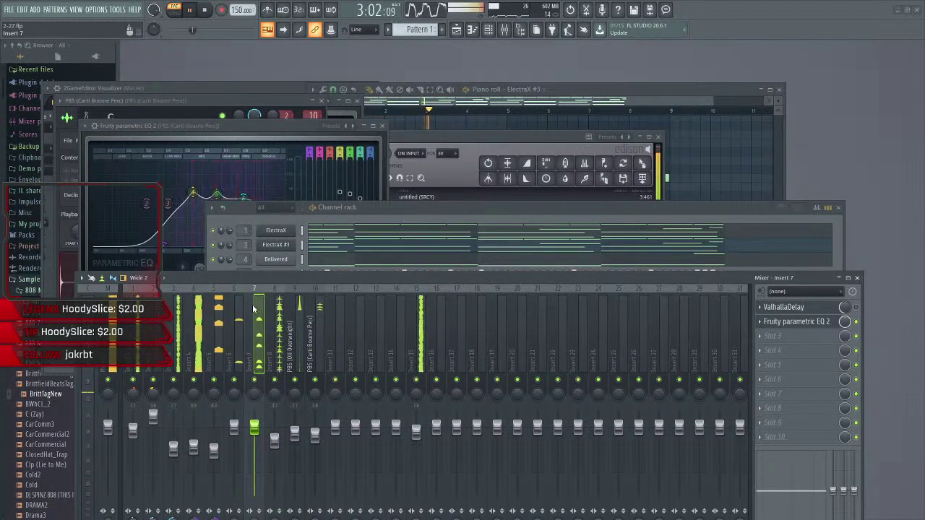
key("alt+Tab")
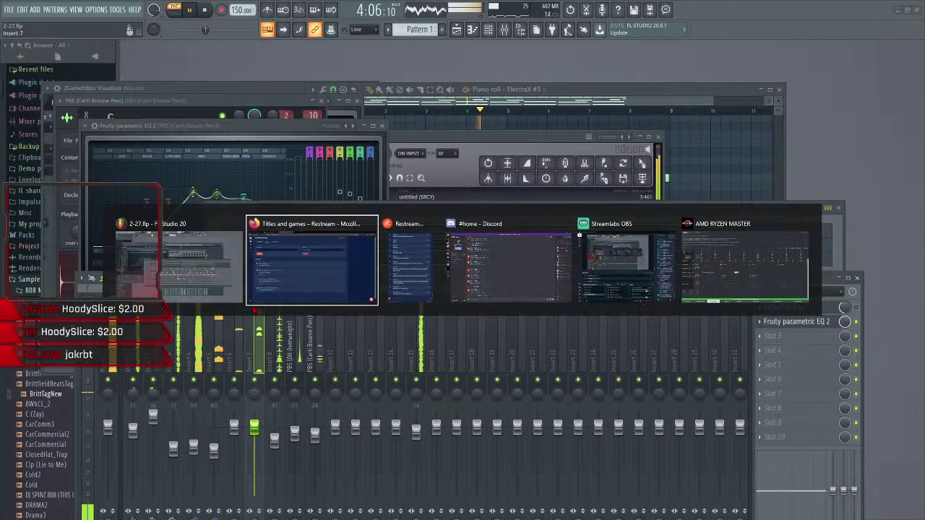
key("alt+Tab")
key("alt+Tab")
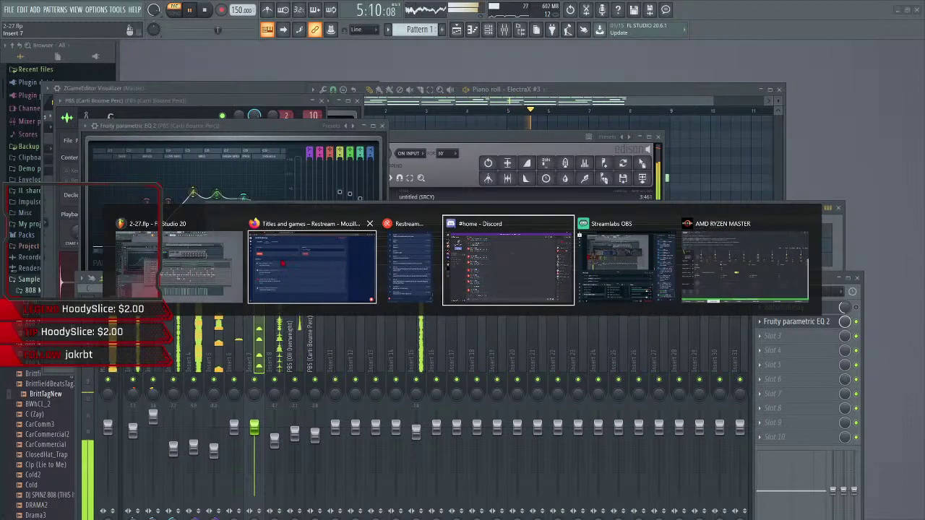
key("Escape")
- Bring back the channel rack, open the Delivered channel's notes in the piano roll and audition the pattern from its start
left_click(472, 29)
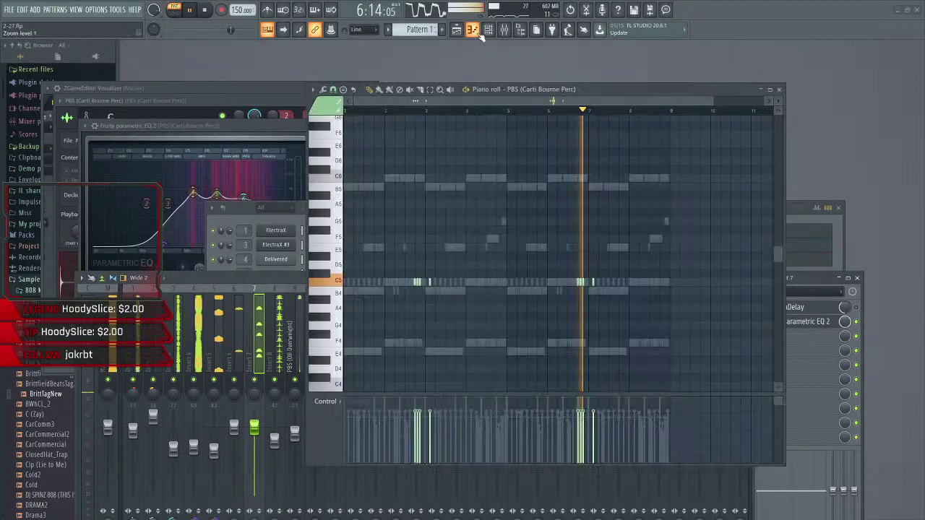
left_click(488, 28)
key("space")
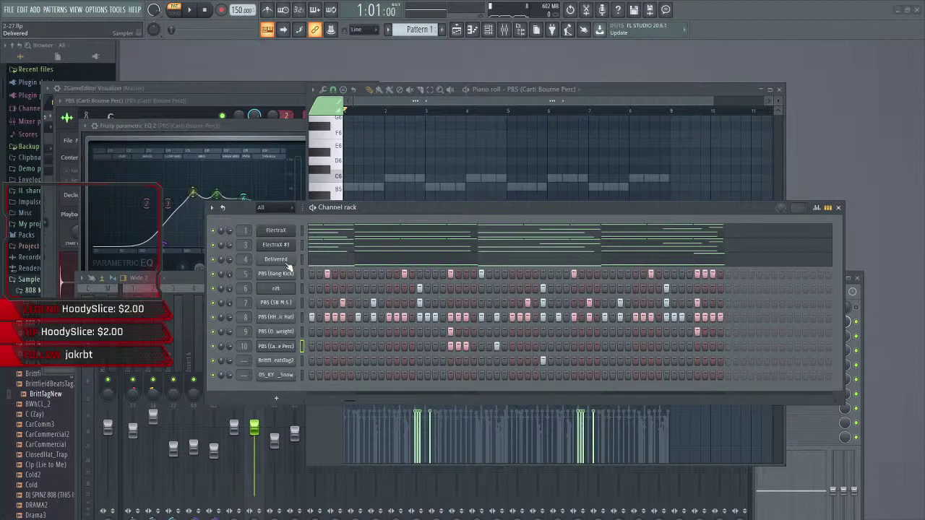
right_click(284, 264)
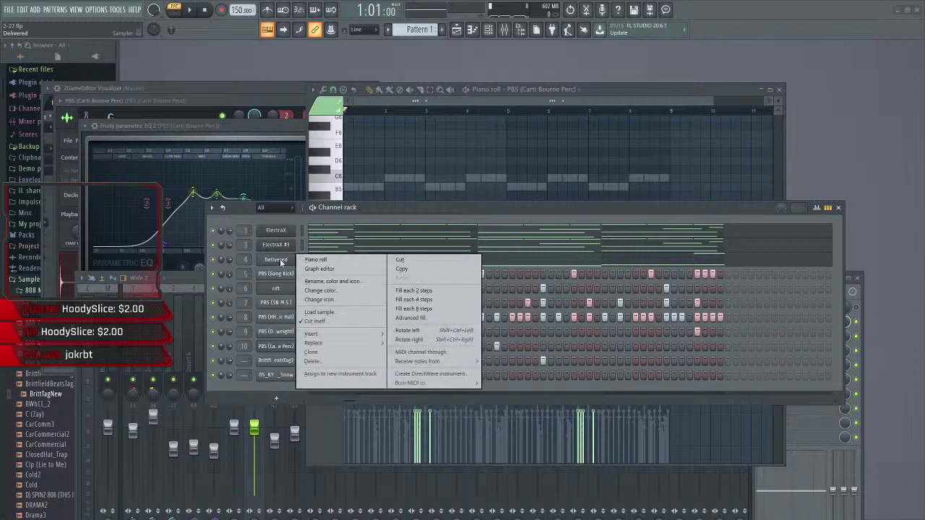
left_click(322, 264)
key("space")
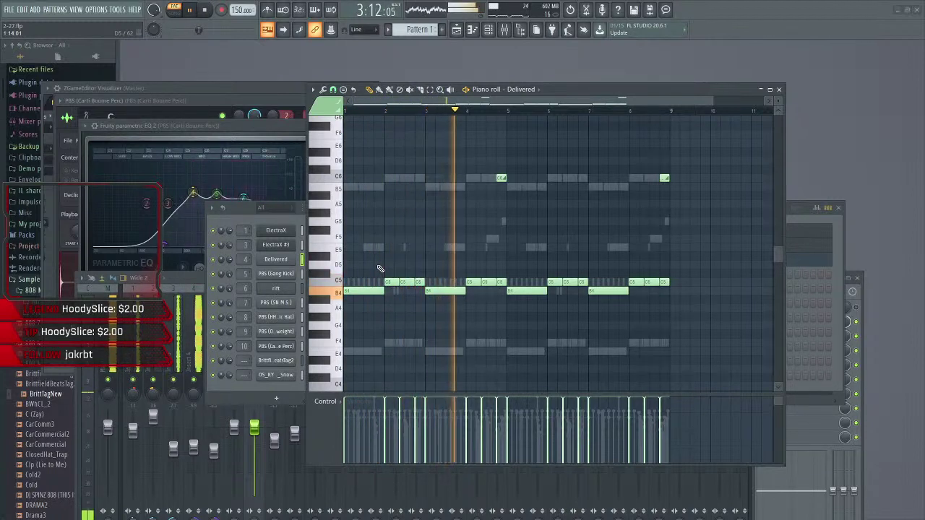
key("space")
key("space")
key("space")
key("space")
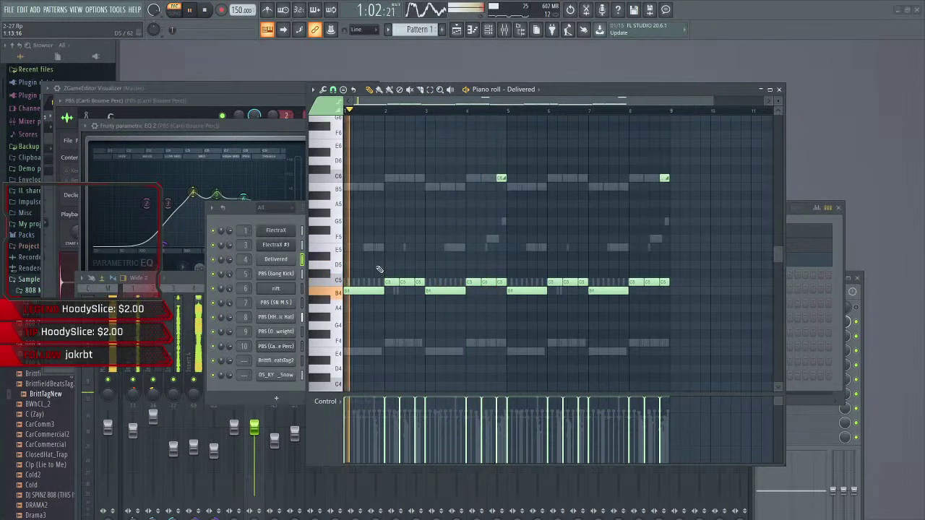
key("space")
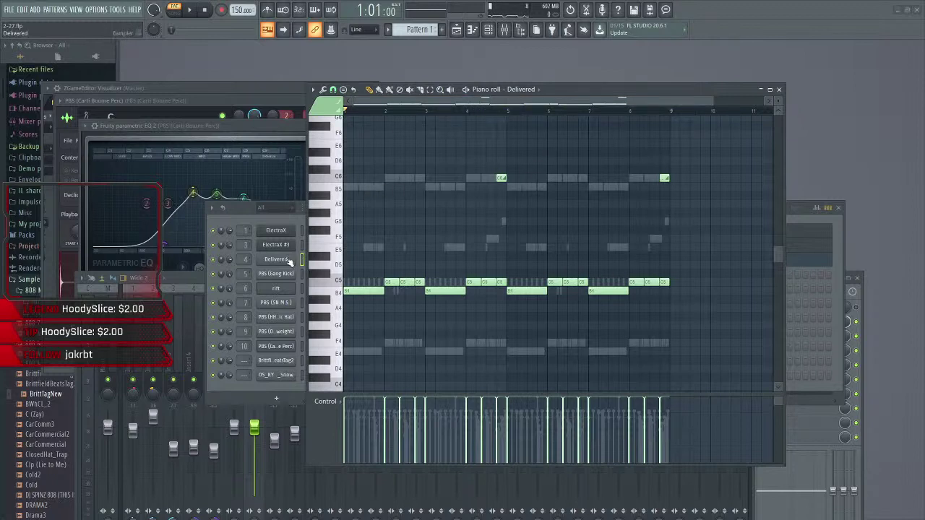
- Solo the ElectraX #1 channel, open its notes in the piano roll and play the pattern
right_click(215, 248)
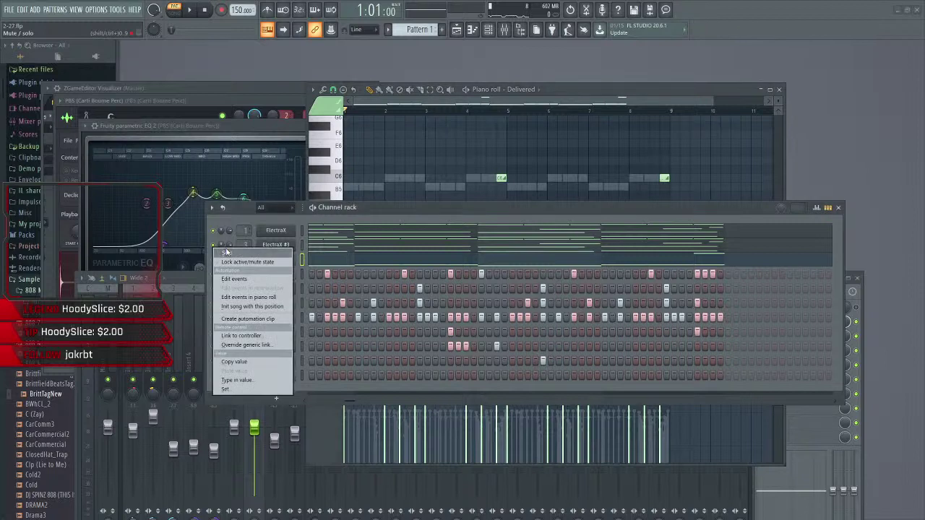
left_click(219, 245)
right_click(286, 249)
left_click(315, 246)
key("space")
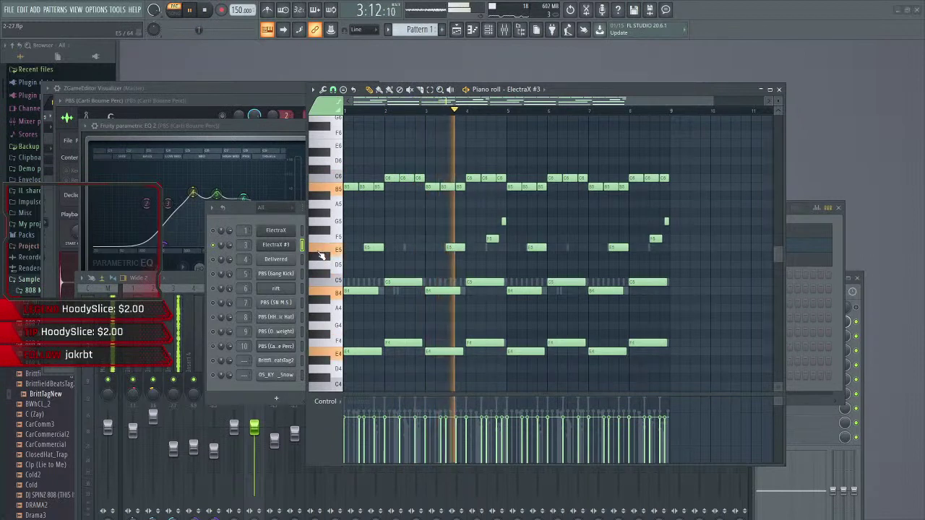
- Unmute the Delivered channel alongside ElectraX #1, open its piano roll to audition both together, and stop playback
left_click(217, 263)
right_click(259, 259)
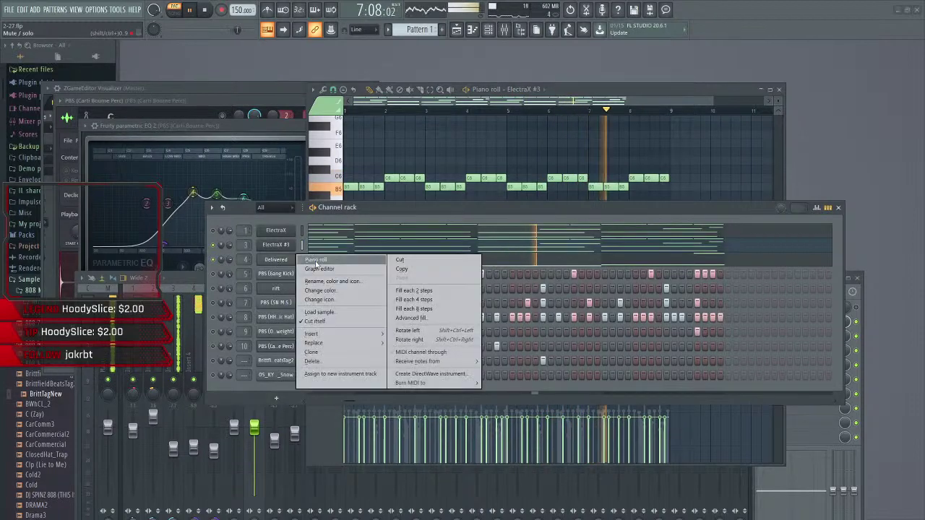
left_click(329, 263)
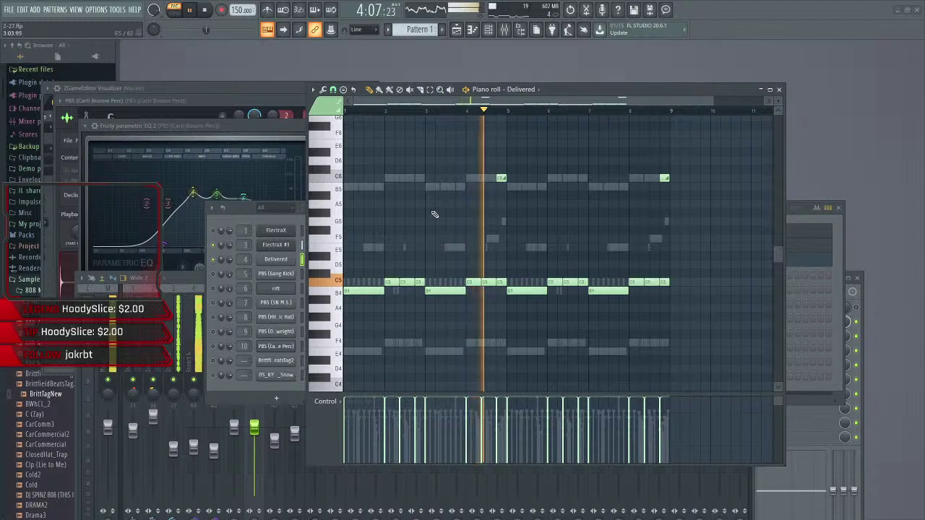
key("space")
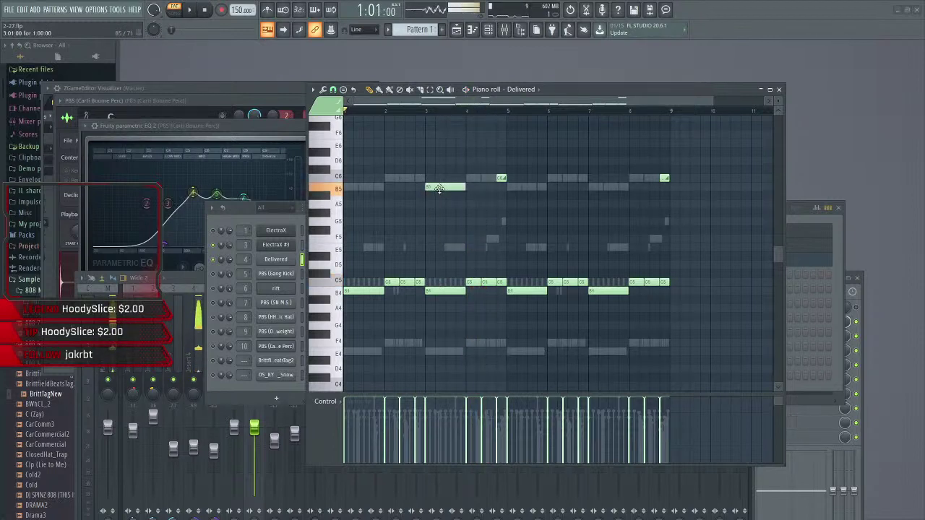
- Turn the B5 note in bar 3 of the Delivered channel into a slide note and shorten it to the bar's second half
double_click(438, 188)
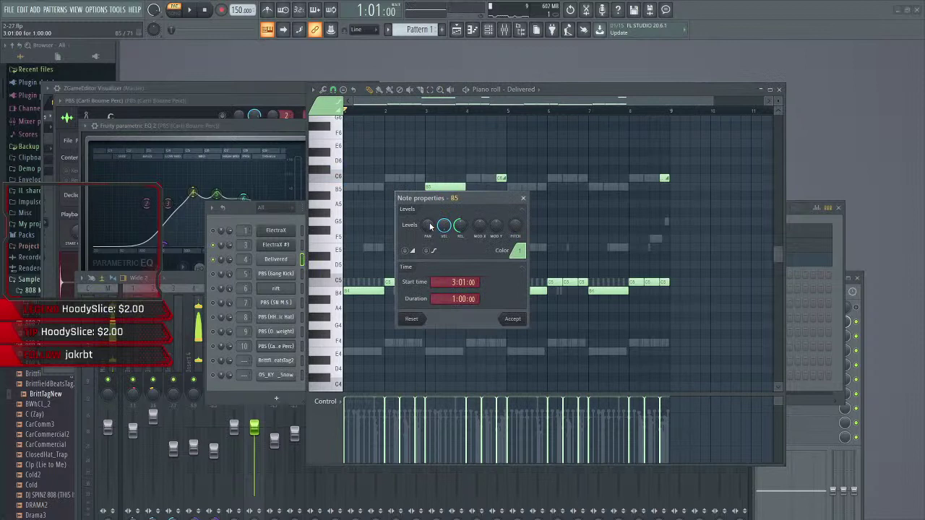
left_click(512, 319)
key("space")
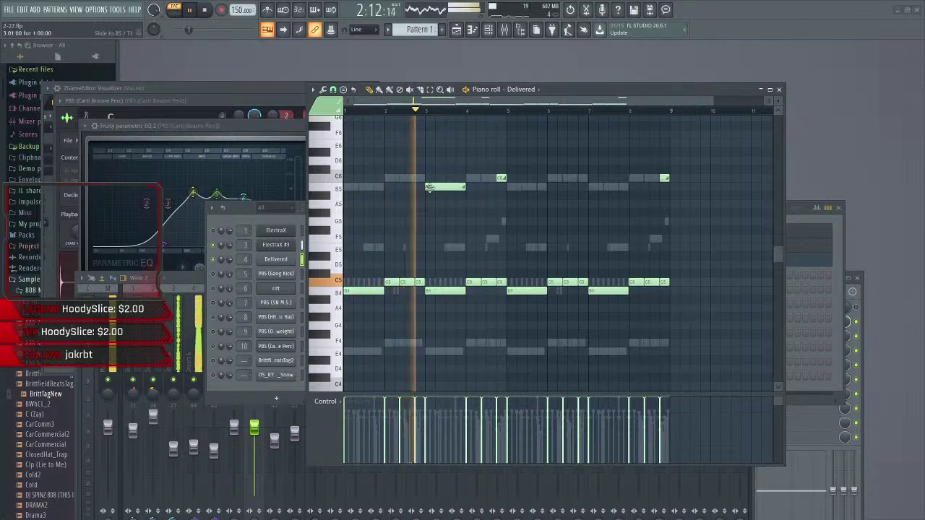
left_click_drag(442, 188, 467, 189)
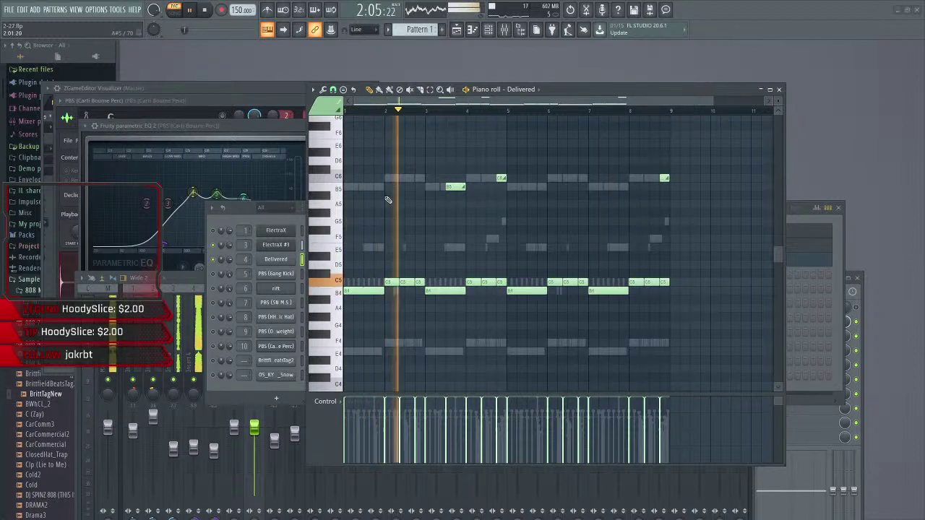
- Shift Fruity Limiter and Fruity Parametric EQ 2 down on mixer Insert 4, leaving slot 2 empty below SAUSAGE FATTENER
left_click(503, 30)
left_click(198, 340)
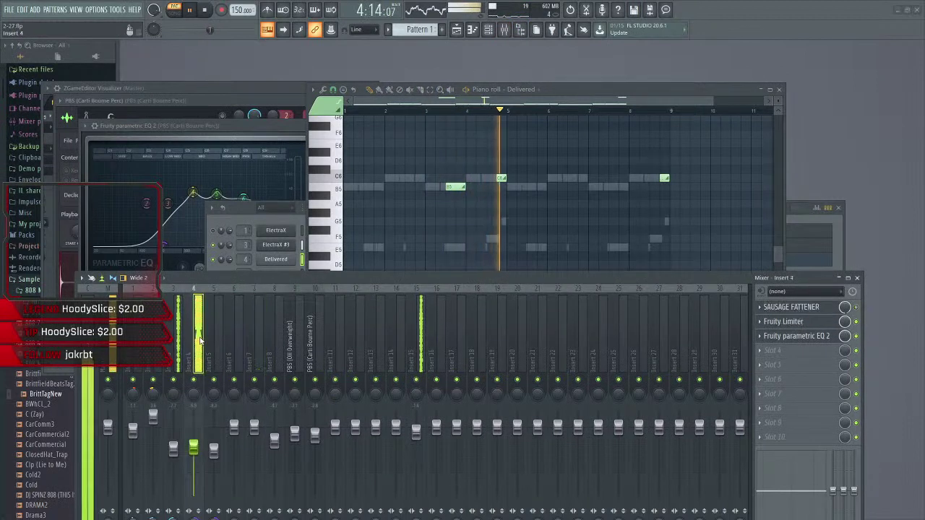
scroll(806, 323, "down", 1)
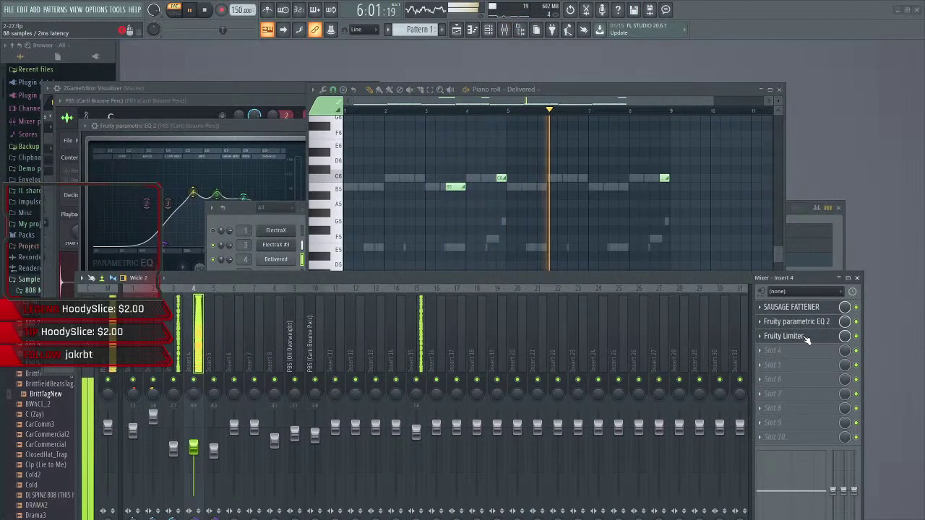
scroll(806, 337, "up", 1)
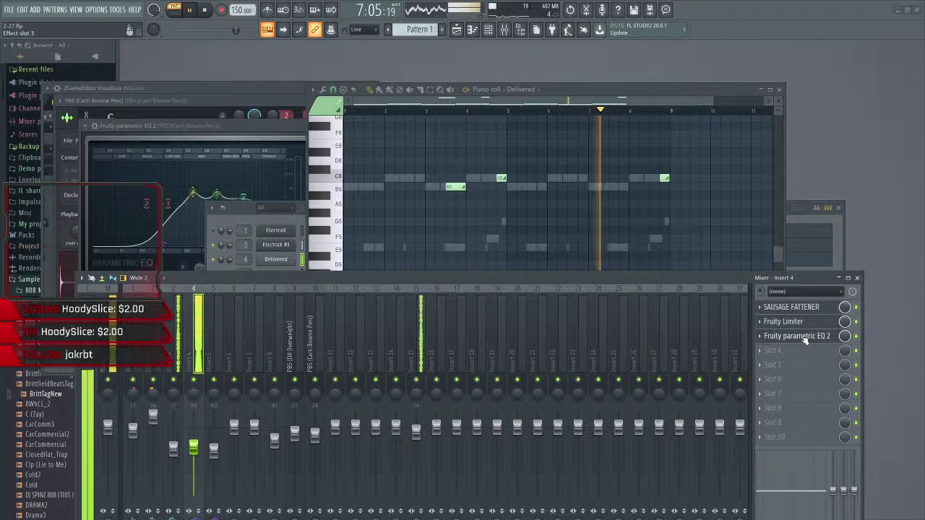
scroll(805, 337, "down", 1)
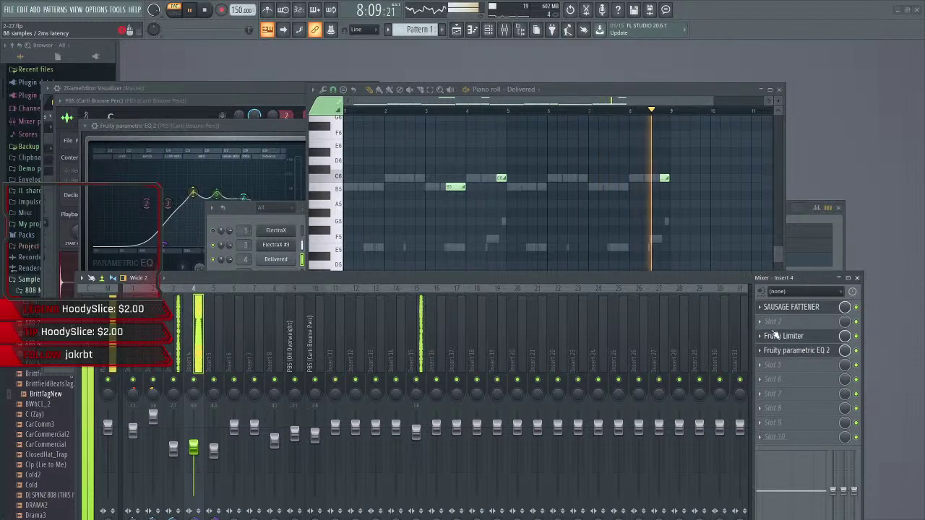
- Insert Fruity Fast Dist in slot 2 of Insert 4, switch its distortion type to B and reduce the slot's mix level
left_click(770, 338)
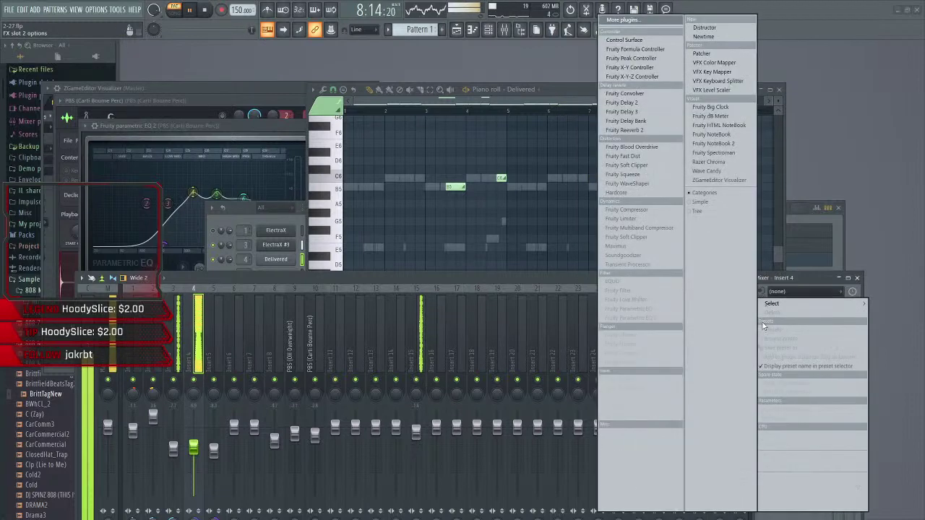
left_click(665, 157)
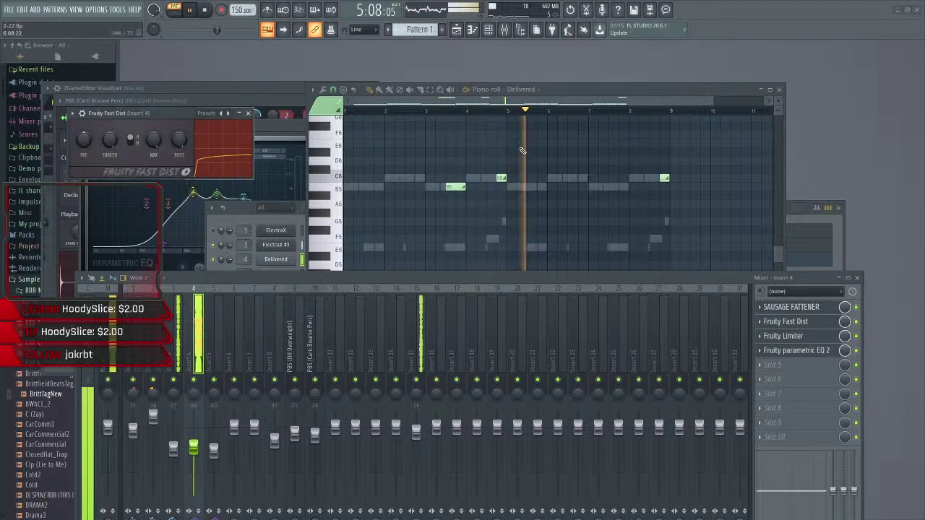
left_click(131, 141)
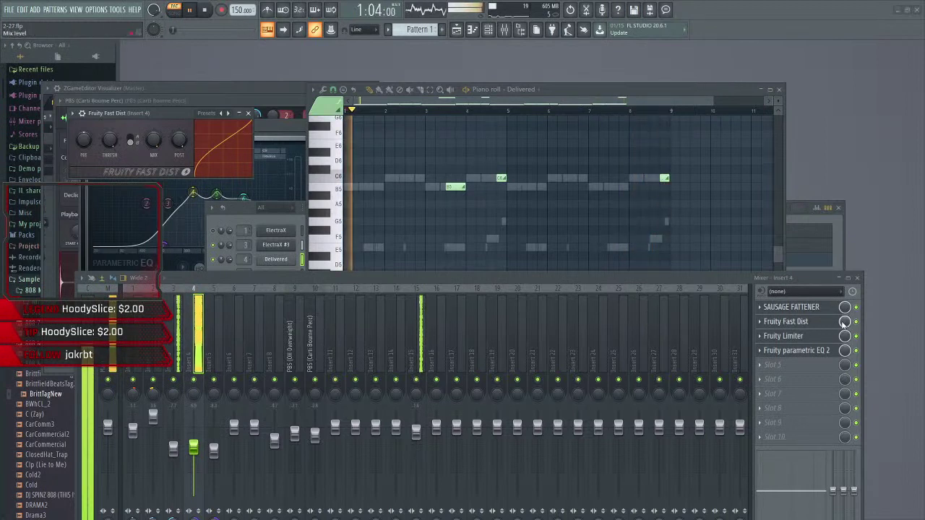
left_click_drag(842, 324, 843, 325)
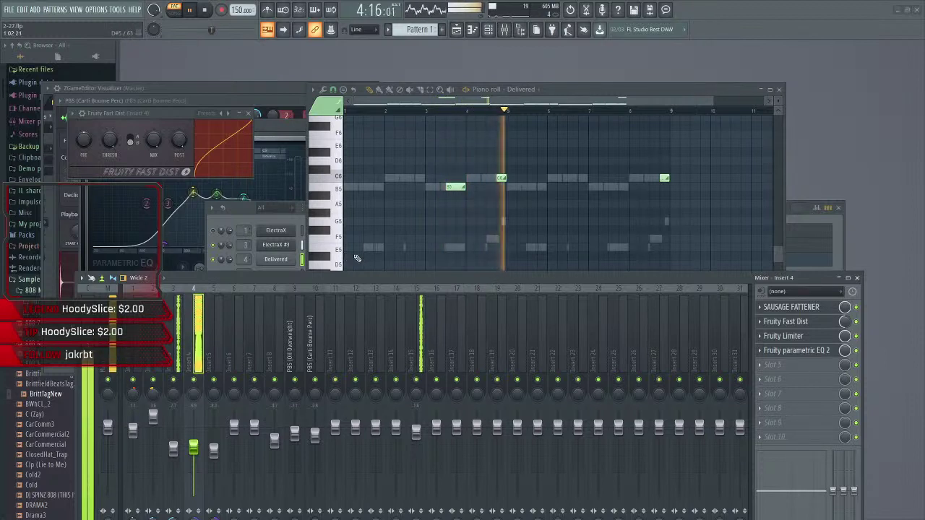
- Open Fruity Limiter on Insert 4, move the mixer up and check the stereo separation of Inserts 4 and 5
left_click(794, 337)
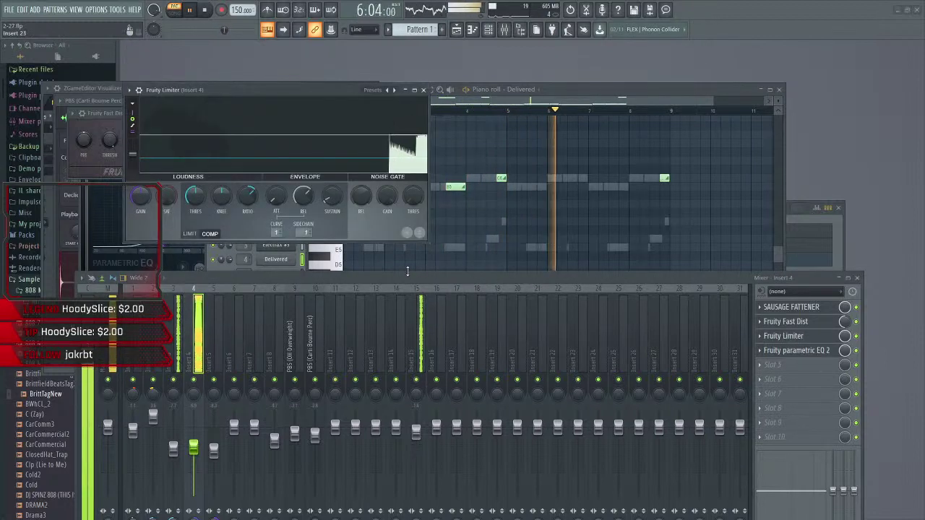
left_click_drag(358, 277, 386, 160)
left_click(244, 409)
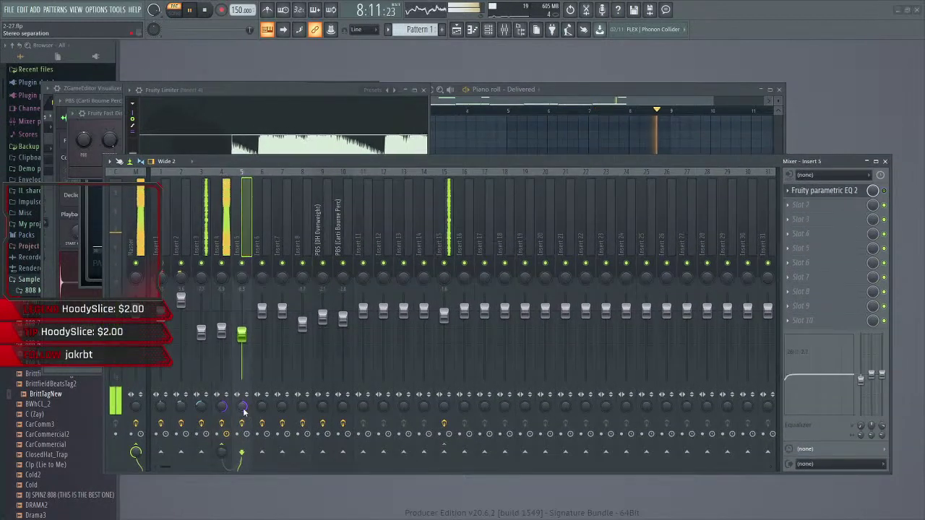
left_click(225, 254)
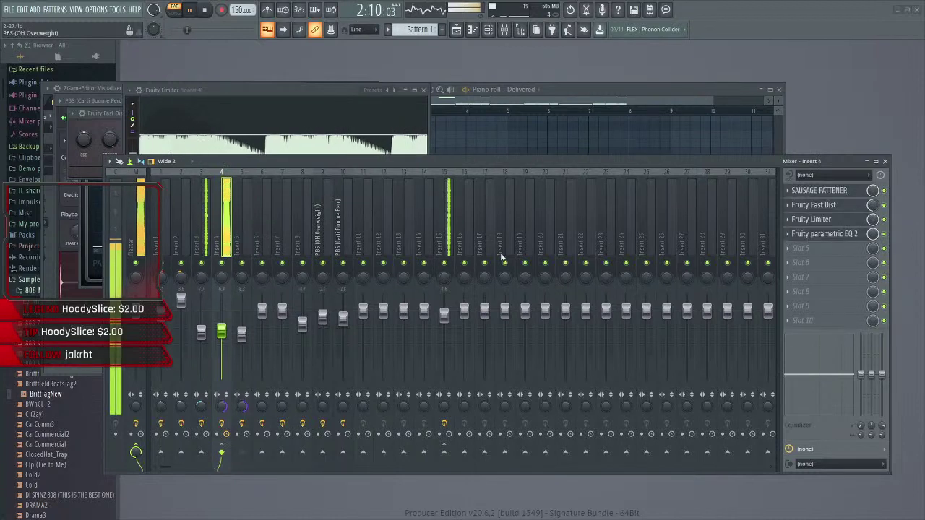
- Unmute the PBS hi-hat channel, open ValhallaVintageVerb on its mixer track 8 and lower that track's fader to -8.1 dB
left_click(488, 29)
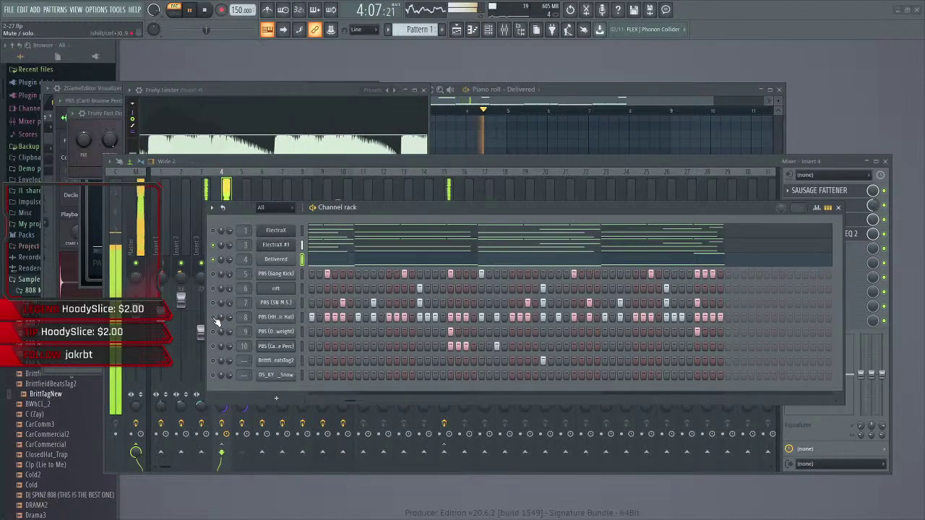
double_click(244, 317)
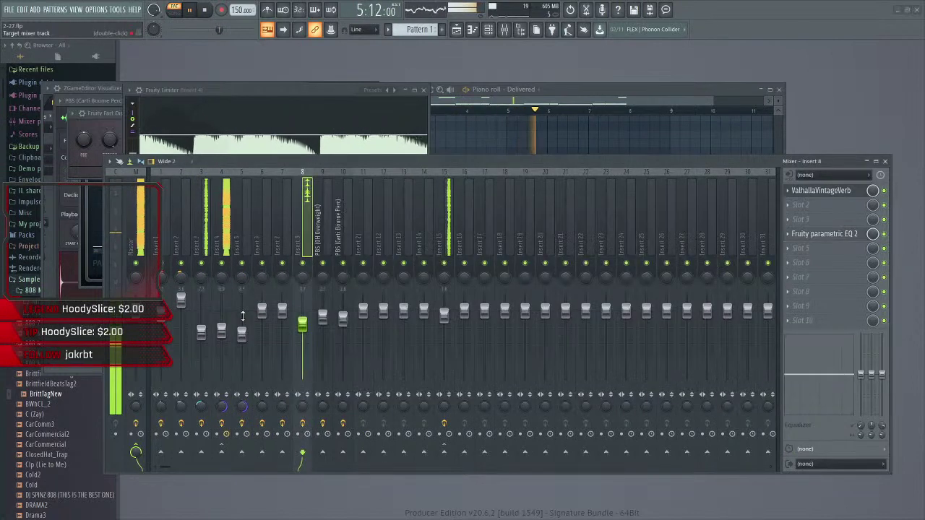
left_click(821, 191)
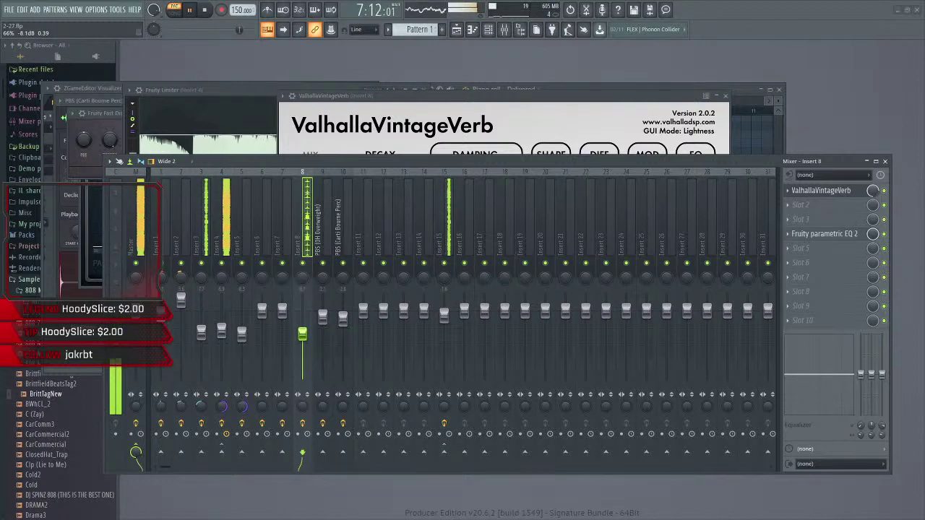
- Unmute the remaining drum and percussion channels and route the BrittfieldBeatsTag2 channel to mixer track 11
left_click(488, 33)
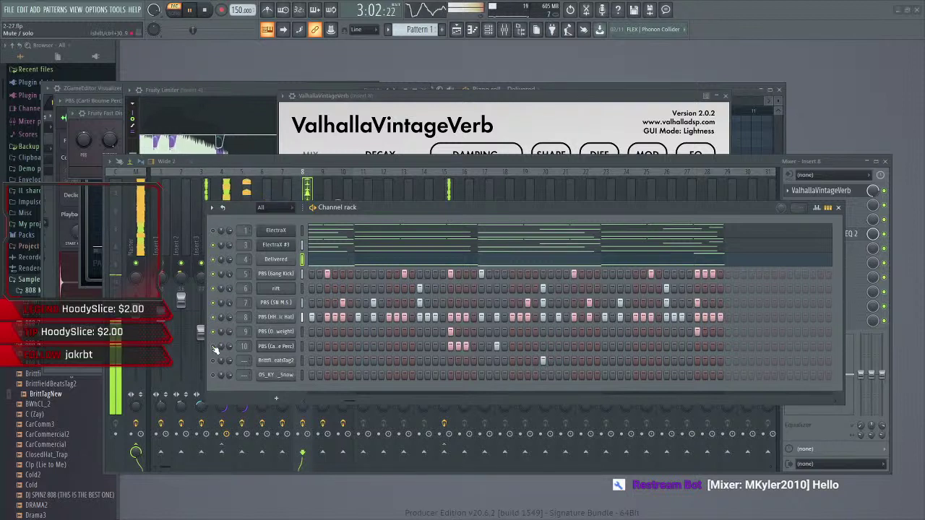
left_click(268, 361)
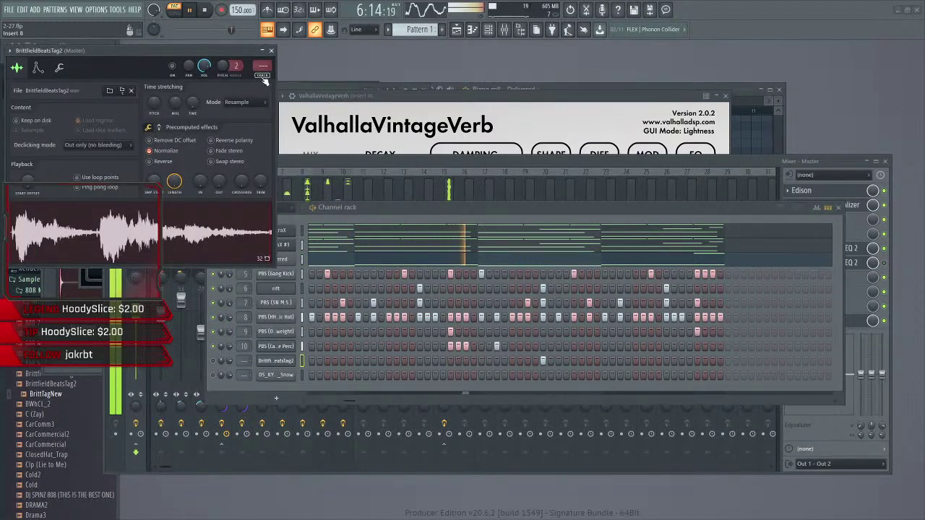
left_click(263, 77)
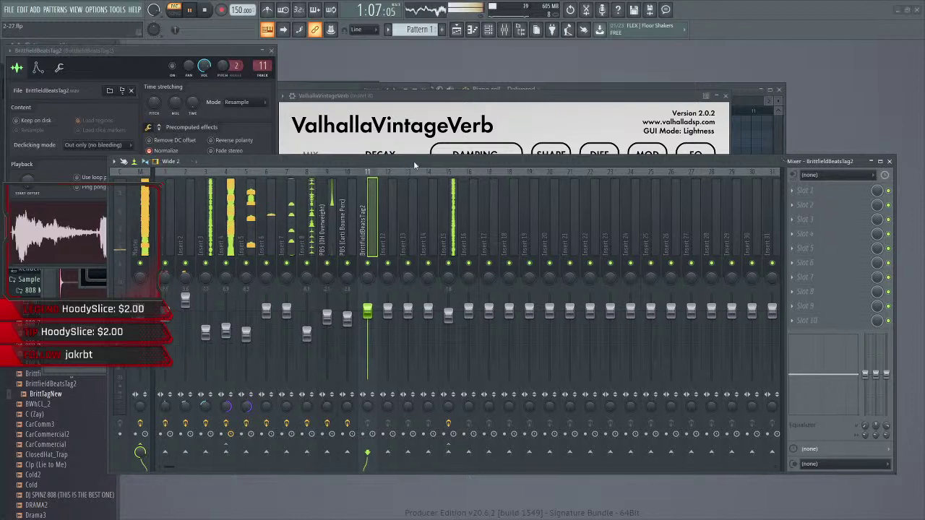
- Unmute the BrittfieldBeatsTag2 and OS_KYO_Cym_Snow channels and route OS_KYO_Cym_Snow to mixer track 12
left_click_drag(413, 160, 419, 387)
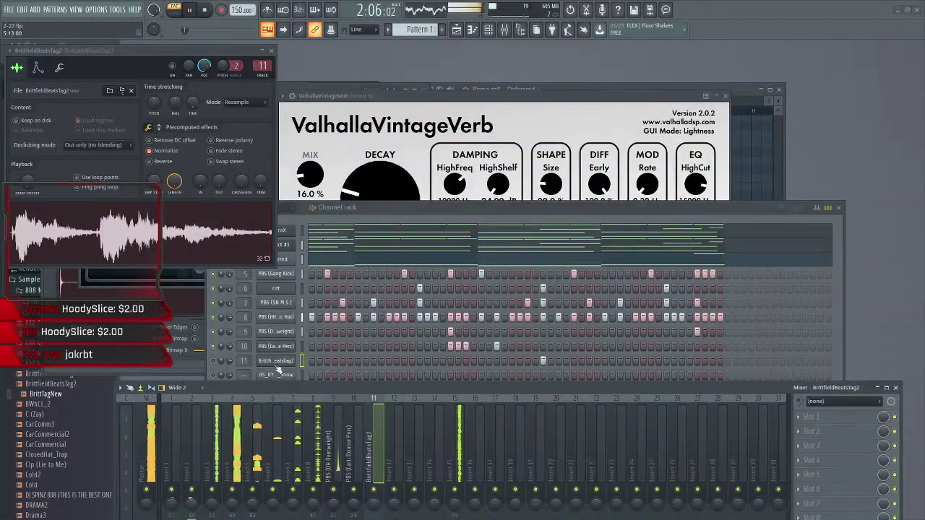
left_click(215, 361)
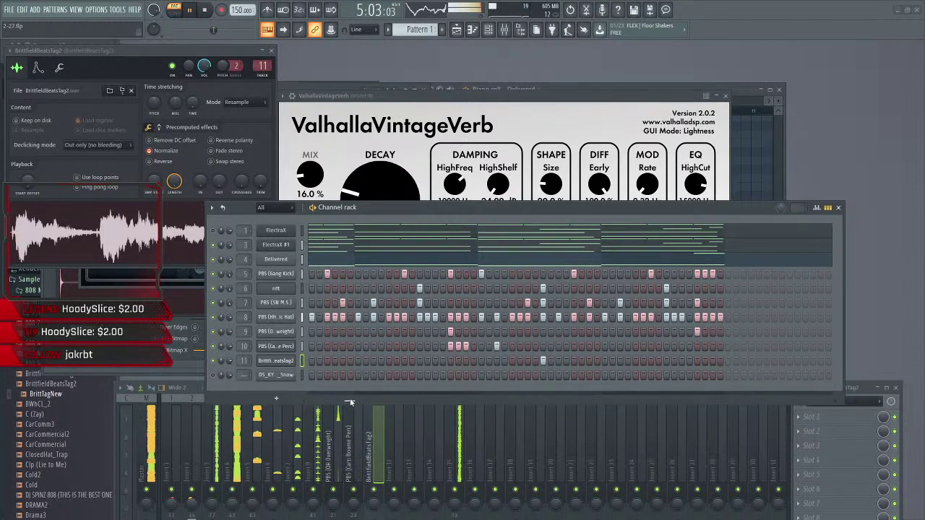
left_click(214, 376)
left_click(284, 376)
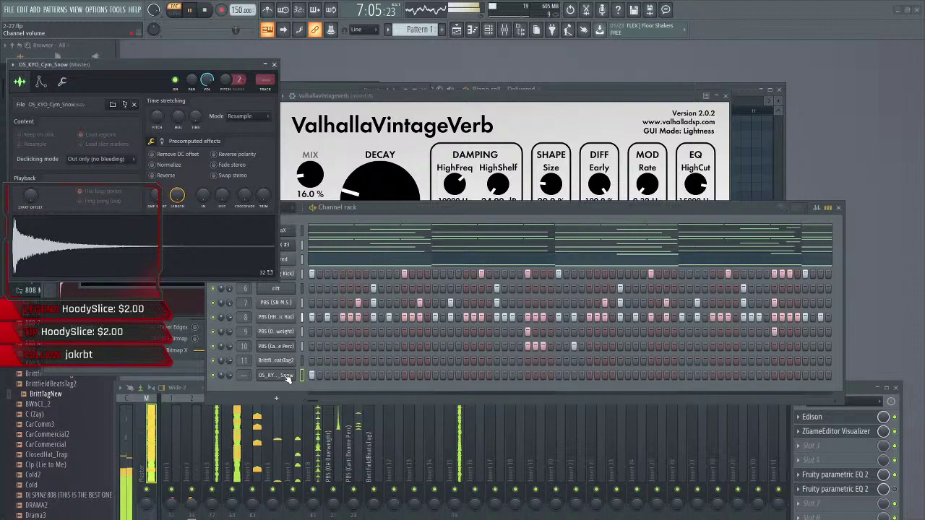
left_click(271, 91)
left_click_drag(448, 381, 437, 209)
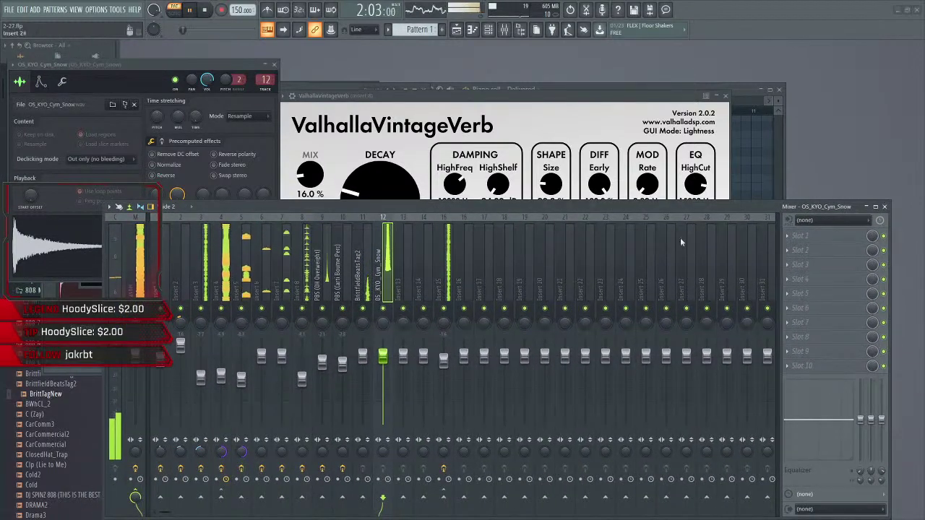
- Stop playback and try a quick fade-out of about 62% on the OS_KYO_Cym_Snow sample
left_click(795, 236)
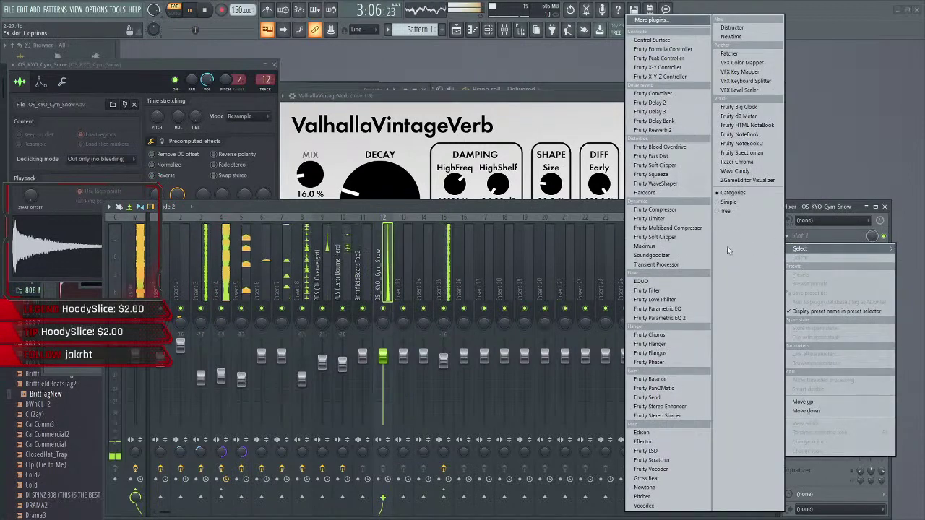
left_click(467, 213)
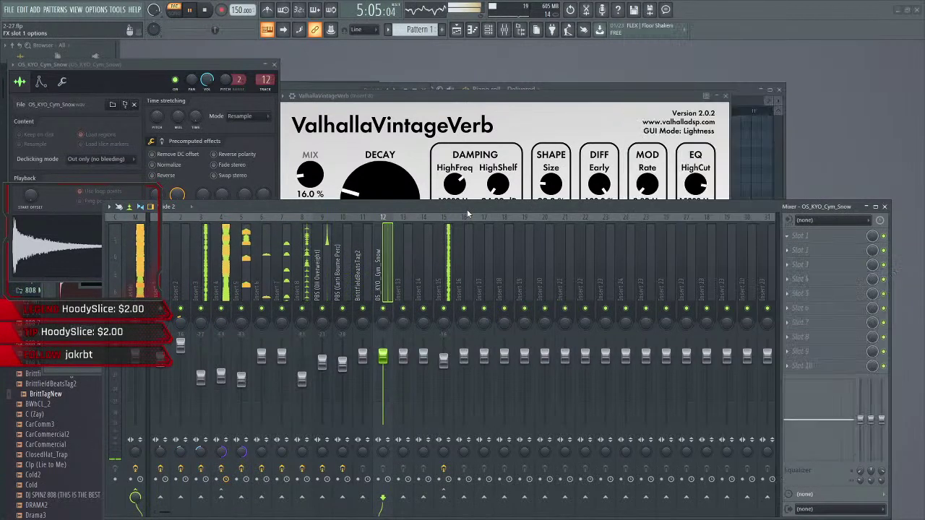
left_click(206, 10)
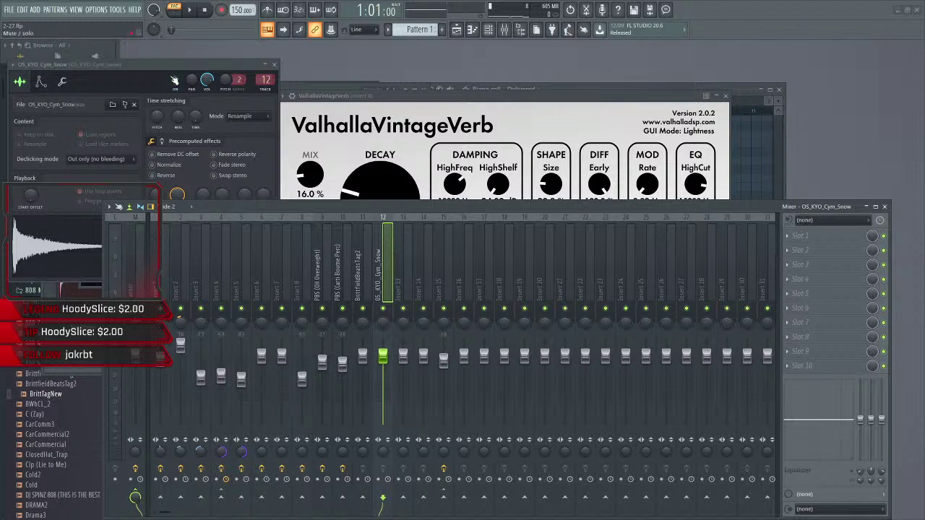
left_click_drag(164, 67, 232, 63)
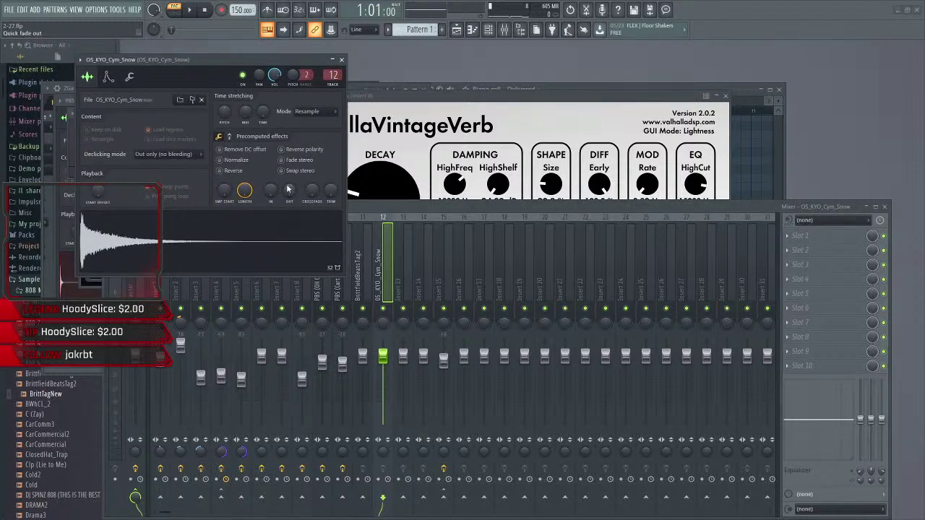
mouse_move(330, 190)
left_mouse_down()
mouse_move(330, 143)
mouse_move(330, 192)
left_mouse_up()
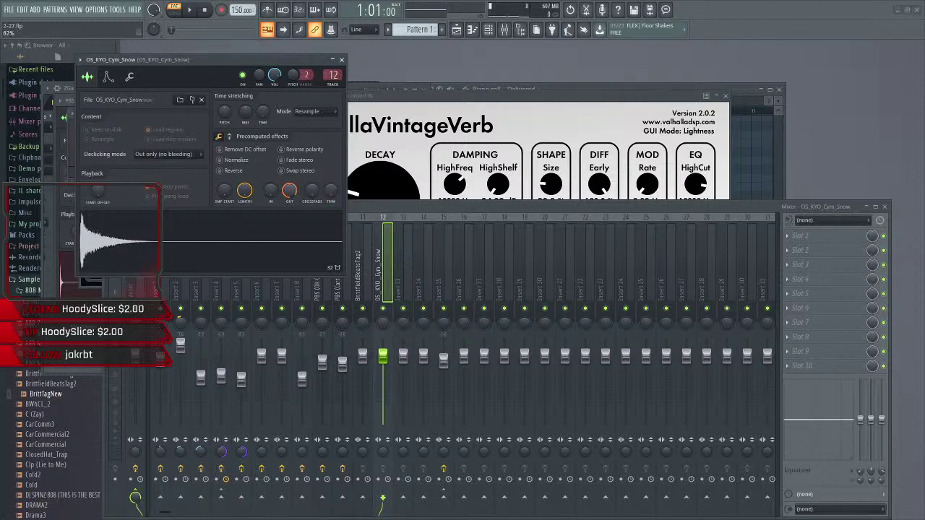
- Insert Fruity Parametric EQ 2 in slot 1 of the OS_KYO_Cym_Snow mixer track while the pattern plays
left_click(394, 207)
key("space")
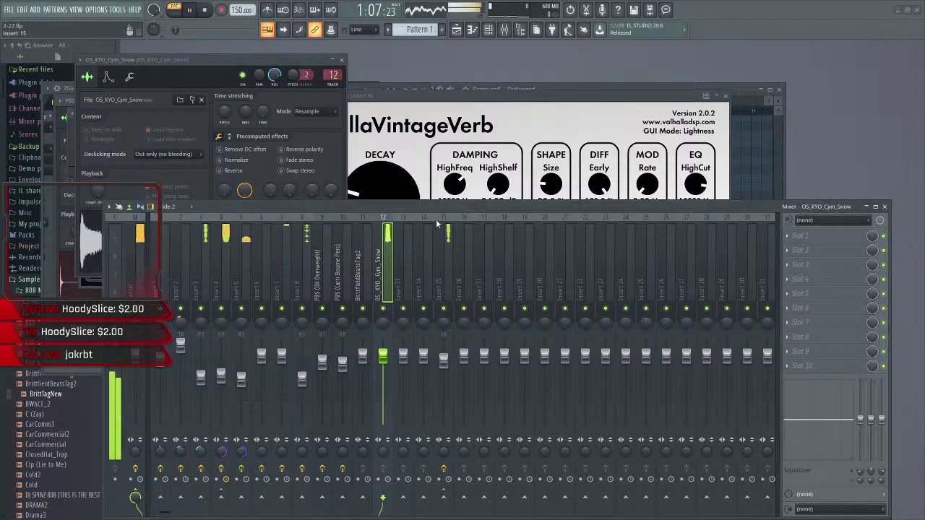
left_click(803, 235)
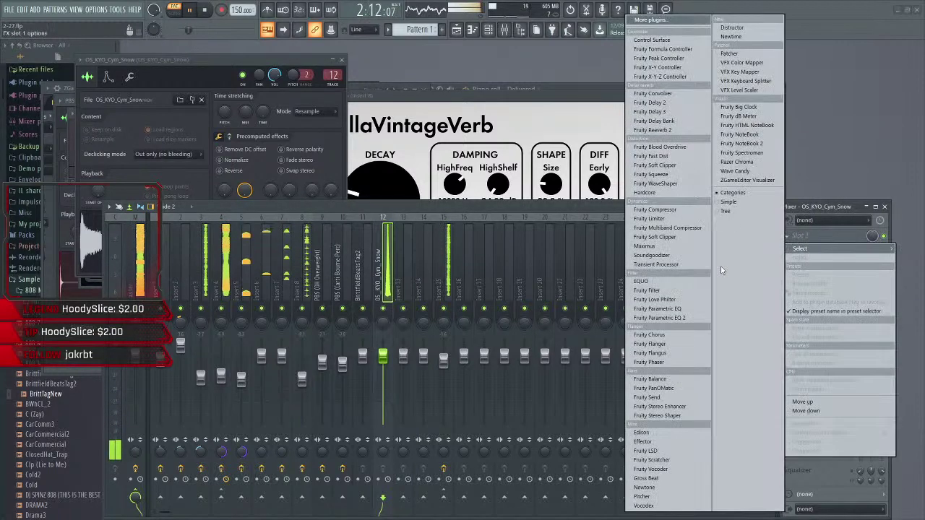
left_click(668, 318)
key("space")
key("space")
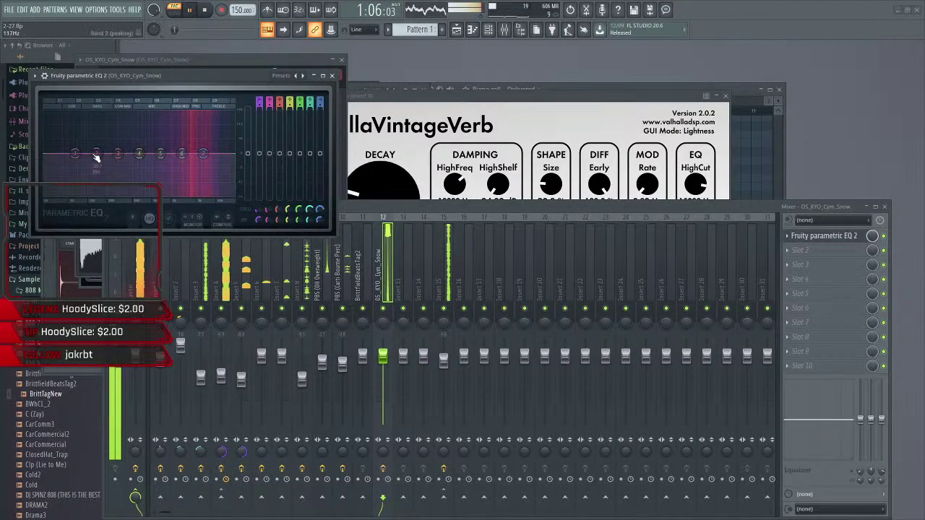
- Shape the crash's EQ by cutting the lows and the extreme highs and slightly boosting the upper band, replaying the pattern to compare
left_click_drag(75, 153, 166, 194)
key("space")
key("space")
key("space")
mouse_move(202, 153)
left_mouse_down()
mouse_move(228, 194)
mouse_move(196, 148)
left_mouse_up()
key("space")
key("space")
key("space")
key("space")
key("space")
key("space")
key("space")
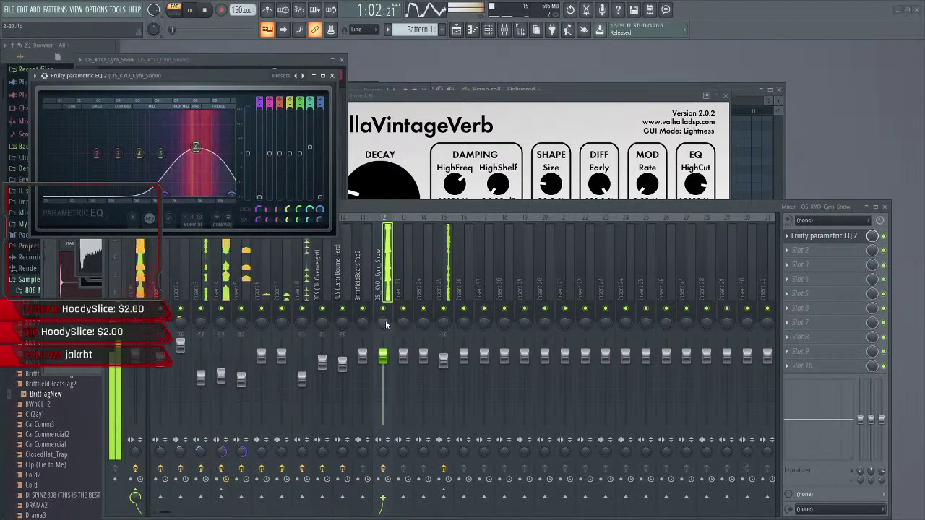
- Pan the OS_KYO_Cym_Snow mixer track slightly left and replay the pattern
left_click(385, 321)
key("space")
key("space")
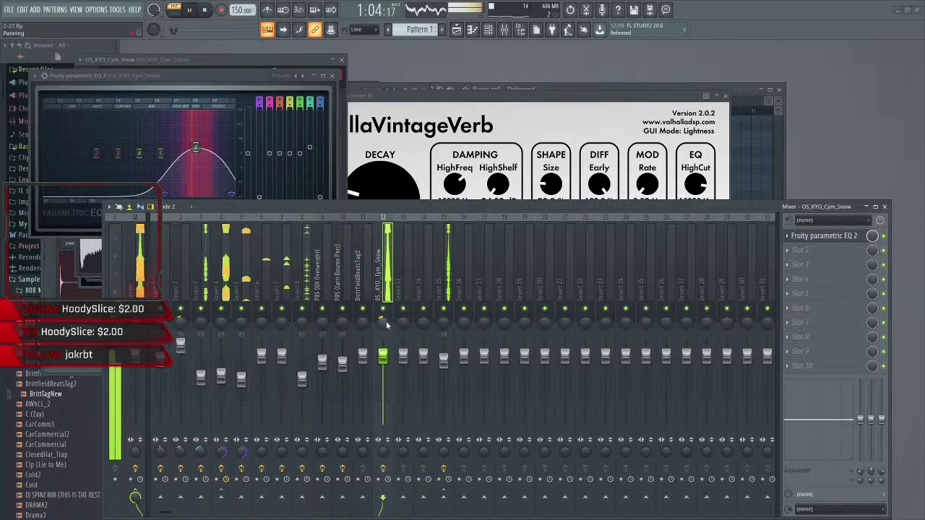
key("space")
- Lower the OS_KYO_Cym_Snow track's mixer fader by several decibels while repeatedly restarting the pattern to judge the crash level
left_click_drag(386, 321, 387, 370)
key("space")
key("space")
key("space")
key("space")
key("space")
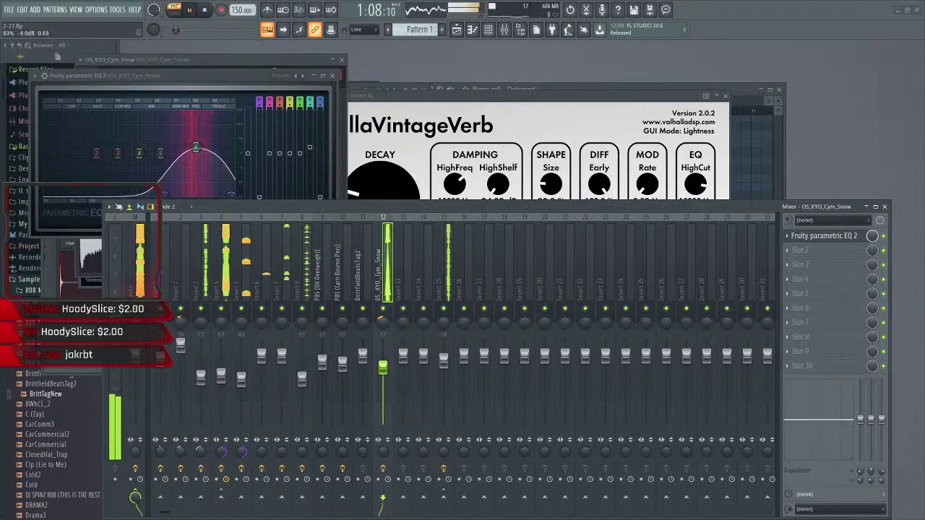
key("space")
key("space")
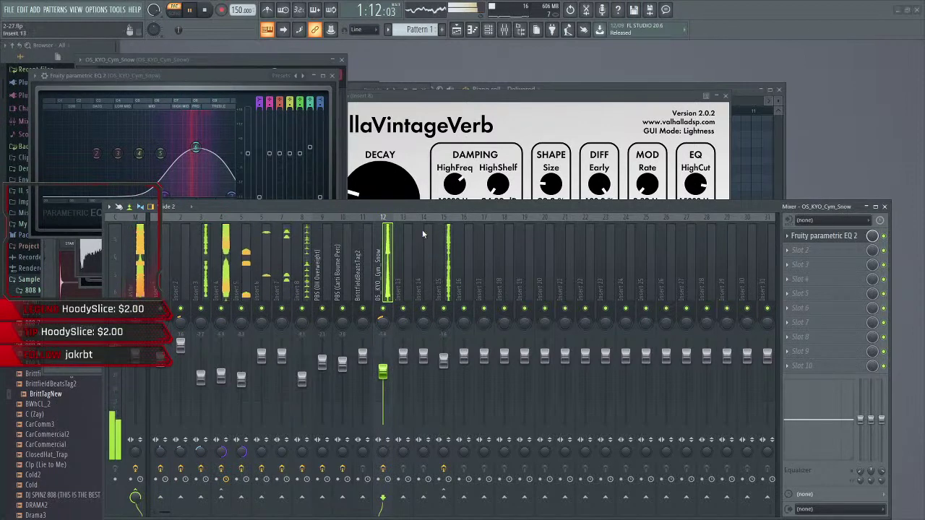
key("space")
key("space")
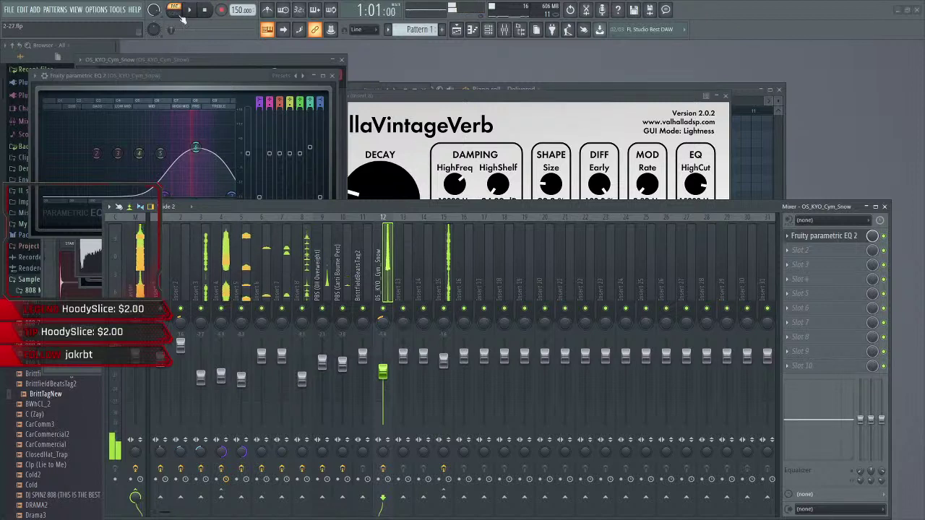
- Play the pattern, stop it and raise the silence trimming threshold of the OS_KYO_Cym_Snow sample
key("space")
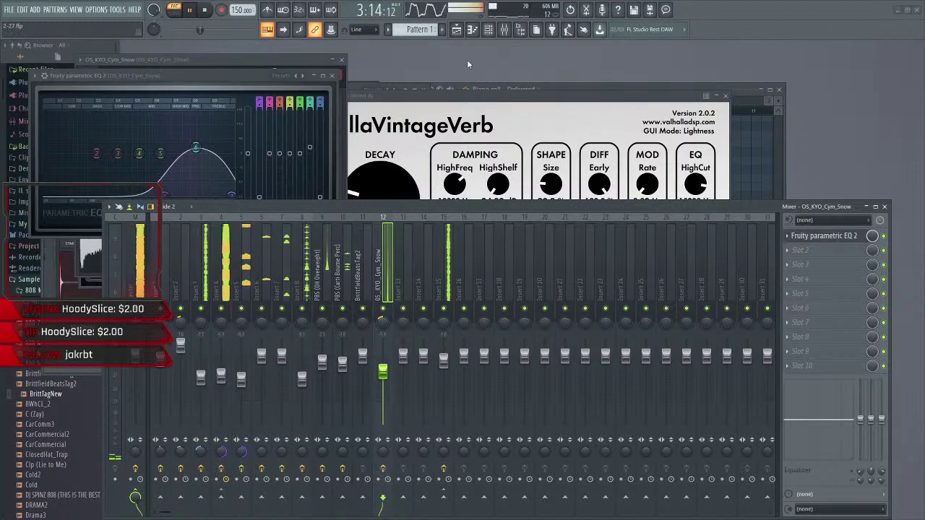
key("space")
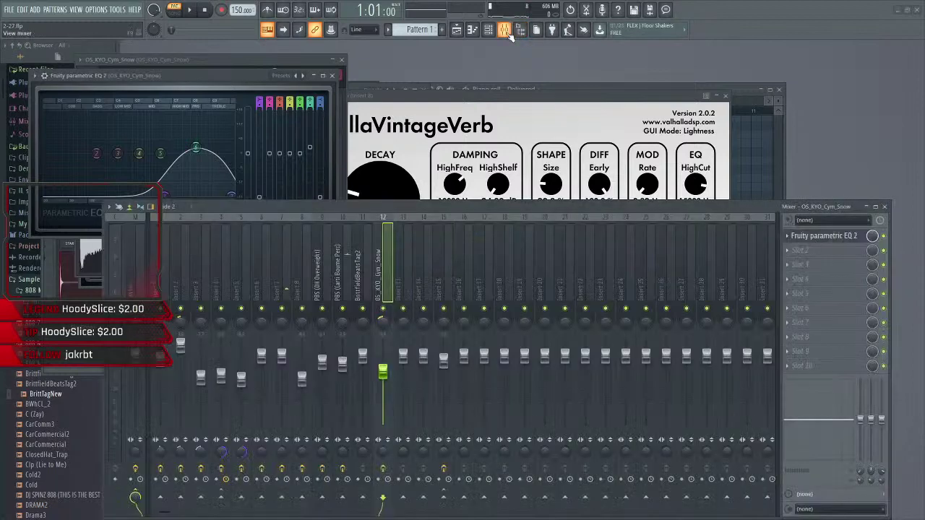
left_click(508, 34)
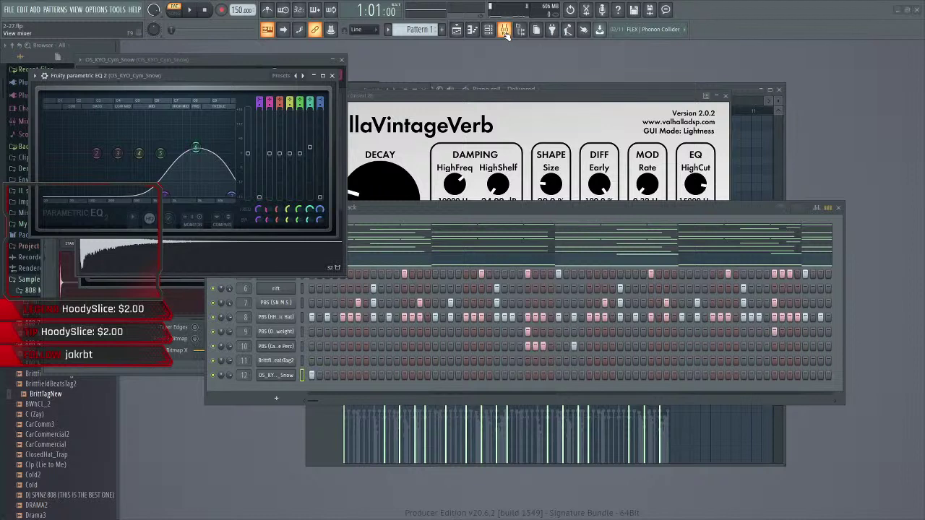
left_click(274, 377)
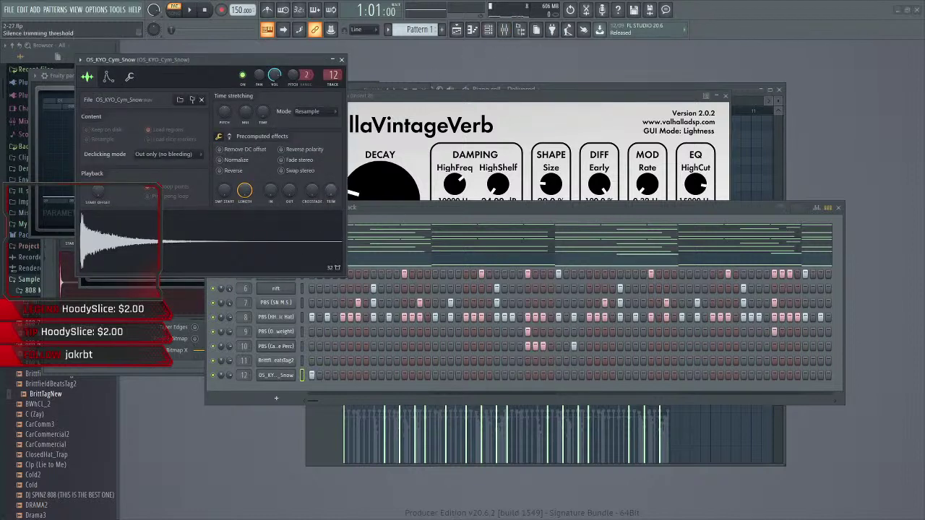
left_click_drag(331, 191, 330, 108)
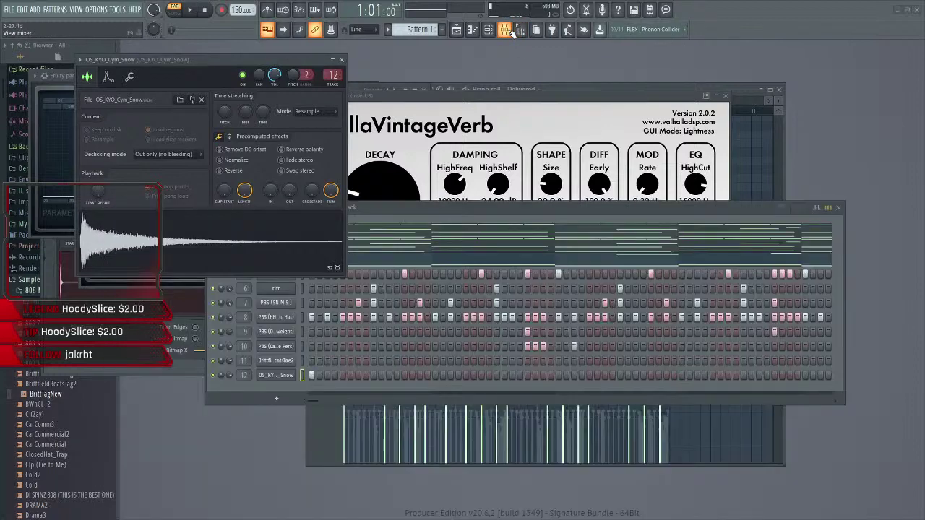
left_click(505, 30)
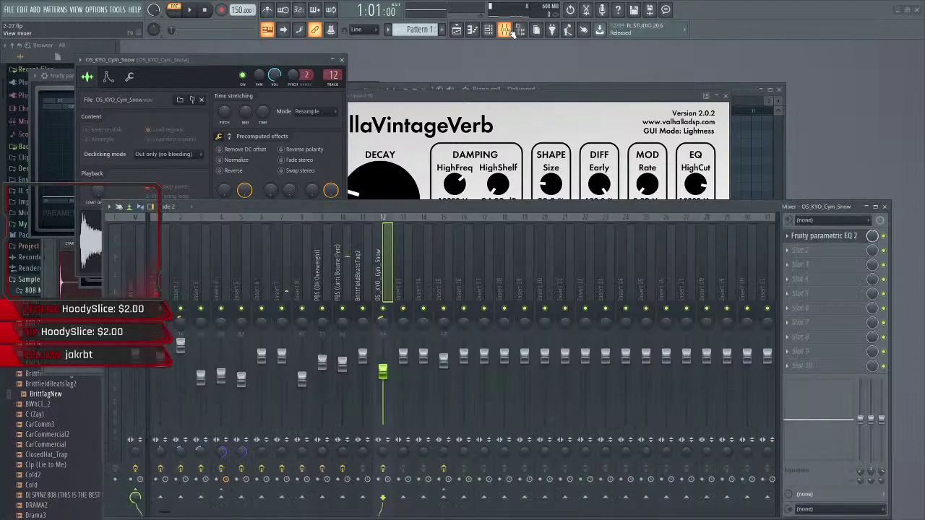
- Play the pattern and apply a partial quick fade-out to the OS_KYO_Cym_Snow sample
key("space")
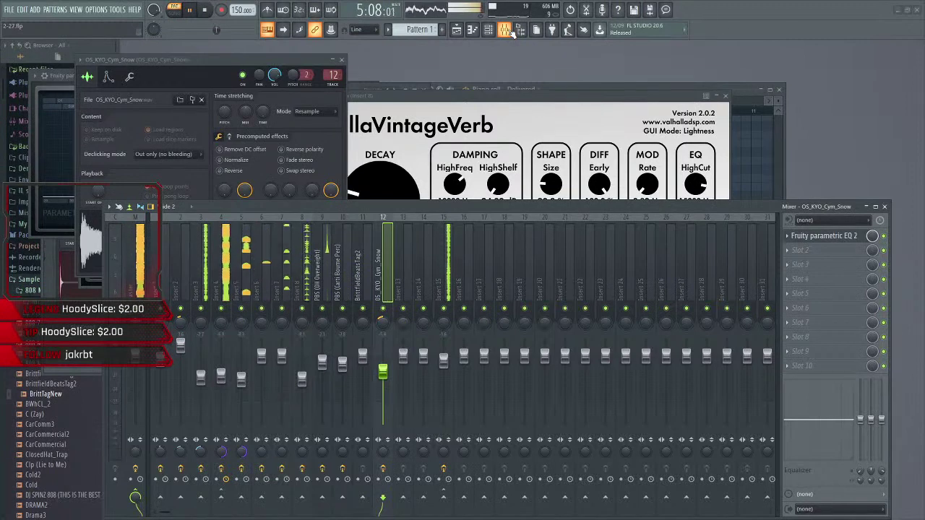
left_click(510, 31)
left_click(510, 31)
left_click(510, 31)
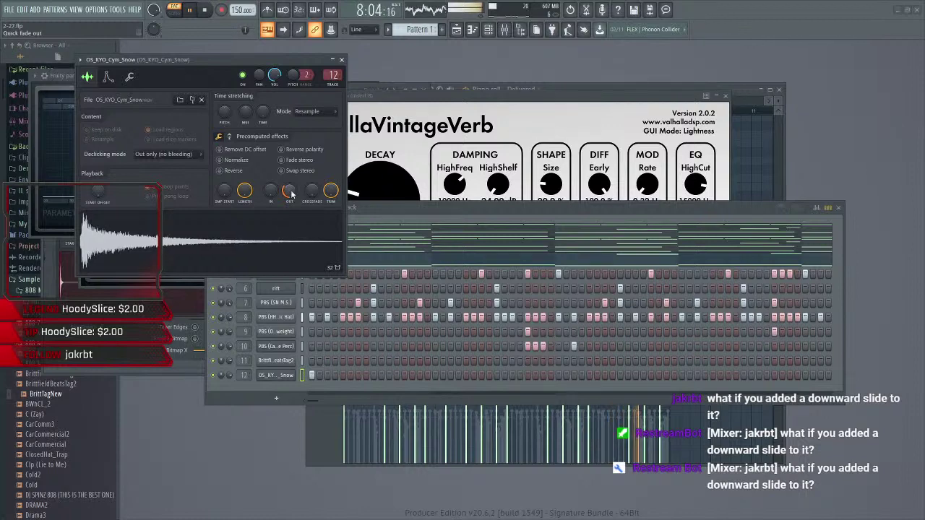
left_click(511, 32)
left_click(511, 32)
left_click(510, 32)
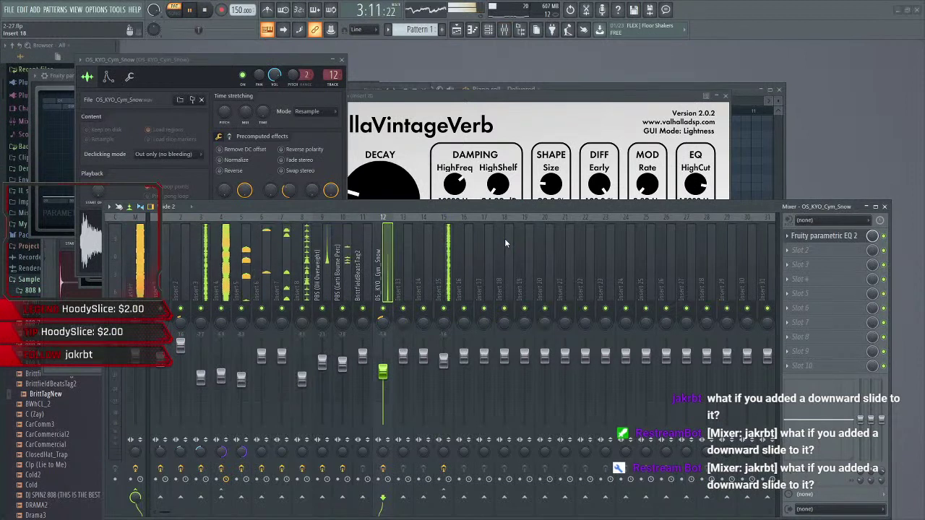
- Reset the crash sample's silence trimming threshold, turn on Normalize and stop playback after listening
left_click(333, 192)
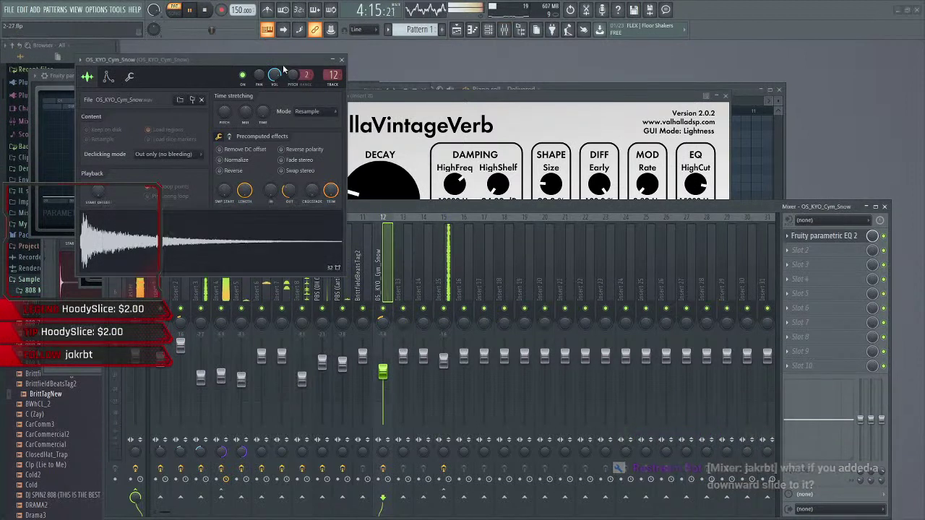
right_click(335, 196)
left_click(364, 212)
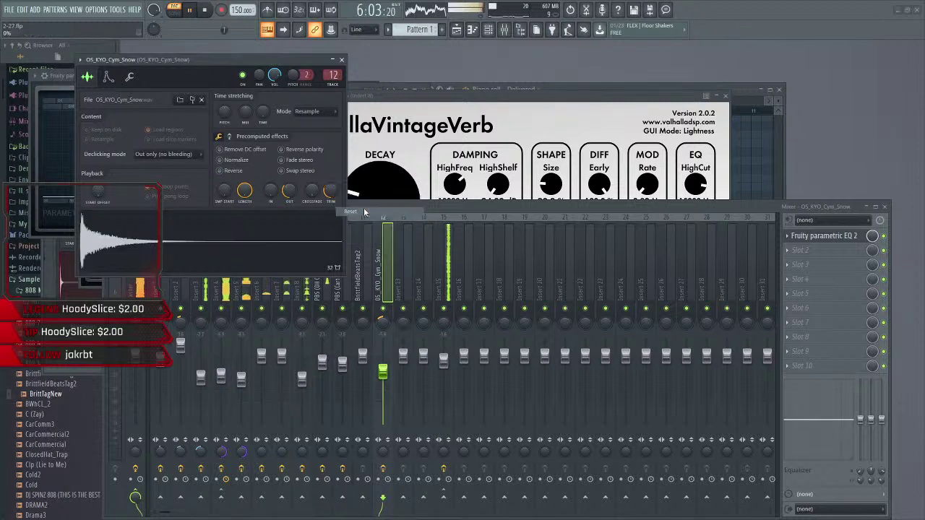
key("space")
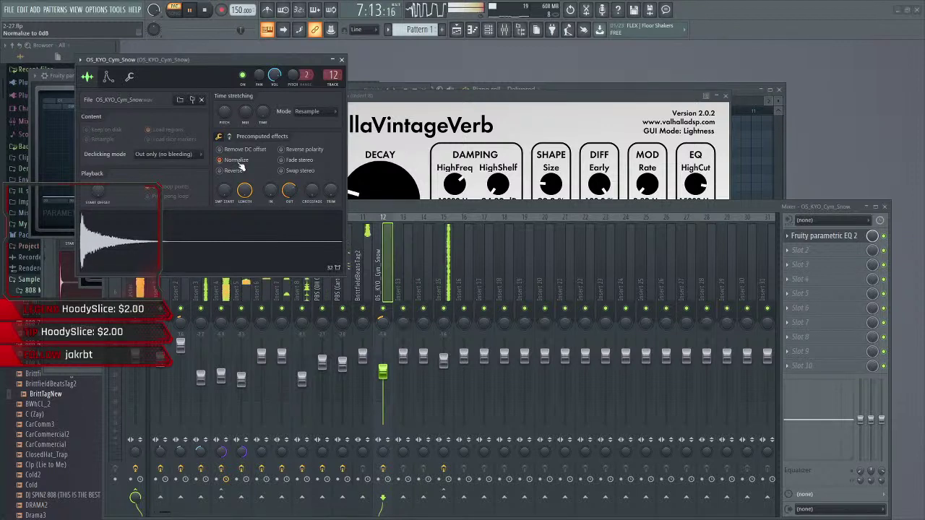
left_click(426, 218)
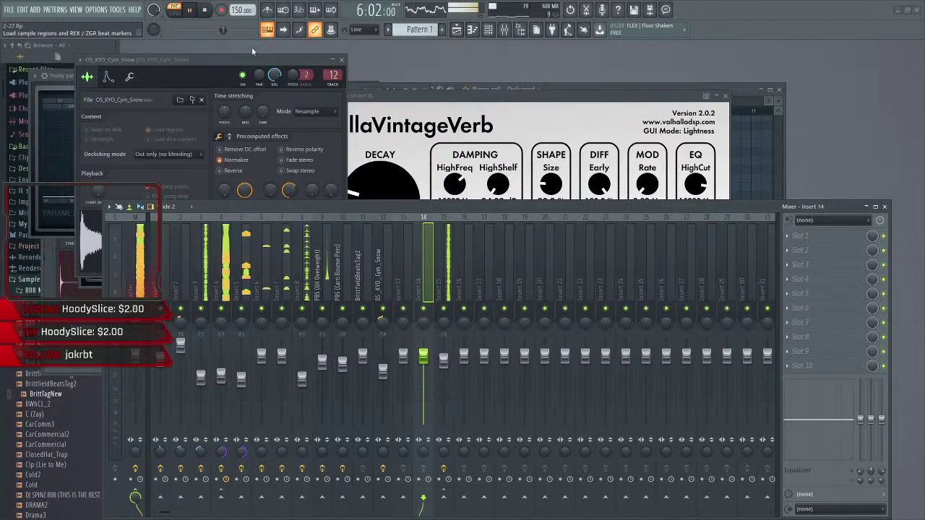
left_click(206, 10)
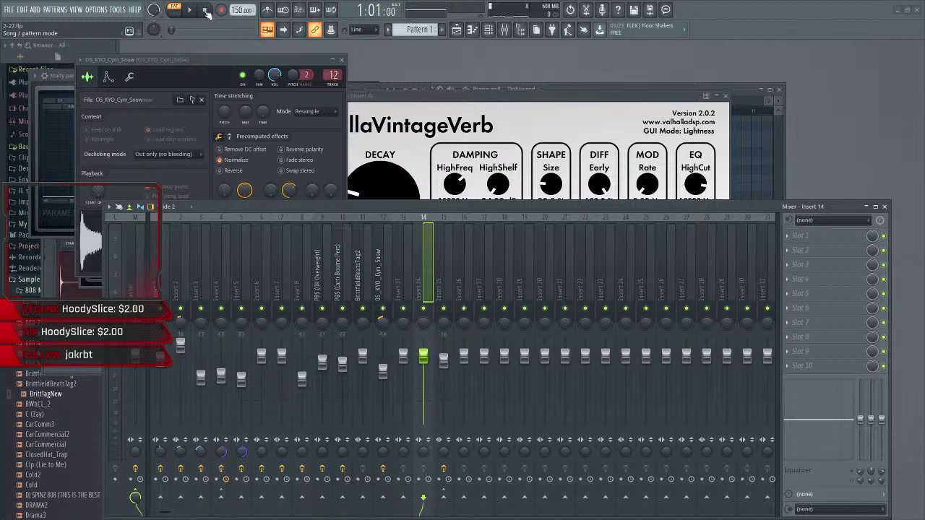
- Open the OS_KYO_Cym_Snow channel in the piano roll and play the pattern
left_click(487, 33)
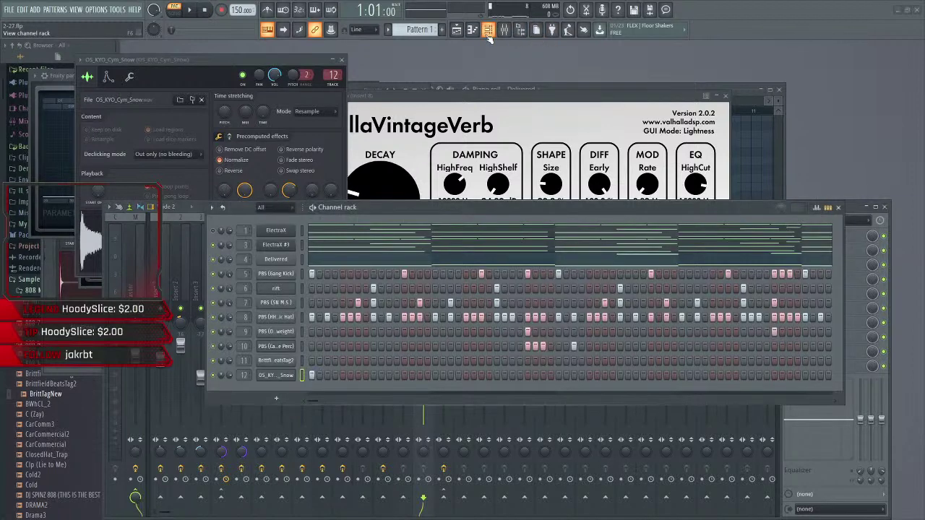
right_click(286, 382)
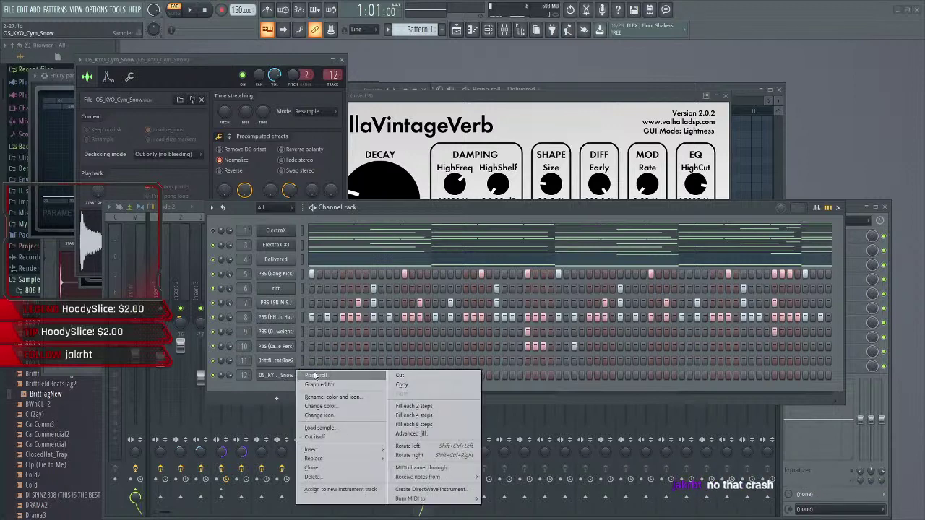
left_click(318, 375)
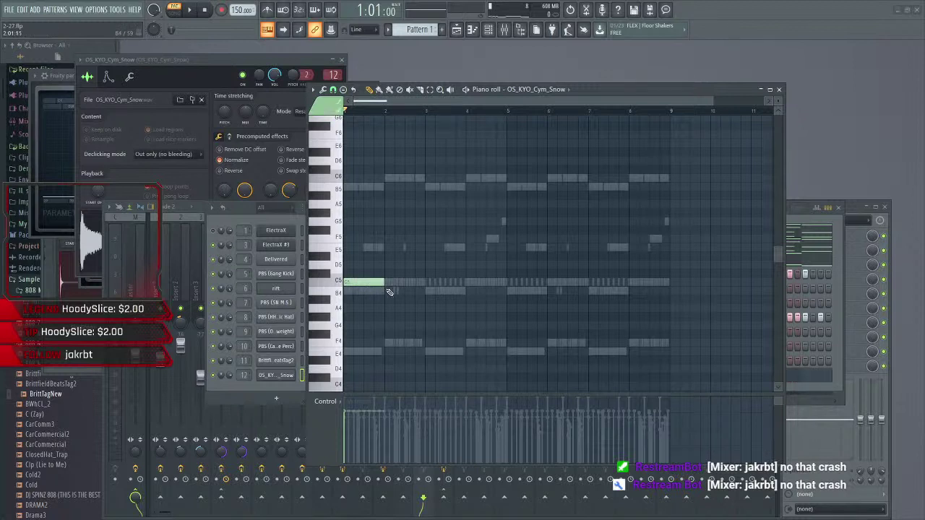
key("space")
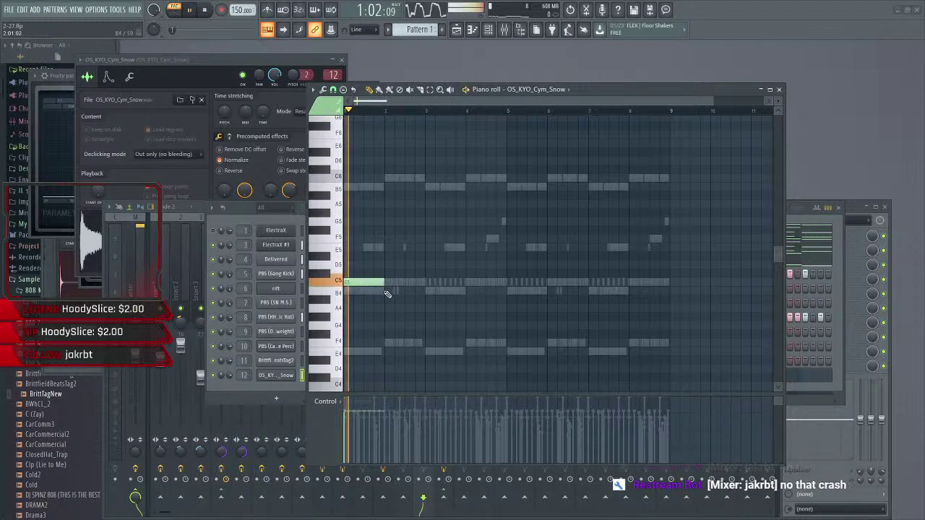
- Add a one-bar E4 note at the start of bar 1, make it a slide note and replay the pattern
left_click(347, 352)
double_click(347, 352)
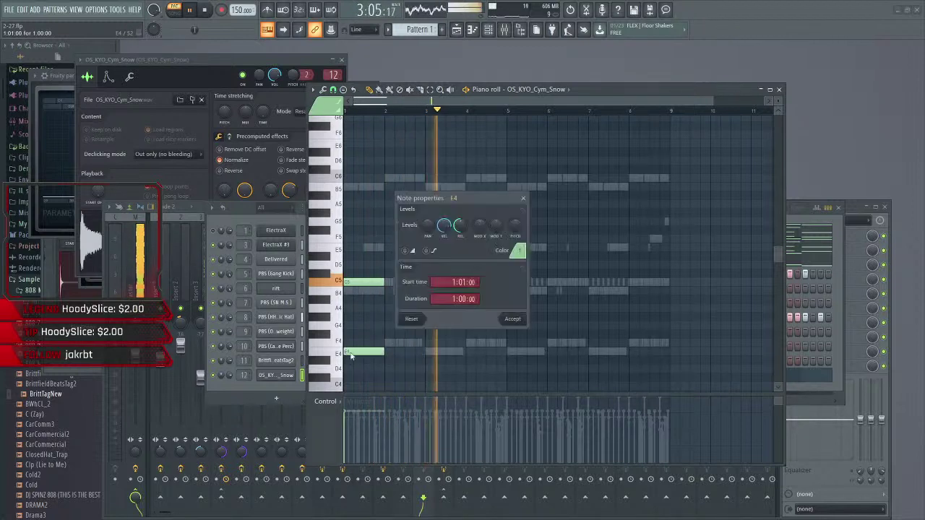
left_click(512, 321)
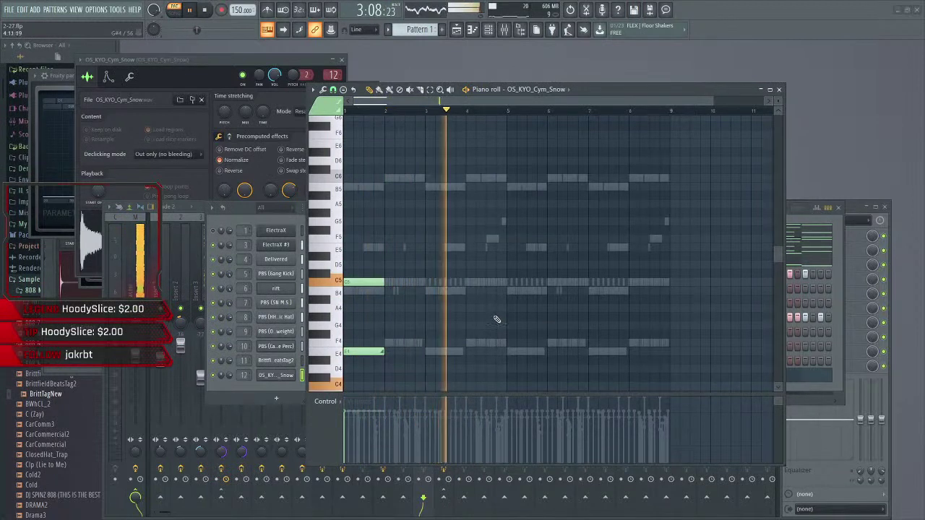
key("space")
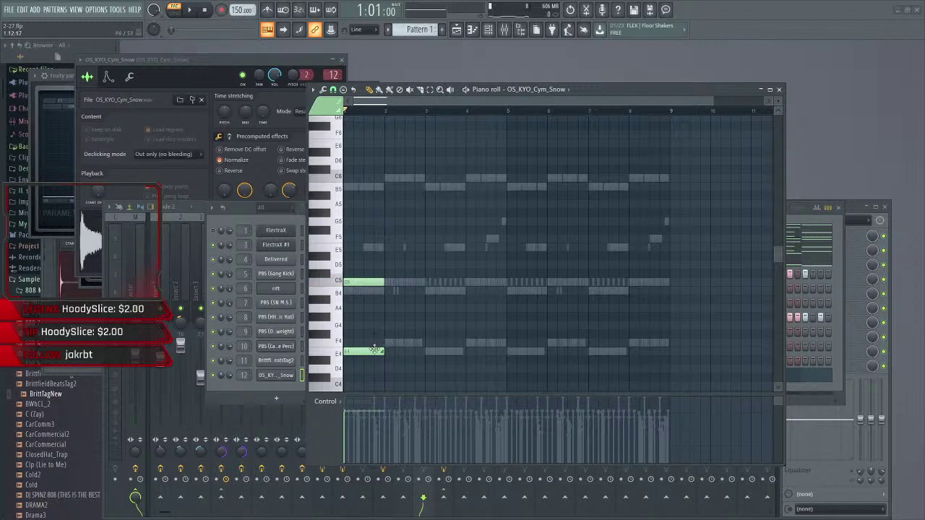
key("space")
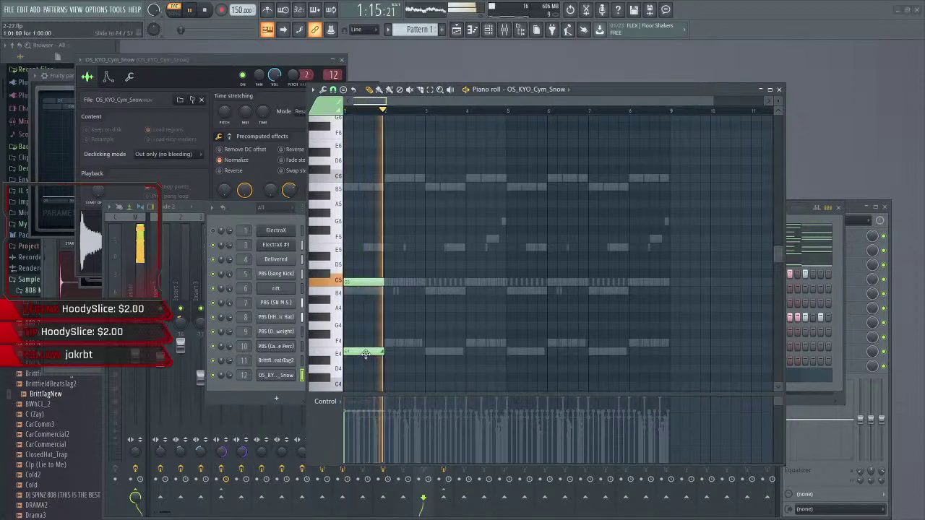
- Shorten the E4 slide note to the second half of bar 1 and audition the pattern
left_click_drag(368, 353, 389, 353)
key("space")
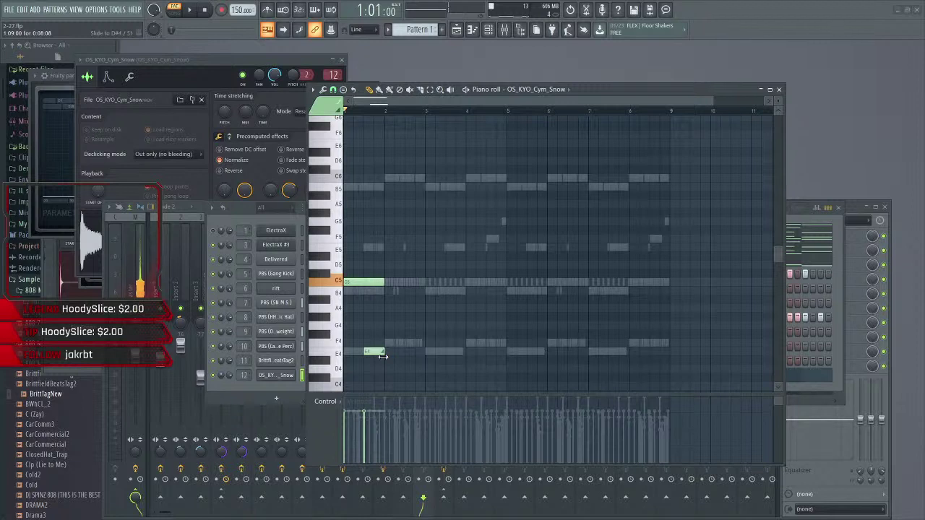
key("space")
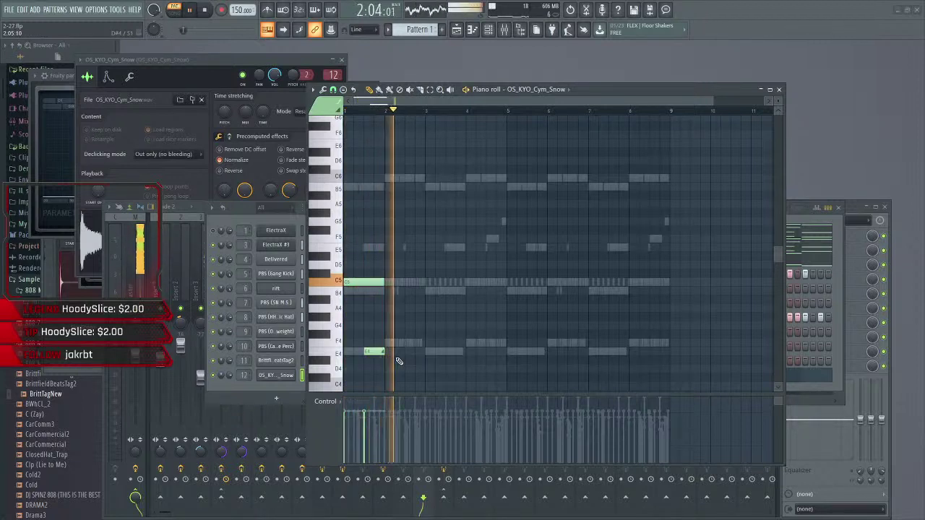
key("space")
key("space")
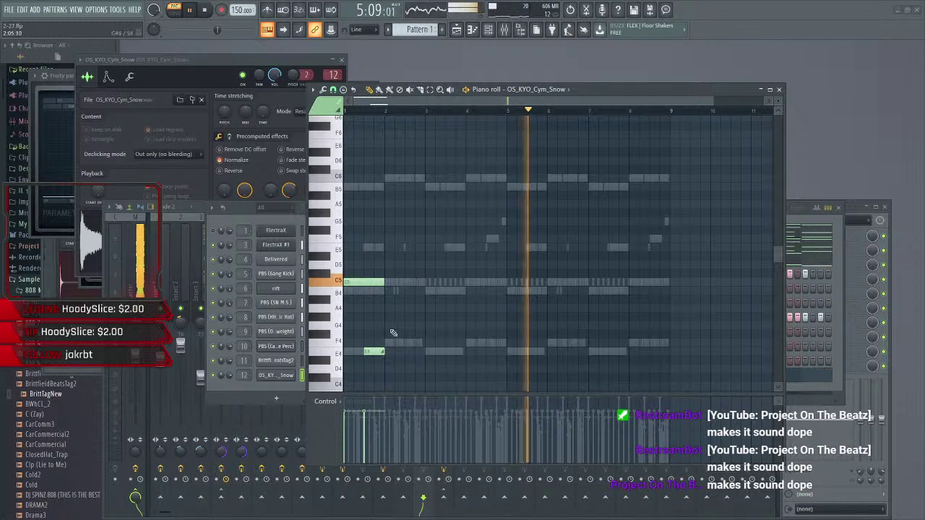
- Try the slide note at B5 and slightly past mid-bar on E4, auditioning each, and return it to E4 halfway through bar 1
left_click_drag(374, 351, 377, 185)
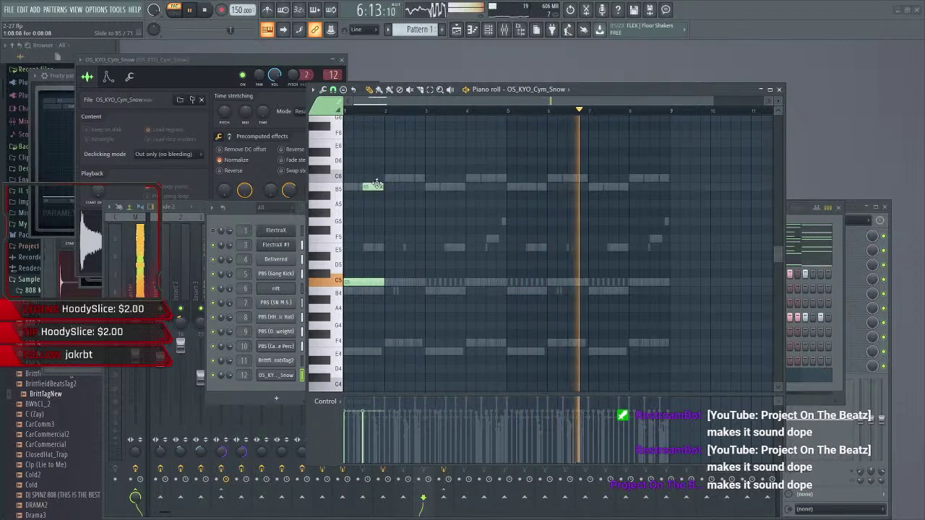
key("space")
key("space")
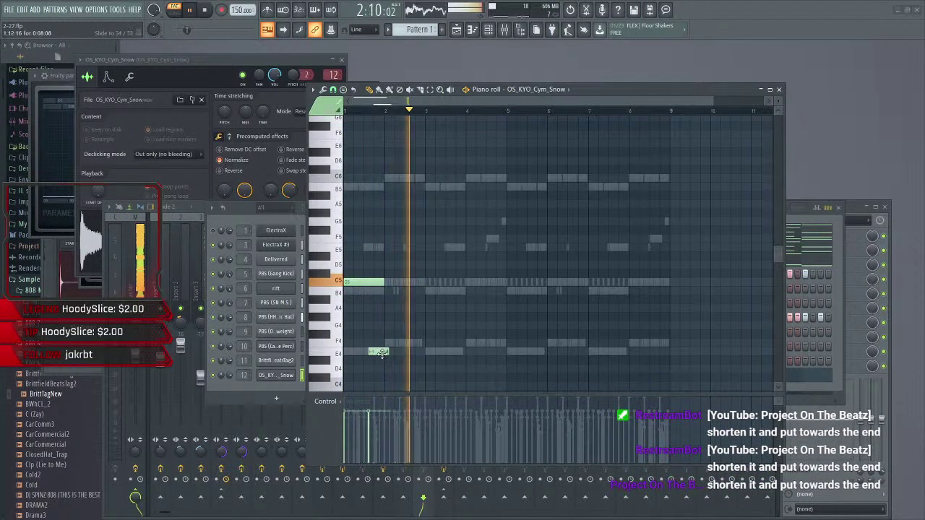
left_click_drag(377, 186, 356, 354)
key("space")
key("space")
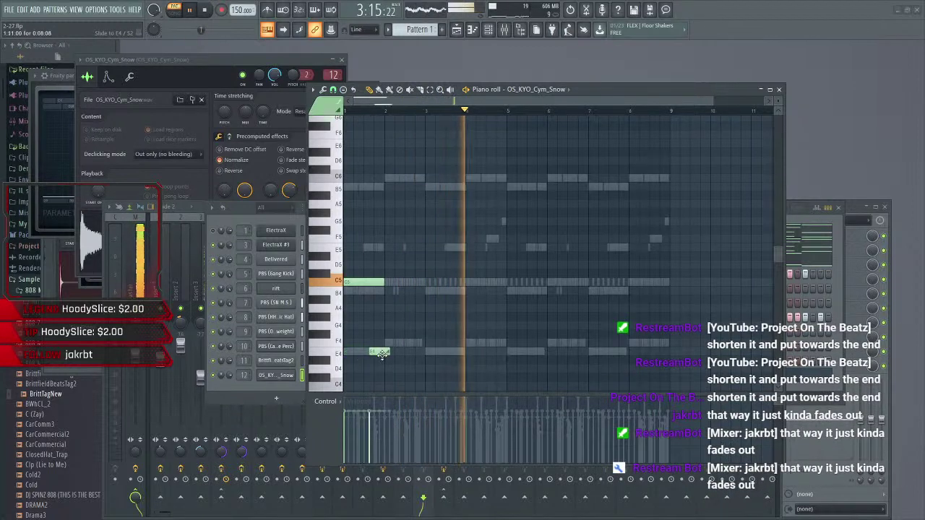
left_click_drag(357, 353, 377, 352)
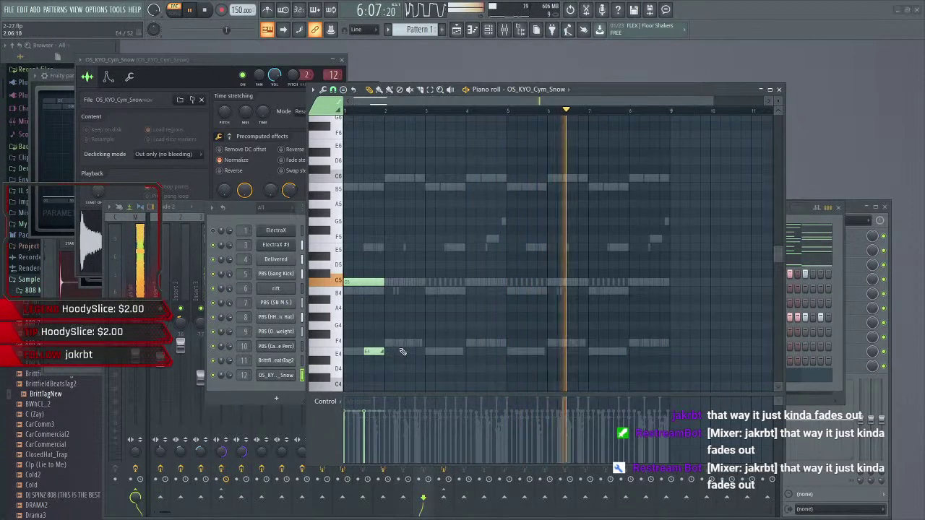
- Shorten the E4 slide note to the last quarter of bar 1 and audition the pattern
key("space")
scroll(454, 100, "up", 3)
key("space")
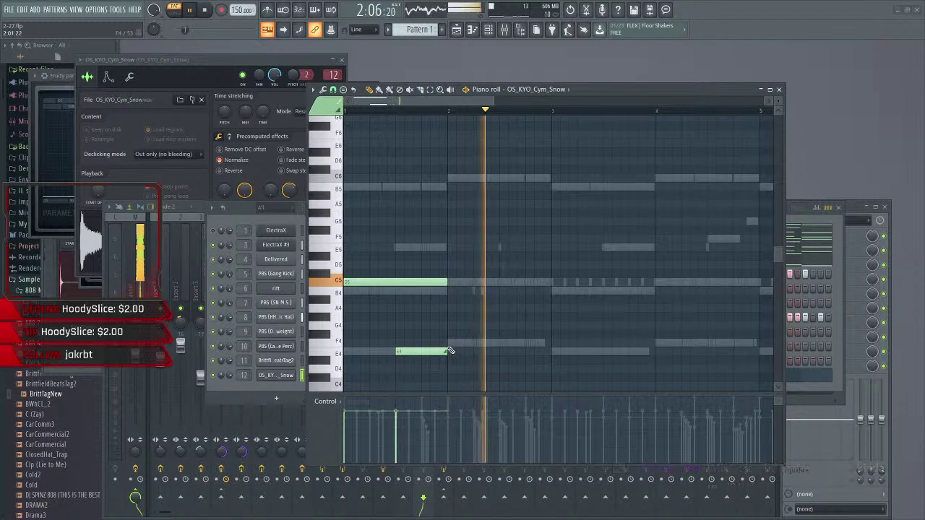
left_click_drag(423, 351, 444, 355)
key("space")
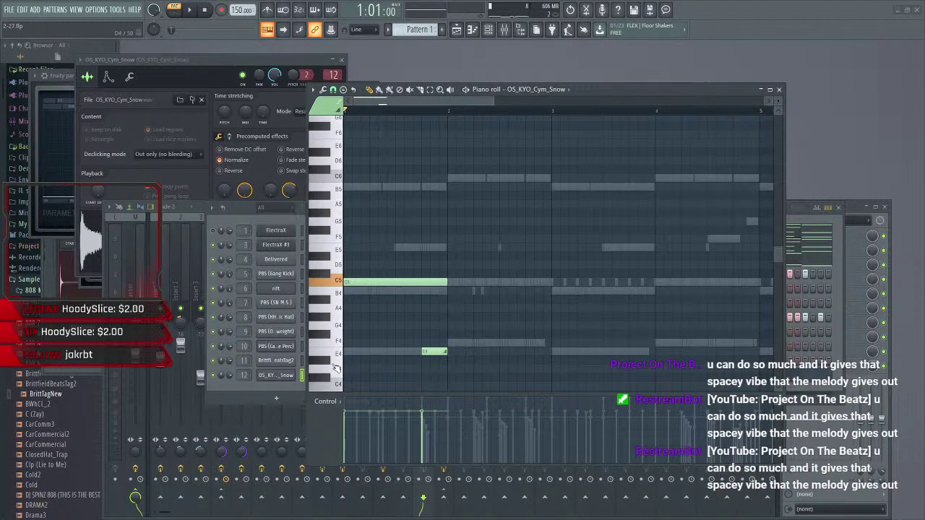
key("space")
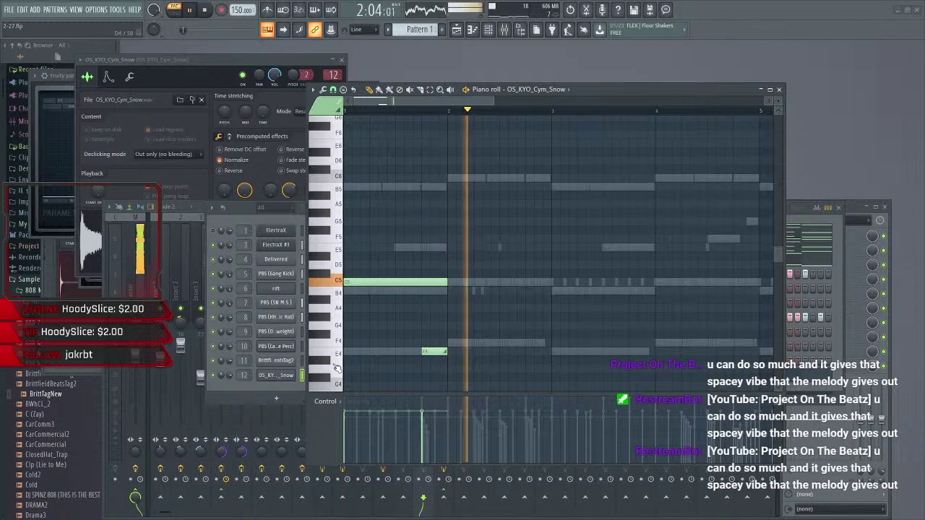
key("space")
- Add a second one-bar C5 crash note at bar 2 and replay the pattern
key("space")
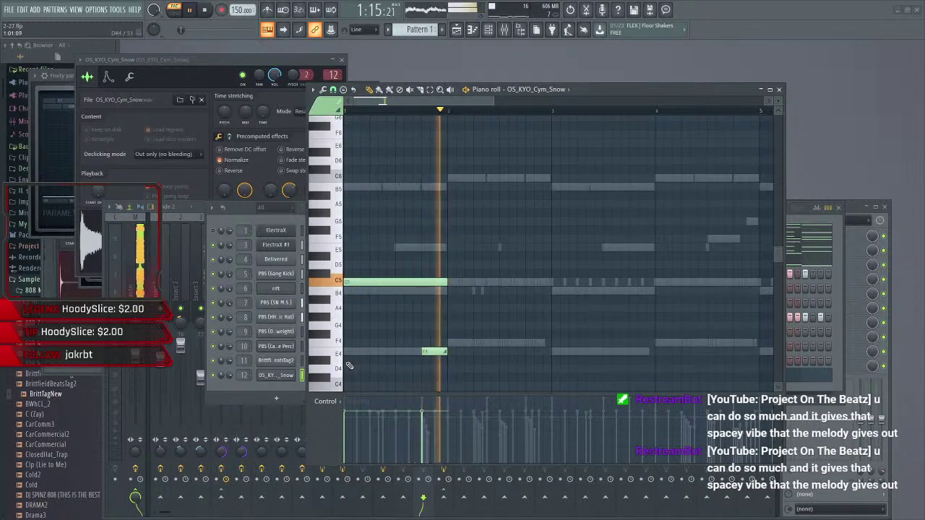
key("space")
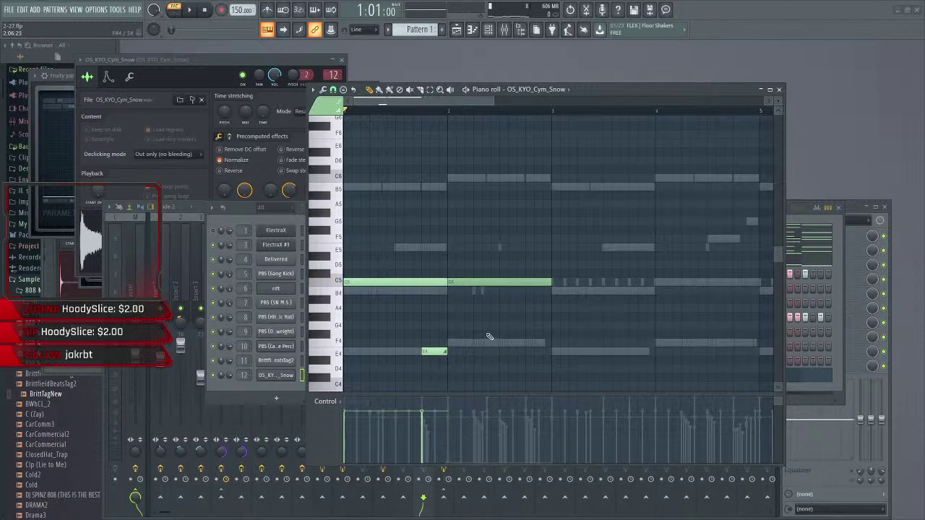
key("space")
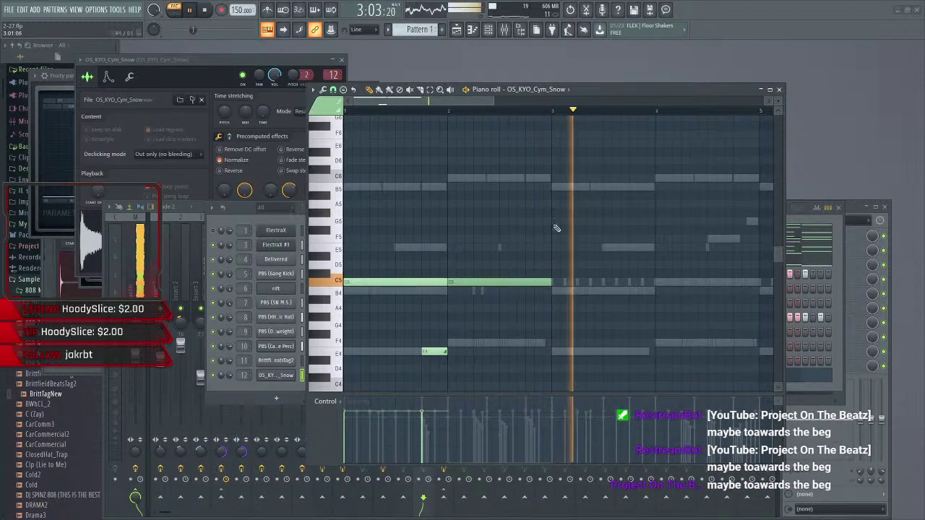
- Bring up the OS_KYO_Cym_Snow track in the mixer and play the pattern to check its level
left_click(509, 33)
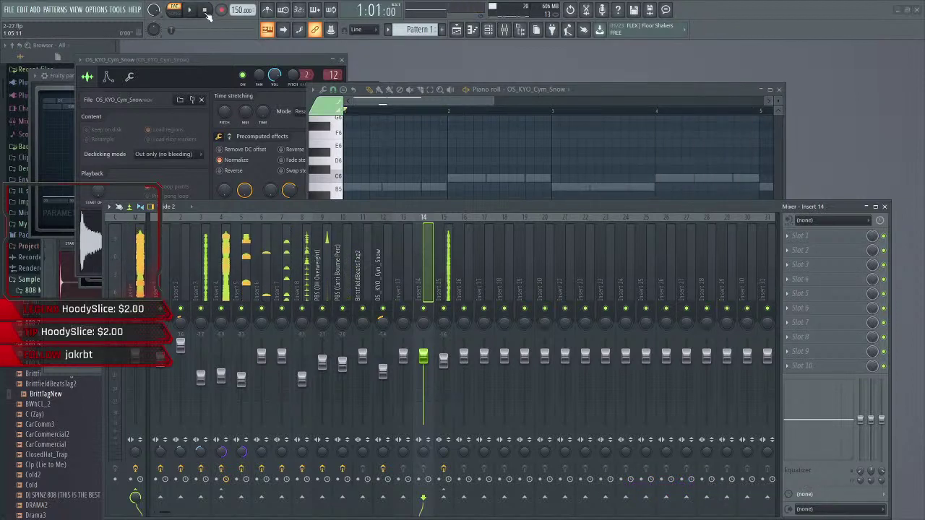
left_click(242, 71)
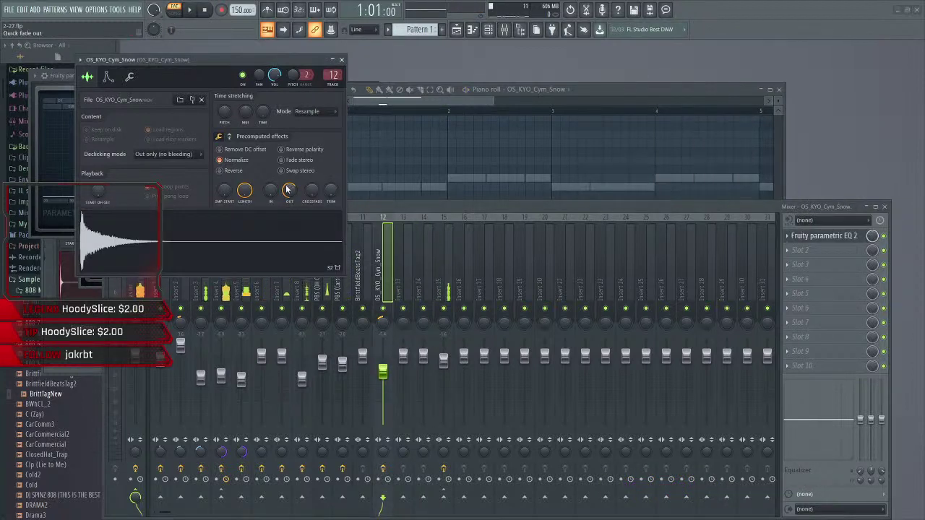
left_click(434, 213)
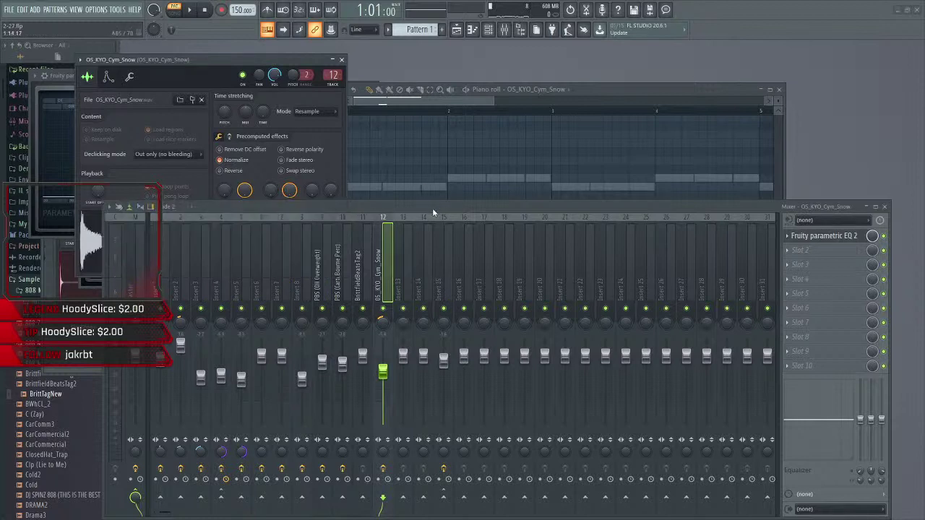
left_click(508, 34)
left_click(508, 34)
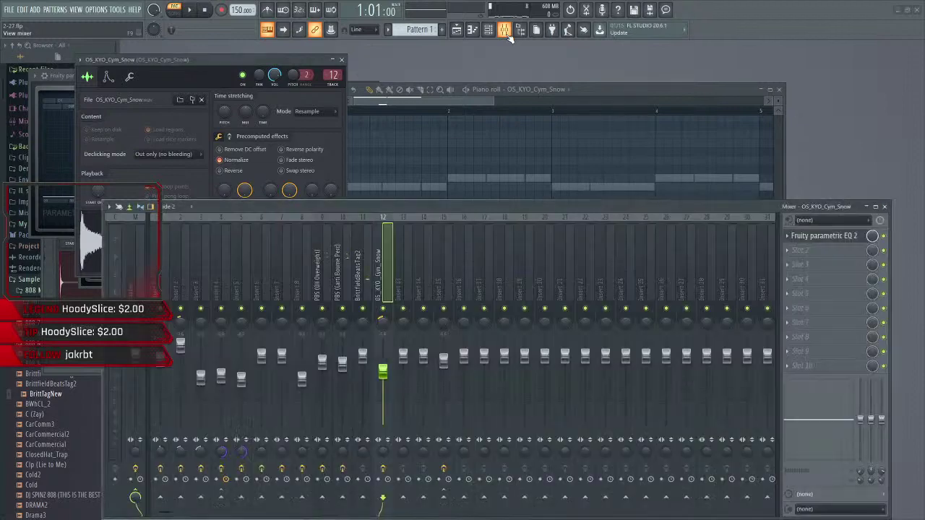
left_click(508, 34)
key("space")
left_click(508, 34)
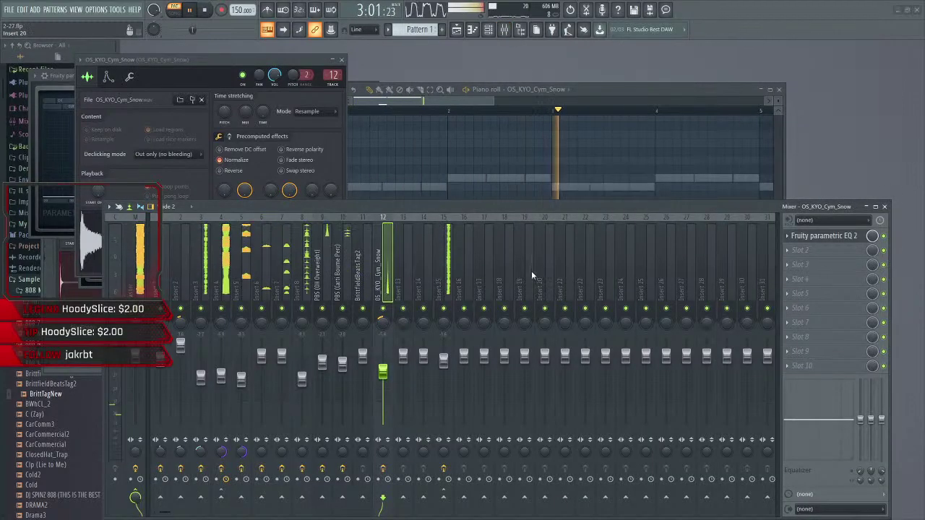
key("space")
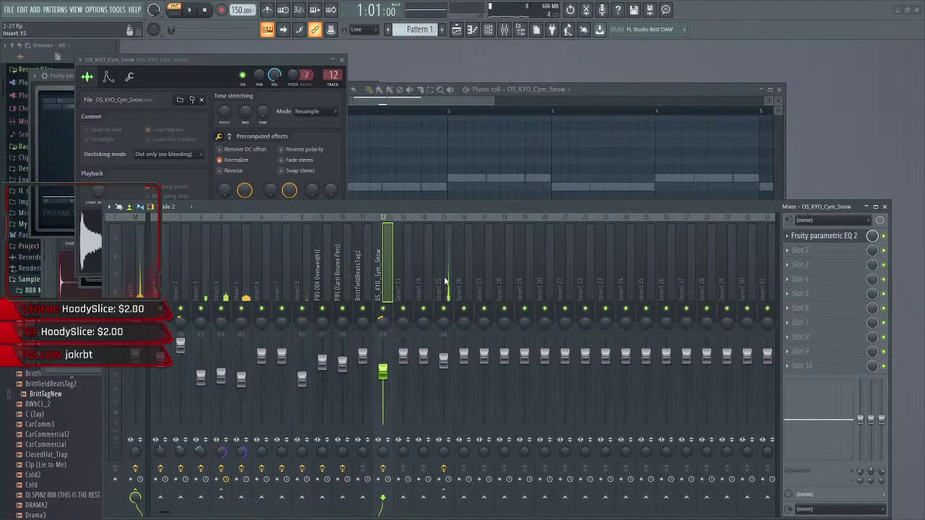
- Extend the E4 slide note in the crash piano roll to fill the whole of bar 1 and play the pattern
left_click(504, 32)
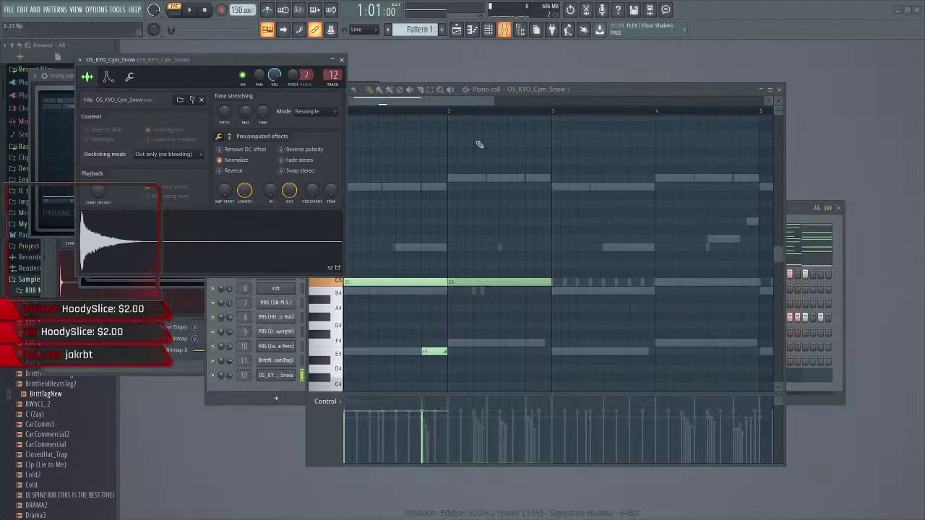
left_click_drag(430, 352, 343, 357)
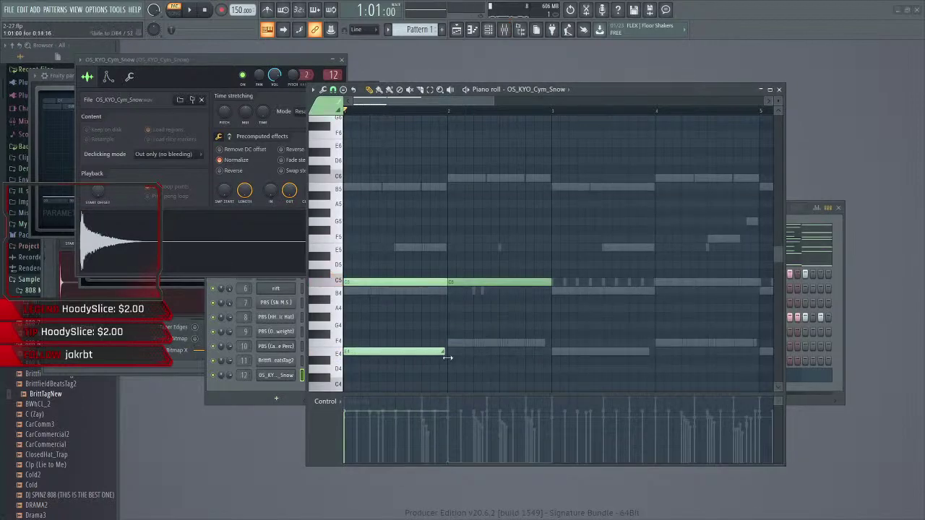
key("space")
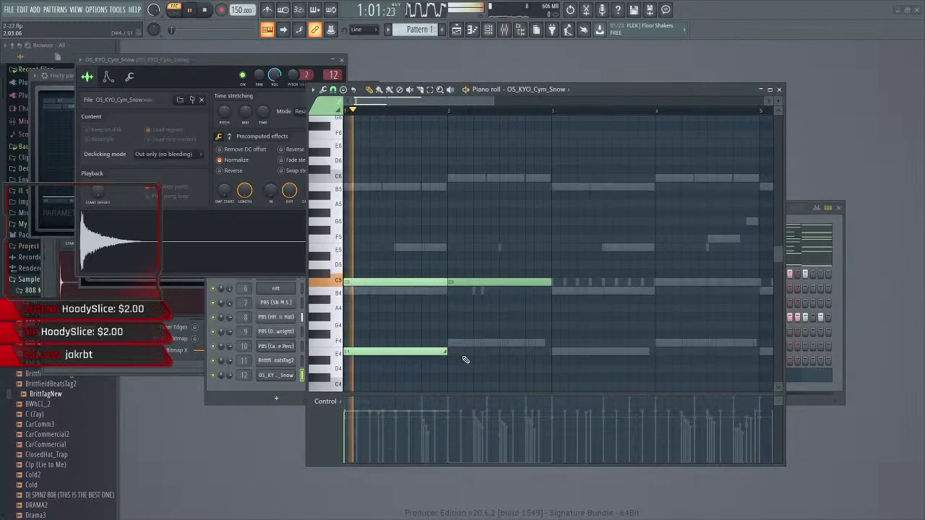
- Check the crash track's level in the mixer during playback and return to its notes in the piano roll
left_click(508, 36)
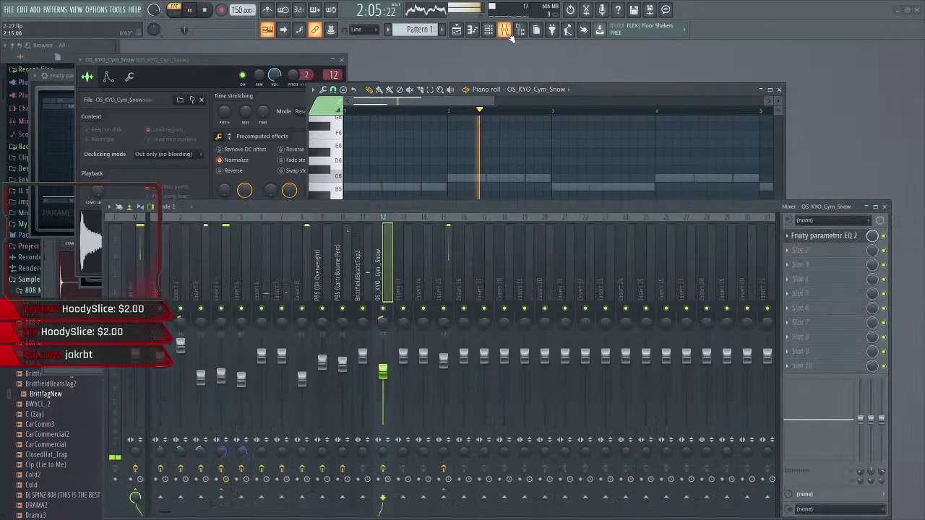
left_click(509, 36)
left_click(509, 37)
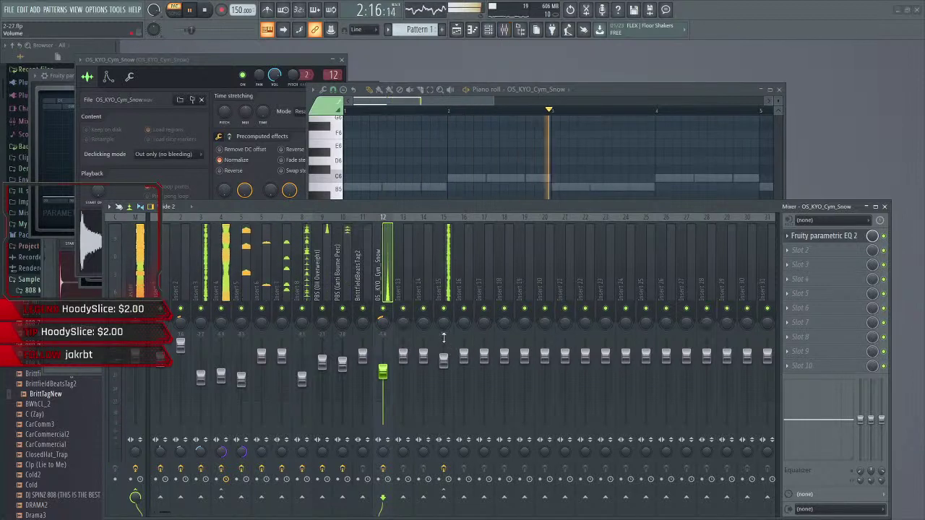
left_click(483, 101)
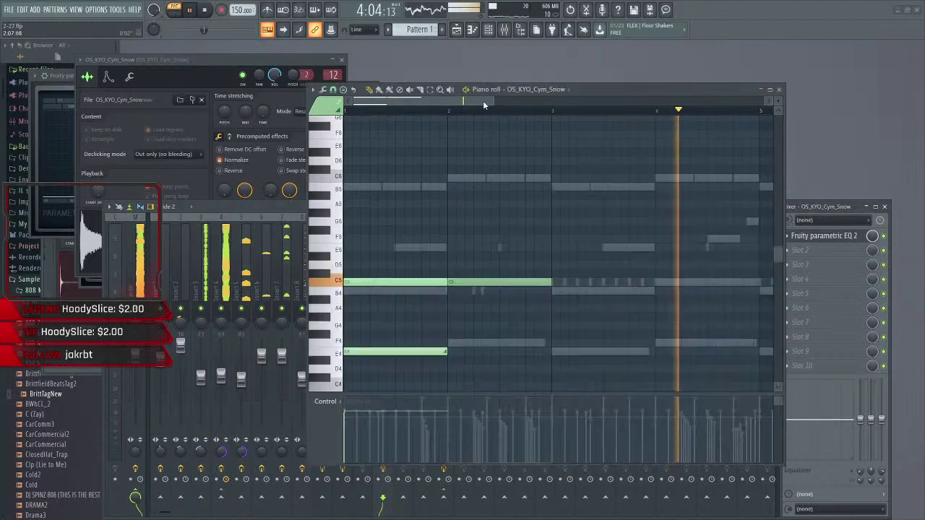
left_click(475, 32)
left_click(475, 31)
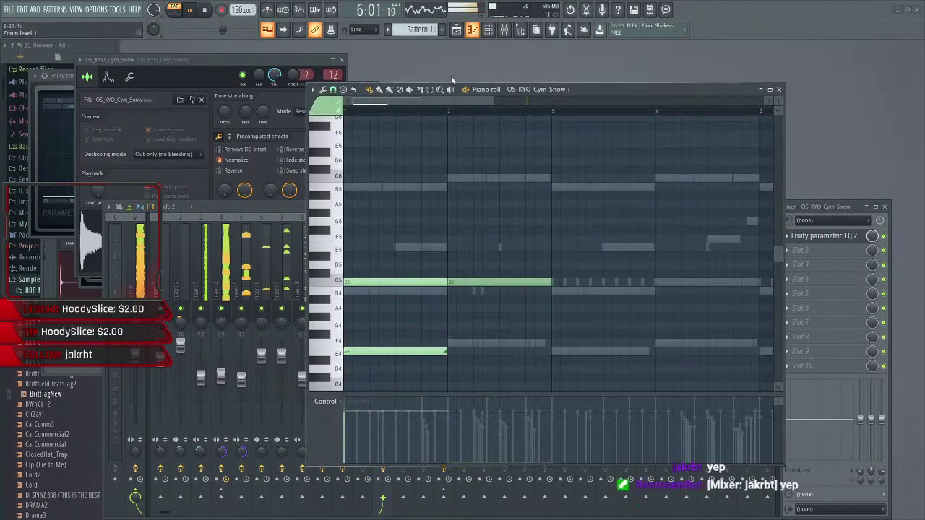
- Review the crash channel in the channel rack, stop playback and replay the pattern with the mixer in view
left_click(489, 30)
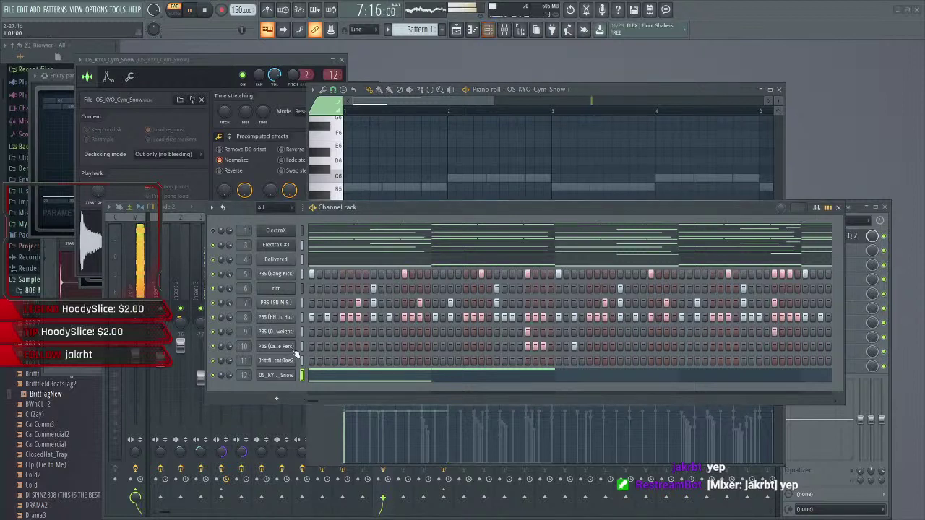
right_click(275, 375)
left_click(318, 438)
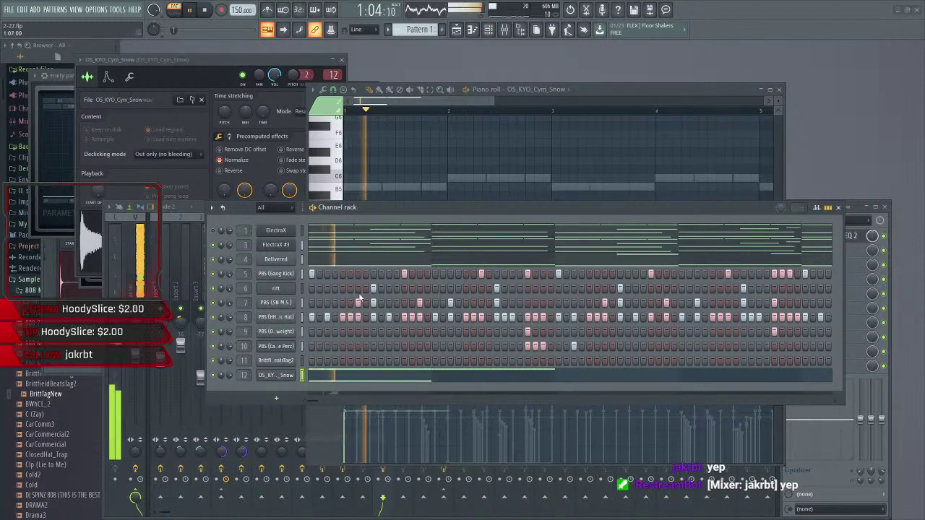
key("space")
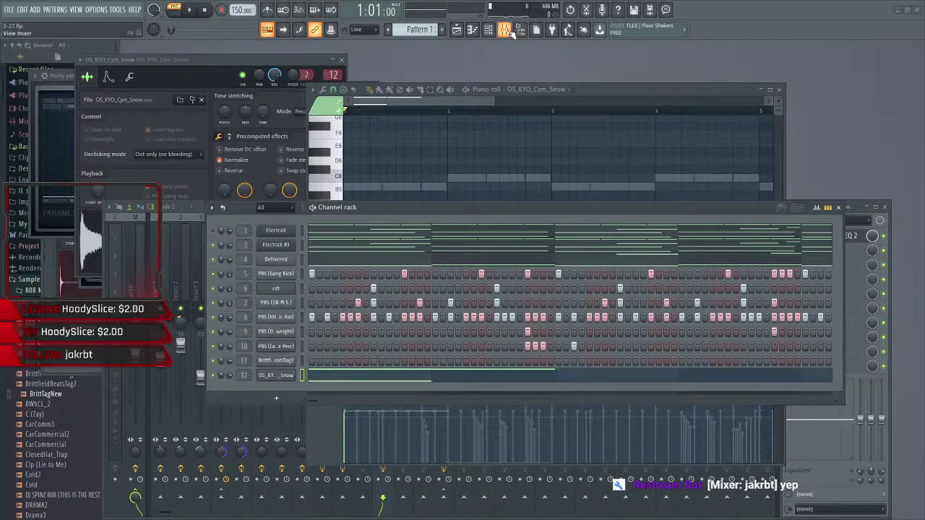
left_click(505, 30)
key("space")
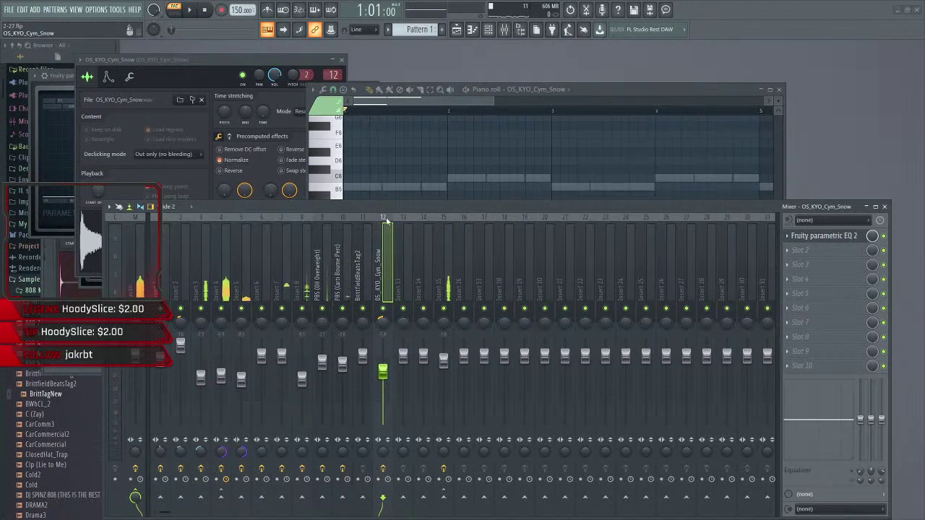
key("space")
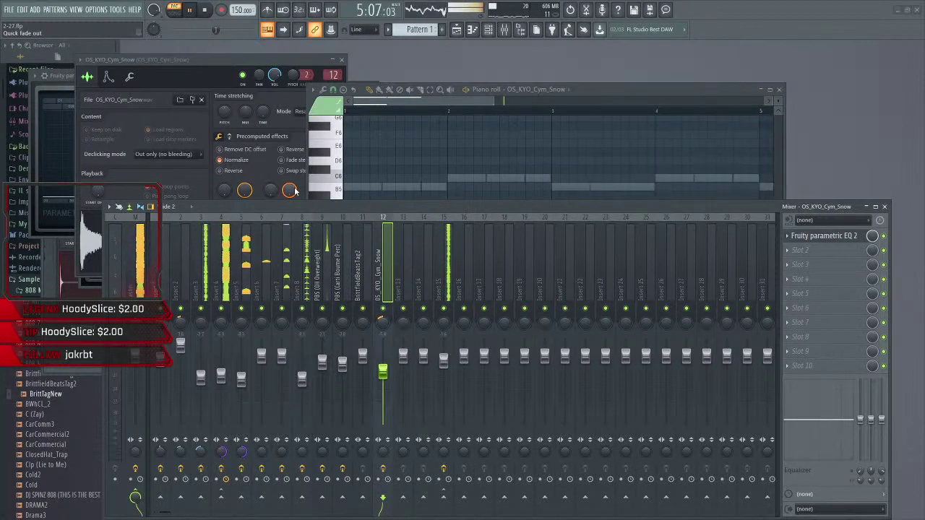
- Reset the fade-out of the OS_KYO_Cym_Snow sample and replay the pattern with the mixer in view
left_click(276, 77)
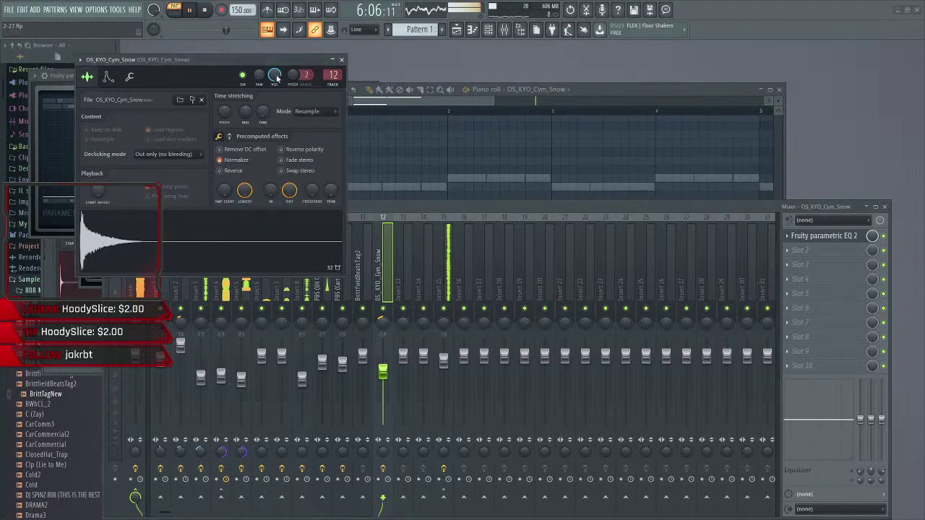
right_click(295, 196)
left_click(396, 212)
key("space")
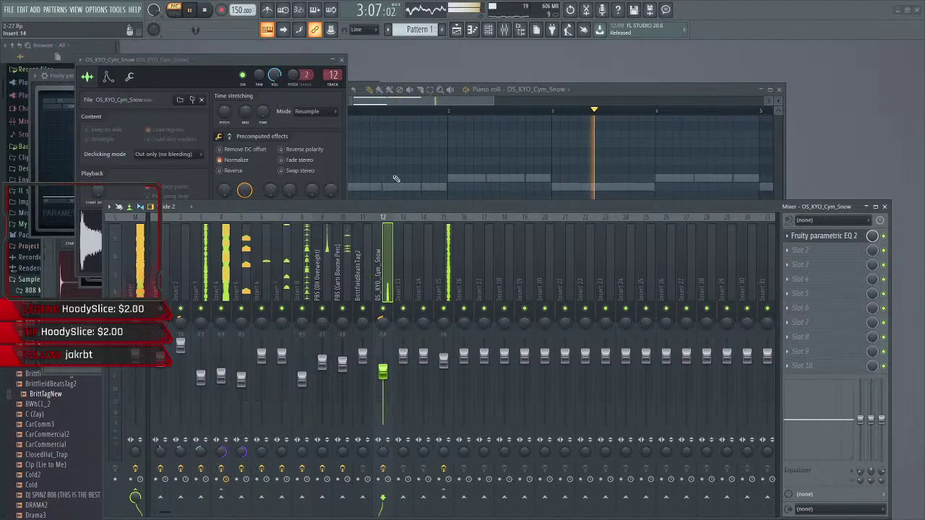
- Move the second C5 crash note to start midway through bar 2 in the piano roll and replay the pattern
left_click(406, 102)
left_click_drag(478, 280, 531, 286)
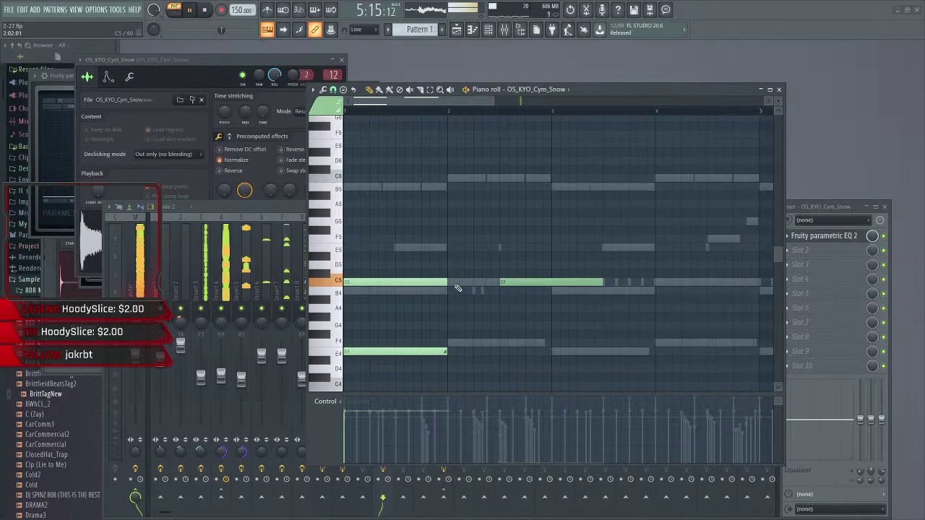
key("space")
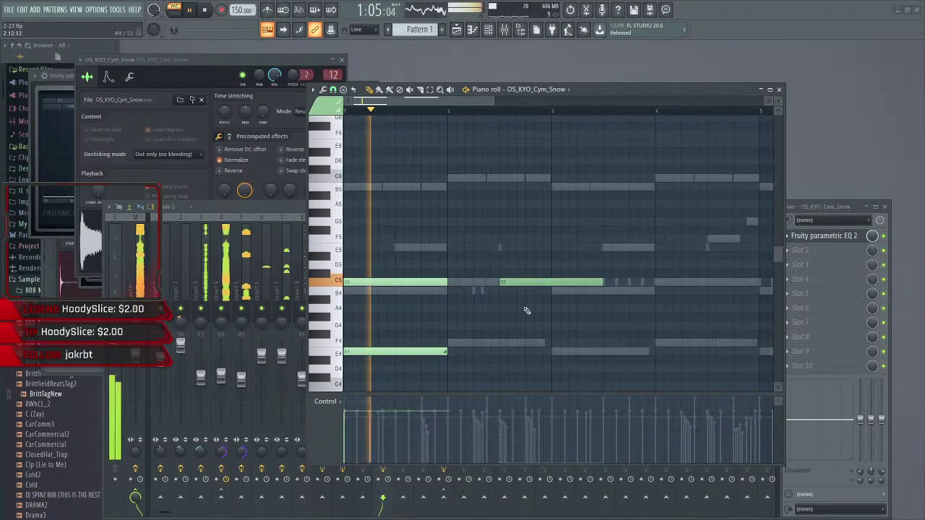
- Bring up the mixer and restart the pattern to check the crash track's level during playback
left_click(510, 33)
left_click(510, 34)
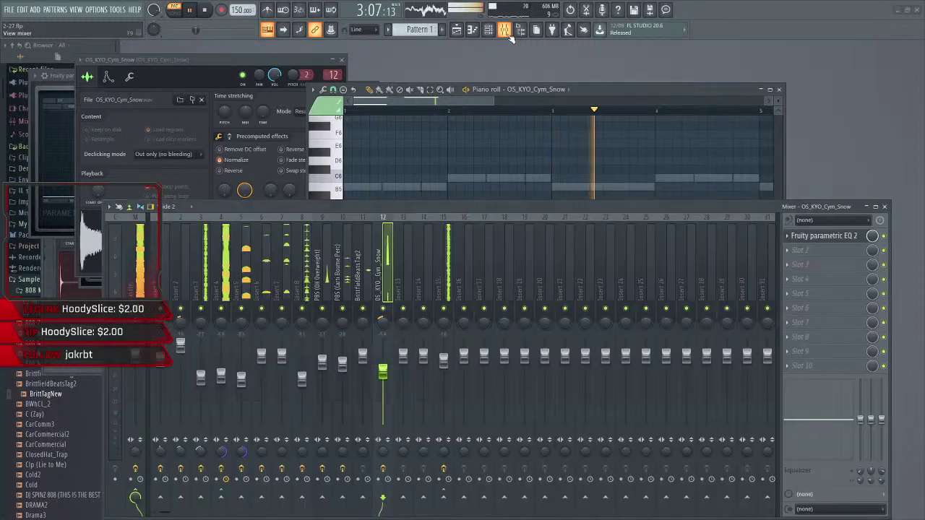
left_click(510, 34)
left_click(510, 34)
key("space")
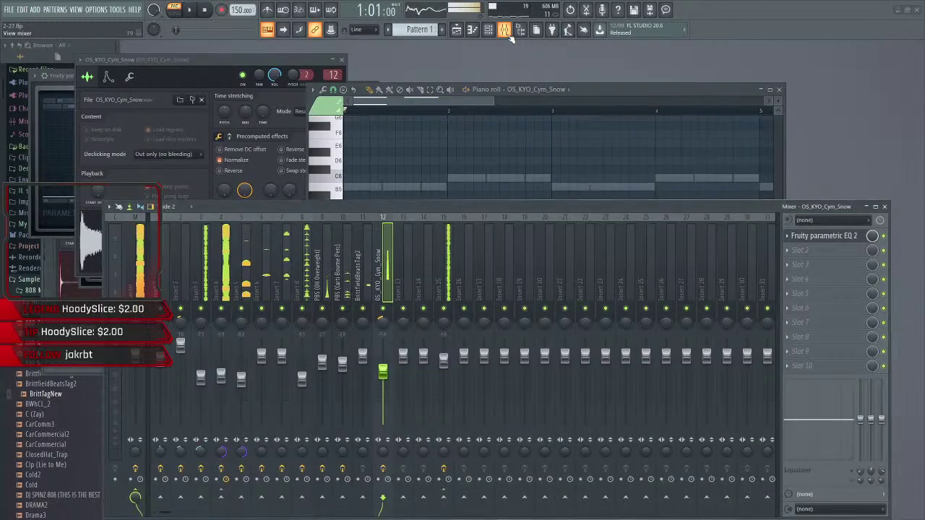
key("space")
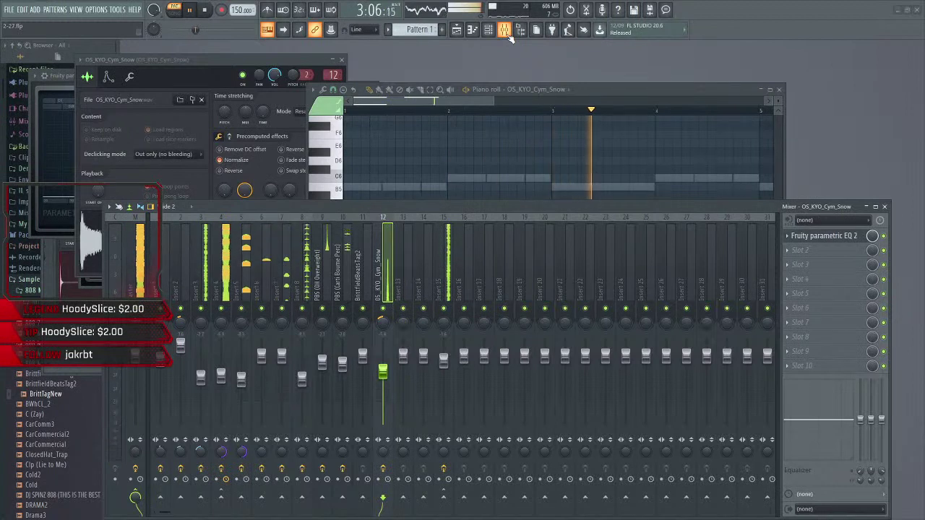
- Extend the first C5 crash note and its E4 slide note to the middle of bar 2 and replay the pattern
left_click(509, 34)
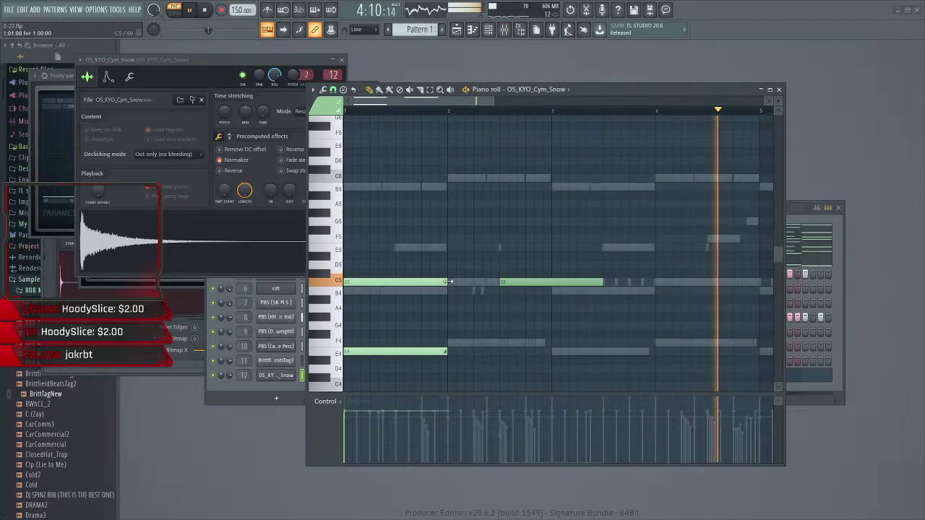
left_click_drag(446, 282, 495, 291)
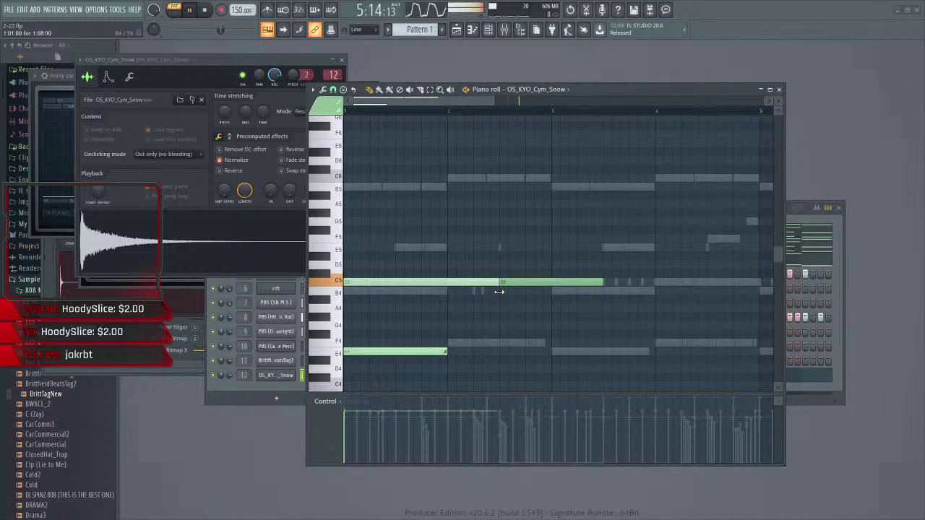
left_click_drag(448, 353, 499, 354)
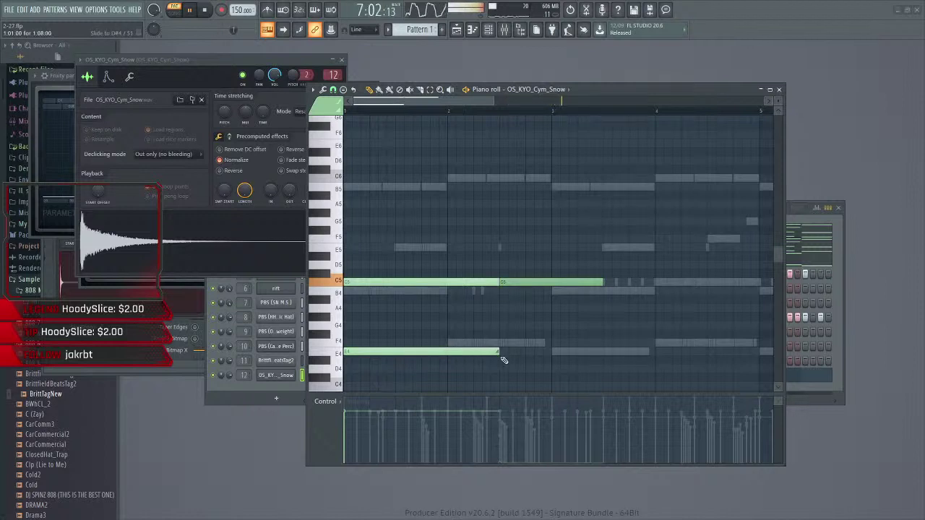
key("space")
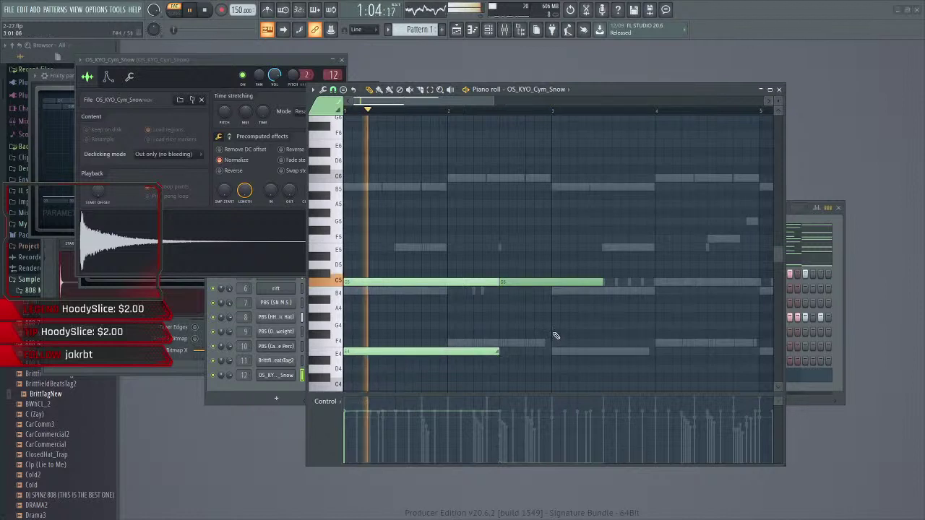
- Bring up the Bang Kick channel's mixer track, reposition the mixer window and select Insert 4
left_click(488, 30)
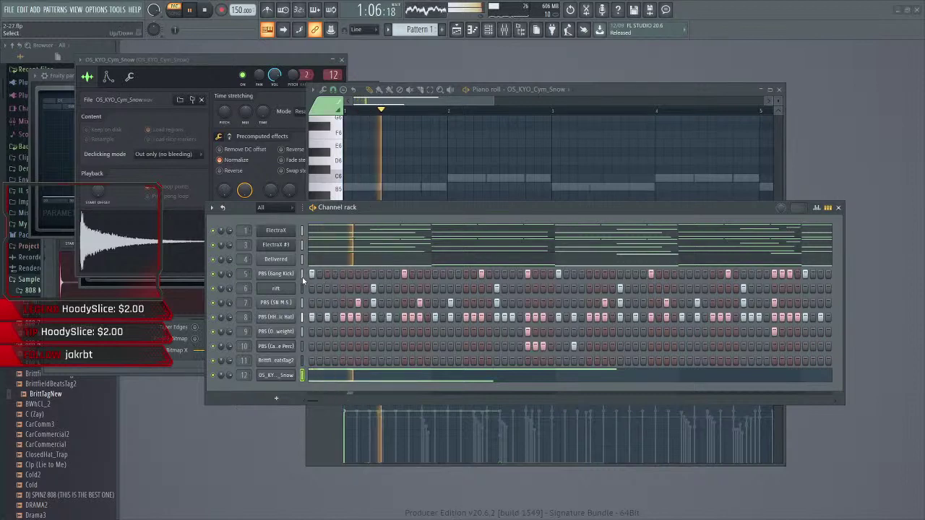
double_click(245, 273)
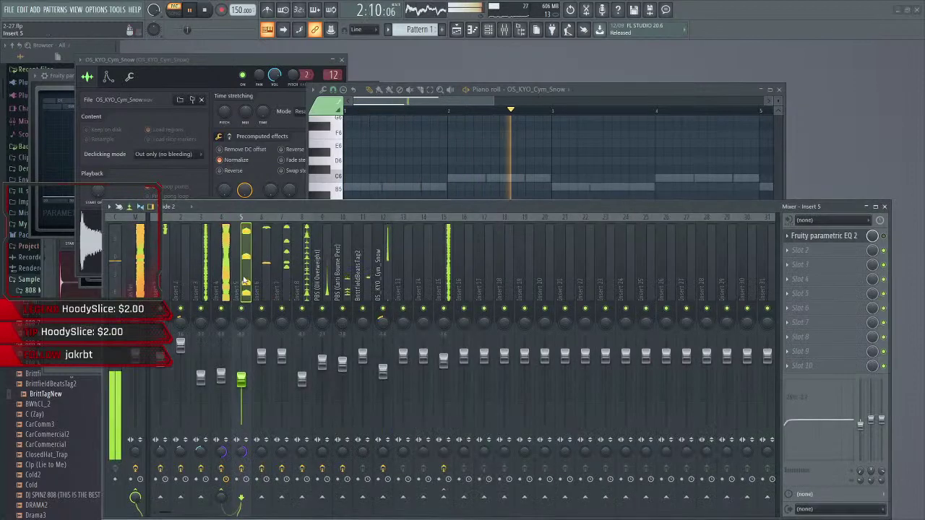
left_click_drag(281, 216, 315, 175)
left_click(260, 221)
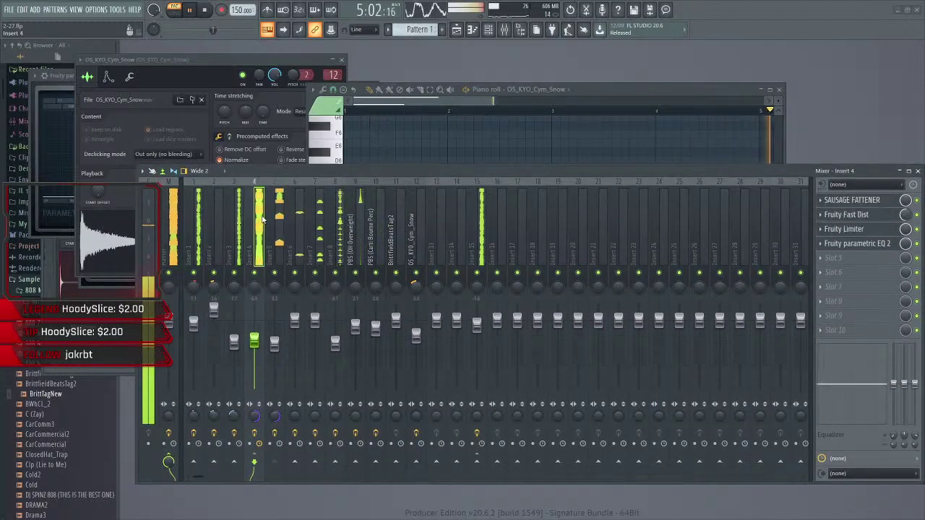
- Open the Fruity Limiter on Insert 4 in compressor mode, raise its knee and adjust the ratio during playback
left_click(858, 232)
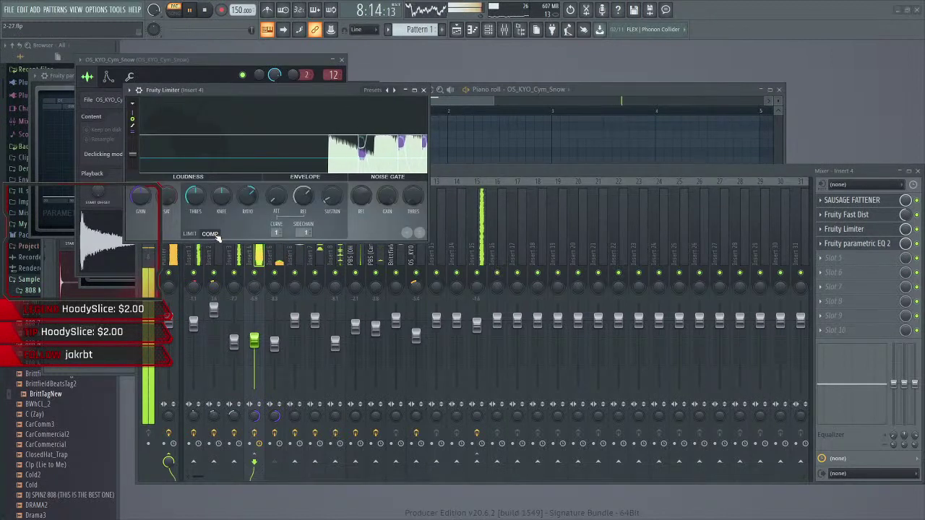
left_click_drag(222, 196, 222, 141)
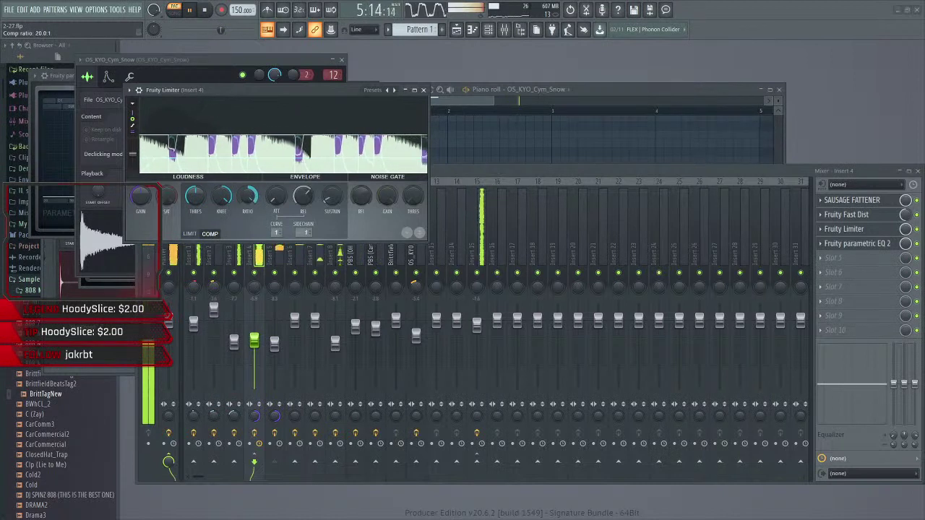
left_click_drag(247, 195, 248, 209)
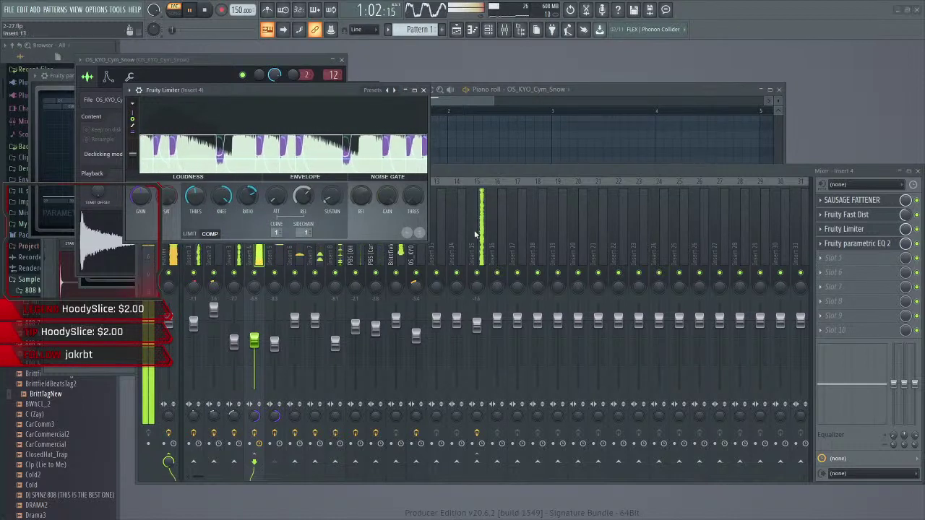
left_click(514, 167)
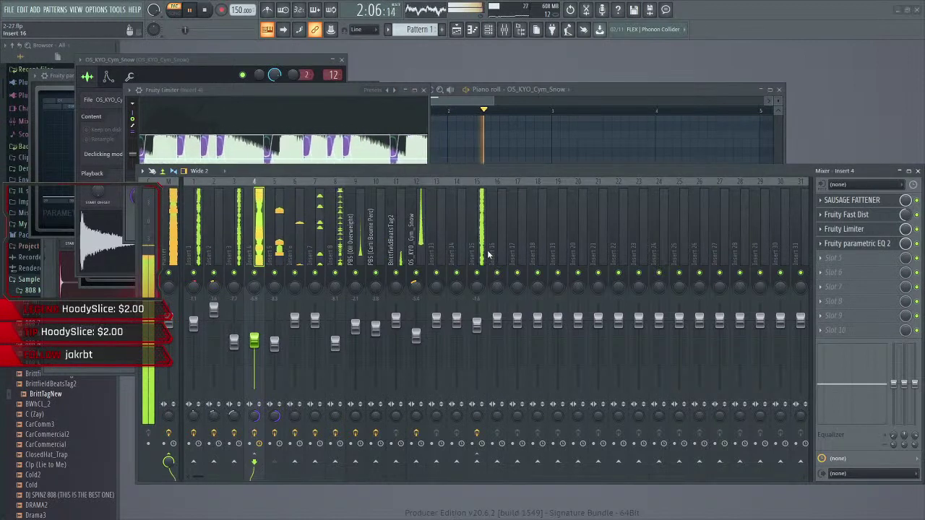
- Bring up the snare channel's mixer track, raise its ValhallaDelay mix level and stop playback
key("F6")
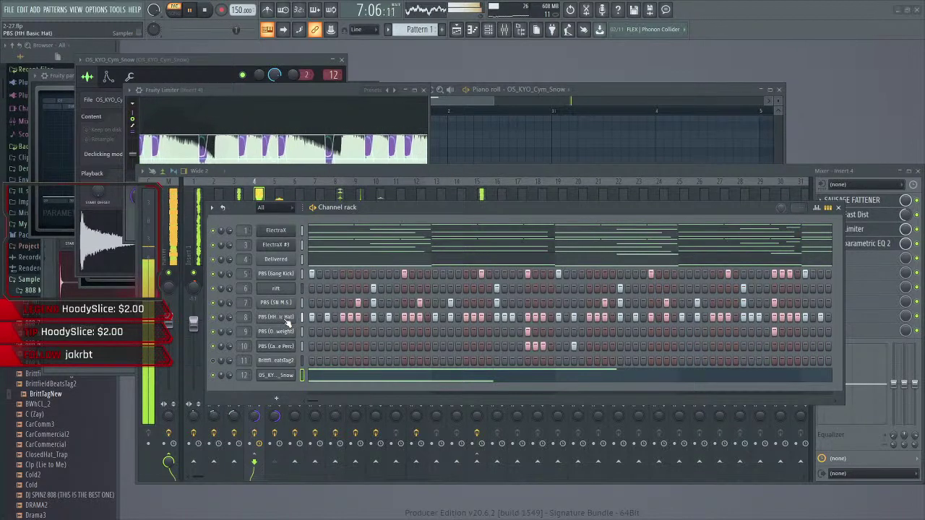
left_click(244, 304)
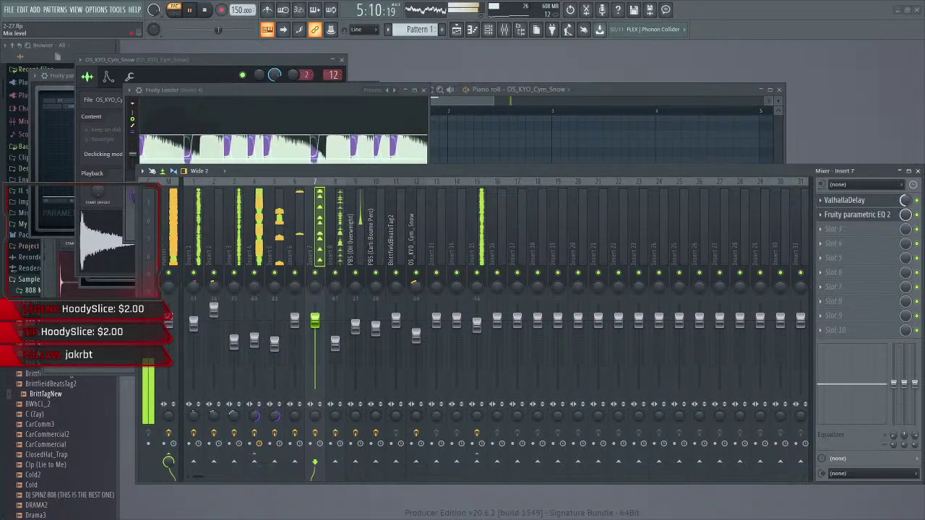
left_click_drag(906, 203, 905, 200)
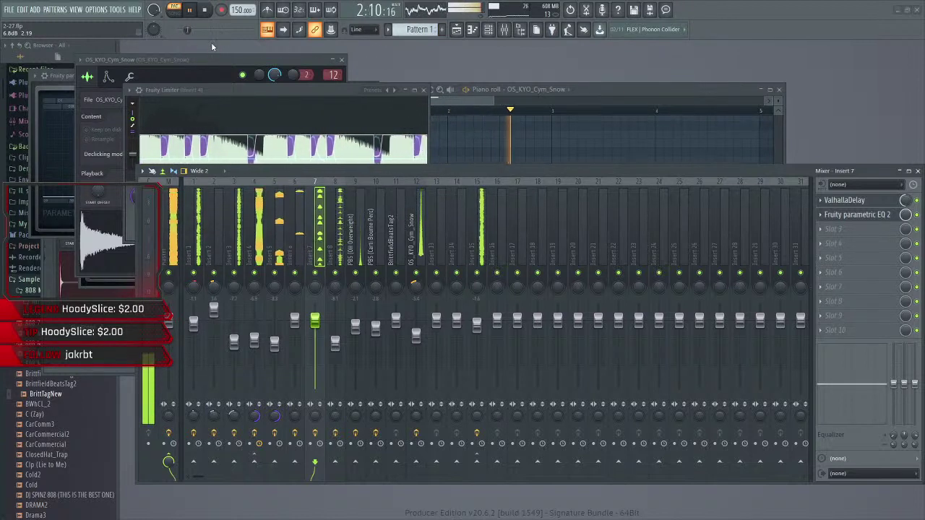
left_click(206, 11)
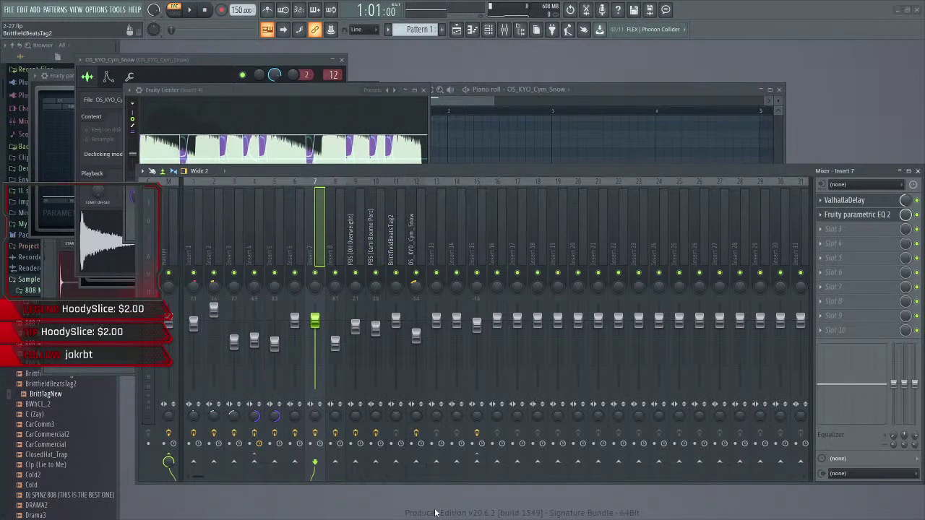
- Switch to Firefox with the Restream titles page
key("super")
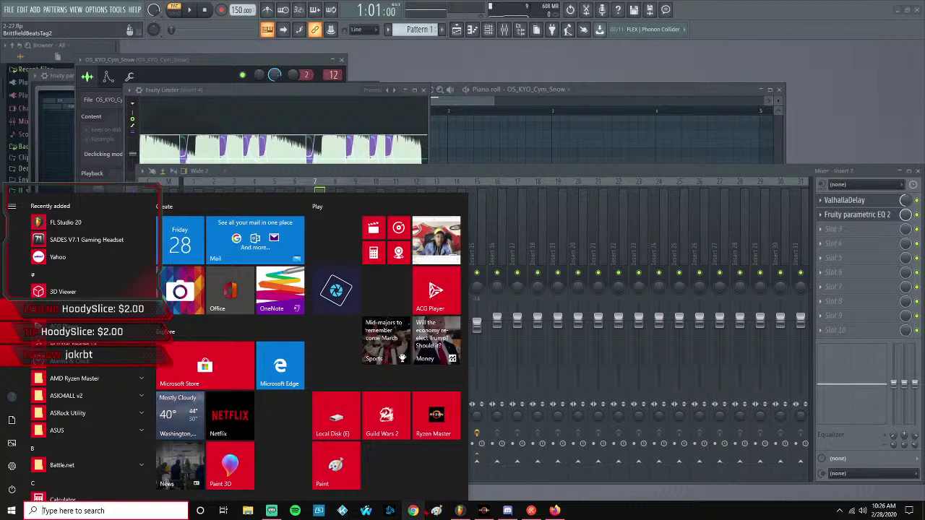
mouse_move(555, 510)
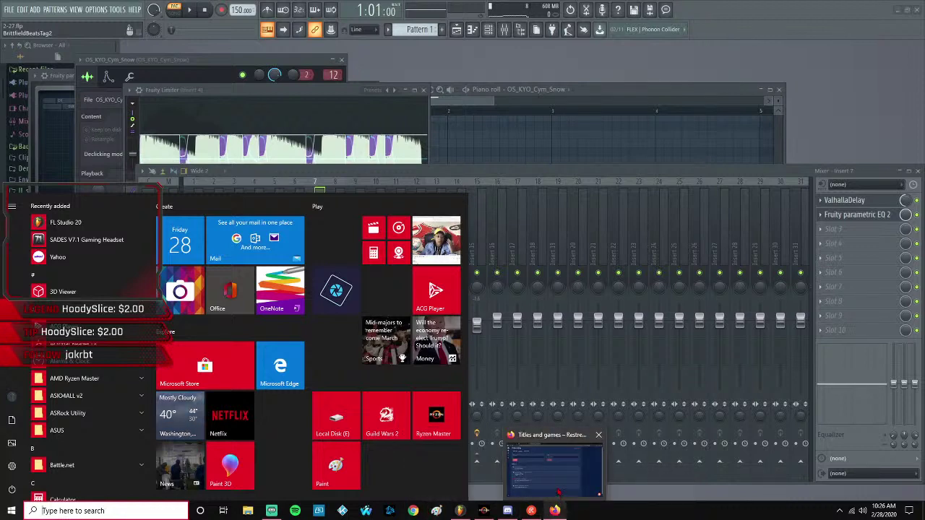
left_click(558, 493)
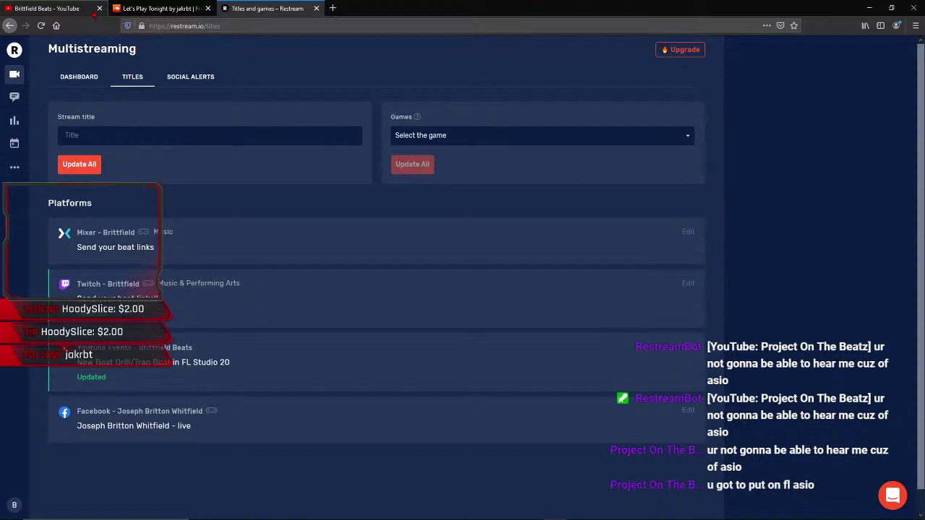
- Switch to Discord, open the viewer's unread direct message conversation and join the call in progress
key("alt+Tab")
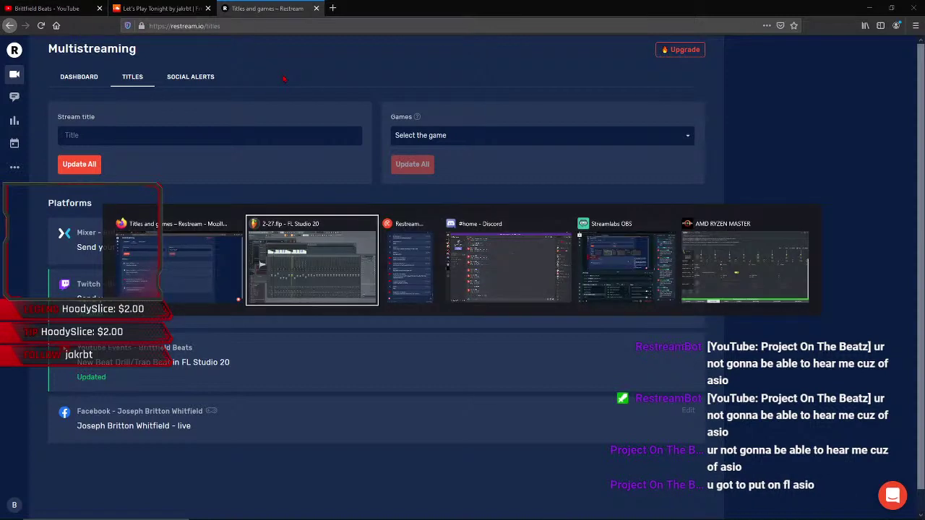
key("alt+Tab")
key("alt+Tab")
left_click(18, 51)
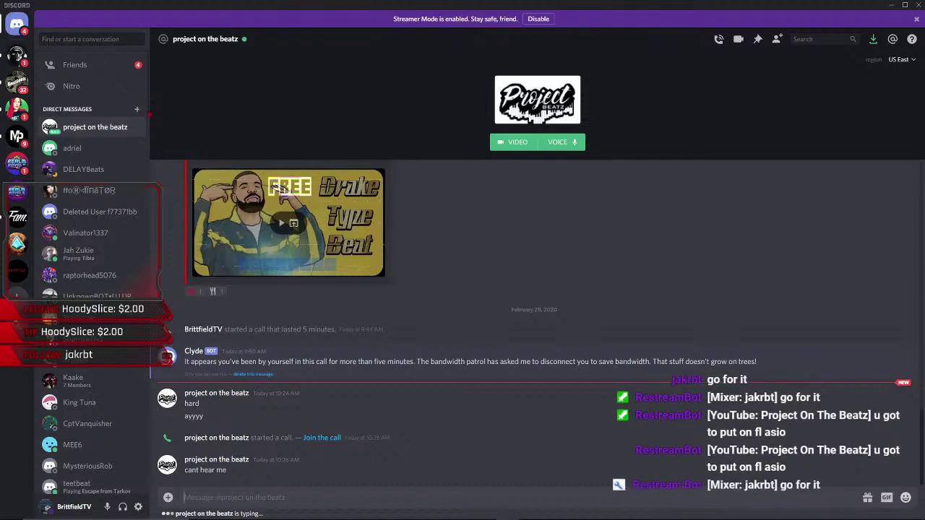
left_click(321, 438)
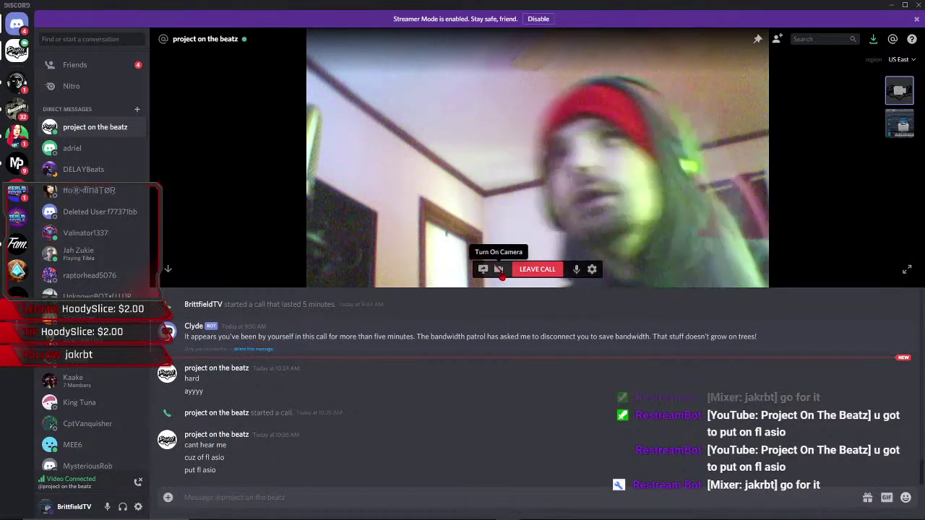
key("alt+Tab")
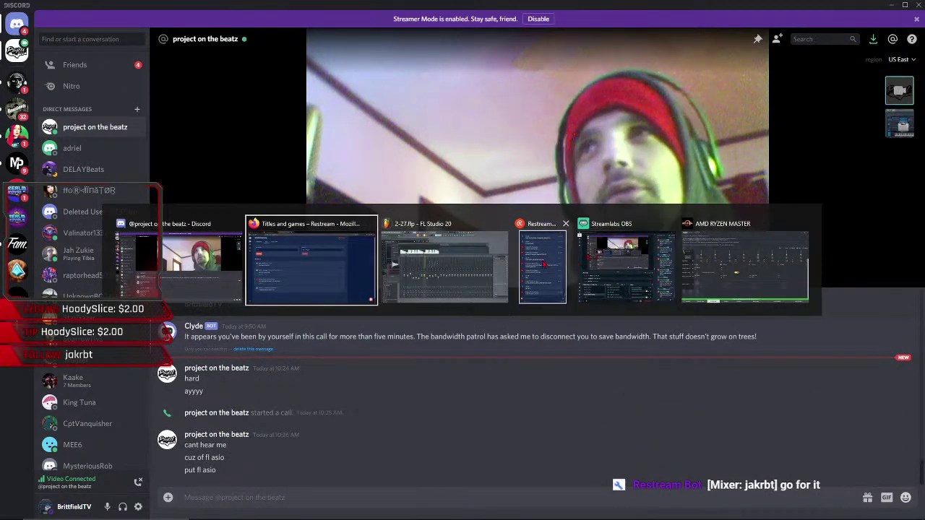
left_click(227, 253)
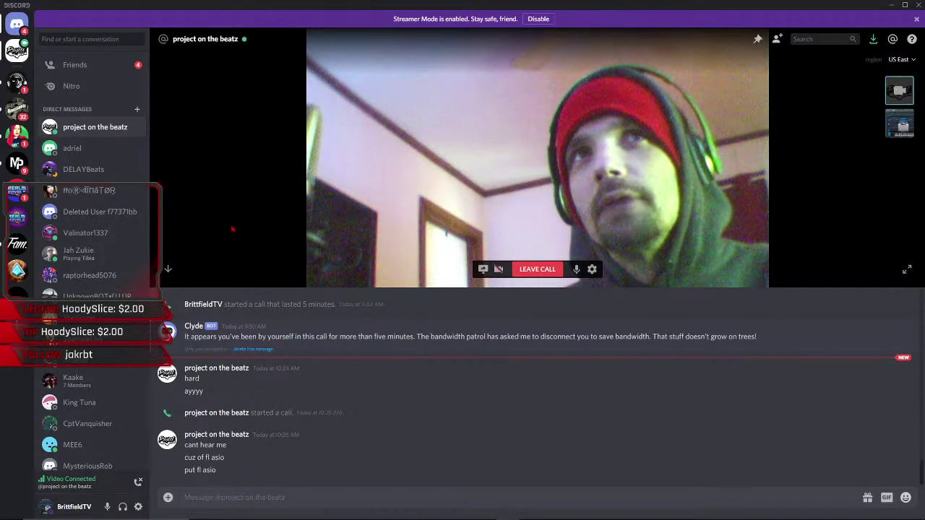
key("alt+Tab")
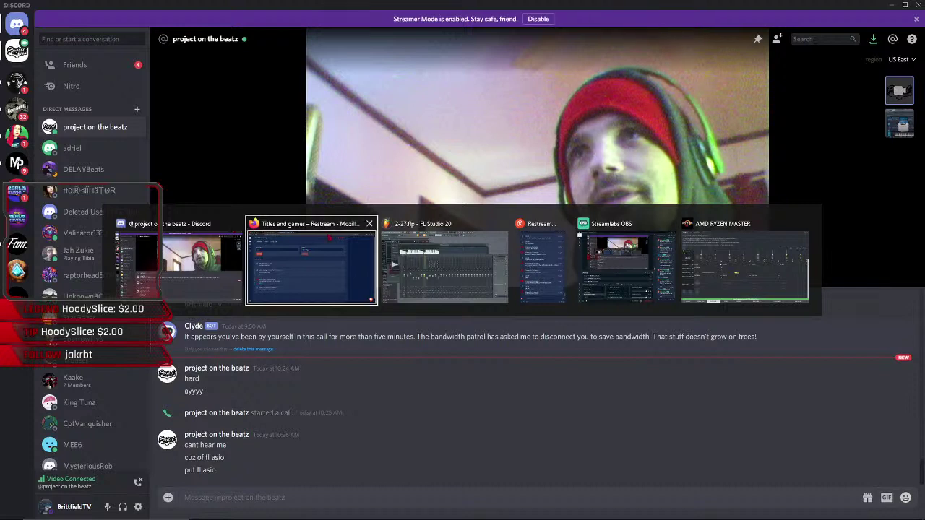
left_click(228, 252)
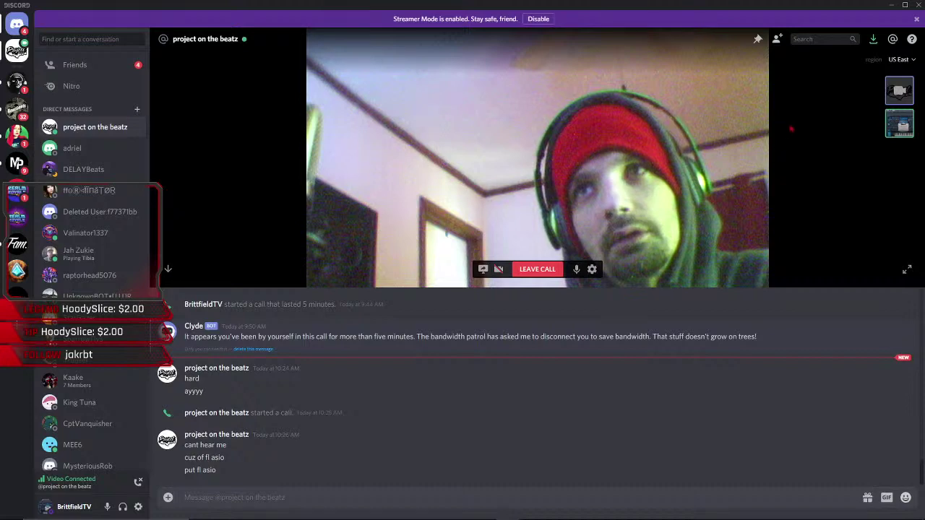
- Switch to Firefox, search YouTube for "project on the beatz" and open the Project On The Beatz channel
key("alt+Tab")
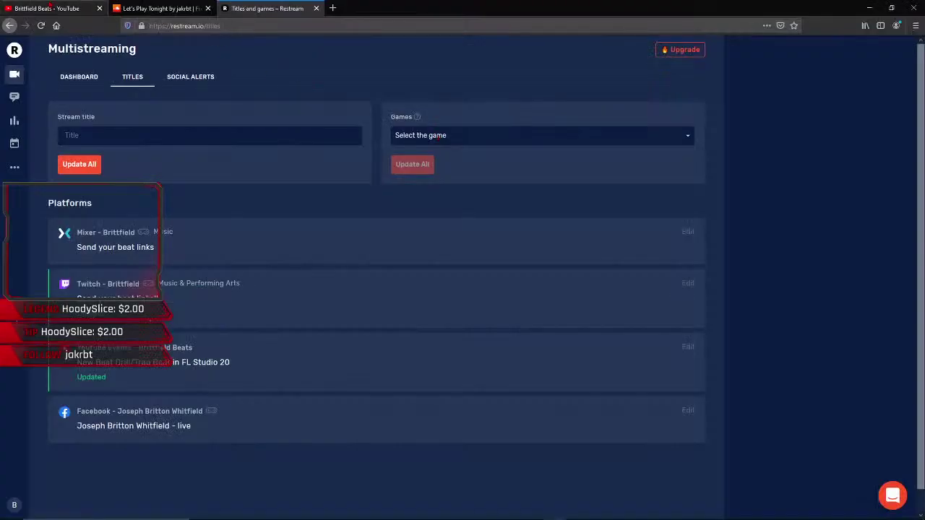
left_click(50, 8)
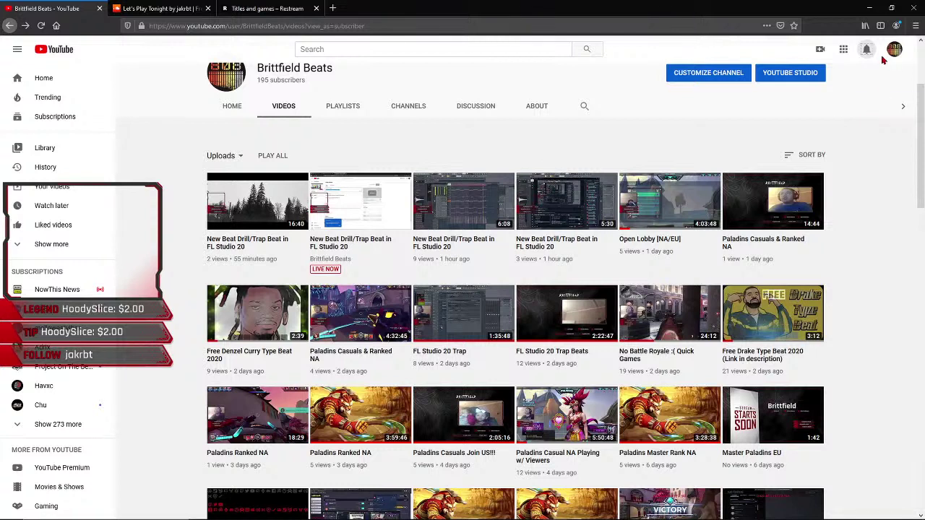
left_click(397, 48)
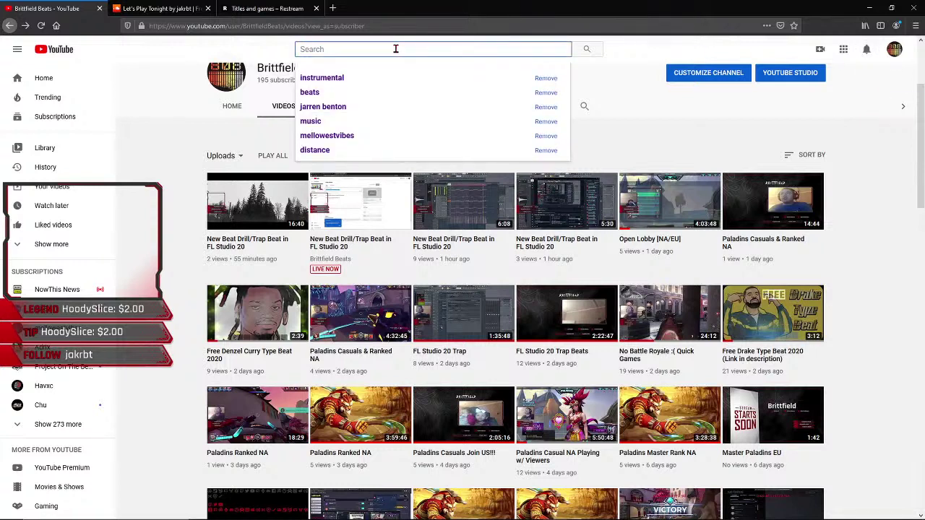
type("projec")
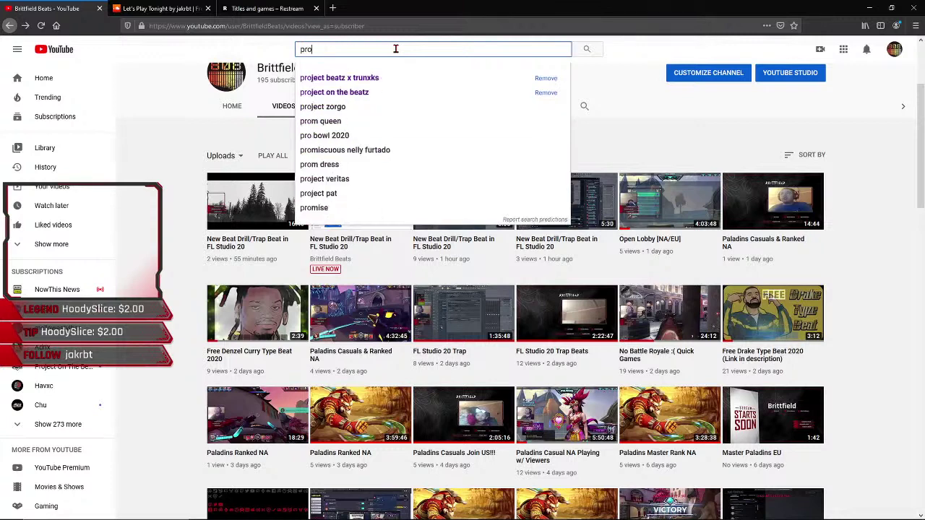
left_click(389, 91)
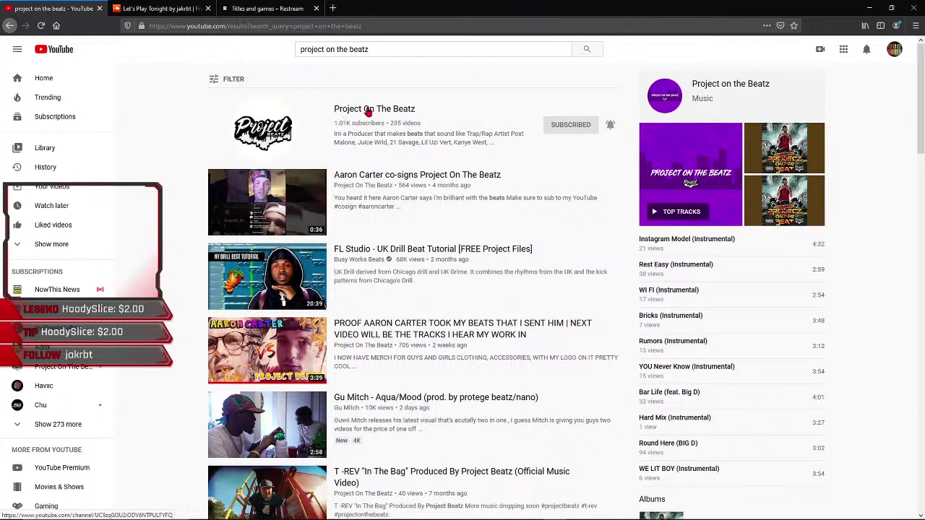
left_click(367, 110)
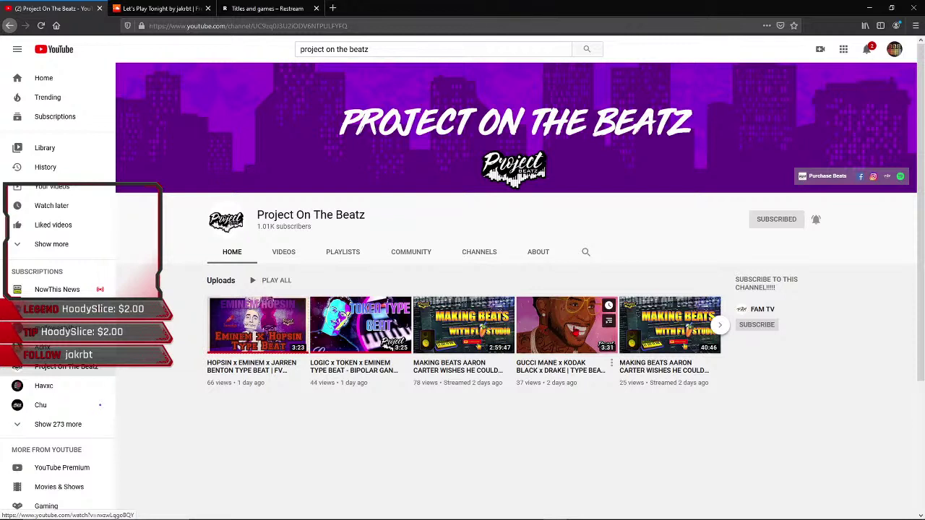
- Play the channel's GUCCI MANE x KODAK BLACK x DRAKE type beat and pause it at 0:39
left_click(567, 325)
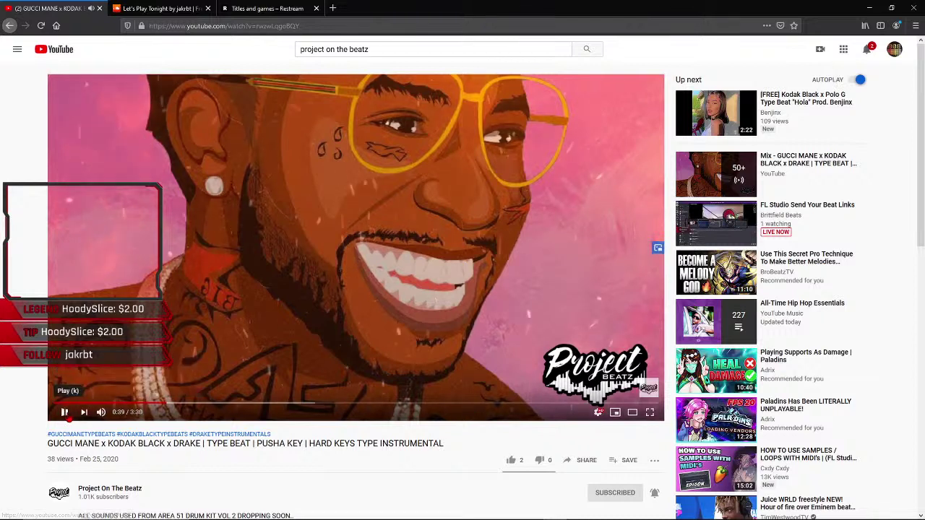
left_click(66, 413)
key("alt+Tab")
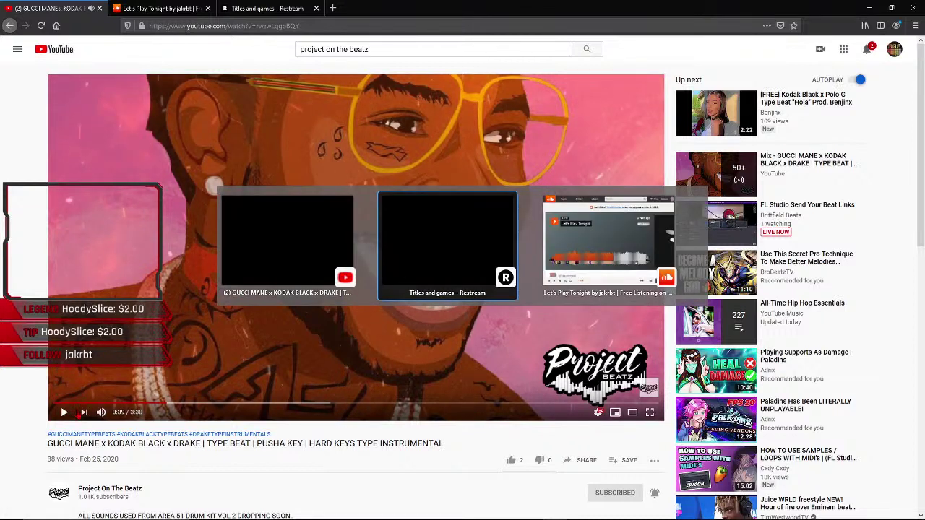
left_click(424, 6)
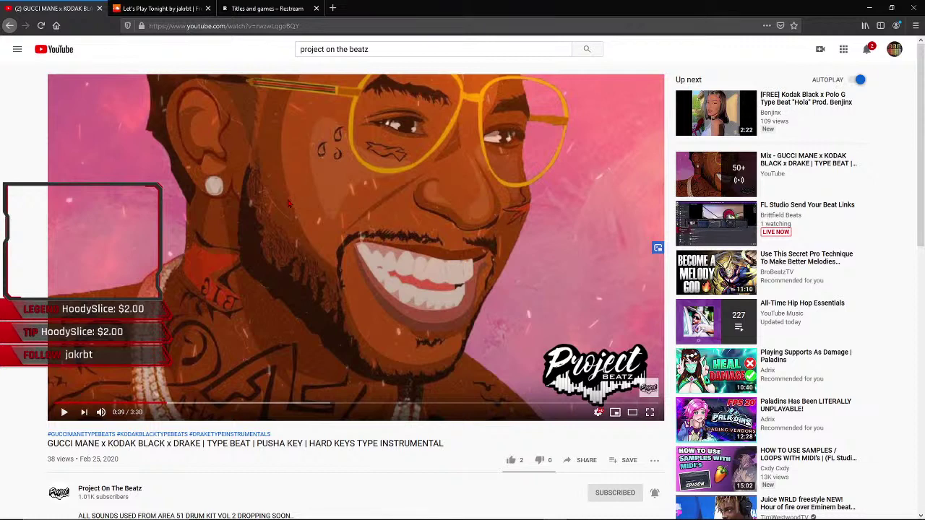
- Go back to the channel's video list, play all uploads and check the YouTube notifications
key("alt+Left")
left_click(284, 255)
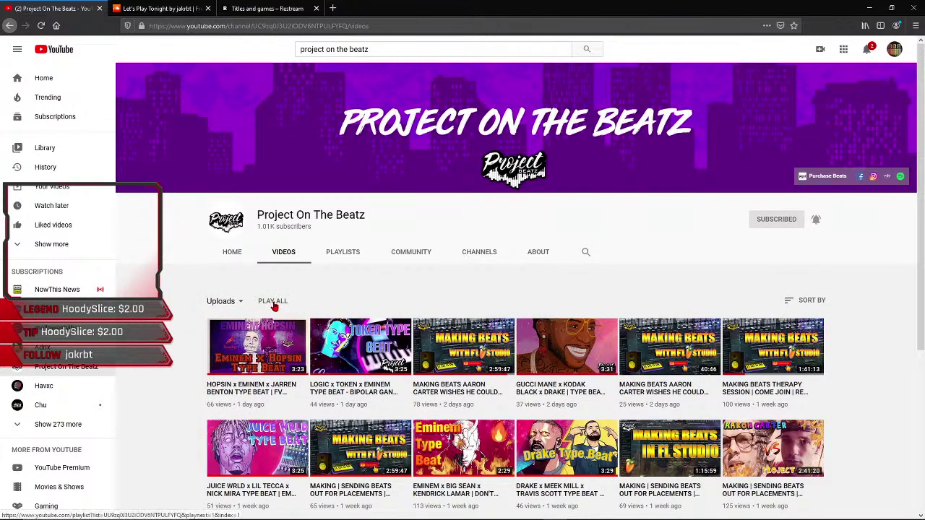
left_click(274, 303)
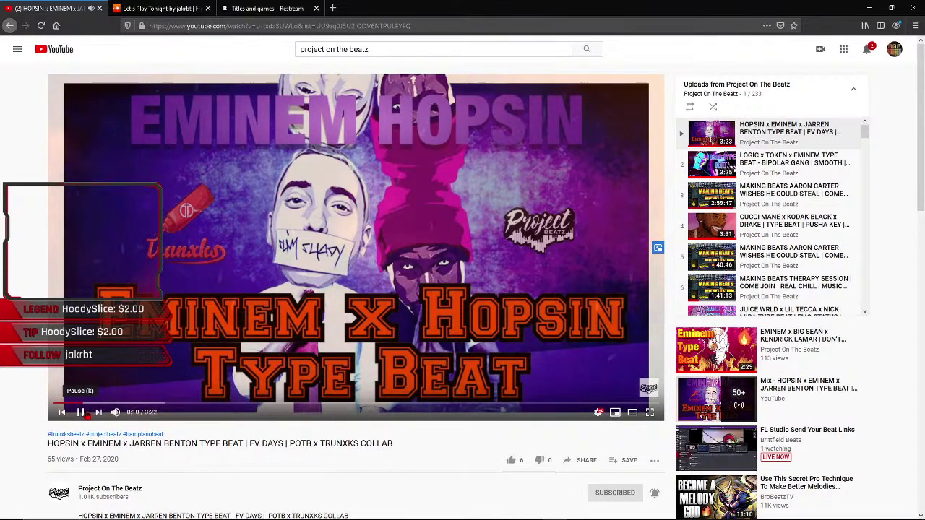
left_click(81, 412)
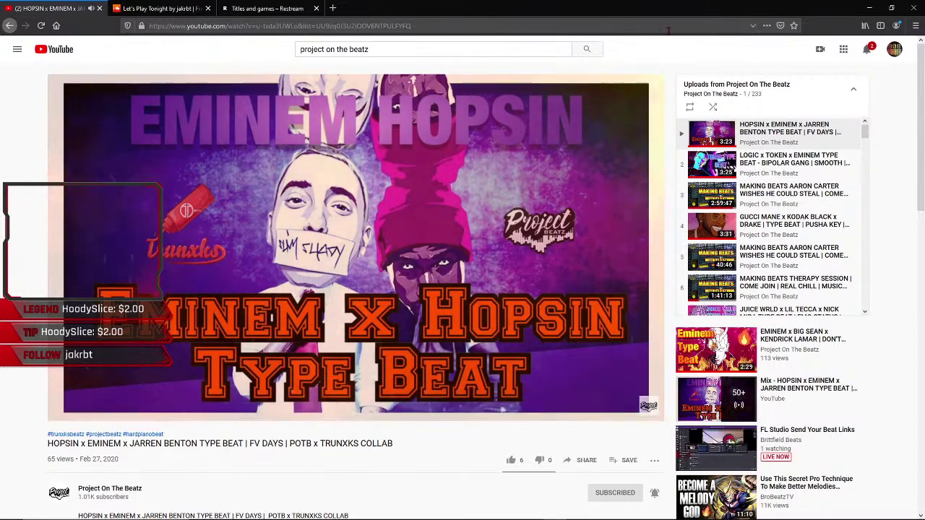
left_click(868, 53)
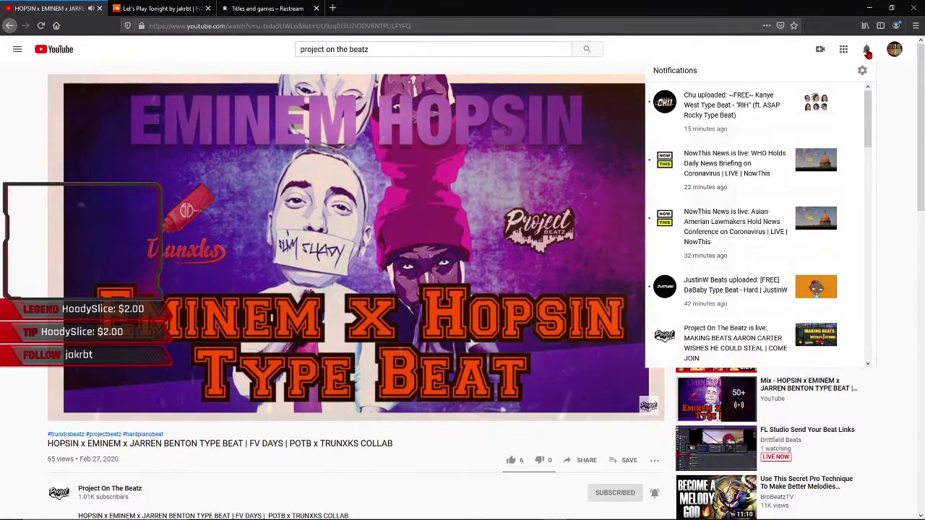
left_click(868, 54)
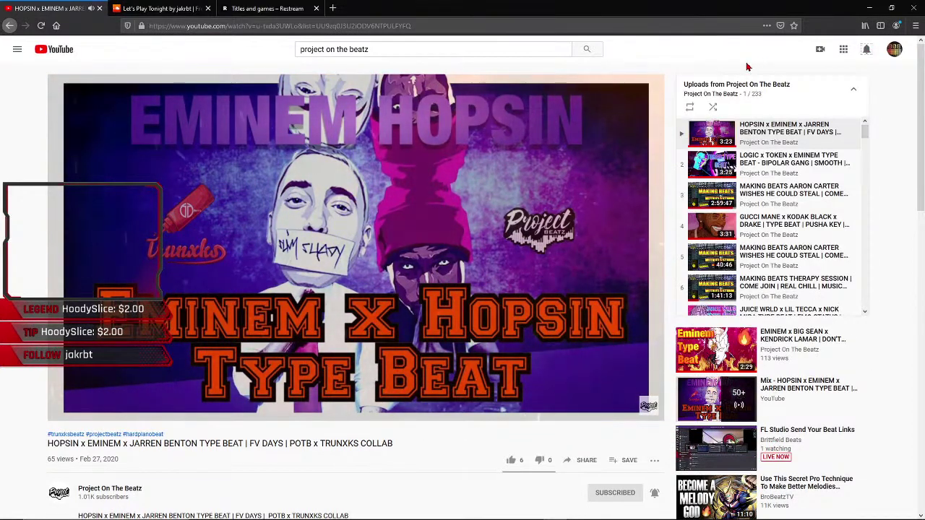
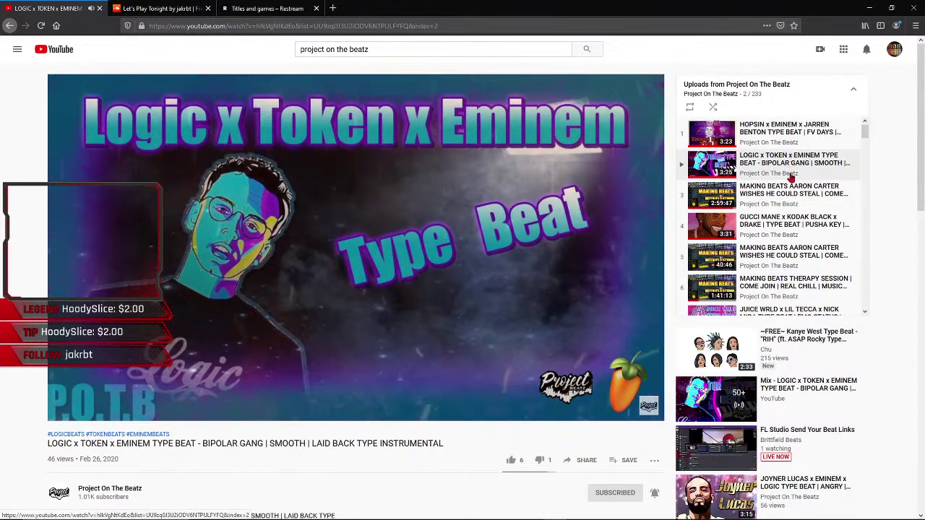
- Switch to Discord and send the message "BACK" in the open direct message conversation
scroll(791, 177, "down", 2)
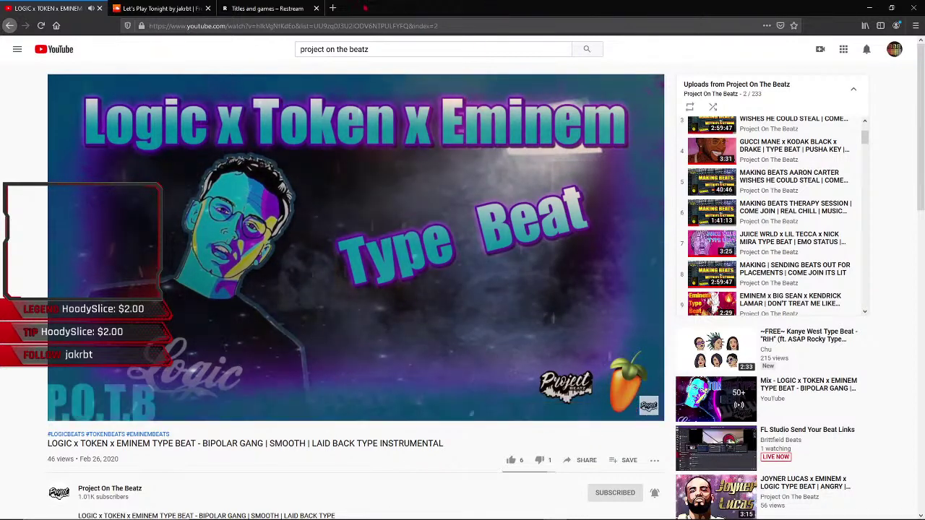
key("alt+Tab")
key("alt+Tab")
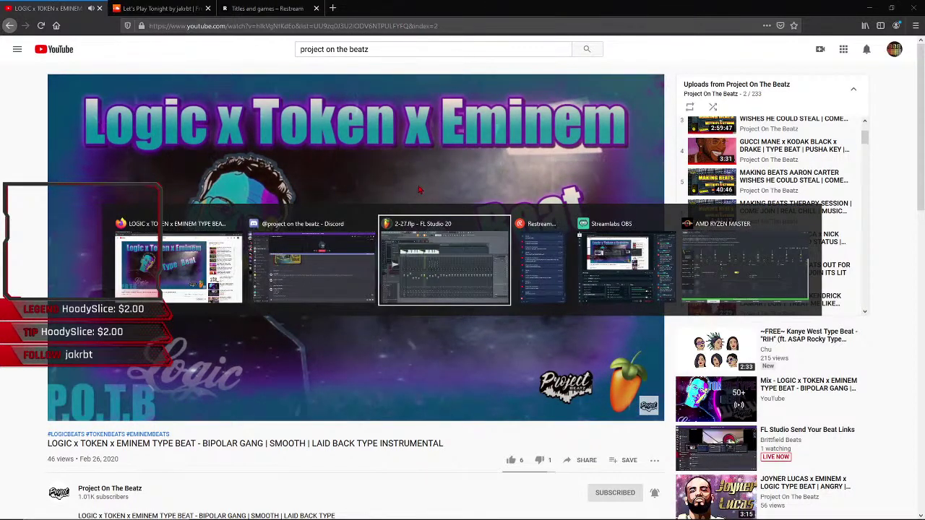
left_click(365, 255)
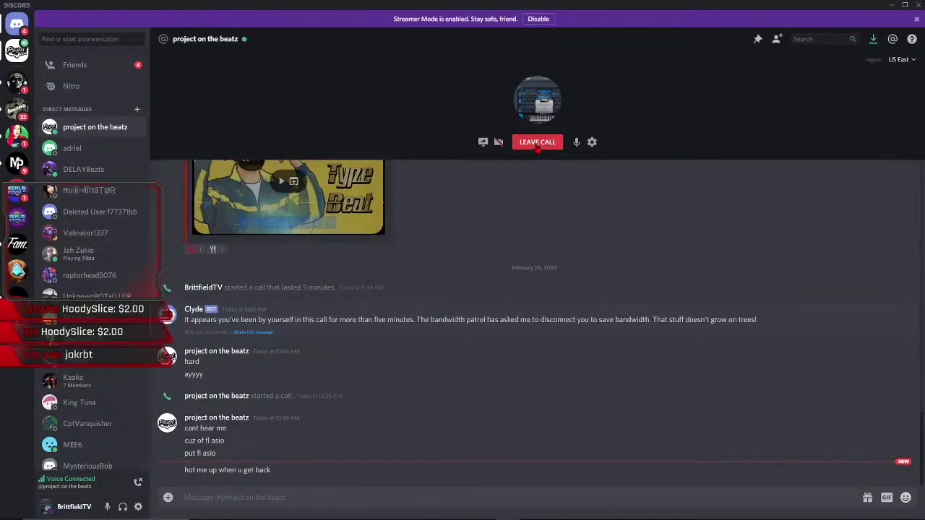
left_click(271, 496)
type("BA")
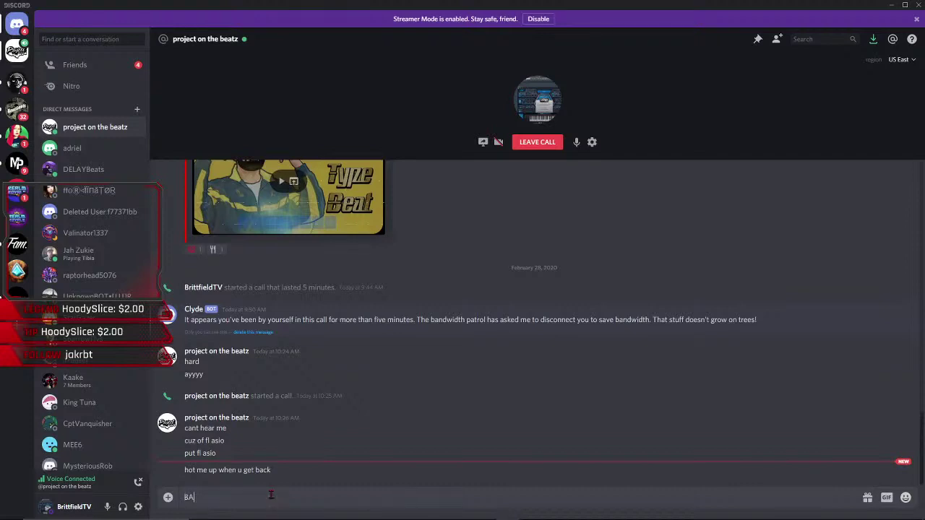
type("CK")
key("Return")
- Return to the uploads playlist in Firefox and play the JUICE WRLD x LIL TECCA x NICK MIRA type beat
key("alt+Tab")
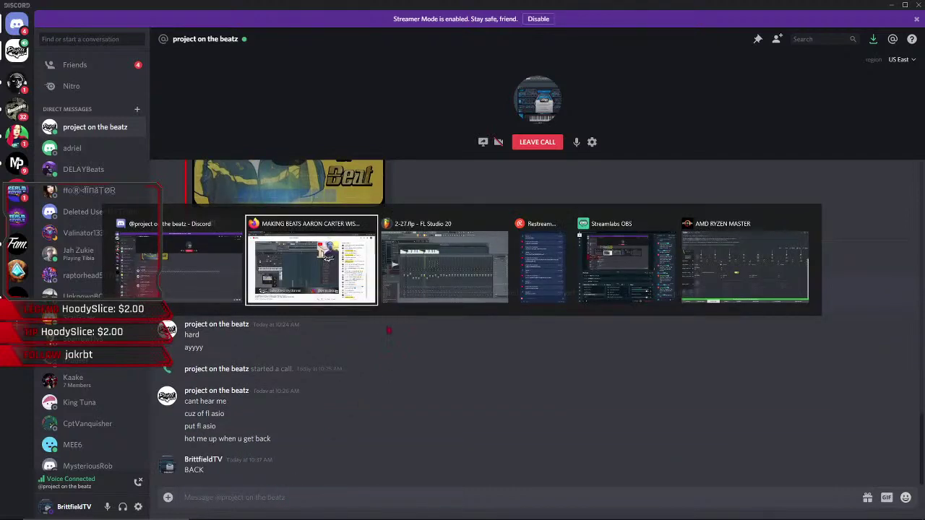
left_click(363, 289)
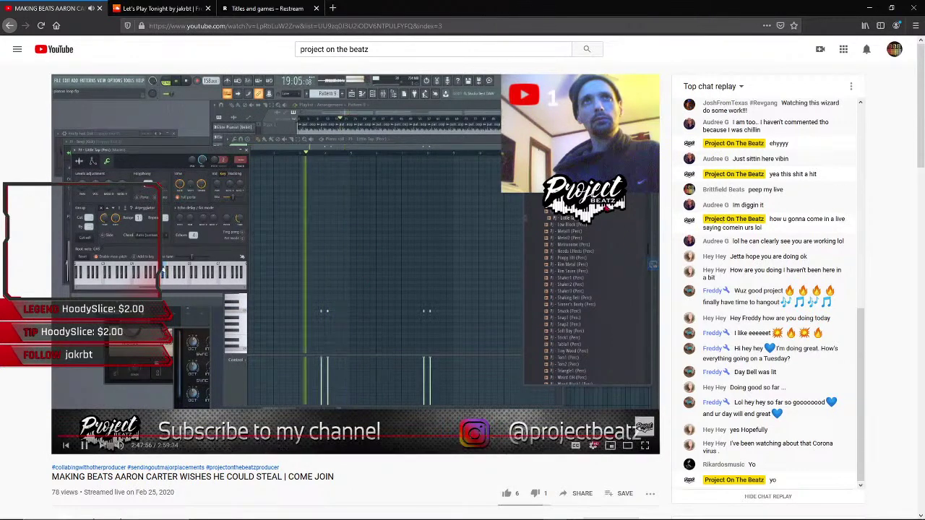
key("alt+Left")
scroll(745, 194, "down", 1)
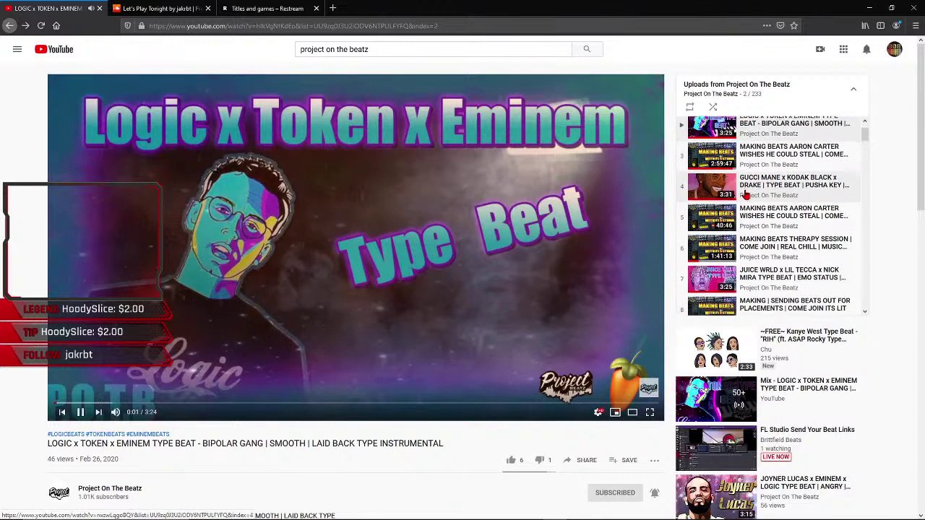
scroll(746, 194, "down", 1)
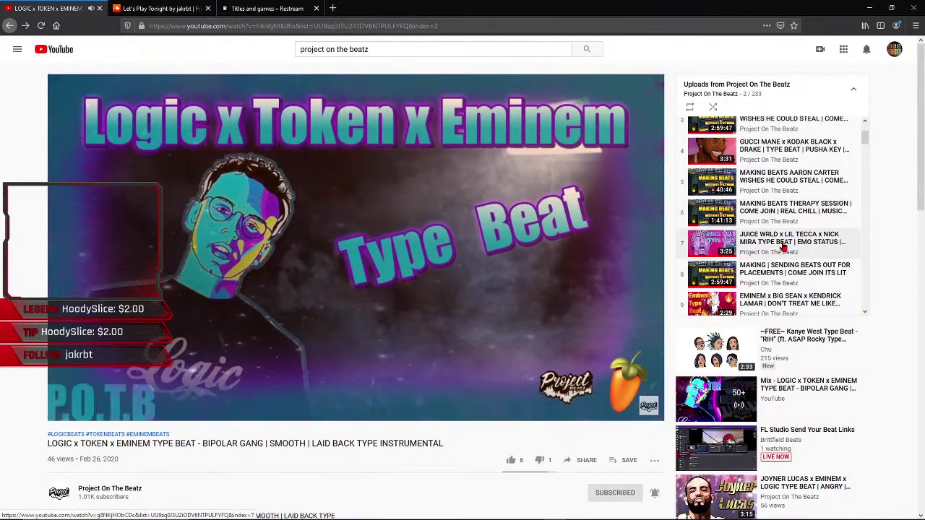
left_click(707, 248)
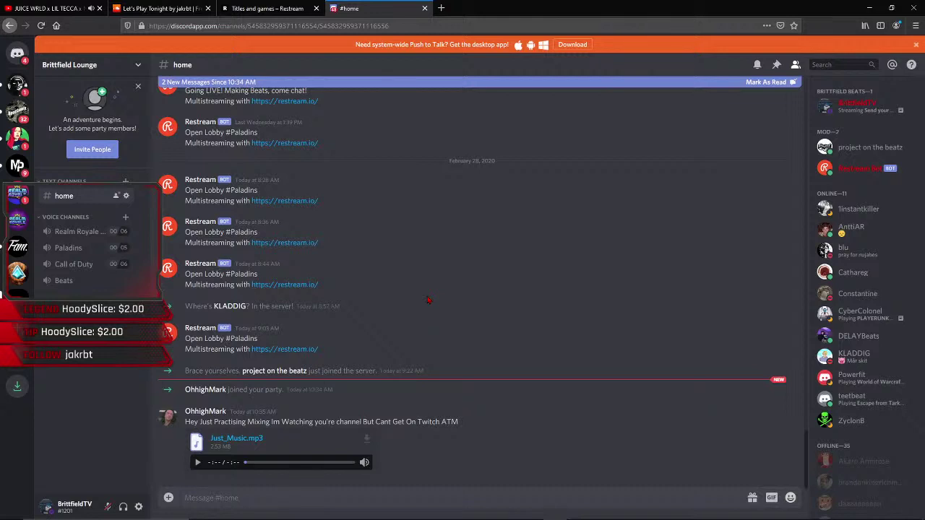
- Switch to the Discord desktop app and open the Brittfield Lounge server's home channel
key("alt+Tab")
key("alt+Tab")
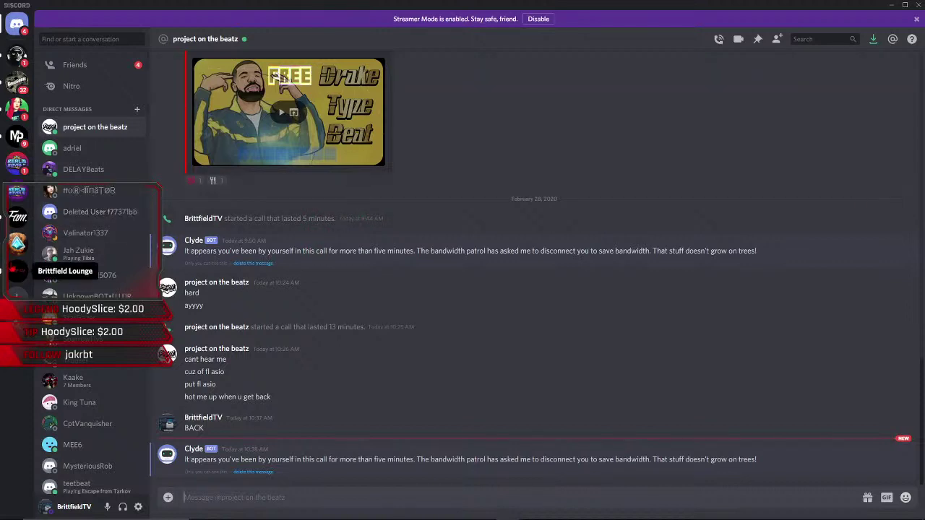
left_click(16, 269)
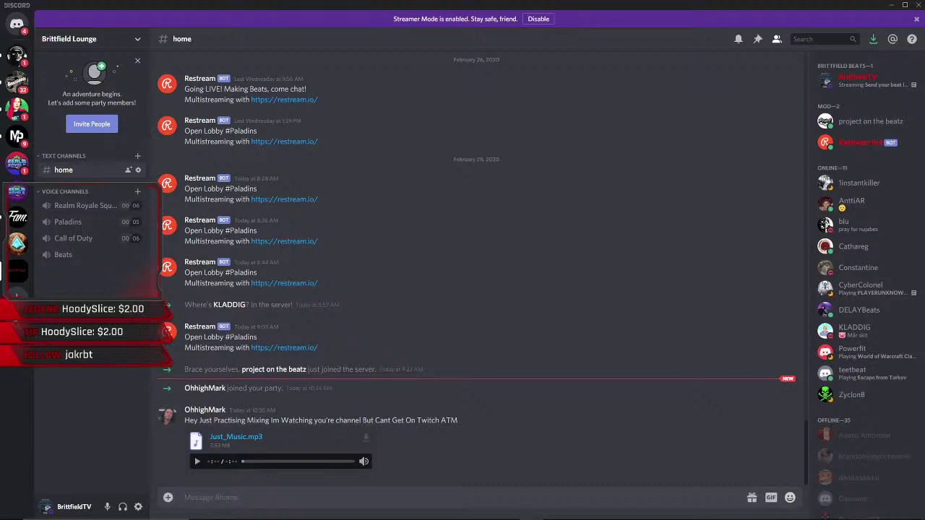
- Return to Firefox and close the browser tab showing the Discord home channel
key("alt+Tab")
key("alt+Tab")
key("alt+Tab")
key("alt+Tab")
left_click(891, 5)
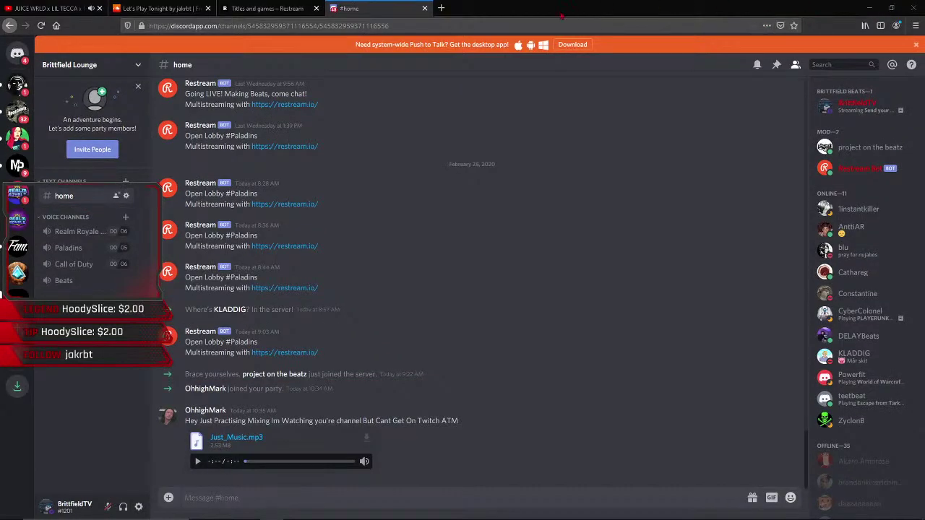
left_click(425, 8)
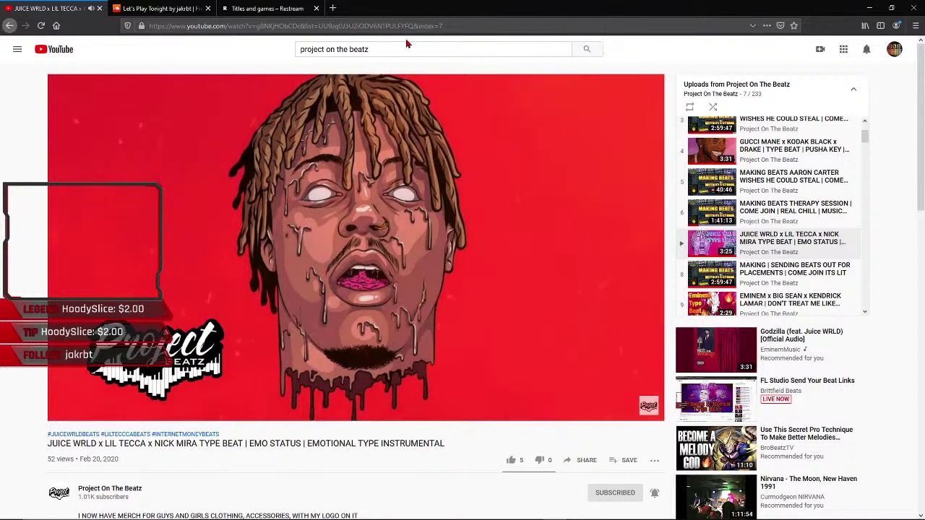
key("alt+Tab")
key("alt+Tab")
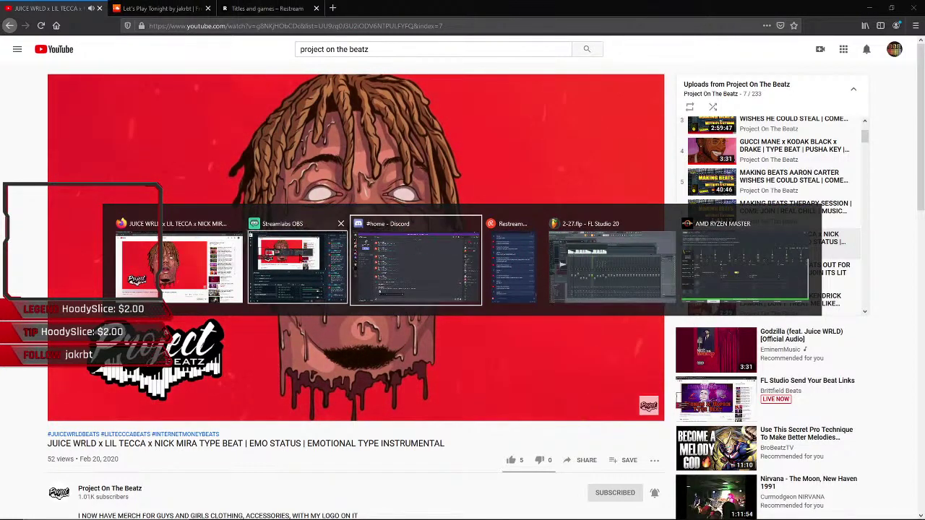
left_click(432, 261)
key("alt+Tab")
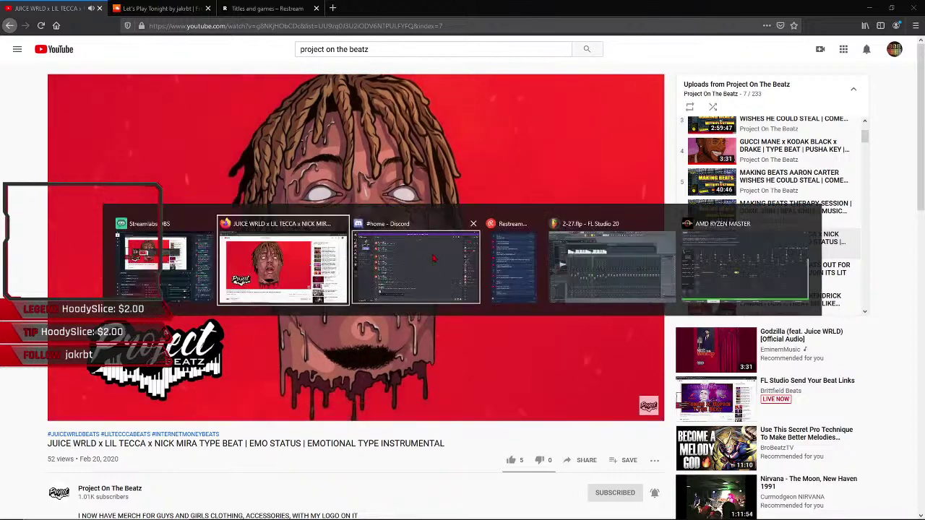
left_click(173, 276)
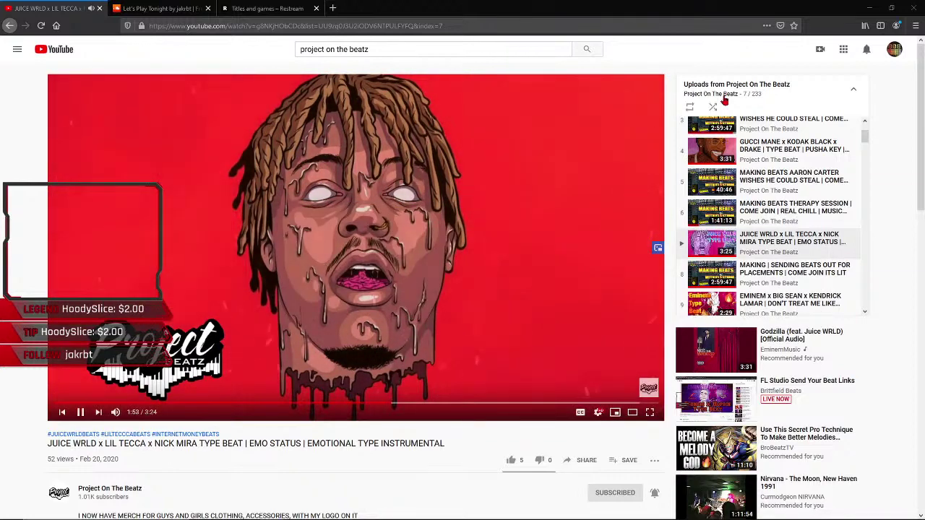
left_click(866, 12)
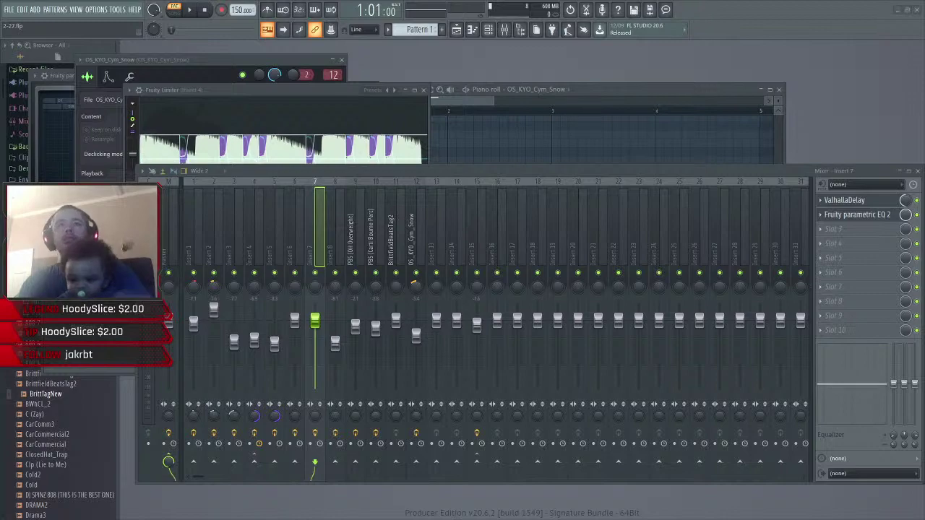
- Return to Firefox and pause the JUICE WRLD x LIL TECCA x NICK MIRA type beat video
key("alt+Tab")
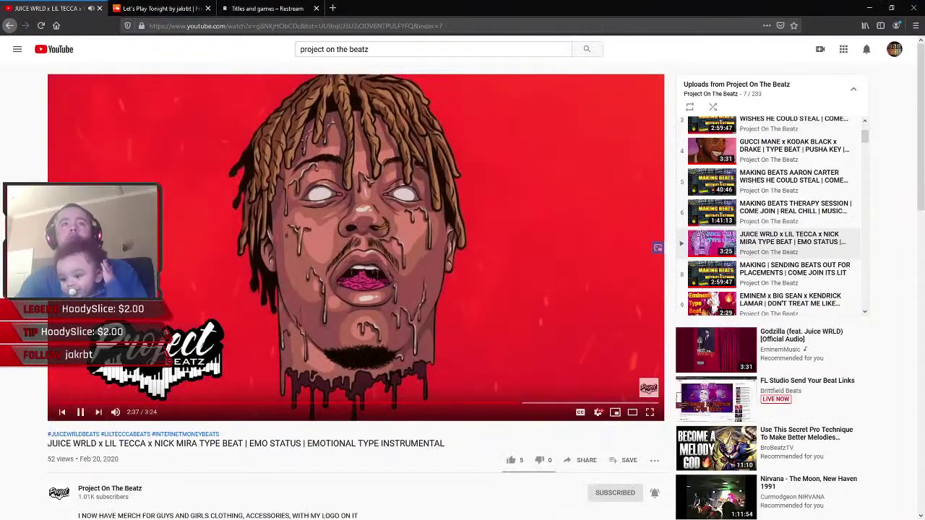
left_click(80, 412)
key("alt+Tab")
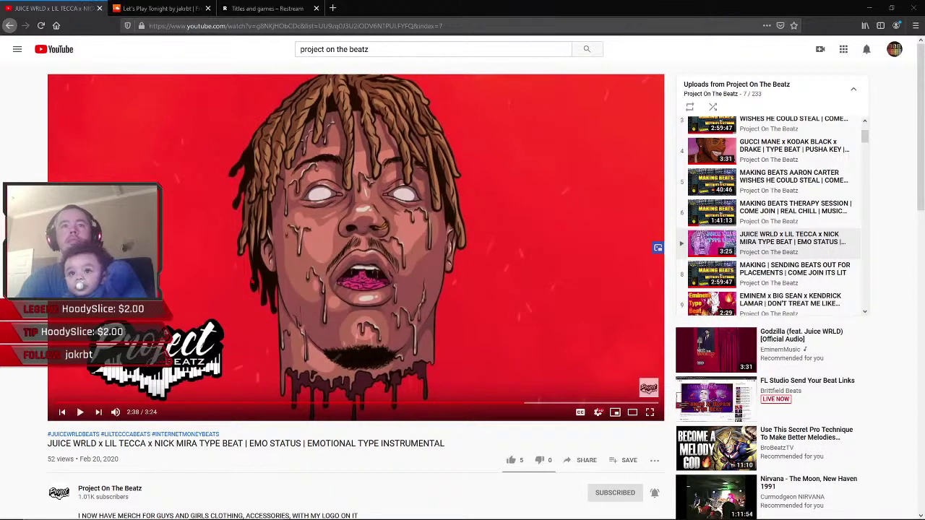
key("alt+Tab")
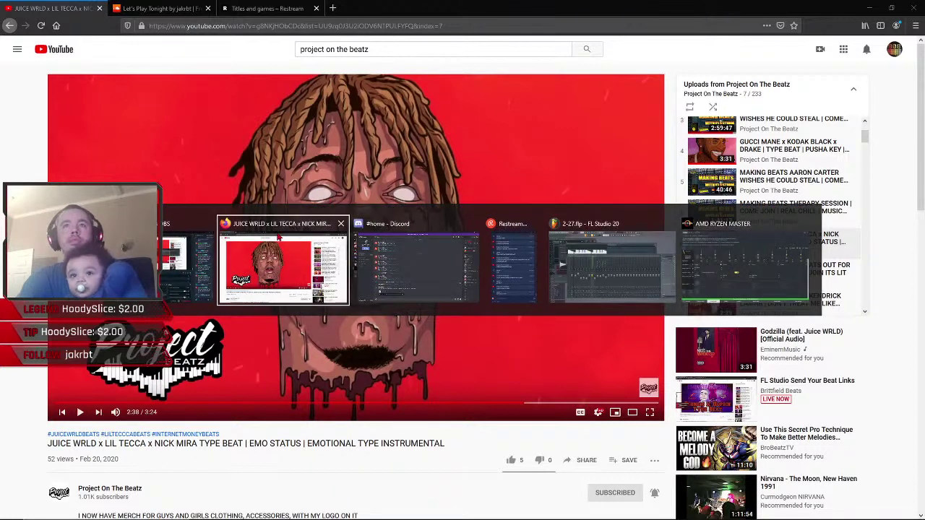
- Switch to FL Studio and split Pattern 1 by channel
key("alt+Tab")
key("alt+Tab")
key("alt+Tab")
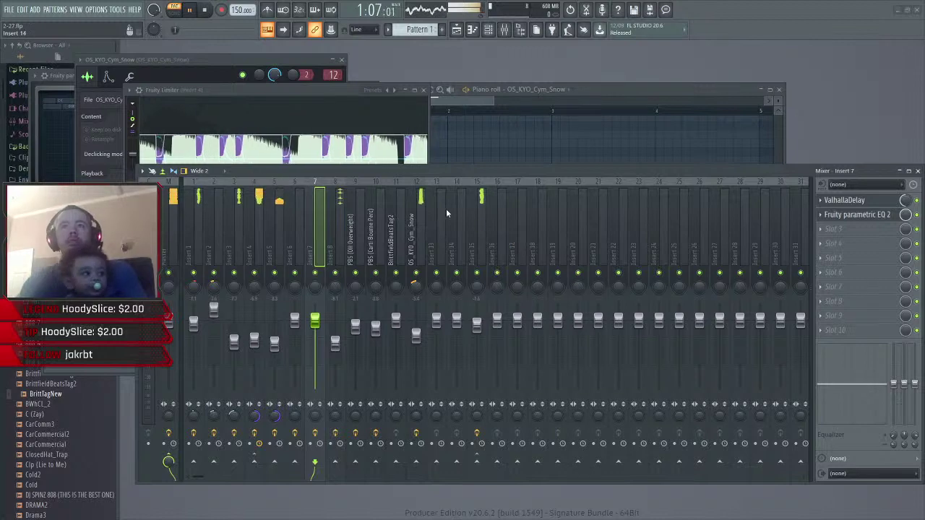
left_click(489, 31)
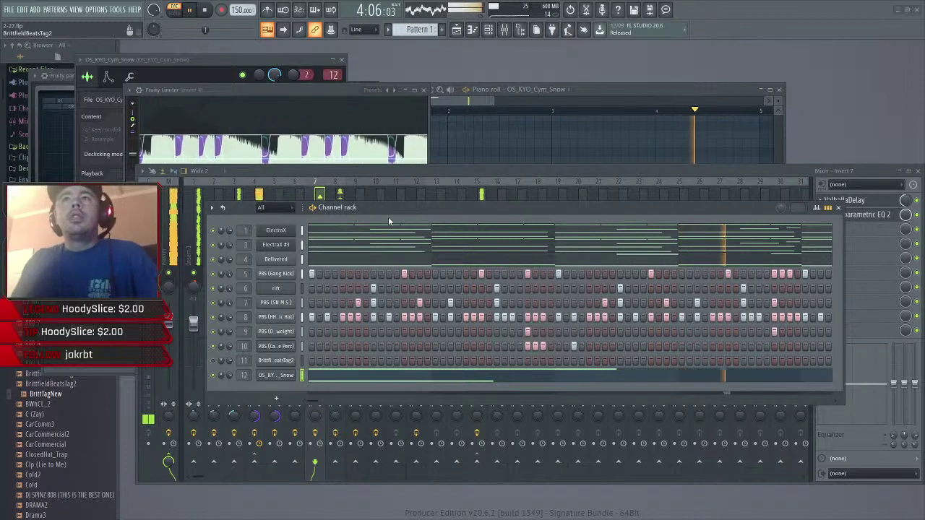
left_click(418, 29)
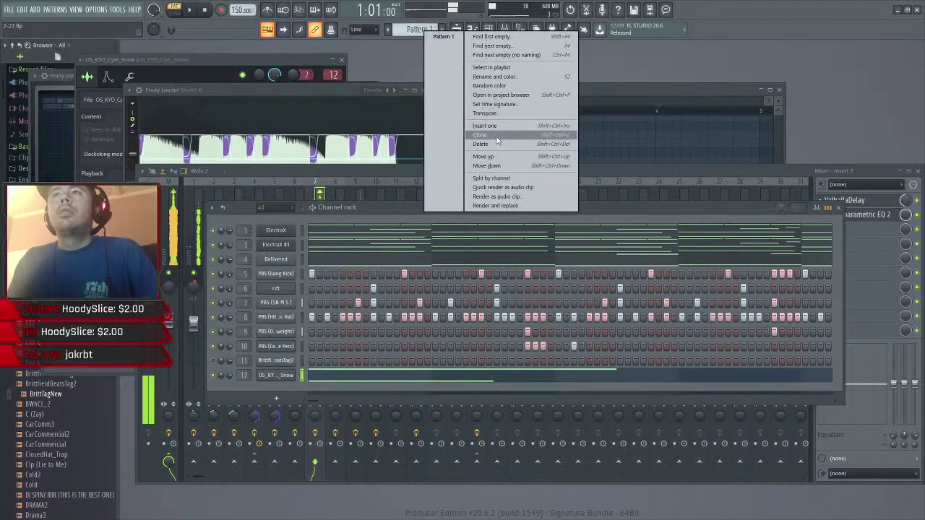
left_click(525, 180)
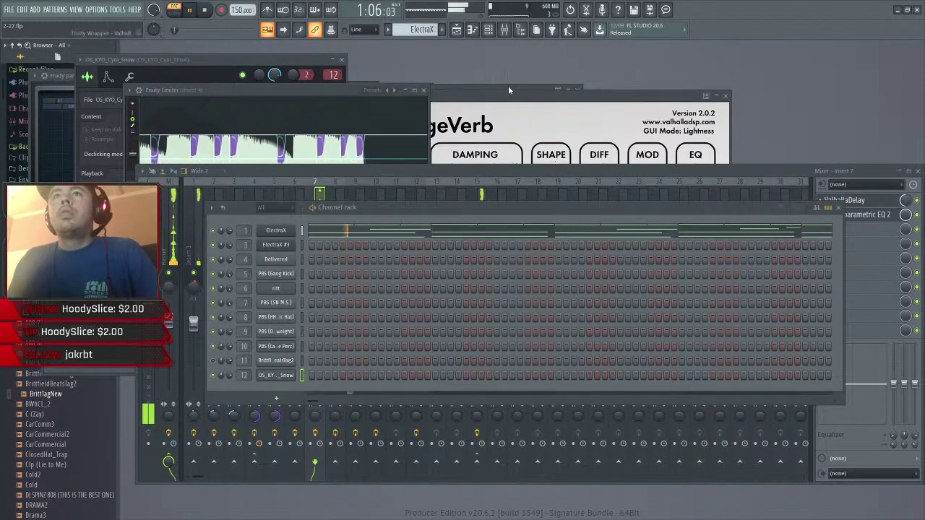
- Place the ElectraX pattern at bar 1 of Track 1 in the playlist and stop playback
left_click(458, 30)
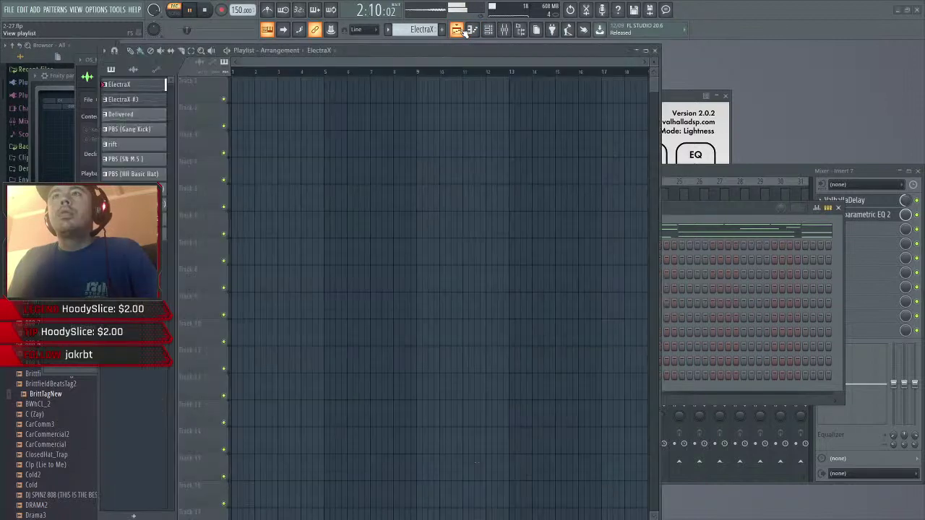
left_click(235, 93)
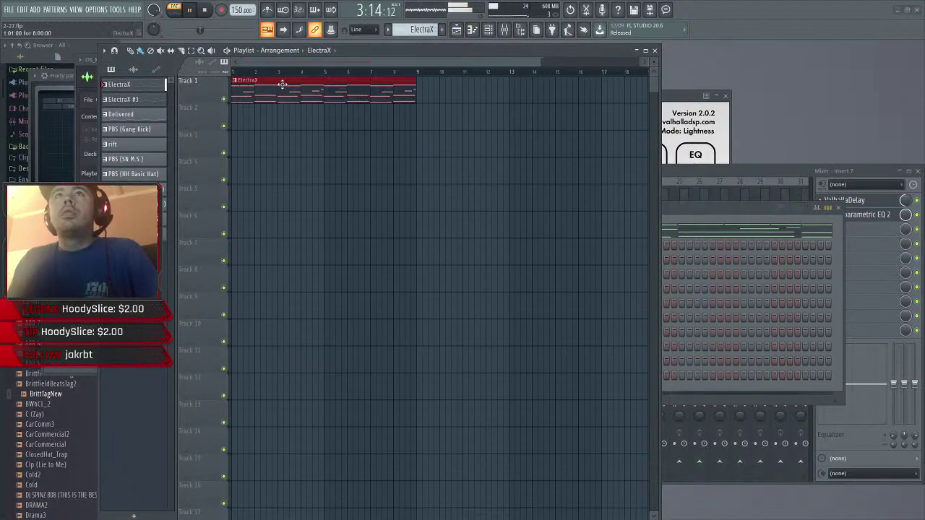
key("space")
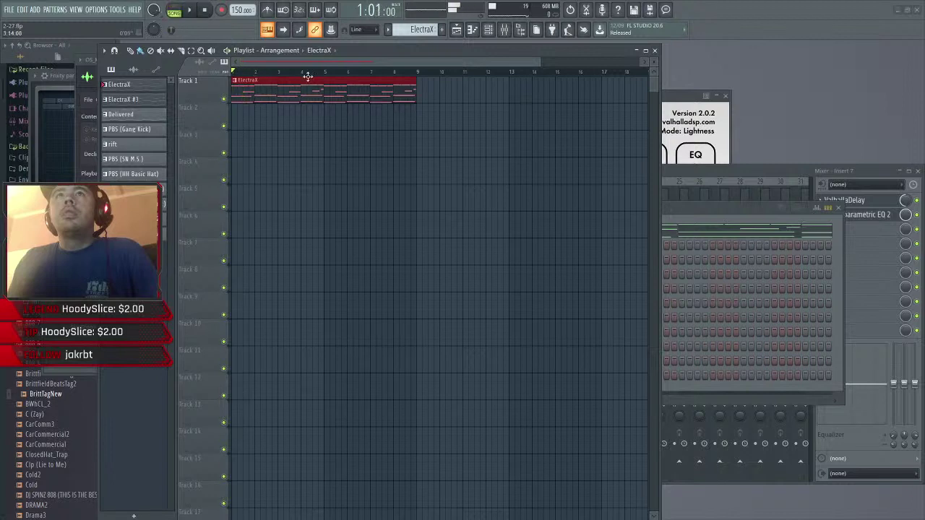
- Reset the Insert 1 volume fader to its default level and select Insert 3 in the mixer
left_click(504, 29)
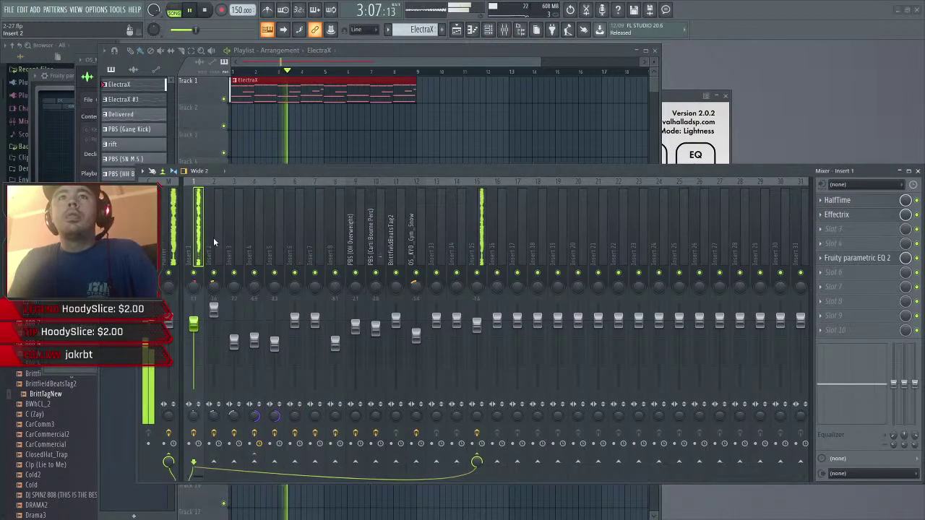
right_click(195, 330)
left_click(213, 338)
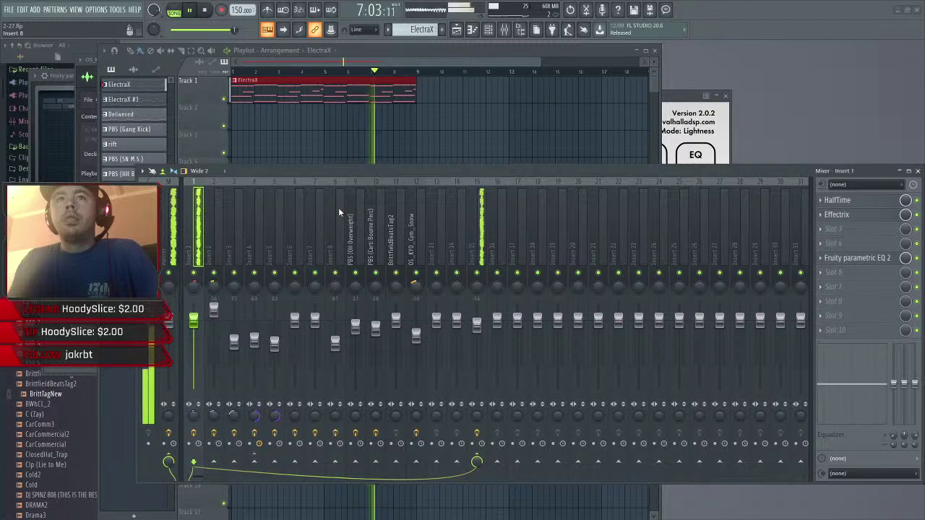
left_click(234, 283)
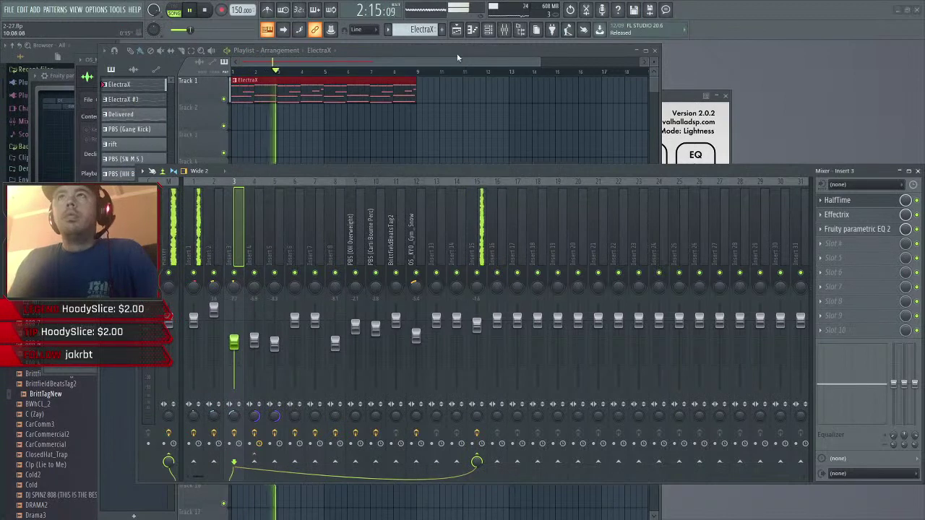
- Add the ElectraX #3 pattern to playlist Track 2 so it plays from bar 5 up to bar 9
key("F6")
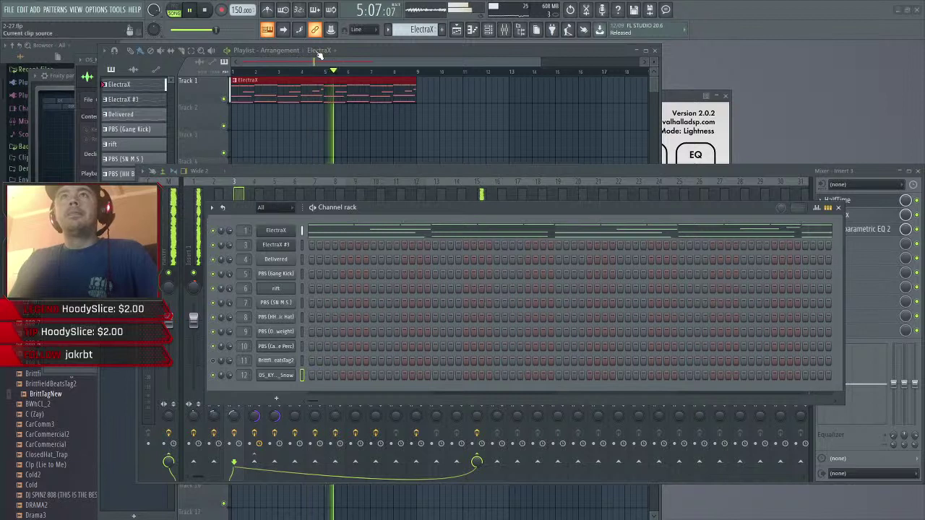
key("KP_Add")
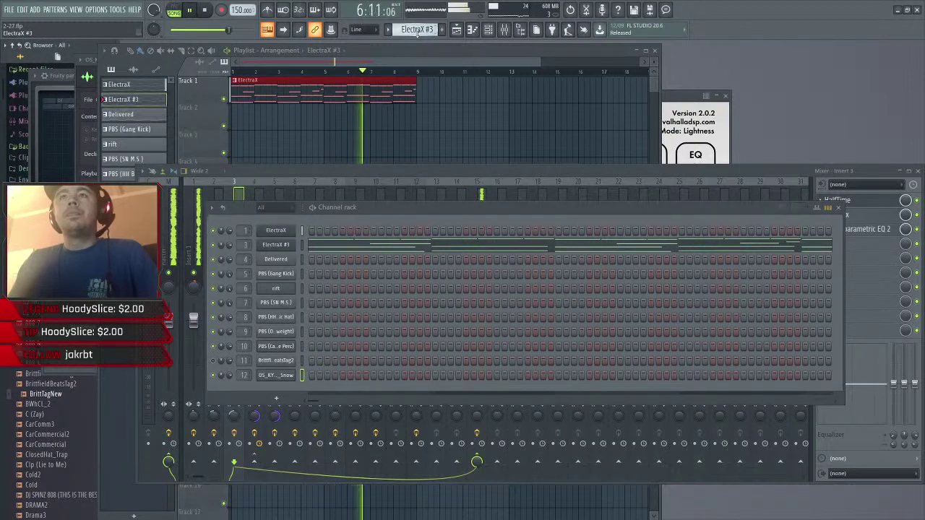
left_click(231, 126)
key("space")
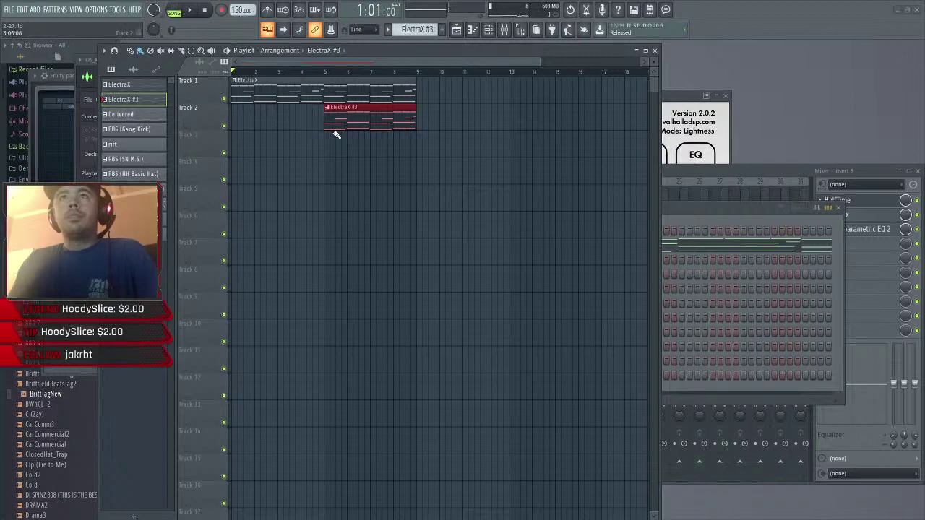
- Place a full ElectraX #3 clip on Track 2 and a Delivered clip on Track 3, both starting at bar 9
key("space")
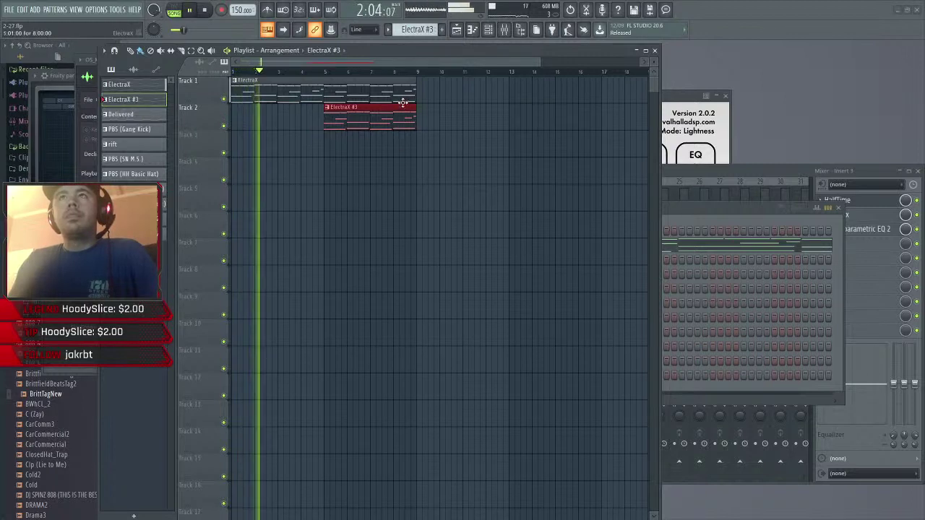
left_click(509, 119)
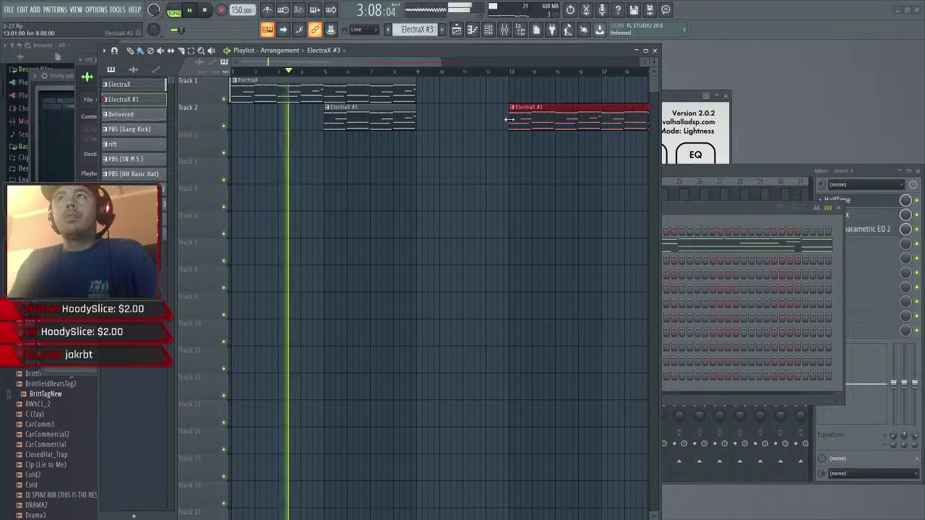
left_click_drag(509, 119, 450, 121)
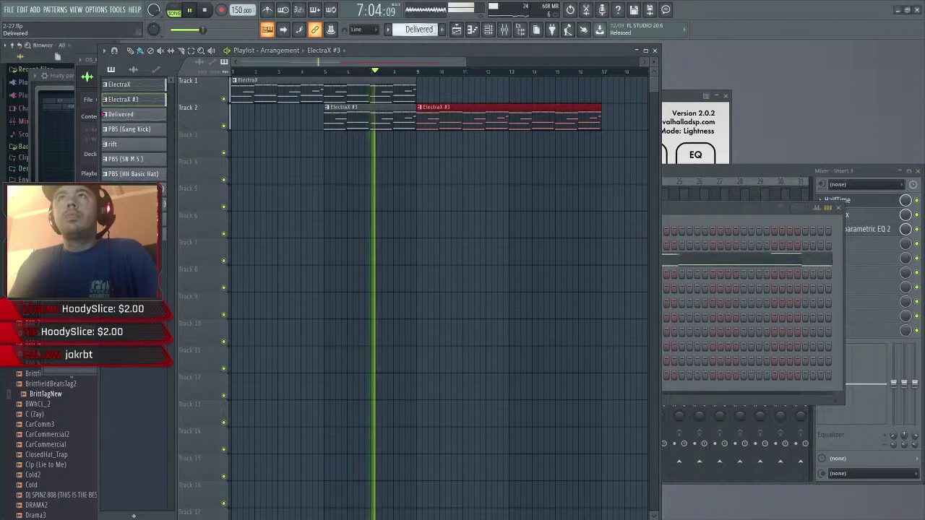
left_click(418, 136)
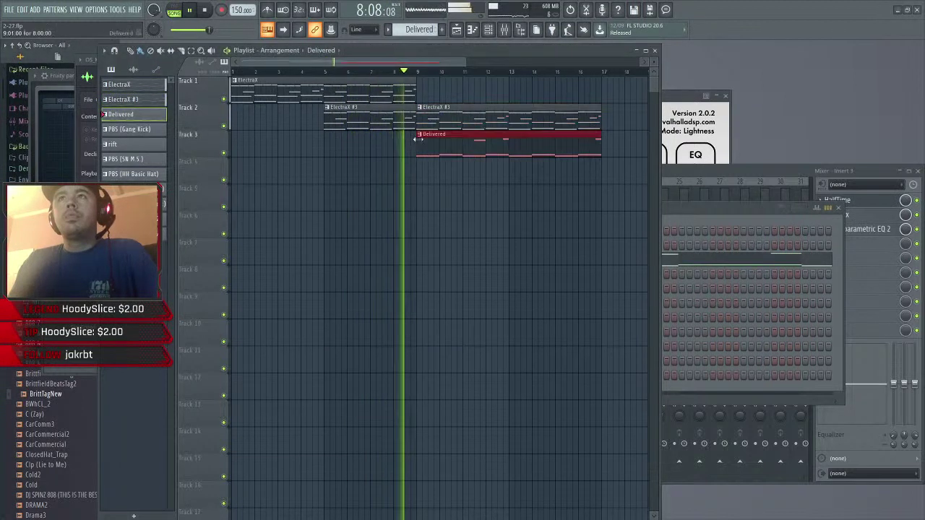
- Place PBS (Gang Kick) on Track 4, Delivered on Track 3 and ElectraX #3 on Track 2, all starting at bar 17
scroll(413, 31, "down", 1)
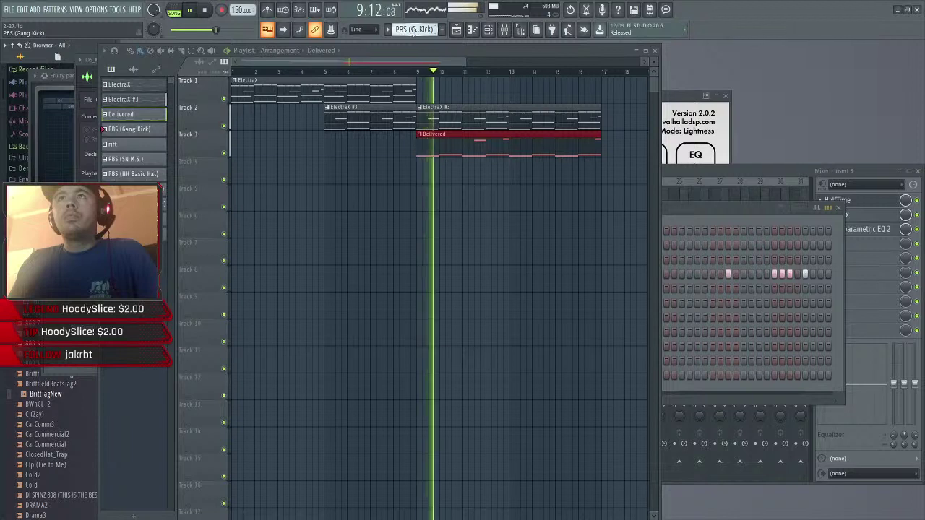
left_click(606, 170)
left_click(599, 147)
left_click(604, 143)
left_click(599, 122)
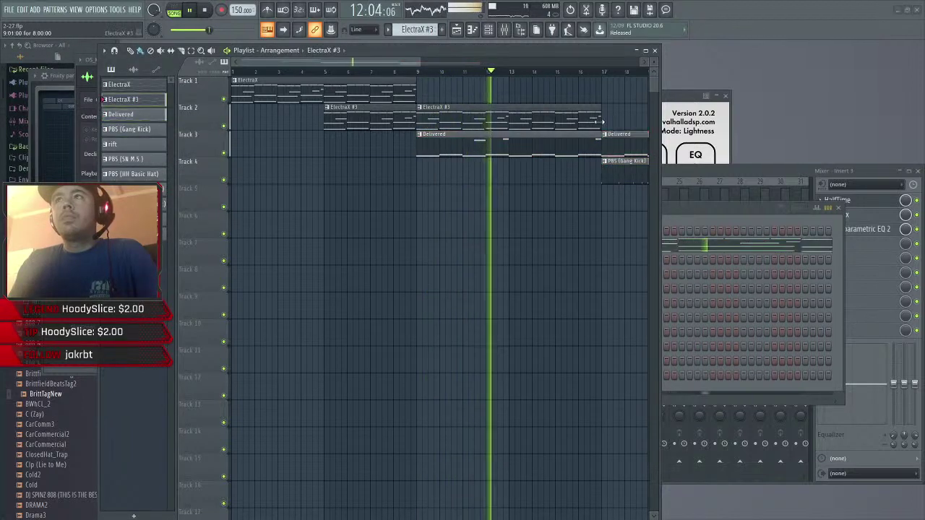
left_click(604, 121)
- Place the rift pattern on Track 5 and the PBS (SN M.S.) pattern on Track 6, both starting at bar 17
scroll(416, 31, "down", 1)
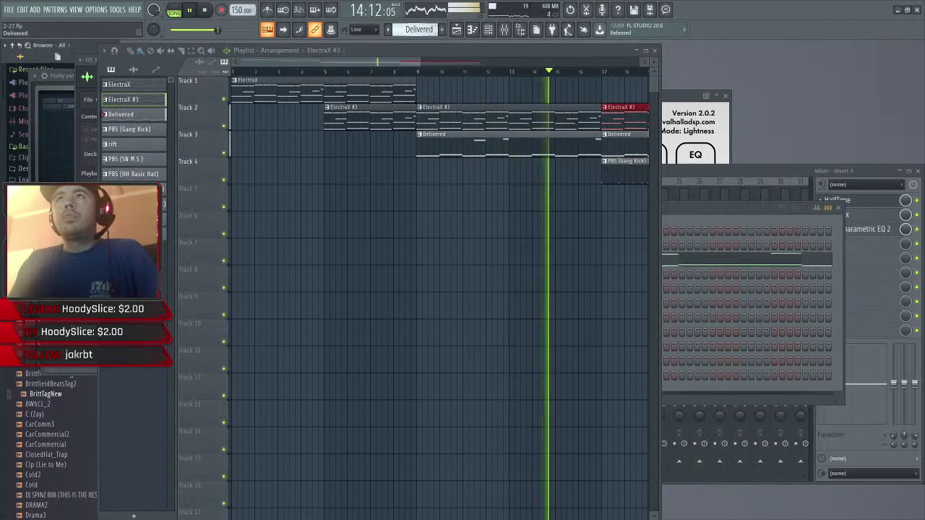
key("KP_Add")
key("KP_Add")
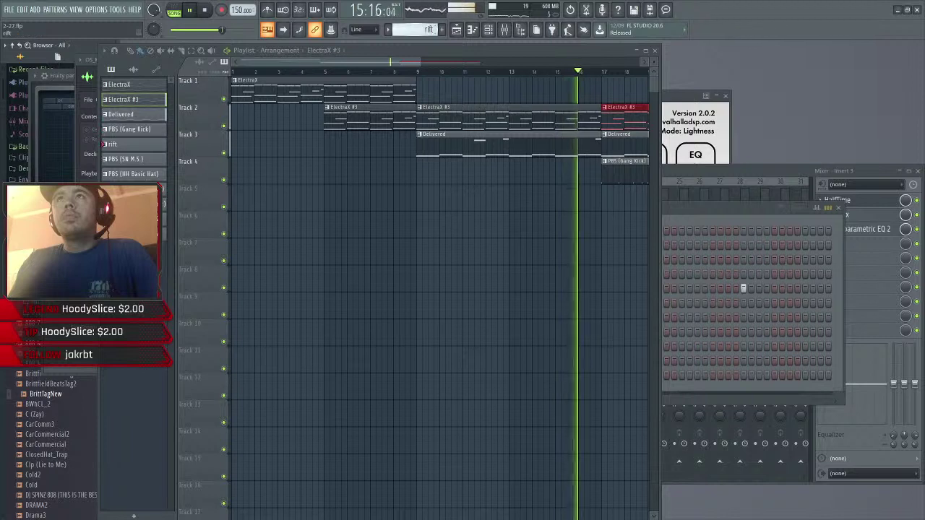
left_click(606, 188)
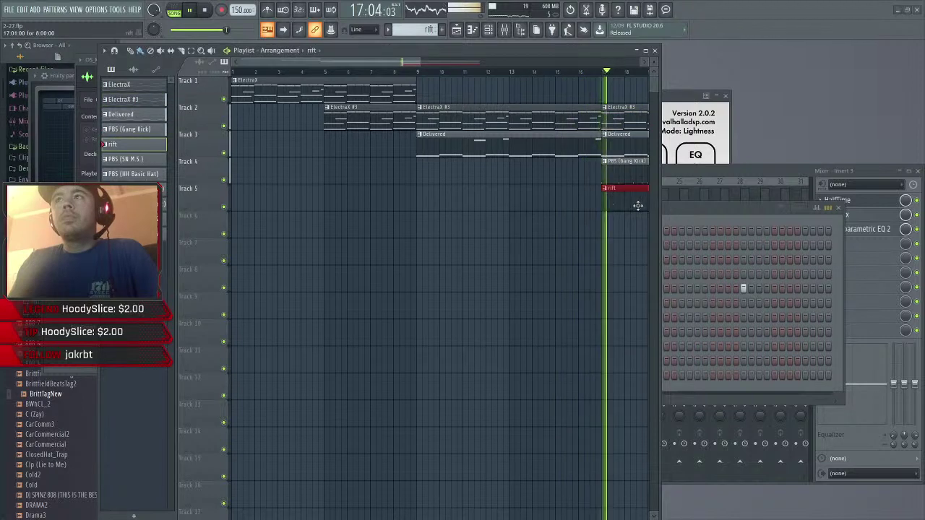
key("KP_Add")
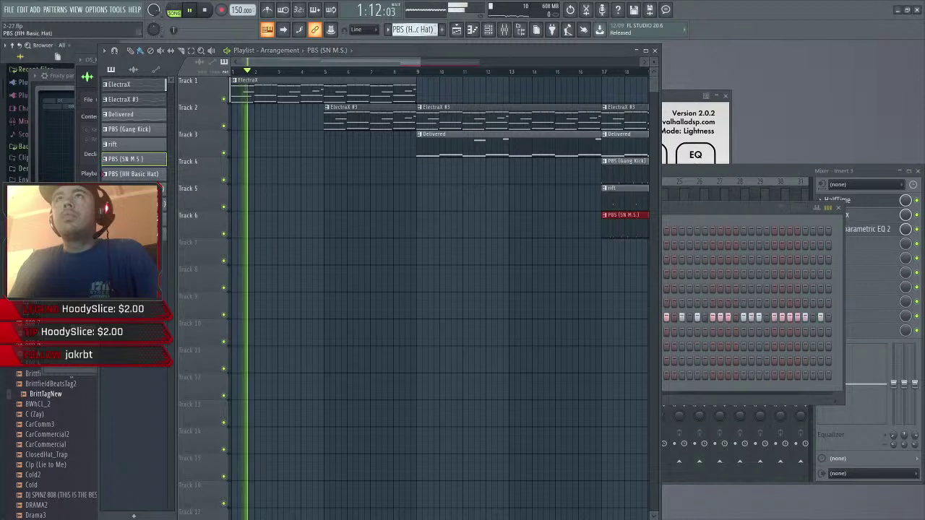
- Place PBS (HH Basic Hat) clips on Track 7 at bar 9 and bar 17
key("KP_Add")
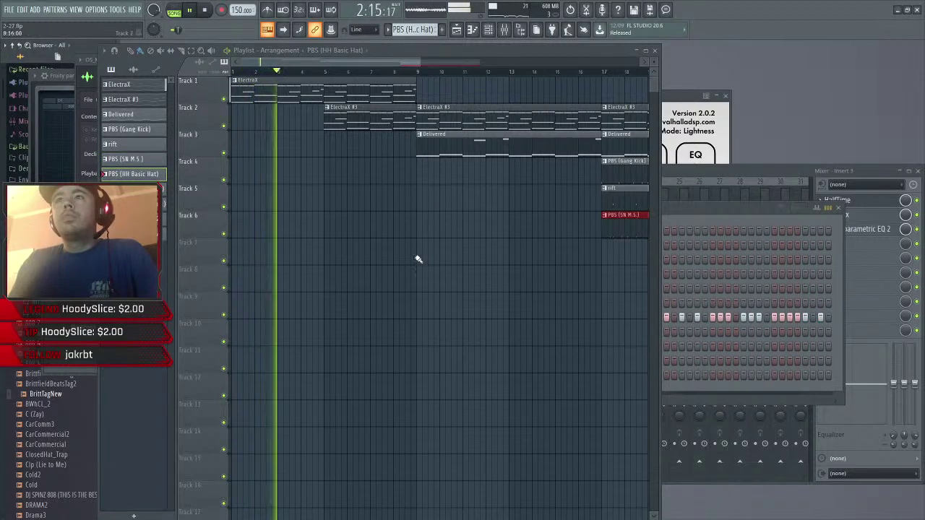
left_click_drag(418, 258, 614, 262)
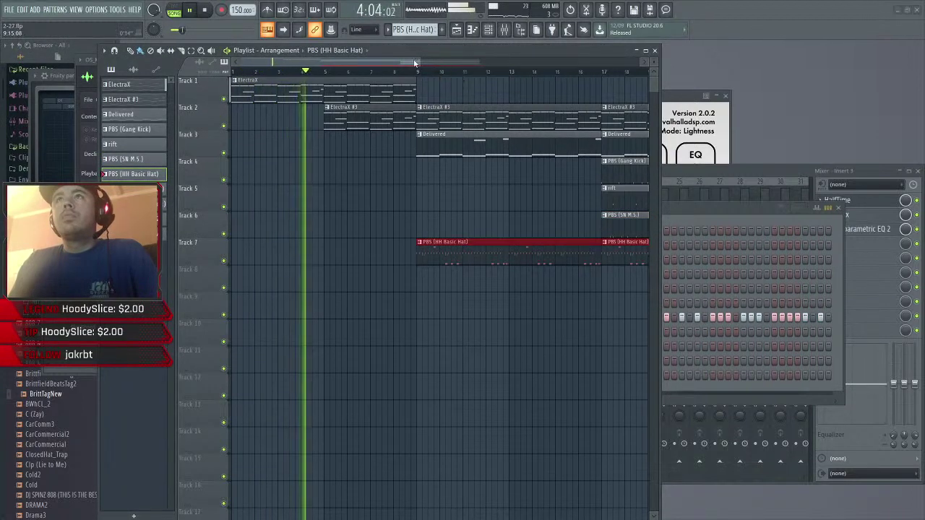
- Add another ElectraX #3 clip at bar 25 of Track 2 and make that clip unique
left_click_drag(418, 63, 614, 72)
left_click(576, 155, "ctrl")
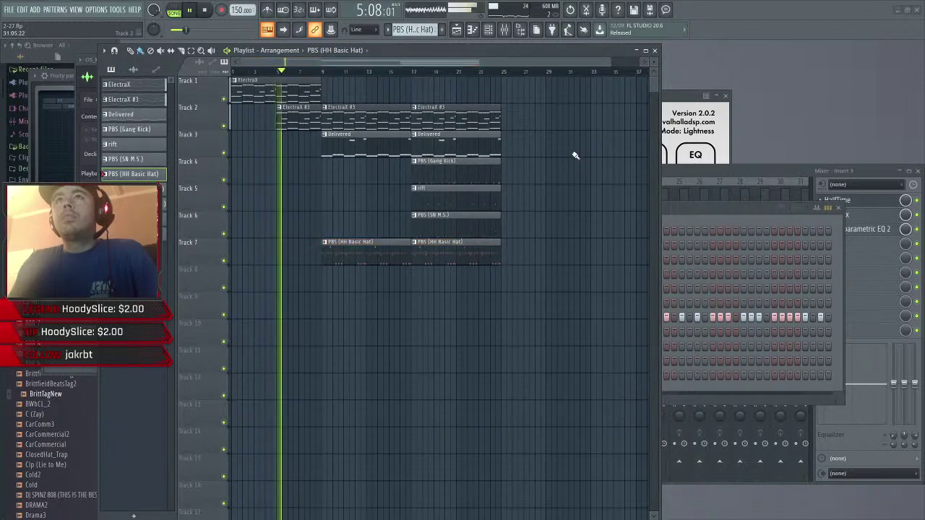
left_click(470, 122)
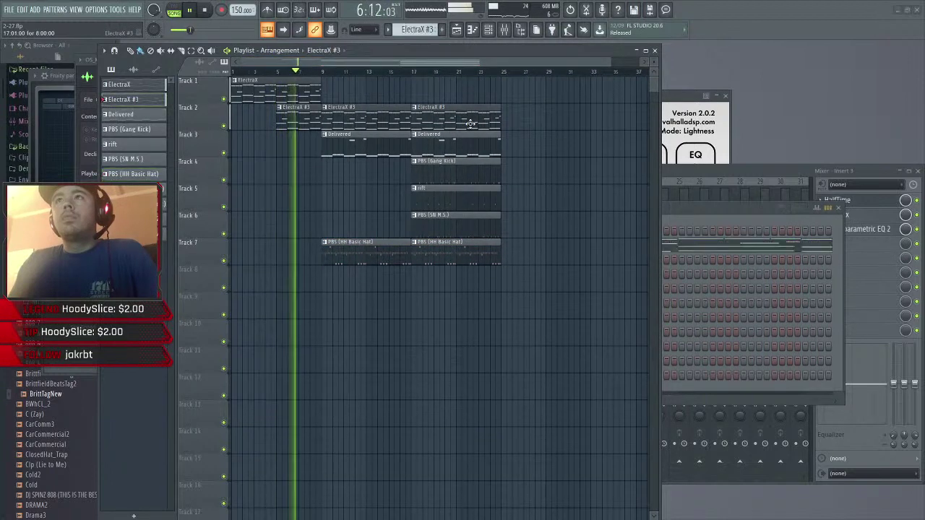
left_click(503, 113)
left_click(505, 110)
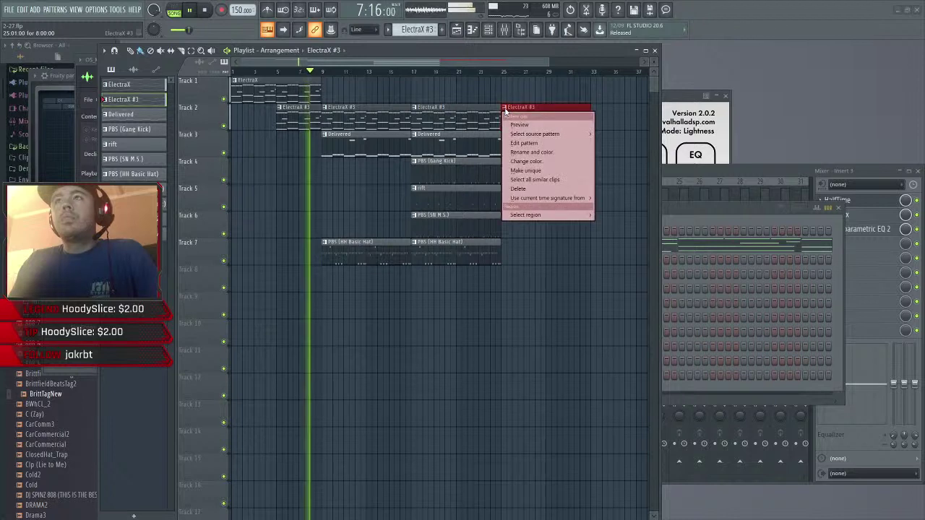
left_click(532, 171)
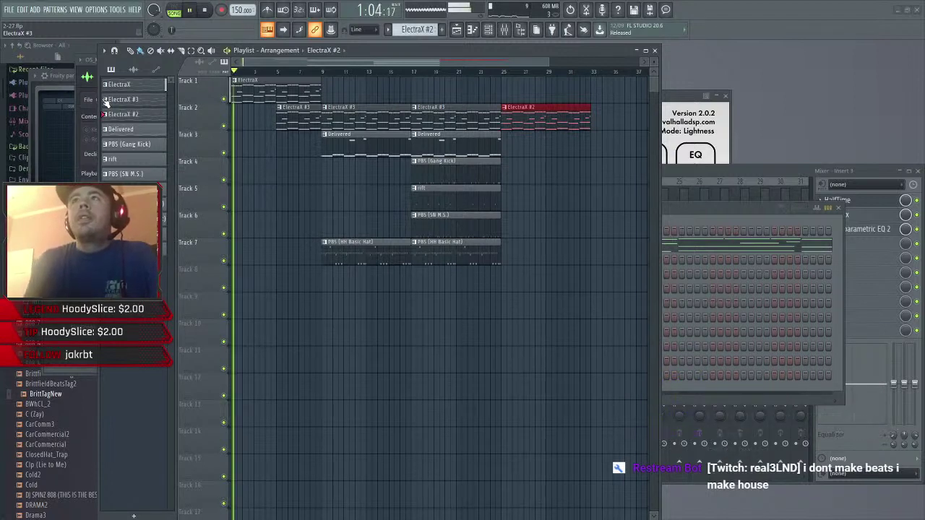
- Move song playback to bar 25, where the unique ElectraX #2 clip starts
double_click(533, 117)
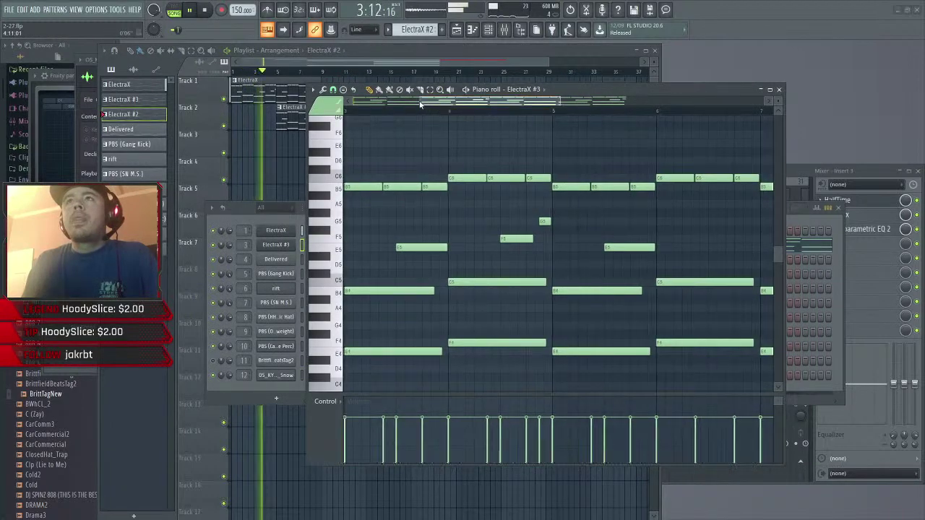
left_click_drag(475, 102, 367, 101)
left_click(530, 73)
left_click(507, 73)
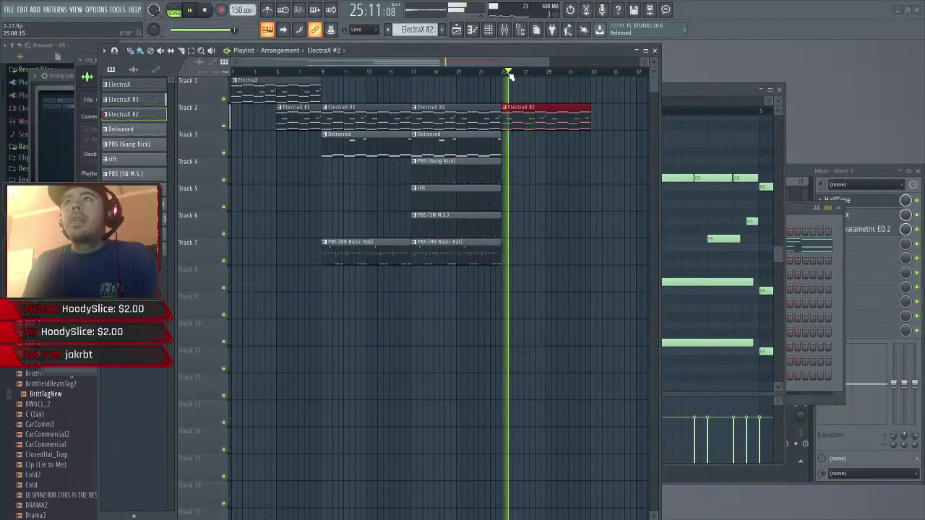
left_click(502, 73)
- Delete all B5, C6 and G5 notes across the ElectraX #2 pattern in the piano roll
double_click(528, 127)
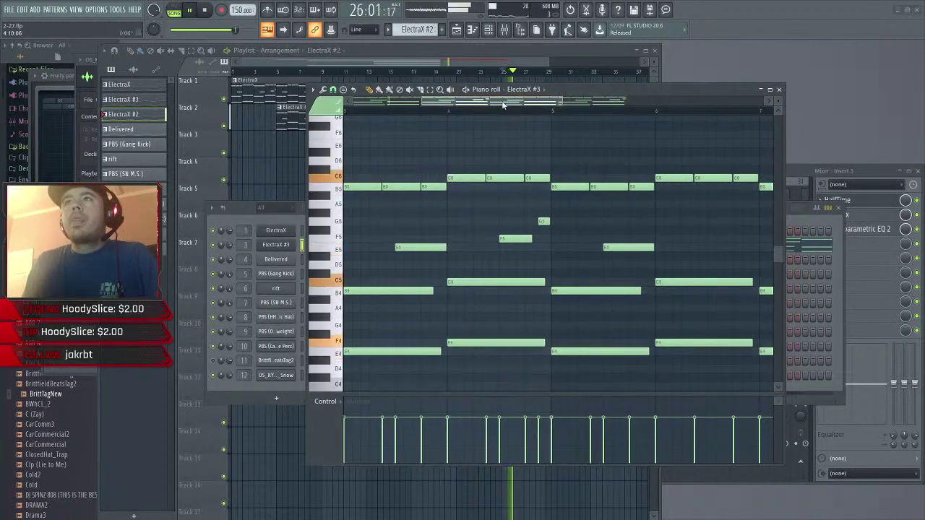
left_click_drag(563, 101, 704, 98)
left_click_drag(703, 223, 329, 167)
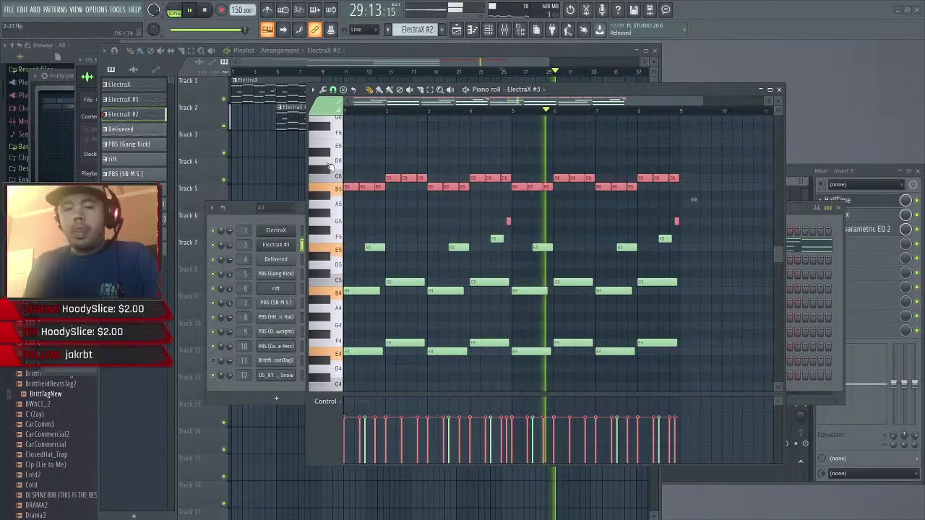
key("Delete")
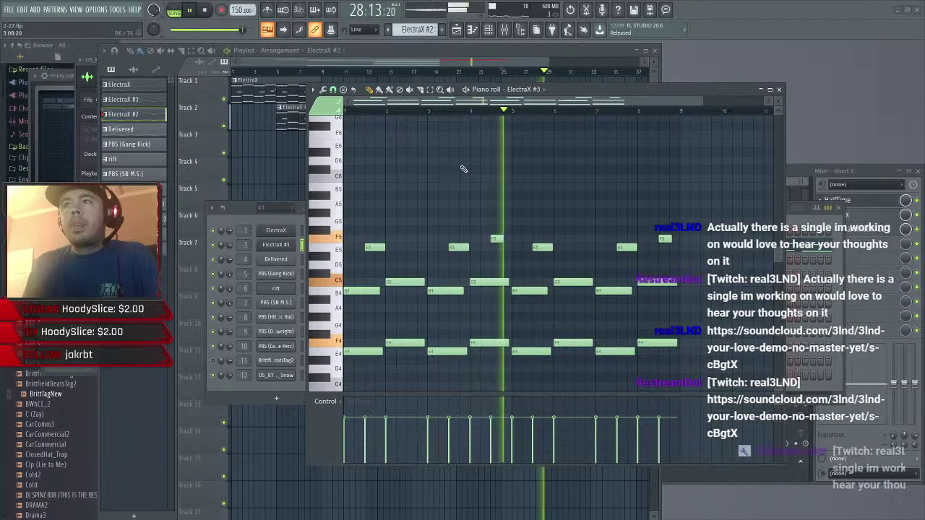
- Delete all E4 and F4 notes across the ElectraX #2 pattern in the piano roll
left_click_drag(691, 381, 329, 339)
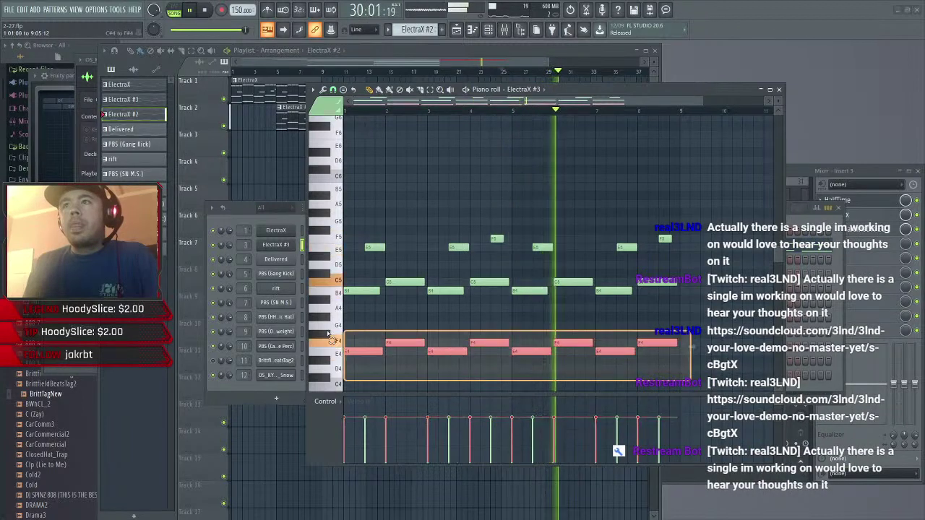
key("Delete")
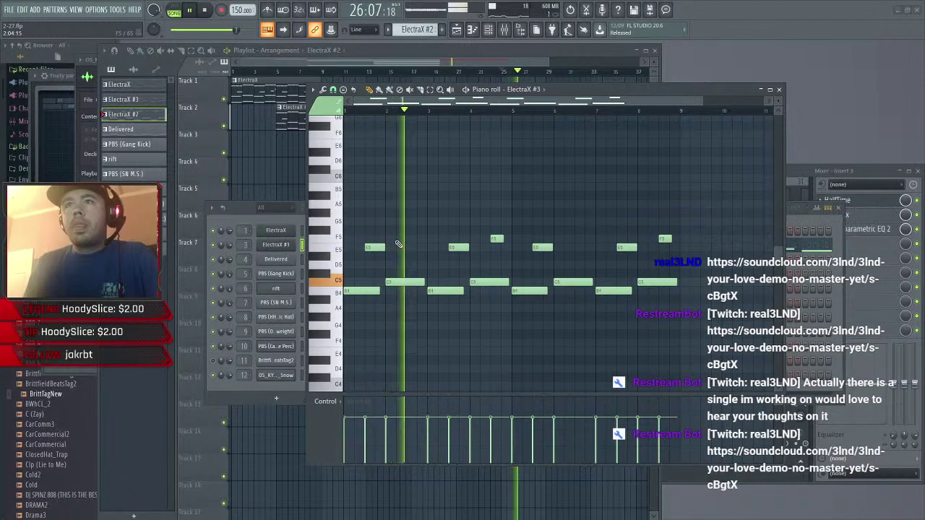
- Try transposing all remaining notes of the ElectraX #2 pattern down one octave, and return them to their original pitch
key("ctrl+a")
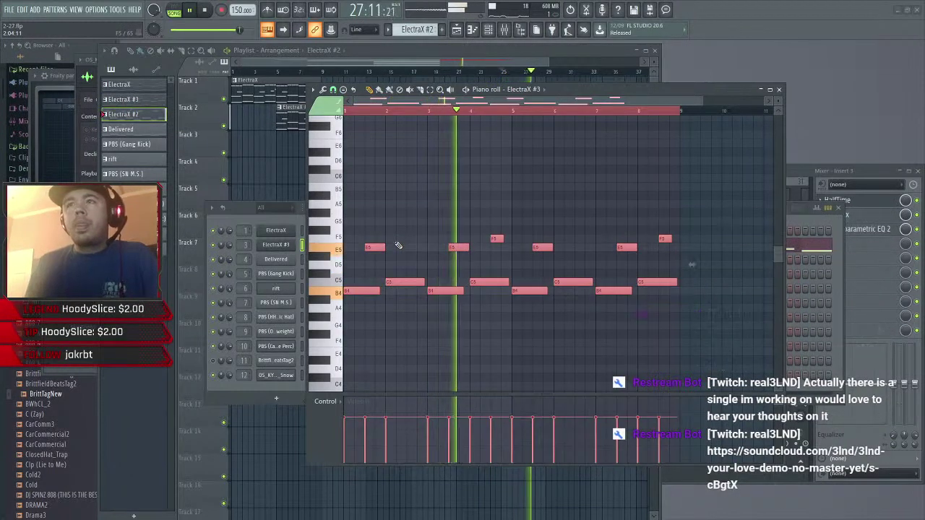
key("ctrl+Down")
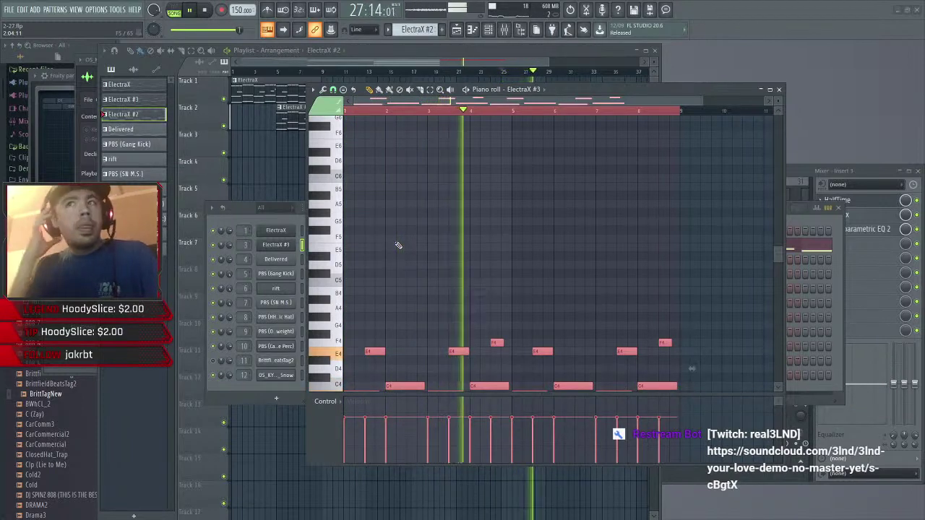
key("ctrl+Up")
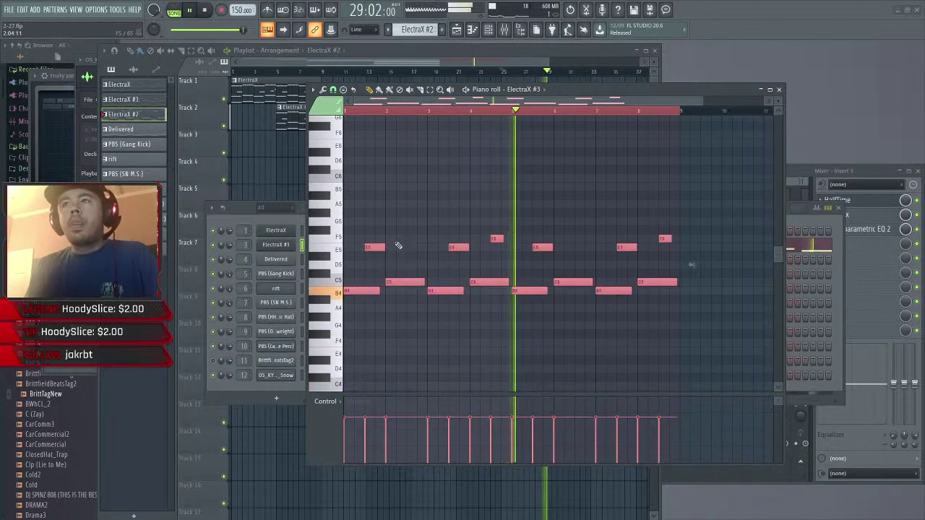
- Bring the playlist to the front and move song playback to bar 17
left_click(488, 30)
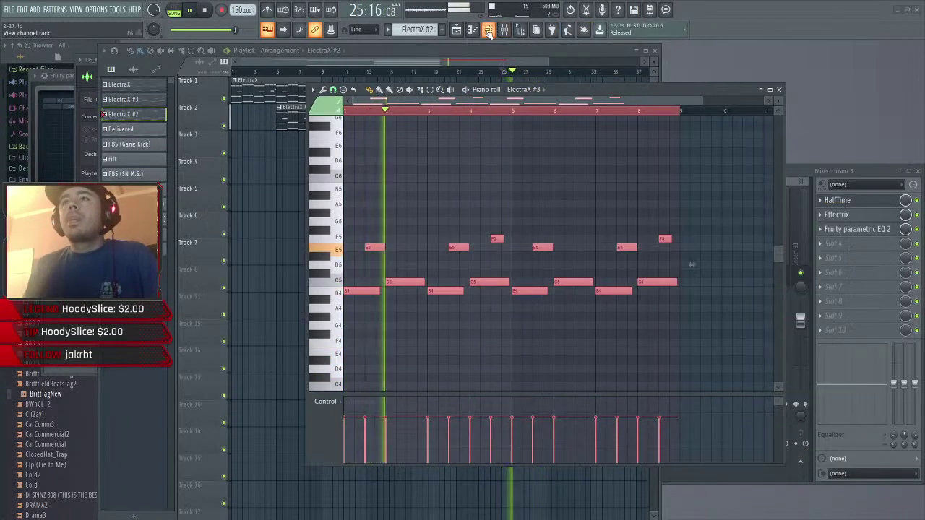
left_click(488, 30)
left_click(489, 29)
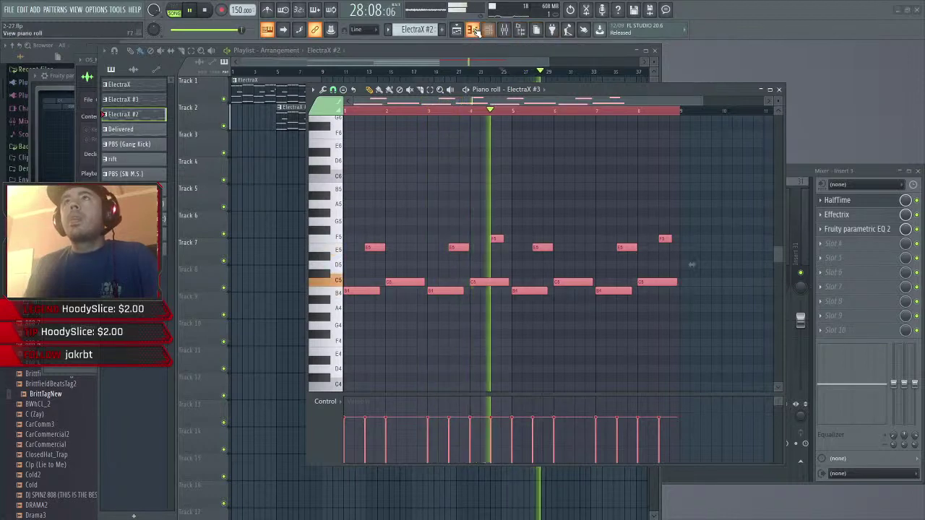
left_click(457, 30)
left_click(457, 29)
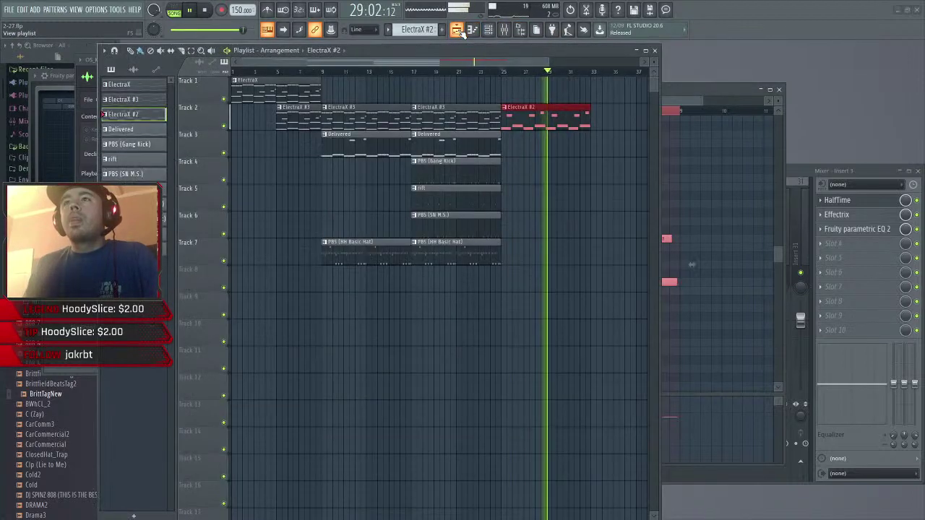
left_click(412, 73)
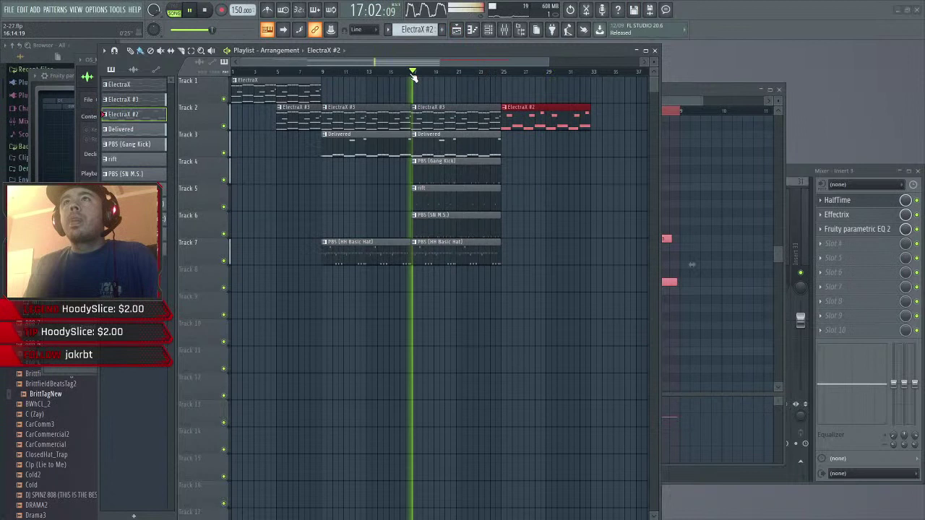
- Place another ElectraX clip at bar 25 of Track 1, above the ElectraX #2 clip
left_click(296, 92)
left_click(505, 99)
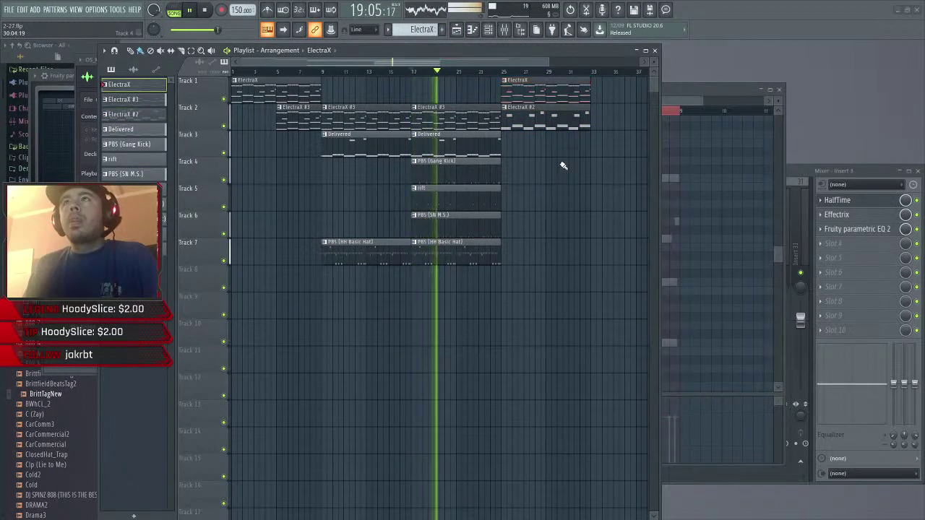
- Place an ElectraX clip on Track 1 and an ElectraX #3 clip on Track 2, both starting at bar 33
left_click_drag(548, 62, 605, 63)
left_click(541, 90)
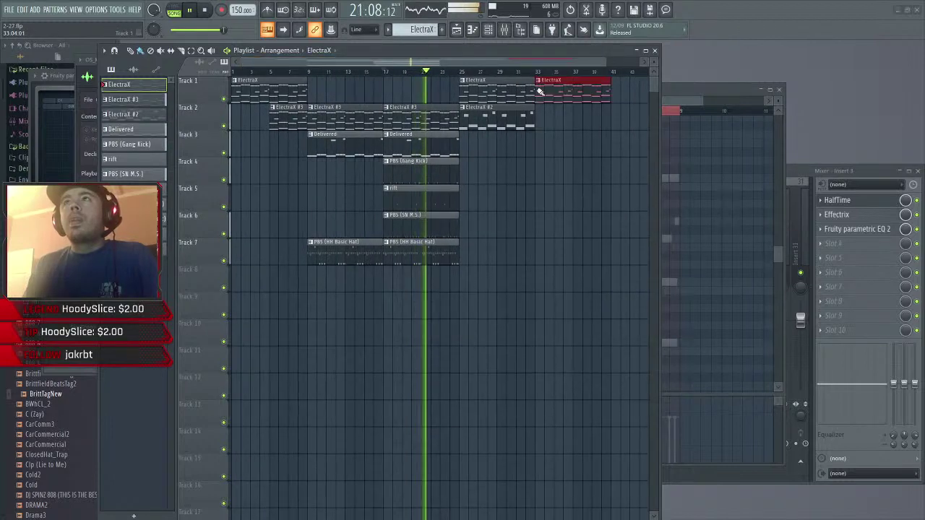
left_click(441, 121)
left_click(539, 121)
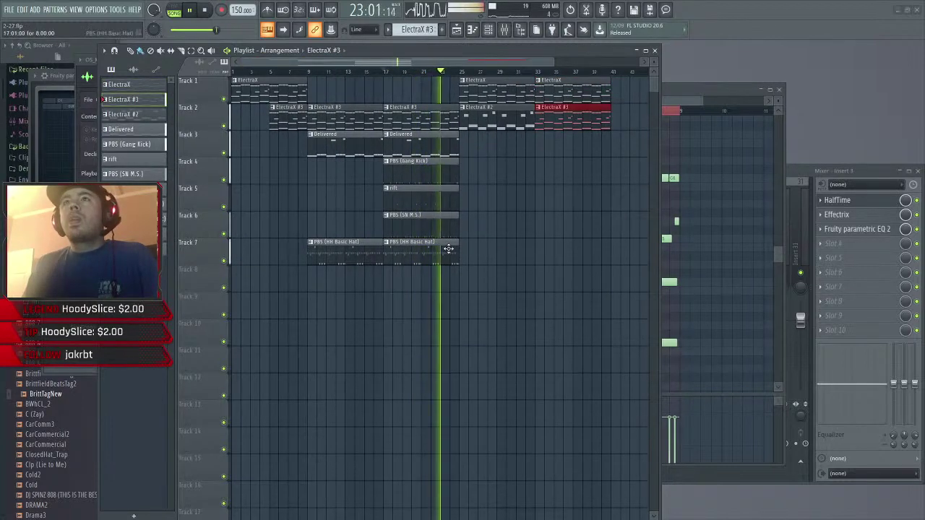
- Repeat the PBS (Gang Kick), rift and PBS (SN M.S.) clips at bar 25 on Tracks 4, 5 and 6
left_click(448, 152)
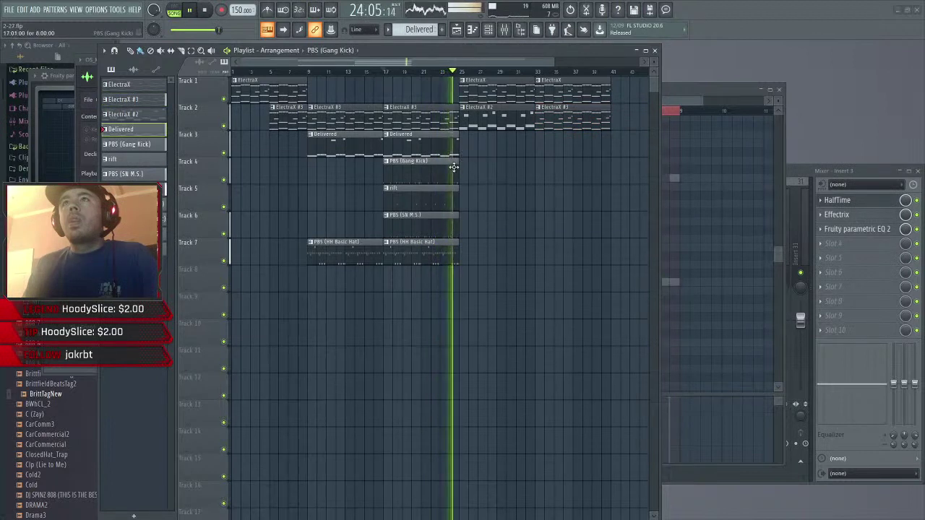
left_click(453, 166)
left_click(466, 167)
left_click(452, 191)
left_click(467, 190)
left_click(455, 219)
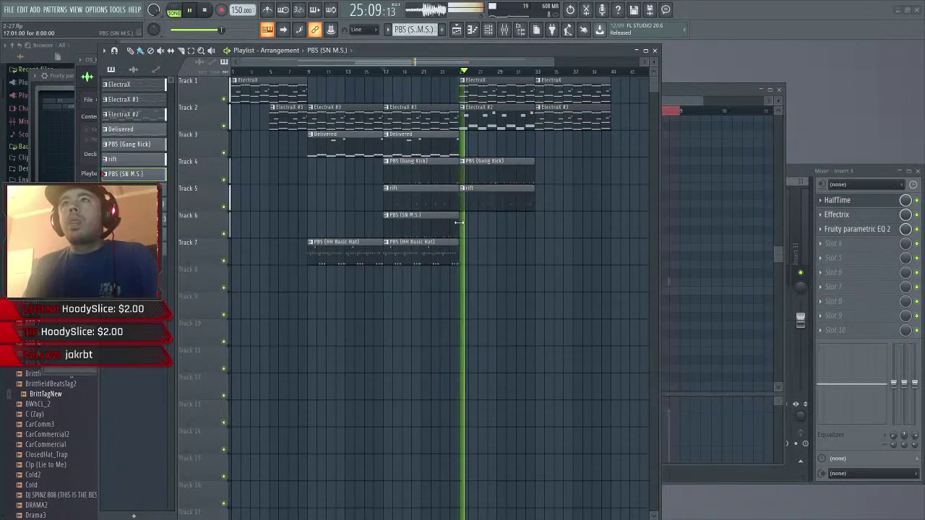
left_click(466, 220)
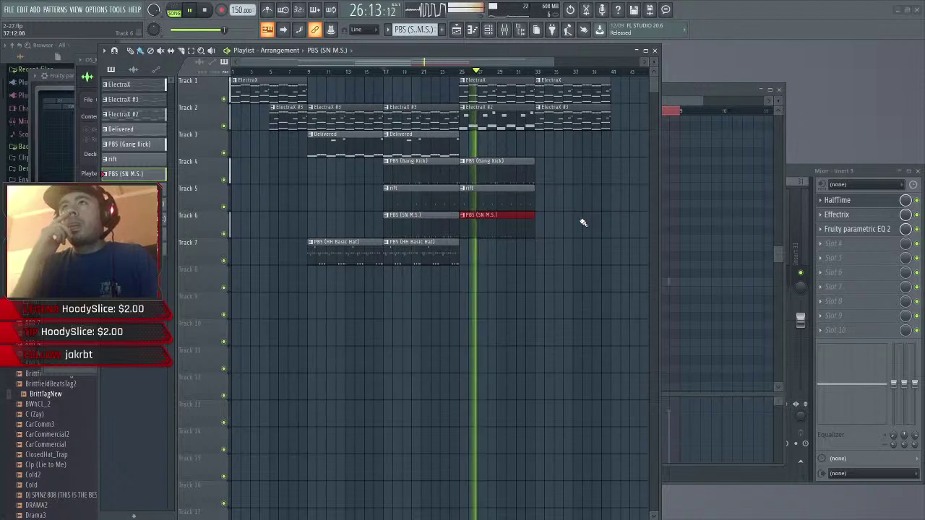
- Add a PBS (Gang Kick) clip at bar 33 on Track 4 and Delivered clips at bars 25 and 33 on Track 3
left_click(518, 172)
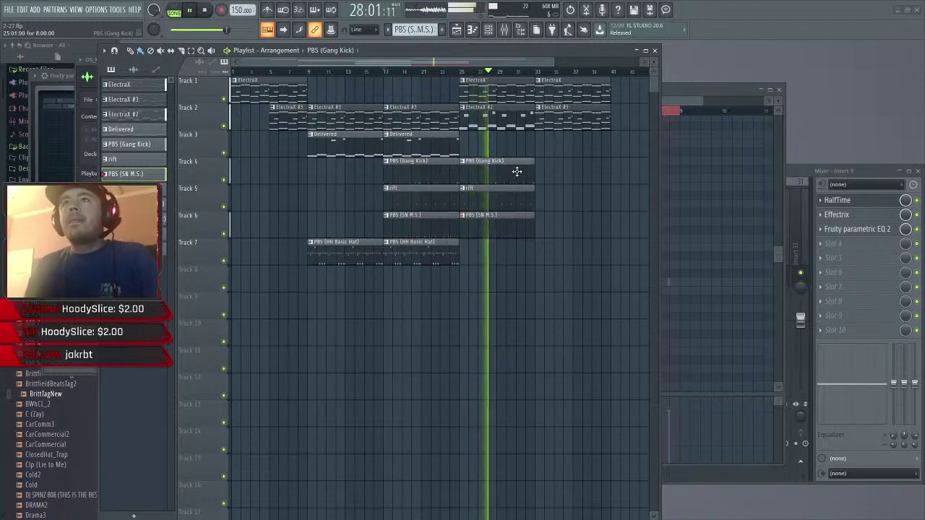
left_click(542, 171)
left_click(446, 147)
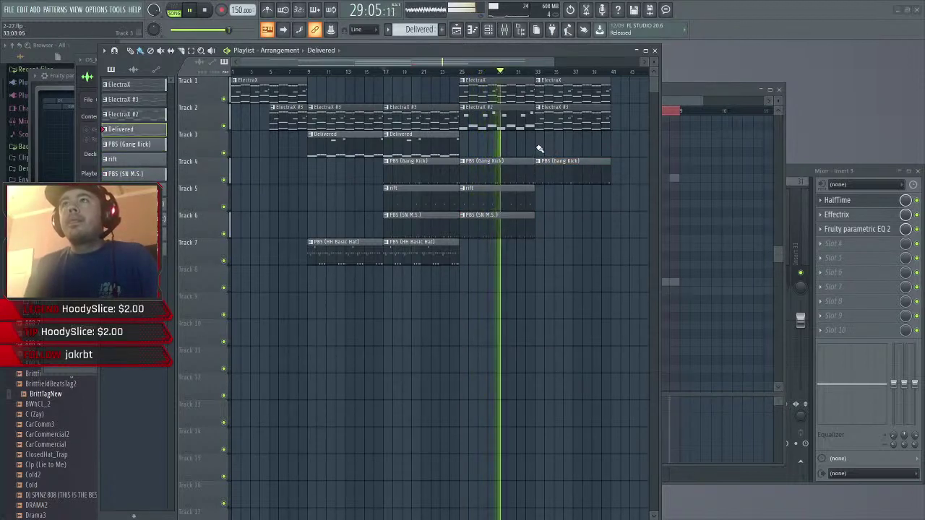
left_click(466, 150)
left_click(537, 150)
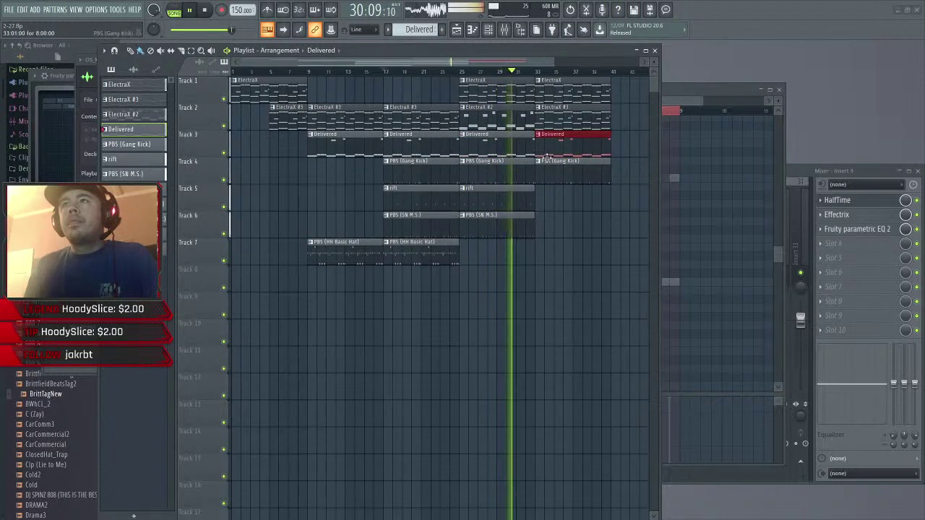
- Add a rift clip on Track 5 and a PBS (SN M.S.) clip on Track 6 at bar 33, restarting playback
left_click(516, 205)
left_click(537, 196)
left_click(517, 221)
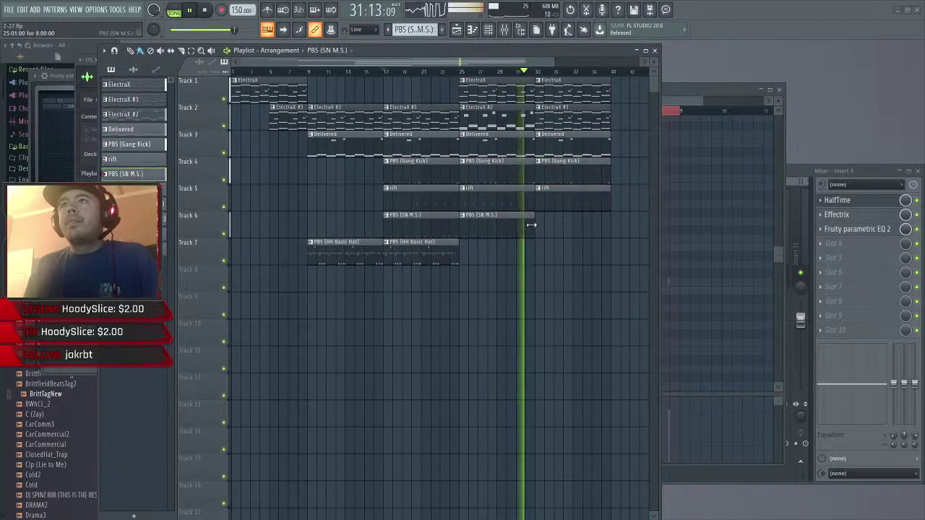
left_click(539, 223)
key("space")
key("space")
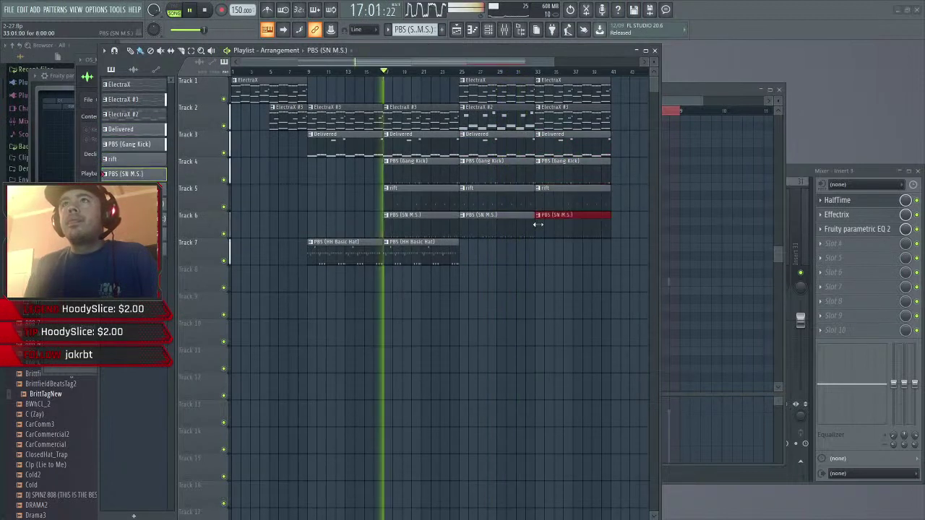
- Place PBS (HH Basic Hat) at bar 33 on Track 7 and PBS (OH Overweight) at bars 25 and 33 on Track 8
left_click(434, 258)
left_click(541, 253)
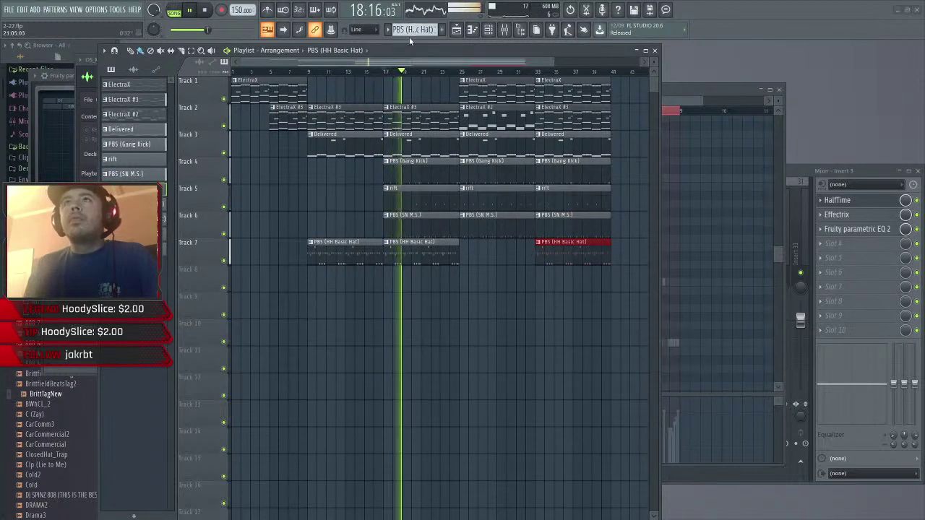
left_click_drag(416, 30, 416, 28)
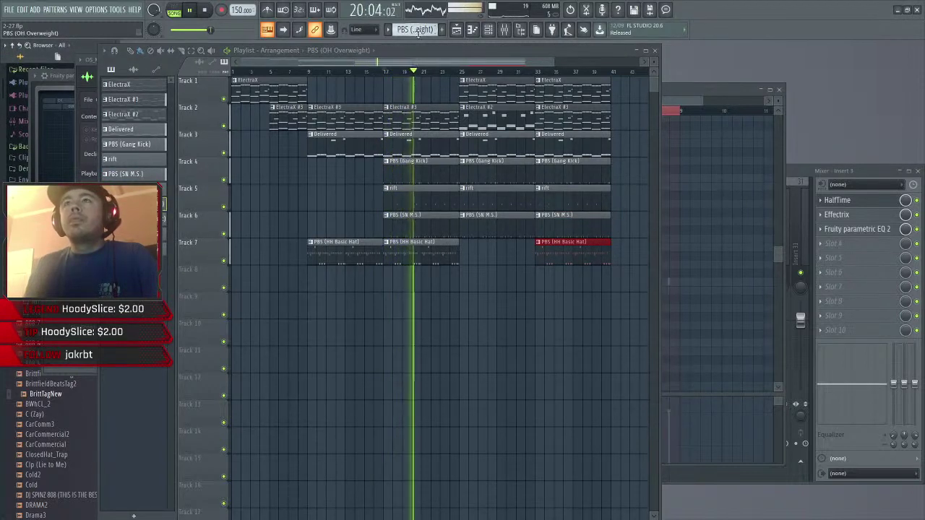
left_click(464, 283)
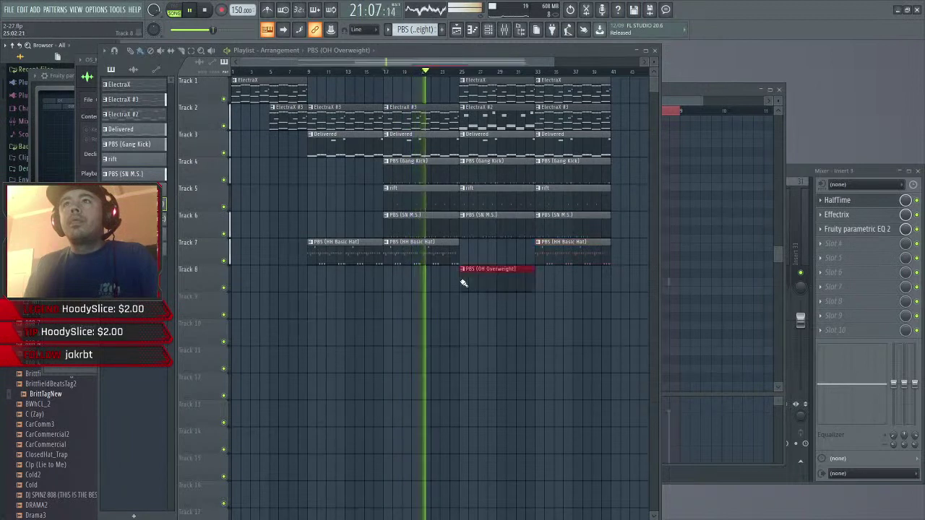
left_click(549, 282)
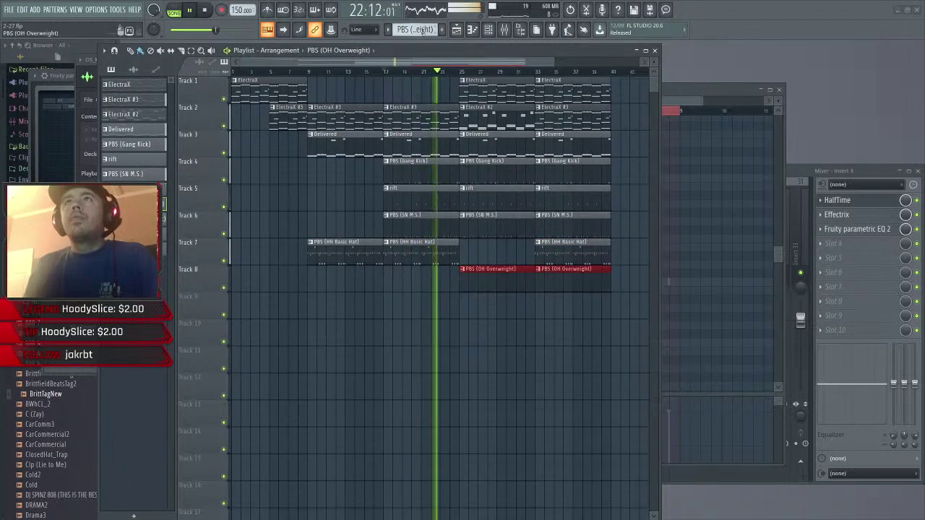
- Place two PBS (Carti Bourne Perc) clips on Track 9, starting at bars 24 and 33
left_click_drag(419, 31, 419, 26)
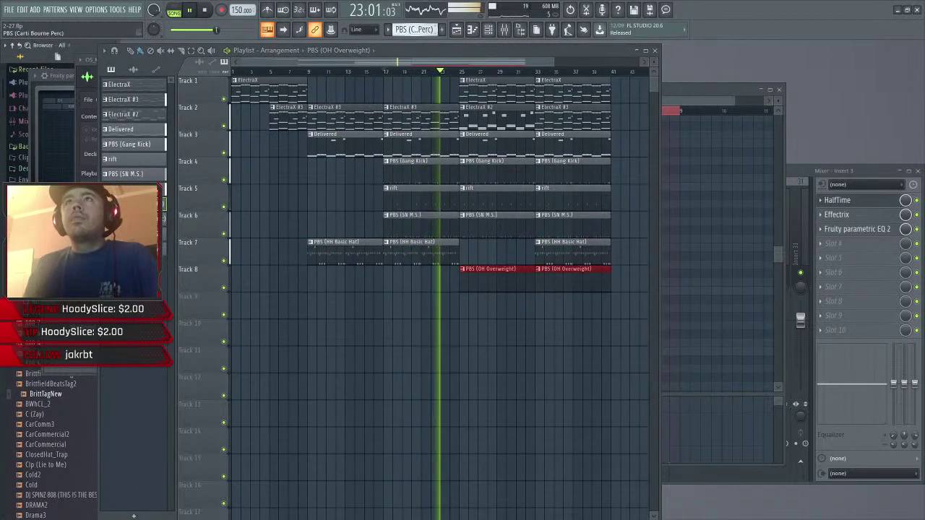
left_click(467, 312)
left_click(541, 310)
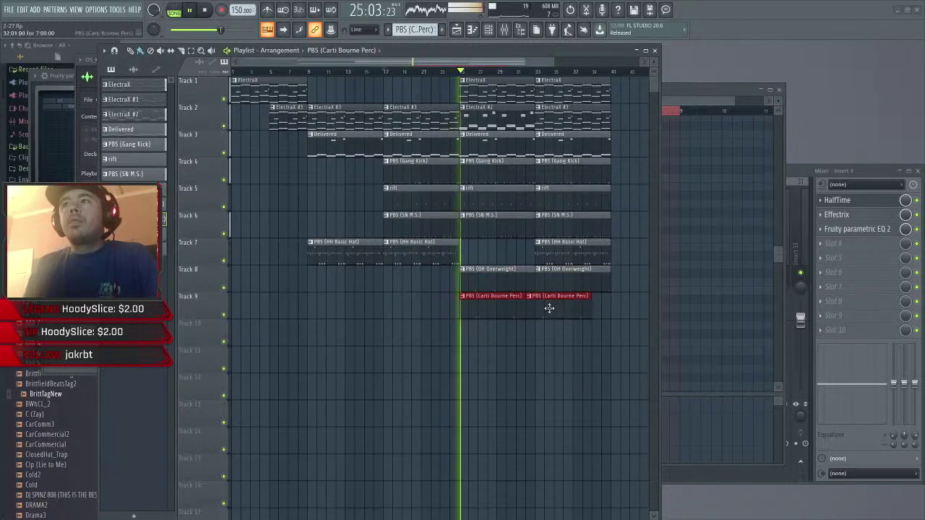
left_click_drag(550, 308, 543, 309)
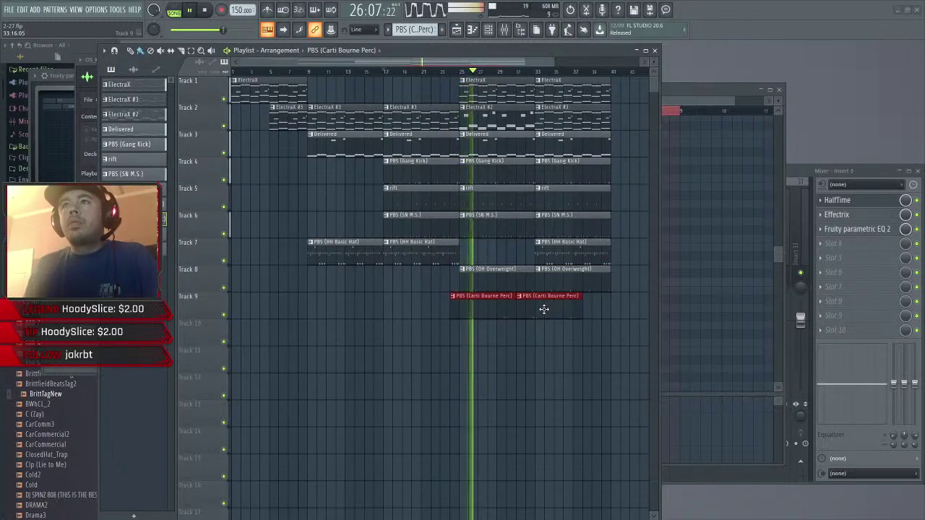
left_click(586, 332, "ctrl")
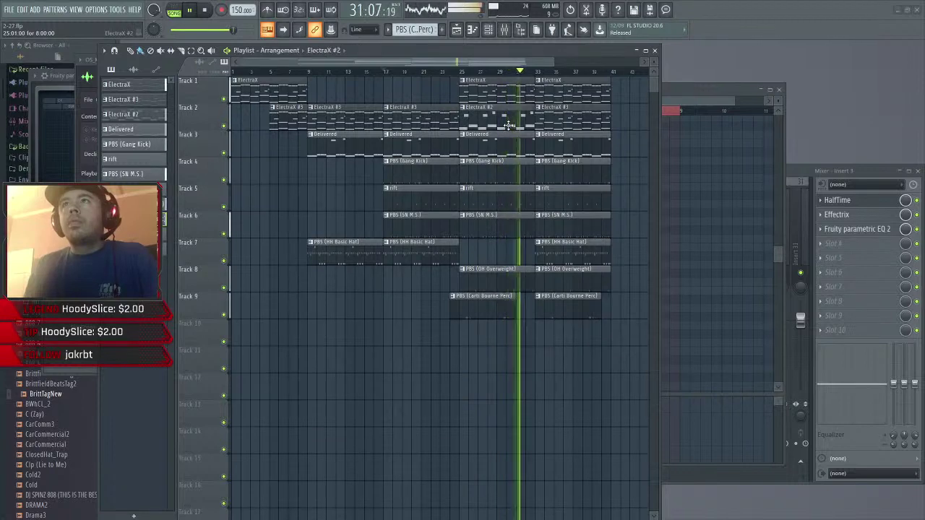
- Delete all notes from F5 downward in the ElectraX #2 pattern and return to the playlist
double_click(509, 125)
left_click(514, 50)
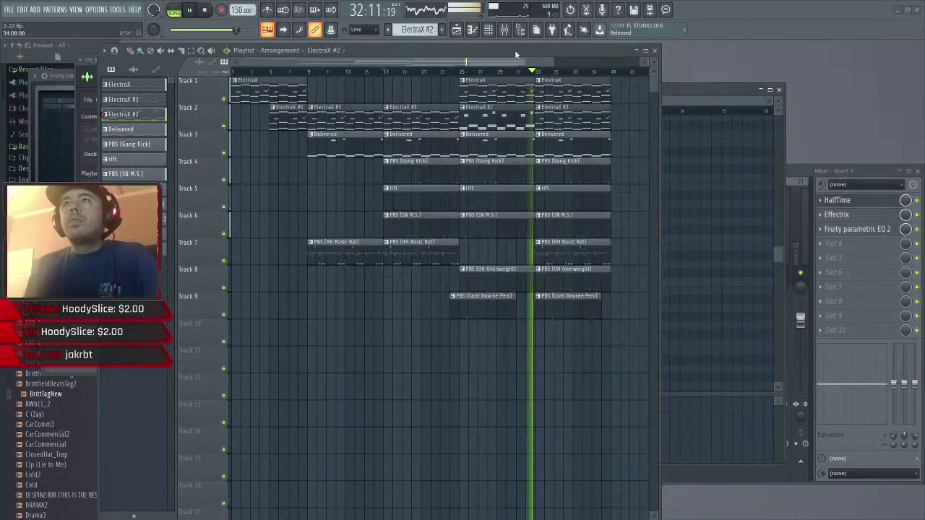
double_click(508, 114)
left_click_drag(552, 101, 376, 108)
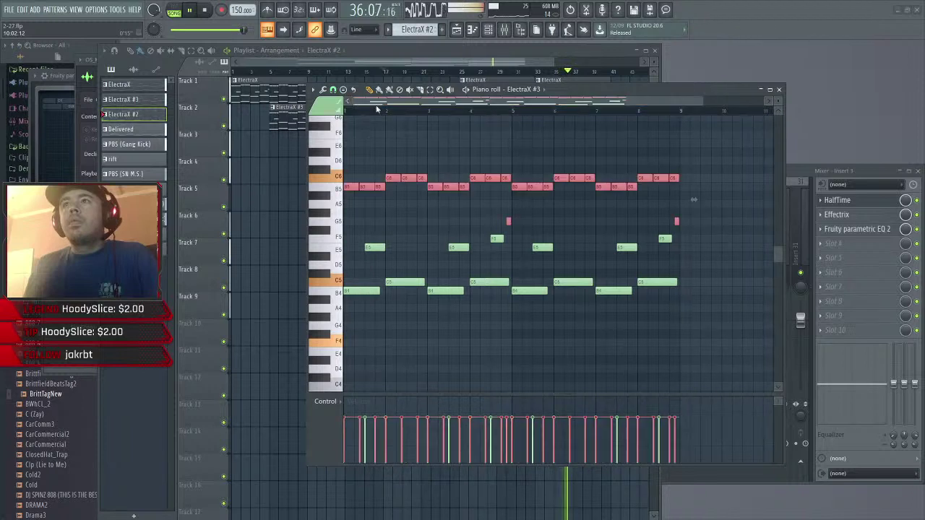
left_click_drag(698, 338, 334, 233)
key("Delete")
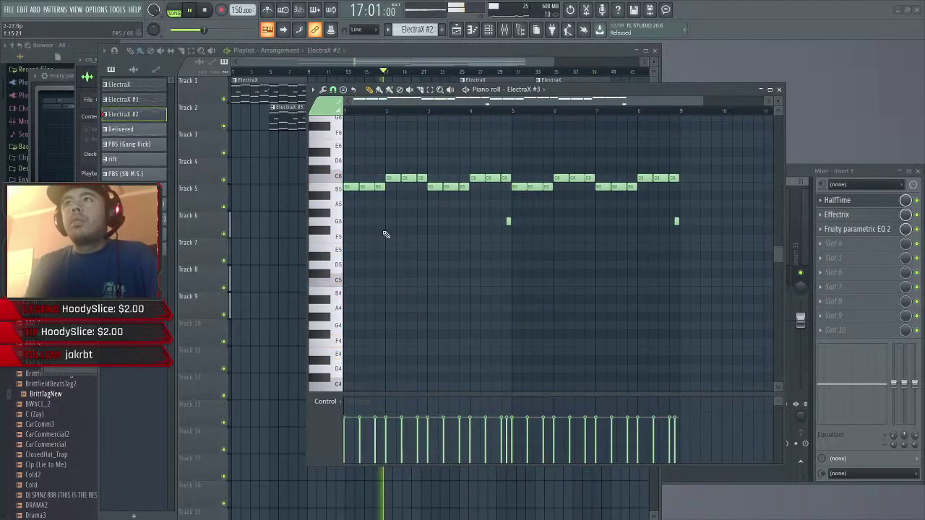
left_click(521, 62)
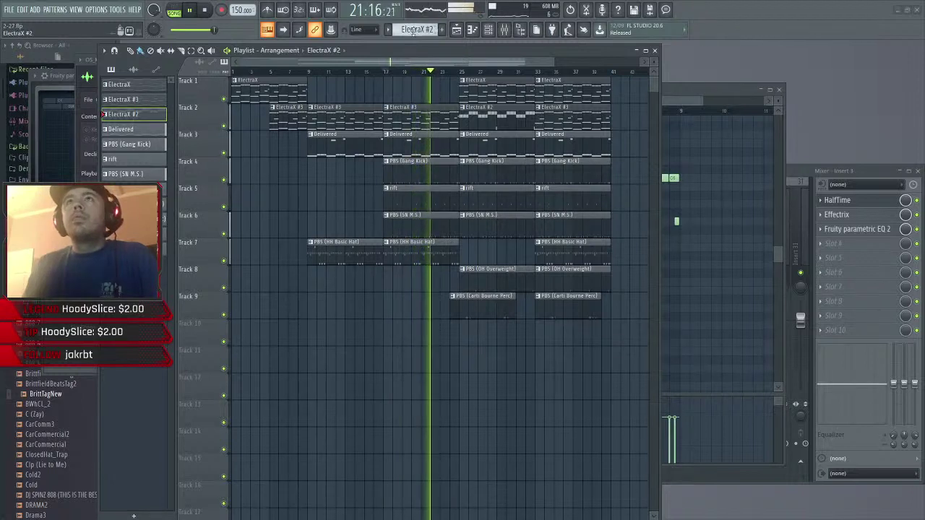
- Transpose all notes of the ElectraX #2 pattern down one octave and restart the arrangement's playback from bar 17
left_click_drag(416, 30, 417, 14)
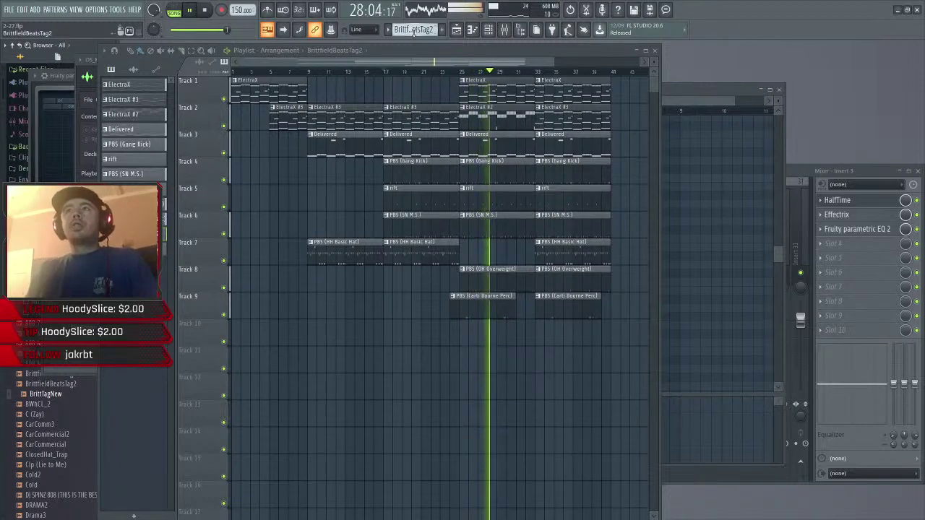
double_click(506, 116)
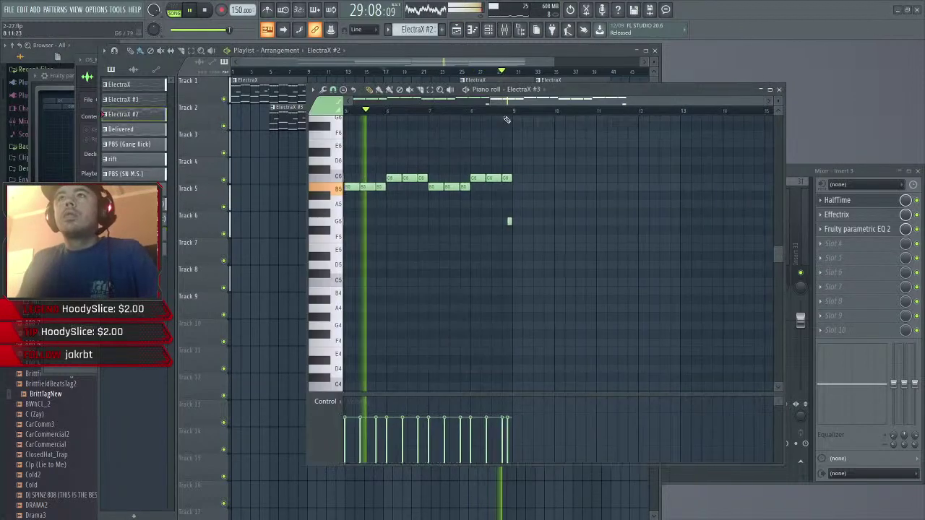
left_click_drag(526, 105, 346, 100)
key("ctrl+a")
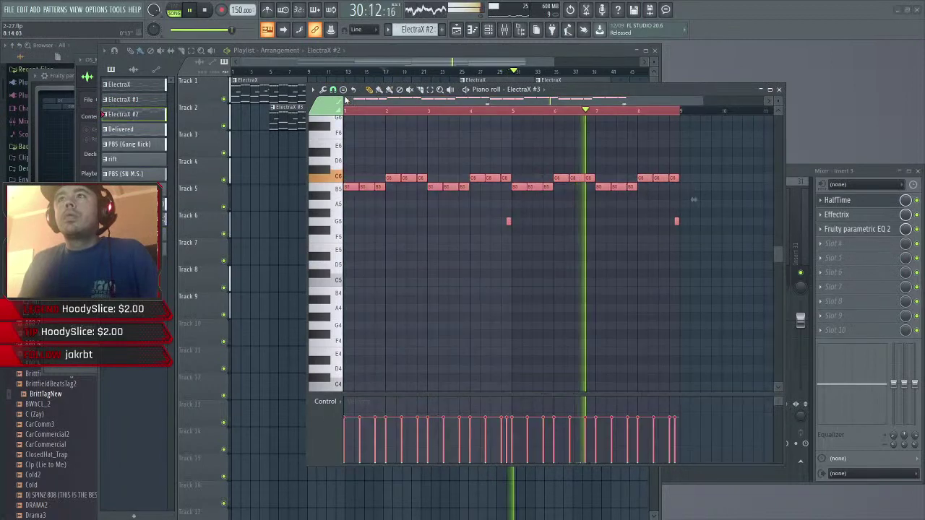
key("ctrl+Down")
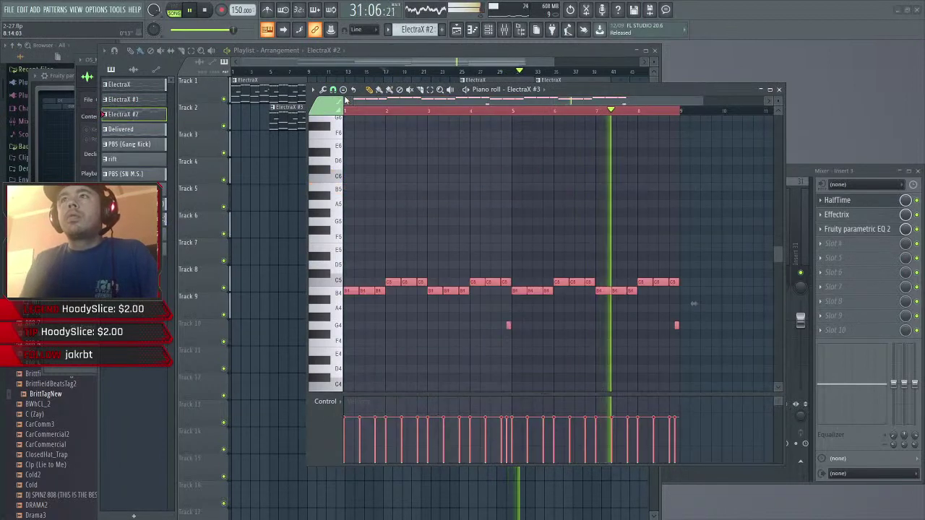
left_click(462, 58)
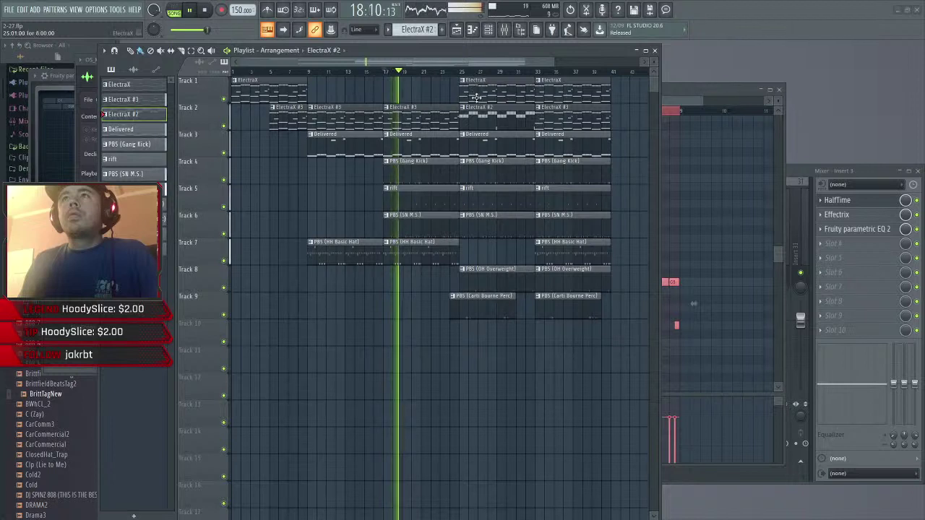
left_click(213, 13)
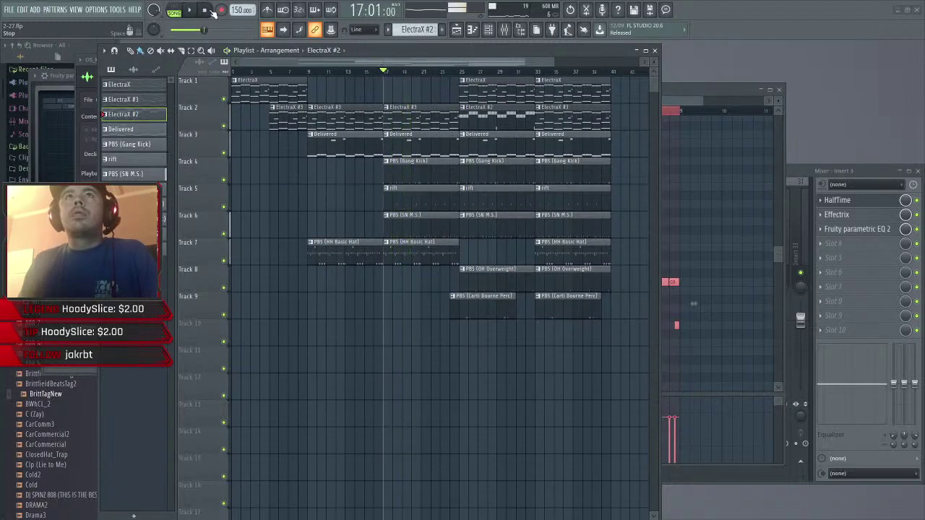
left_click(384, 76)
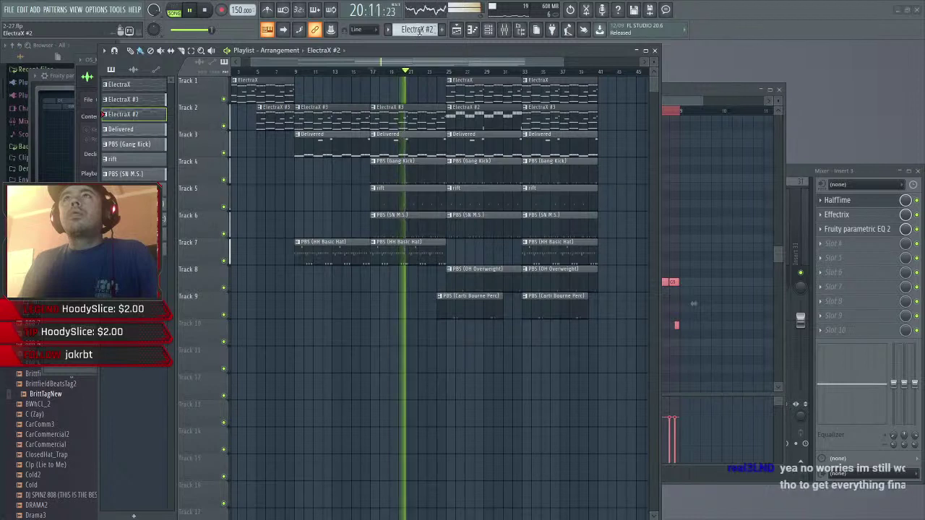
- Choose the OS_KYO_Cym_Snow pattern and place it at bar 33 on Track 10
scroll(420, 32, "down", 7)
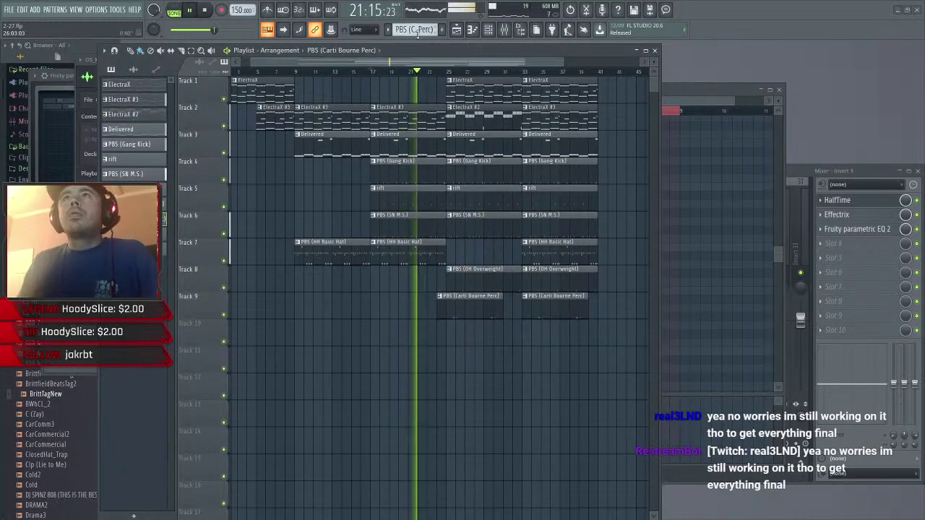
scroll(417, 31, "down", 1)
scroll(417, 32, "up", 1)
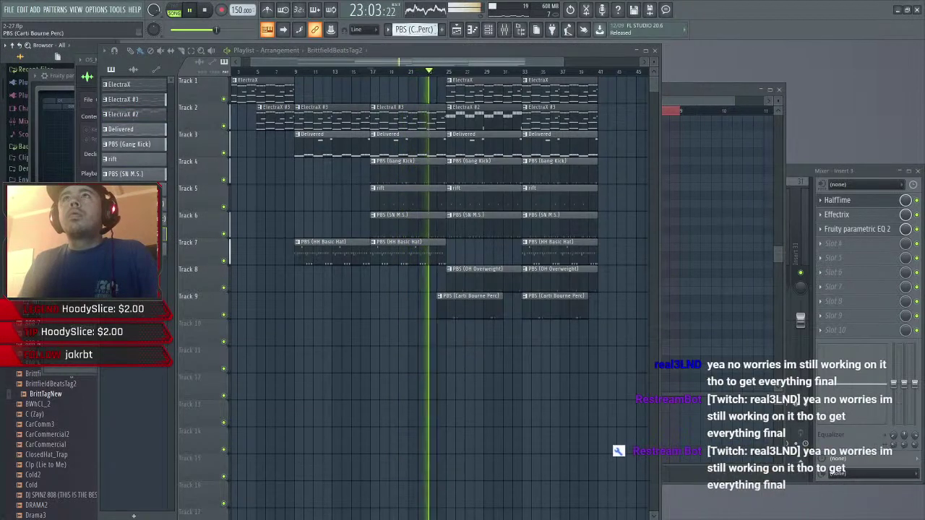
left_click(474, 31)
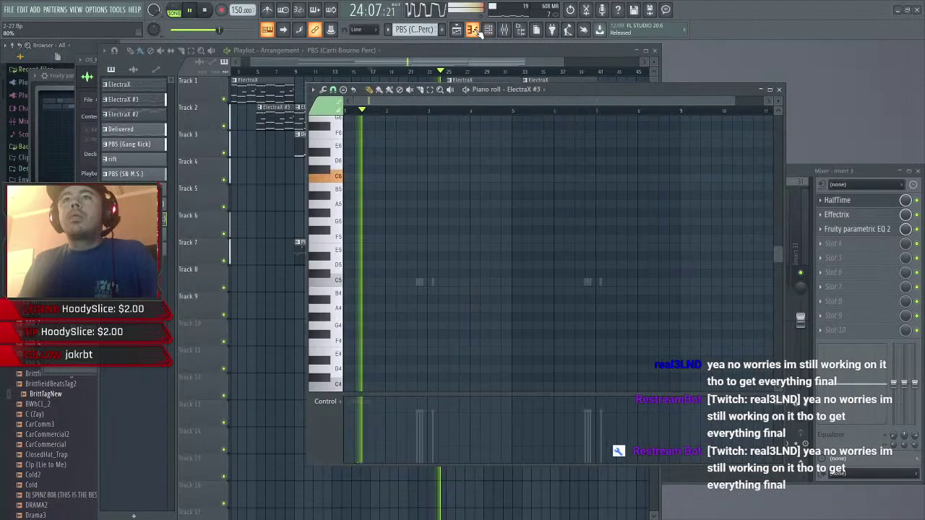
left_click(457, 31)
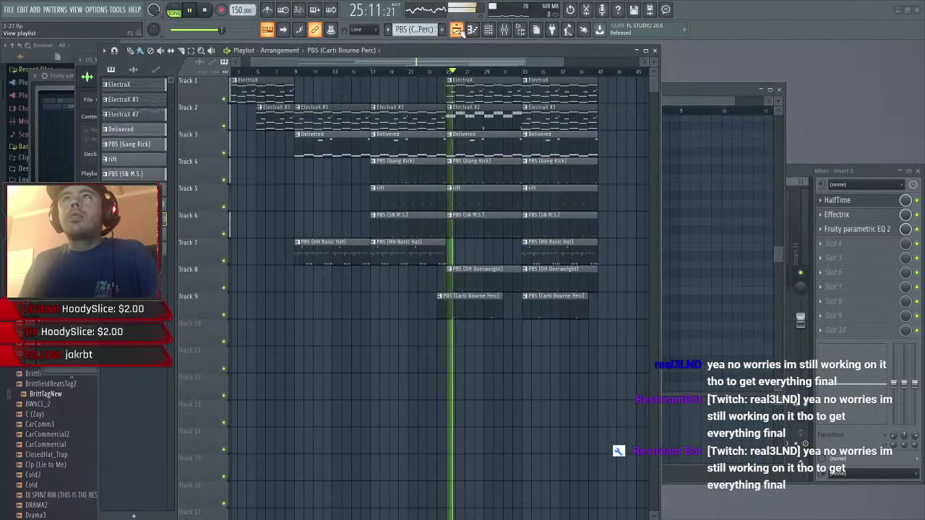
scroll(419, 30, "down", 2)
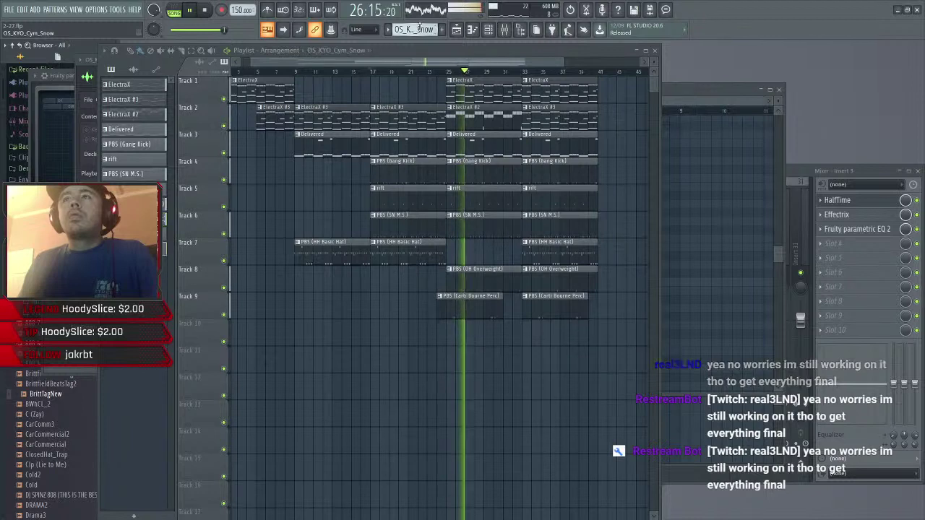
left_click(526, 331)
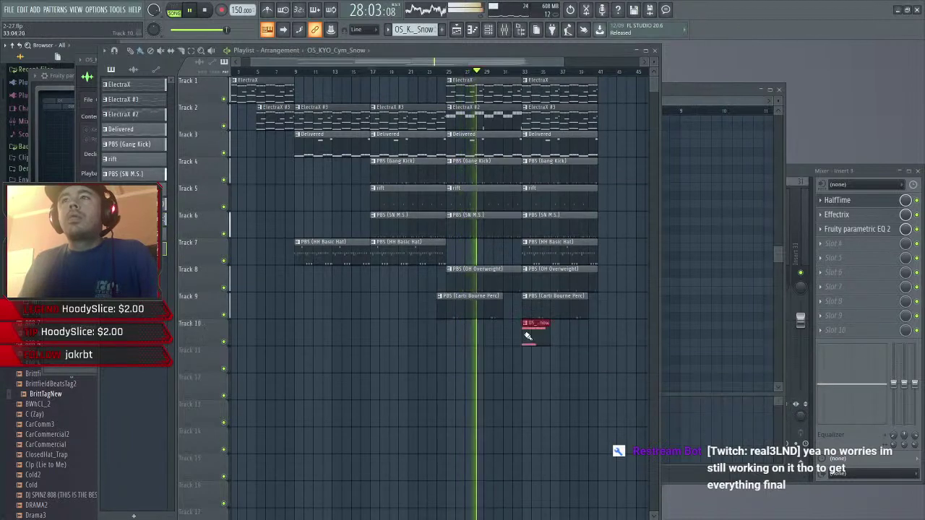
- Place two more OS_KYO_Cym_Snow clips on Track 10, starting at bars 9 and 17
left_click(296, 340)
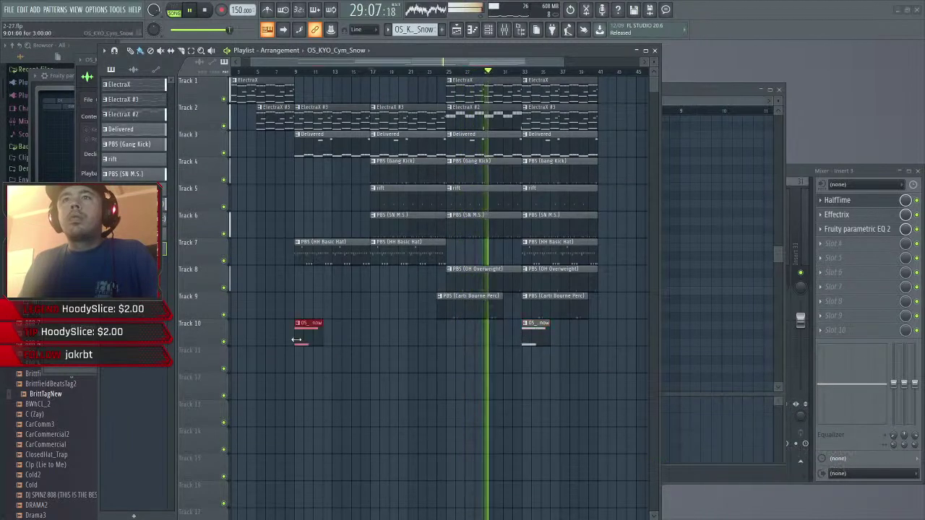
left_click(376, 341)
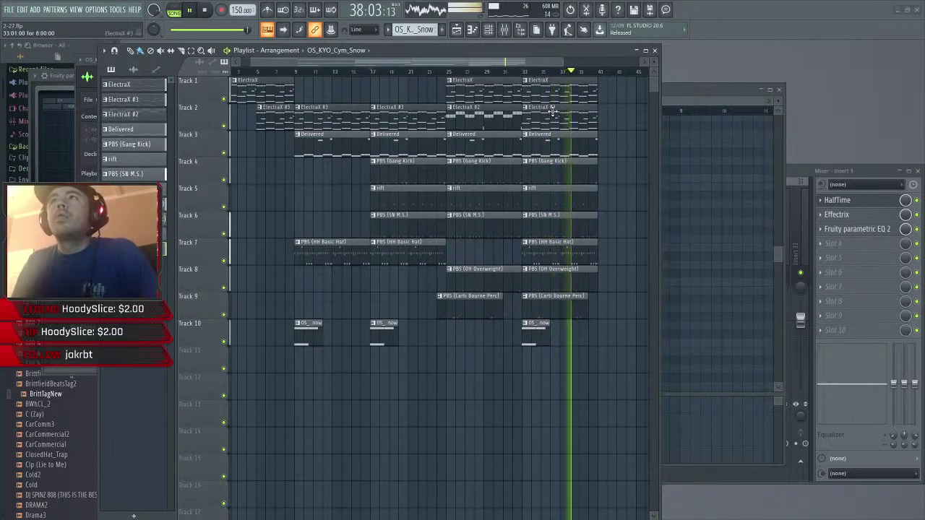
- Make the ElectraX clip at bar 25 on Track 1 unique and open its pattern in the piano roll
left_click(451, 82)
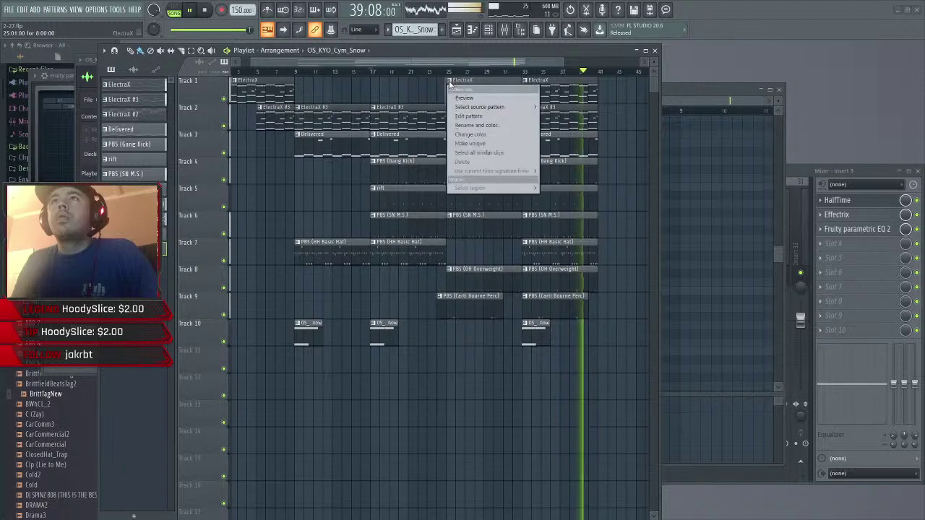
left_click(491, 124)
double_click(488, 93)
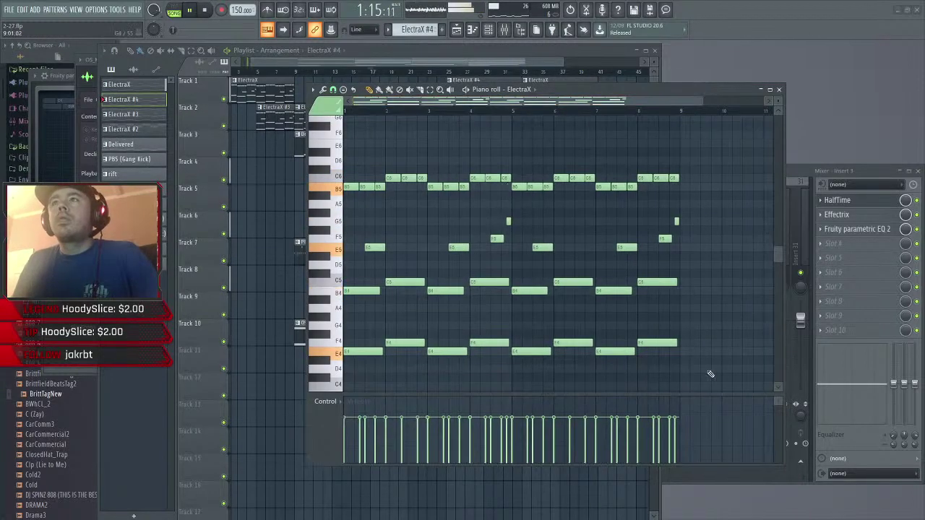
- Delete all notes from F5 downward in the unique ElectraX pattern and return to the playlist
left_click_drag(715, 388, 340, 244)
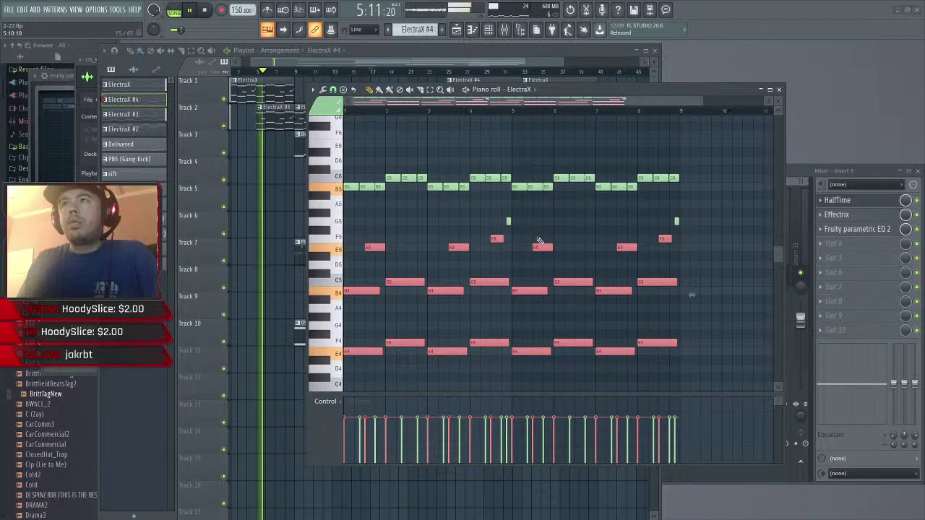
key("Delete")
key("space")
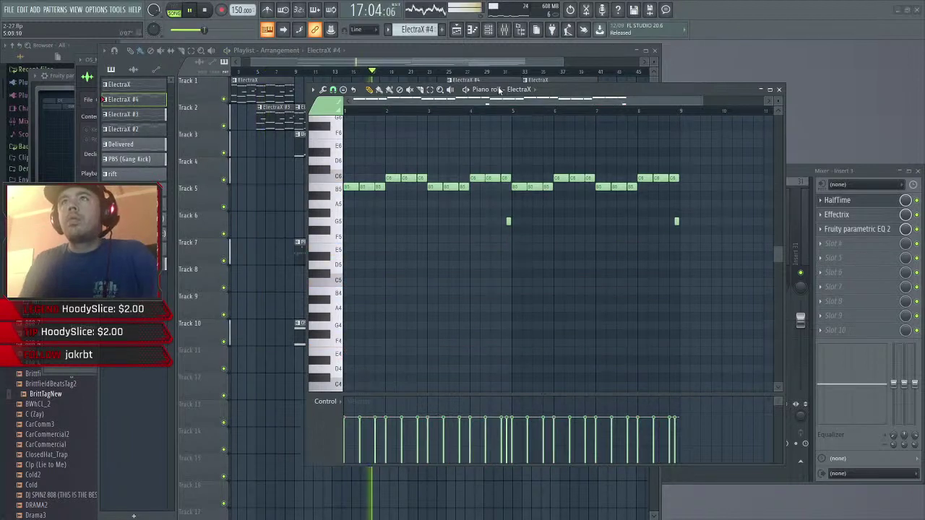
key("space")
left_click(479, 61)
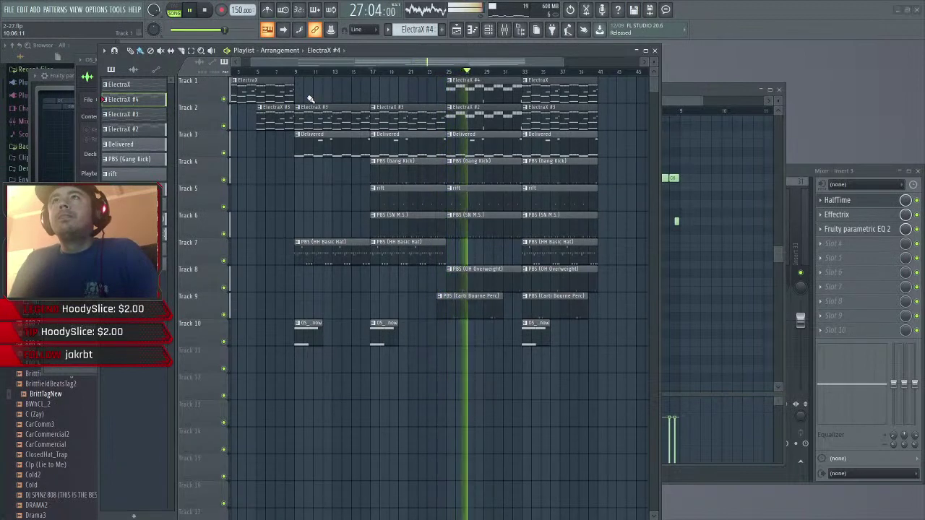
- Transpose all notes of the ElectraX #4 pattern down one octave and restart the arrangement's playback from bar 23
double_click(486, 98)
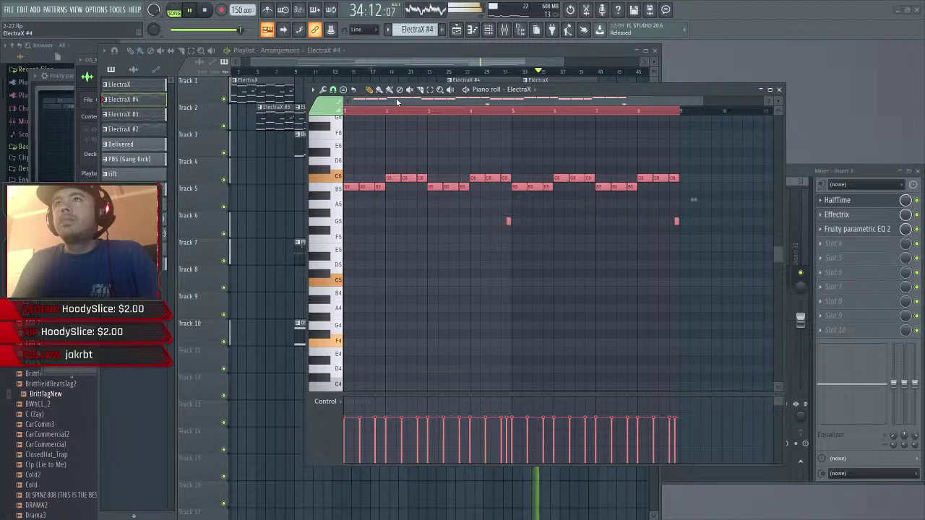
key("ctrl+Down")
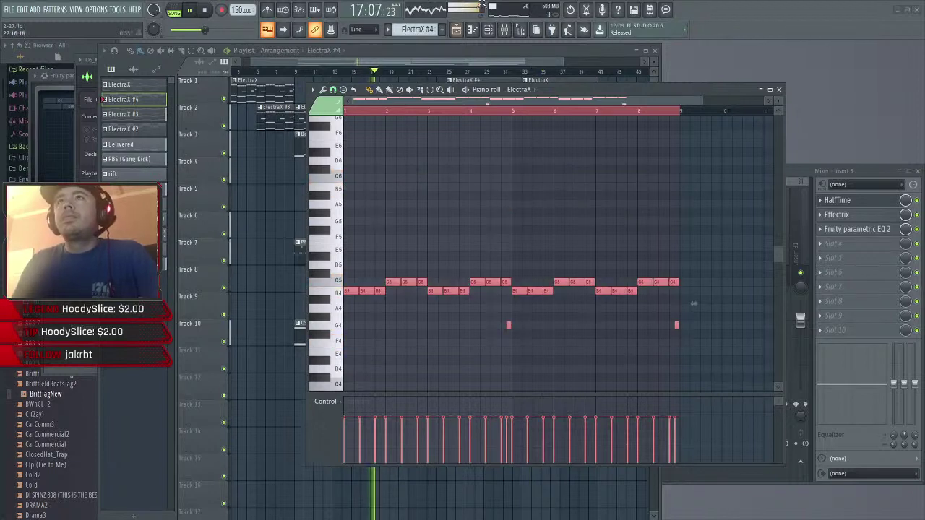
left_click(454, 59)
left_click(430, 73)
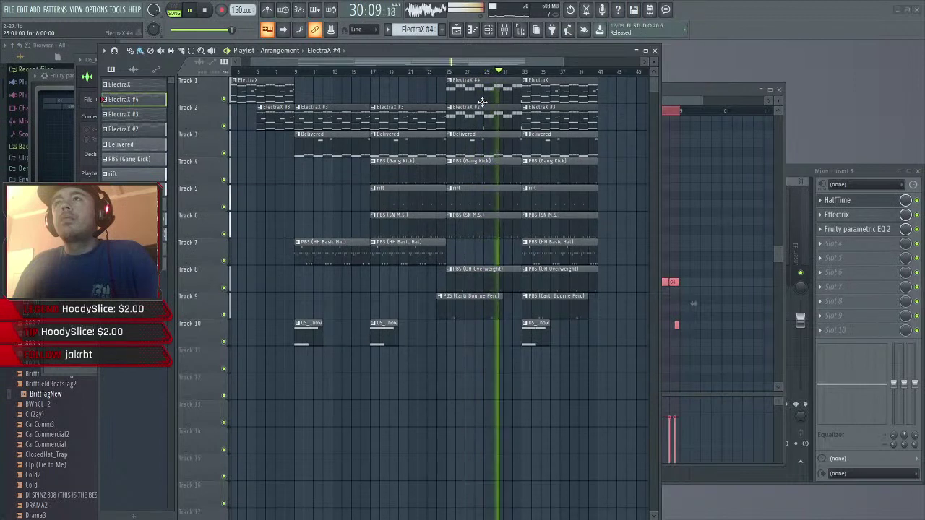
- Review the Effectrix effect on mixer Insert 1 and return to the playlist
left_click(853, 173)
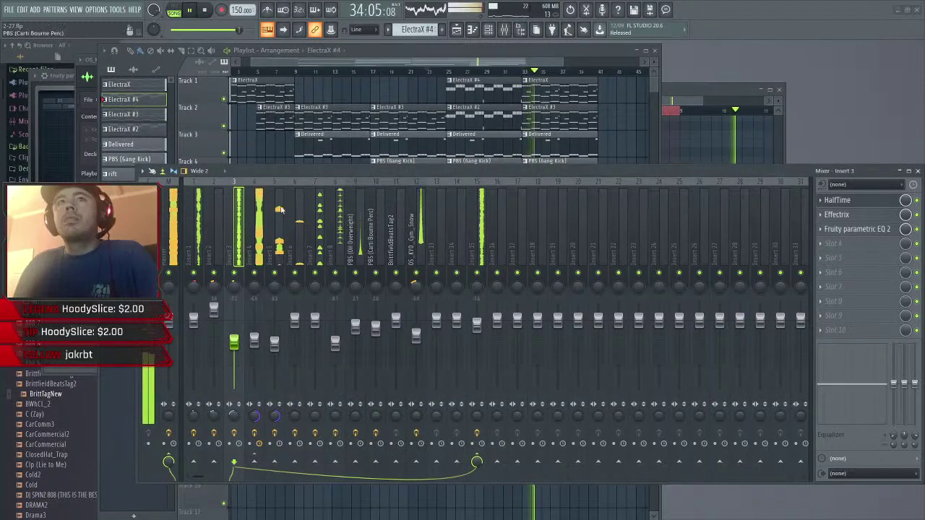
left_click(200, 230)
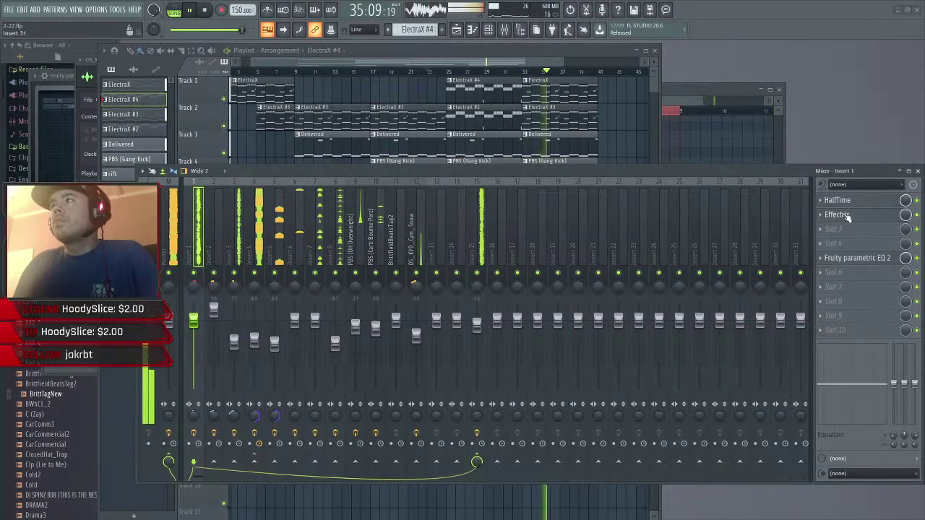
left_click(838, 215)
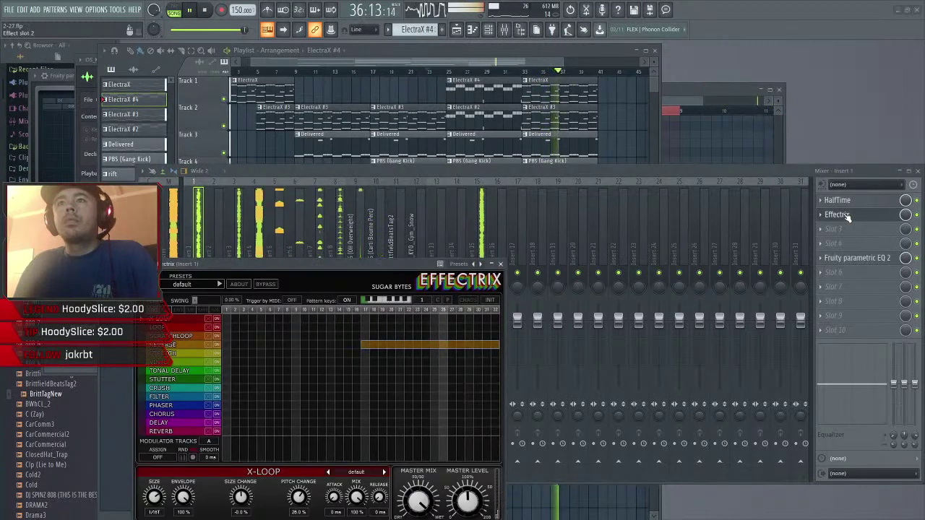
left_click(700, 89)
left_click(538, 61)
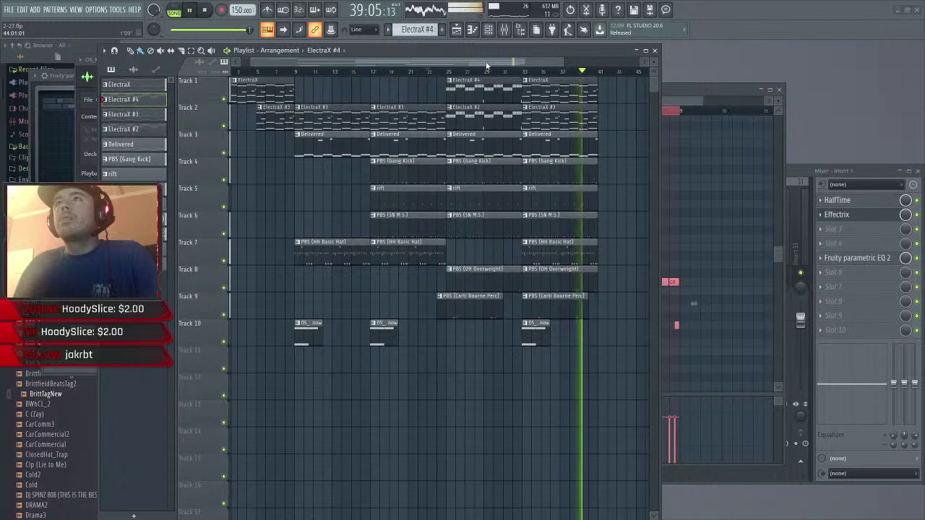
- Trim the bar 25 section so Delivered starts at bar 29, PBS (Gang Kick) ends at bar 29 and rift ends at bar 32
left_click(448, 72)
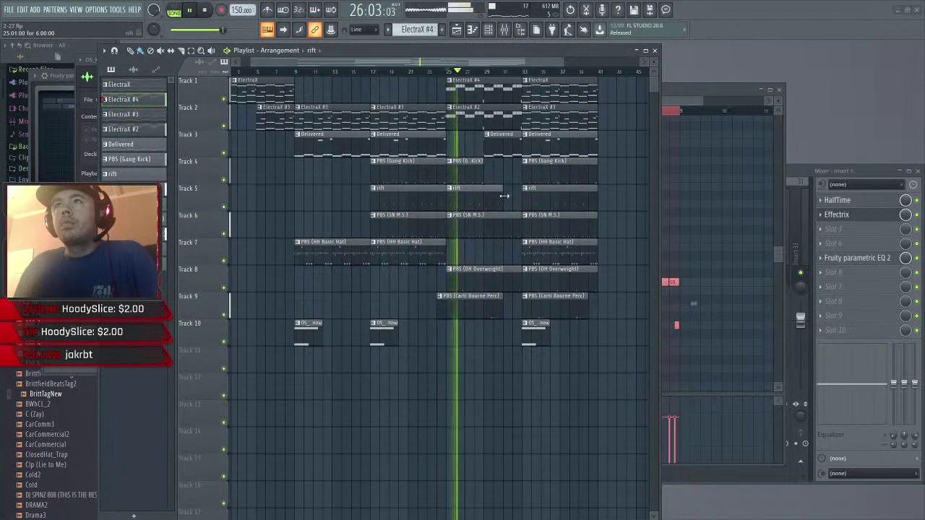
left_click_drag(504, 196, 513, 195)
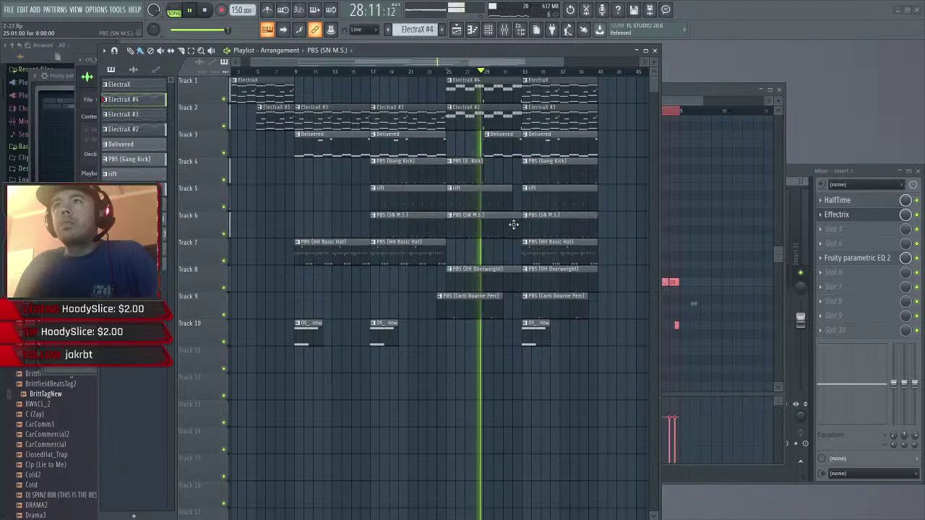
- Examine the snare notes of the PBS (SN M.S.) pattern in the piano roll and return to the playlist
double_click(512, 223)
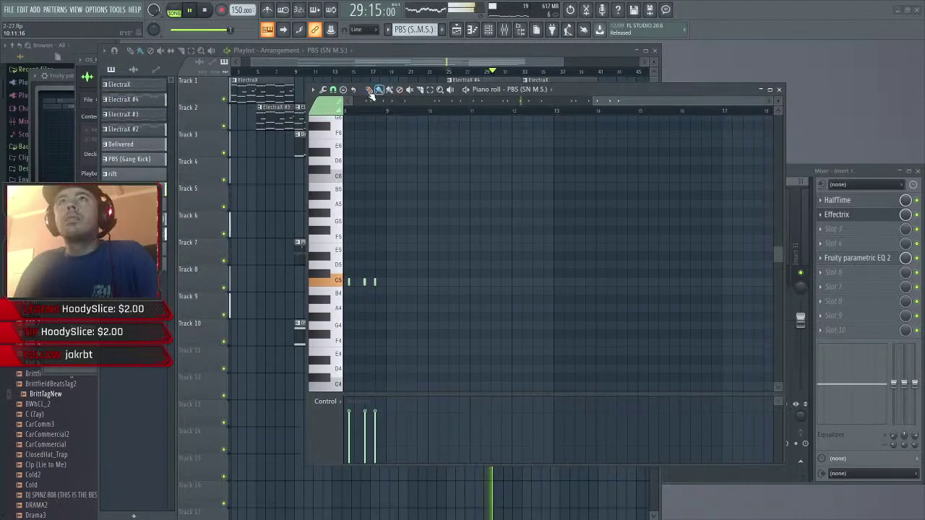
left_click(333, 91)
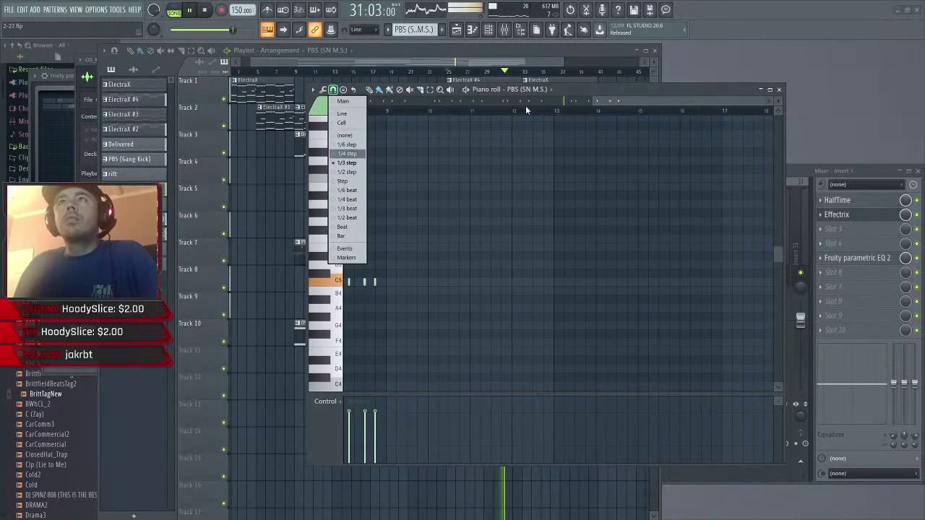
left_click_drag(614, 102, 476, 102)
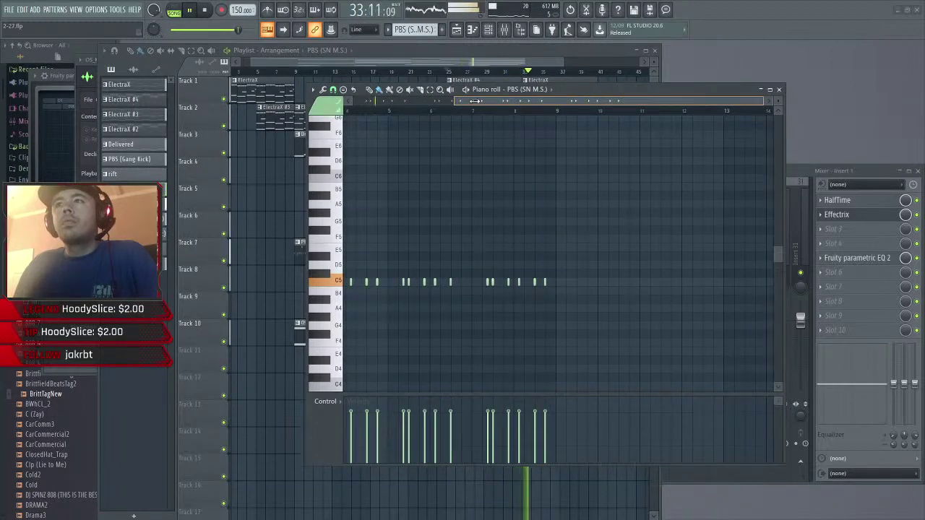
left_click(490, 32)
left_click(491, 32)
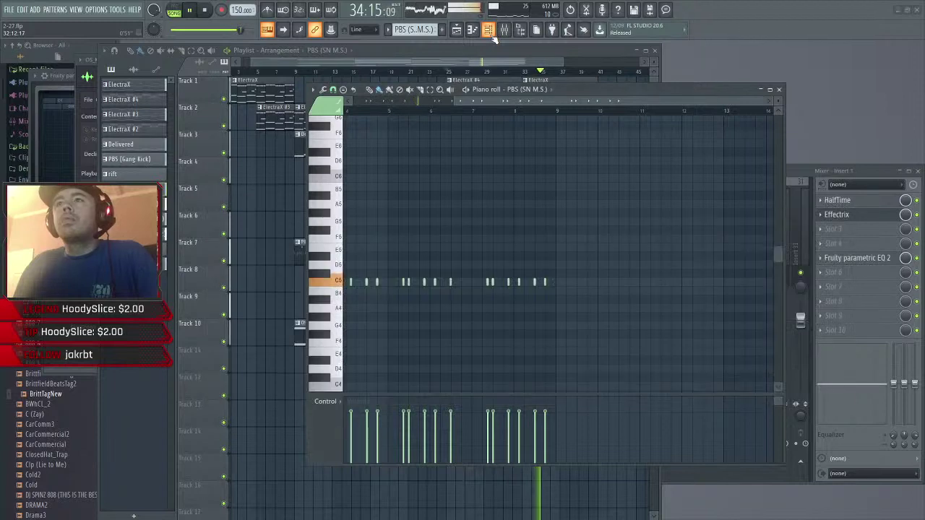
left_click(475, 35)
left_click(459, 32)
left_click(458, 32)
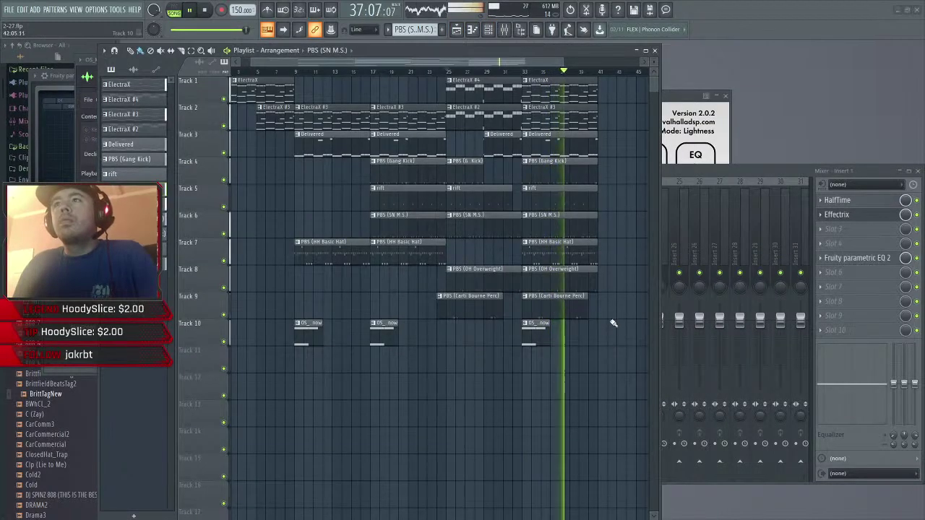
- Duplicate all clips starting at bar 33 on Tracks 1 to 10 to bar 41 and save the project
left_click_drag(605, 372, 538, 54)
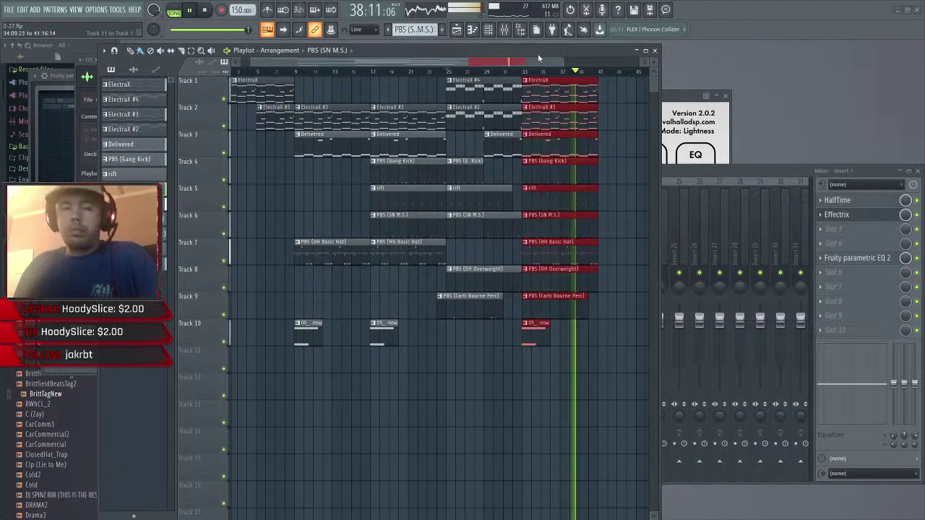
left_click_drag(542, 137, 583, 133)
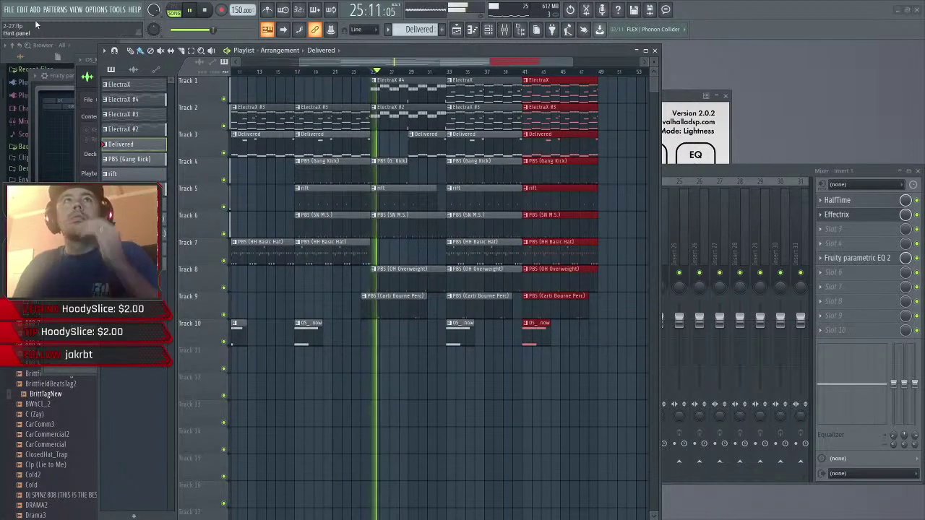
left_click(9, 9)
left_click(19, 55)
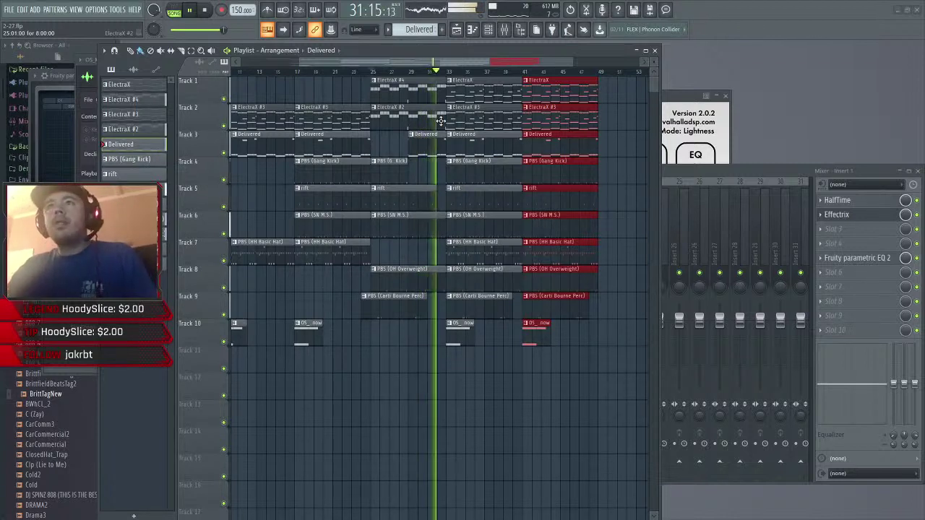
- Shorten the PBS (SN M.S.) clip at bar 25 to end at bar 32 and replay the arrangement from bar 31
left_click(440, 221)
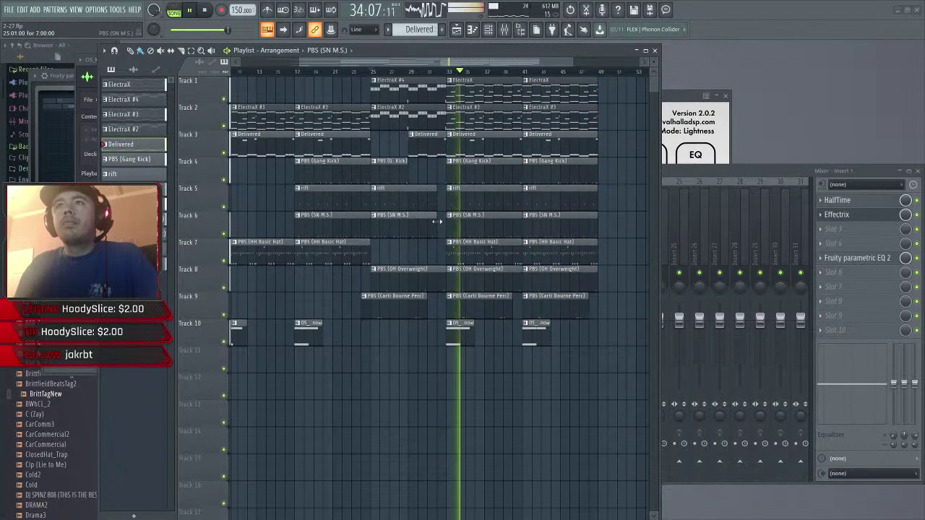
key("space")
left_click(431, 72)
key("space")
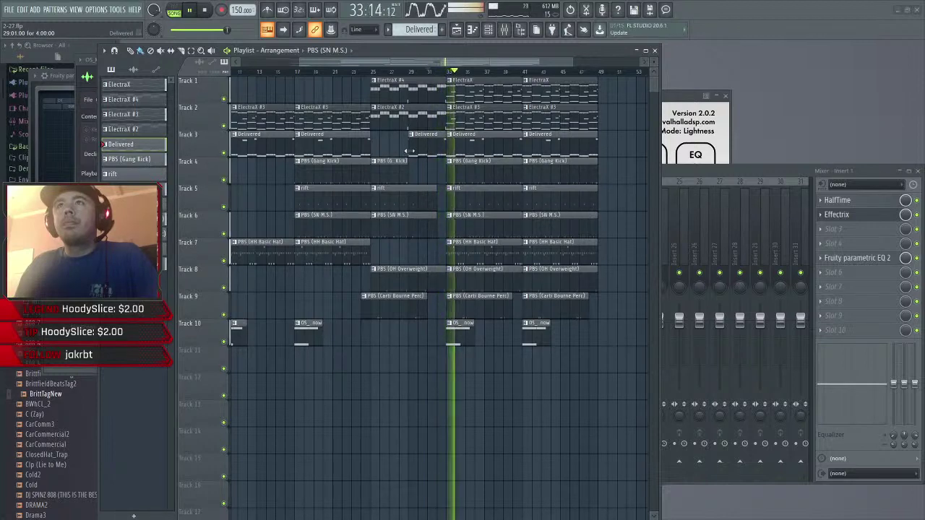
- Trim the Delivered clip before bar 33 on Track 3 so it starts at 32:13:00, and replay the transition
scroll(434, 151, "up", 4)
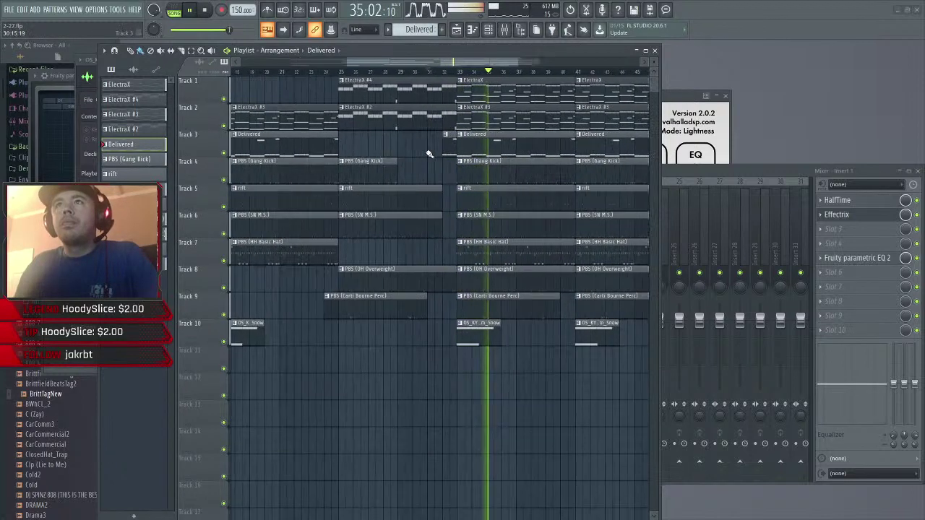
left_click_drag(457, 152, 477, 153)
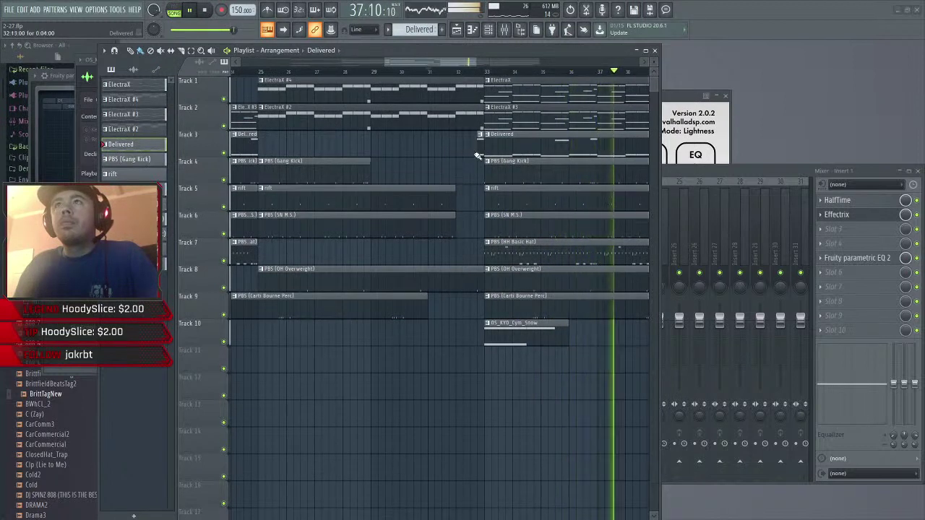
key("space")
key("space")
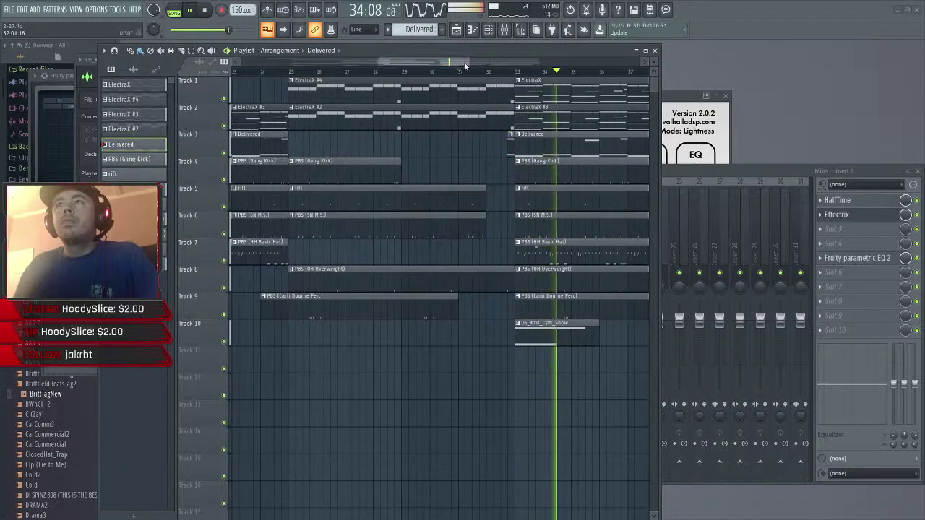
- Duplicate all clips between bars 9 and 48 on Tracks 1 to 10, starting the copy at bar 49
left_click_drag(426, 61, 325, 61)
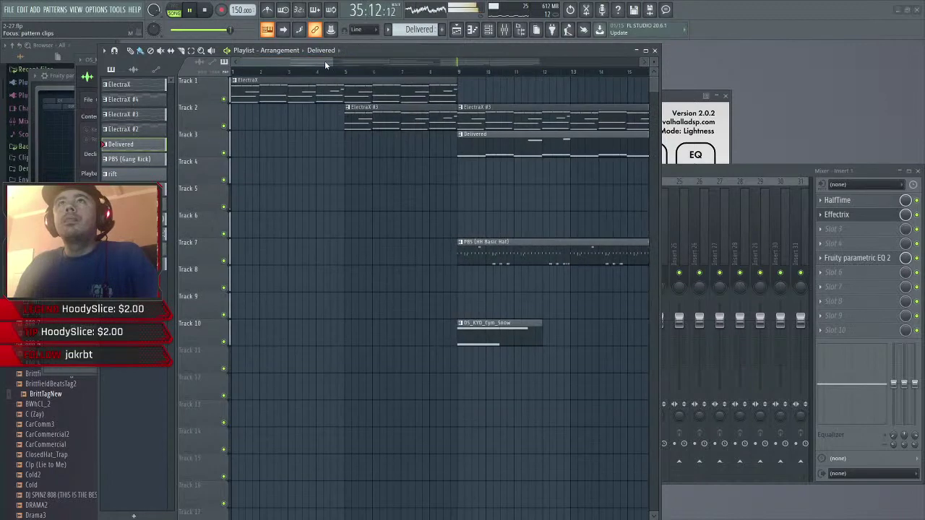
left_click_drag(477, 63, 575, 65)
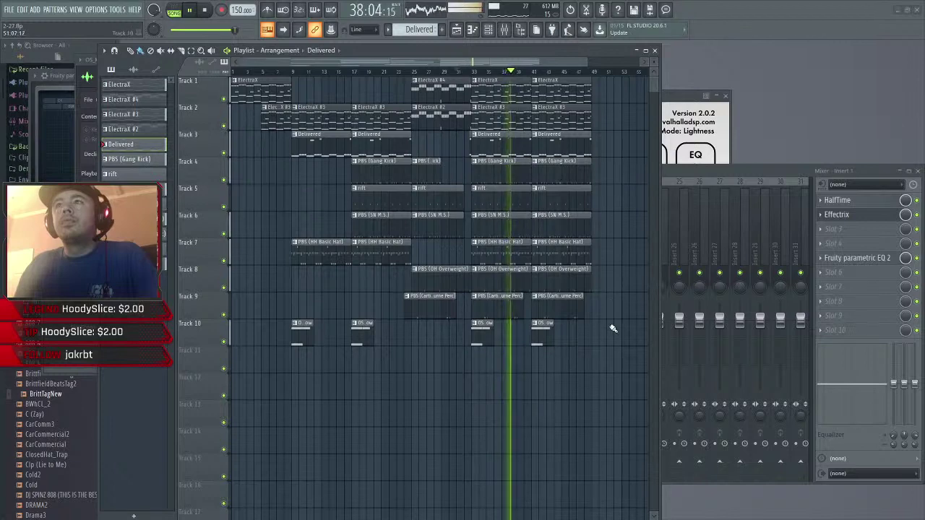
mouse_move(610, 346)
left_mouse_down()
mouse_move(506, 154)
mouse_move(368, 78)
mouse_move(314, 32)
left_mouse_up()
mouse_move(332, 107)
left_mouse_down()
mouse_move(269, 99)
mouse_move(203, 138)
mouse_move(565, 138)
left_mouse_up()
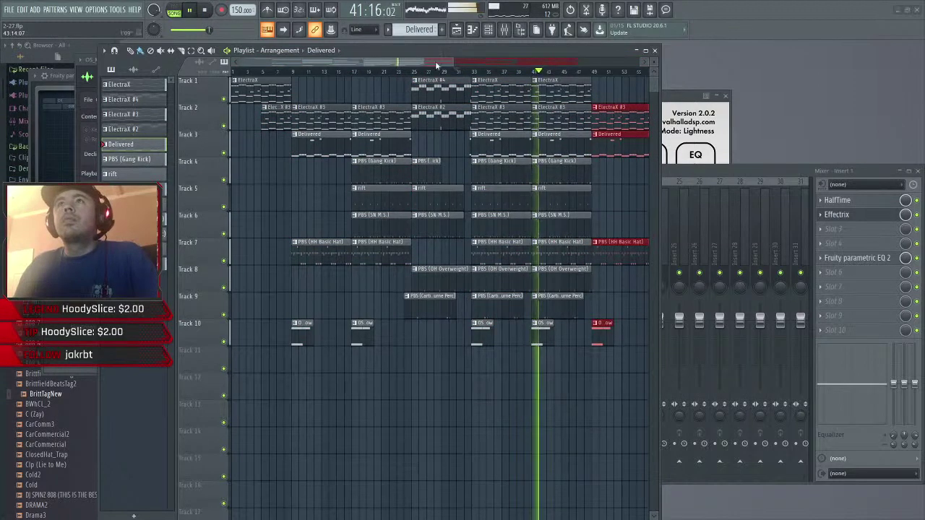
left_click_drag(450, 63, 495, 66)
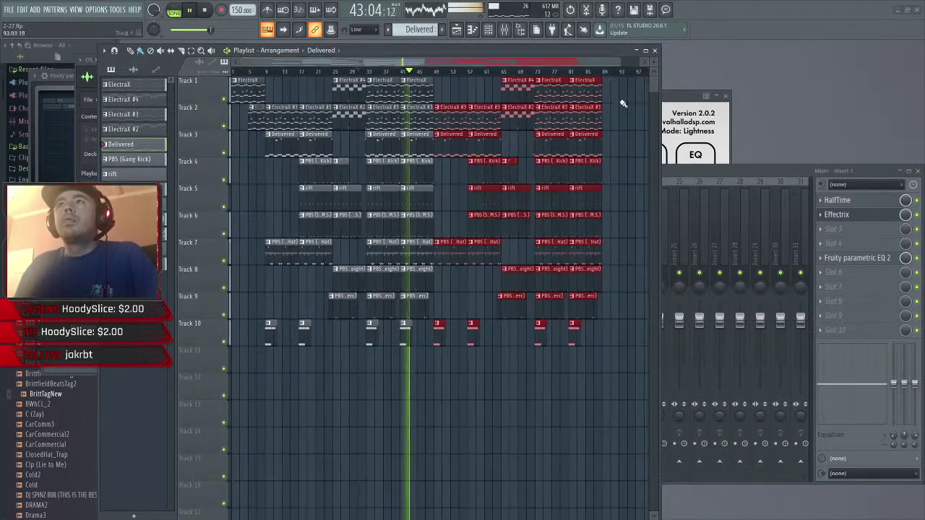
- Place the BrittfieldBeatsTag2 pattern on Track 12 and shift it to run from bar 2 up to bar 9
left_click(441, 30)
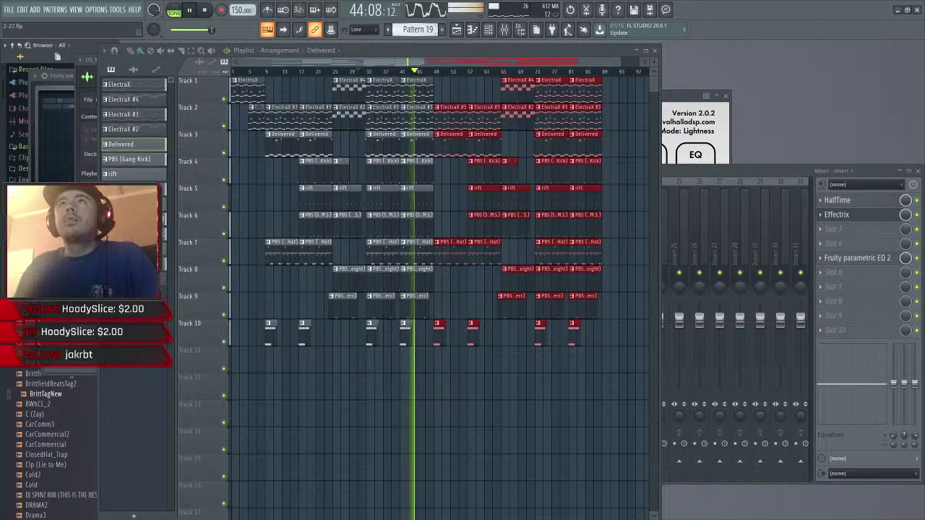
key("space")
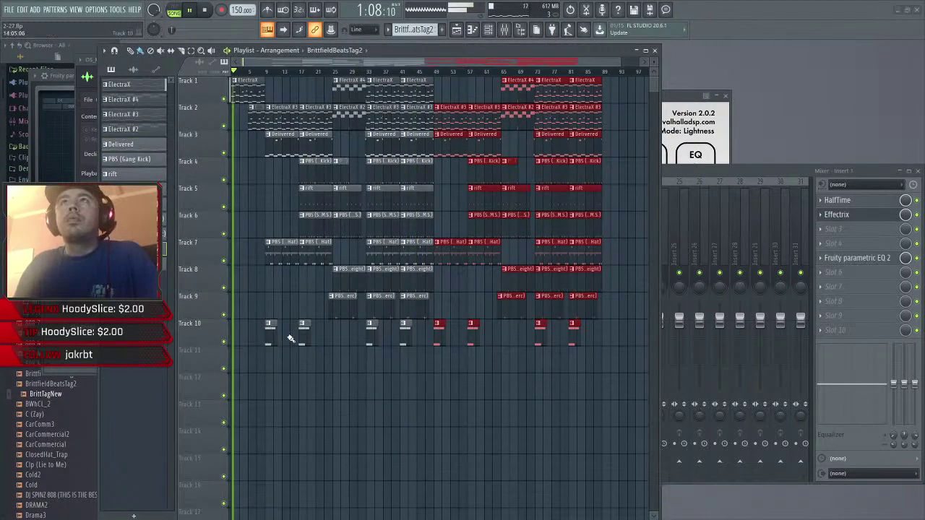
left_click(257, 382)
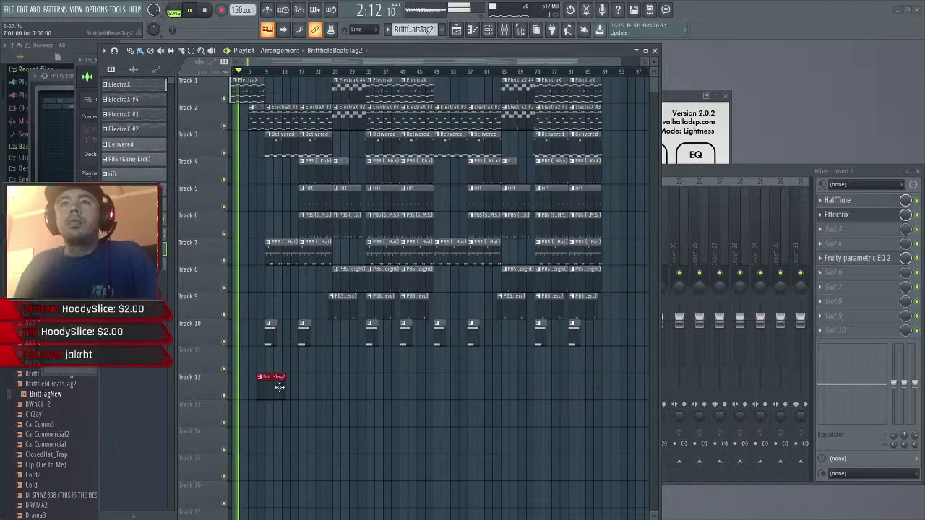
left_click_drag(279, 386, 252, 387)
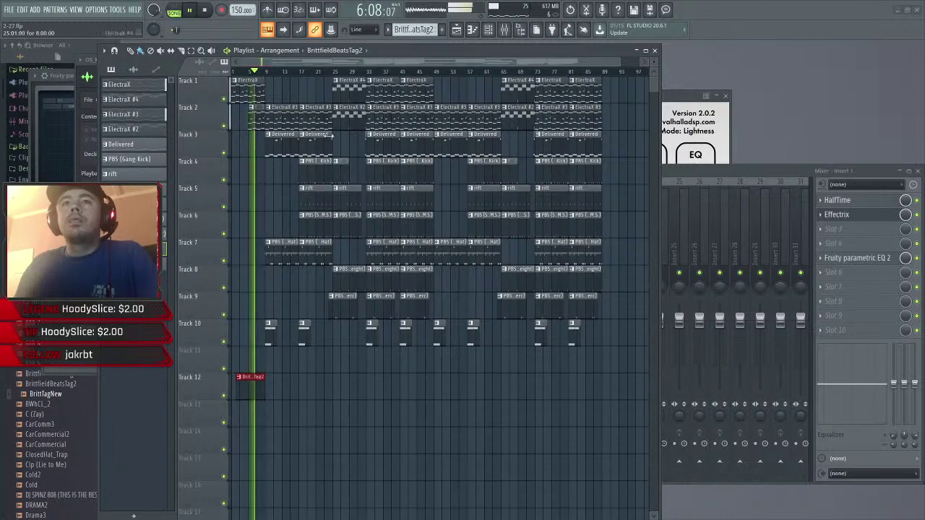
scroll(311, 298, "up", 3)
left_click_drag(357, 65, 298, 66)
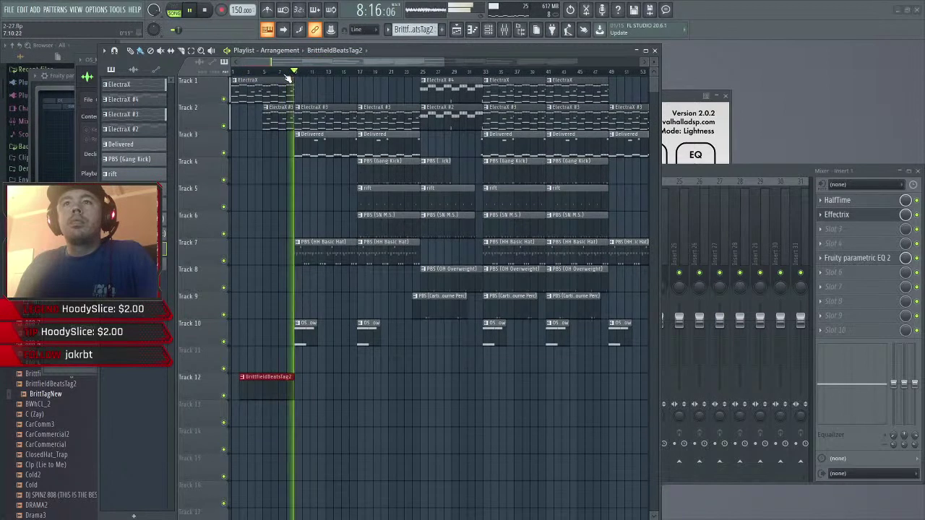
- Check the BrittfieldBeatsTag2 channel in the channel rack and replay the arrangement from the start with the tag in place
left_click(474, 31)
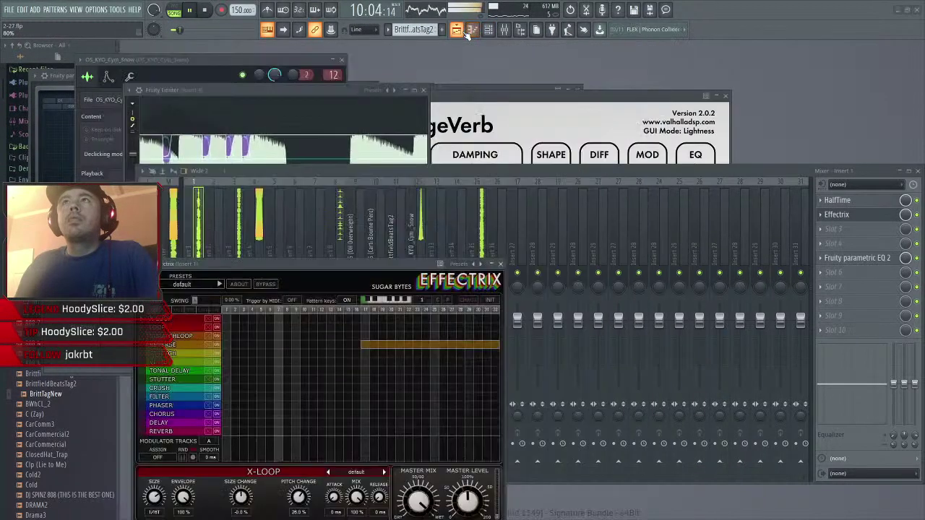
left_click(490, 31)
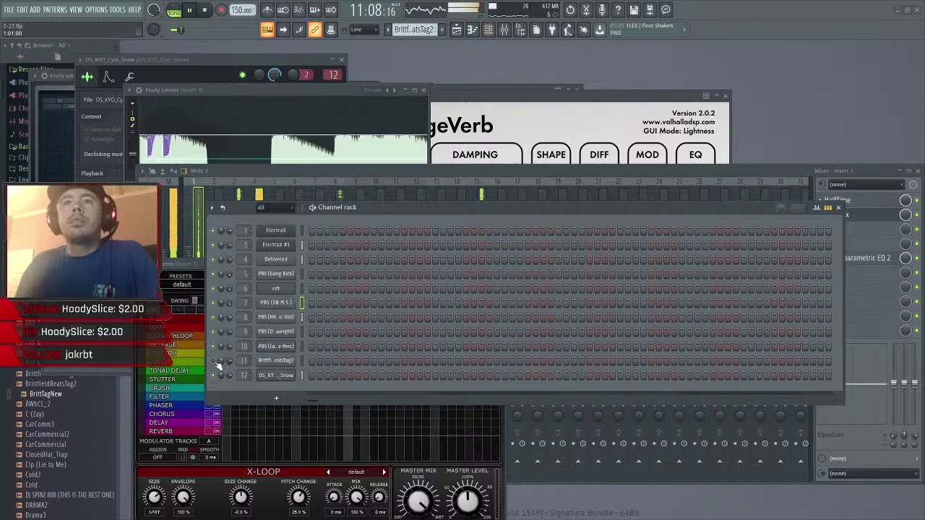
left_click(457, 29)
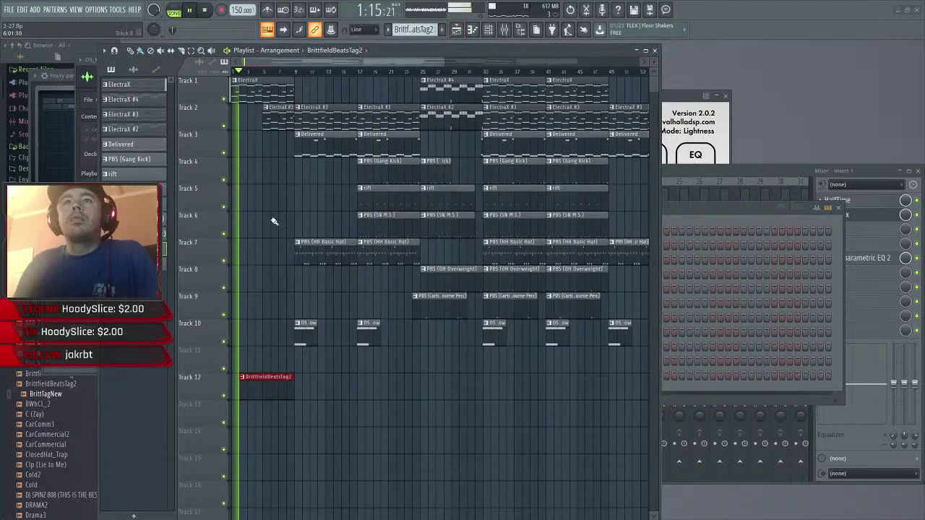
left_click(366, 396)
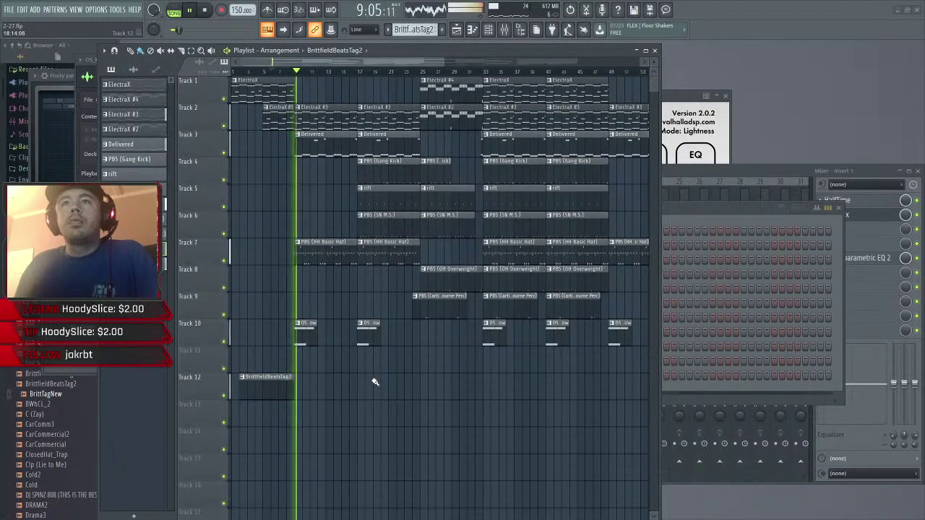
scroll(306, 386, "up", 3)
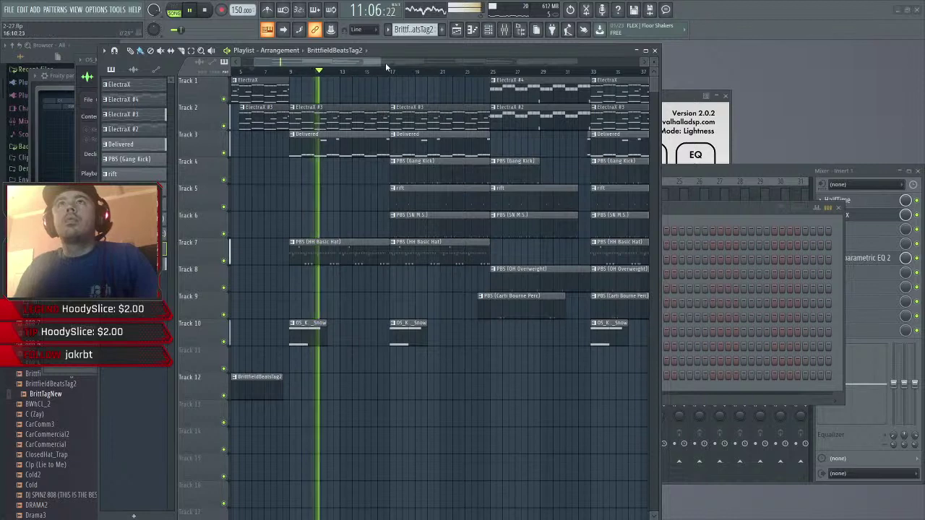
left_click_drag(386, 62, 432, 64)
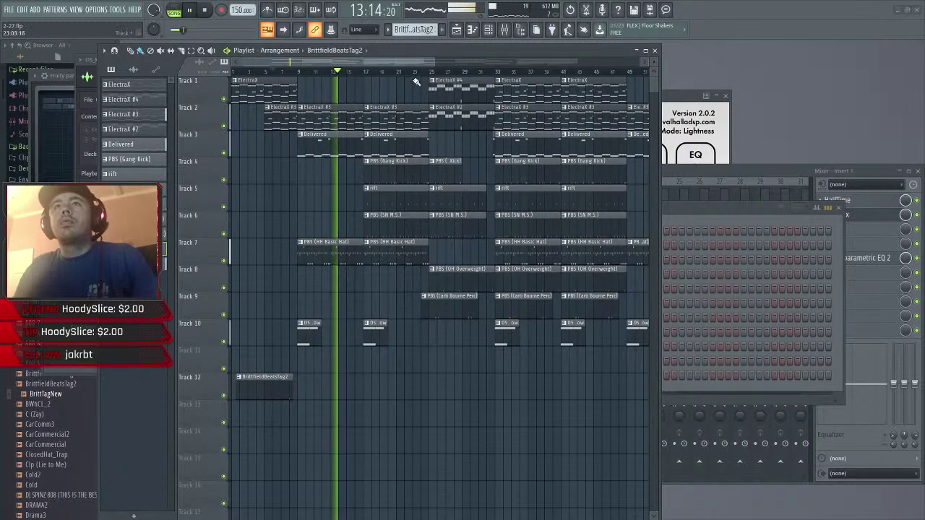
- Try adding two short B5 slide notes in bar 8 of the Delivered pattern, ahead of the C6 slide
double_click(354, 148)
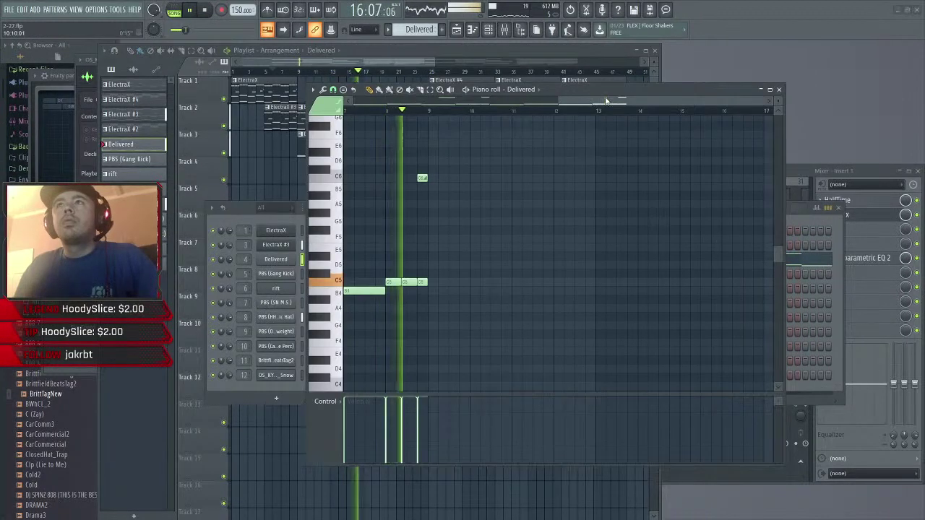
left_click_drag(607, 100, 491, 100)
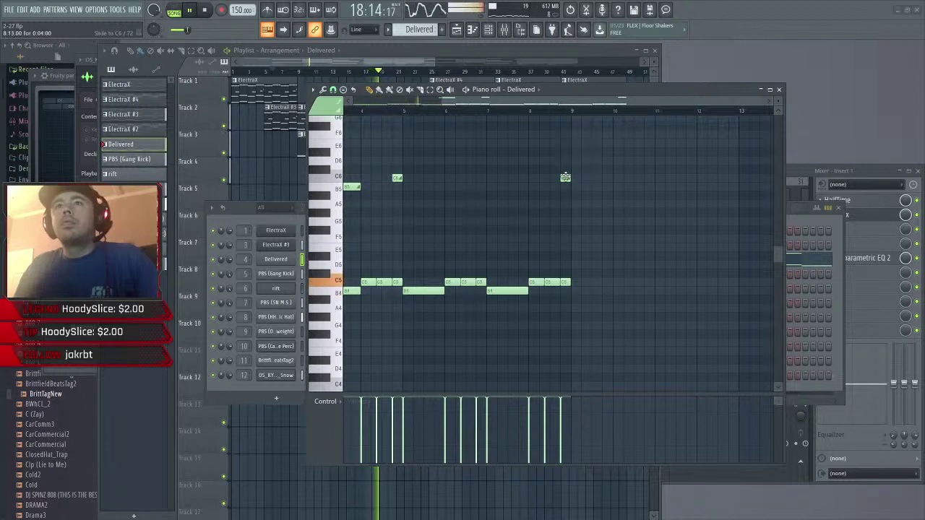
left_click(565, 178)
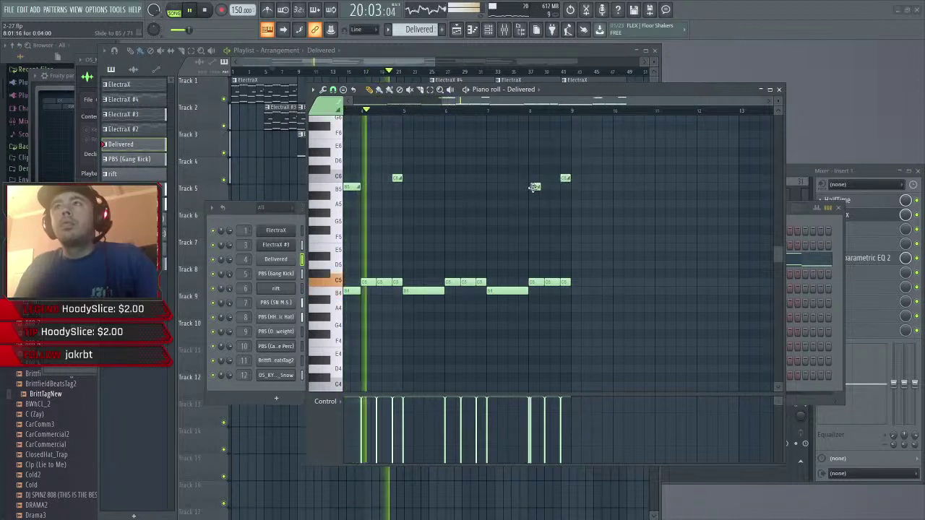
left_click(534, 187)
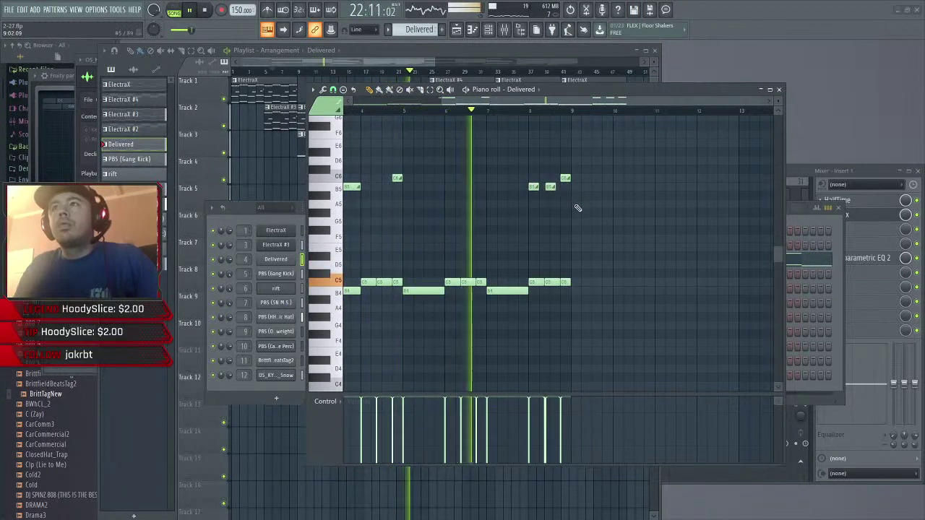
- Delete the two B5 slide notes in bar 8 of the Delivered pattern and return to the playlist
scroll(578, 209, "up", 2, "ctrl")
scroll(577, 209, "up", 1, "ctrl")
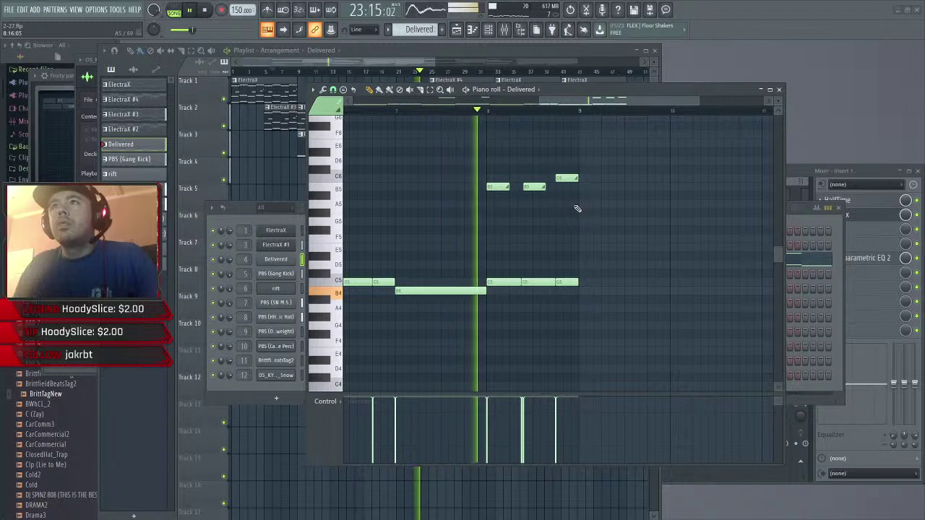
right_click(536, 189)
right_click(494, 190)
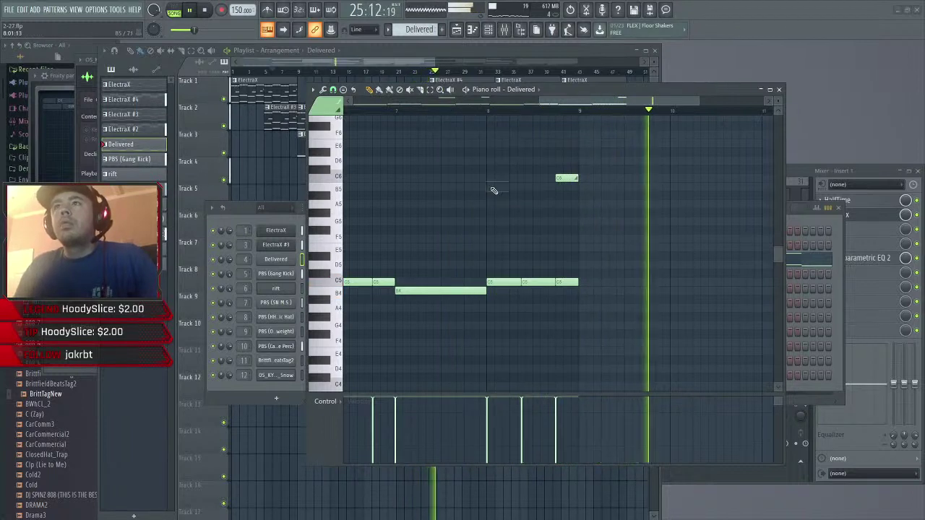
left_click(473, 30)
left_click(456, 31)
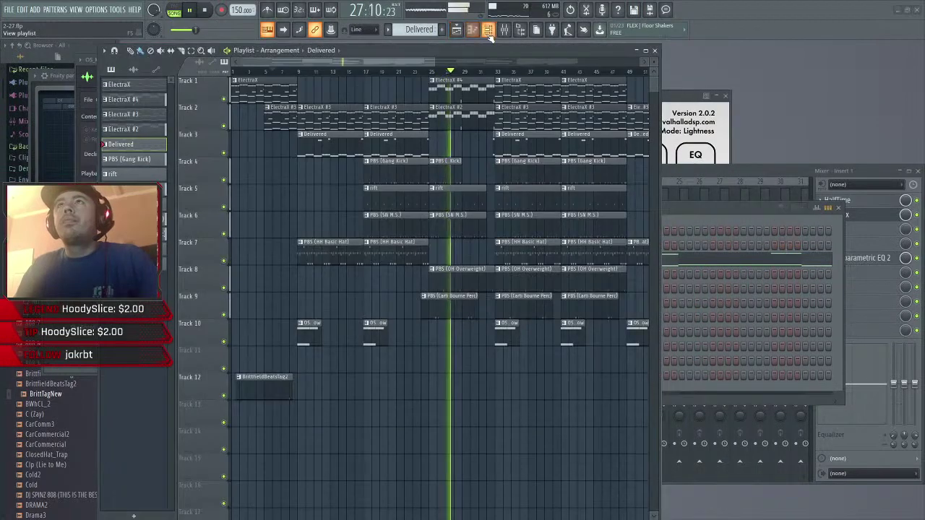
- Open the ElectraX #2 clip at bar 25 on Track 2 and examine its notes
double_click(464, 120)
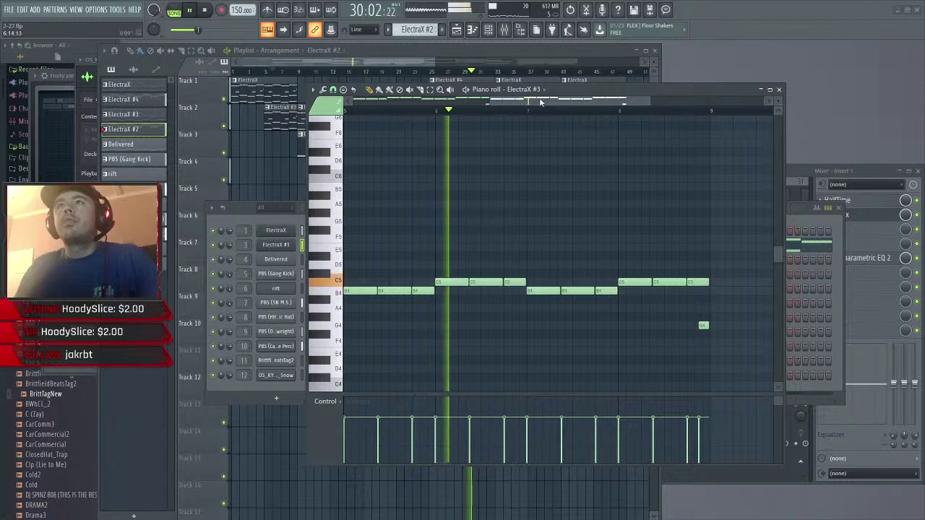
left_click_drag(540, 101, 483, 41)
left_click(488, 33)
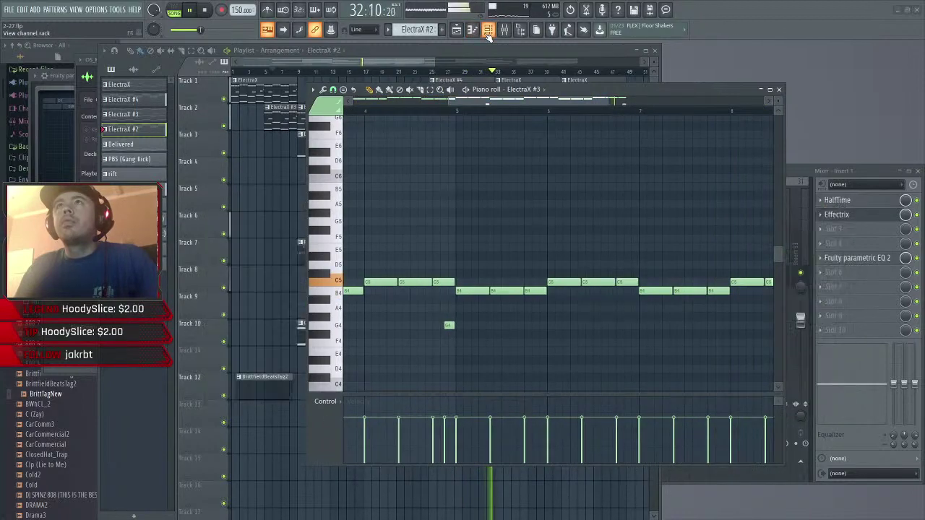
left_click(487, 33)
left_click(488, 33)
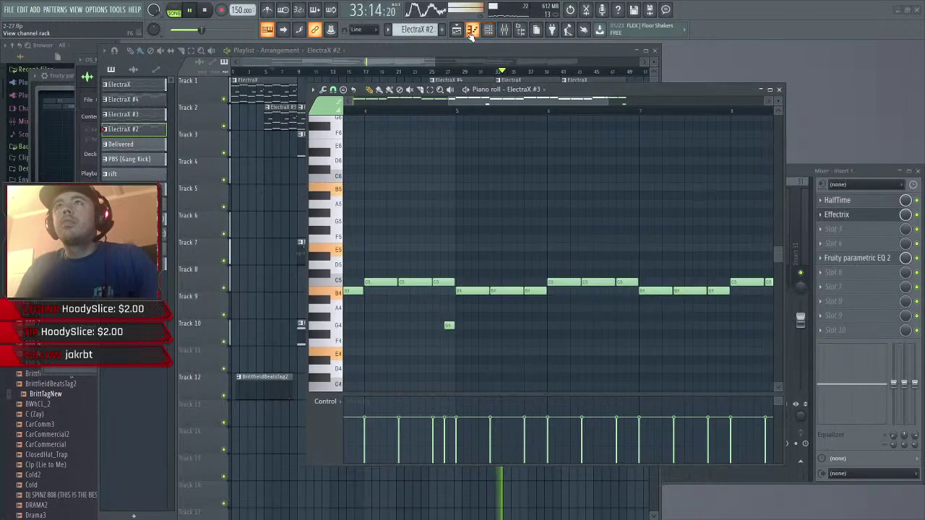
- Save the project and bring the playlist back to the front
left_click(9, 9)
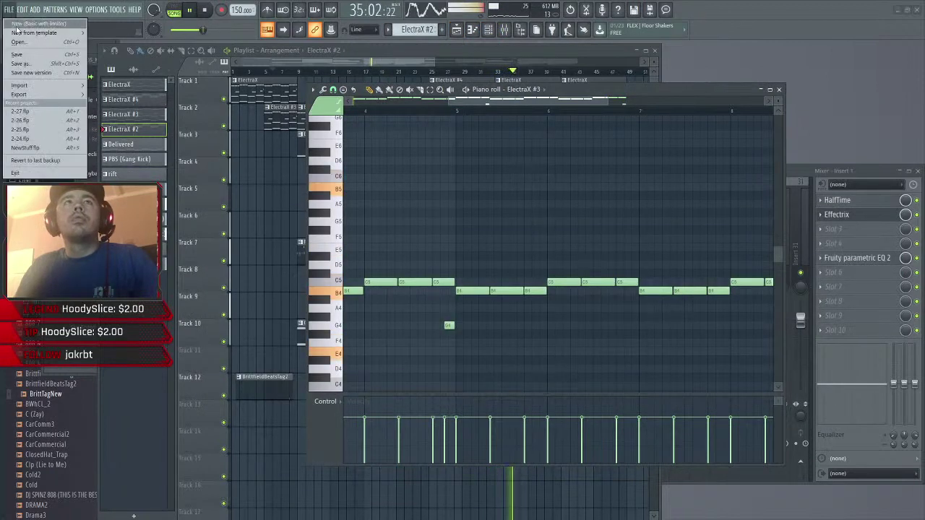
left_click(25, 56)
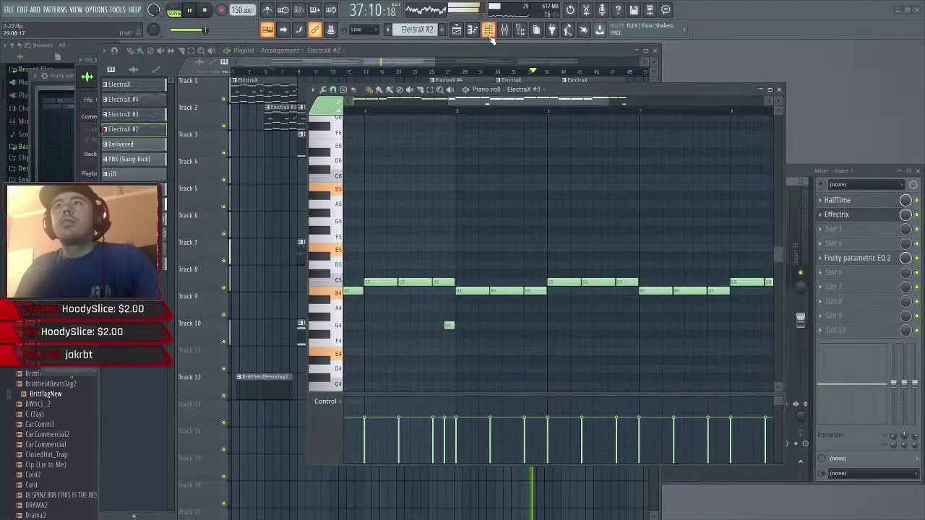
left_click(462, 33)
left_click(472, 34)
left_click(472, 34)
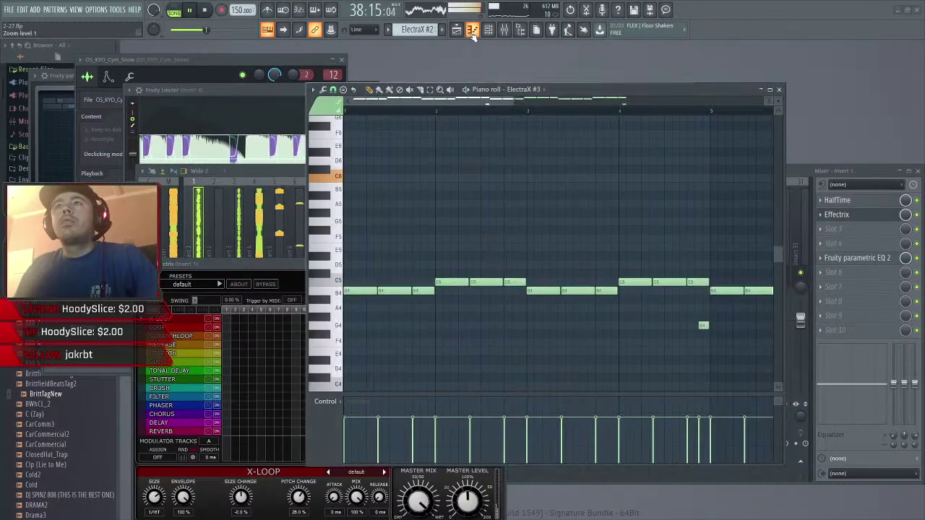
left_click(473, 34)
left_click(472, 31)
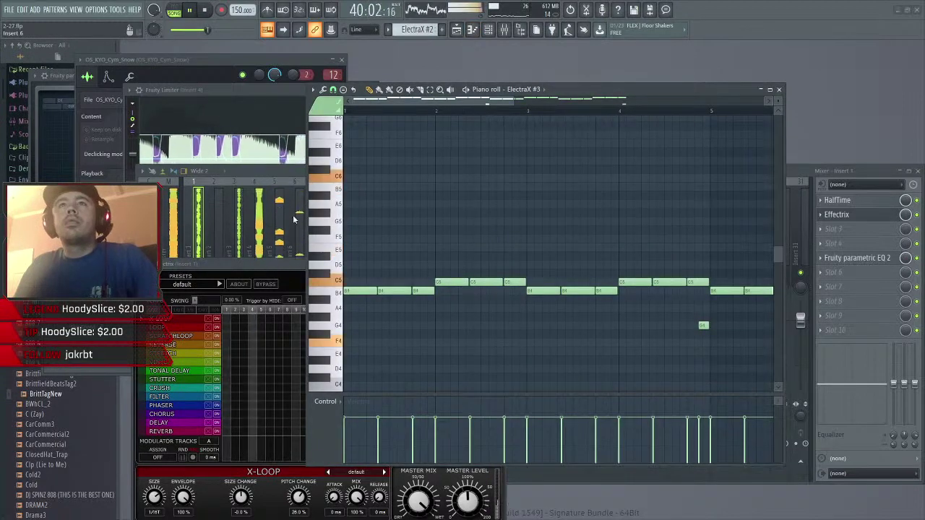
left_click(456, 30)
left_click(456, 30)
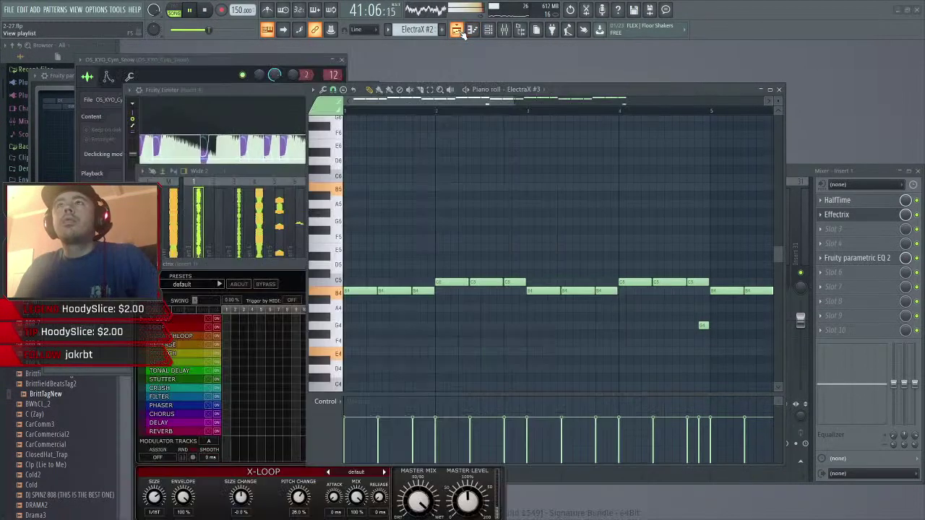
left_click(456, 30)
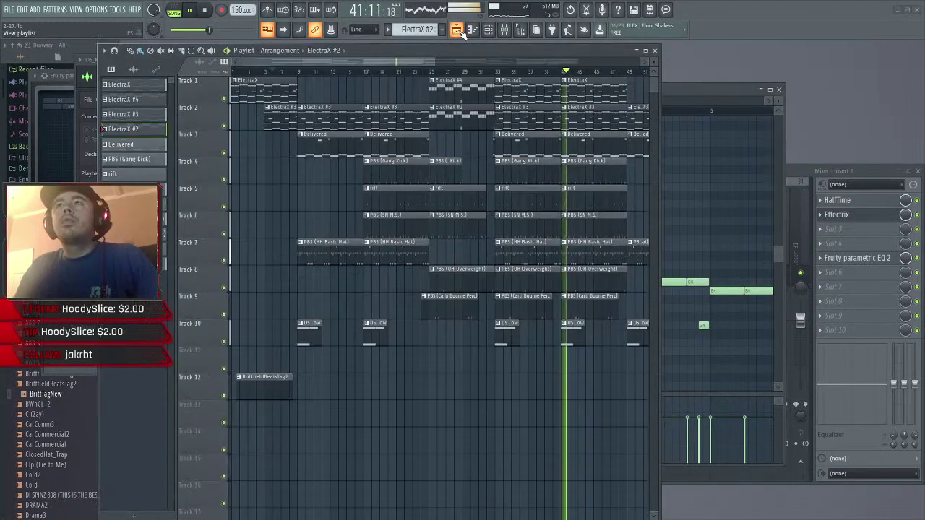
- Replay from bar 25, inspect the ElectraX #4 notes, and isolate Tracks 1 and 2 for listening
left_click(430, 72)
left_click(470, 99)
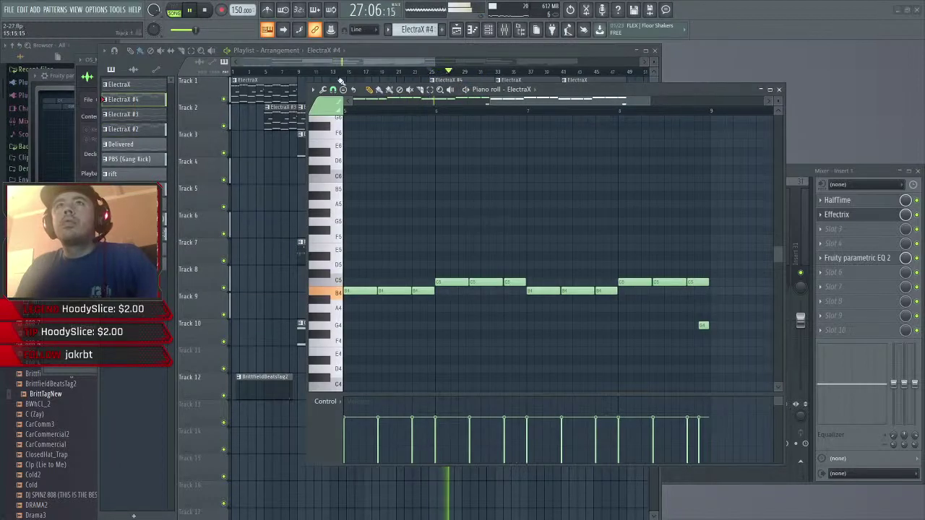
right_click(225, 101)
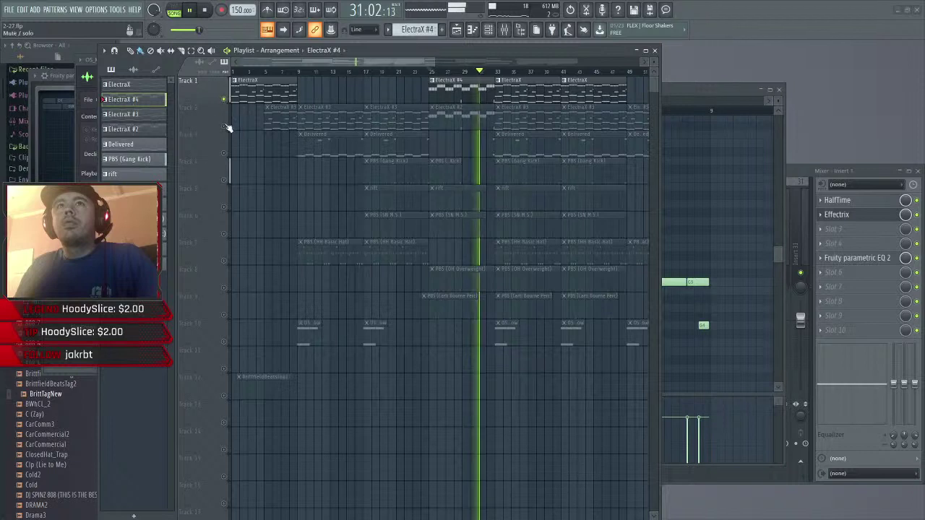
left_click(224, 126)
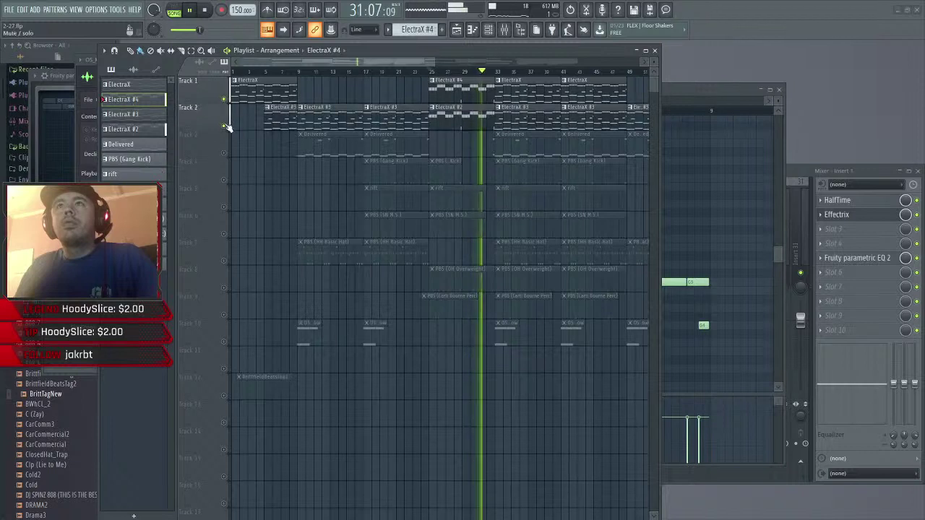
- Transpose all notes of the ElectraX #2 pattern at bar 25 down one octave and return to the playlist
double_click(449, 128)
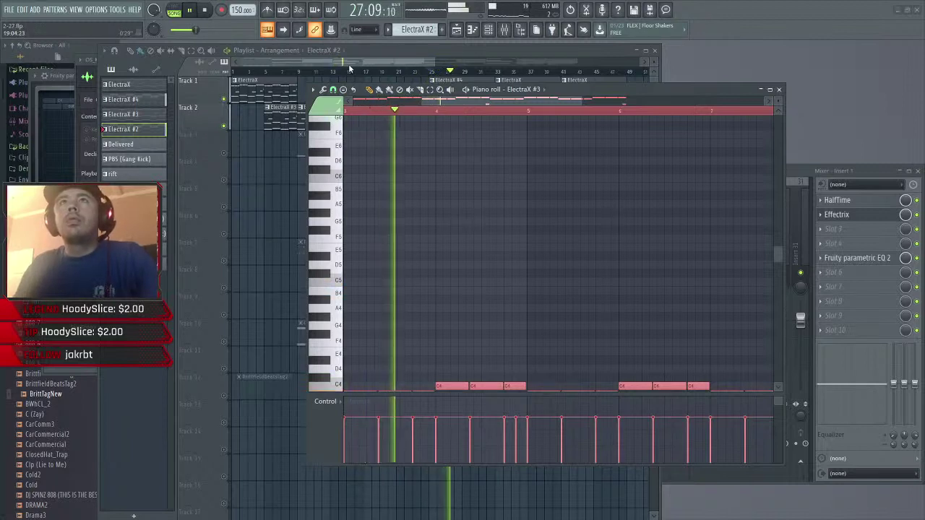
left_click(318, 61)
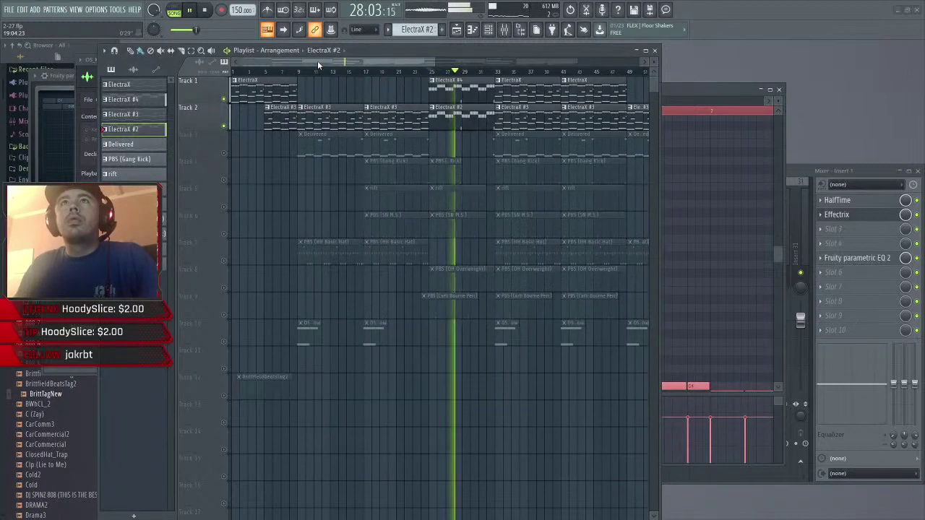
- Unmute Tracks 3 to 12 so the full arrangement plays again
left_click(225, 153)
left_click(223, 180)
left_click(223, 207)
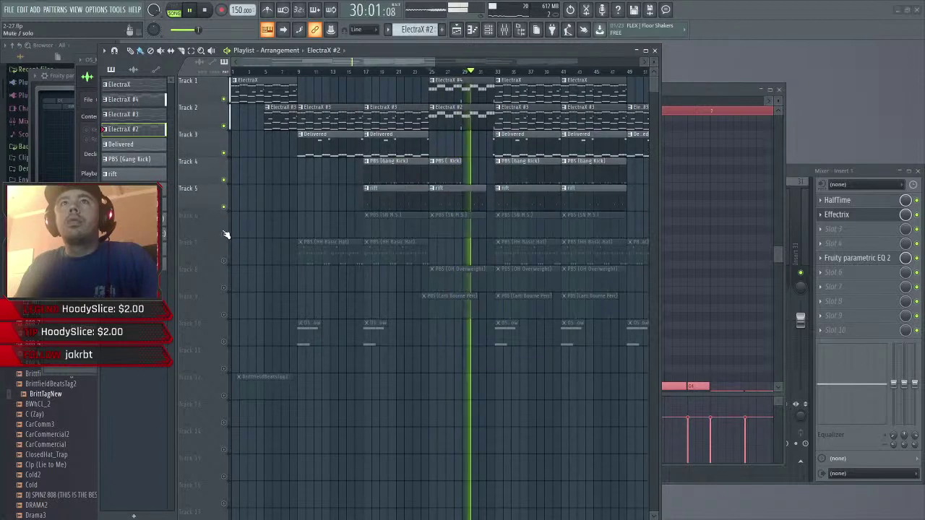
left_click(223, 233)
left_click(223, 260)
left_click(224, 288)
left_click(223, 314)
left_click(223, 342)
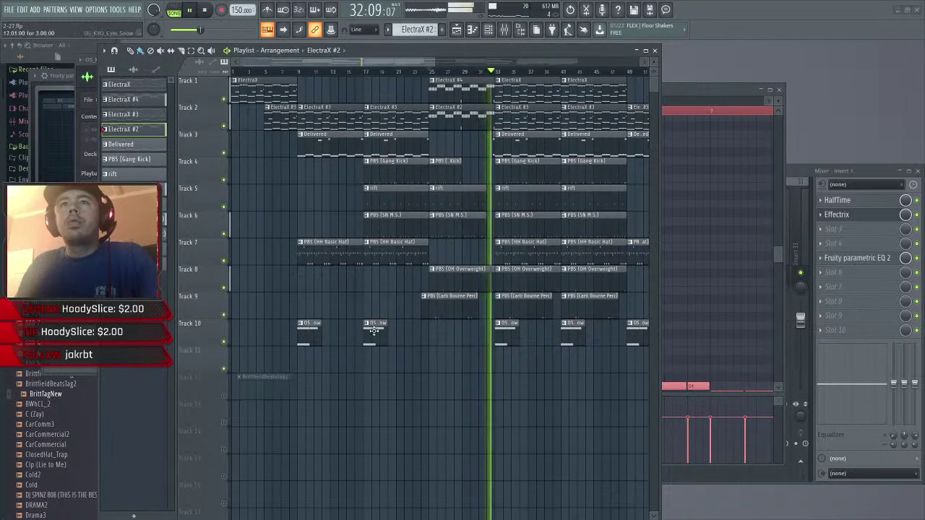
left_click(225, 396)
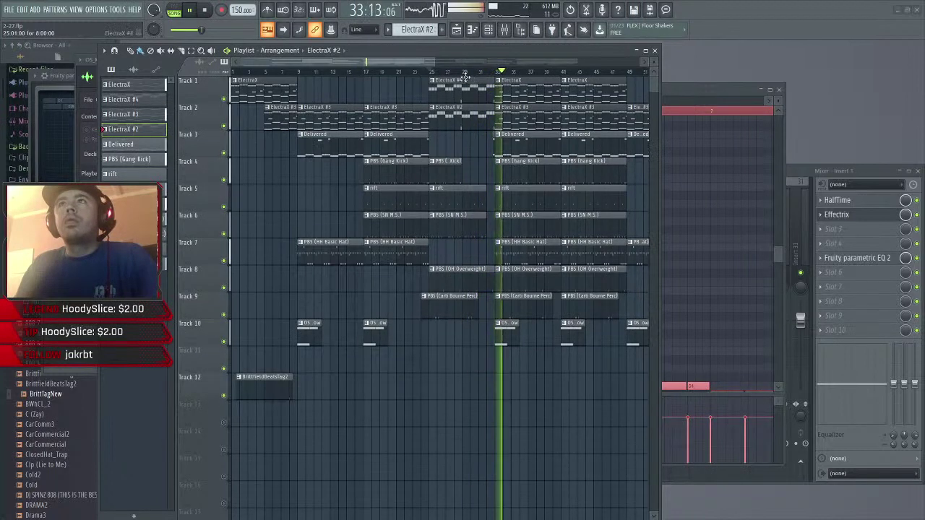
- Listen to the playlist transition at bar 33 and stop playback
key("space")
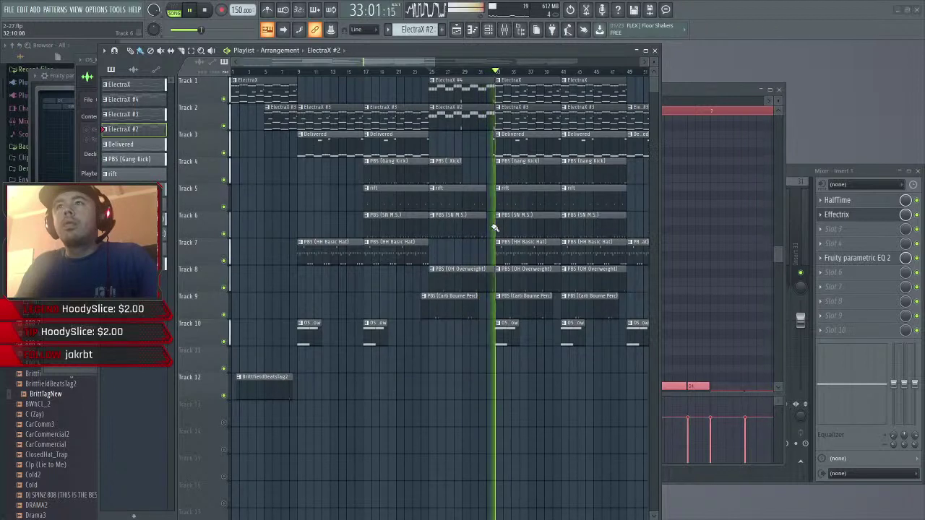
left_click(9, 8)
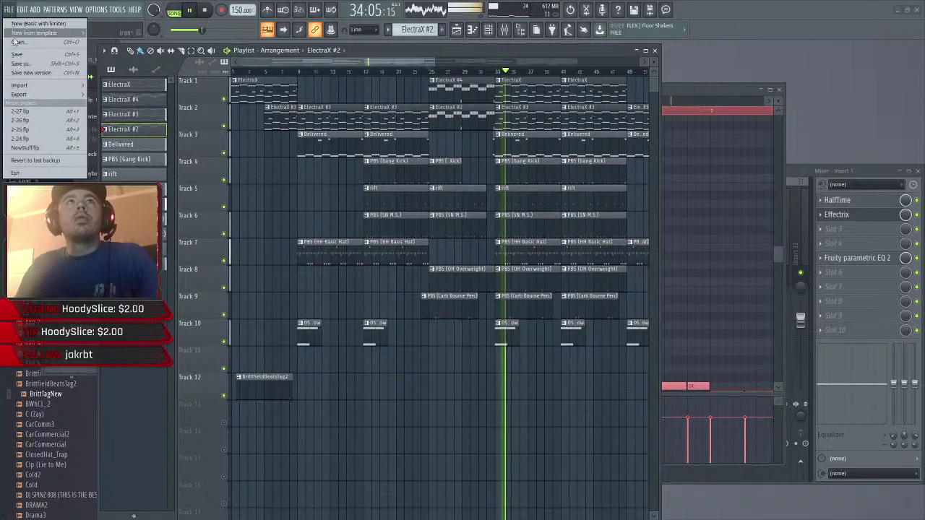
left_click(86, 45)
left_click(205, 10)
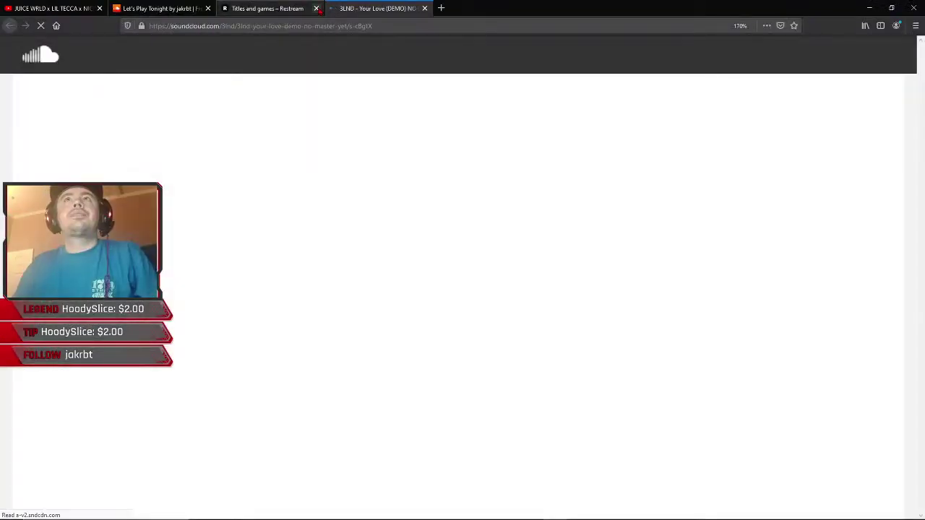
- In the browser, close every tab except the SoundCloud track "3LND - Your Love (DEMO) NO MASTER YET" and play it
left_click(317, 8)
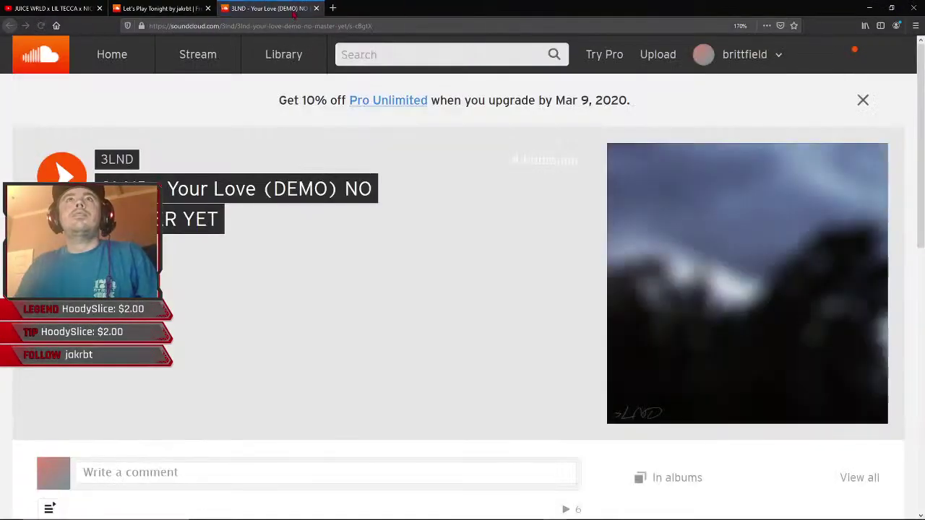
left_click(208, 8)
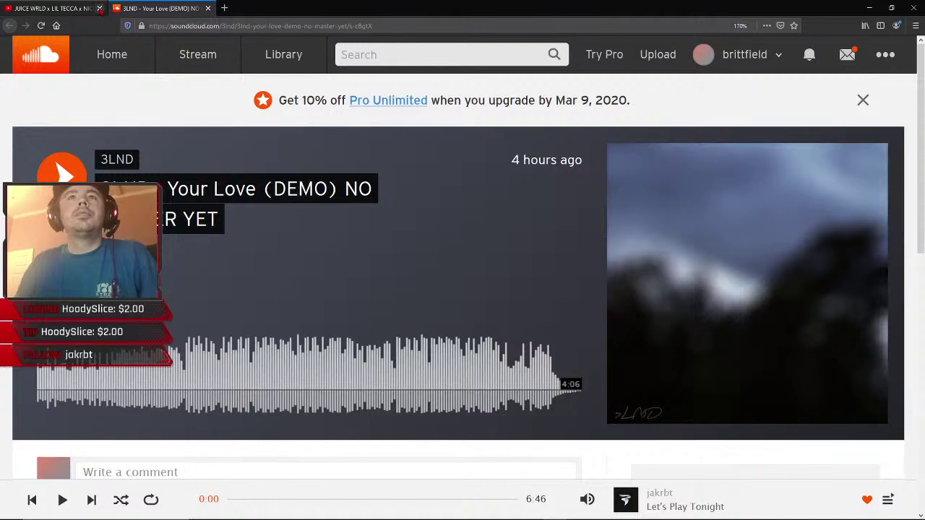
left_click(100, 8)
left_click(62, 172)
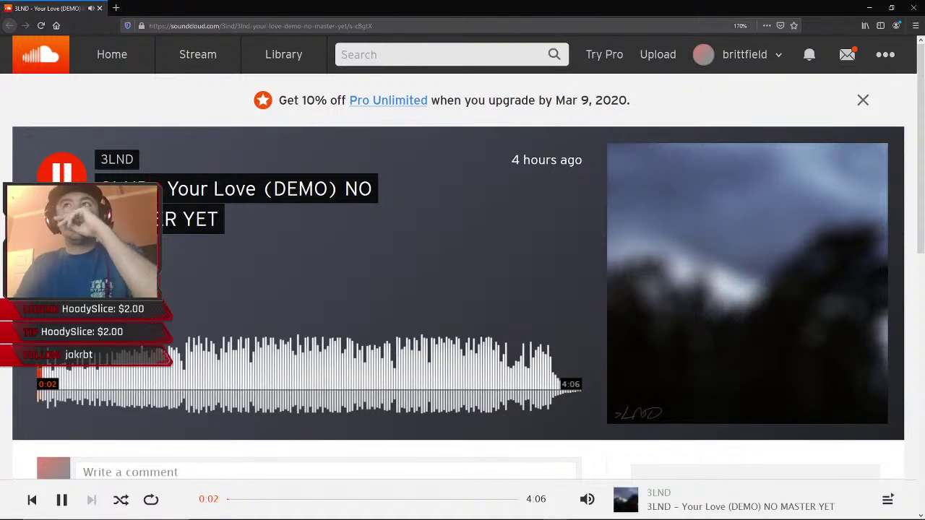
- Listen to the opening of the demo track, look over its page, and pause playback
scroll(463, 289, "down", 2)
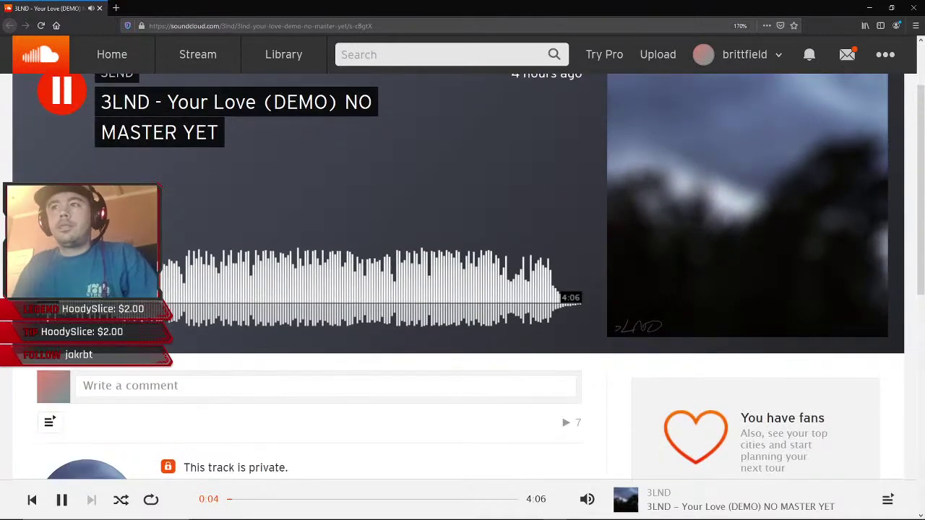
scroll(462, 289, "down", 2)
scroll(462, 289, "up", 4)
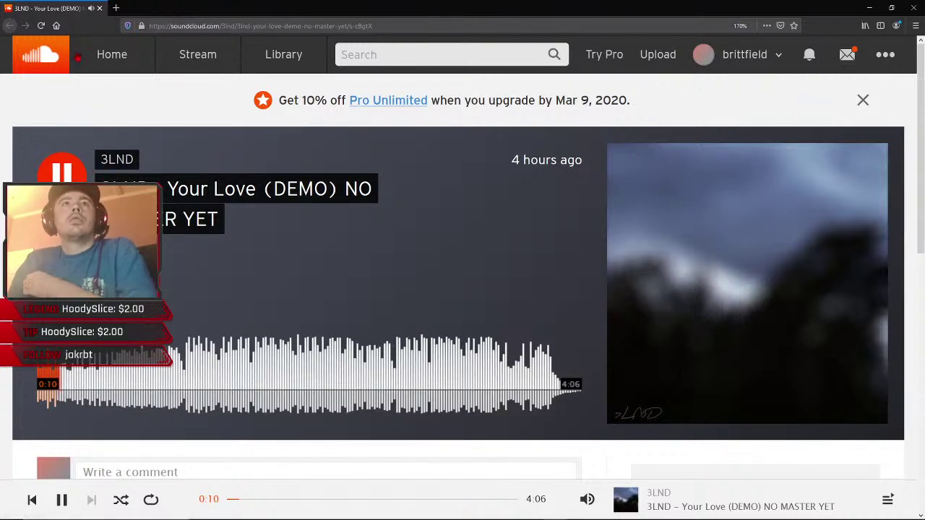
left_click(58, 166)
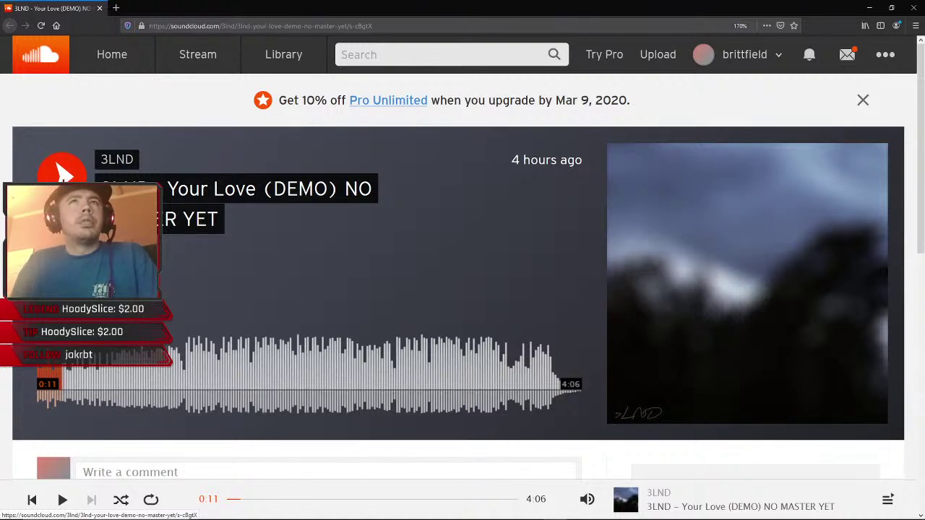
left_click(62, 172)
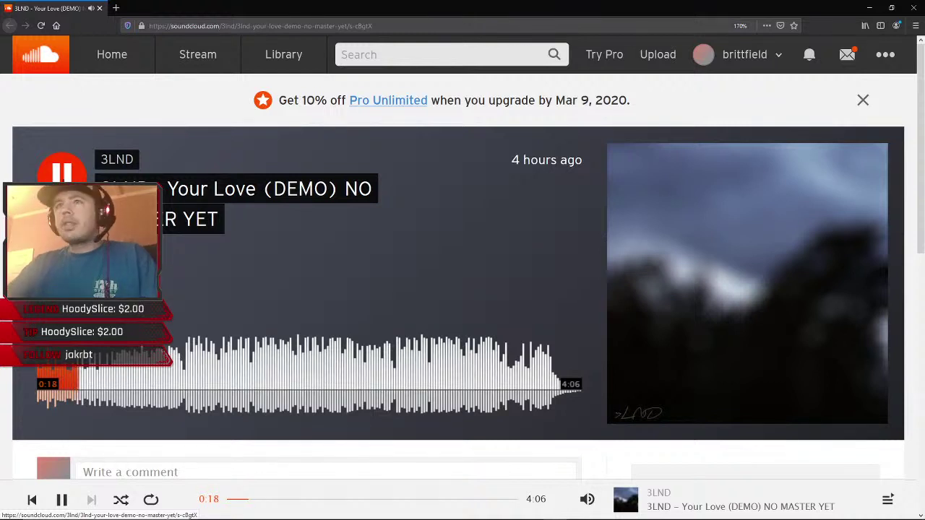
left_click(63, 172)
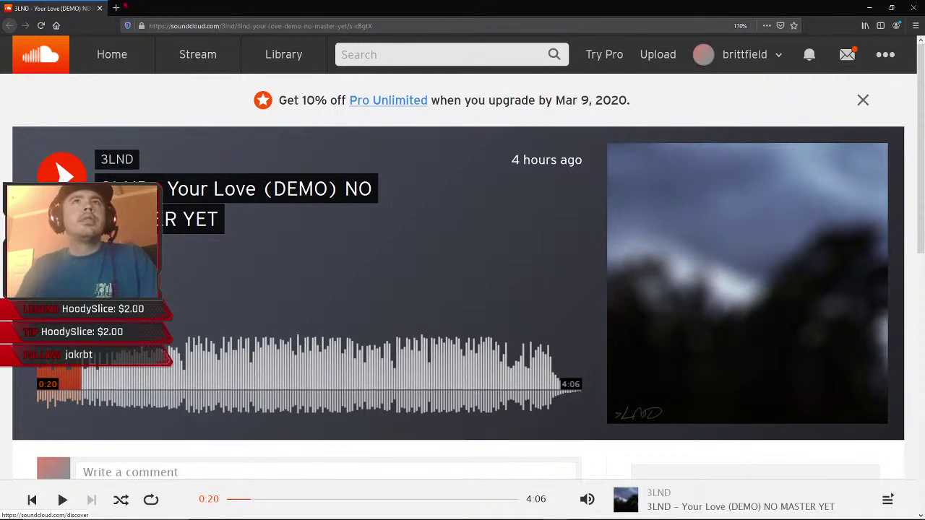
left_click(115, 8)
type("youtube.com")
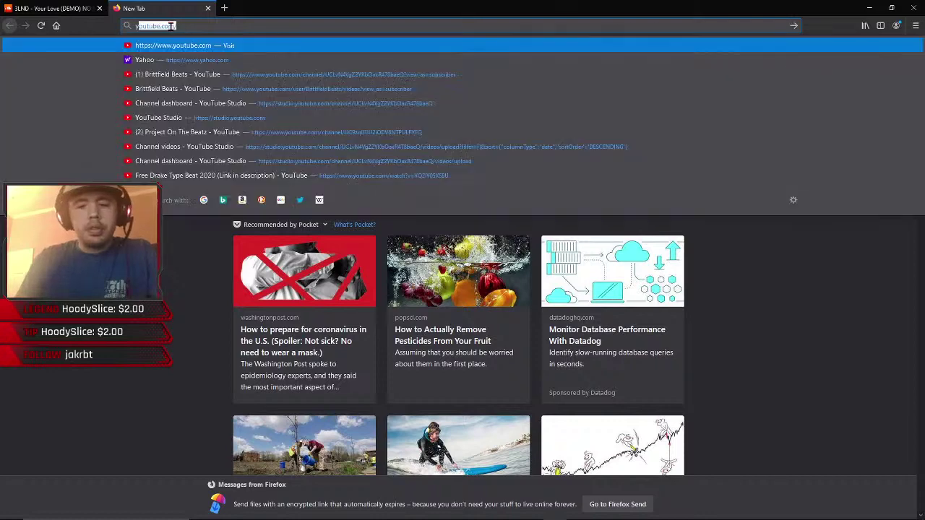
left_click(242, 45)
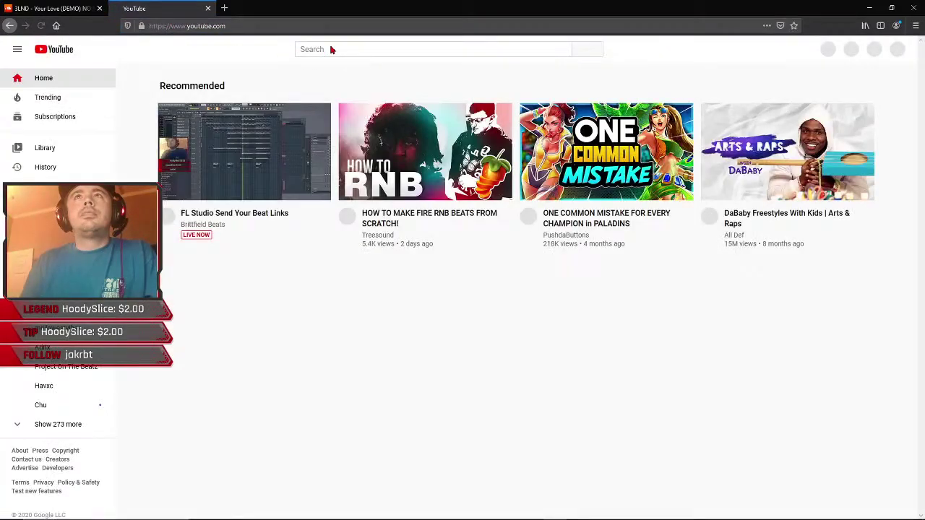
left_click(331, 47)
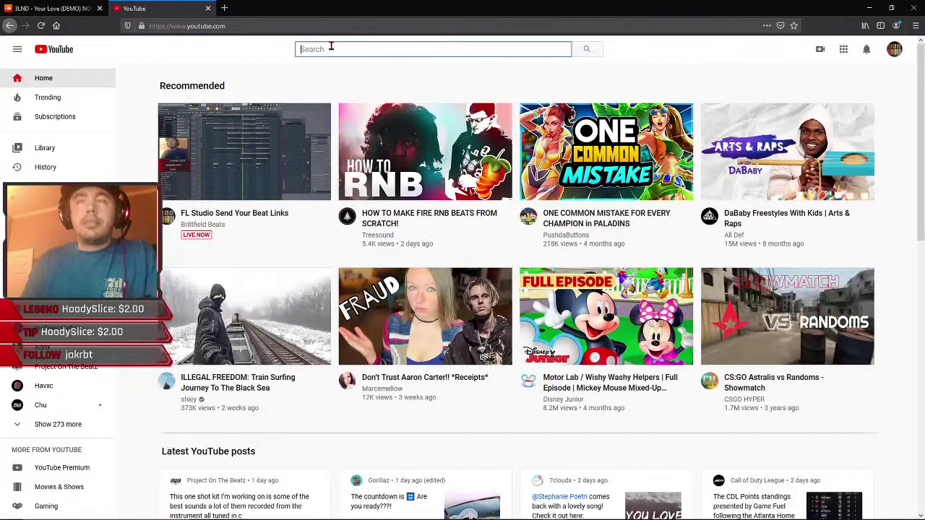
type("empi")
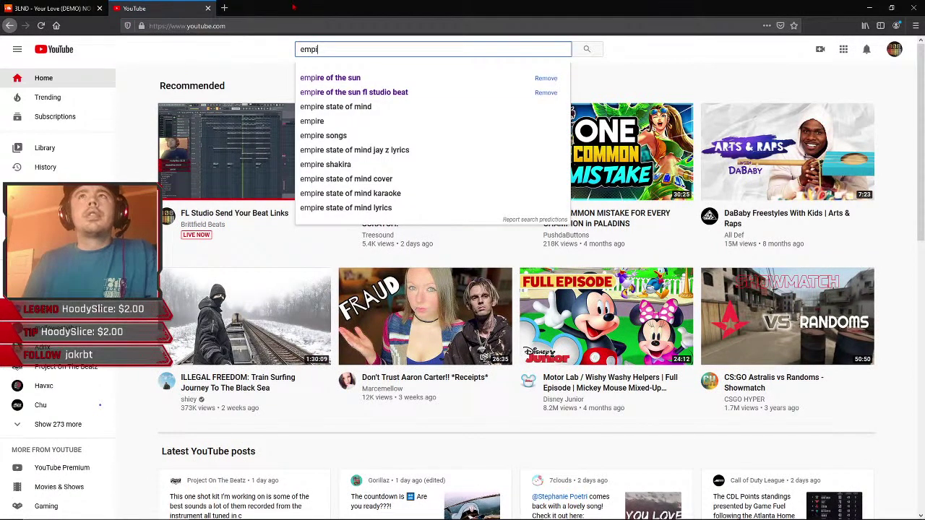
left_click(208, 8)
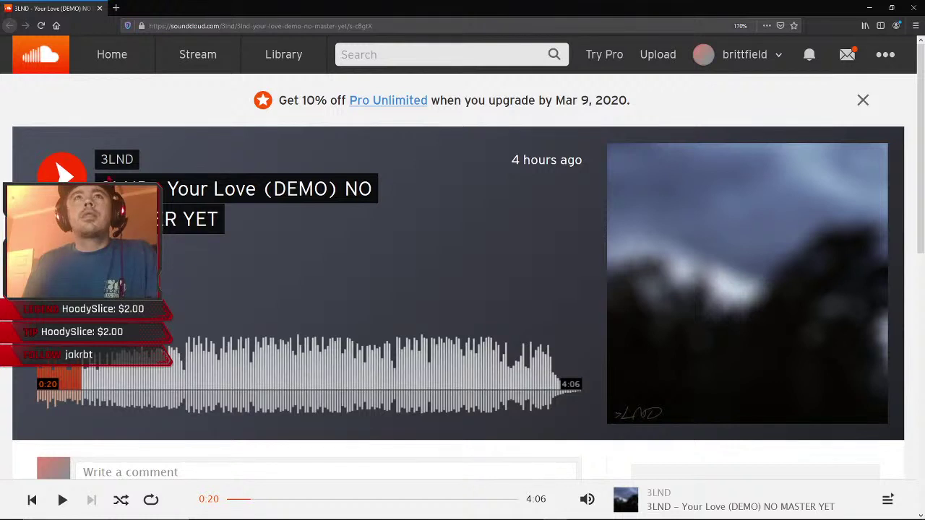
- Resume the demo track and follow the artist 3LND from the track page
key("space")
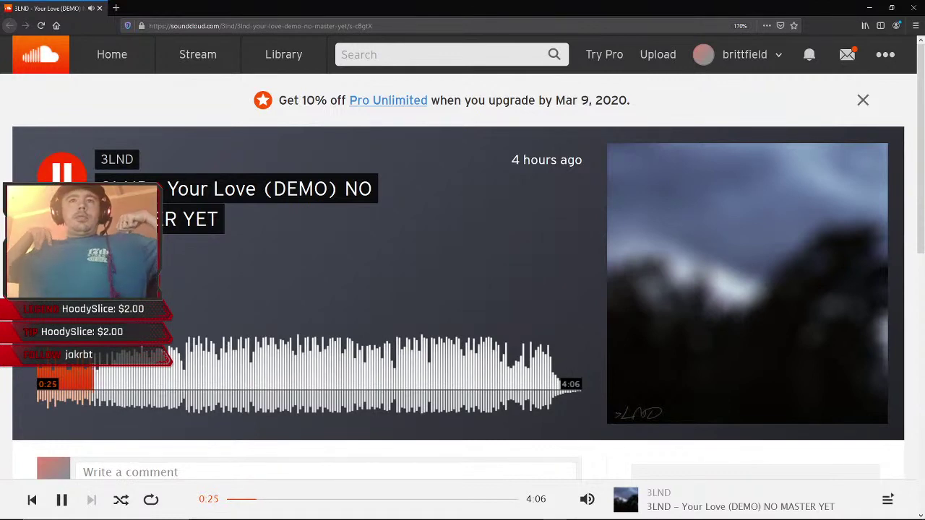
scroll(181, 276, "down", 4)
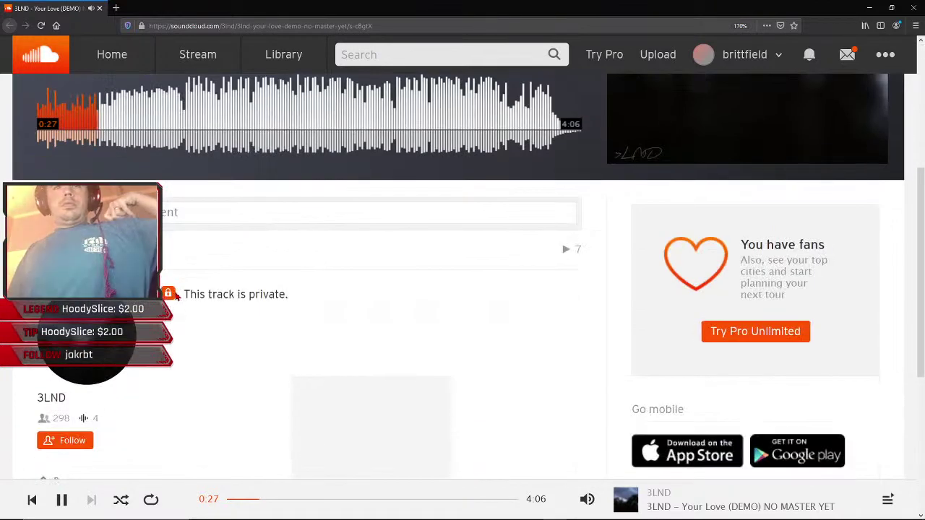
left_click(67, 442)
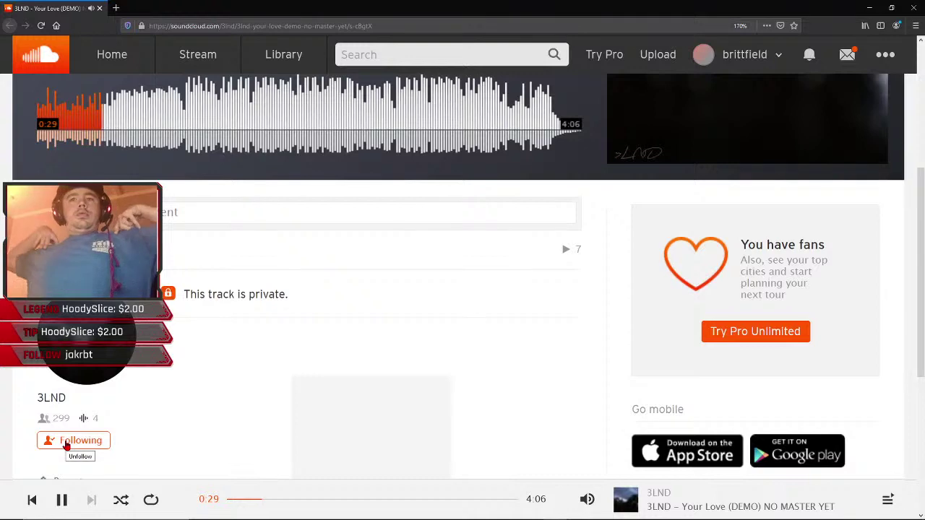
- Switch to Discord to view the home channel of Brittfield Lounge and return to the SoundCloud track
key("alt+Tab")
key("alt+Tab")
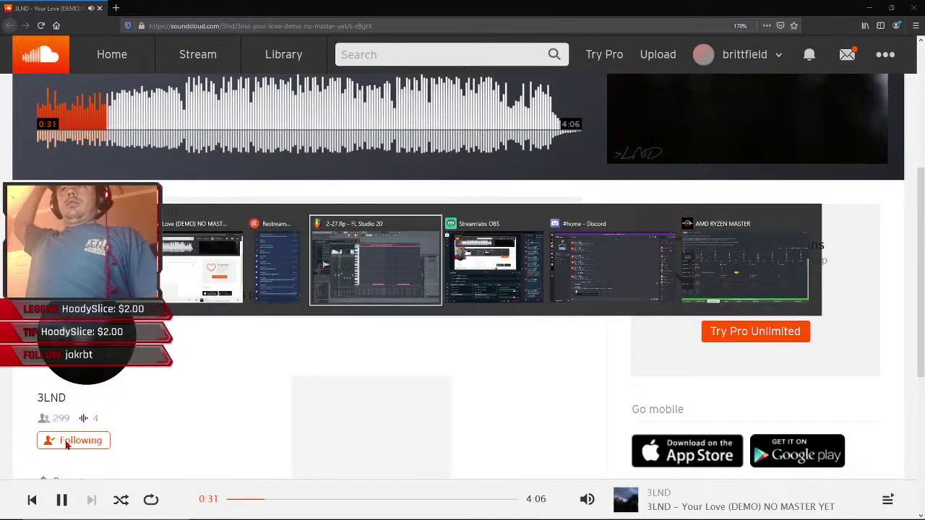
key("alt+Tab")
key("alt+Tab")
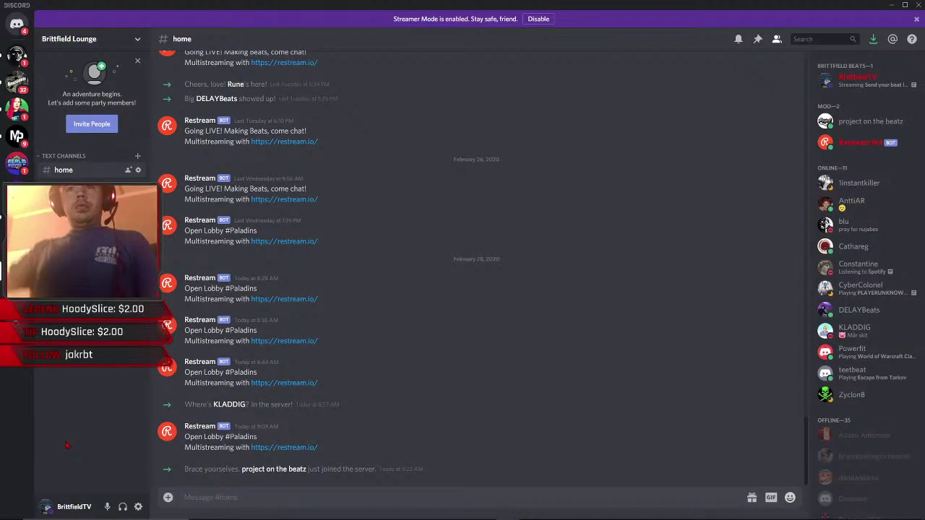
key("alt+Tab")
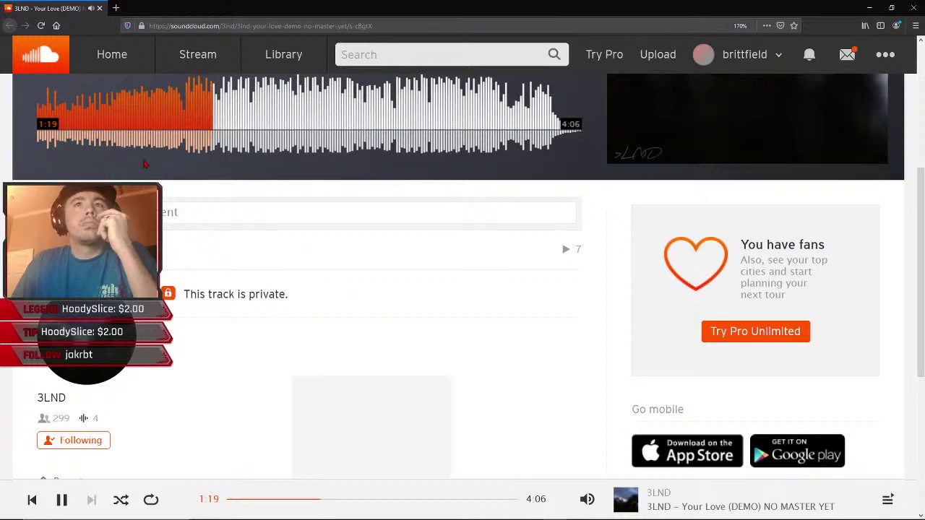
- Pause the demo track, resume it, and continue listening from the track page
scroll(145, 165, "up", 2)
scroll(145, 165, "up", 3)
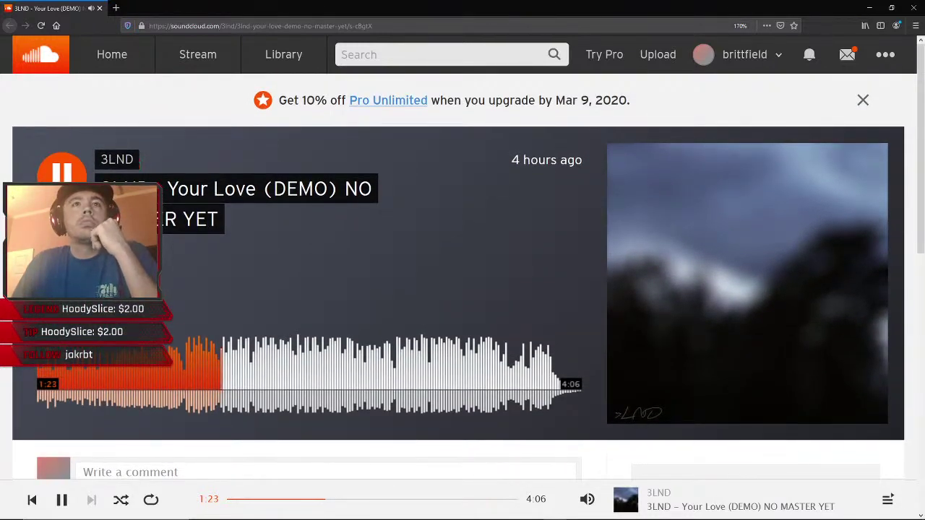
key("space")
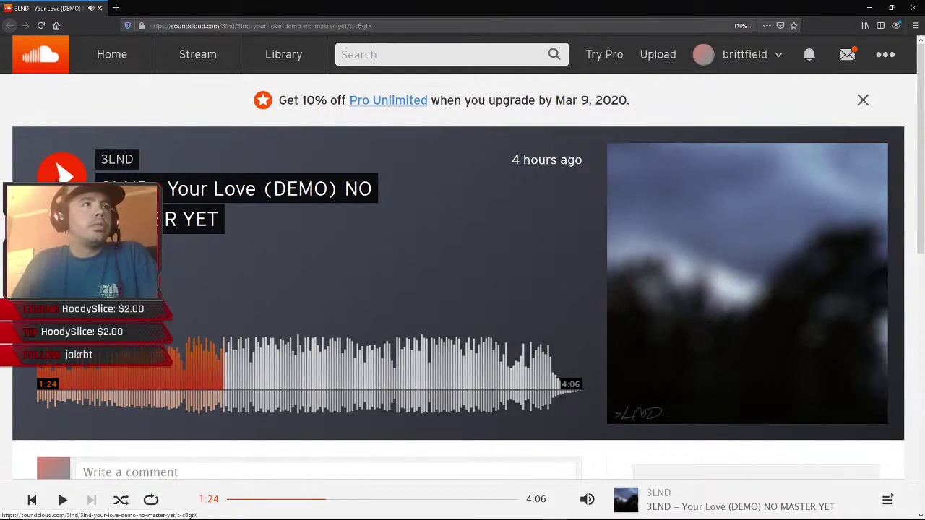
key("space")
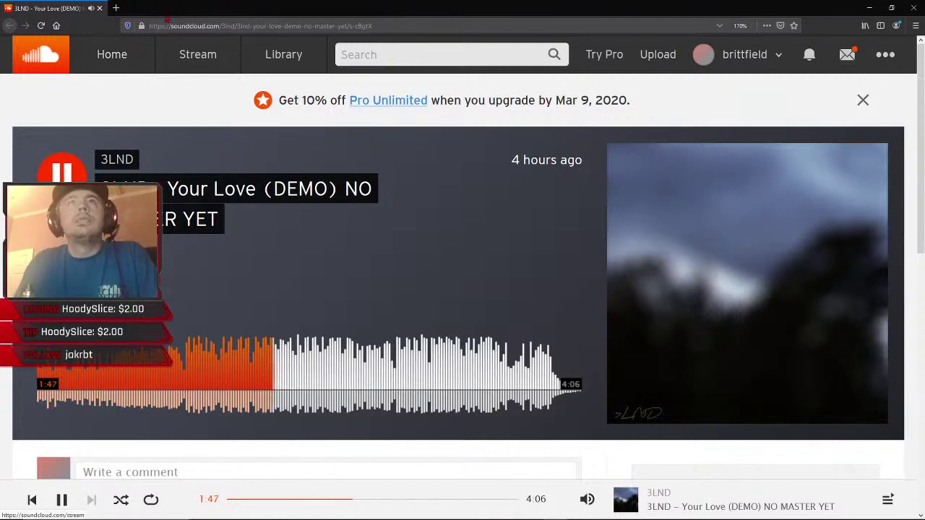
key("alt+Tab")
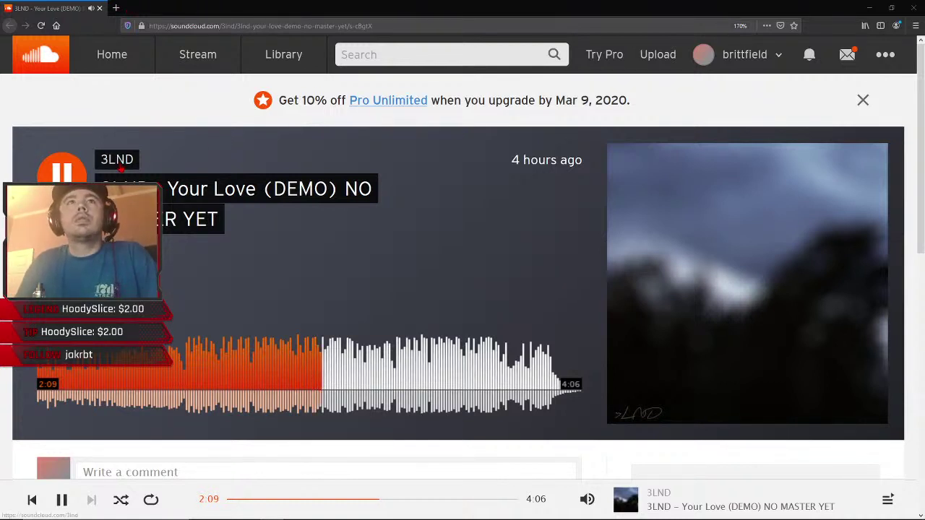
- Open 3LND's SoundCloud profile in a new browser tab and bring it to the front
scroll(120, 159, "down", 5)
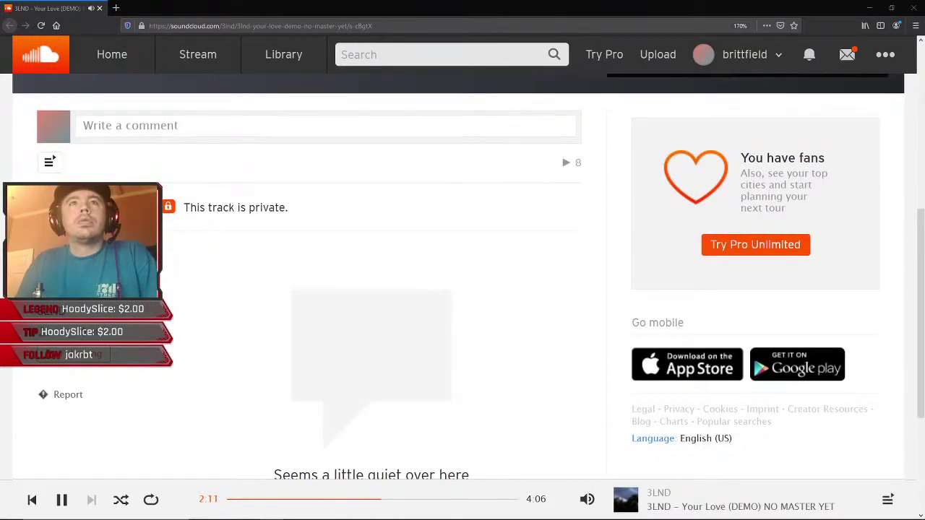
right_click(61, 312)
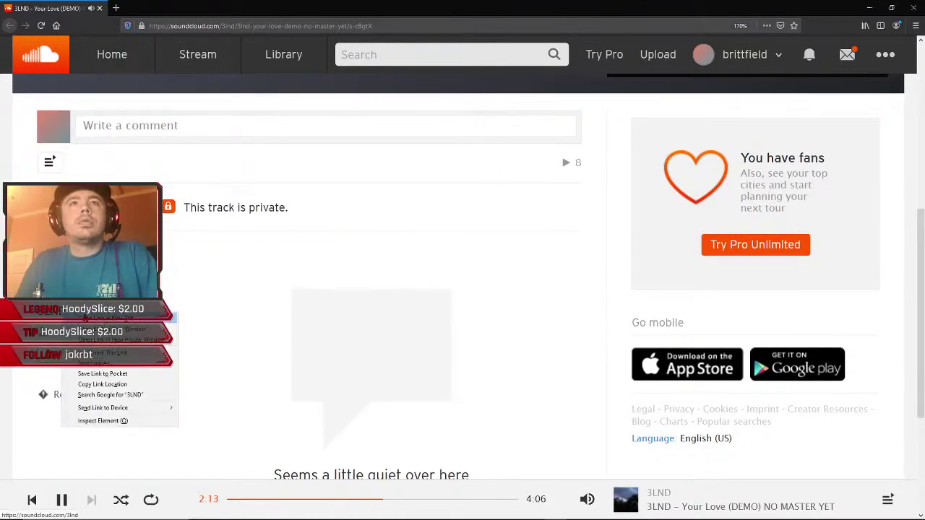
left_click(81, 320)
left_click(159, 8)
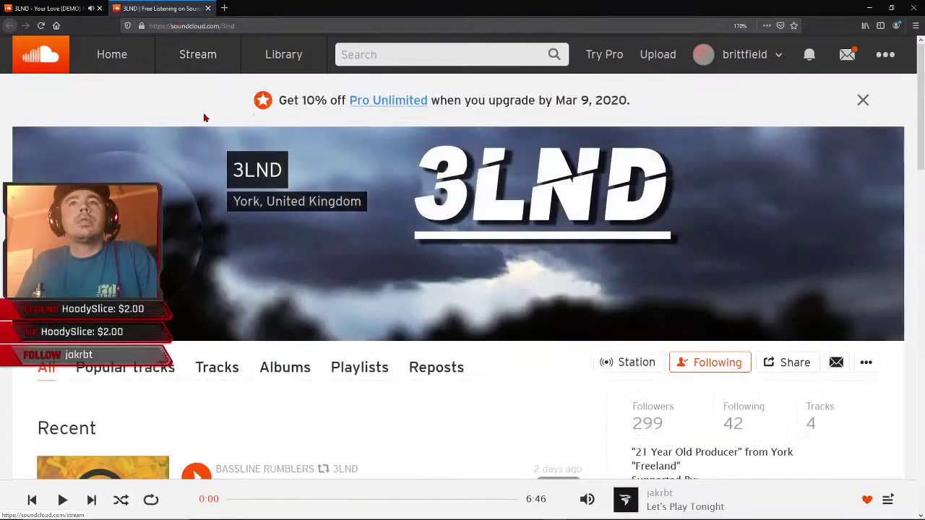
- Examine the tracks, remixes and reposts listed on 3LND's profile, switching to the demo track's tab and back
scroll(198, 138, "down", 5)
scroll(189, 167, "up", 1)
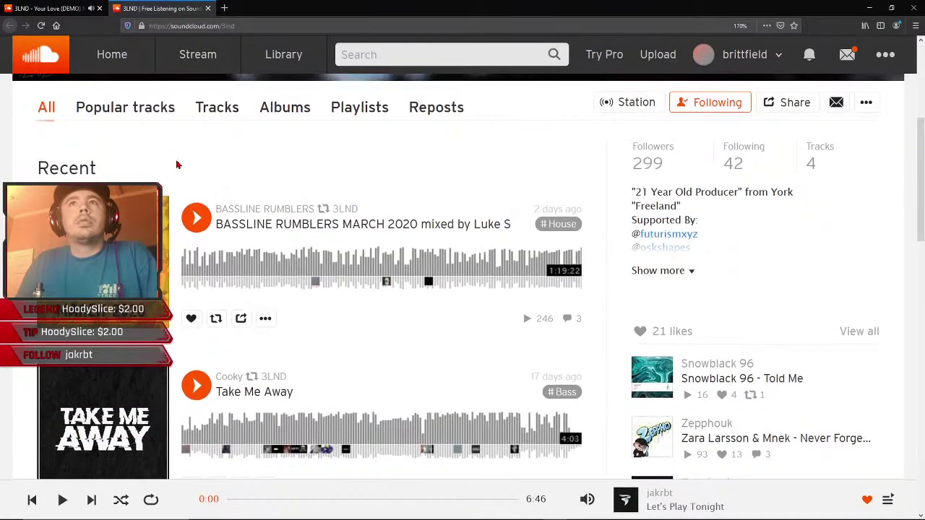
scroll(177, 166, "down", 4)
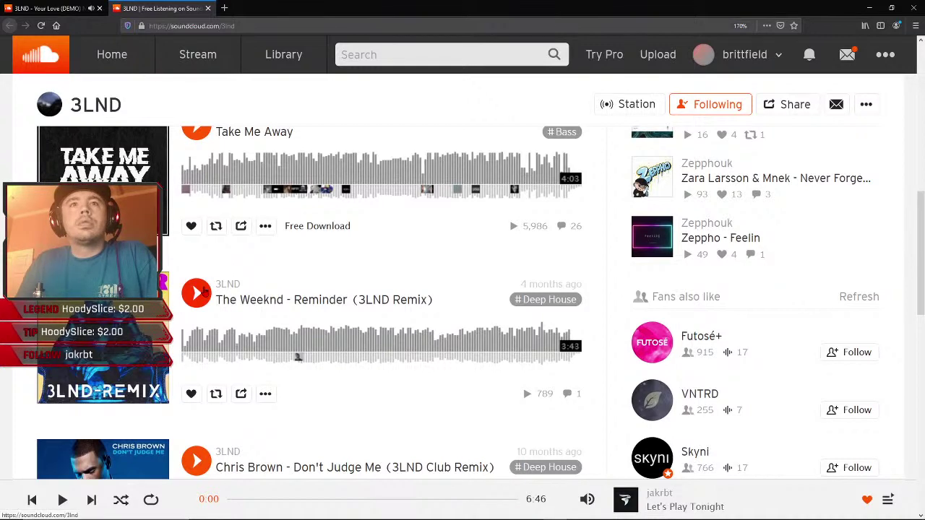
scroll(206, 290, "down", 2)
scroll(205, 291, "down", 6)
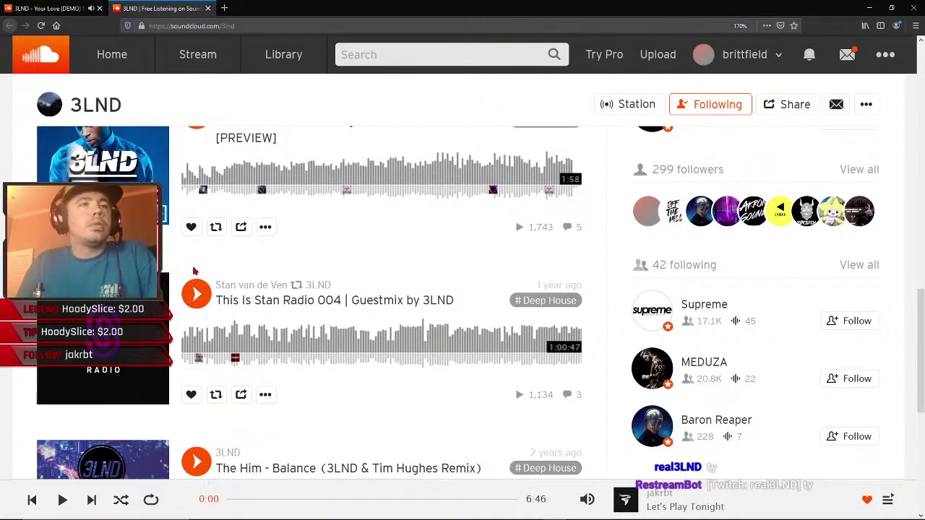
scroll(194, 271, "down", 8)
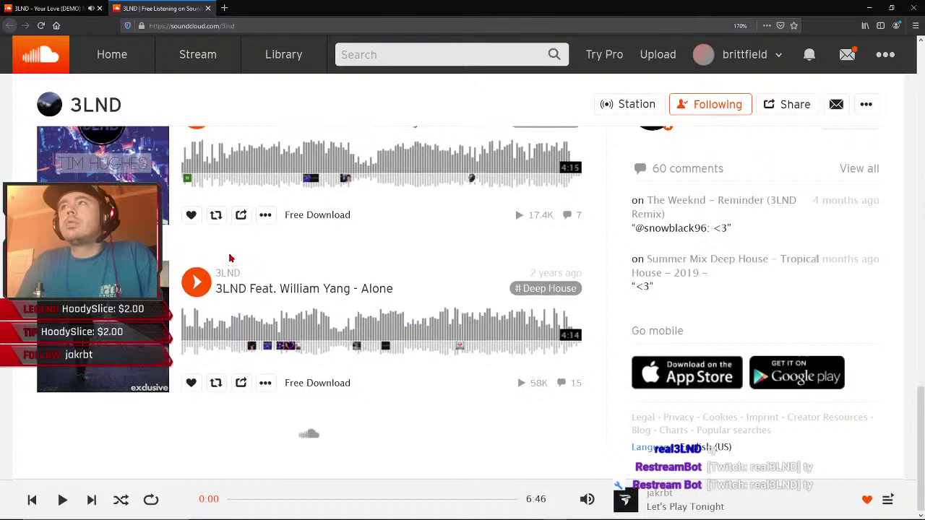
scroll(230, 258, "up", 4)
scroll(230, 258, "up", 4)
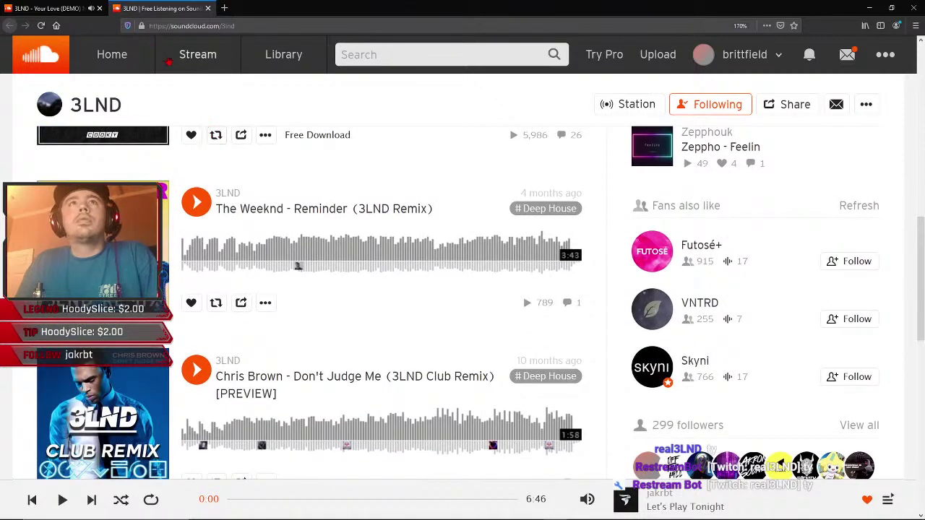
left_click(56, 13)
left_click(158, 12)
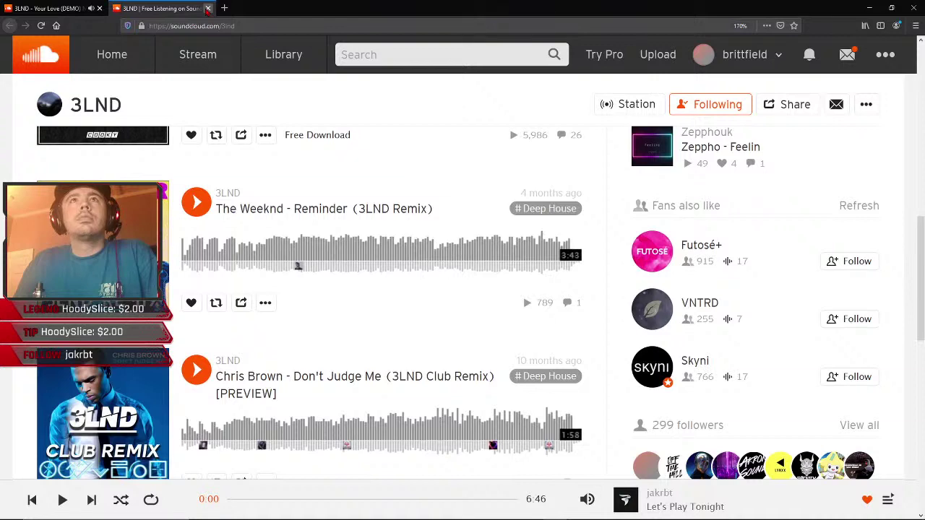
- Close 3LND's profile tab, continue listening to the Your Love demo on its track page, and pause it
left_click(208, 7)
scroll(186, 108, "up", 2)
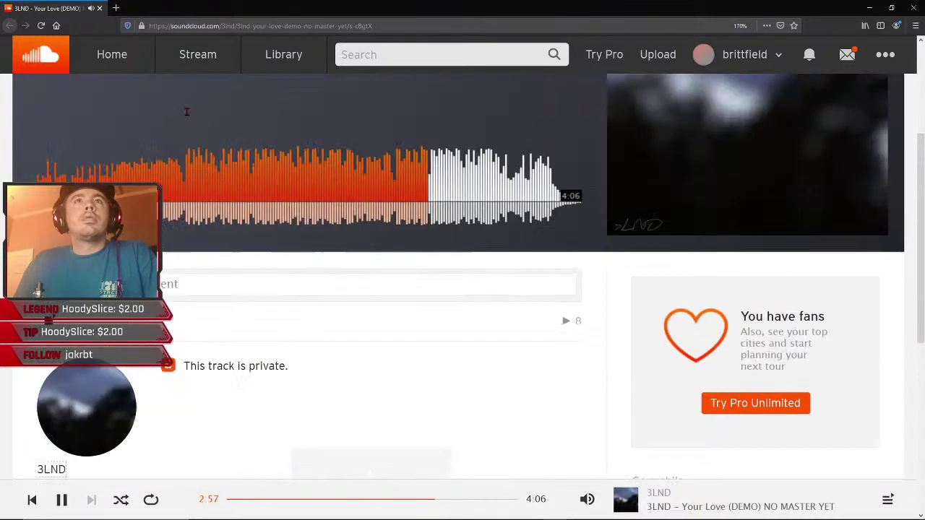
scroll(187, 112, "up", 2)
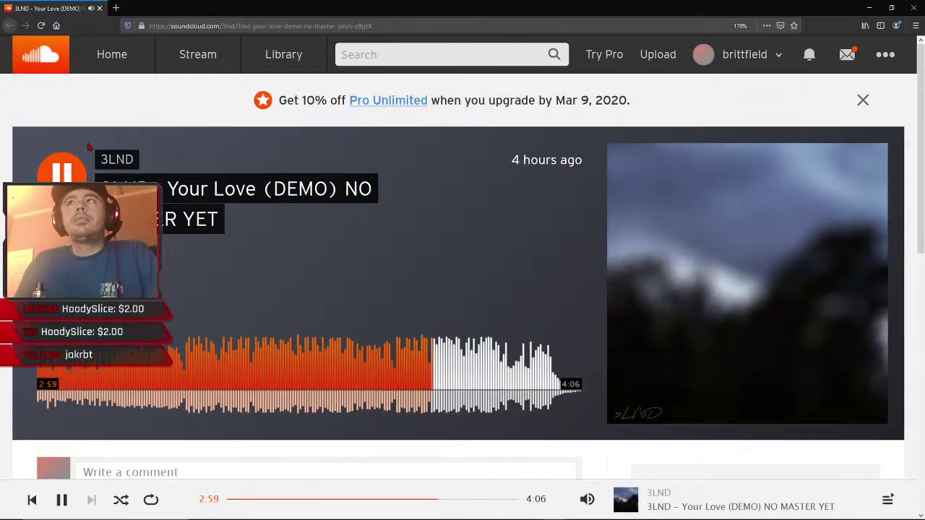
scroll(88, 147, "down", 6)
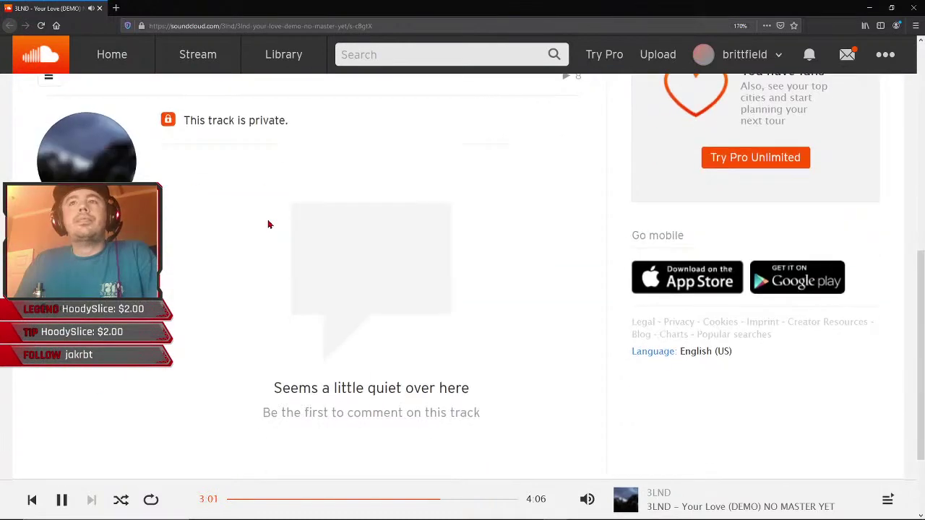
scroll(268, 224, "up", 5)
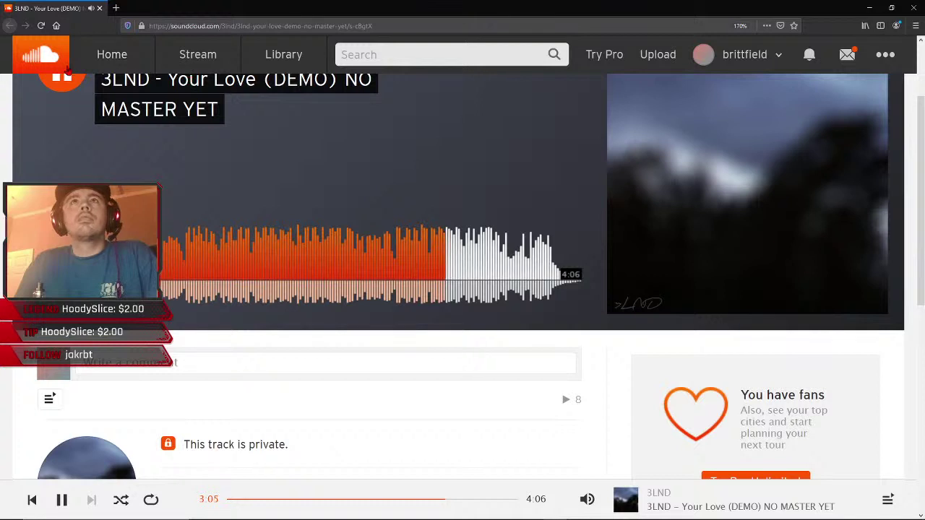
scroll(80, 101, "up", 2)
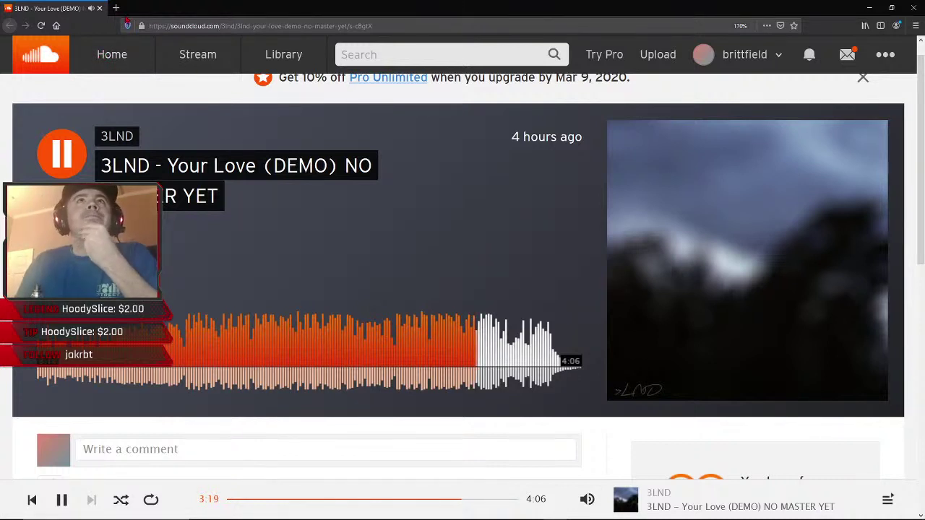
left_click(72, 156)
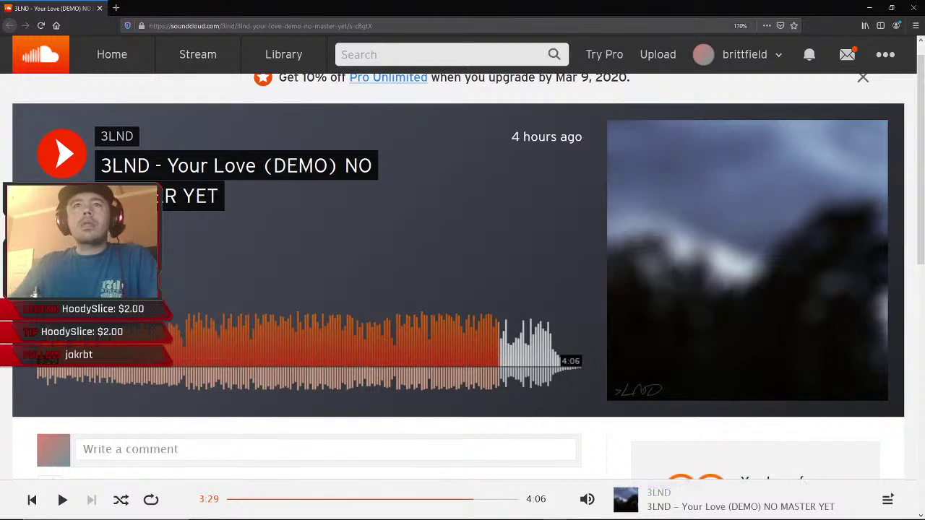
- Switch to FL Studio and inspect the first ElectraX clip on Track 1 in the piano roll while the song plays
key("alt+Tab")
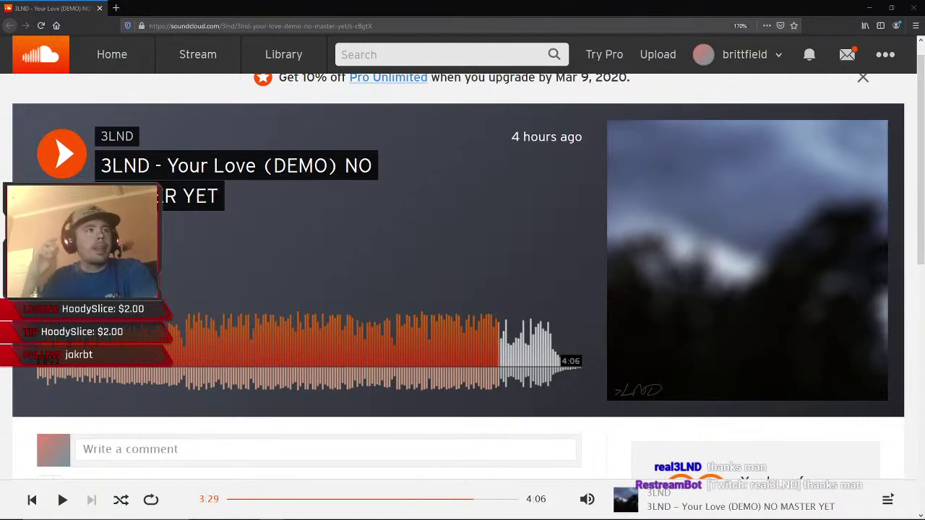
key("alt+Tab")
key("Tab")
key("Tab")
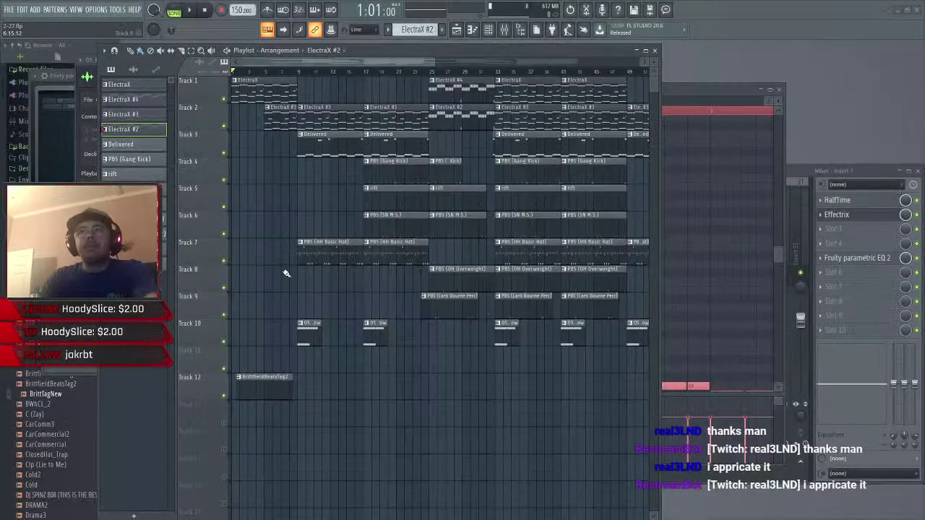
double_click(288, 94)
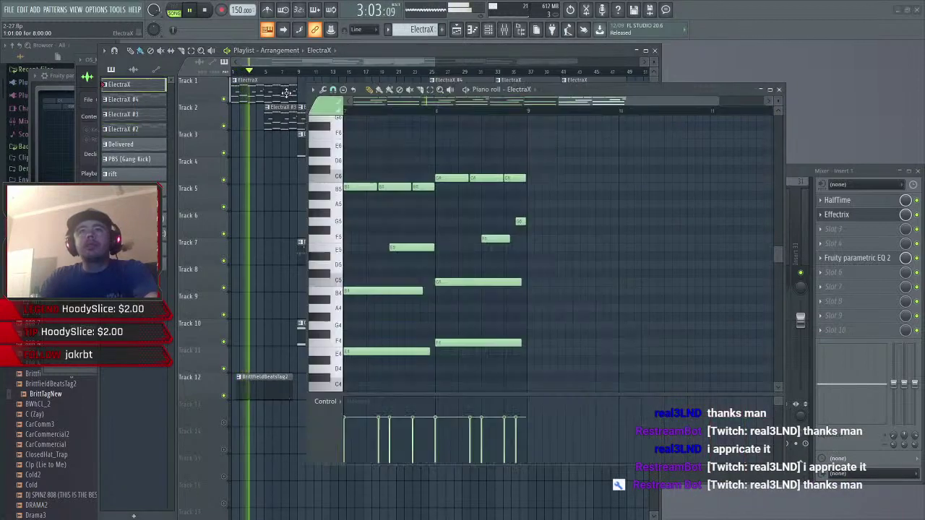
left_click_drag(498, 108, 477, 117)
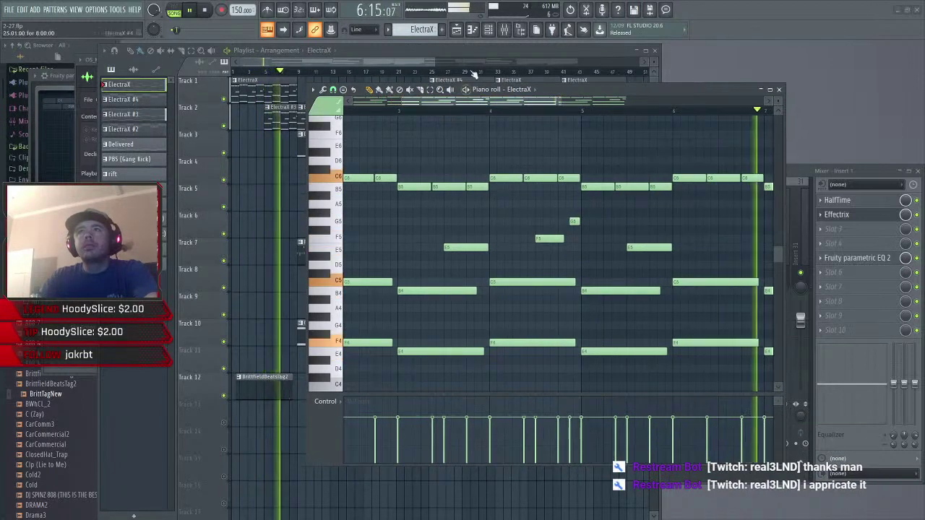
- Set the HalfTime effect's mix to 100% on mixer Insert 3
left_click(504, 29)
left_click(244, 230)
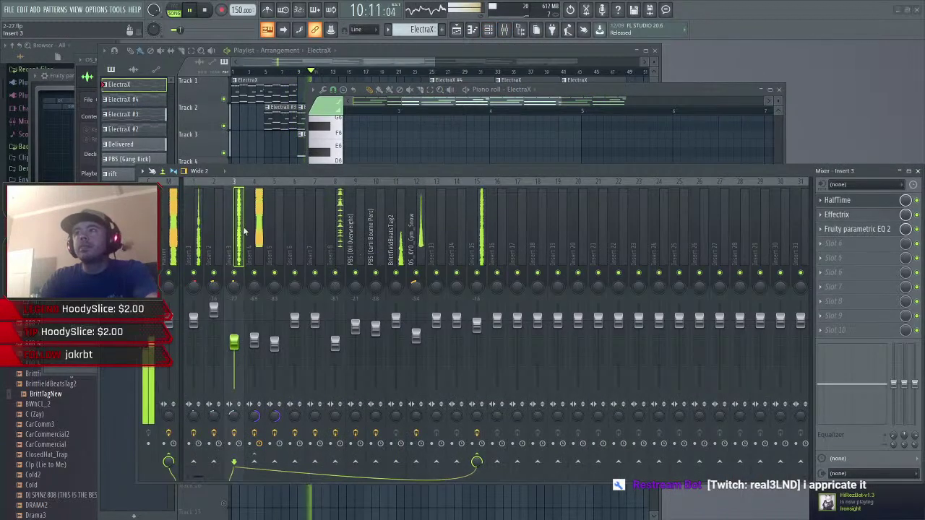
left_click(838, 201)
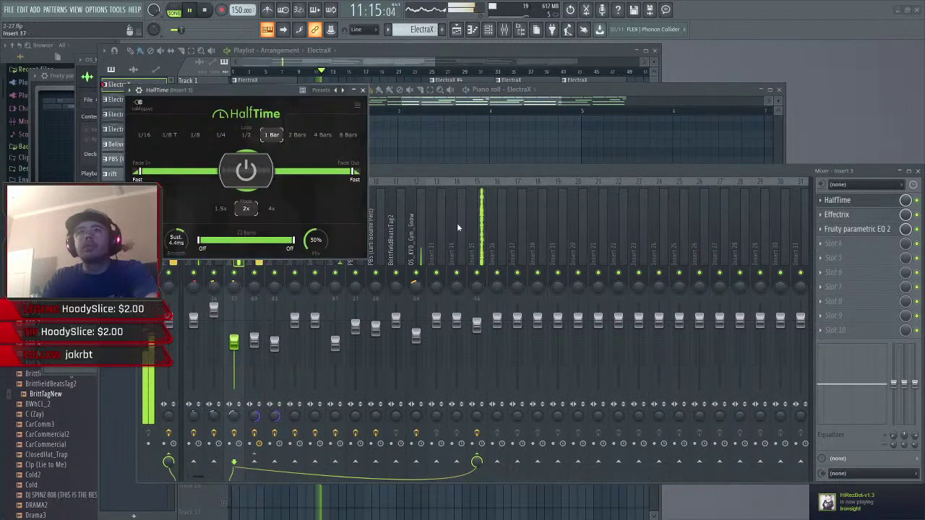
left_click_drag(315, 240, 315, 221)
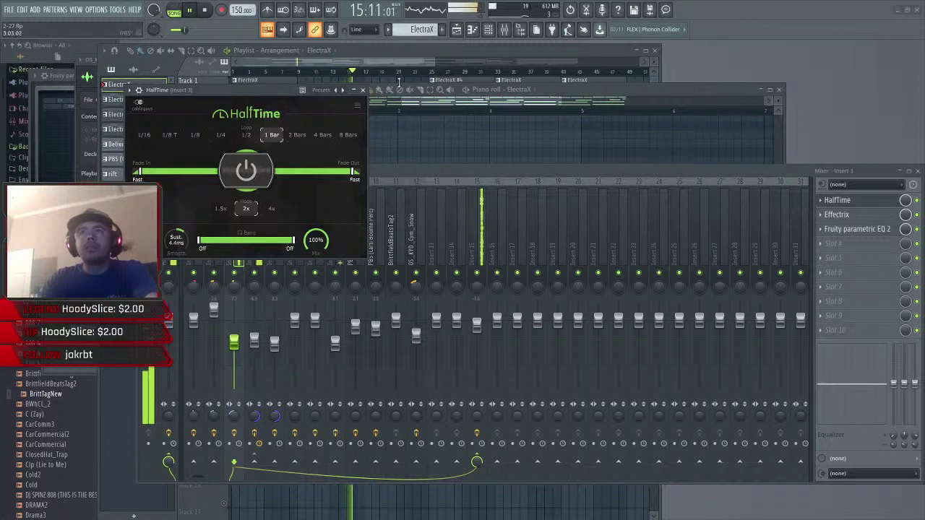
- Transpose all notes of the ElectraX #4 pattern on Track 1 up one octave
left_click(344, 67)
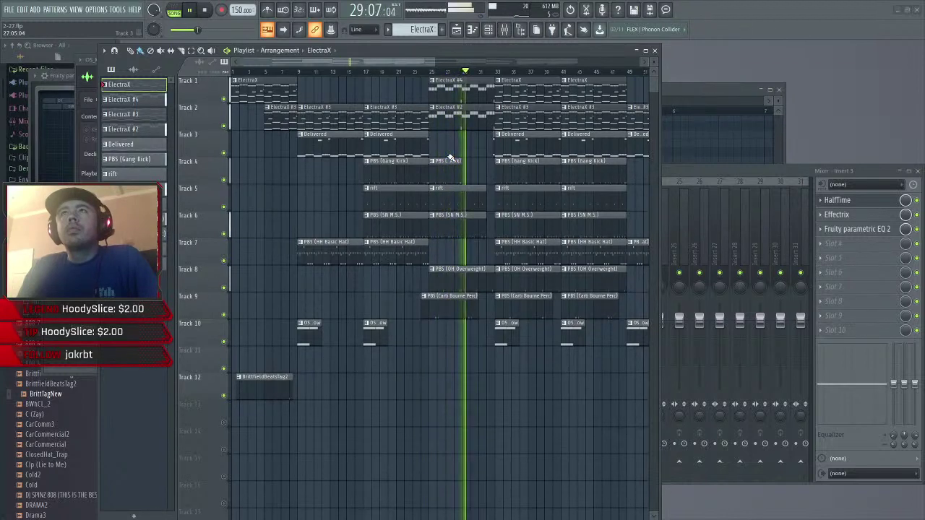
double_click(469, 87)
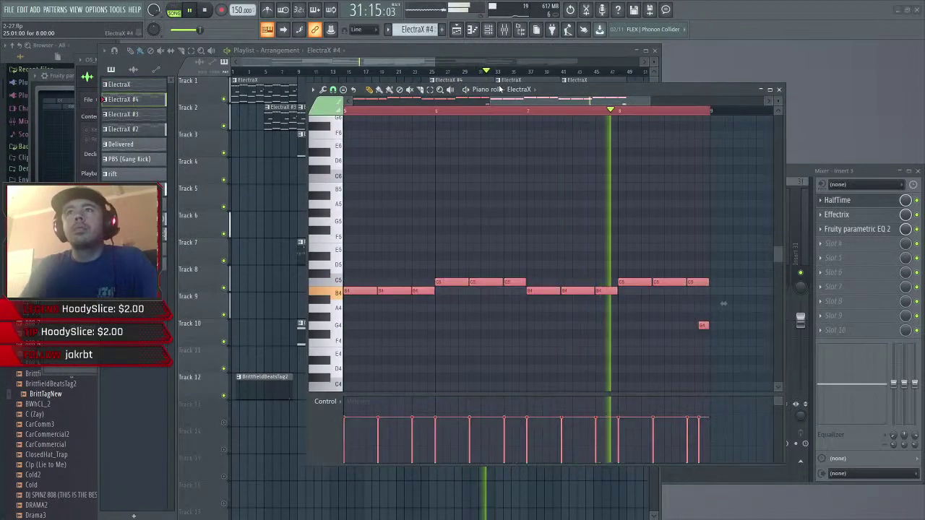
key("ctrl+Up")
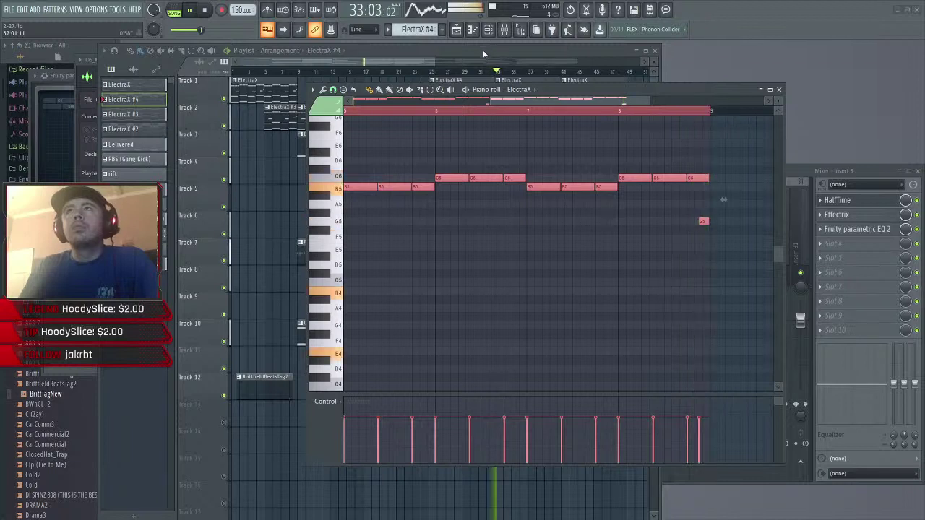
- Play the arrangement from bar 25 to hear the ElectraX #4 section, and show more bars of the playlist
left_click(420, 63)
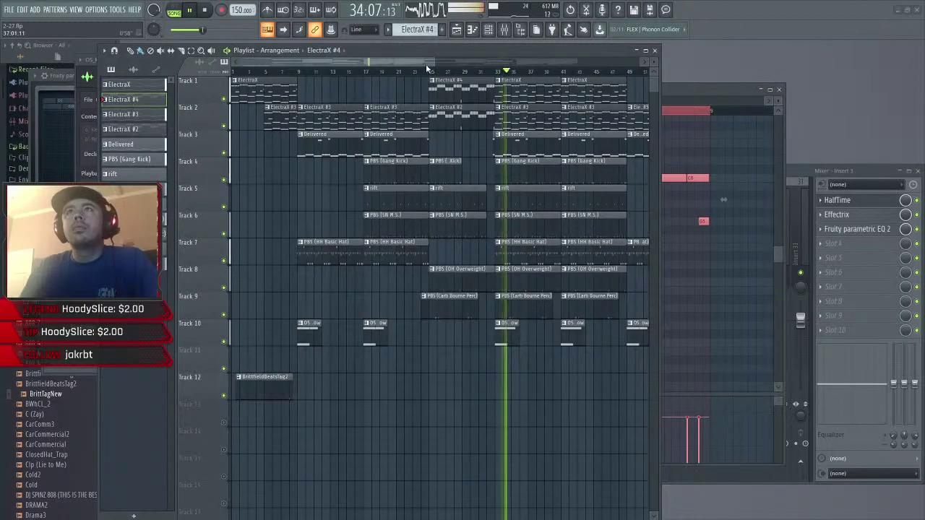
left_click(432, 71)
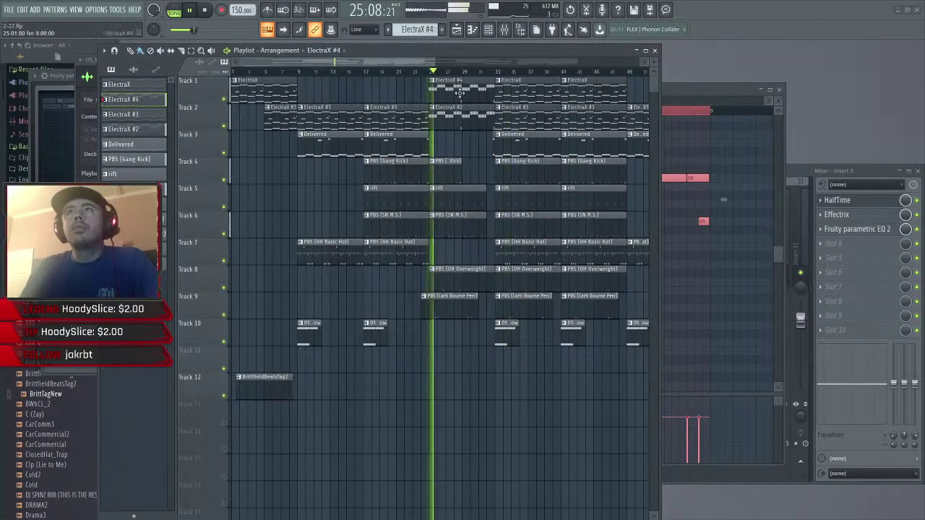
key("space")
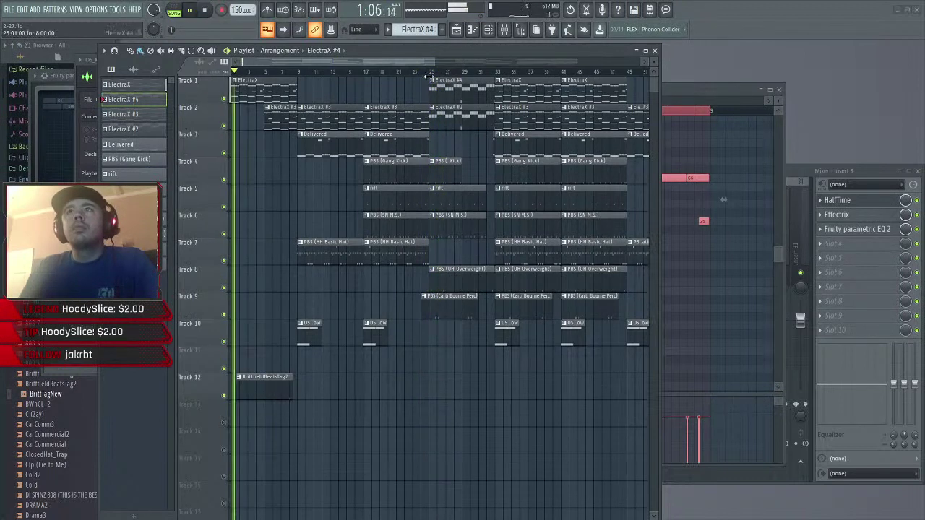
left_click(430, 72)
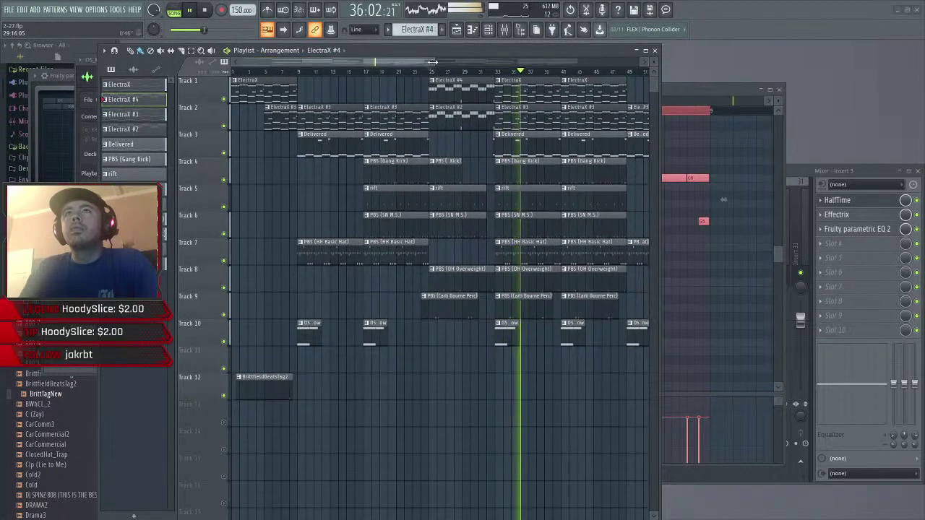
left_click_drag(433, 61, 469, 61)
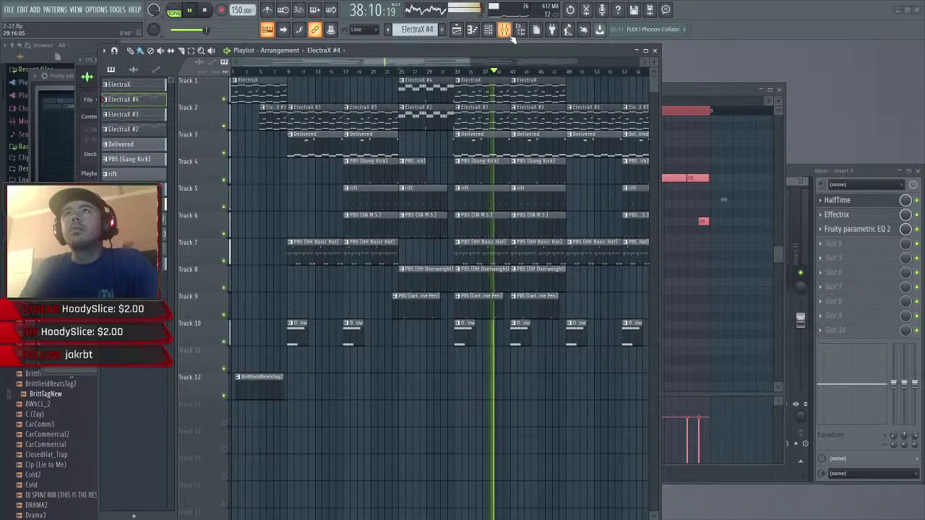
- Open Effectrix on mixer Insert 3 and play the ElectraX #3 pattern on its own in pattern mode
key("F9")
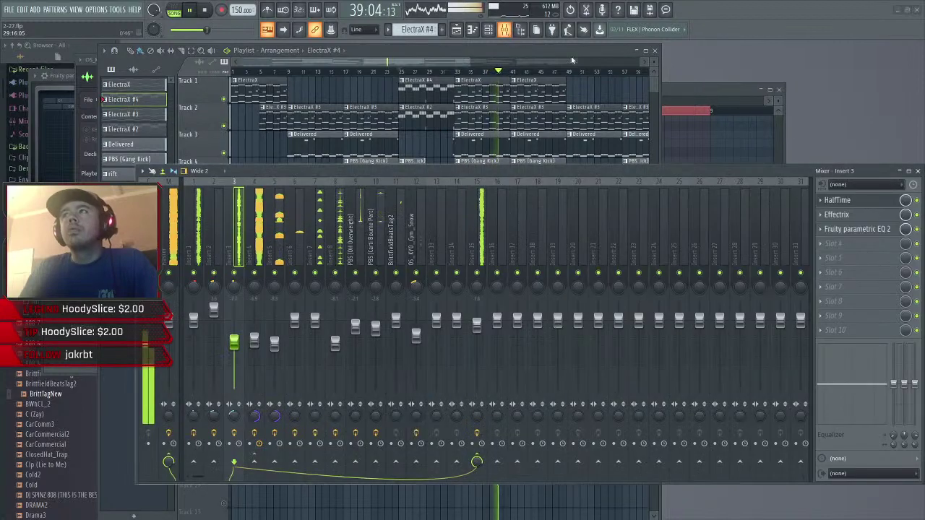
left_click(846, 214)
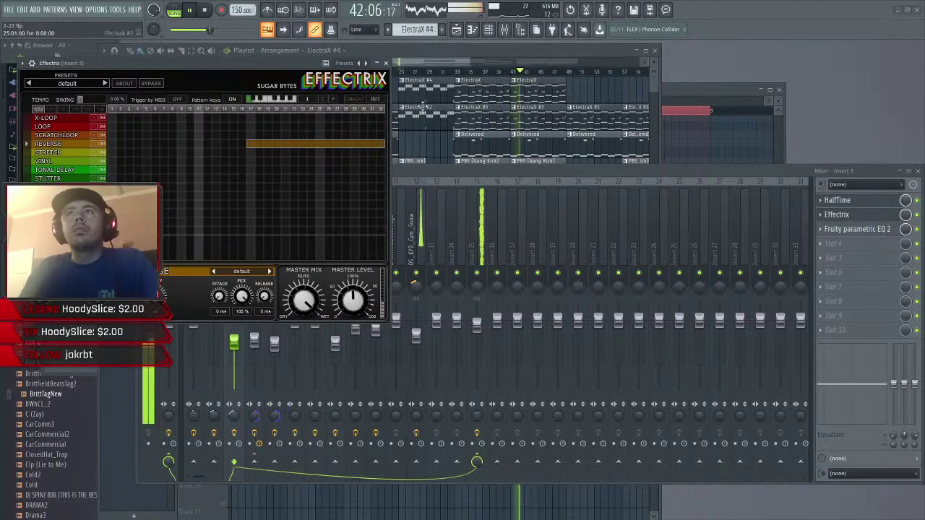
mouse_move(417, 31)
left_mouse_down()
mouse_move(417, 39)
mouse_move(417, 31)
left_mouse_up()
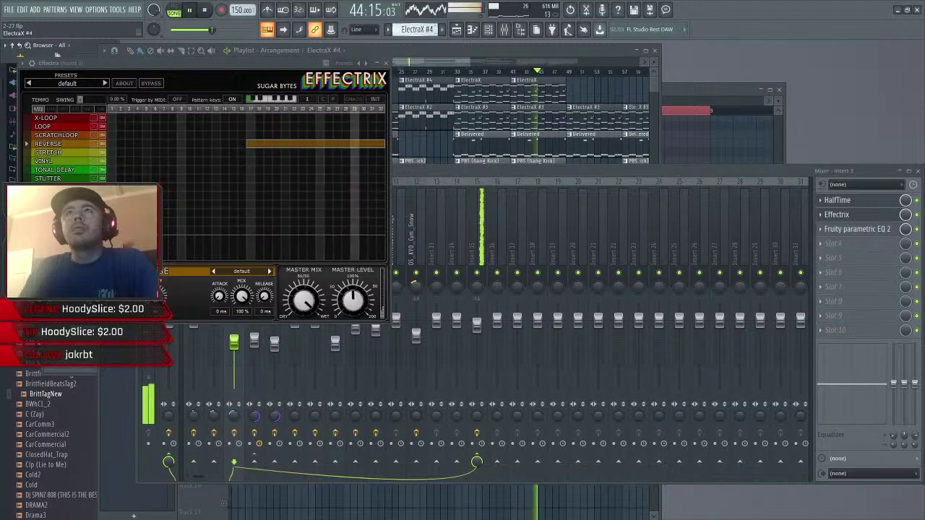
left_click(474, 30)
left_click(488, 31)
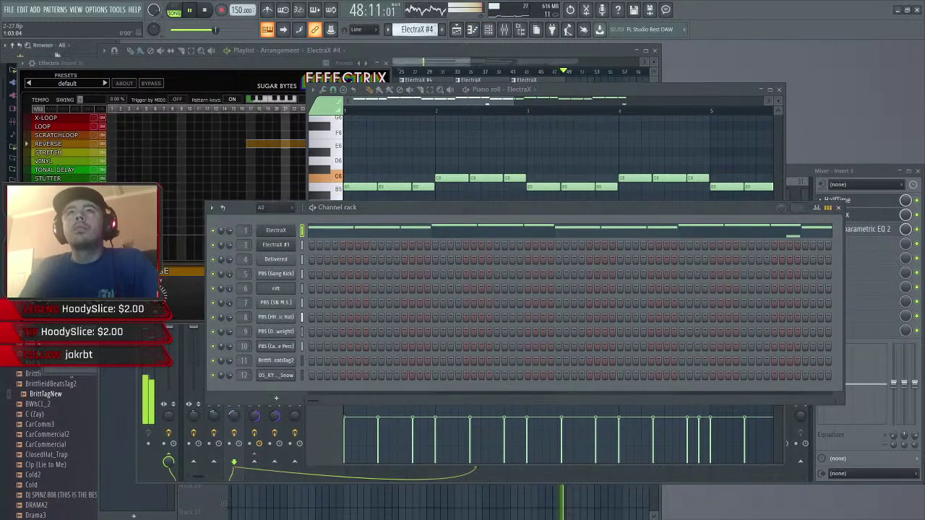
scroll(402, 30, "up", 1)
key("l")
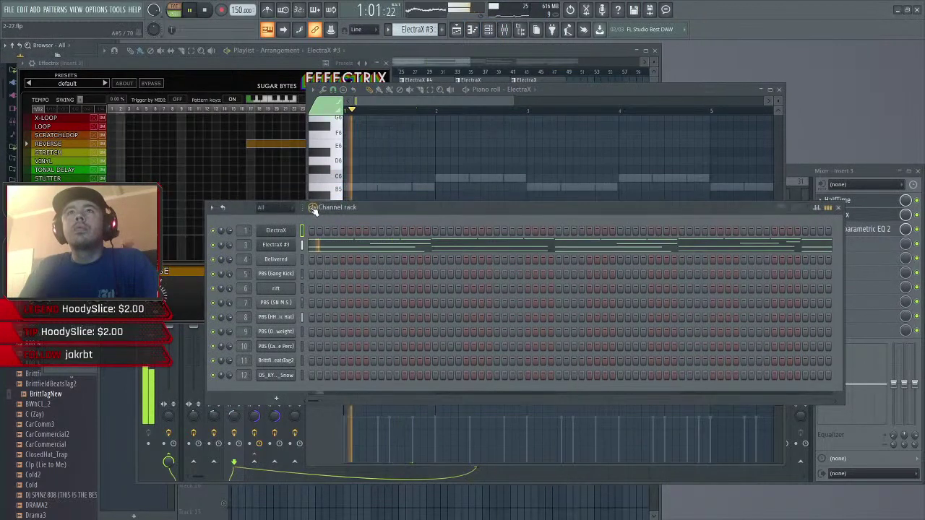
left_click(275, 70)
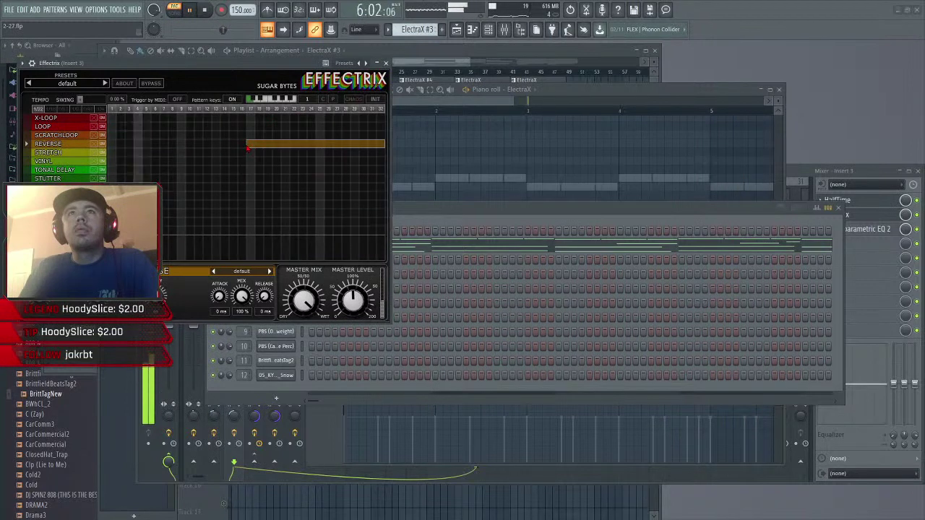
- Remove the Reverse block from the Effectrix sequencer and add a Stretch block on steps 25 to 32
right_click(248, 148)
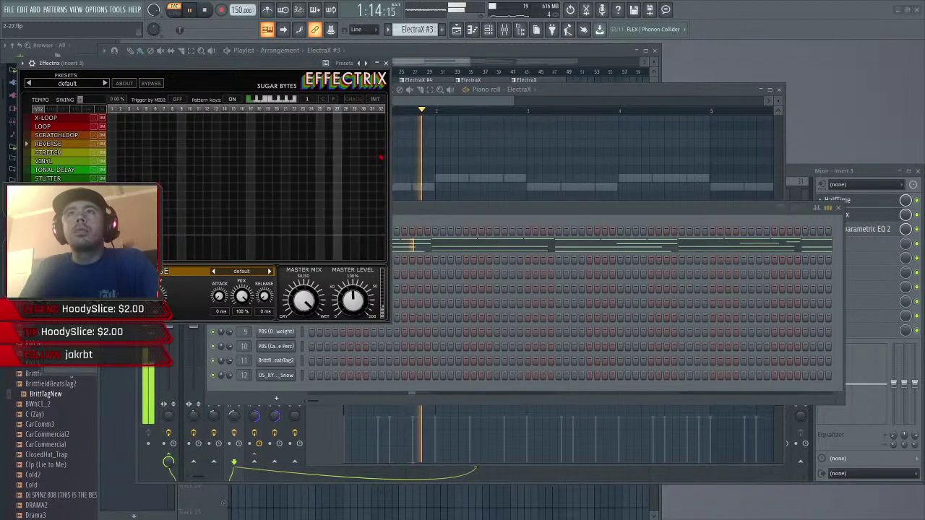
left_click_drag(381, 154, 323, 154)
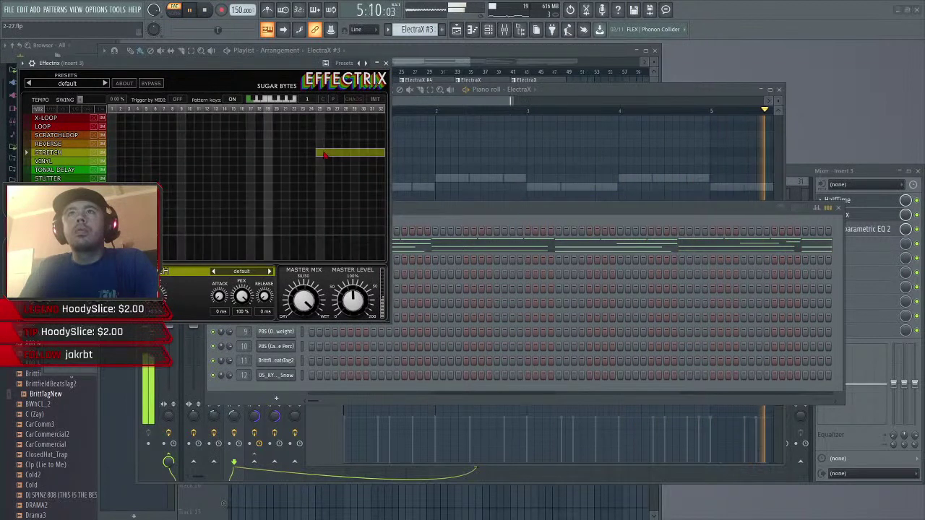
- Try a Reverse block on steps 25 to 32 and a Stretch block across the earlier steps, removing each one again
left_click_drag(319, 146, 384, 146)
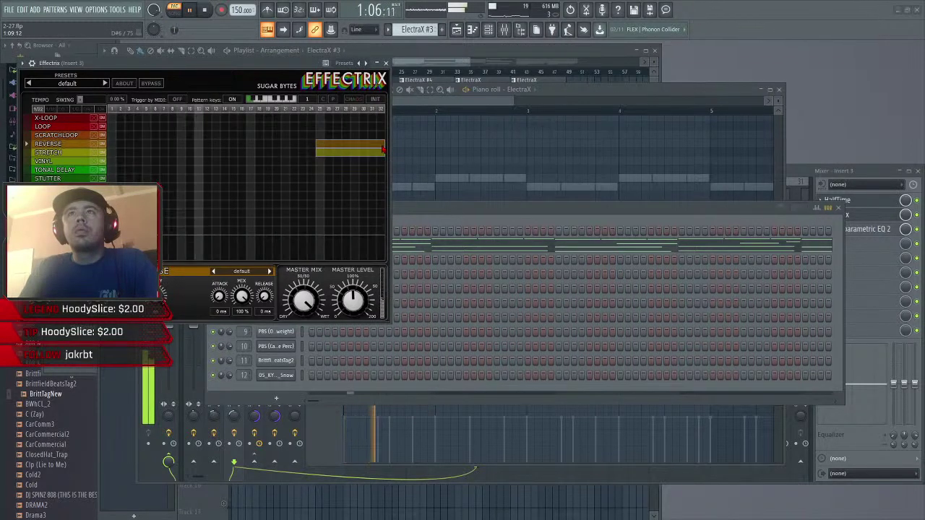
right_click(382, 147)
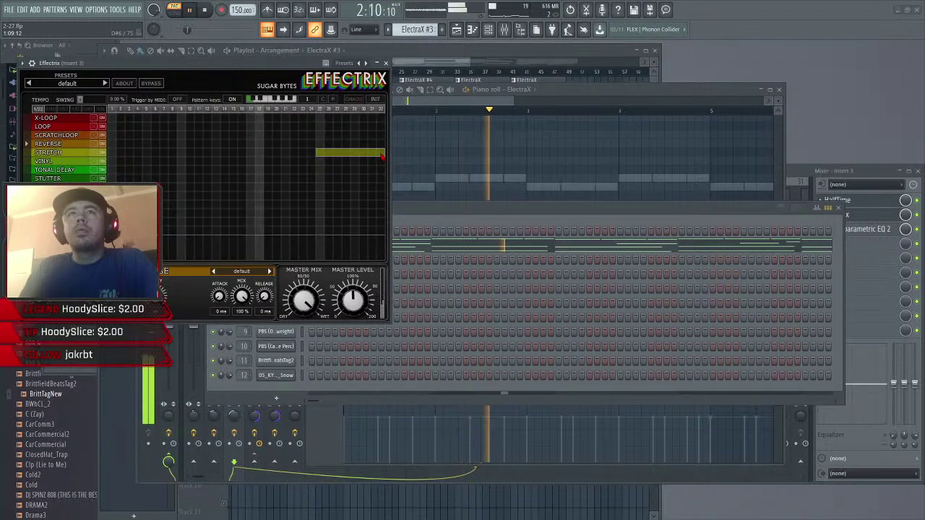
left_click_drag(110, 152, 311, 156)
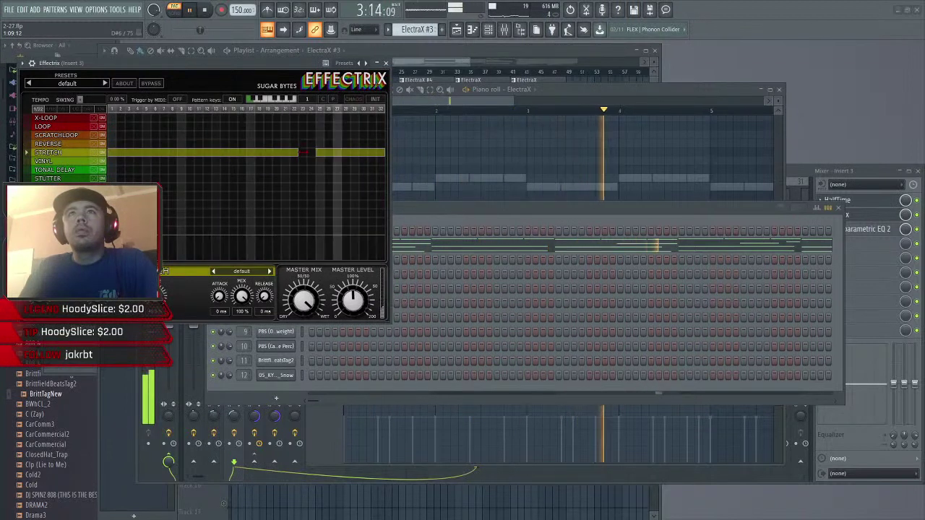
right_click(311, 153)
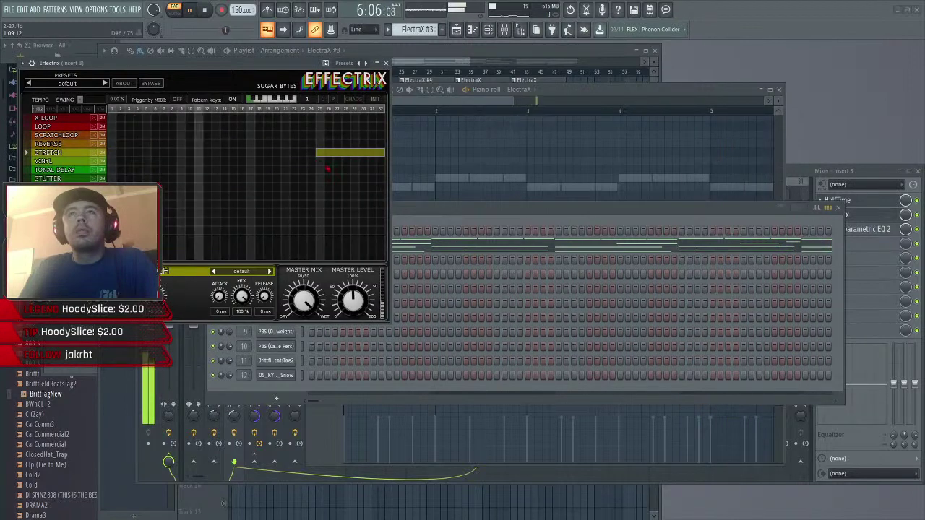
- Bring the channel rack into view and return to the playlist arrangement
left_click(488, 30)
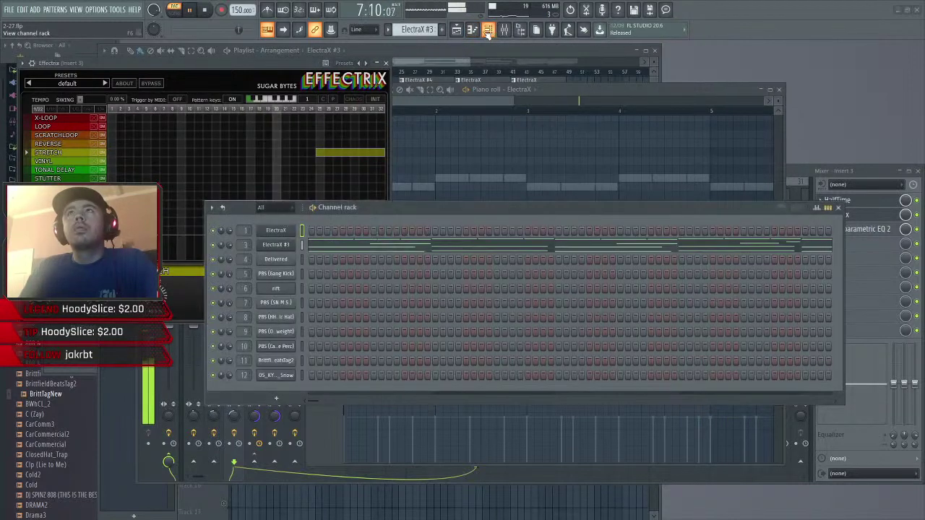
left_click(458, 32)
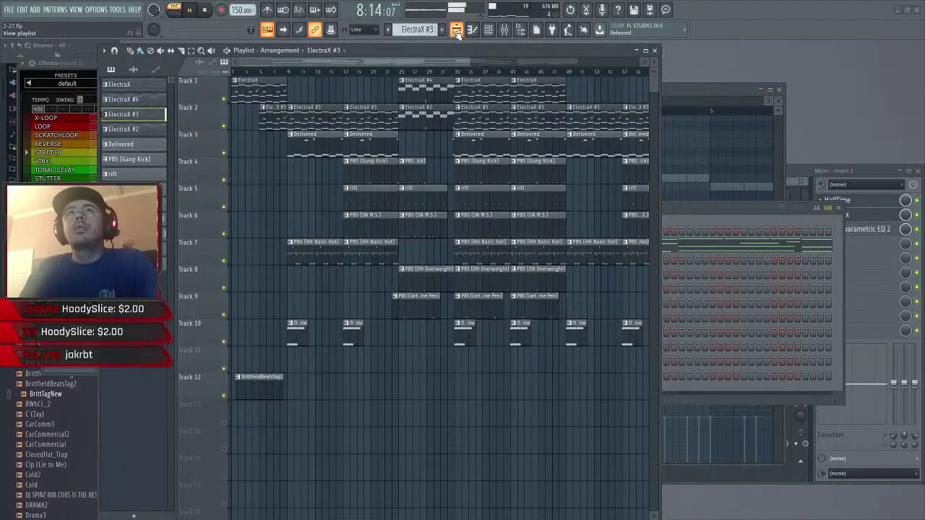
- Play the arrangement from about bar 22 and lower the mixer Insert 4 fader to -9.4 dB
left_click(379, 73)
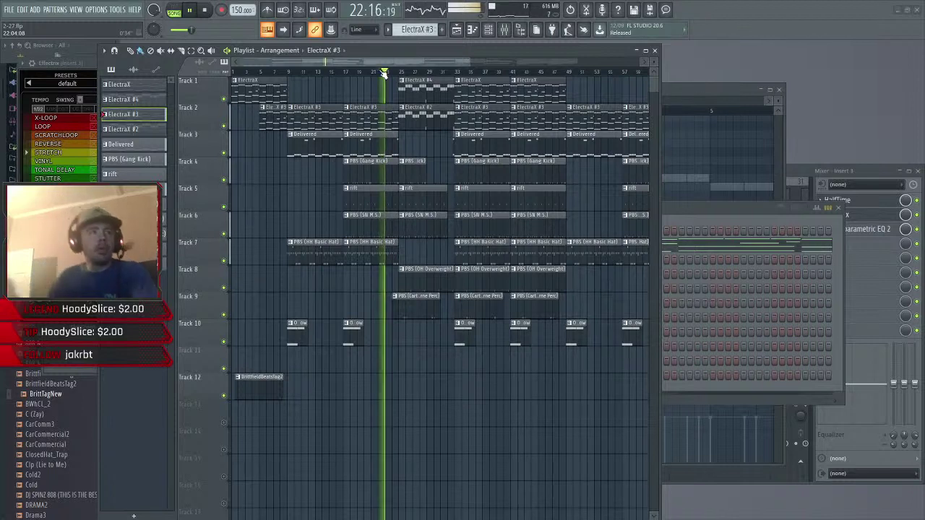
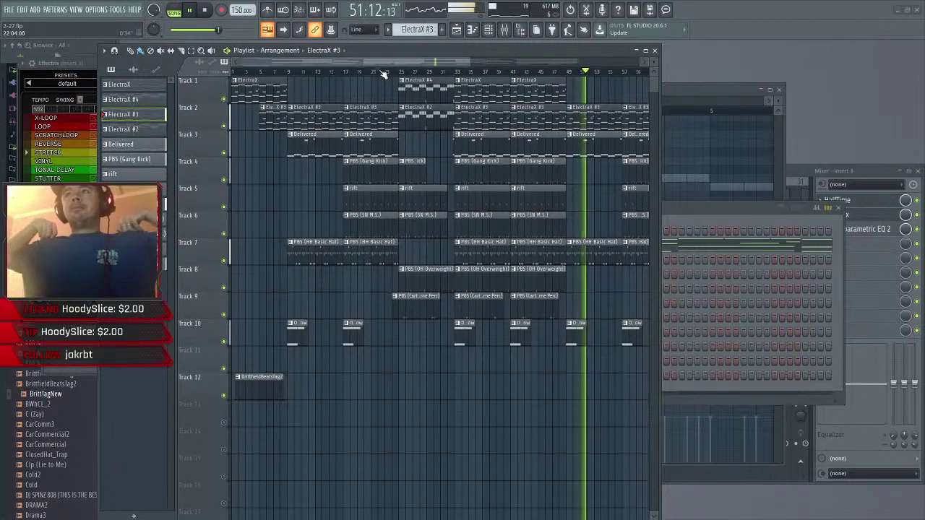
left_click(506, 31)
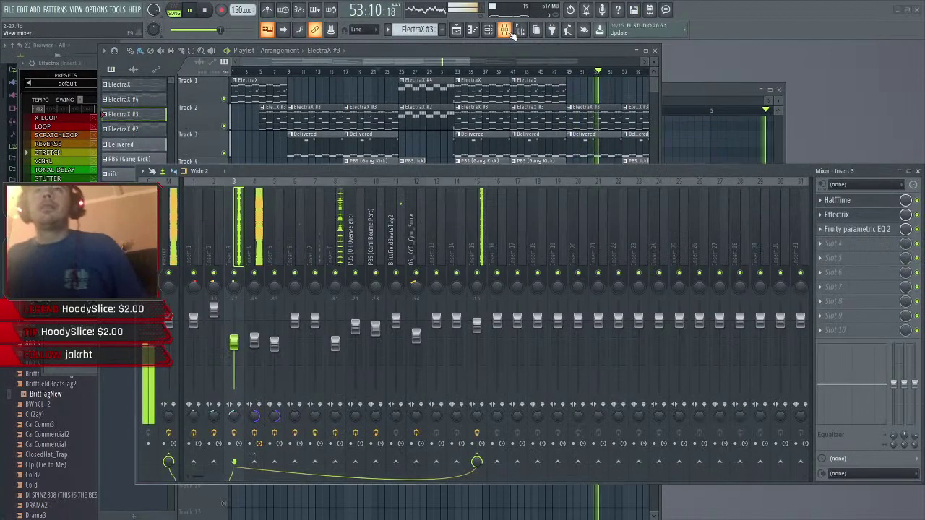
left_click(263, 240)
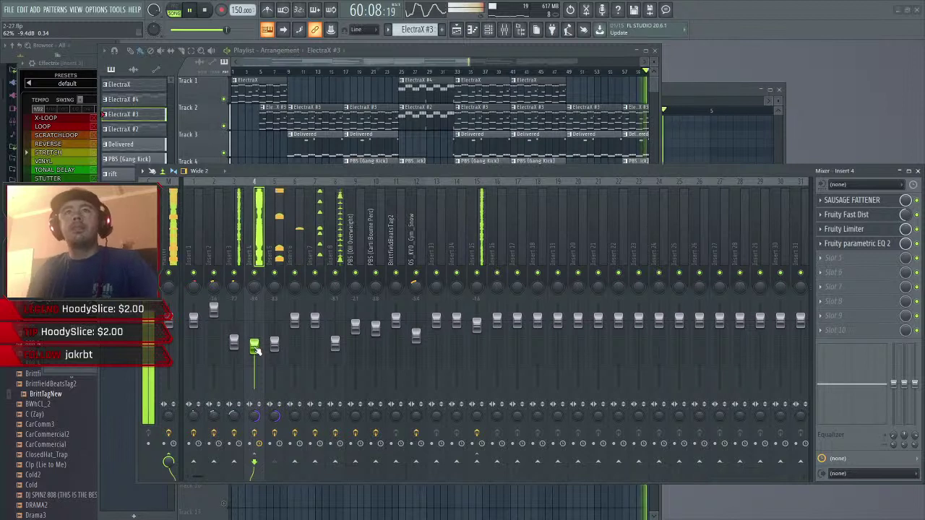
- Replace the Fruity parametric EQ 2 on mixer Insert 5 with Fruity Fast Dist
left_click(278, 251)
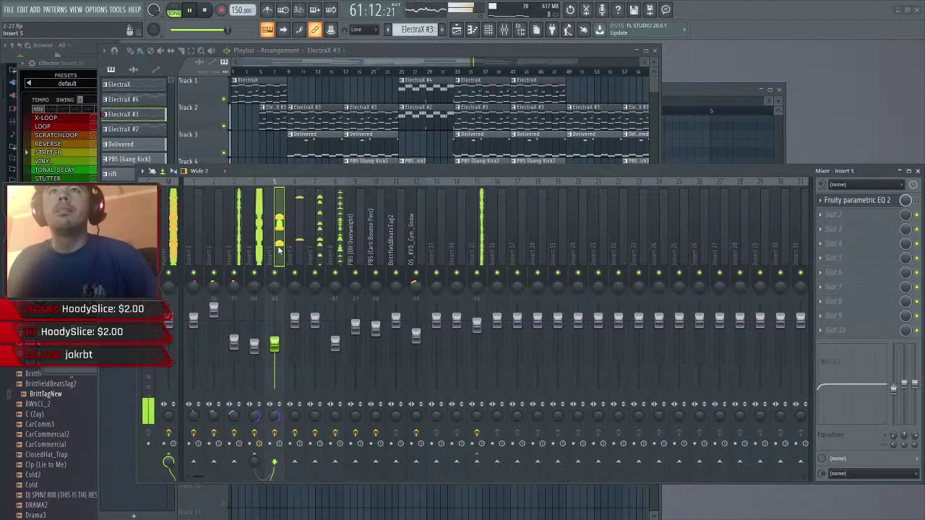
left_click_drag(849, 201, 870, 215)
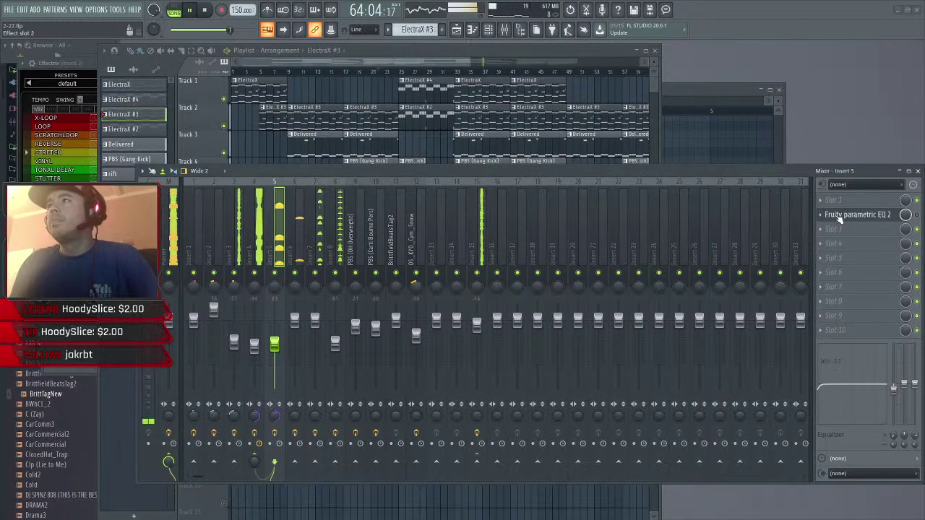
right_click(835, 213)
mouse_move(828, 213)
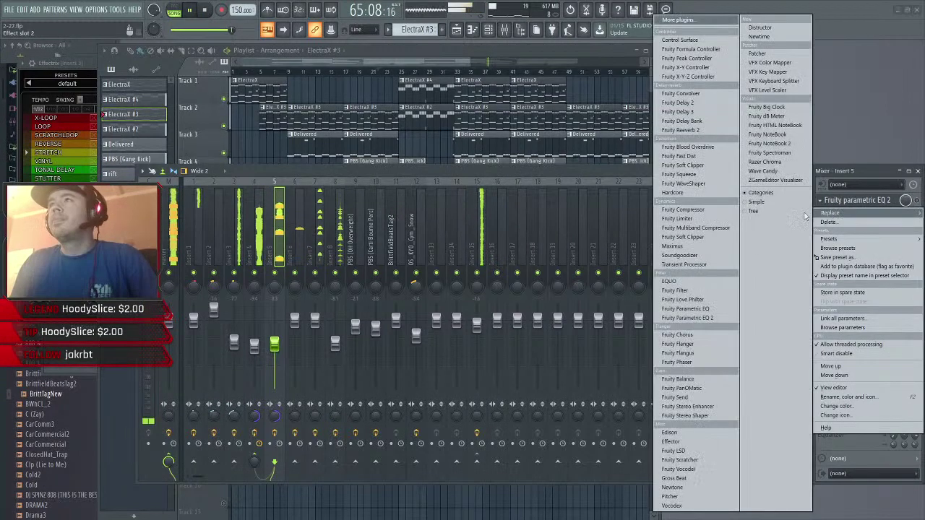
left_click(716, 156)
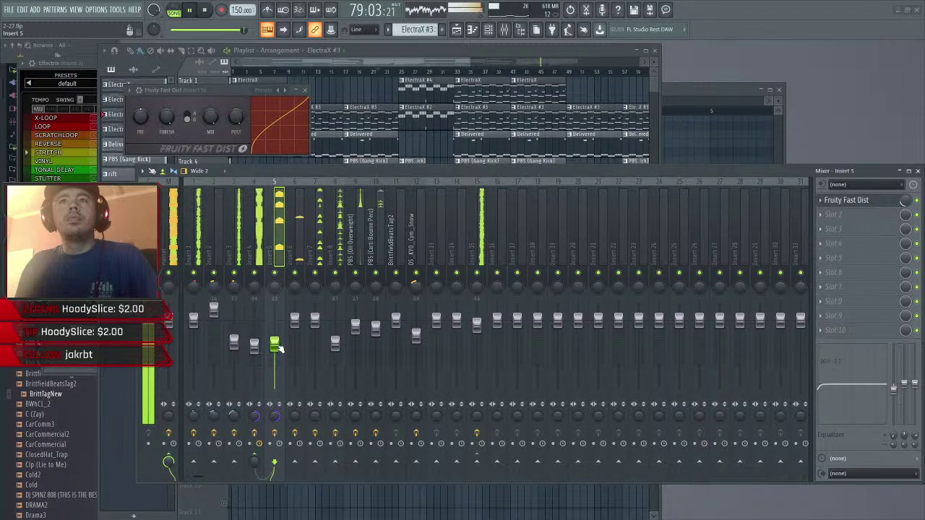
- Raise the Insert 5 fader to -7.1 dB and save the project
left_click_drag(276, 345, 276, 340)
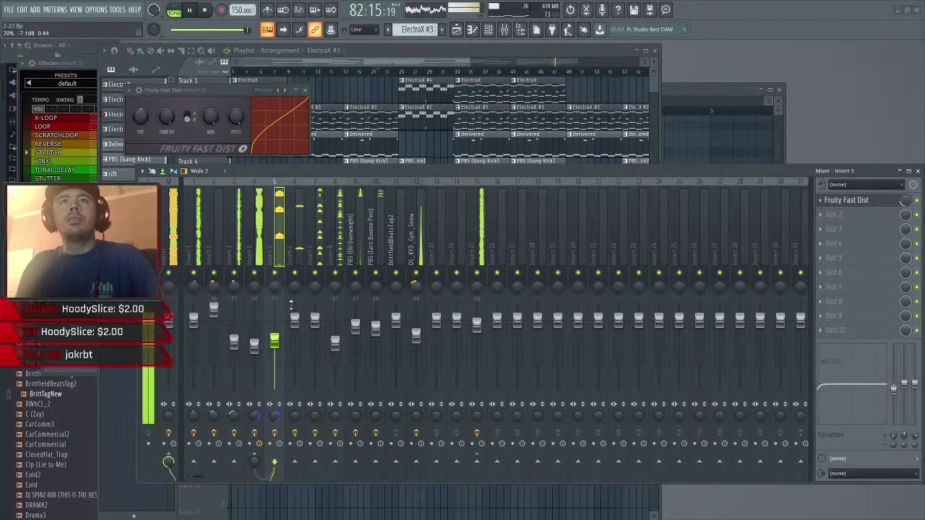
left_click(9, 9)
left_click(29, 55)
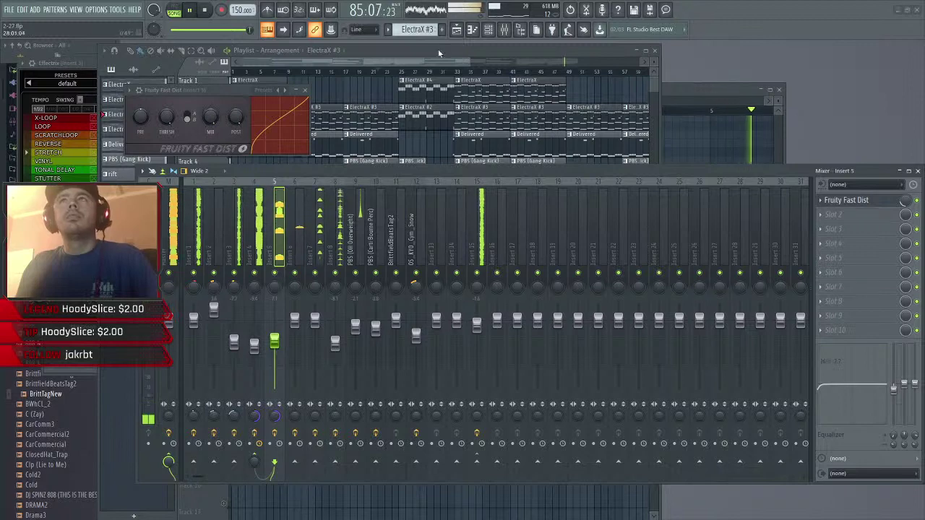
- Check the precomputed effects of the Delivered sample from the channel rack, and save the project from the playlist
left_click(488, 29)
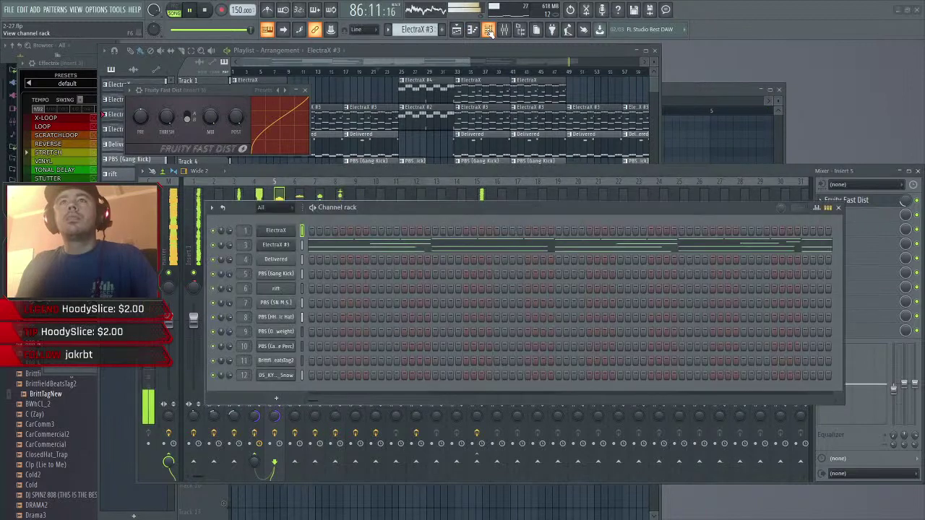
left_click(285, 263)
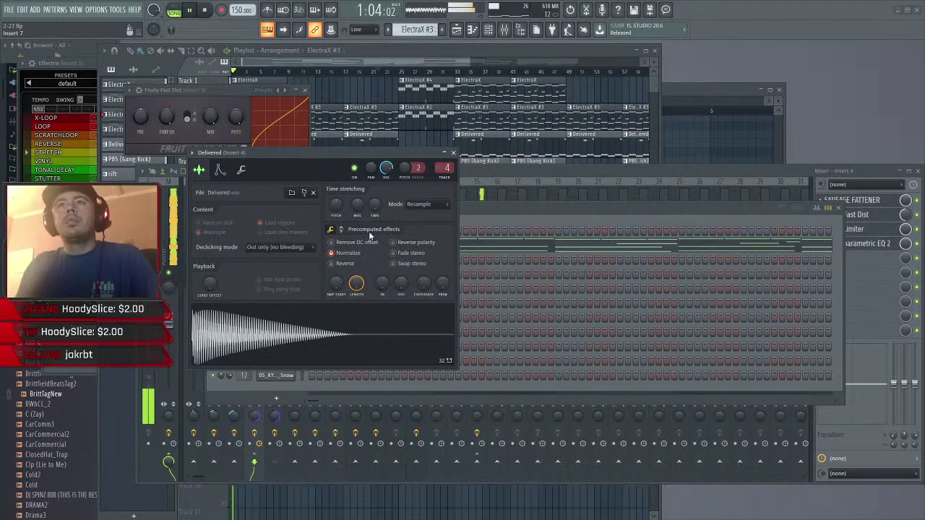
left_click(342, 230)
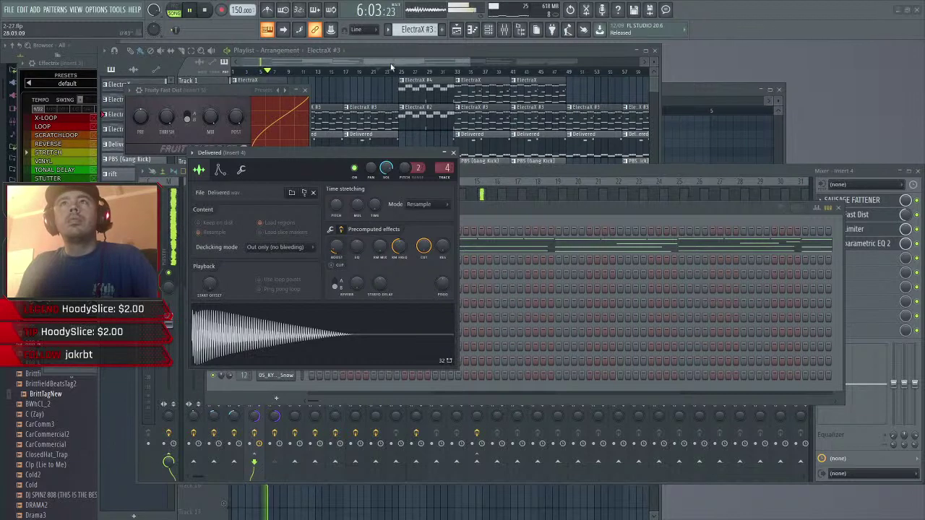
left_click(367, 63)
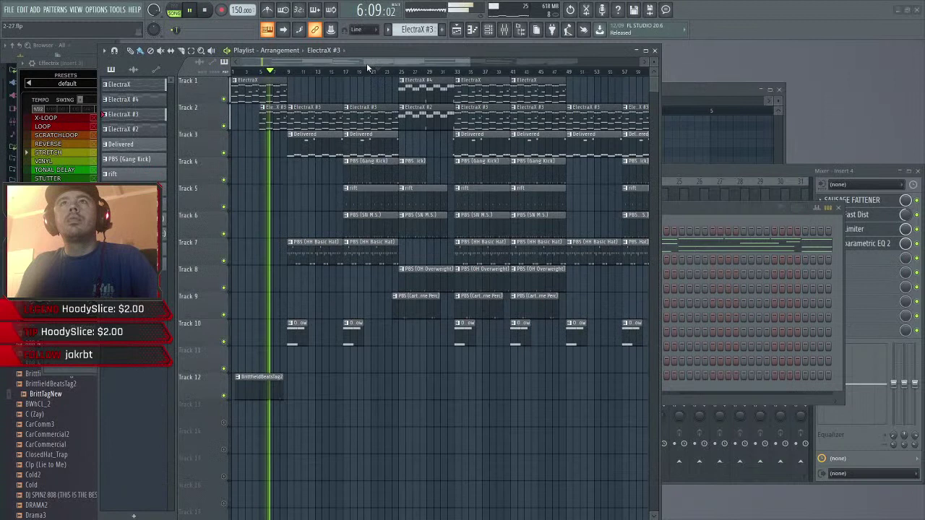
left_click(8, 13)
left_click(22, 55)
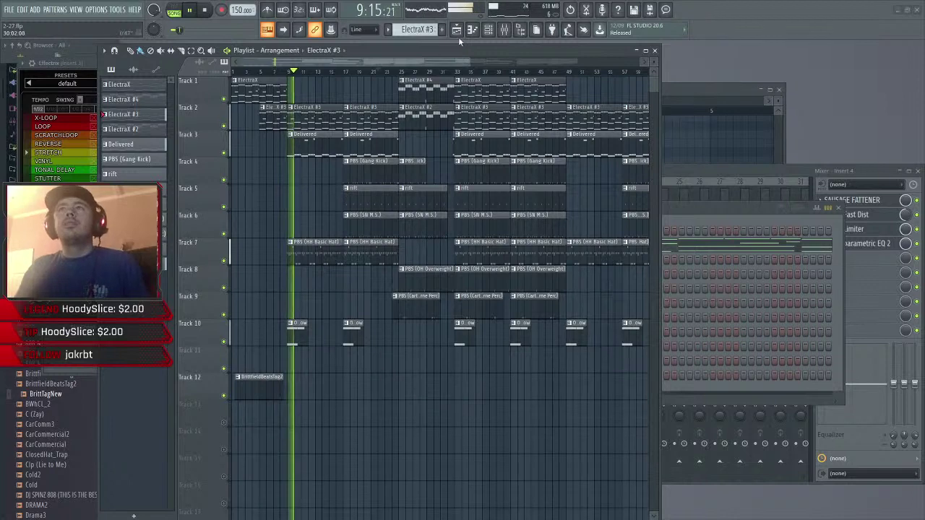
- Lower the BrittfieldBeatsTag2 mixer fader while replaying the arrangement from about bar 4, and save the project
left_click(488, 30)
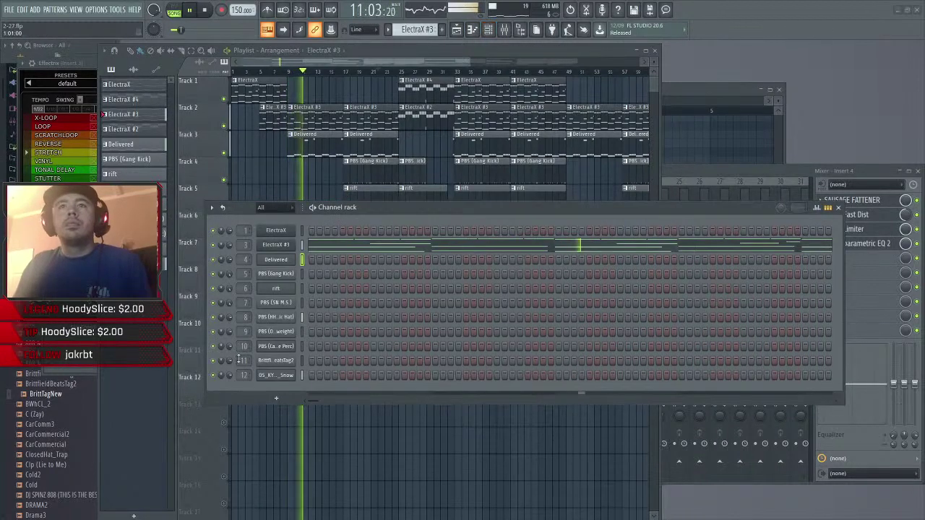
key("F9")
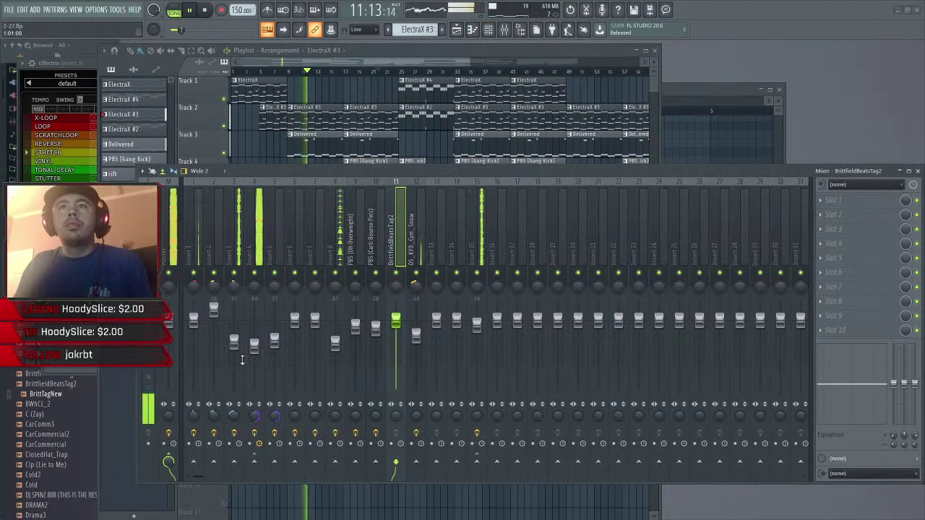
left_click(263, 77)
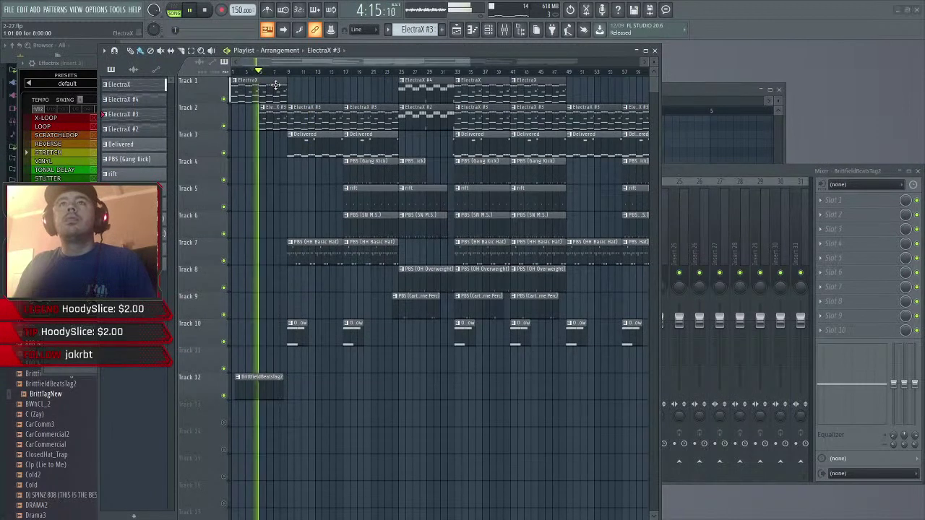
left_click(506, 30)
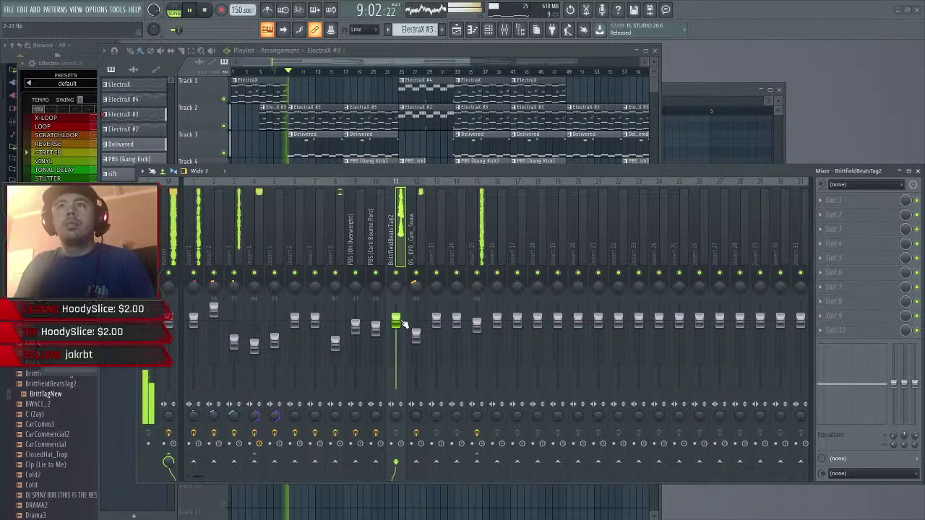
left_click_drag(402, 323, 403, 335)
key("space")
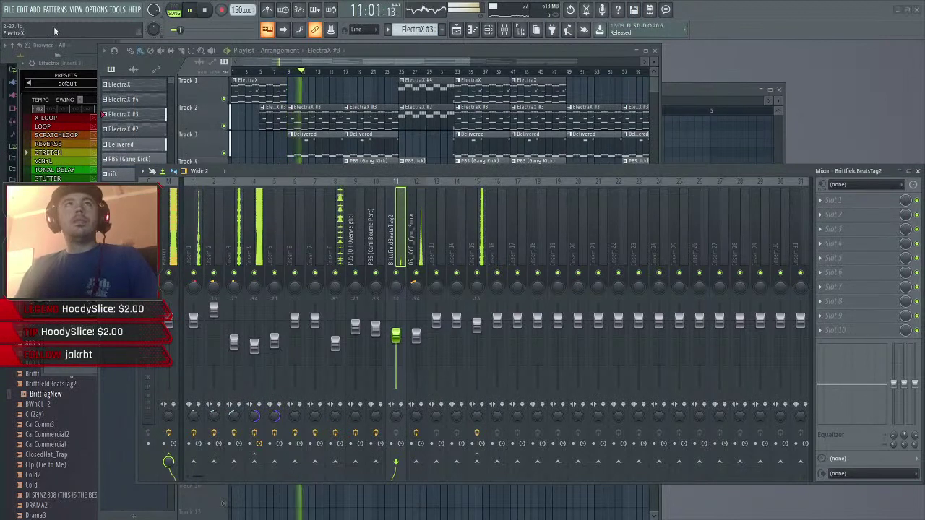
left_click(9, 10)
left_click(26, 55)
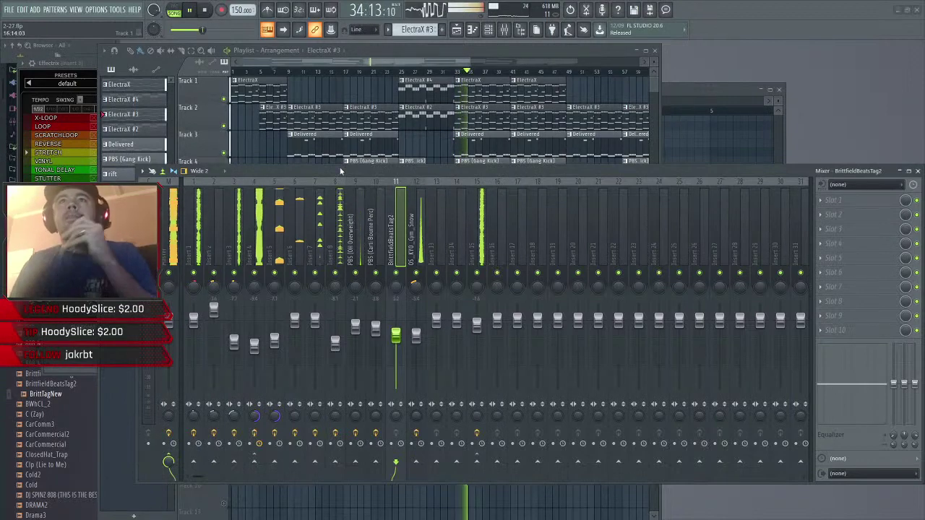
- Add another ElectraX #3 clip on Track 2 at bar 89, directly after the last ElectraX #3 clip
left_click(466, 53)
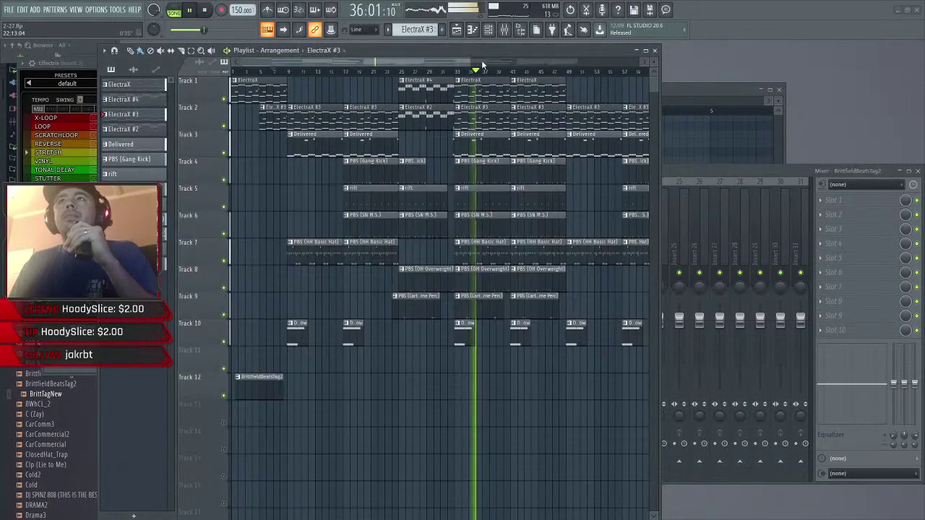
left_click_drag(477, 62, 638, 66)
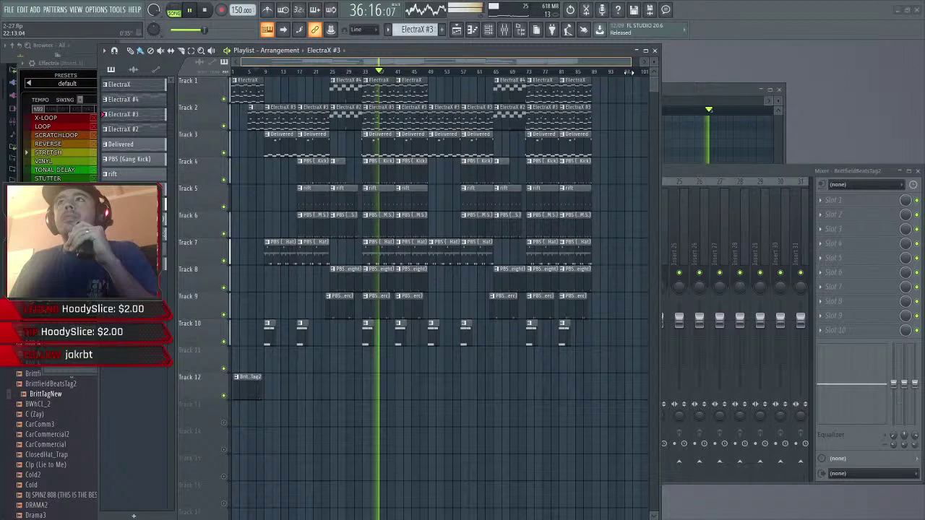
left_click(599, 123)
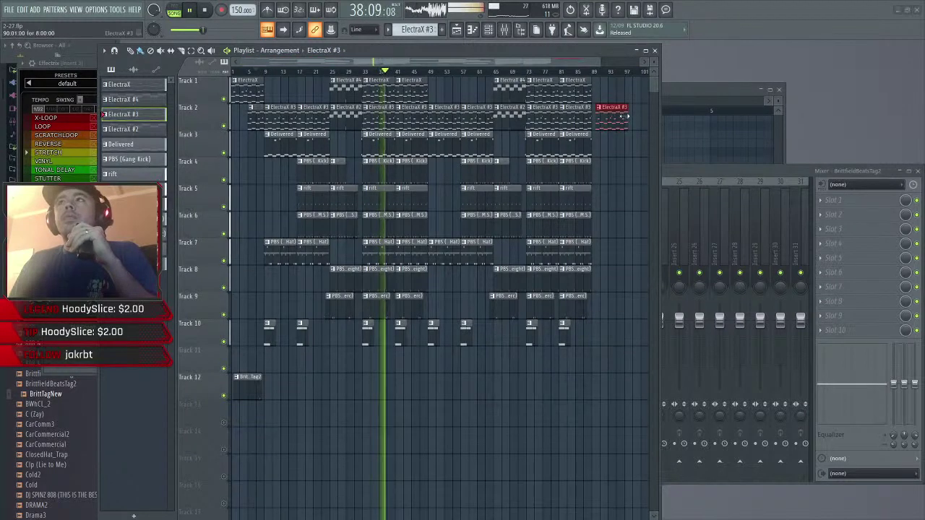
left_click_drag(614, 119, 610, 119)
left_click(641, 139, "ctrl")
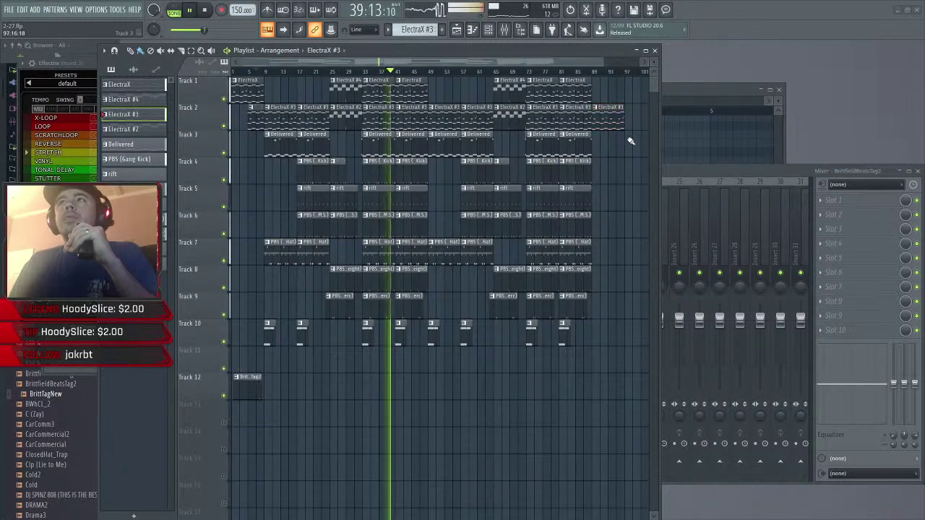
- Place a second BrittfieldBeatsTag2 clip on Track 12 at about bar 89, under the final ElectraX #3 clip
left_click(252, 391)
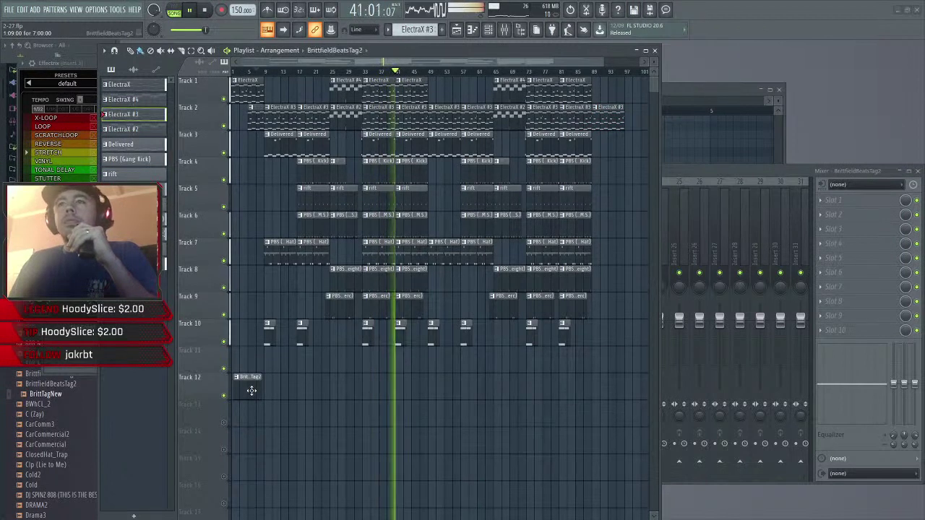
left_click(591, 388)
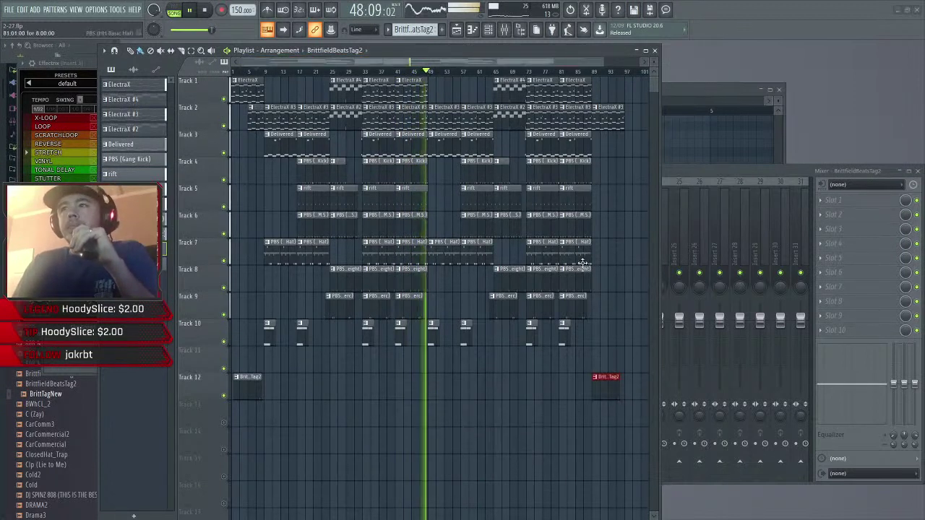
left_click_drag(602, 382, 599, 385)
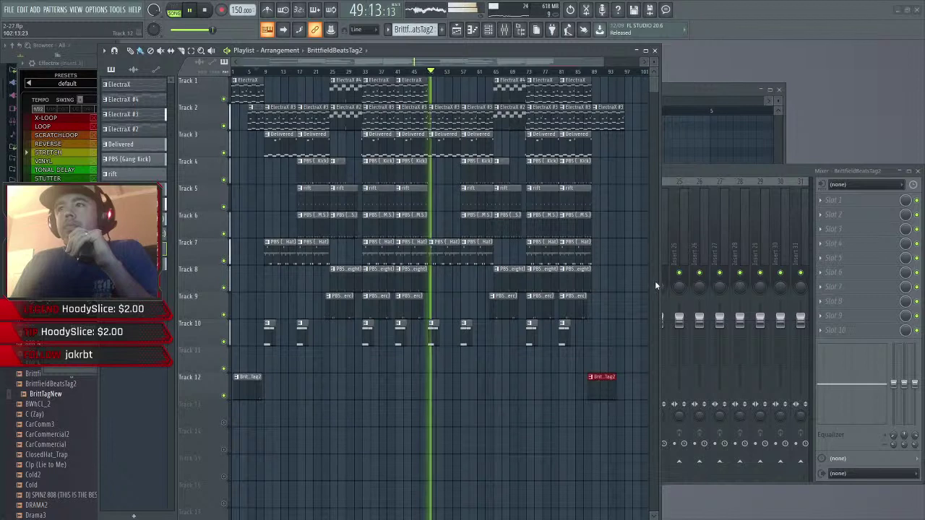
left_click(623, 274, "ctrl")
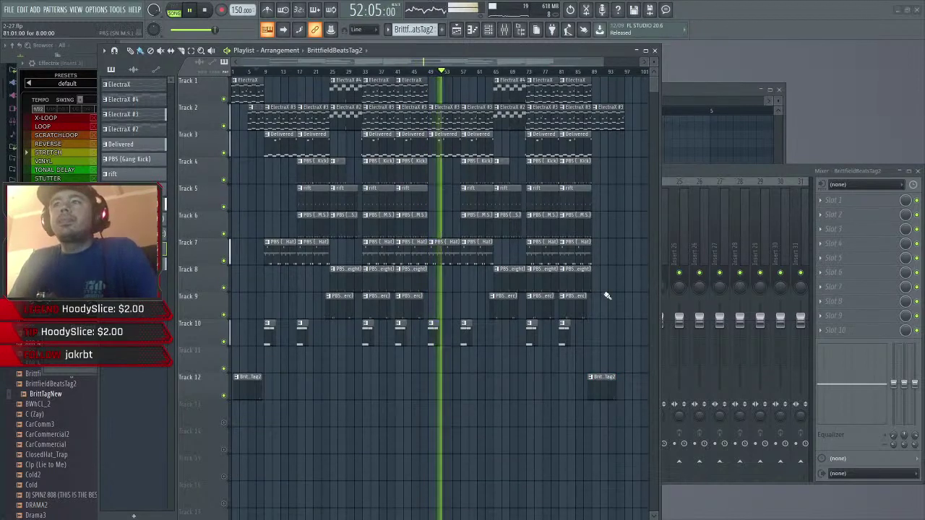
left_click_drag(599, 382, 604, 382)
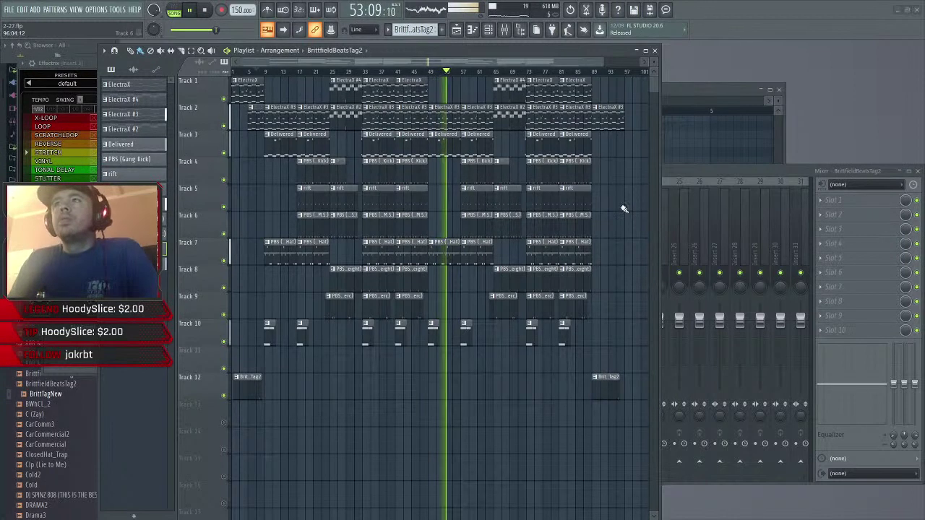
- Transpose the final F5 and G5 notes of the ElectraX #3 pattern up one octave in the piano roll
double_click(446, 112)
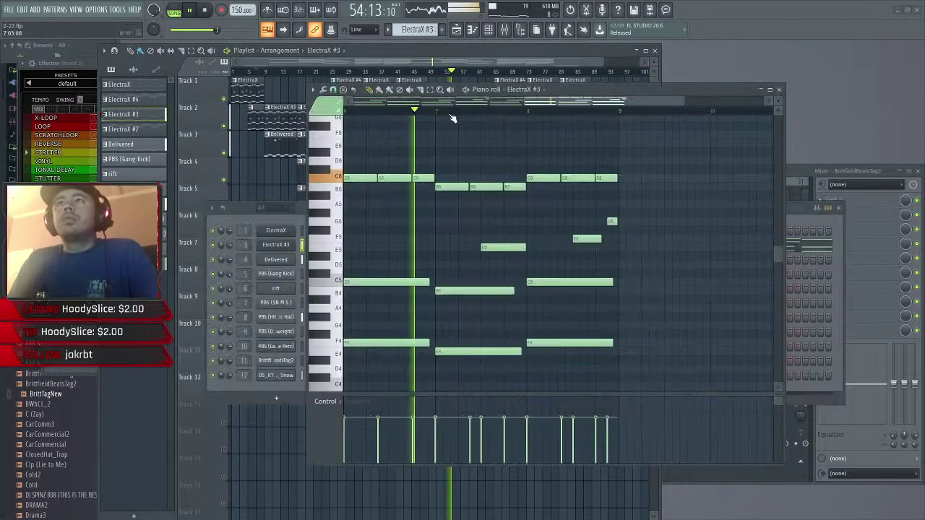
left_click_drag(594, 104, 546, 100)
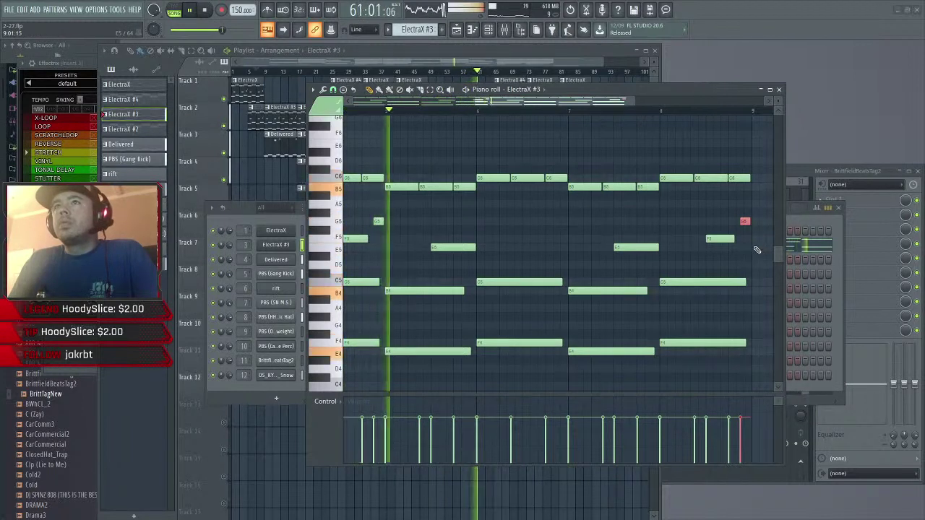
left_click_drag(557, 102, 429, 96)
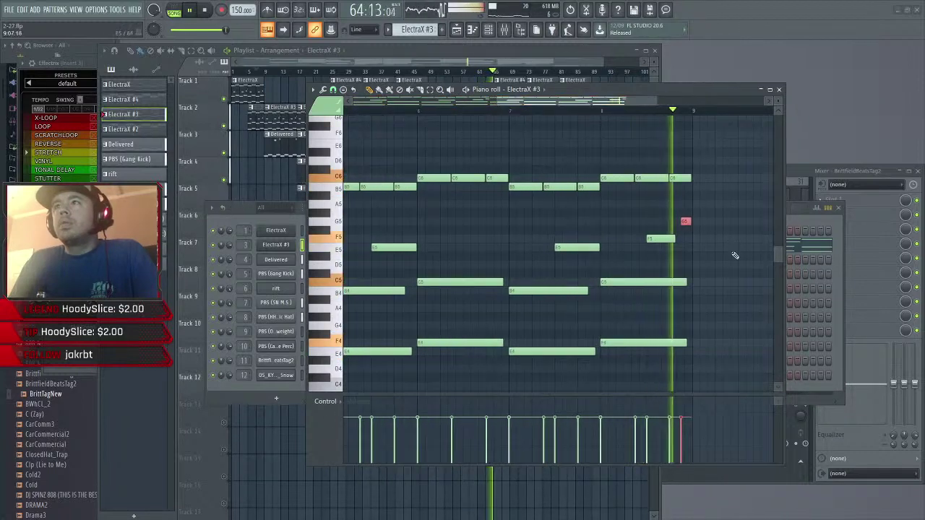
left_click_drag(716, 264, 665, 219)
key("ctrl+Up")
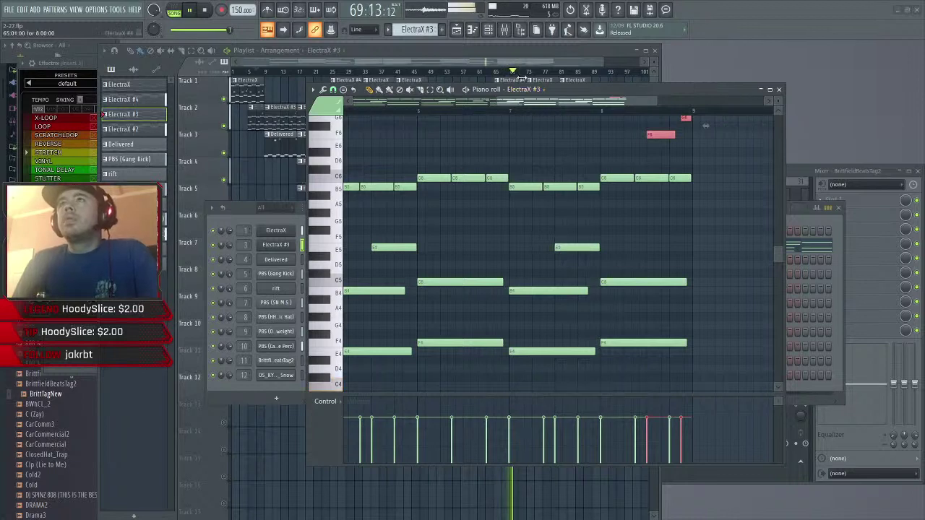
left_click_drag(567, 101, 681, 107)
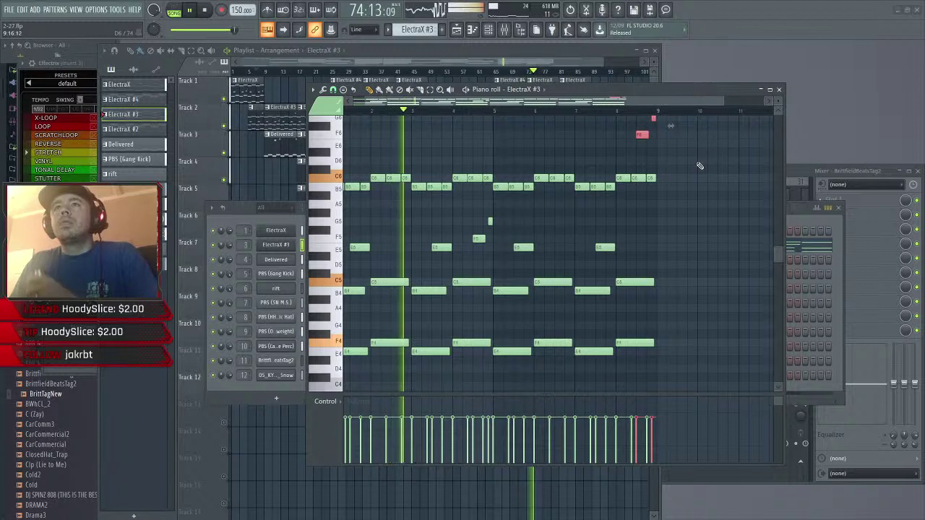
left_click(22, 9)
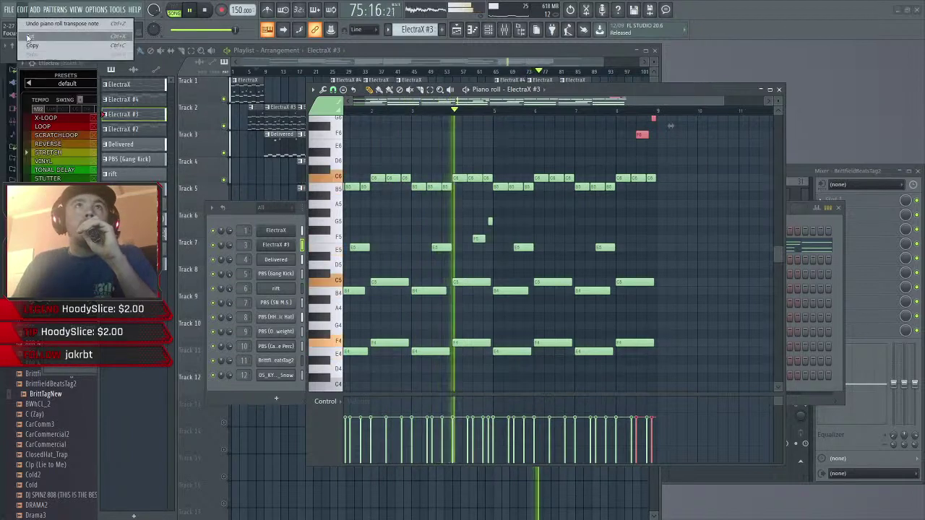
mouse_move(9, 9)
left_click(42, 55)
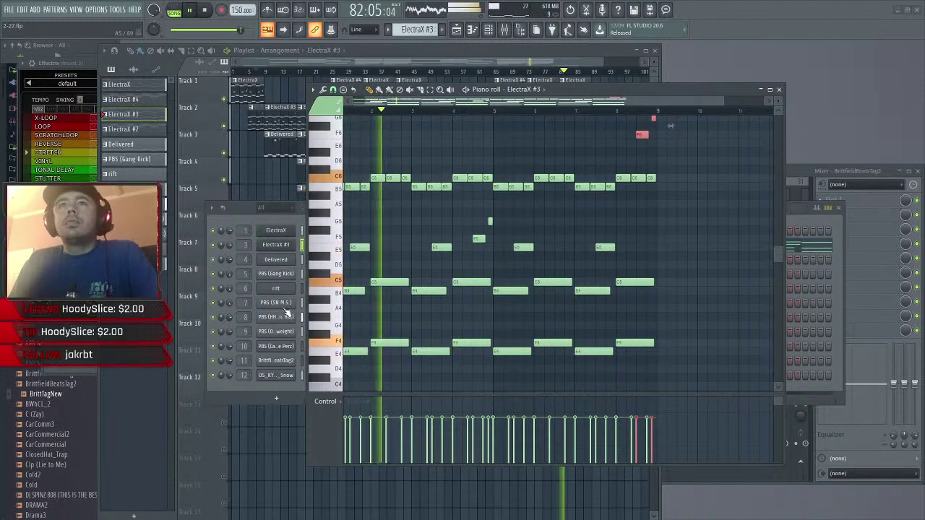
left_click(291, 94)
right_click(291, 95)
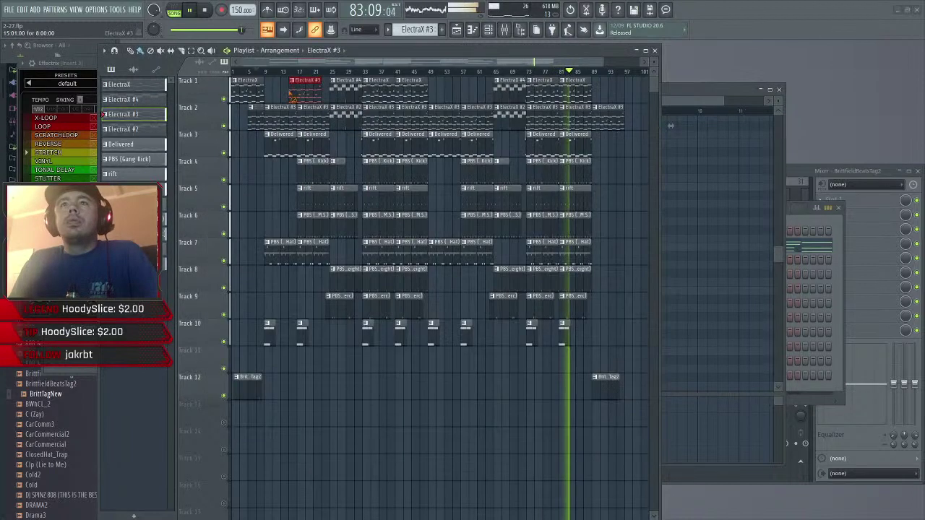
- Open the PBS (HH Basic Hat) pattern from Track 7 in the piano roll and play it in pattern mode
double_click(314, 253)
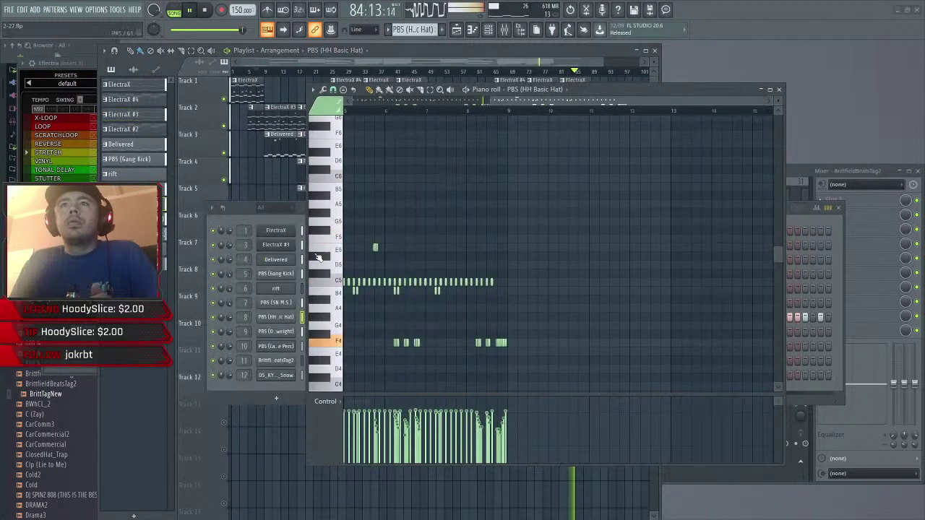
left_click_drag(538, 102, 347, 108)
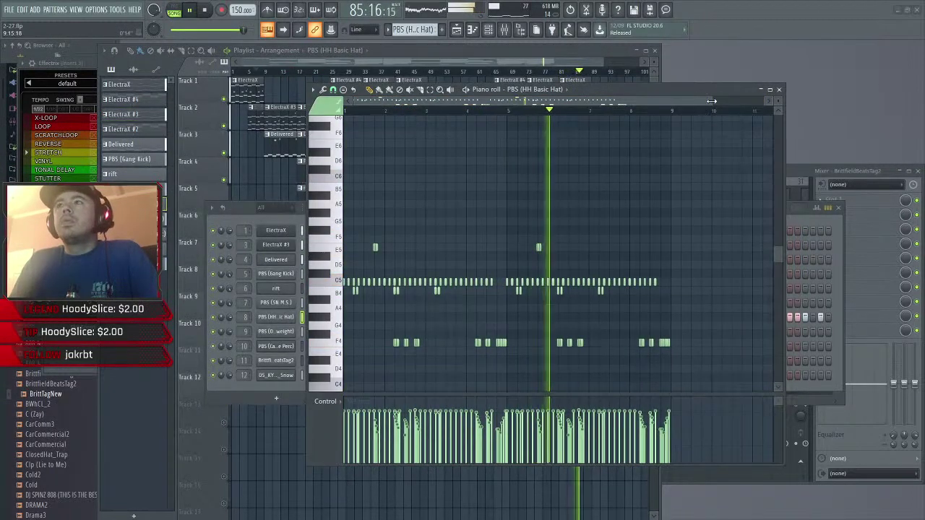
left_click_drag(712, 102, 454, 105)
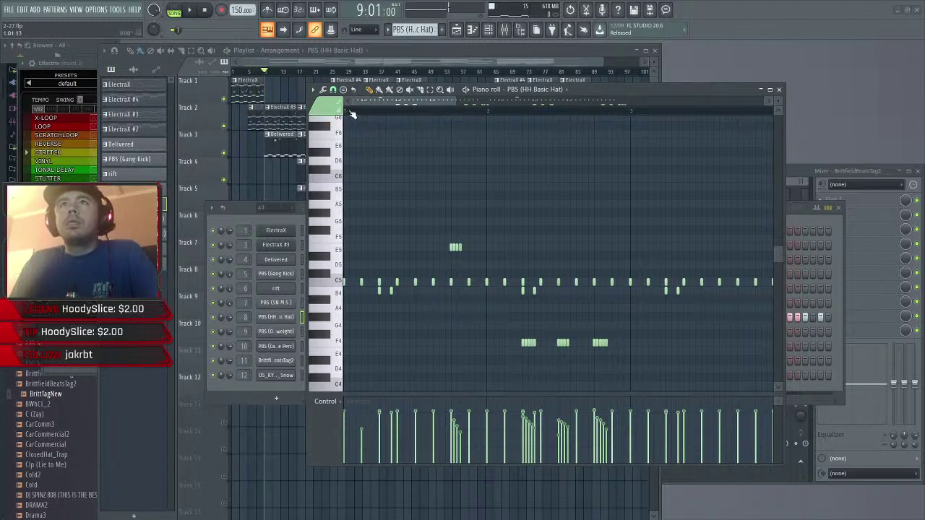
left_click(466, 88)
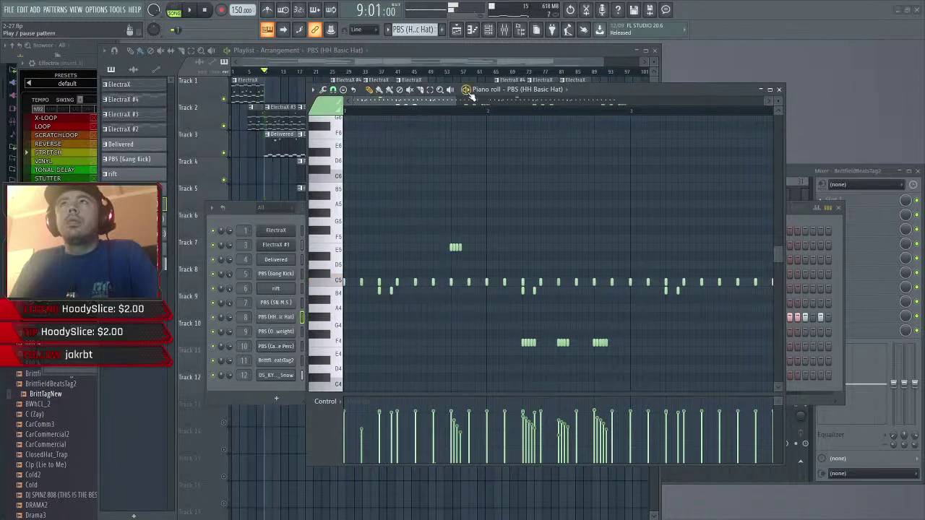
key("space")
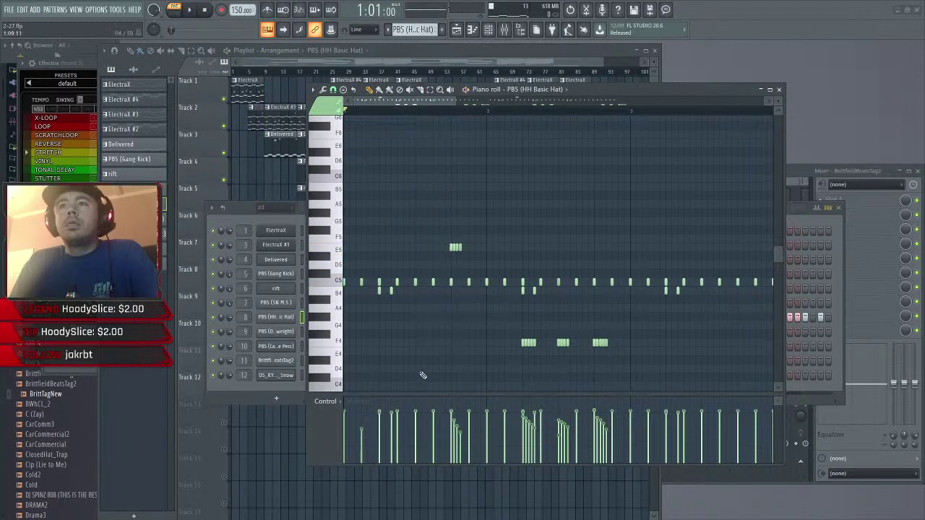
key("space")
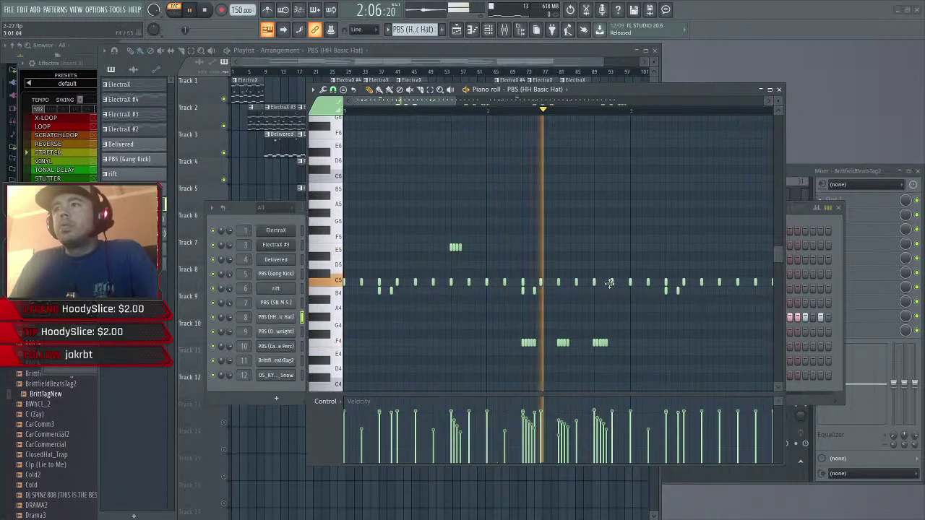
- Lower the velocity of alternate C5 hi-hat notes throughout the rest of the HH Basic Hat pattern
left_click_drag(436, 100, 457, 101)
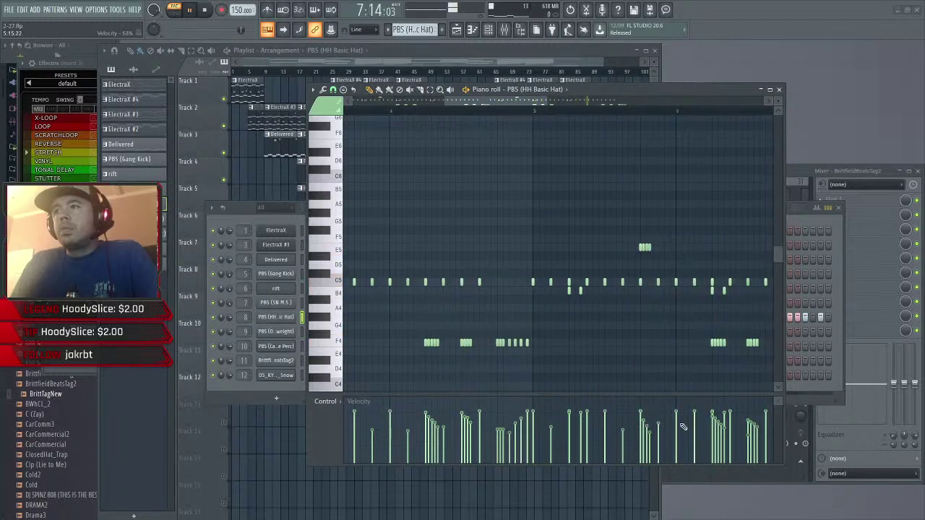
left_click_drag(497, 104, 564, 106)
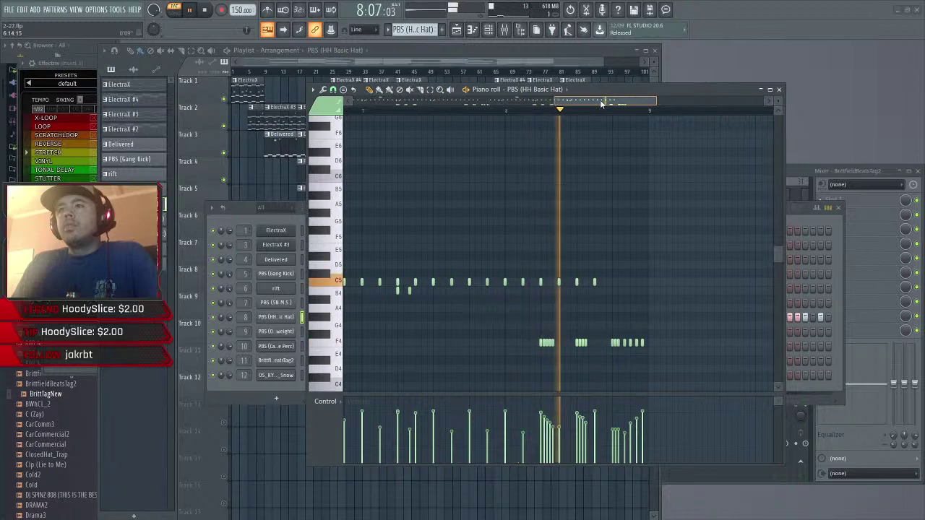
left_click_drag(600, 99, 389, 100)
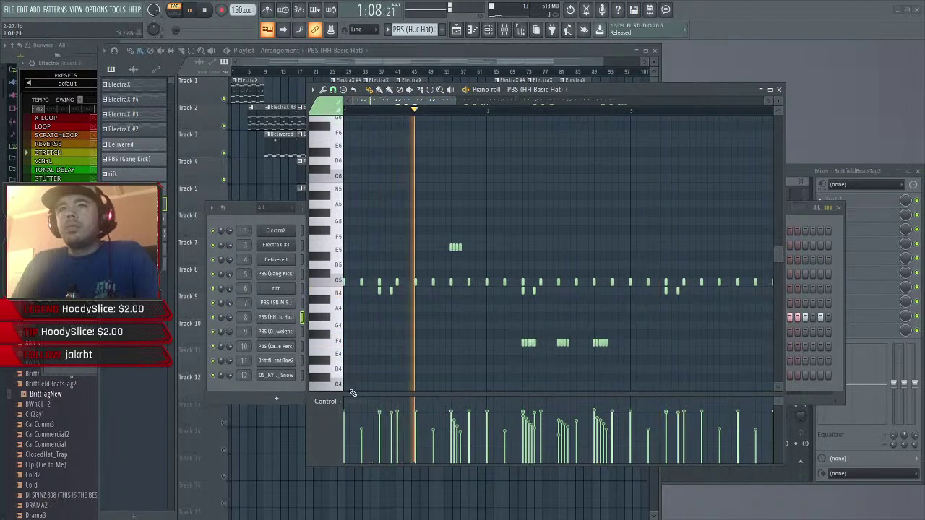
- Show note pan in the control lane and pan the three F4 hi-hat rolls in bar 2 right, left and right
left_click(326, 402)
left_click(355, 423)
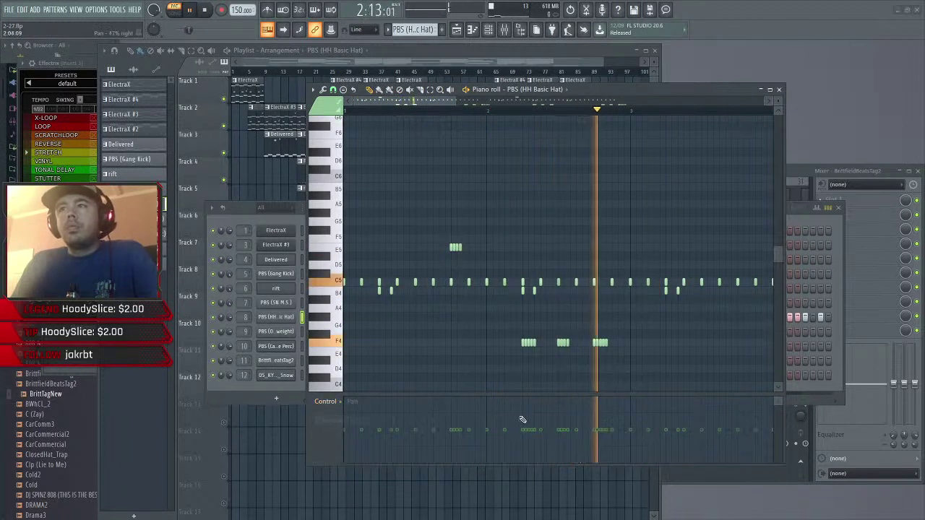
left_click_drag(620, 357, 513, 350)
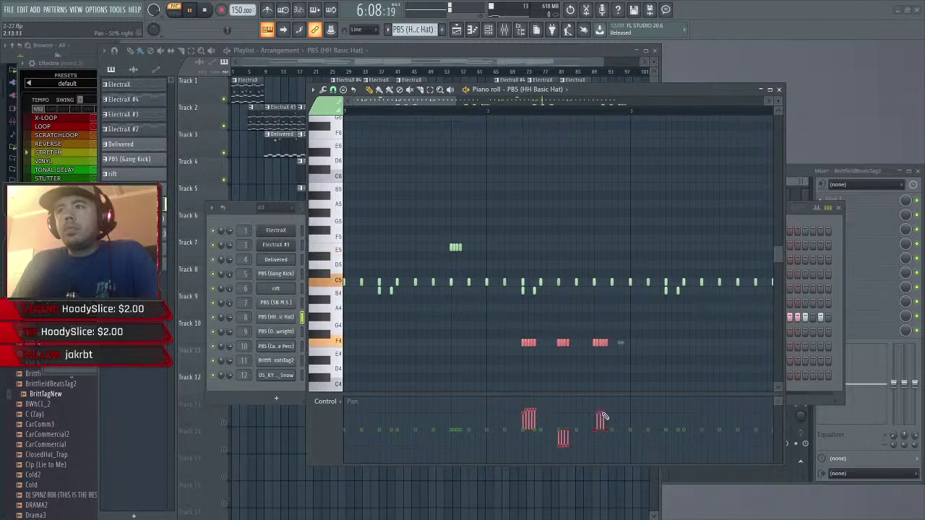
key("space")
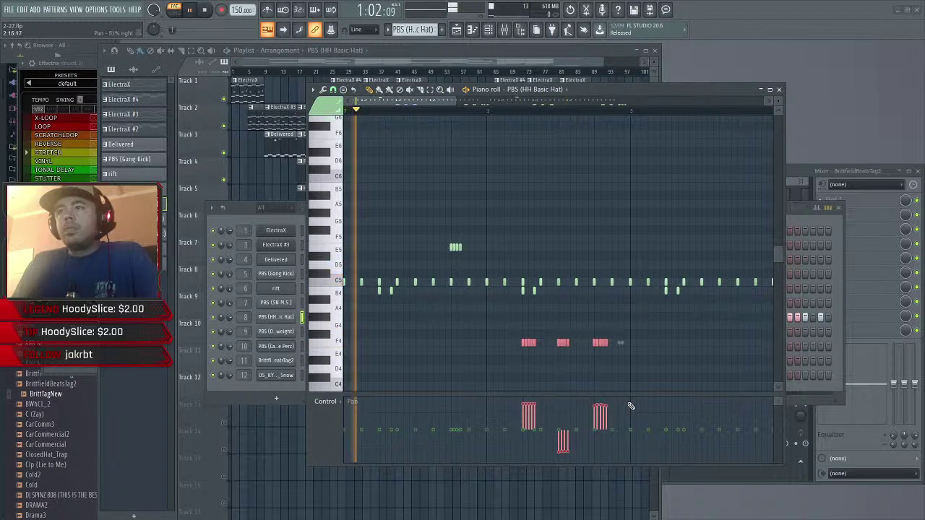
- Pan the F4 hi-hat rolls in bar 4 left, right and left, with the last four notes panned right
left_click_drag(430, 101, 482, 101)
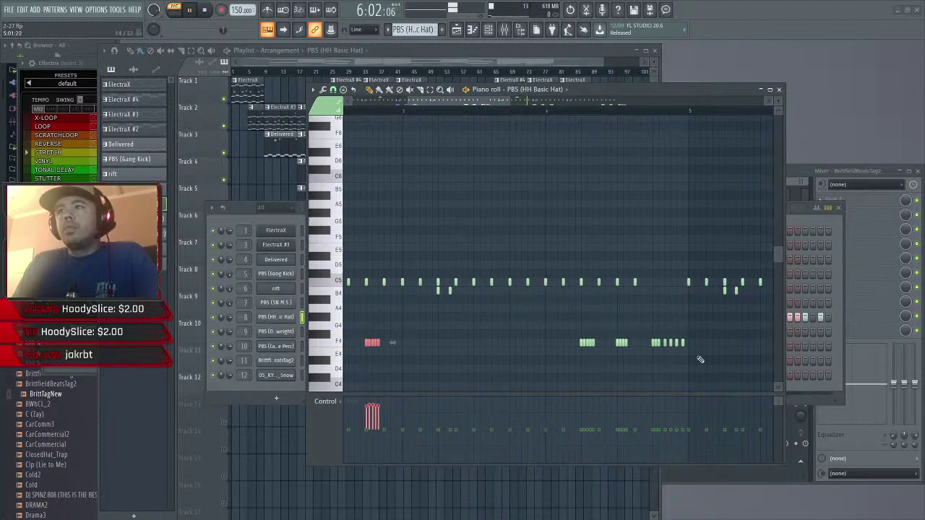
left_click_drag(700, 359, 558, 321)
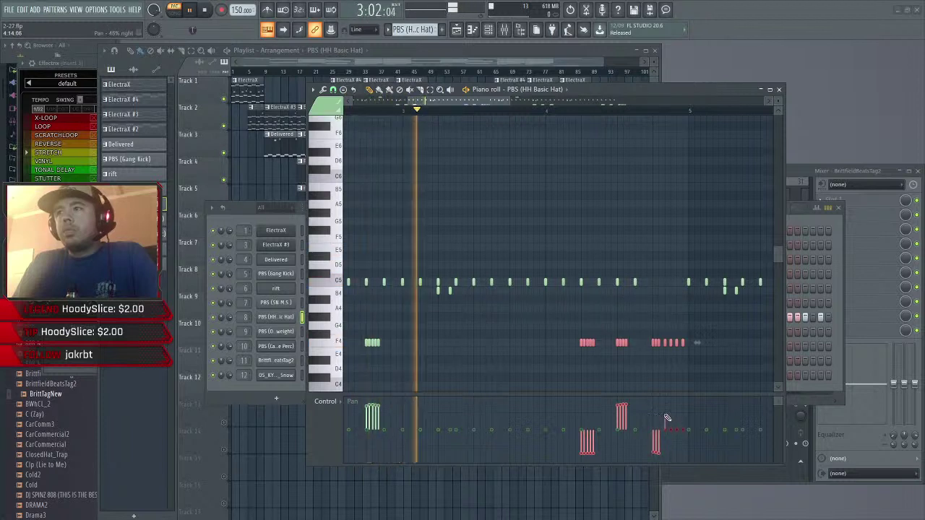
left_click_drag(664, 414, 686, 412)
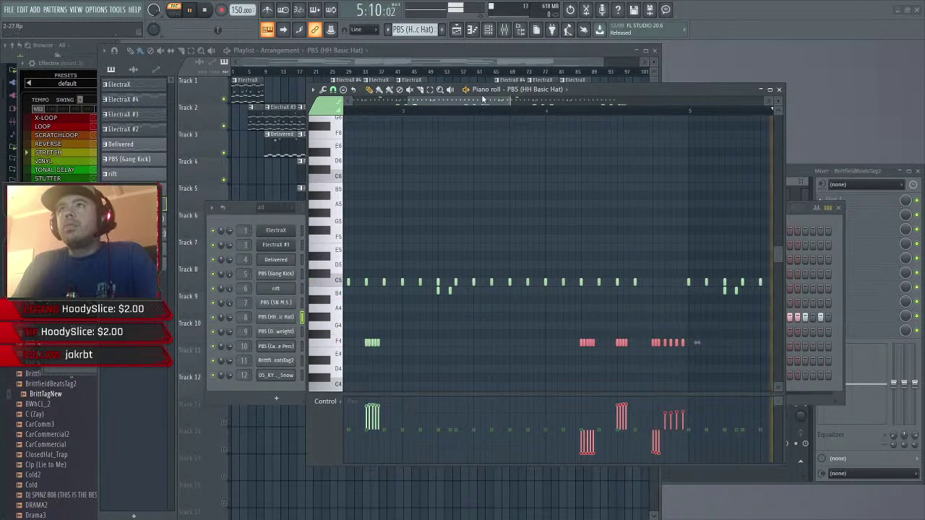
- Pan the three F4 hi-hat rolls in bar 6 right, left and right
left_click_drag(485, 102, 559, 104)
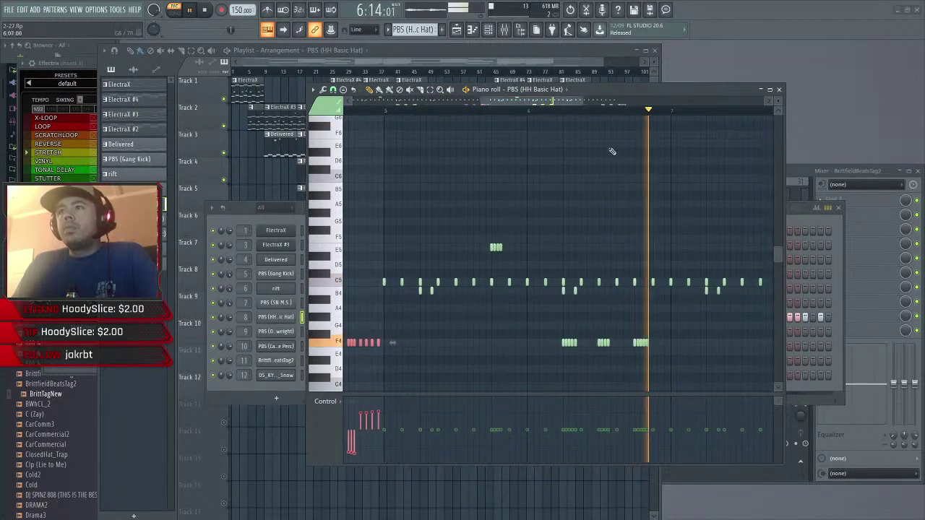
left_click_drag(669, 331, 557, 366)
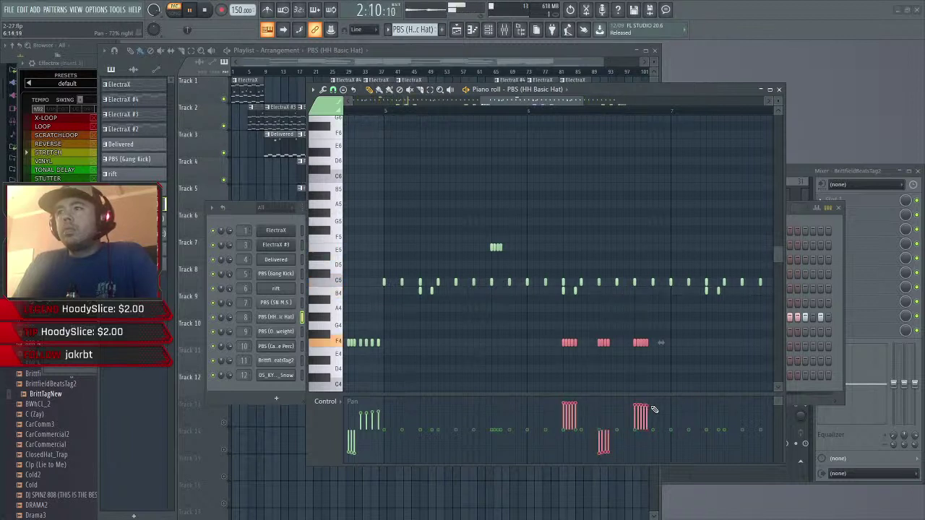
- Pan the F4 hi-hat rolls in bar 8 left, right and left, with the final two notes panned right
left_click_drag(526, 101, 578, 101)
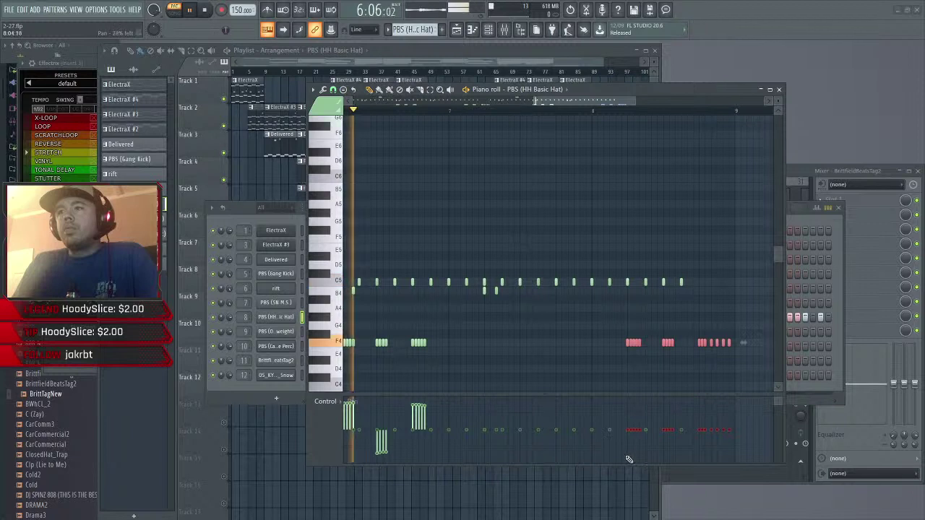
mouse_move(629, 459)
left_mouse_down()
mouse_move(671, 427)
mouse_move(678, 409)
mouse_move(665, 404)
left_mouse_up()
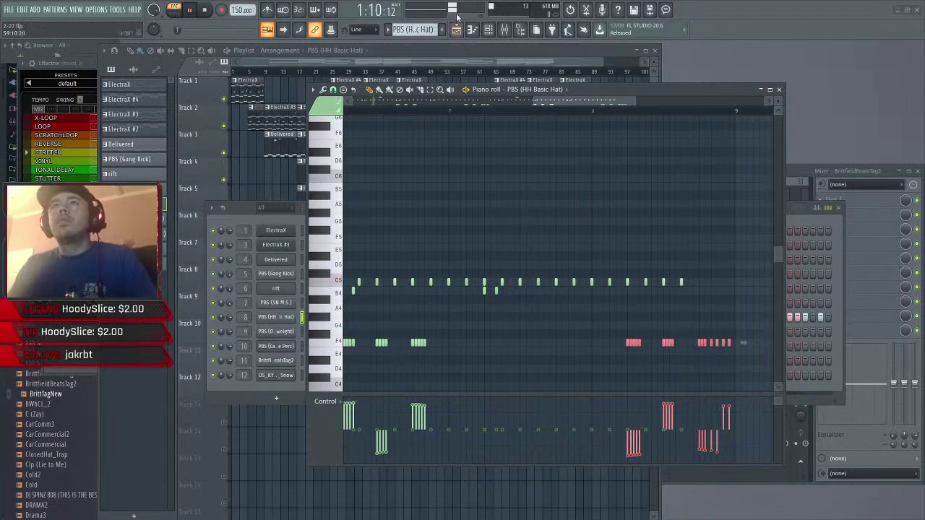
- Return to the playlist and play the arrangement in song mode from about bar 8
left_click(488, 29)
left_click(457, 30)
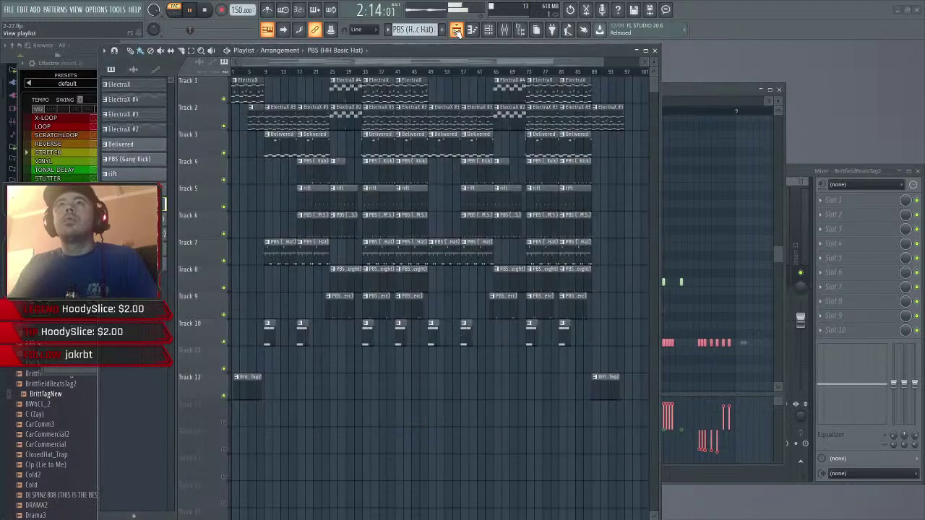
left_click(262, 71)
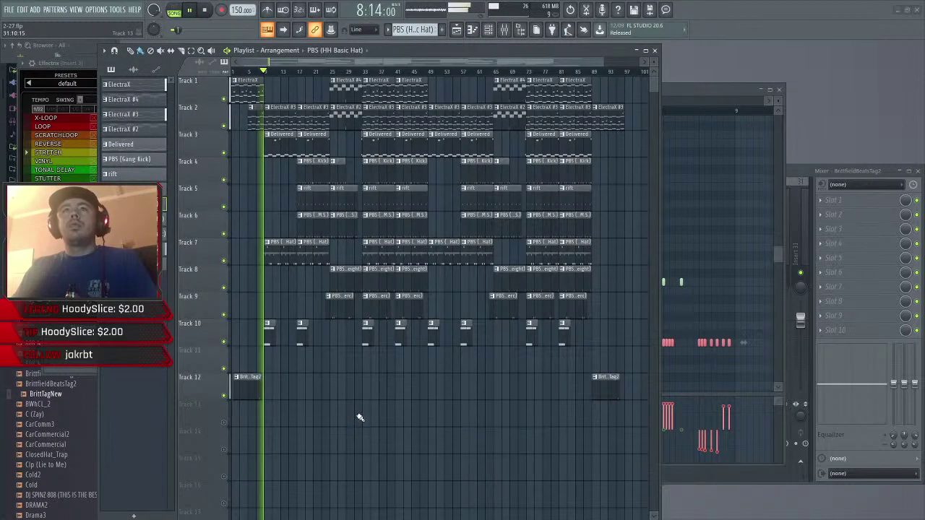
double_click(489, 30)
left_click(489, 30)
left_click(490, 31)
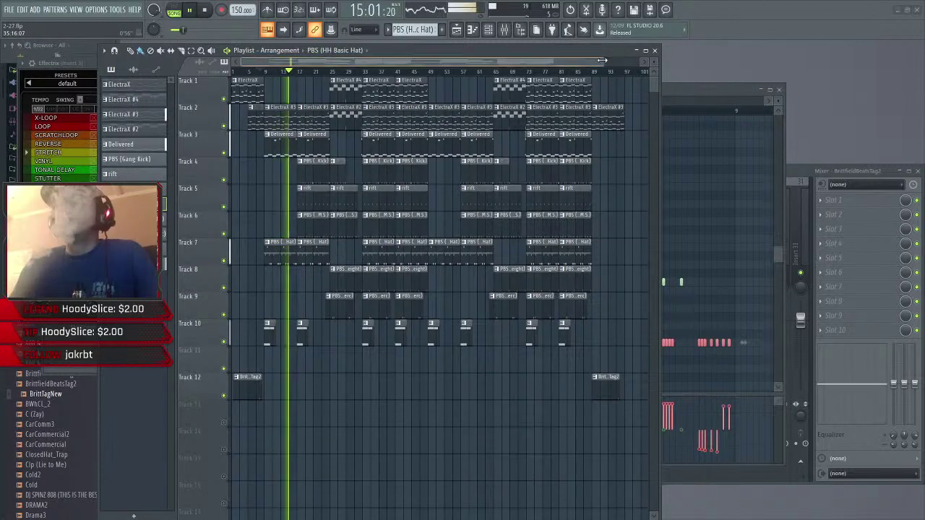
left_click_drag(609, 61, 586, 63)
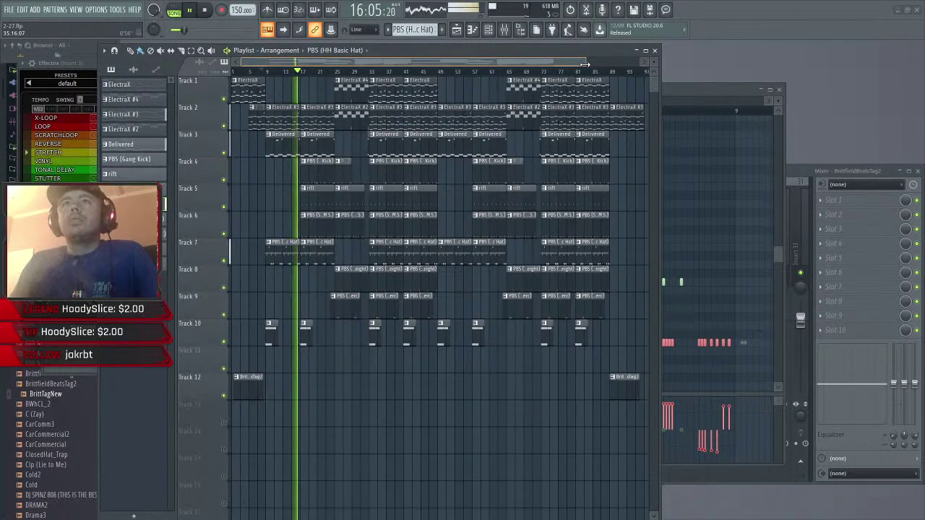
- Examine the levels and effect chains of Insert 4 and the Master track in the mixer
left_click(505, 30)
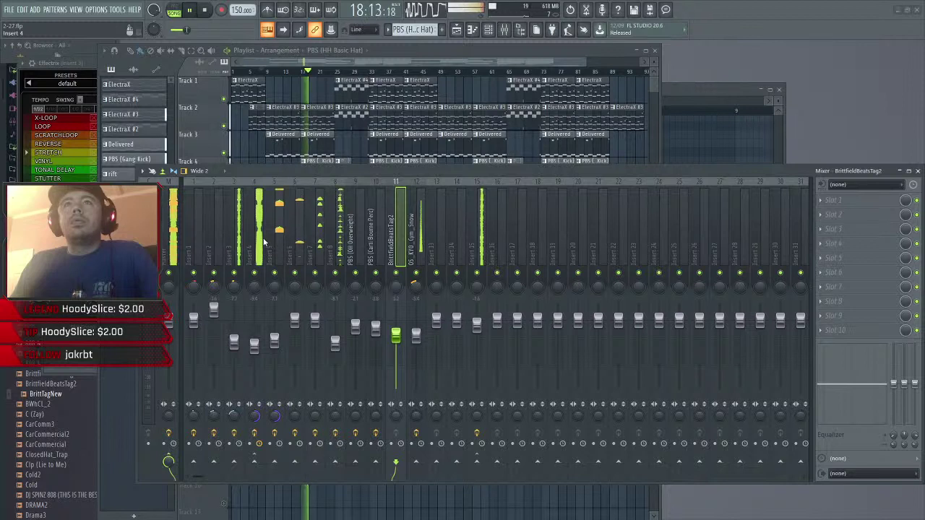
left_click(262, 295)
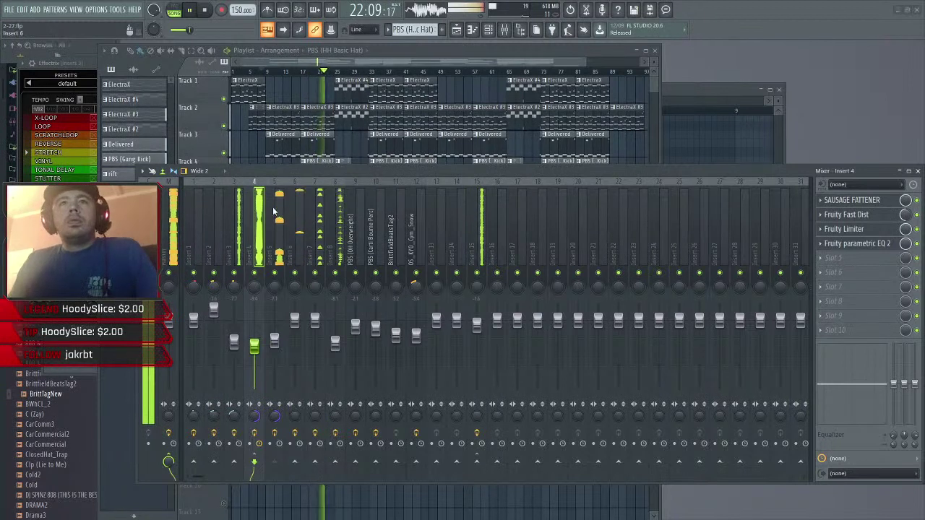
left_click(171, 231)
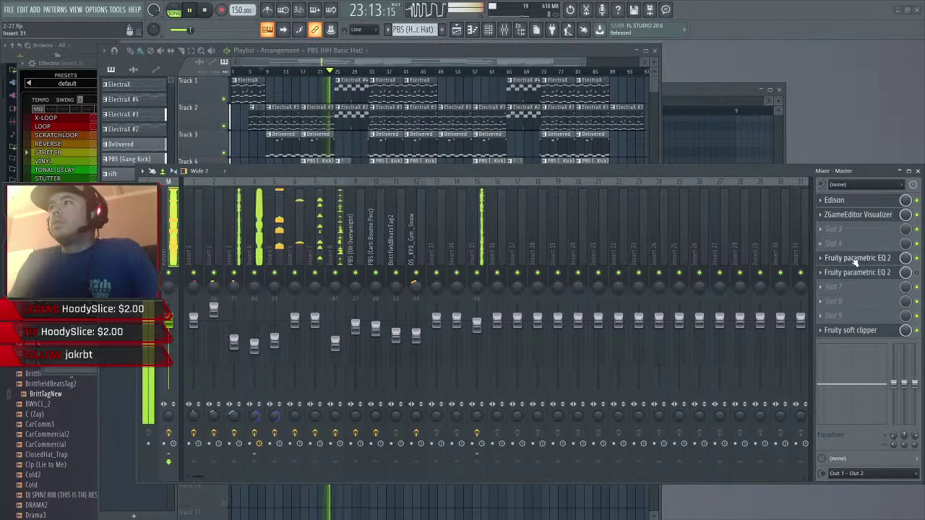
left_click(822, 277)
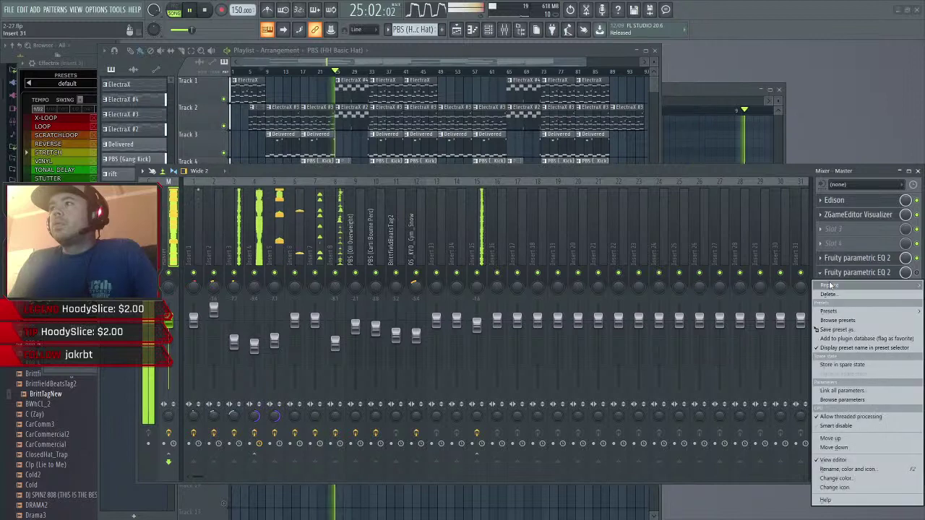
mouse_move(839, 285)
left_click(594, 176)
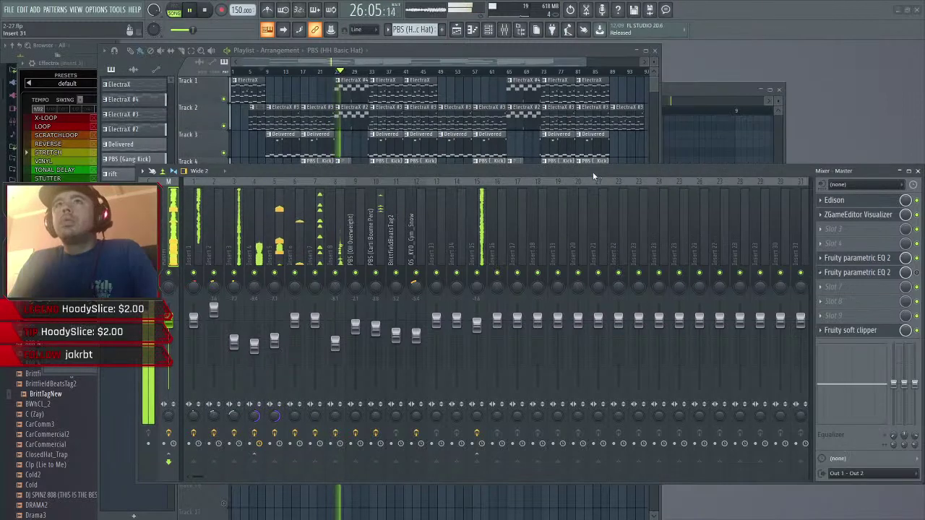
- Replay the arrangement from about bar 22 and transpose the final F6 and G6 notes of ElectraX #3 down one octave
left_click(322, 72)
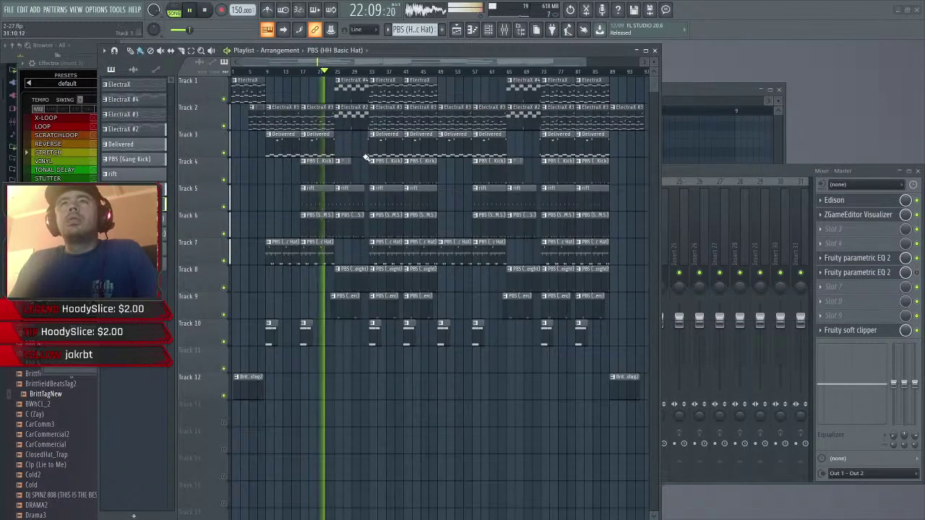
double_click(325, 121)
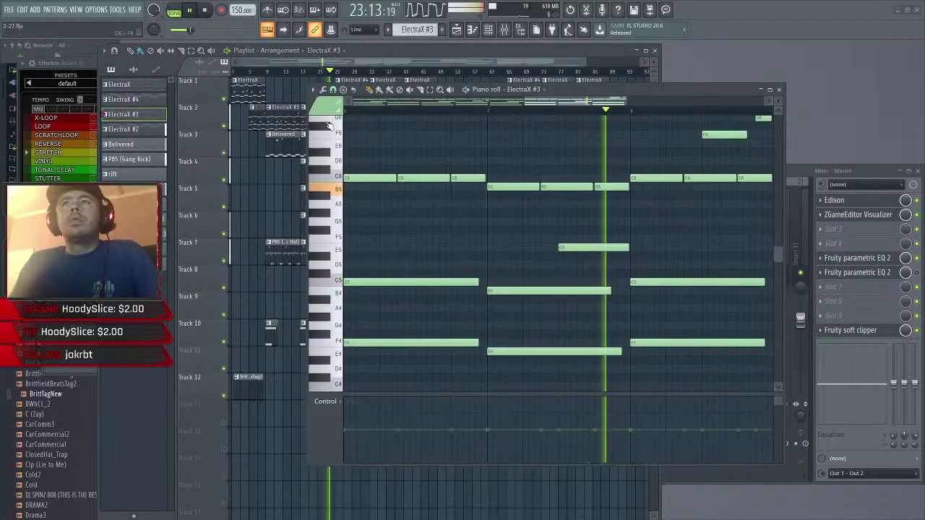
left_click_drag(569, 101, 582, 101)
scroll(686, 145, "up", 1)
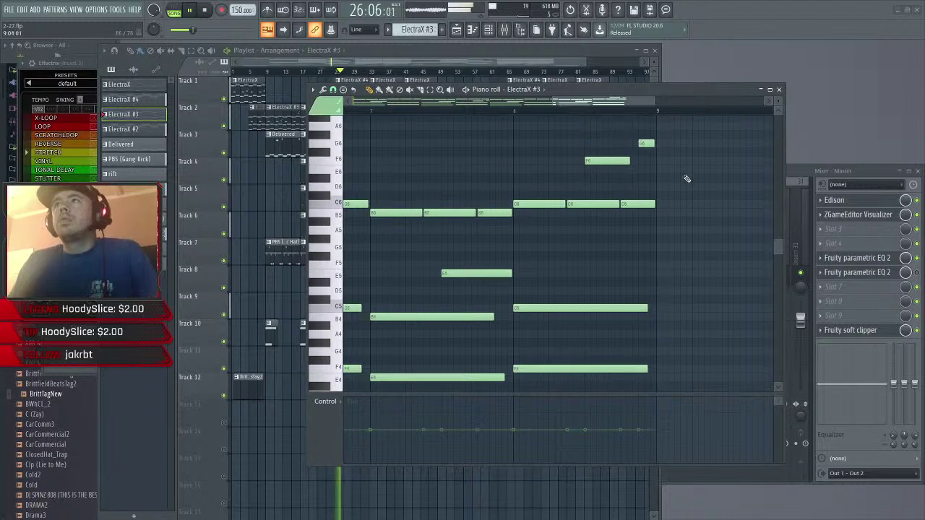
left_click_drag(684, 180, 595, 139)
key("ctrl+Down")
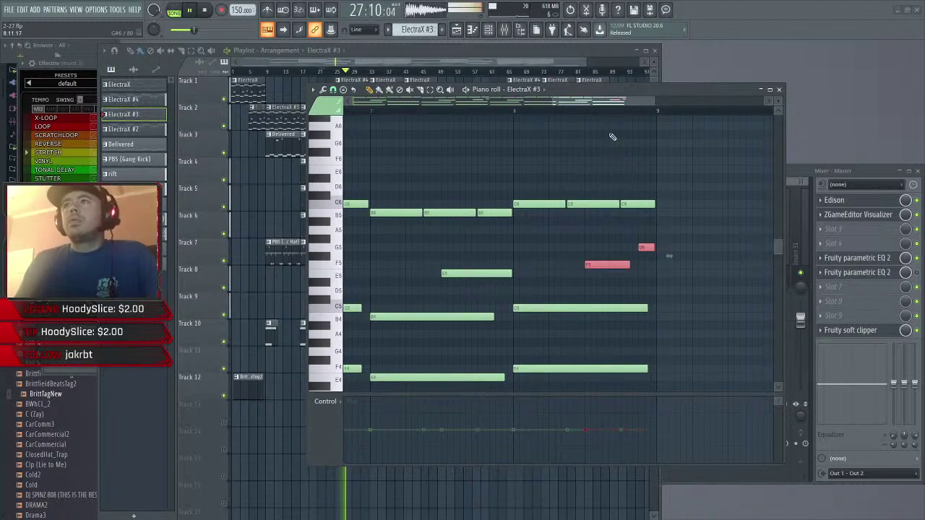
- Transpose the last three C6 notes of ElectraX #3, in bar 8, up one octave to C7
left_click_drag(606, 105, 643, 113)
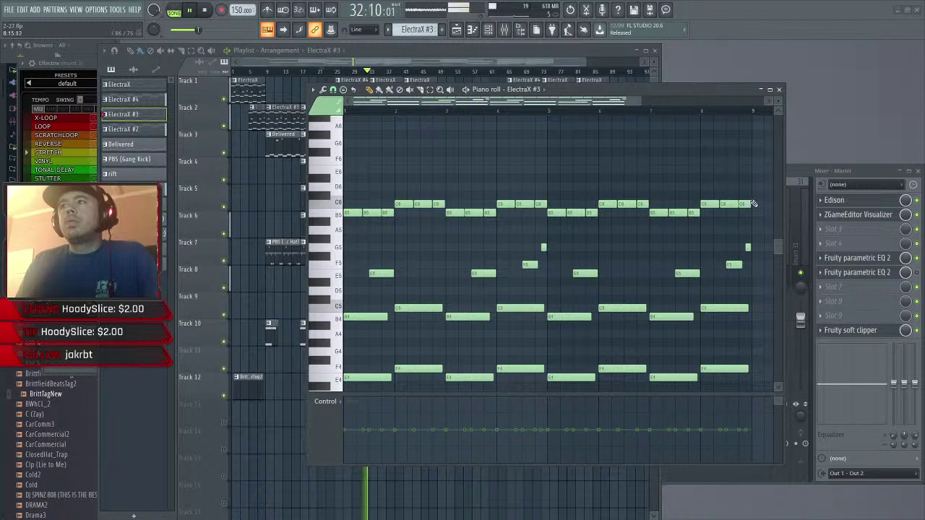
scroll(759, 235, "down", 2)
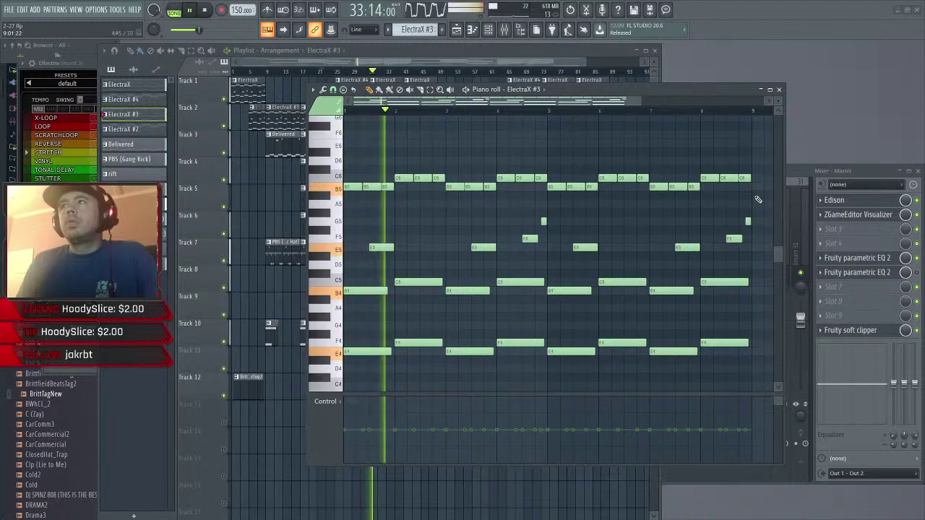
left_click_drag(758, 195, 709, 164)
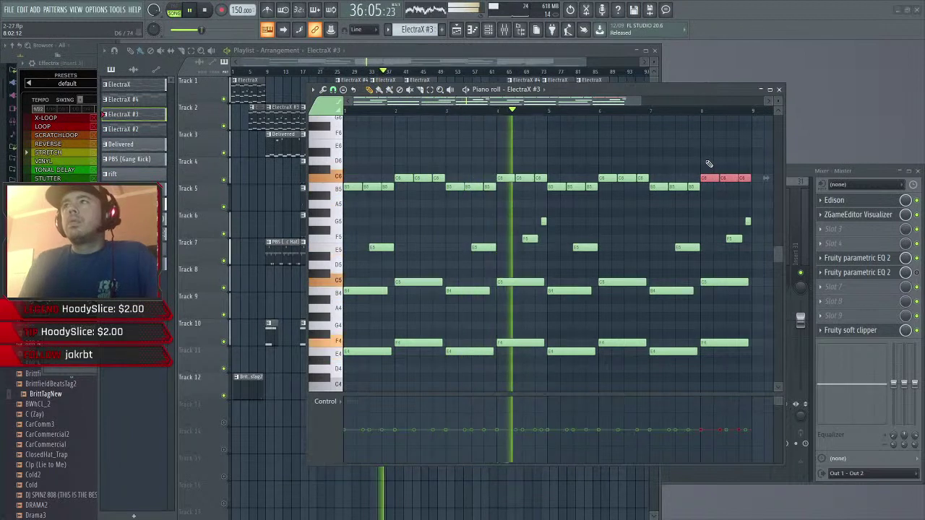
key("ctrl+Down")
key("ctrl+Up")
key("ctrl+Up")
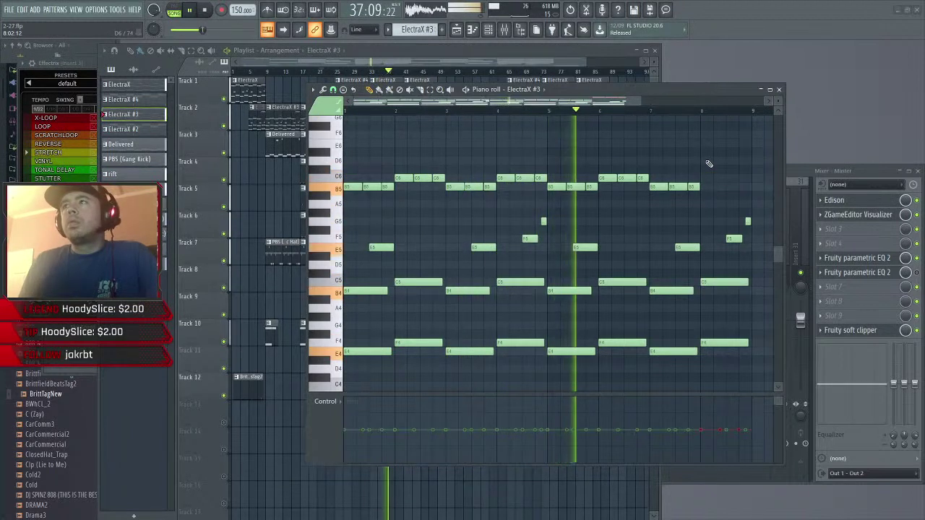
scroll(690, 163, "up", 3)
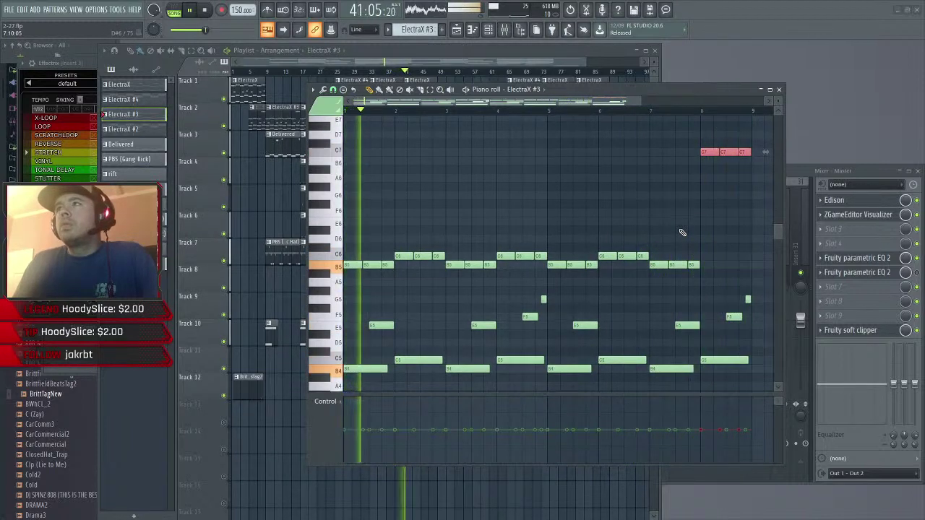
left_click(629, 148, "ctrl")
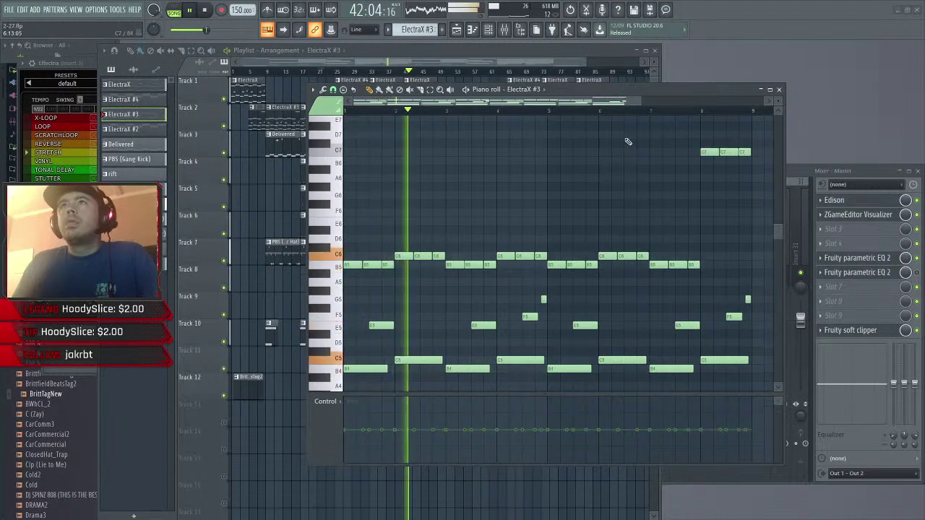
- Return to the playlist, replay the arrangement from about bar 21 and save the project
left_click(465, 32)
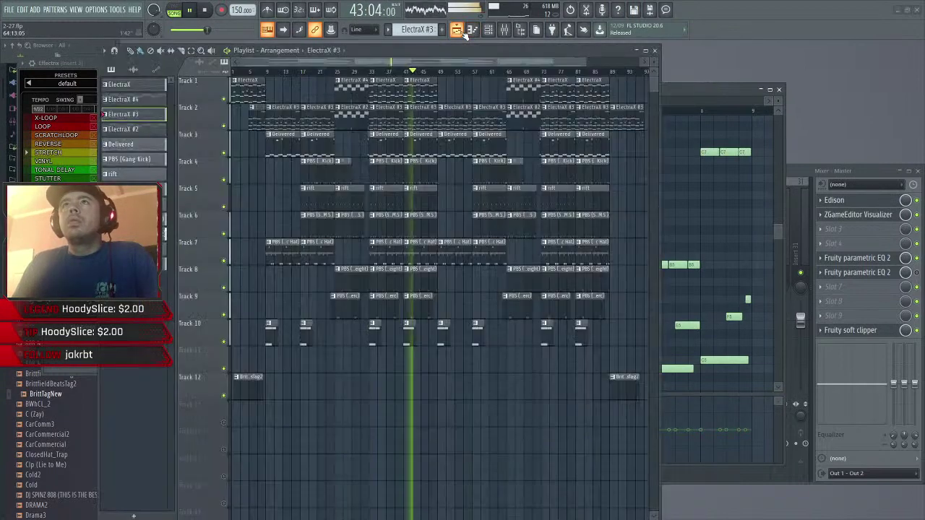
left_click(319, 71)
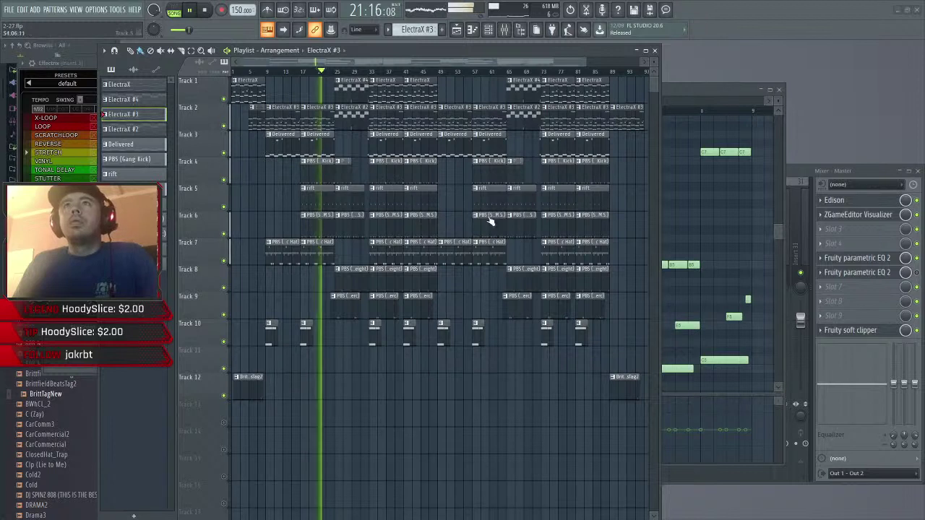
left_click(205, 10)
key("space")
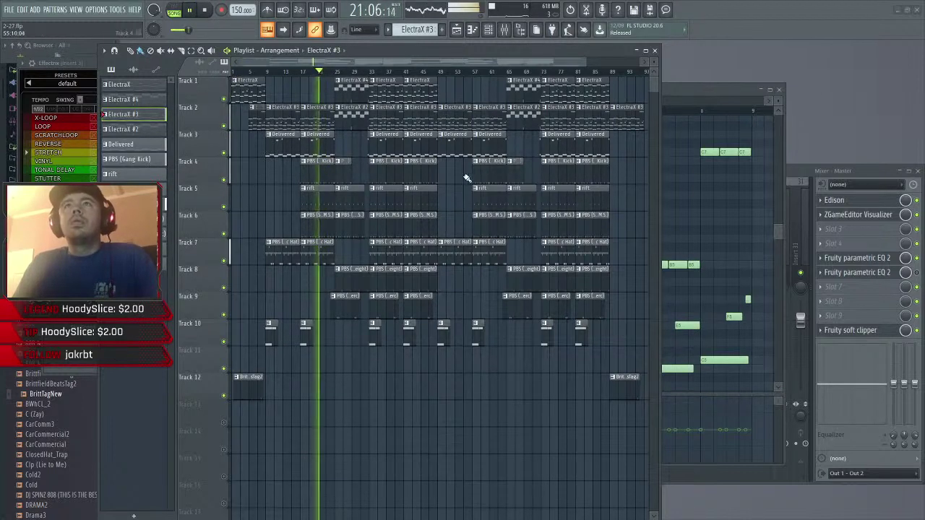
left_click(9, 10)
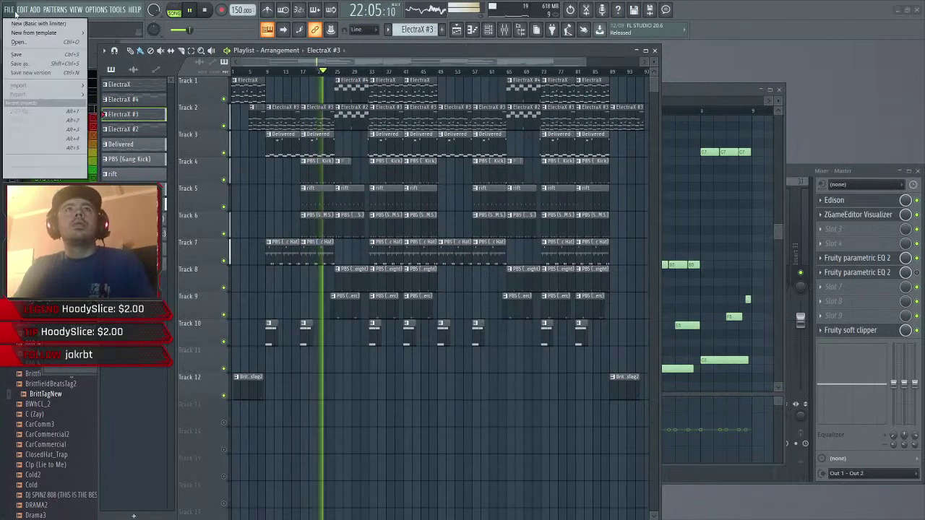
left_click(17, 54)
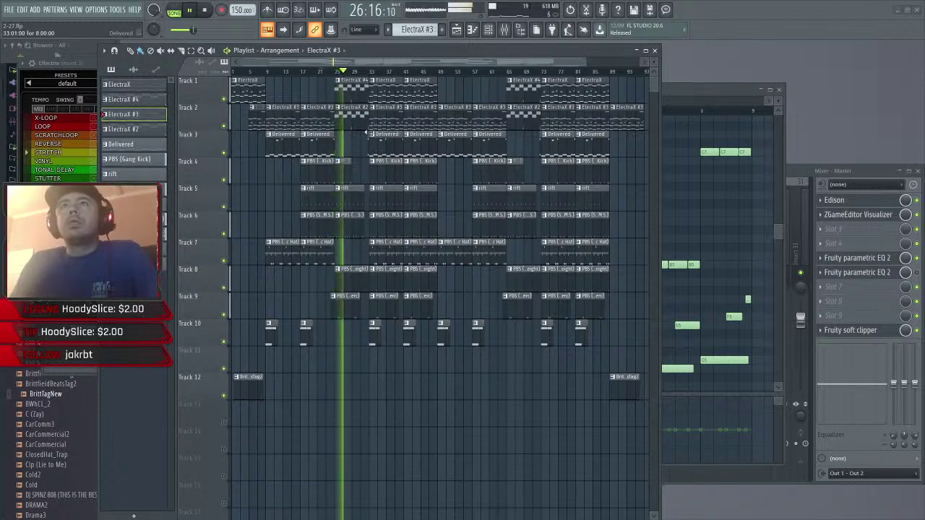
- Transpose the last three C4 notes of the ElectraX #2 pattern up one octave, and try the final G3 note an octave higher
double_click(362, 120)
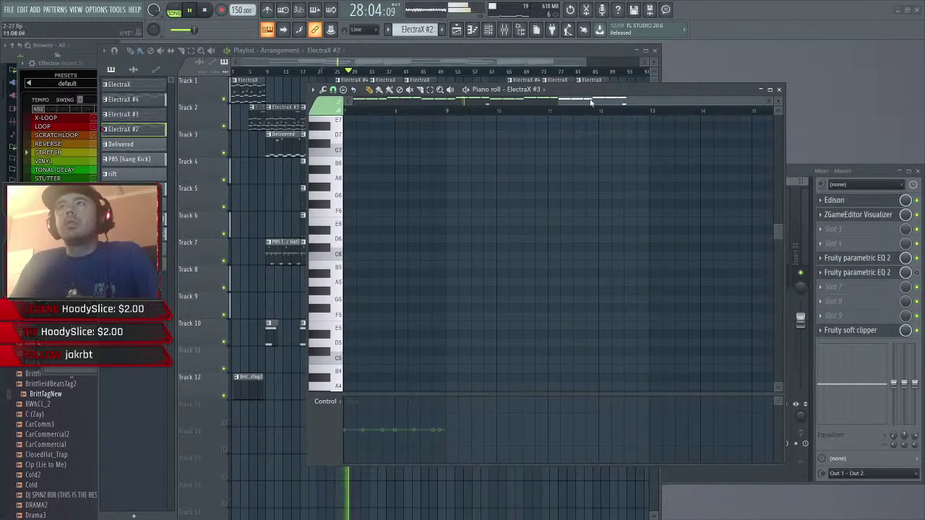
left_click_drag(591, 103, 468, 102)
scroll(493, 173, "down", 5)
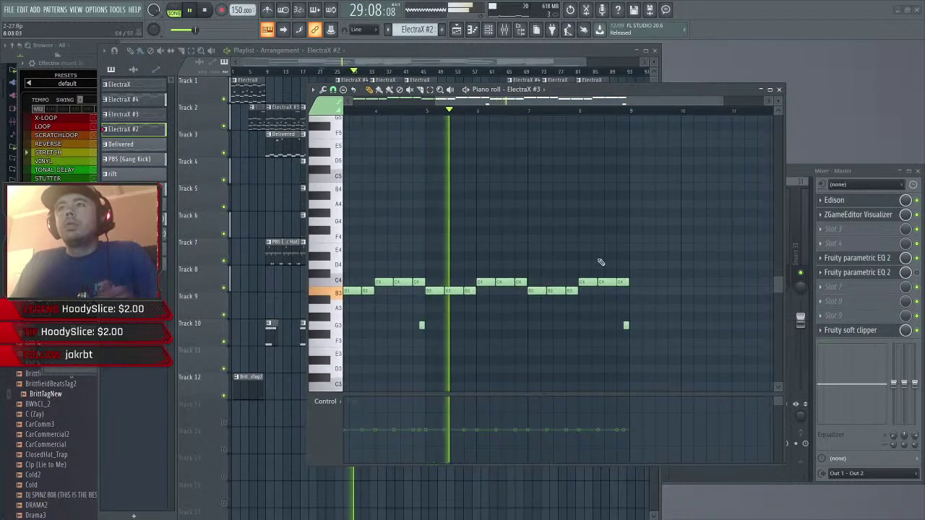
left_click_drag(644, 295, 582, 271)
key("ctrl+Up")
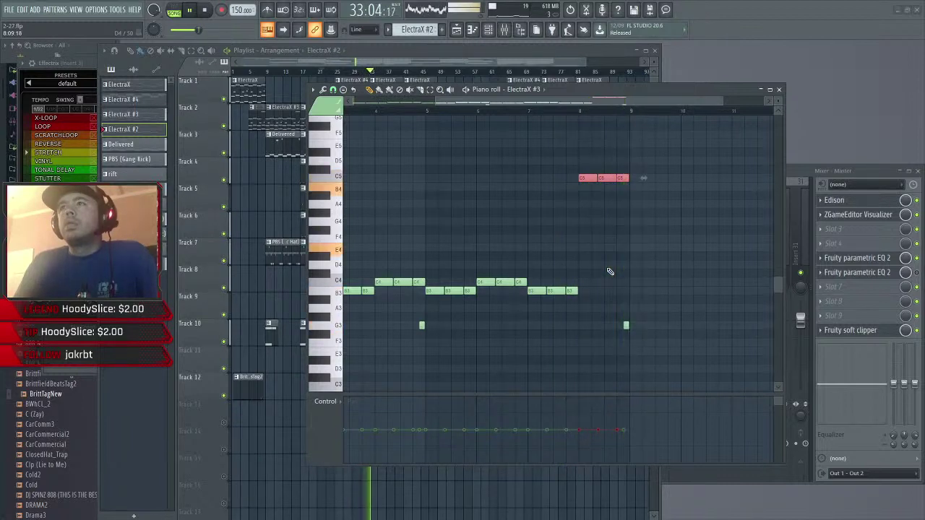
left_click(643, 338, "ctrl")
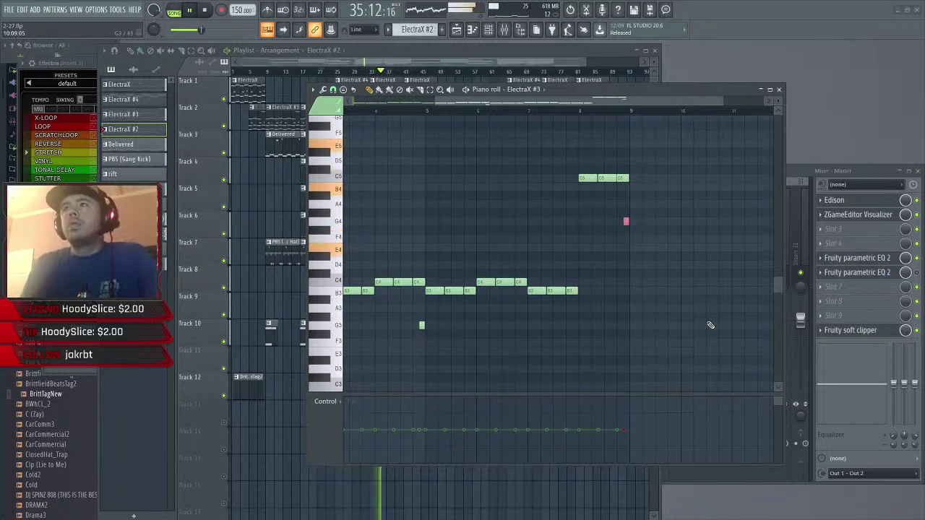
- Replay the arrangement from about bar 32 and move the final G4 note of the ElectraX #2 pattern back down to G3
left_click(374, 71)
left_click(365, 72)
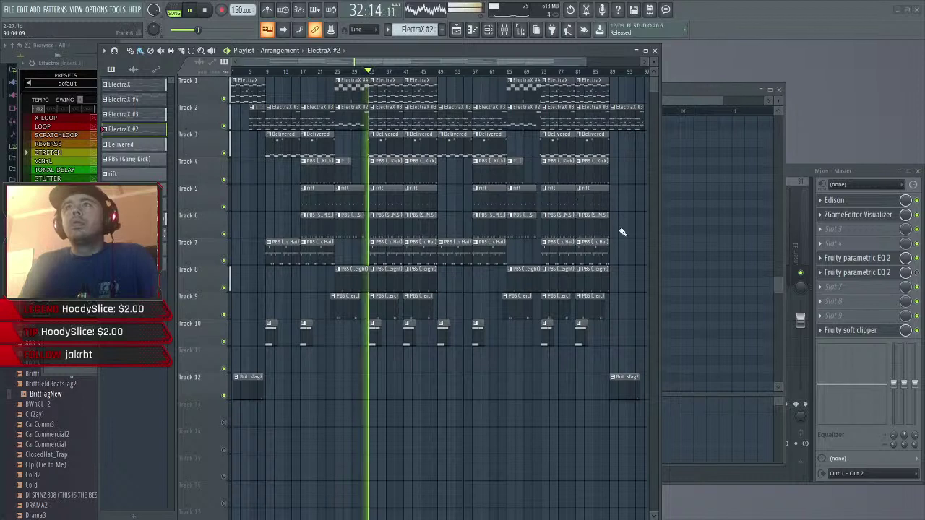
left_click(701, 99)
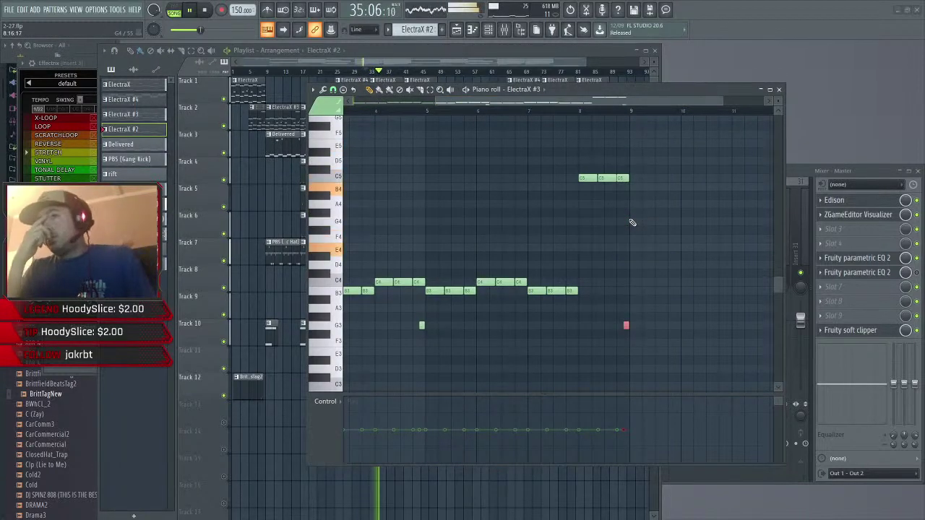
left_click_drag(636, 101, 556, 113)
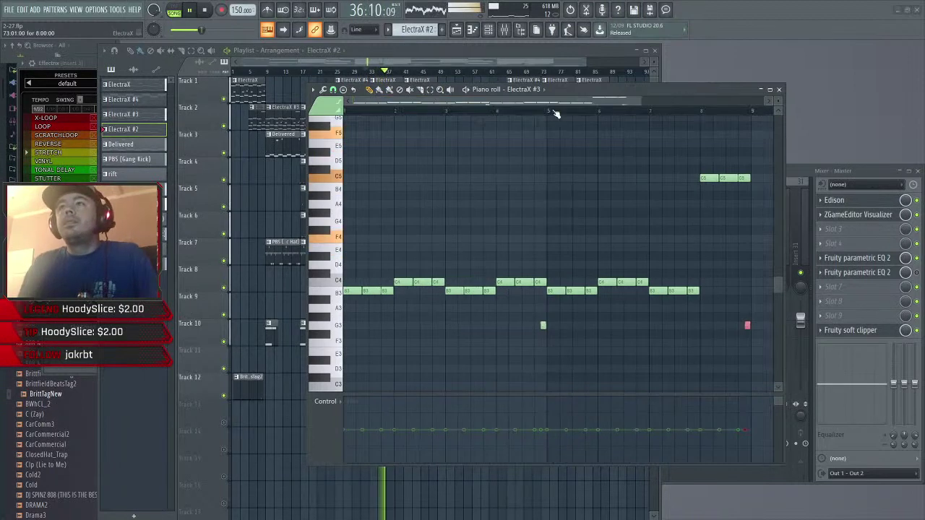
- Check the channel rack and review the full playlist arrangement during playback
left_click(488, 35)
left_click(488, 36)
left_click(489, 38)
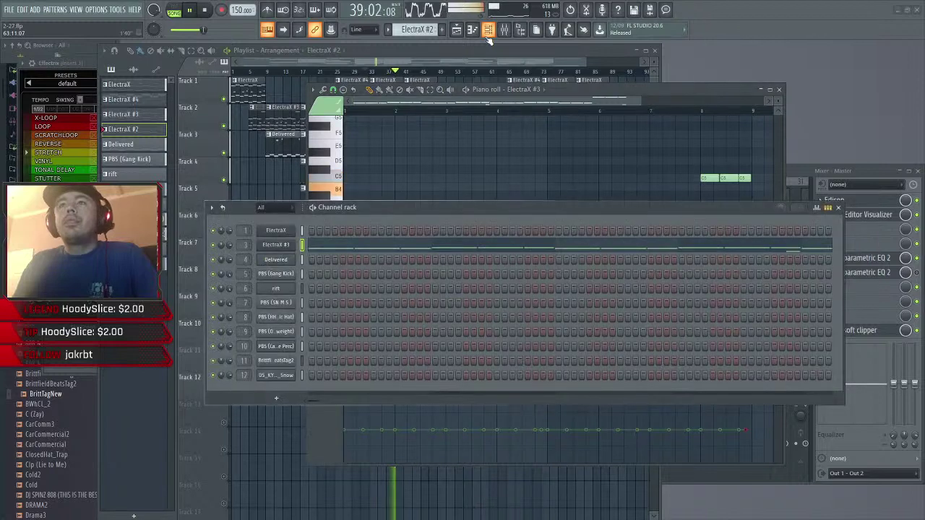
left_click(460, 35)
left_click(459, 35)
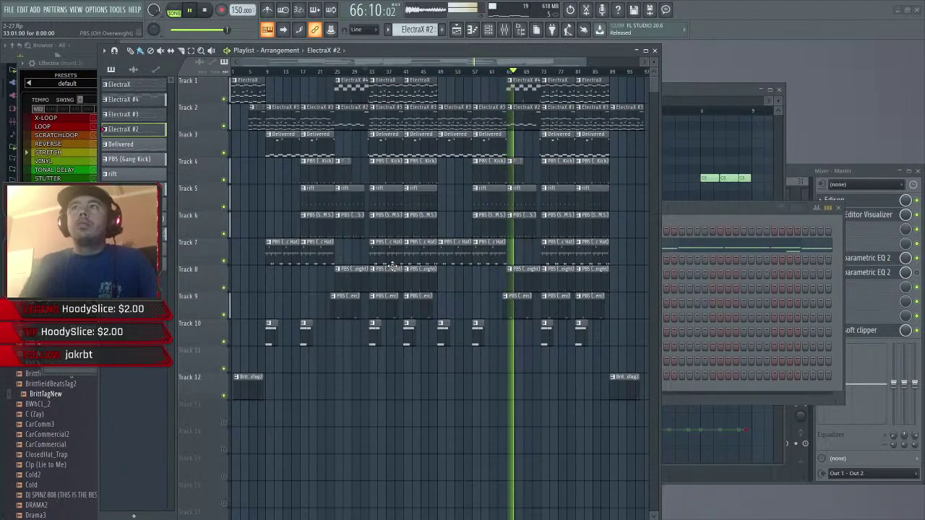
left_click_drag(585, 63, 587, 64)
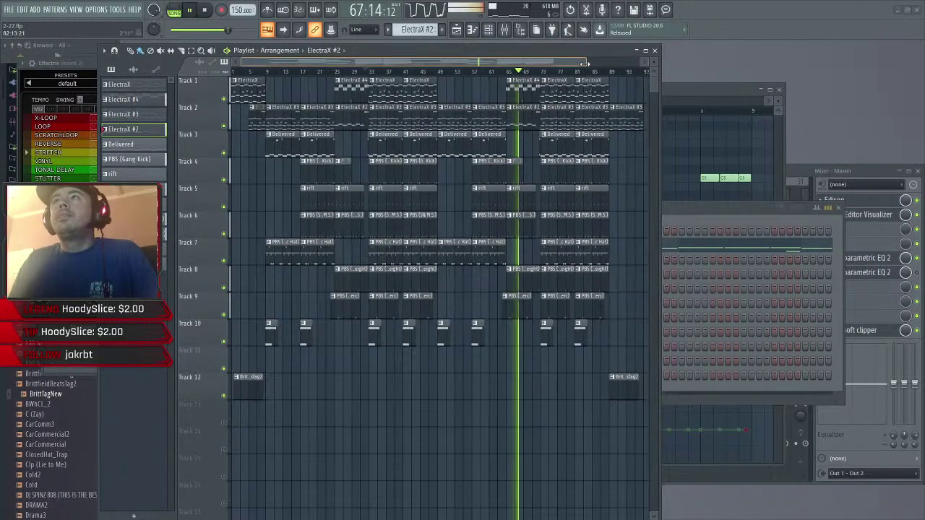
- Lower the volume of Insert 5 in the mixer to -8.3 dB and save the project
left_click(506, 31)
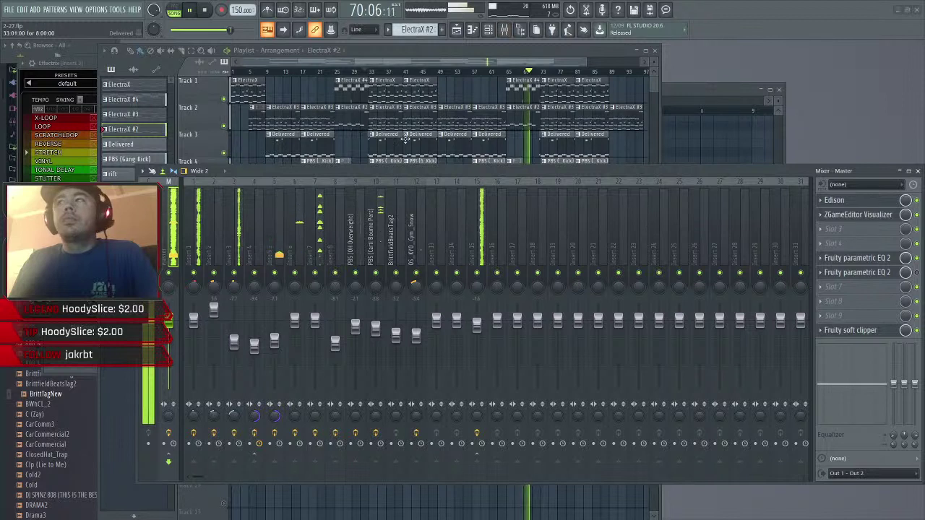
left_click(297, 232)
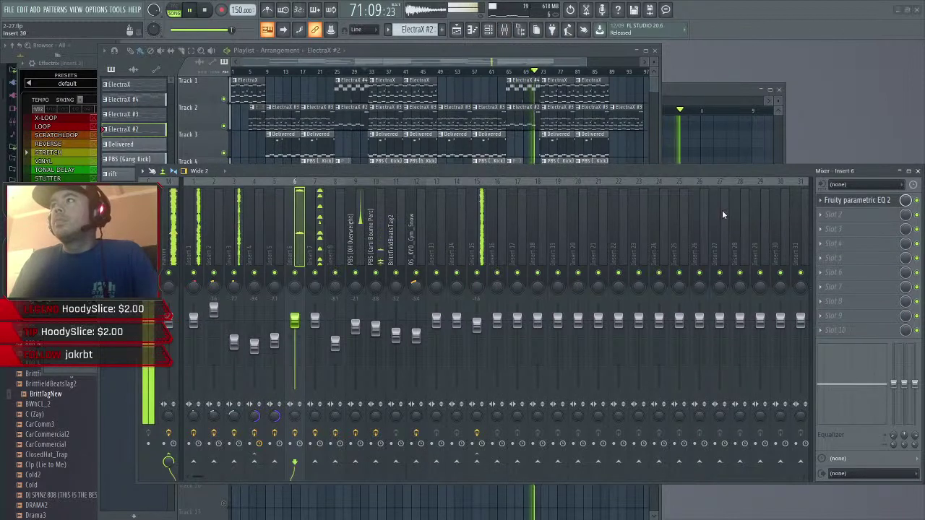
left_click(283, 224)
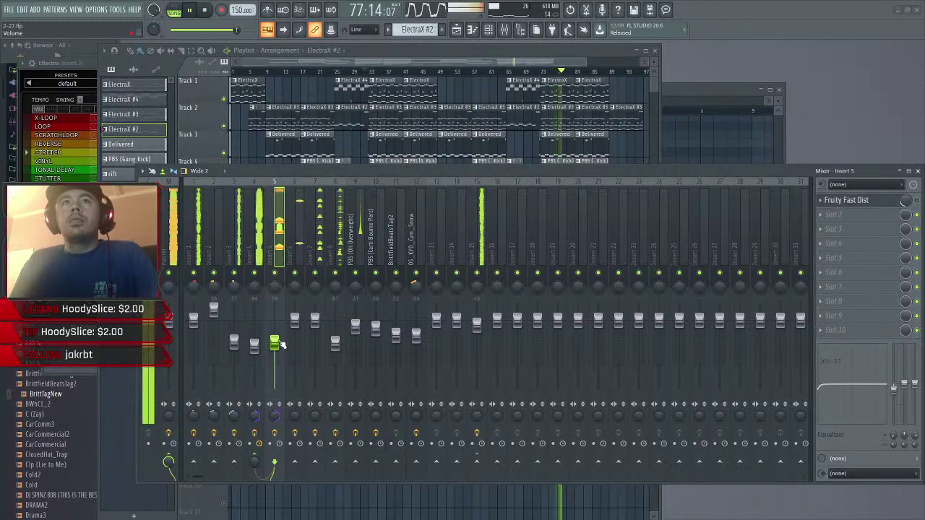
left_click_drag(281, 343, 281, 346)
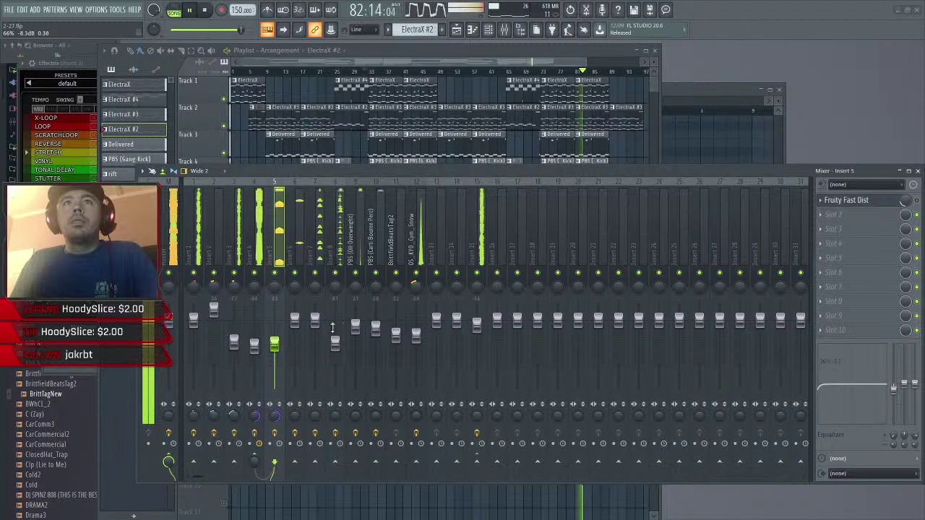
left_click(8, 10)
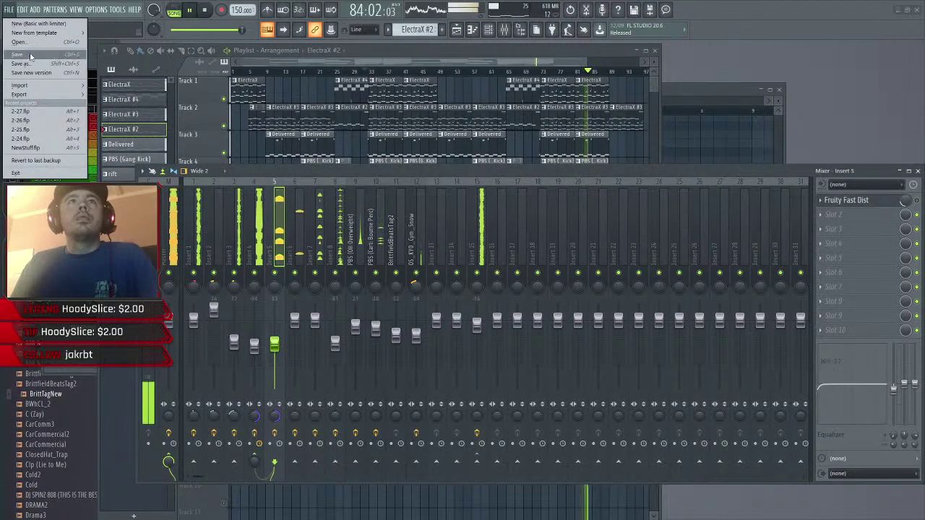
left_click(25, 57)
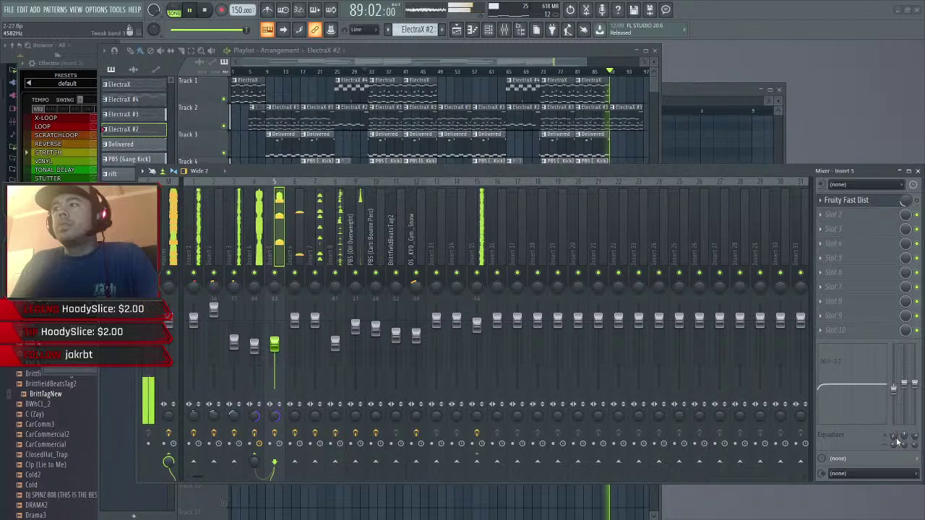
- Show more bars in the playlist, open the ElectraX #3 synth and set its master effect mix to 33
left_click(509, 64)
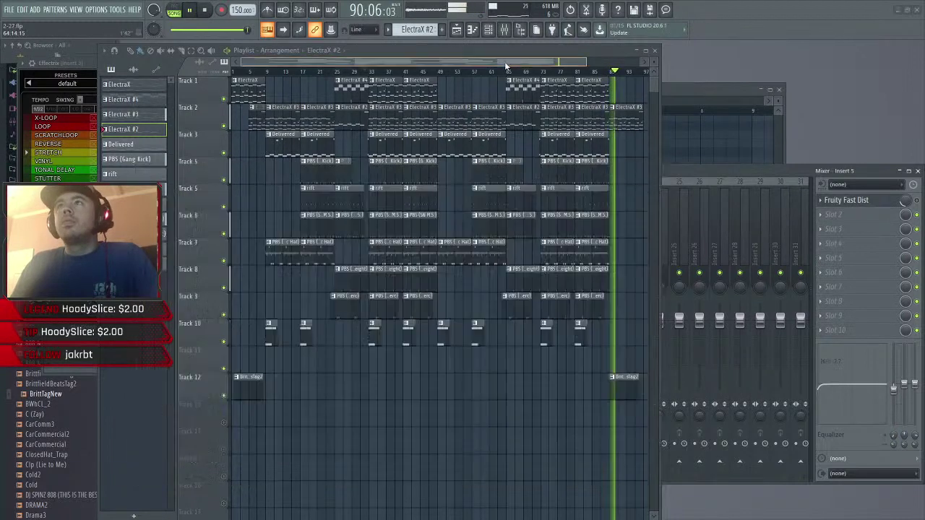
left_click_drag(587, 63, 619, 63)
left_click(472, 29)
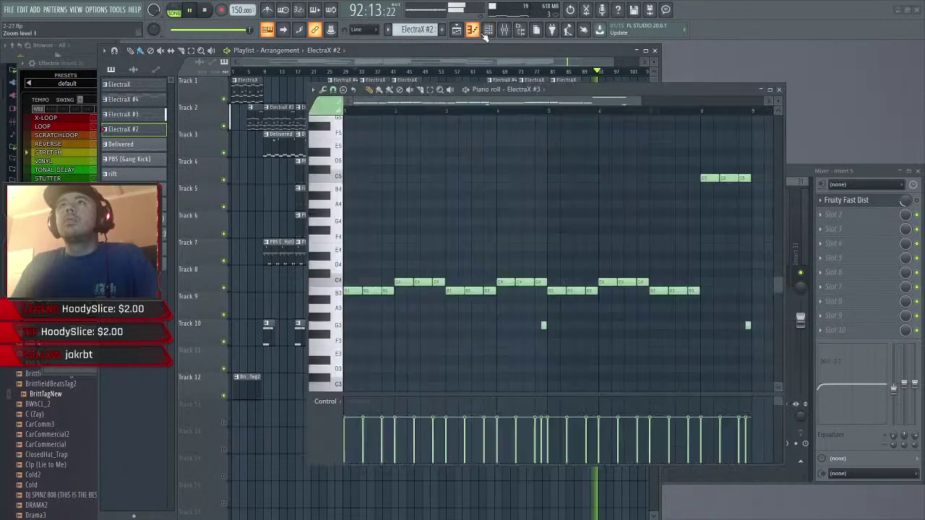
left_click(489, 29)
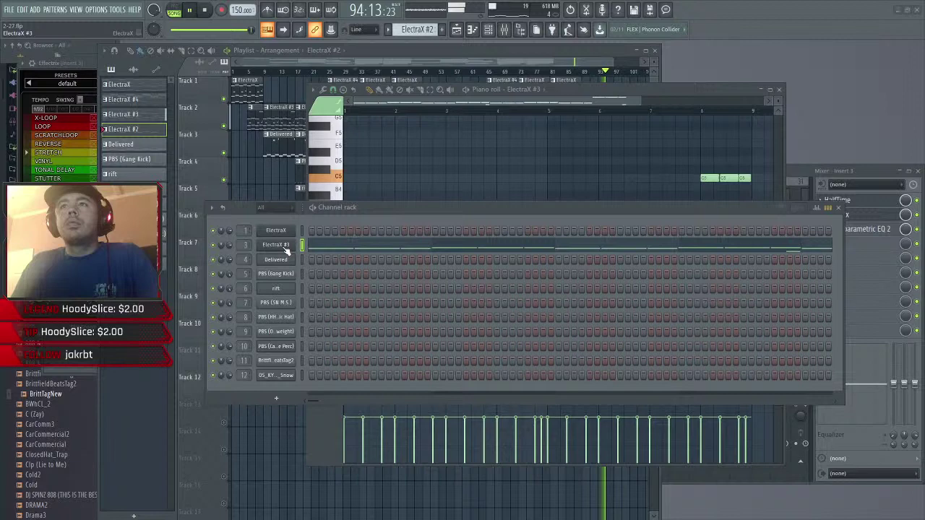
left_click(282, 245)
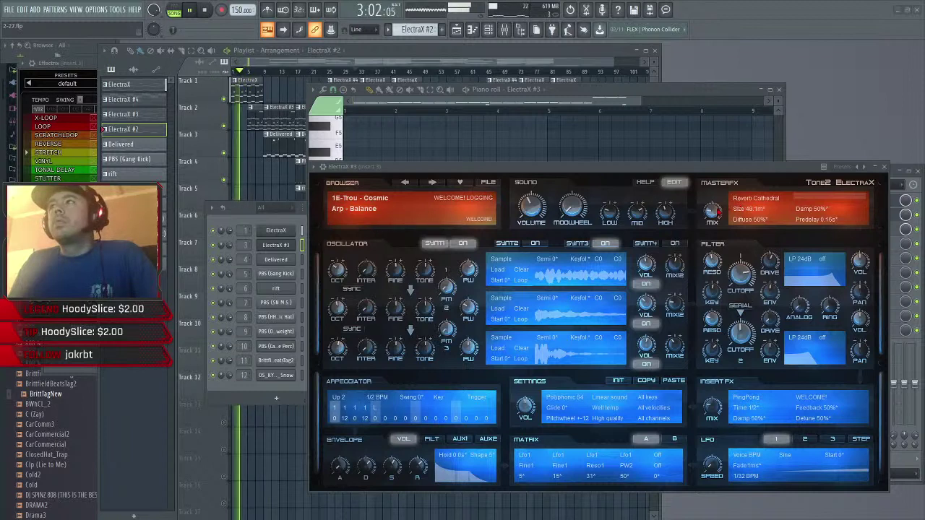
mouse_move(713, 209)
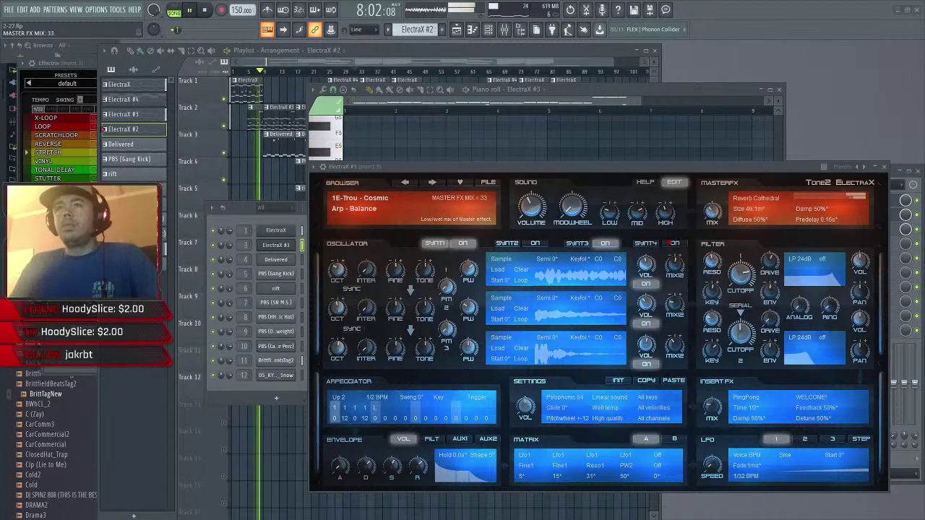
- Save the project again and bring the playlist back to the front
left_click(11, 9)
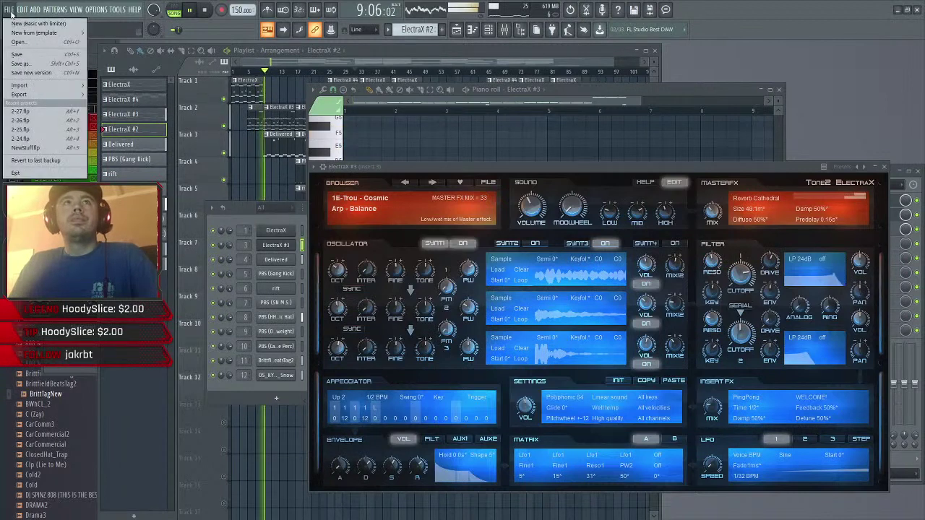
left_click(22, 54)
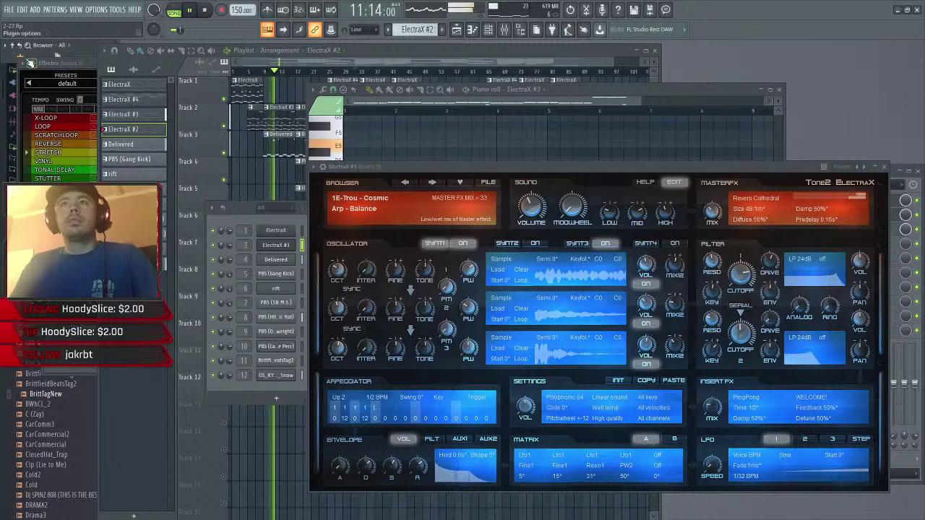
left_click(308, 63)
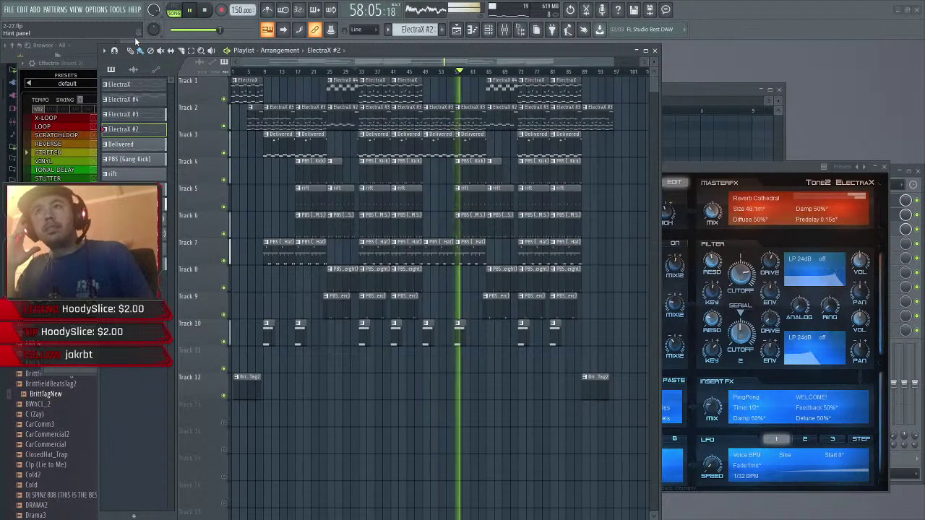
- Save the project and open the ZGameEditor Visualizer effect on the mixer's Master track
left_click(9, 10)
left_click(42, 55)
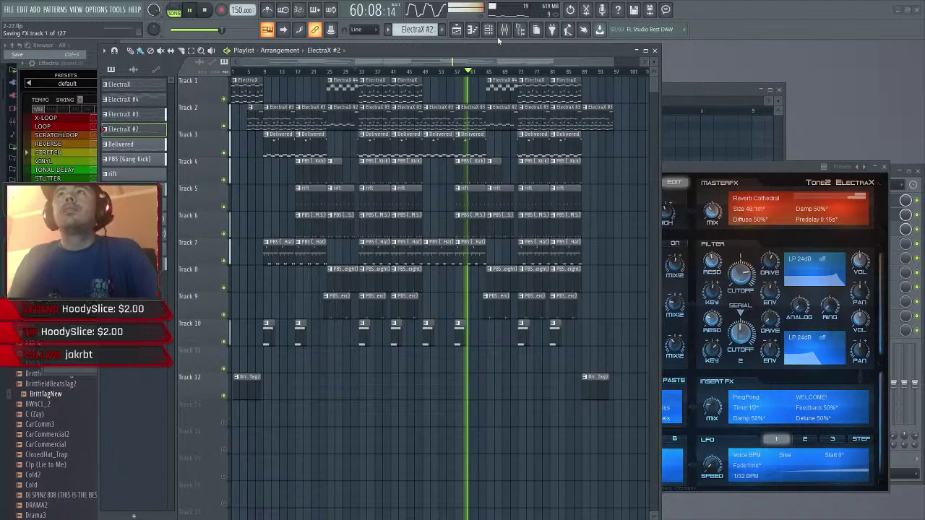
left_click(504, 29)
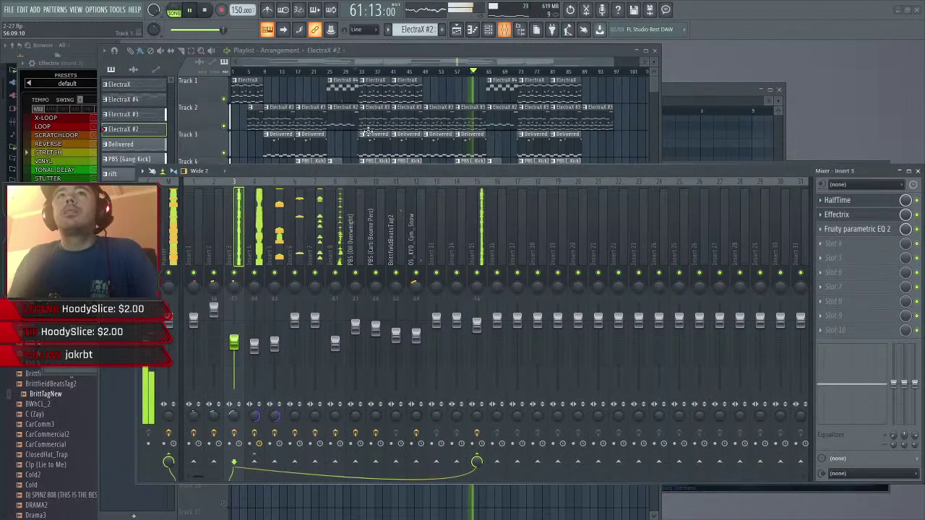
left_click(173, 239)
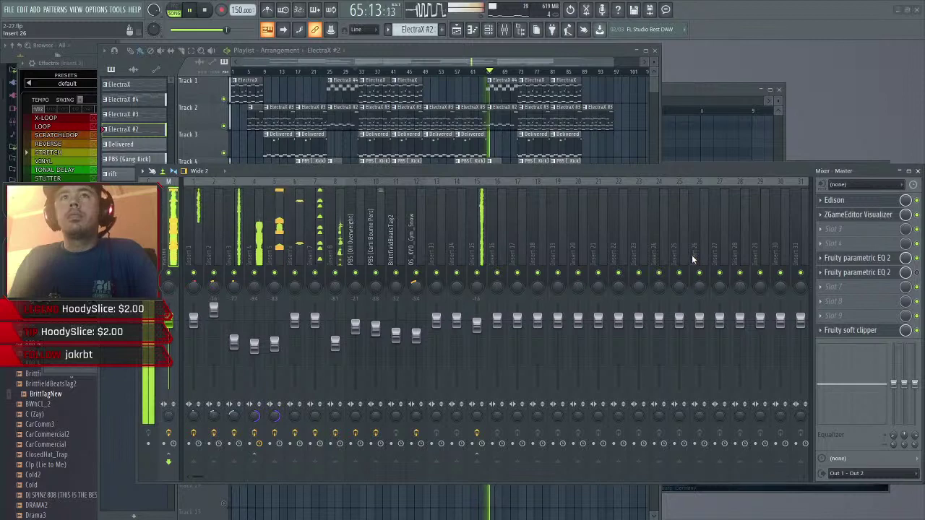
left_click(861, 219)
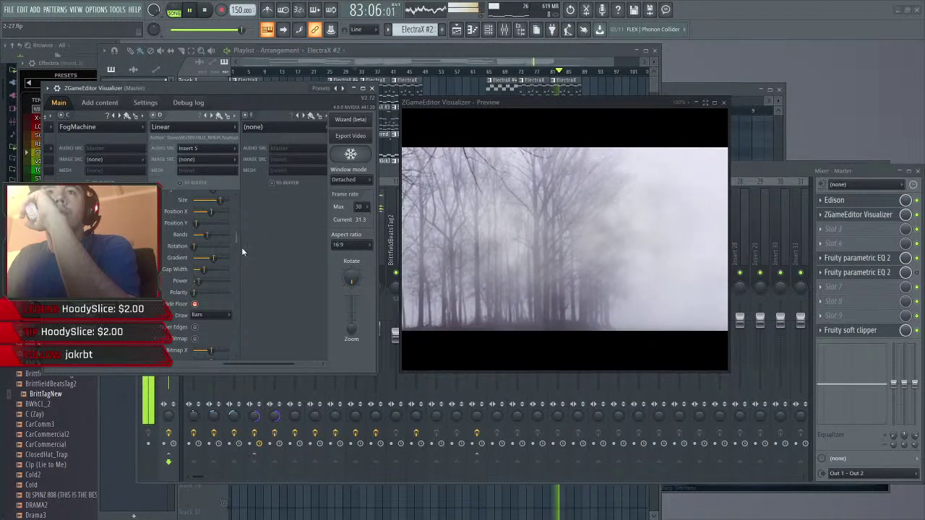
- Turn on the bitmap option of the visualizer's Linear layer and set its image source to template3.jpg
left_click_drag(237, 245, 209, 296)
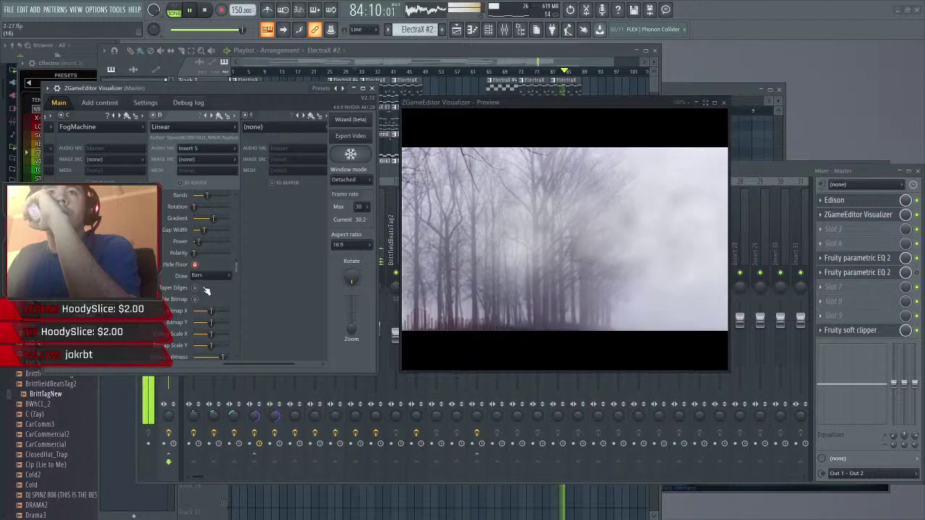
left_click(195, 300)
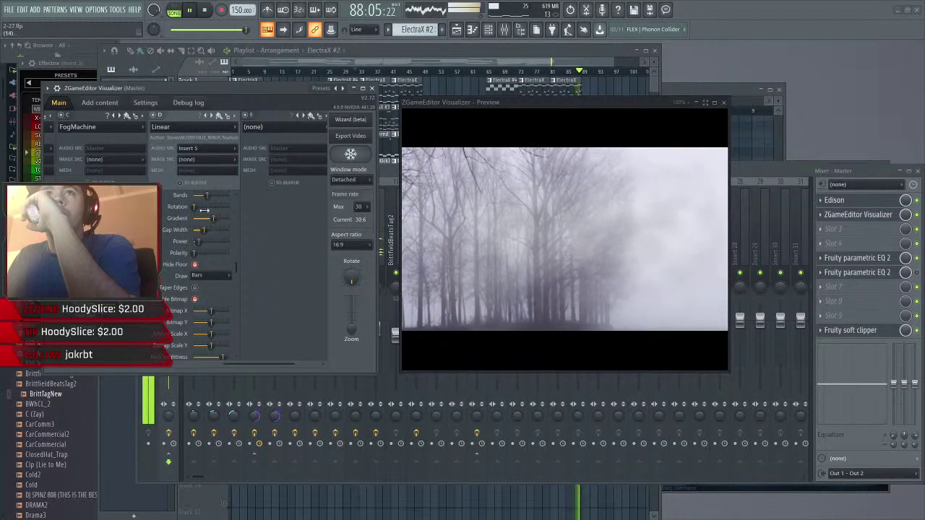
left_click(206, 159)
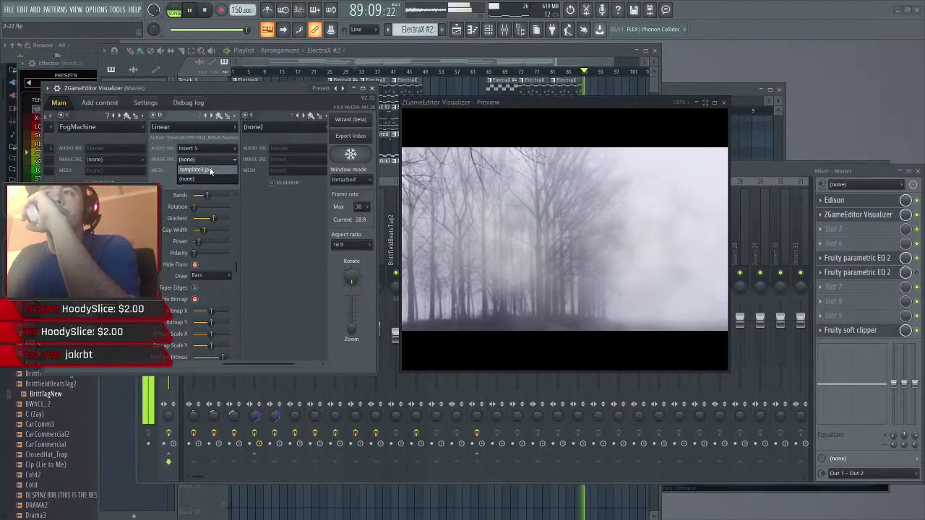
left_click(210, 170)
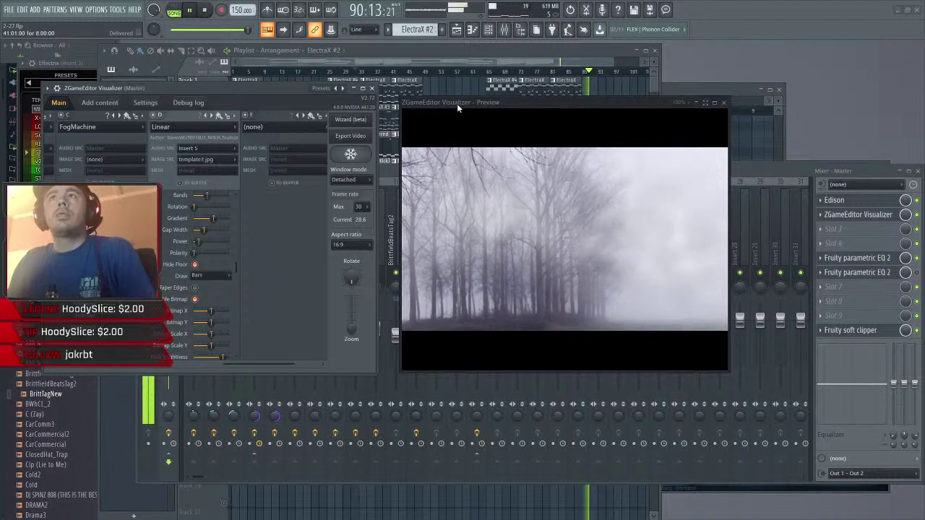
- Play the song from around bar 33, lower the Linear layer's Alpha to about 18% and try a minimal Size
left_click(337, 73)
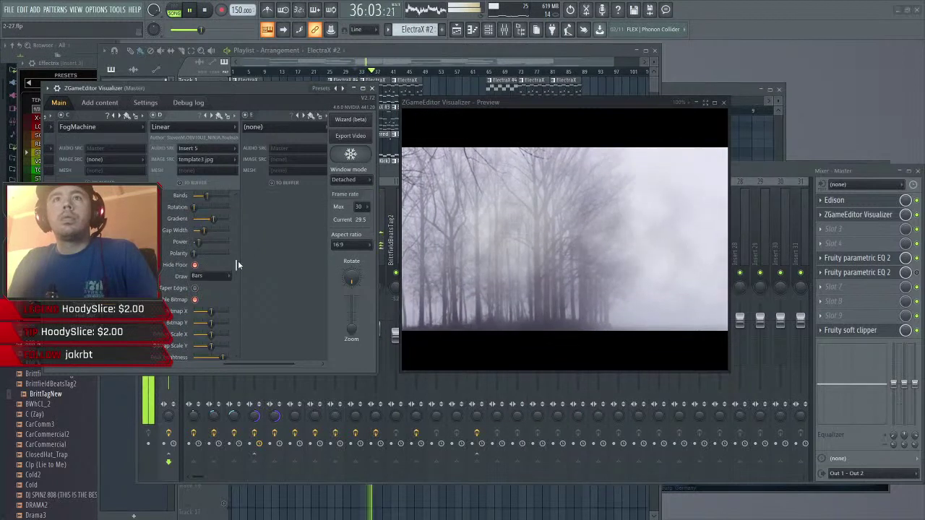
scroll(238, 260, "up", 4)
left_click_drag(219, 200, 201, 200)
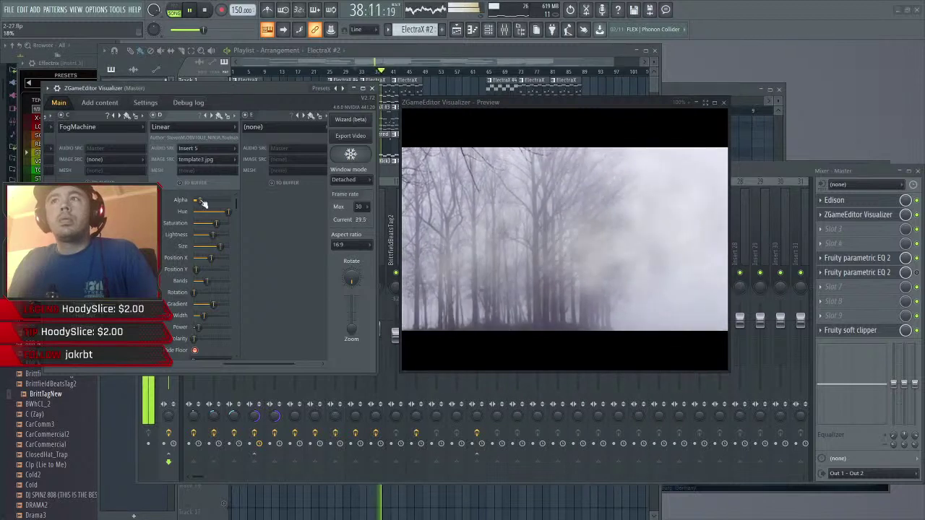
left_click_drag(202, 201, 200, 201)
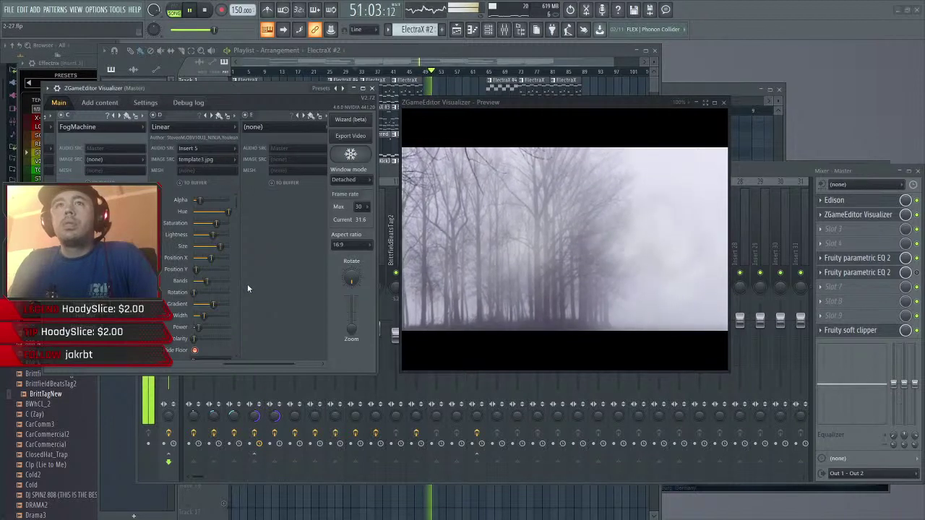
left_click_drag(221, 246, 193, 247)
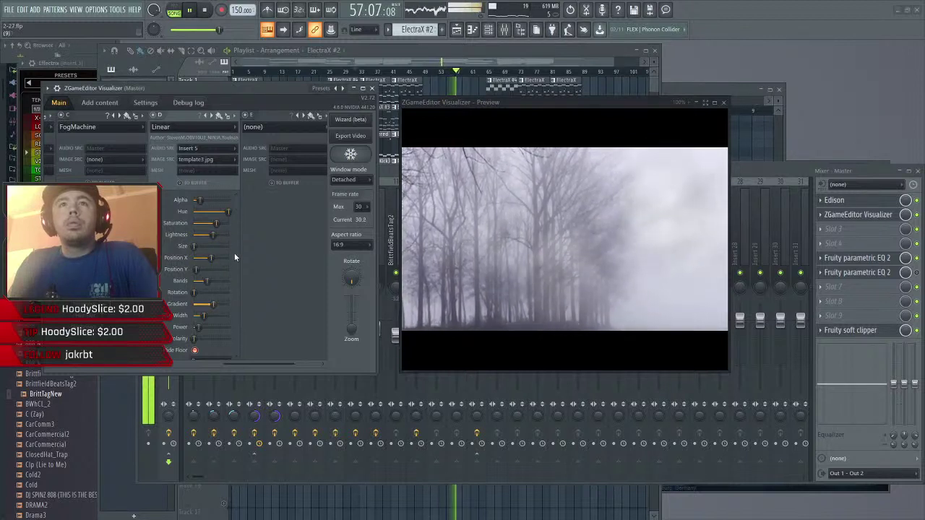
scroll(237, 210, "down", 1)
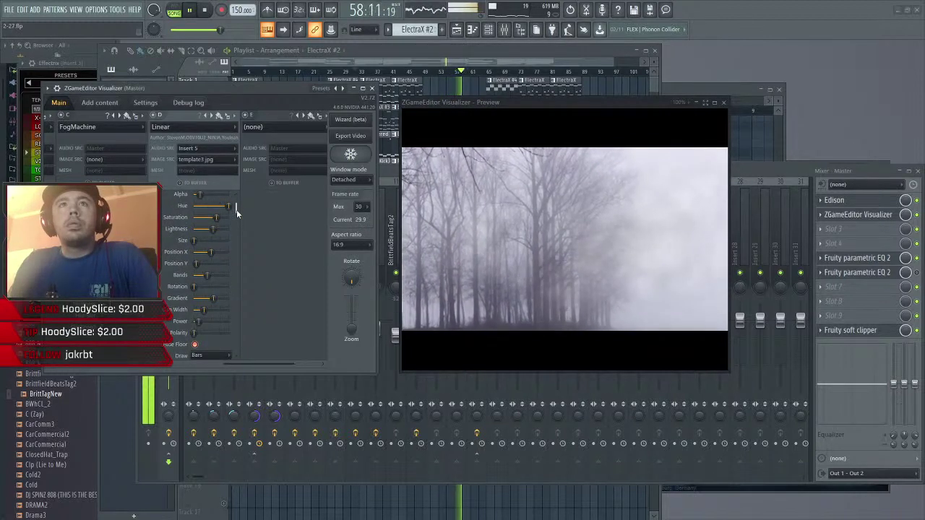
left_click_drag(236, 210, 237, 208)
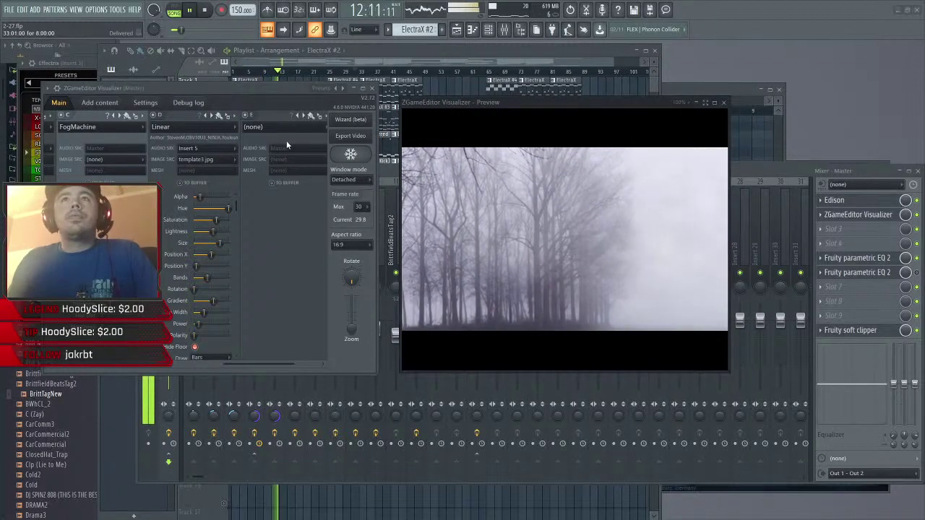
- Save the project with the adjusted visualizer layer
left_click(9, 10)
left_click(31, 54)
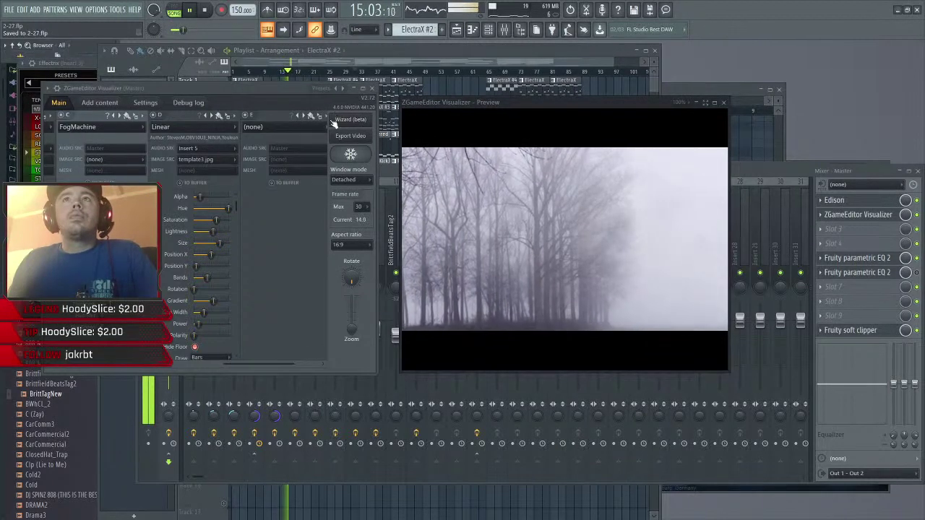
- Try the HUD Text effect on the visualizer's empty layer E and look through its settings and fonts
left_click(291, 128)
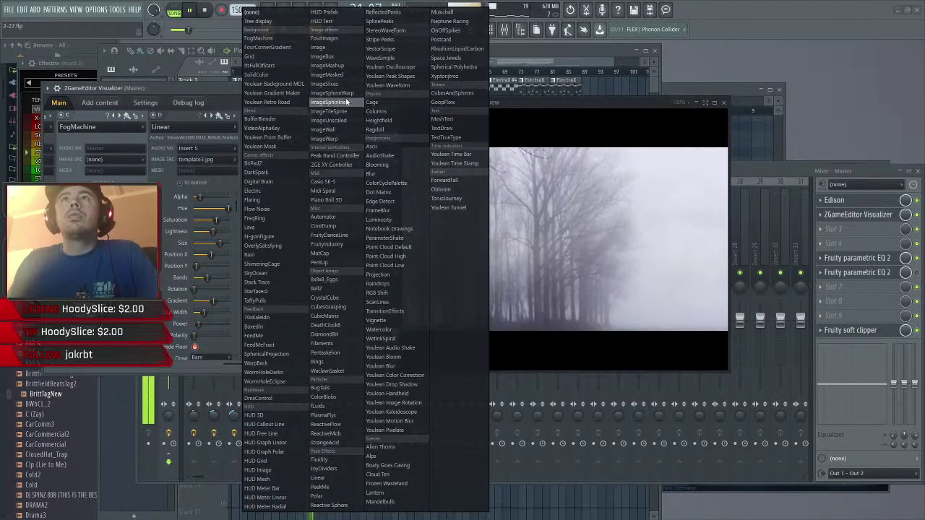
left_click(323, 21)
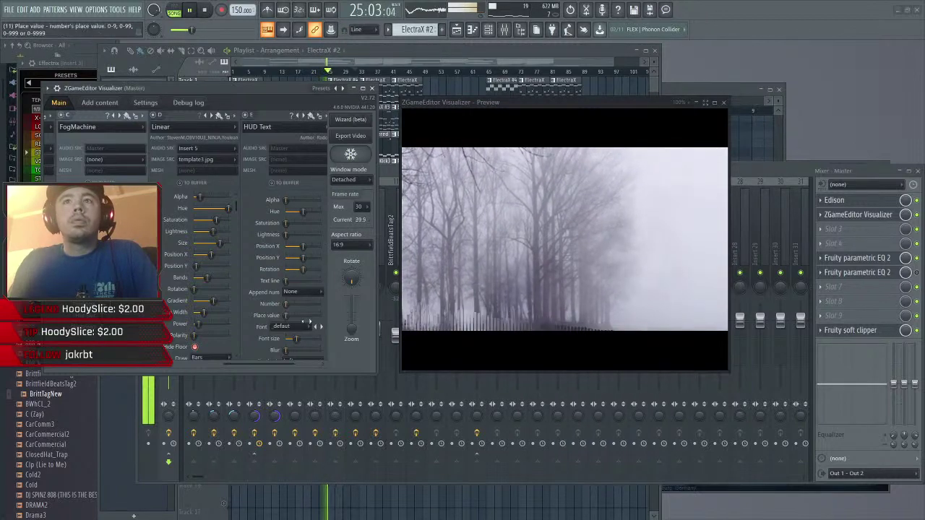
left_click(298, 327)
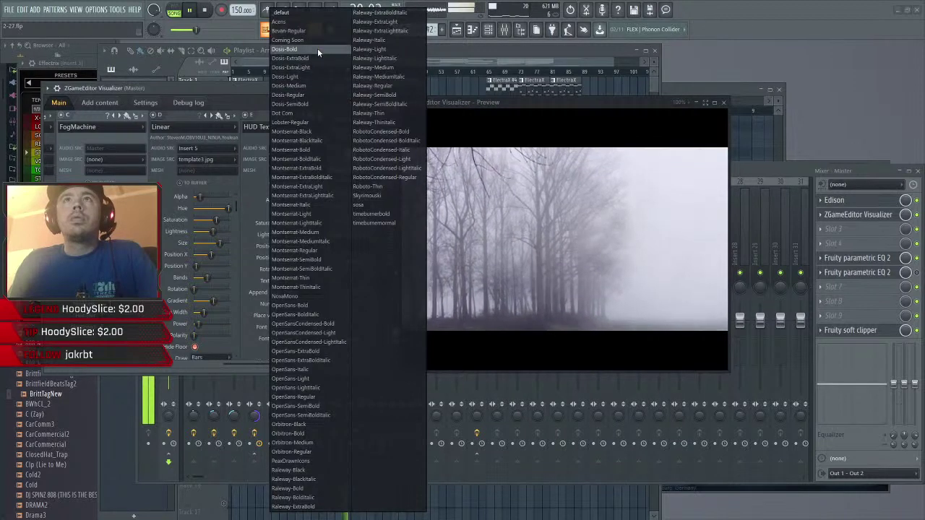
left_click(249, 90)
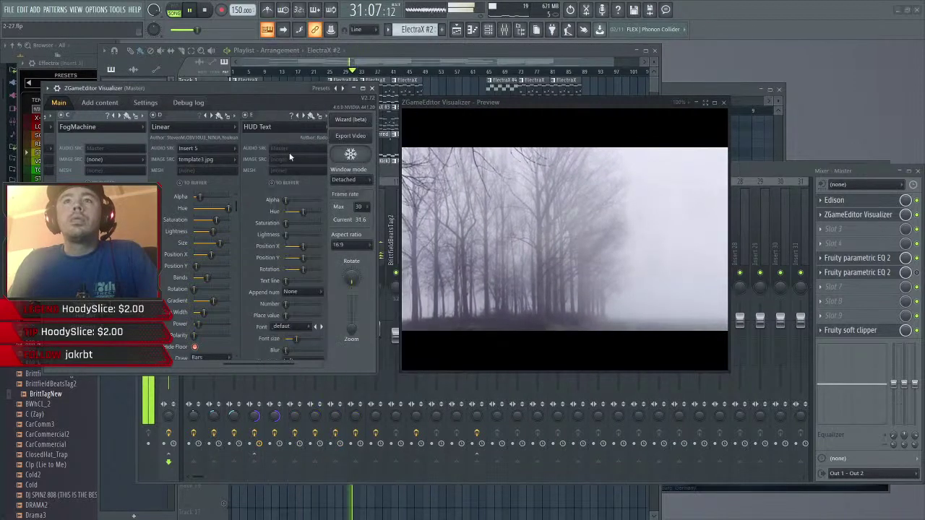
left_click_drag(302, 220, 304, 220)
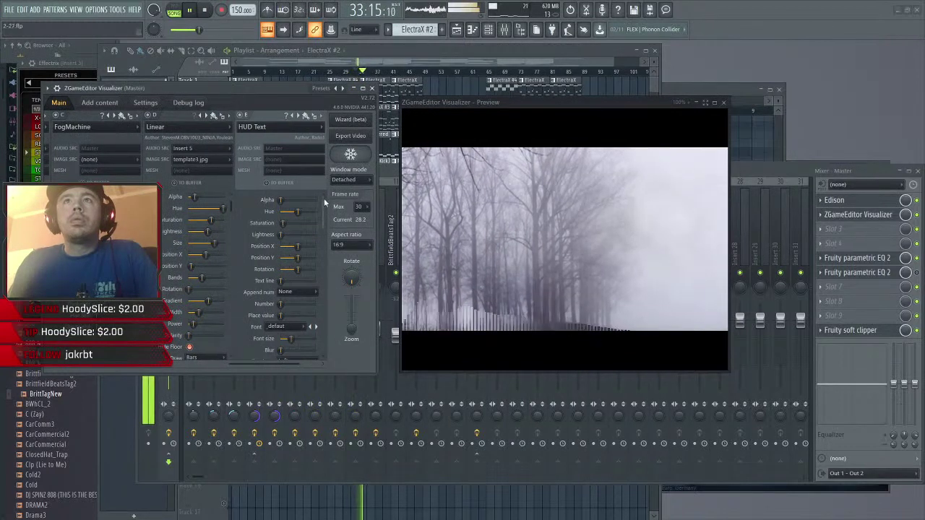
left_click_drag(324, 204, 326, 231)
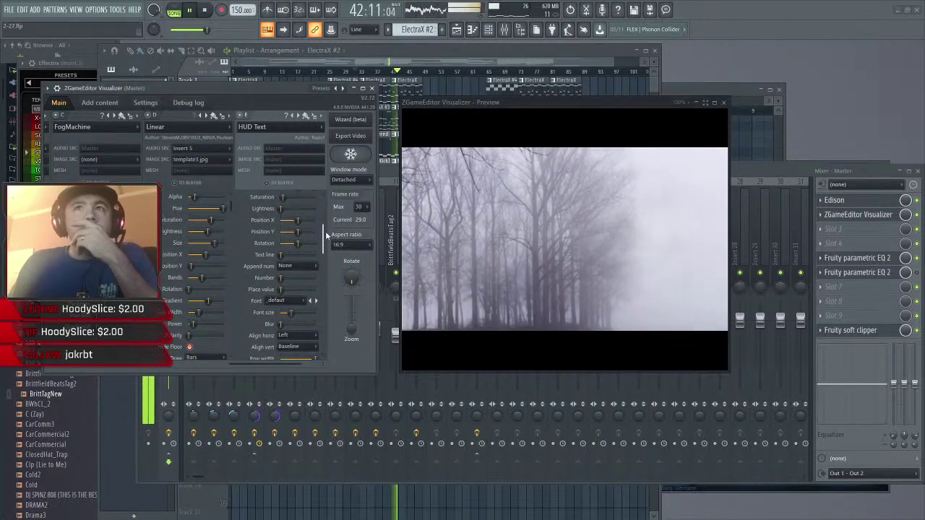
left_click(298, 301)
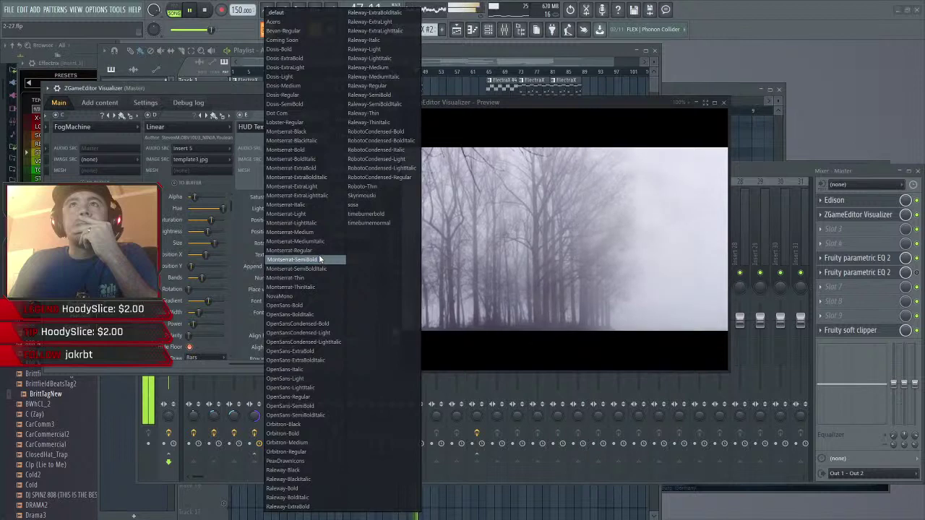
left_click(242, 90)
- Try the MeshText effect on layer E and look through its parameters
left_click(284, 129)
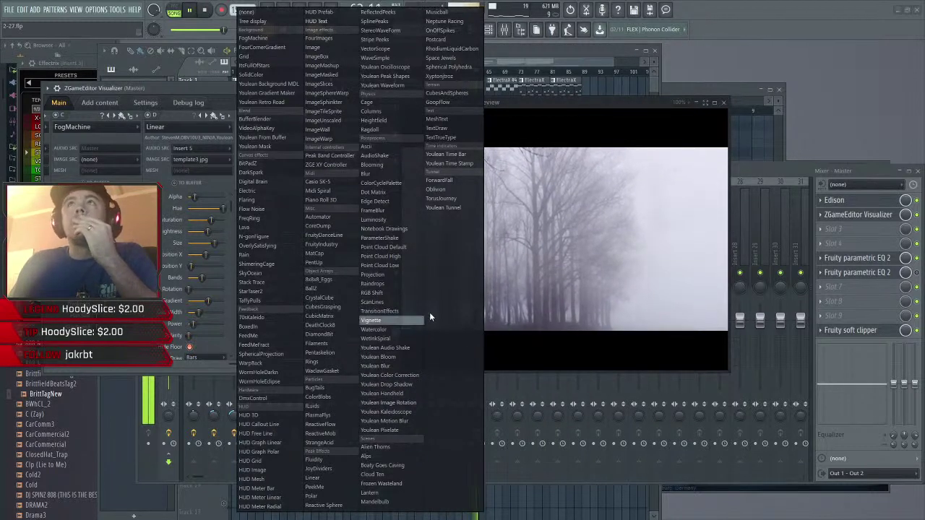
left_click(461, 120)
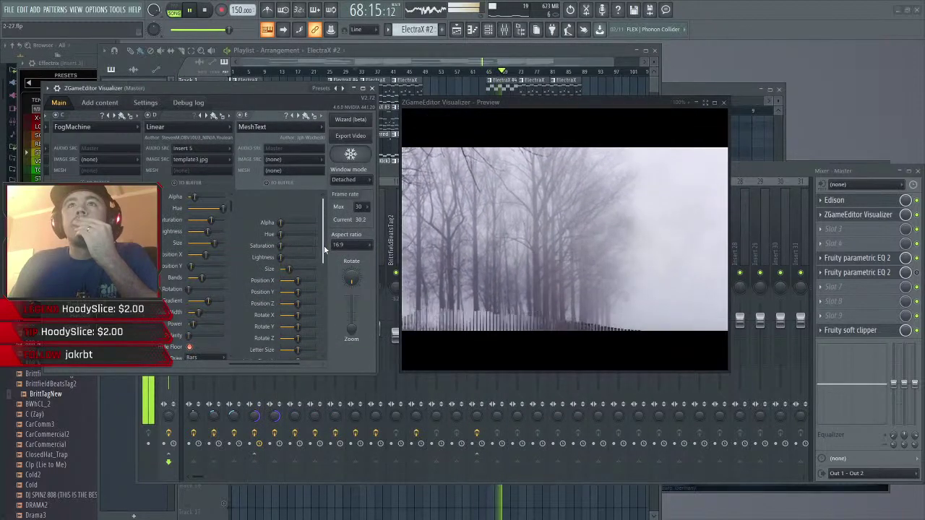
scroll(329, 270, "down", 1)
scroll(329, 264, "down", 5)
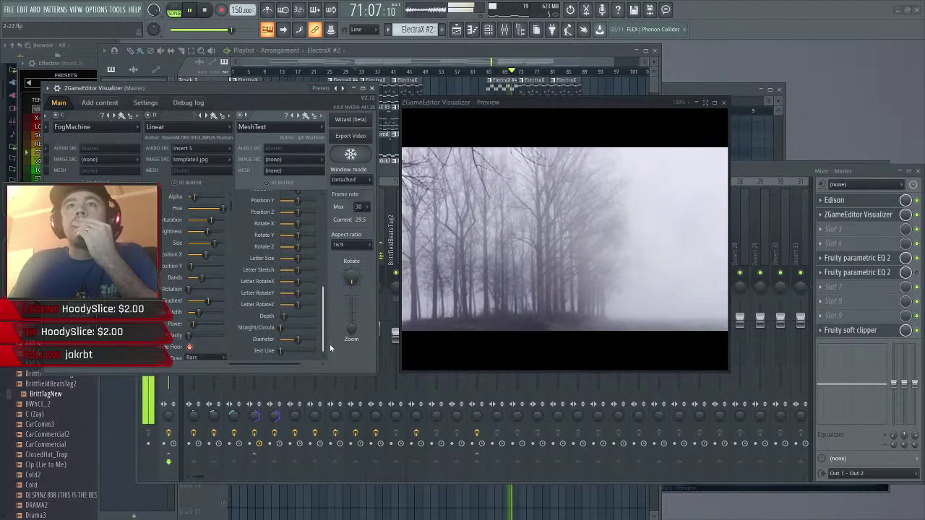
scroll(333, 290, "up", 6)
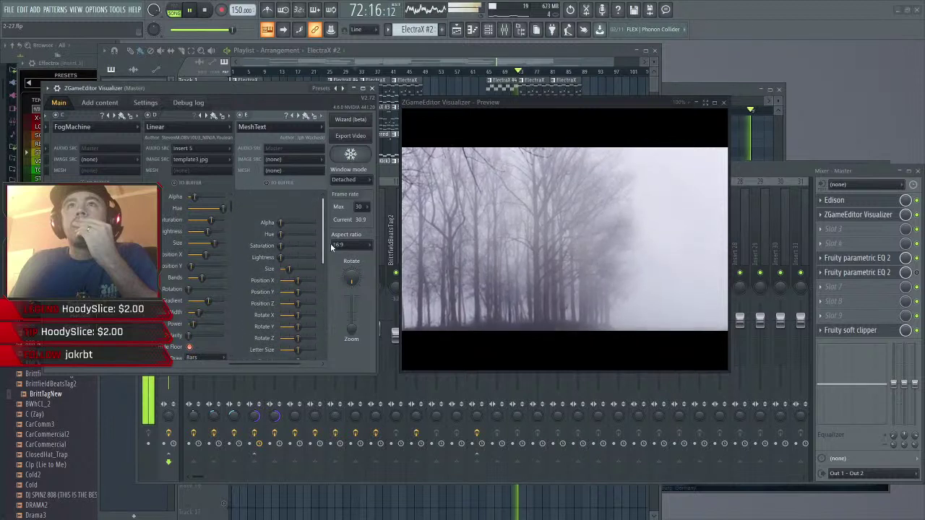
- Add the line "Free" to the visualizer's text content
left_click(116, 102)
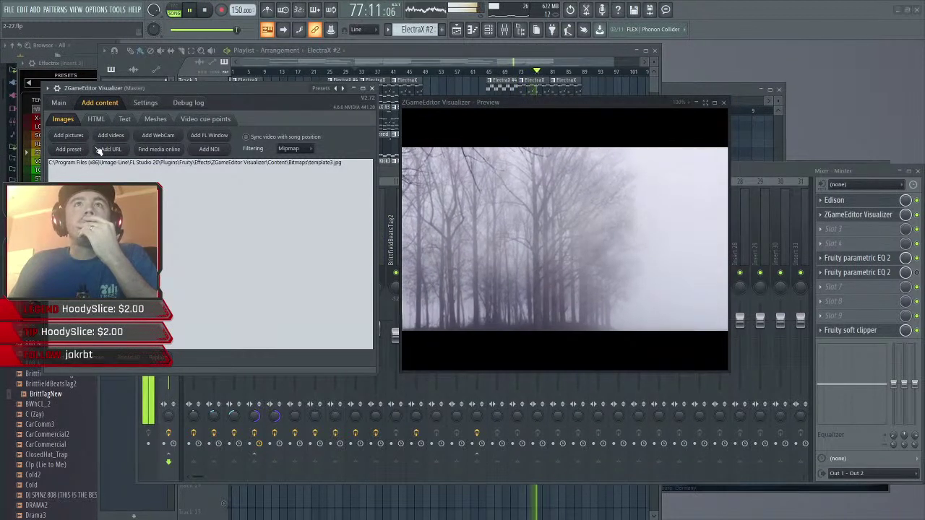
left_click(125, 119)
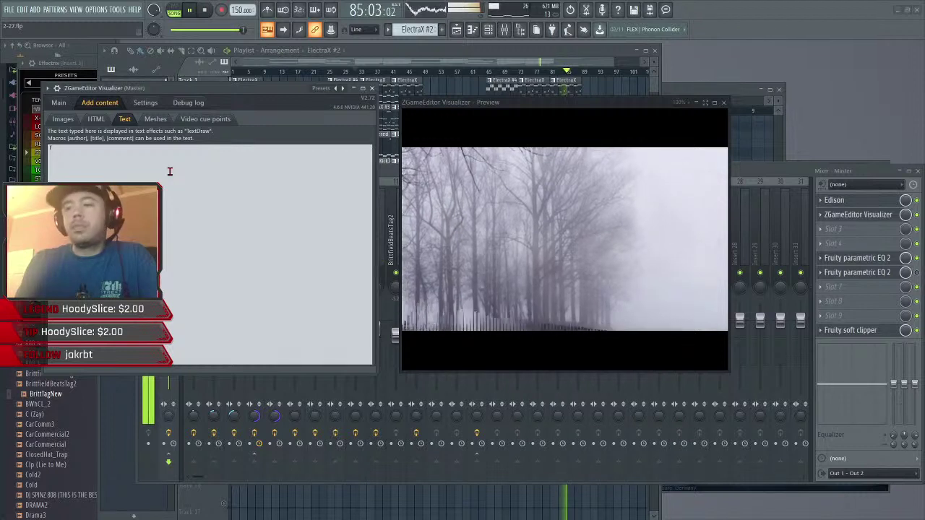
key("BackSpace")
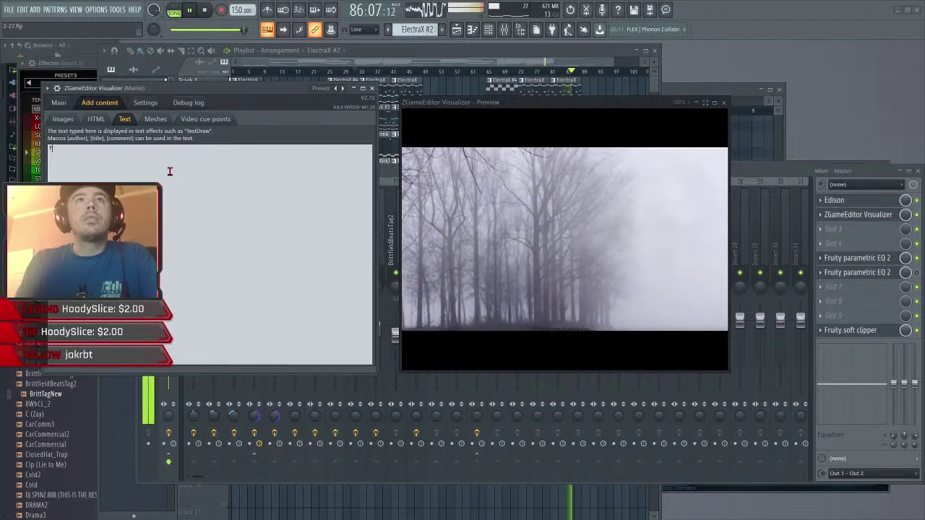
type("Free")
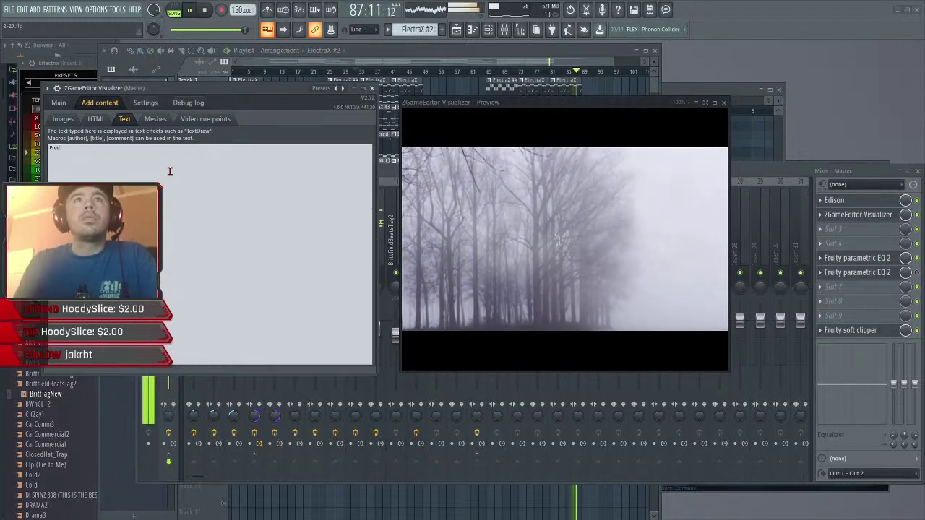
- Change layer E to the TextDraw effect and set its image source to template3.jpg
left_click(59, 103)
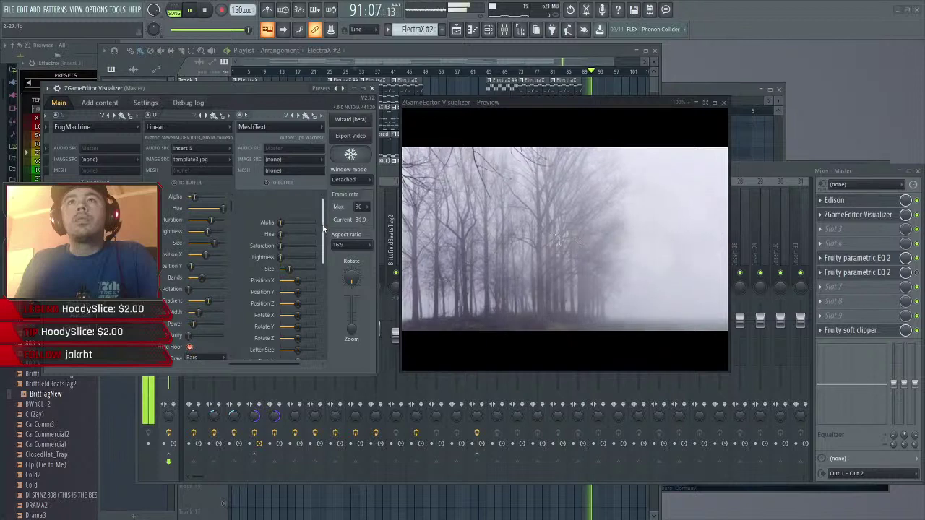
left_click_drag(322, 213, 323, 246)
left_click(295, 133)
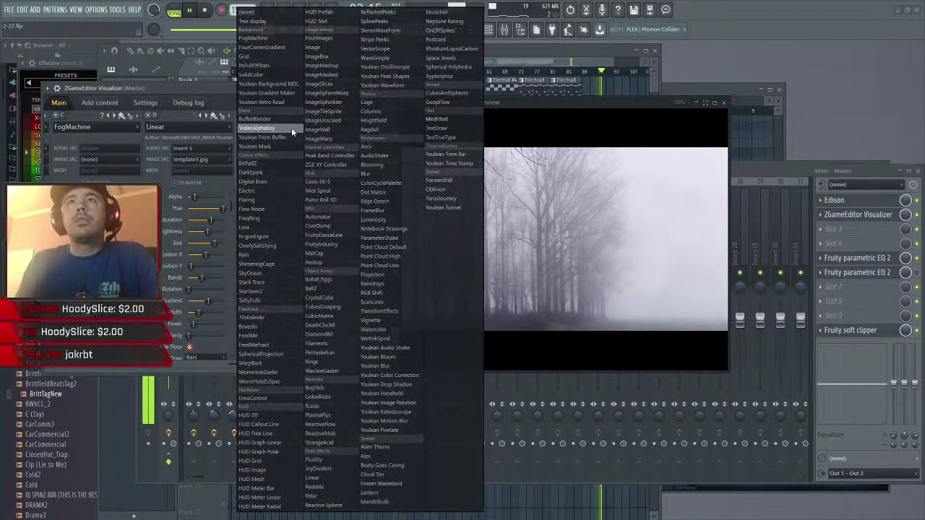
left_click(437, 128)
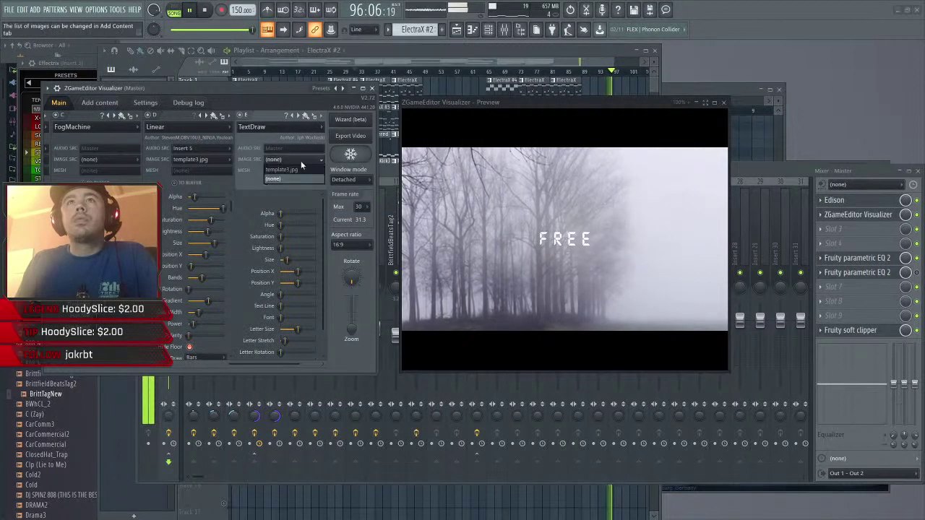
left_click(304, 170)
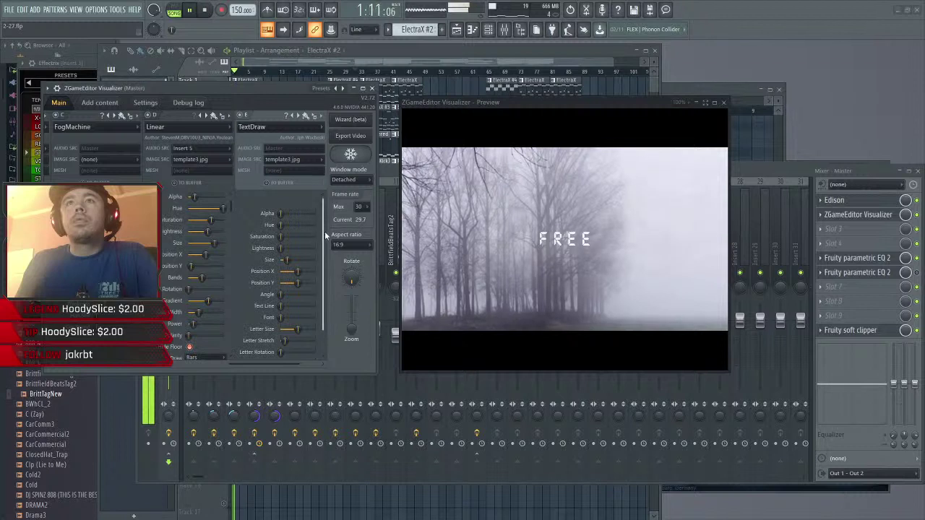
left_click_drag(325, 233, 325, 284)
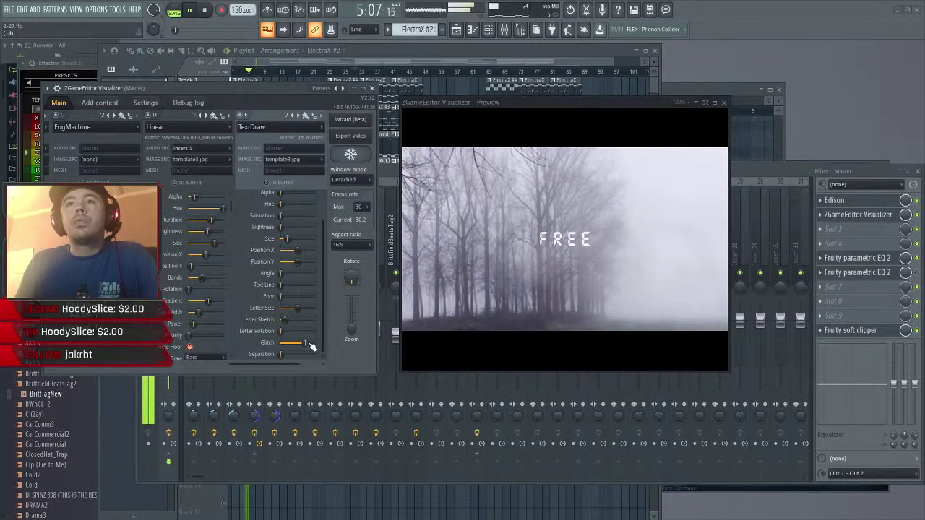
- Raise the TextDraw layer's Glitch to maximum and replace the visualizer's text content with "Like & Subscribe"
left_click_drag(305, 342, 316, 343)
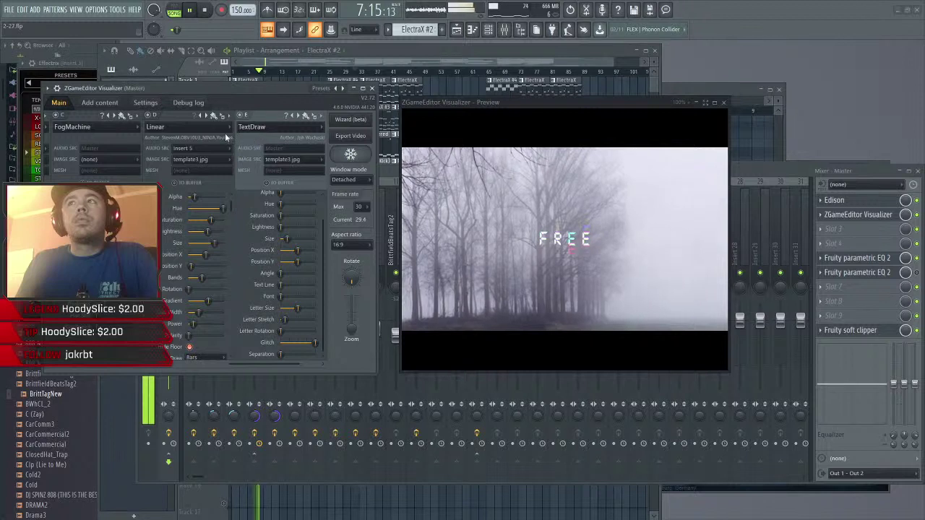
left_click(105, 105)
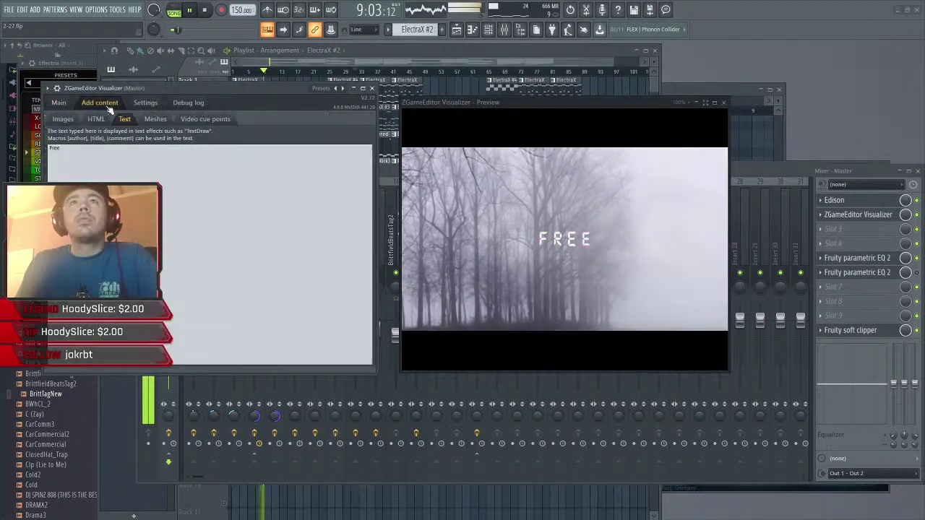
left_click(135, 157)
key("ctrl+a")
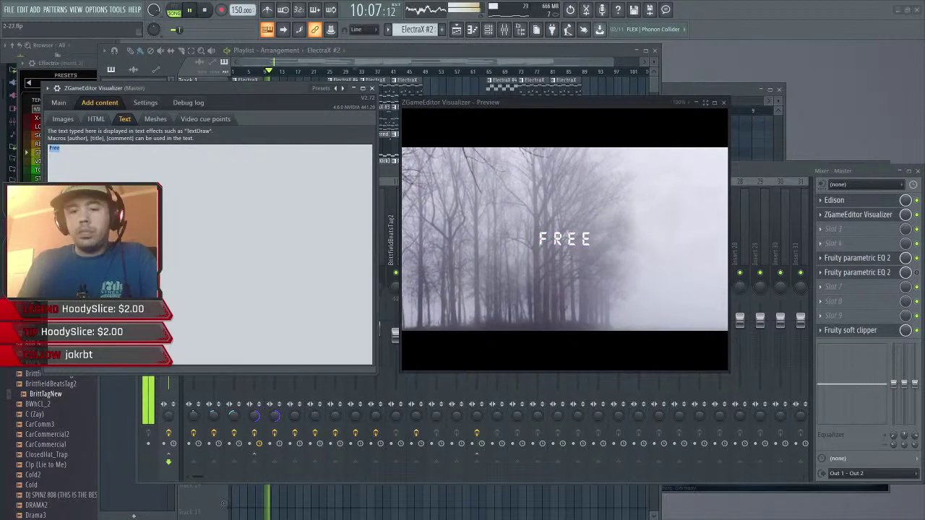
type("Like")
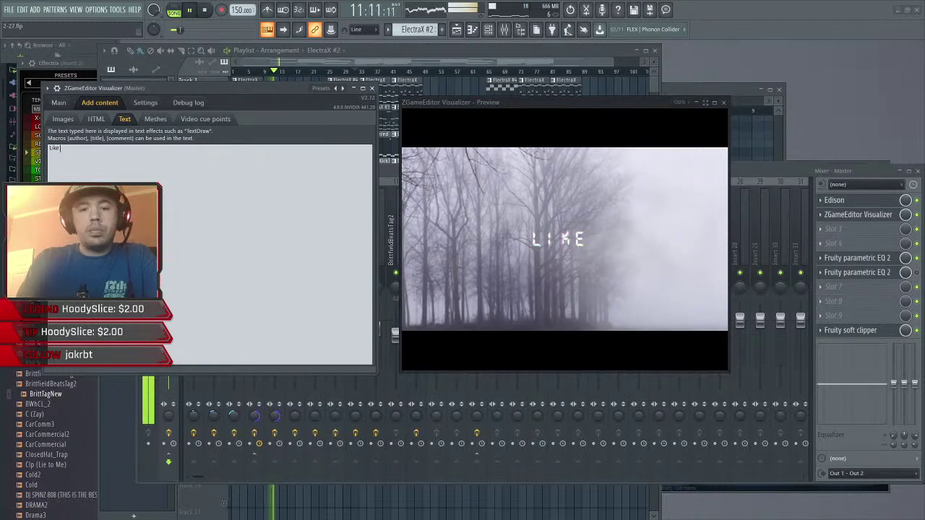
type(" & Subscribe")
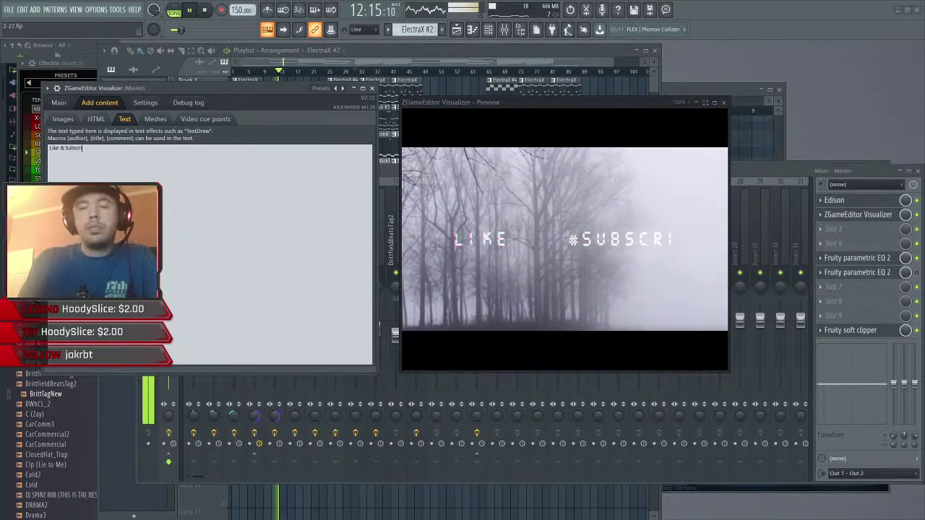
- Replace the ampersand in the text content with "and" so it reads "Like and Subscribe", and return to the layer settings
left_click(65, 149)
key("BackSpace")
key("BackSpace")
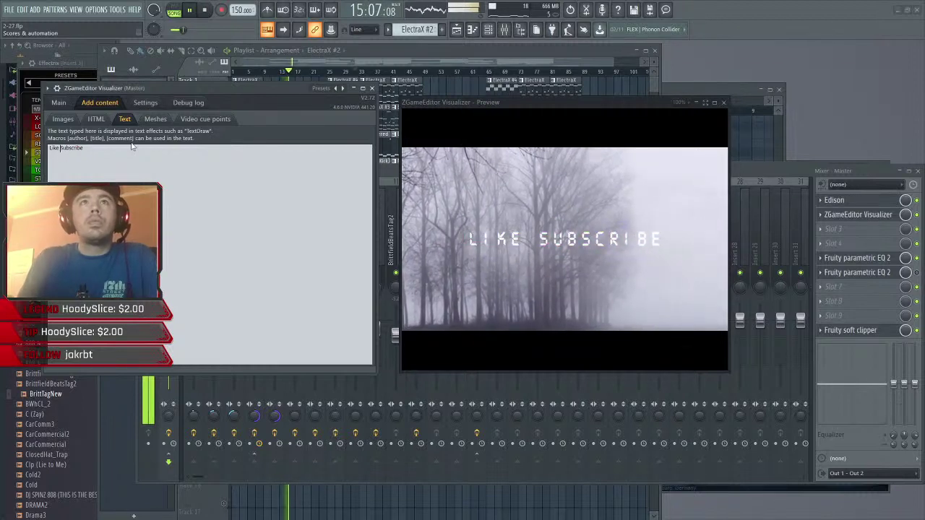
type("and")
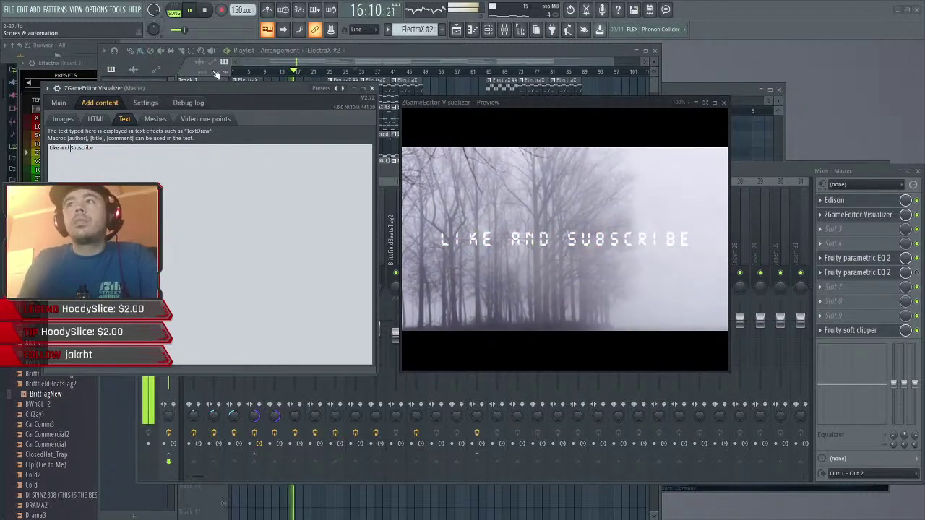
left_click(58, 103)
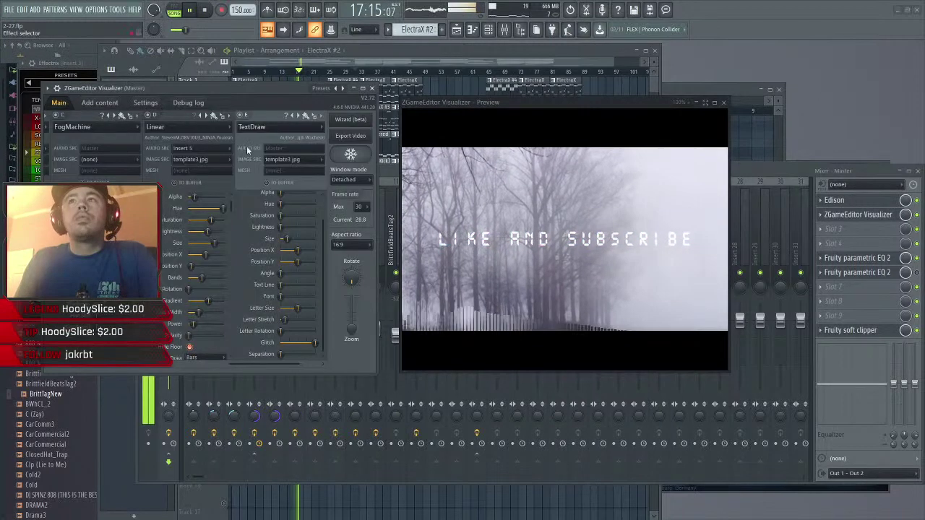